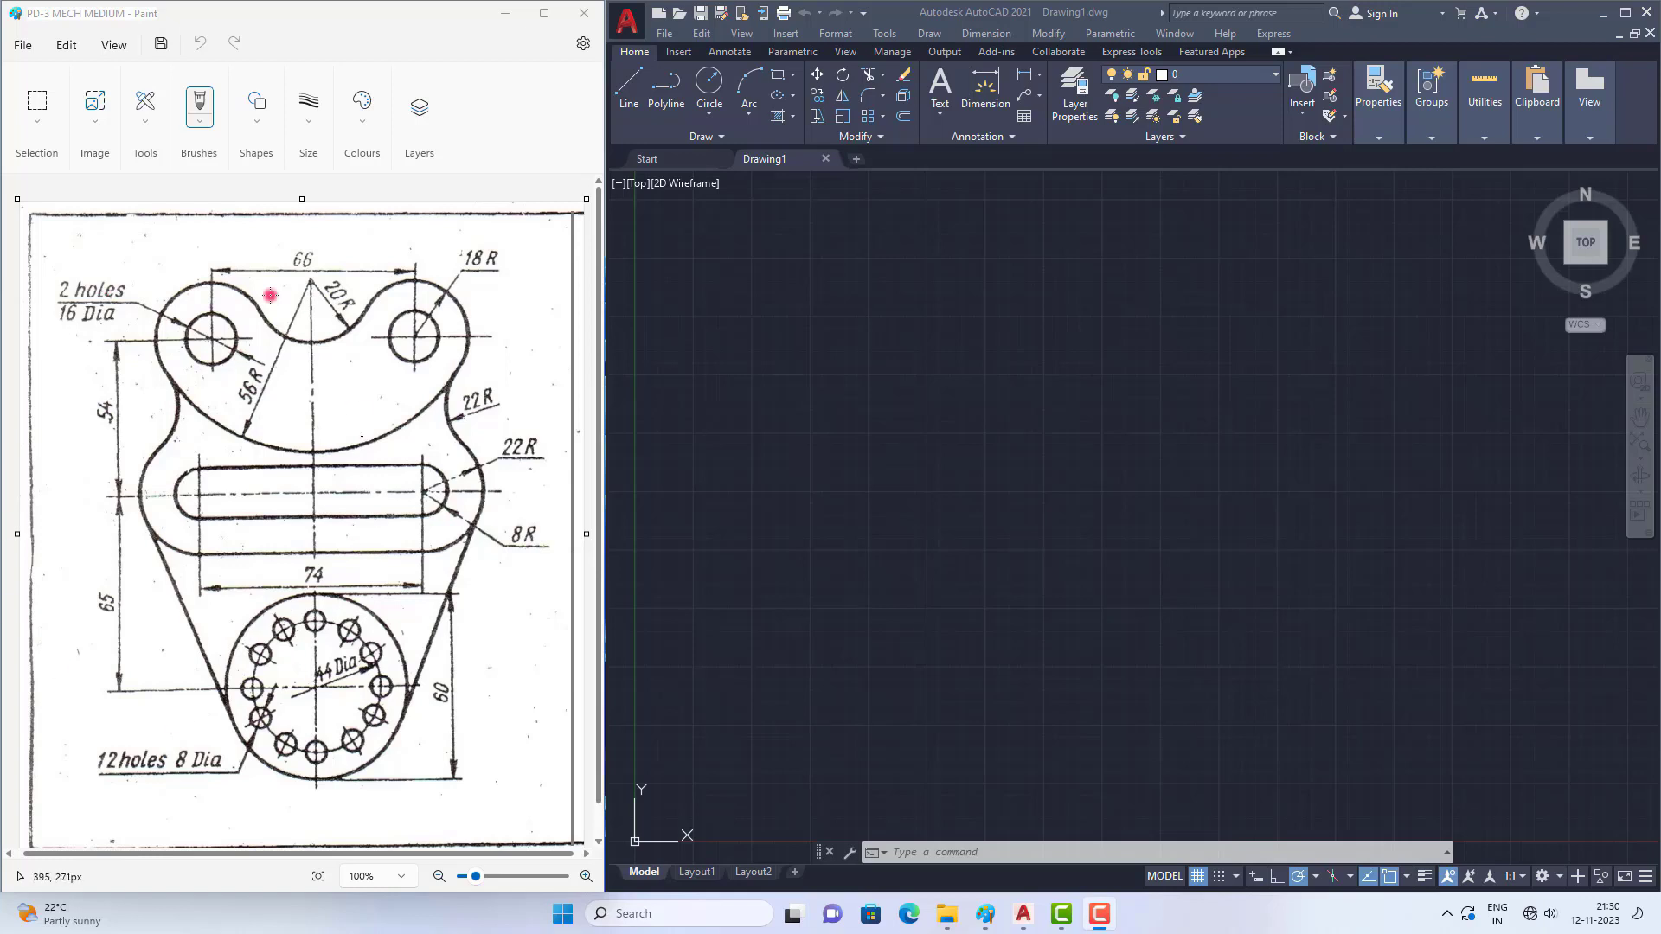
Step: Set the drawing colour to red in Paint for marking up the reference image, and switch to AutoCAD
click(363, 121)
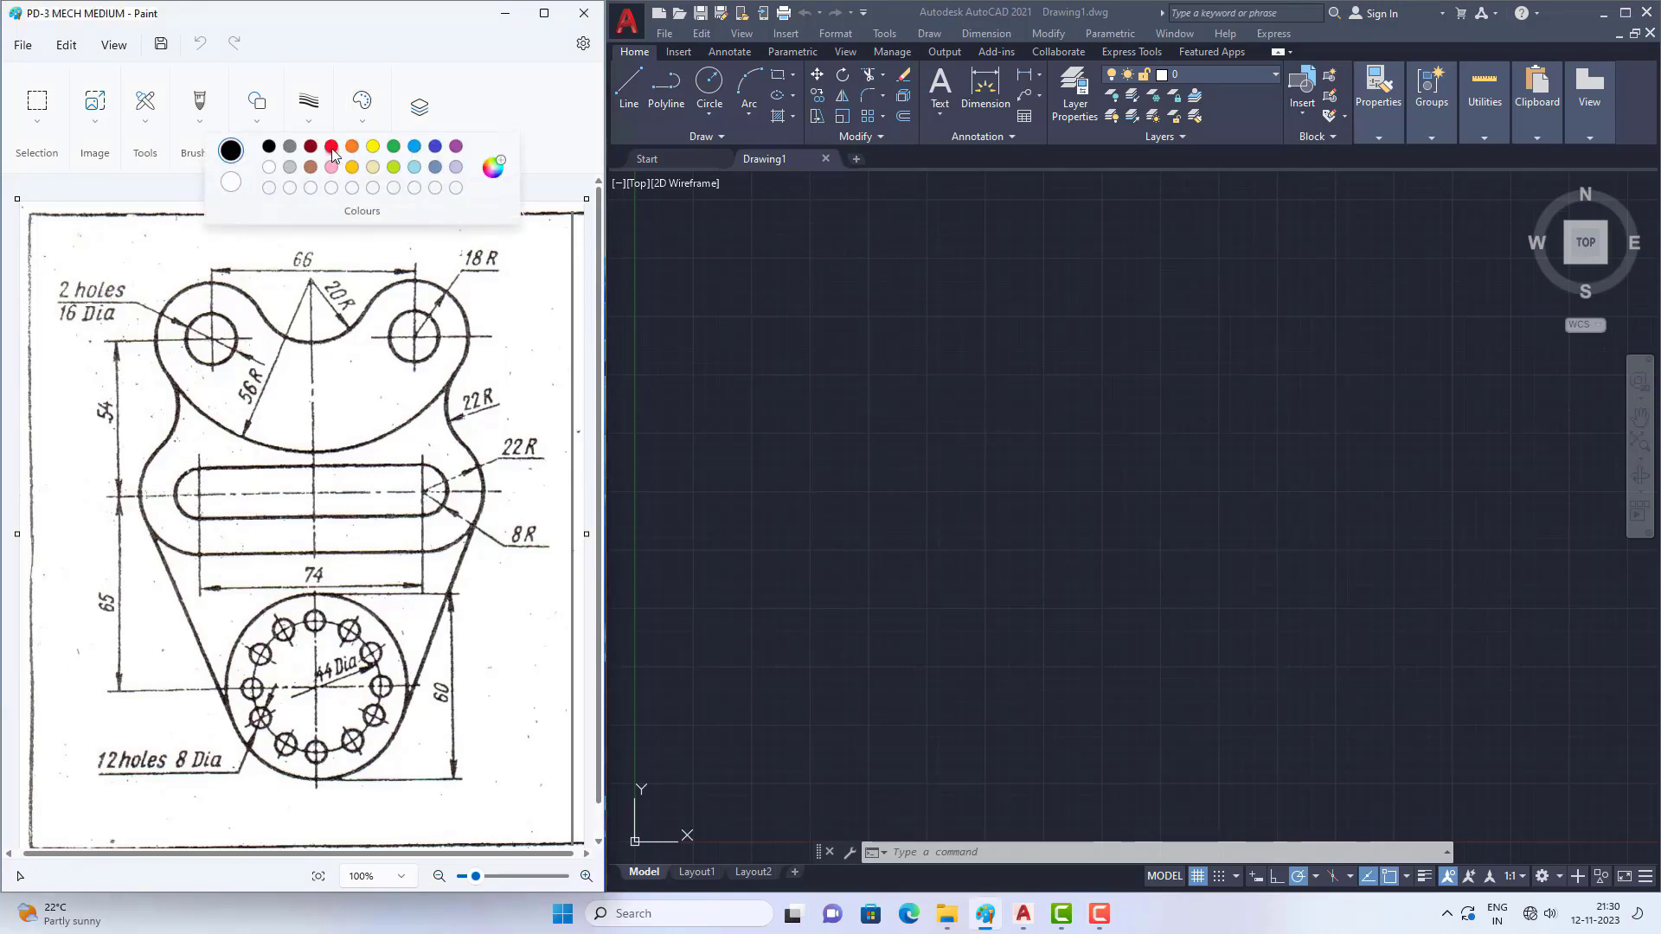
click(331, 146)
click(710, 580)
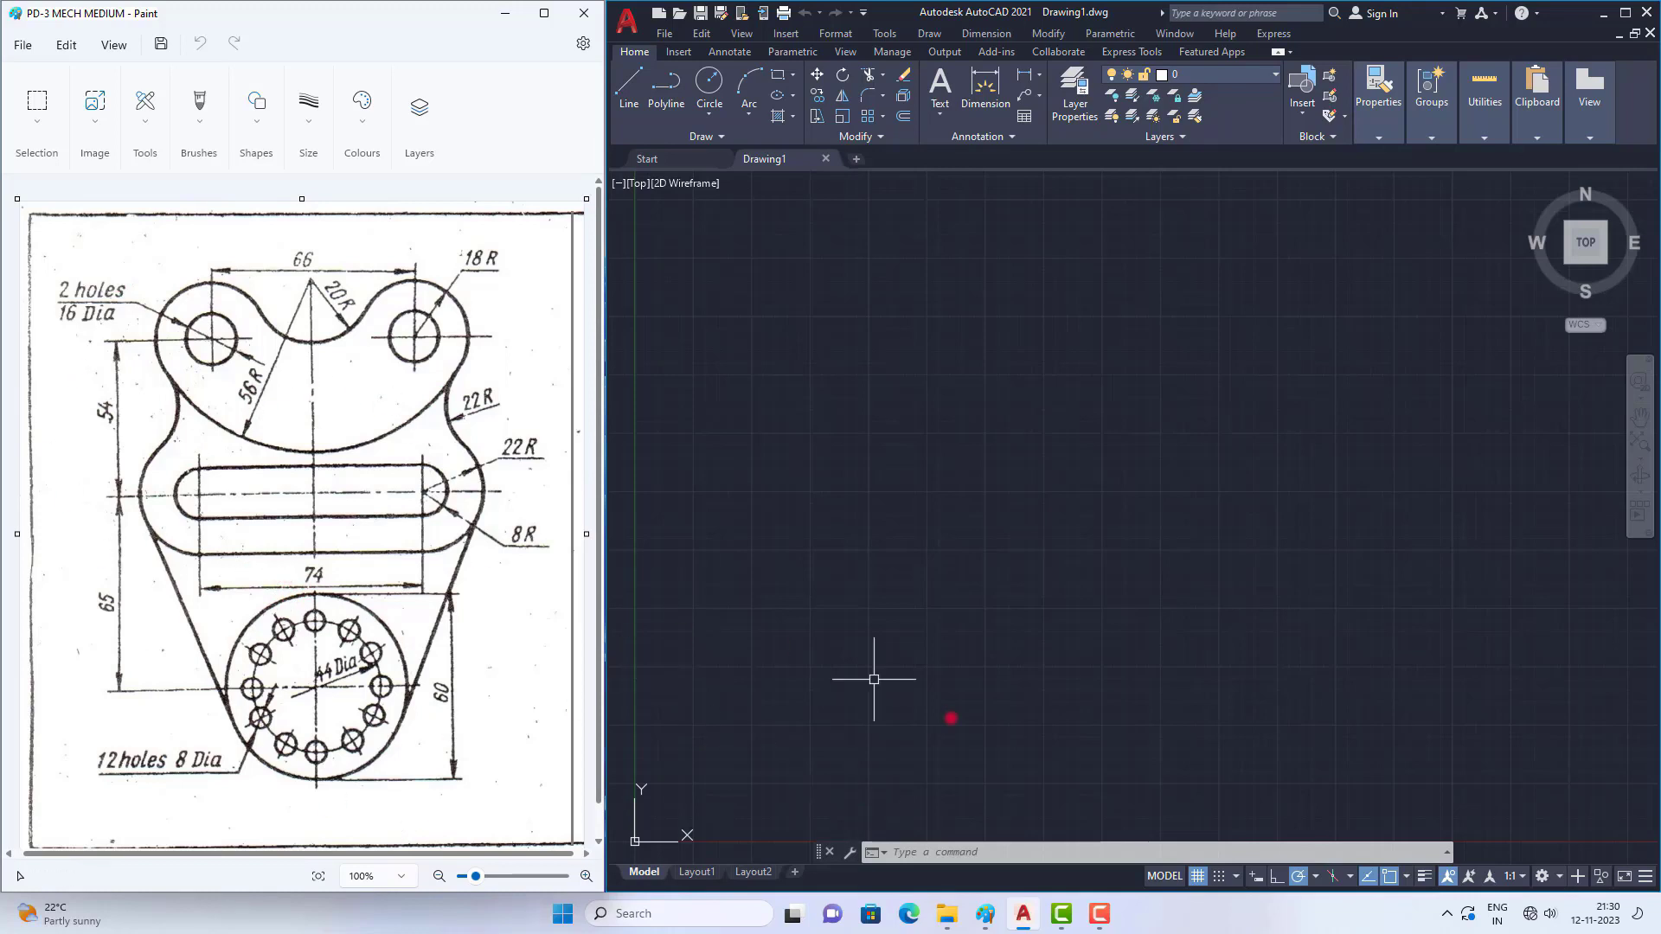
Step: Configure the drawing units with a length precision of 0 and an insertion scale in millimetres
click(908, 849)
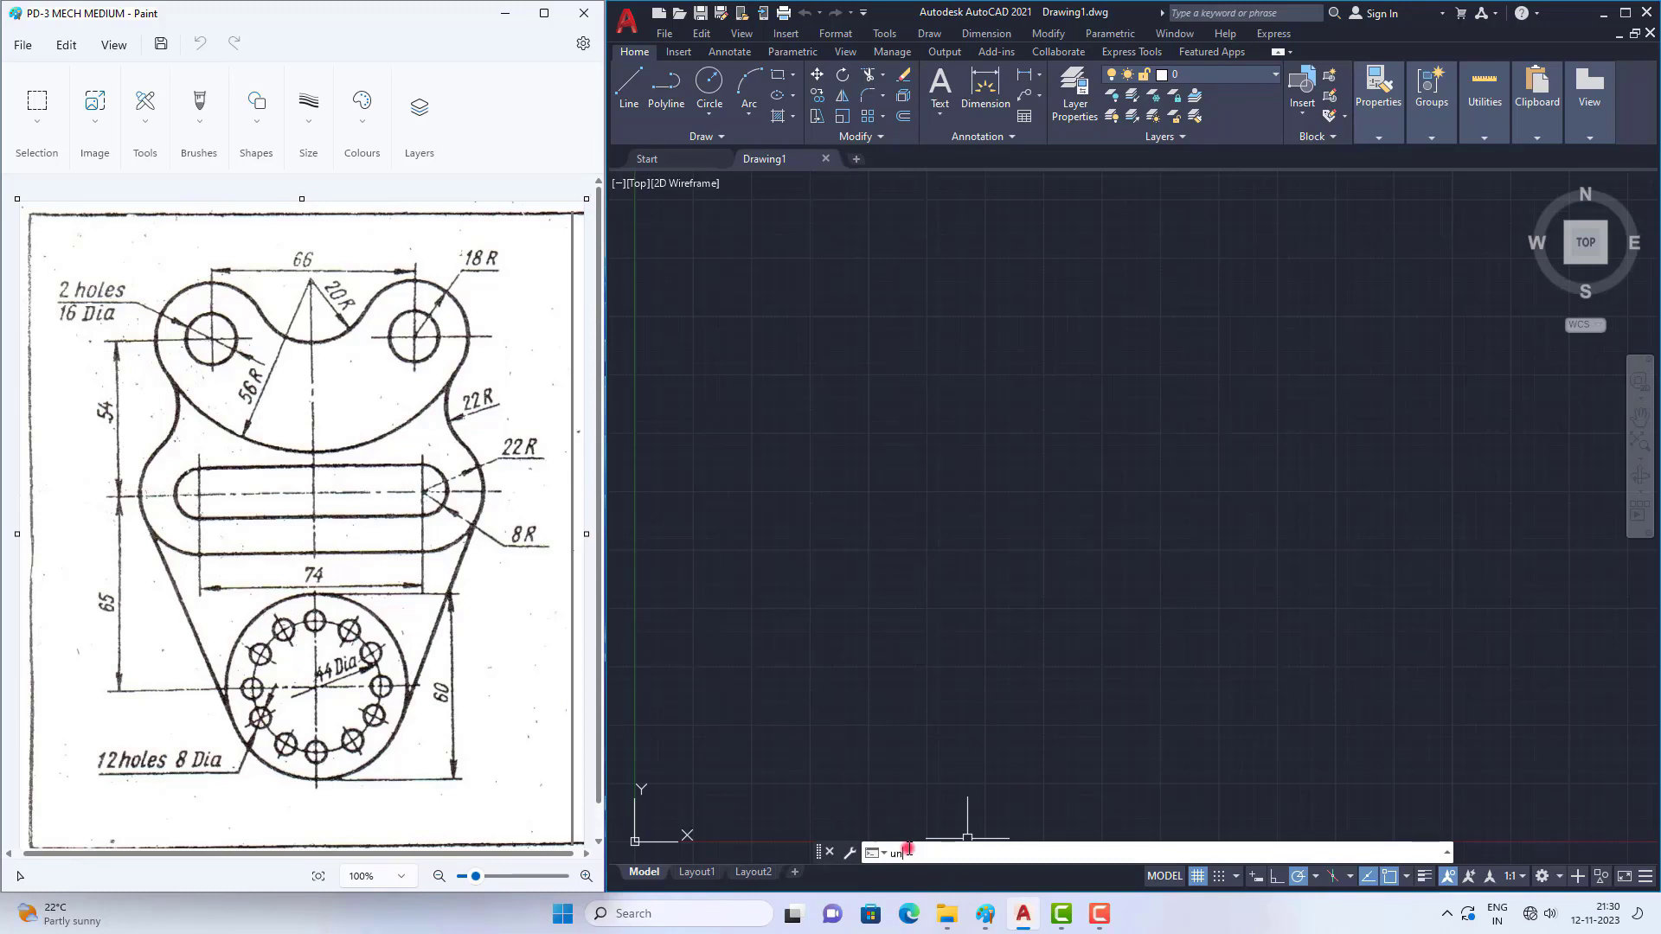
text(un)
key(Return)
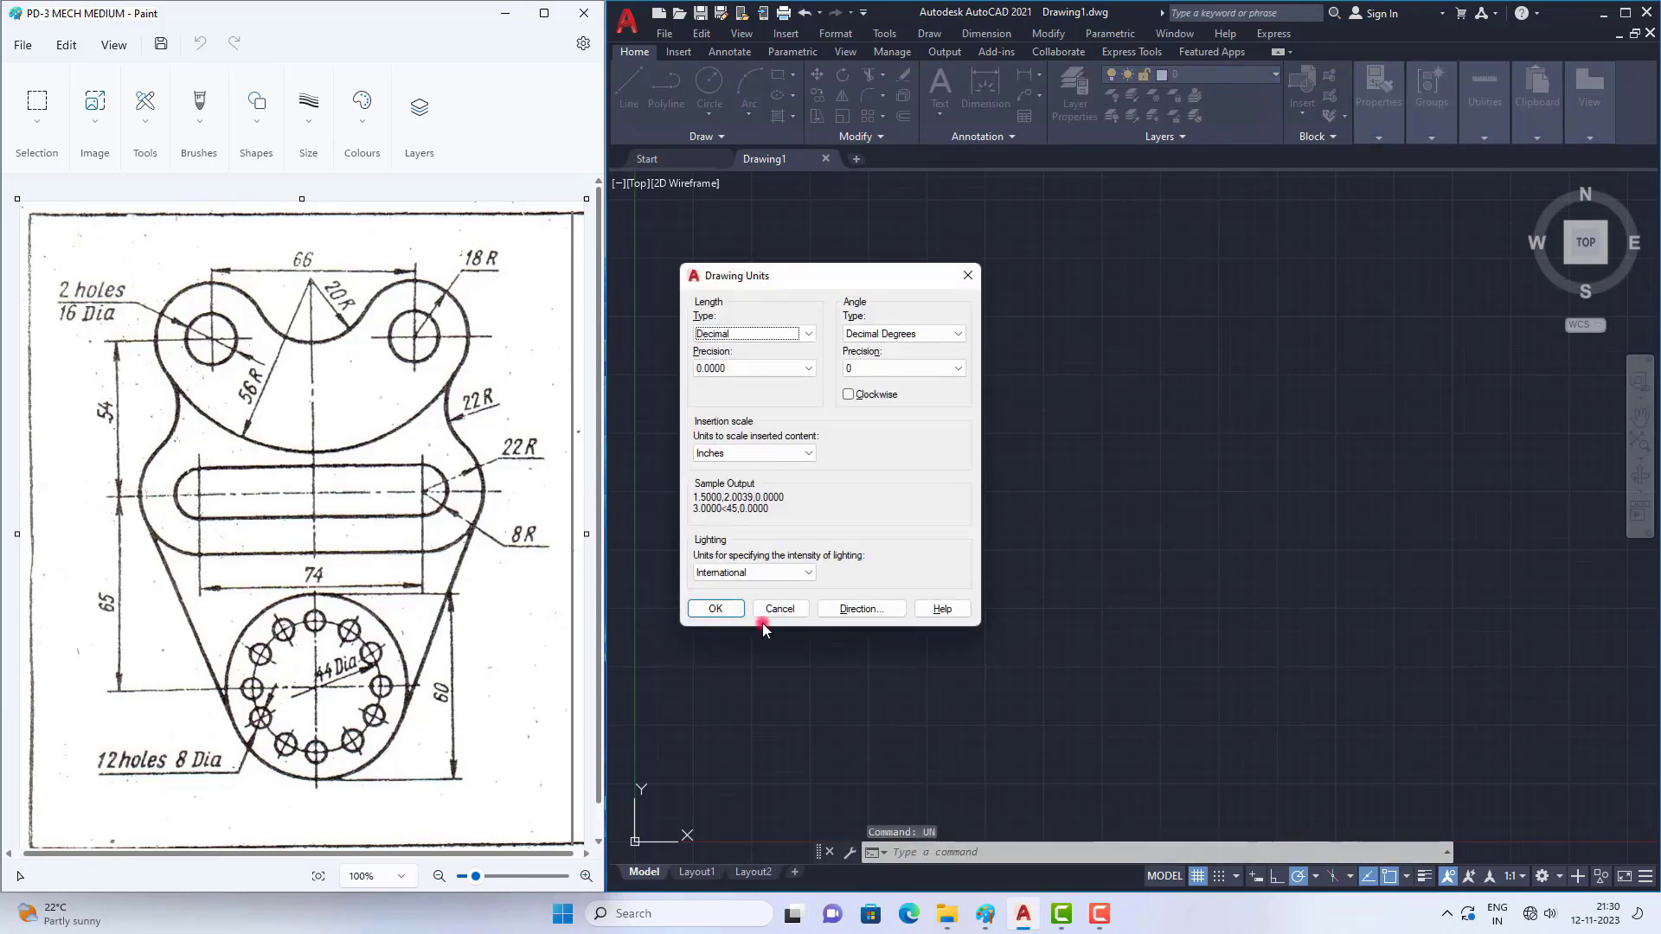
click(805, 368)
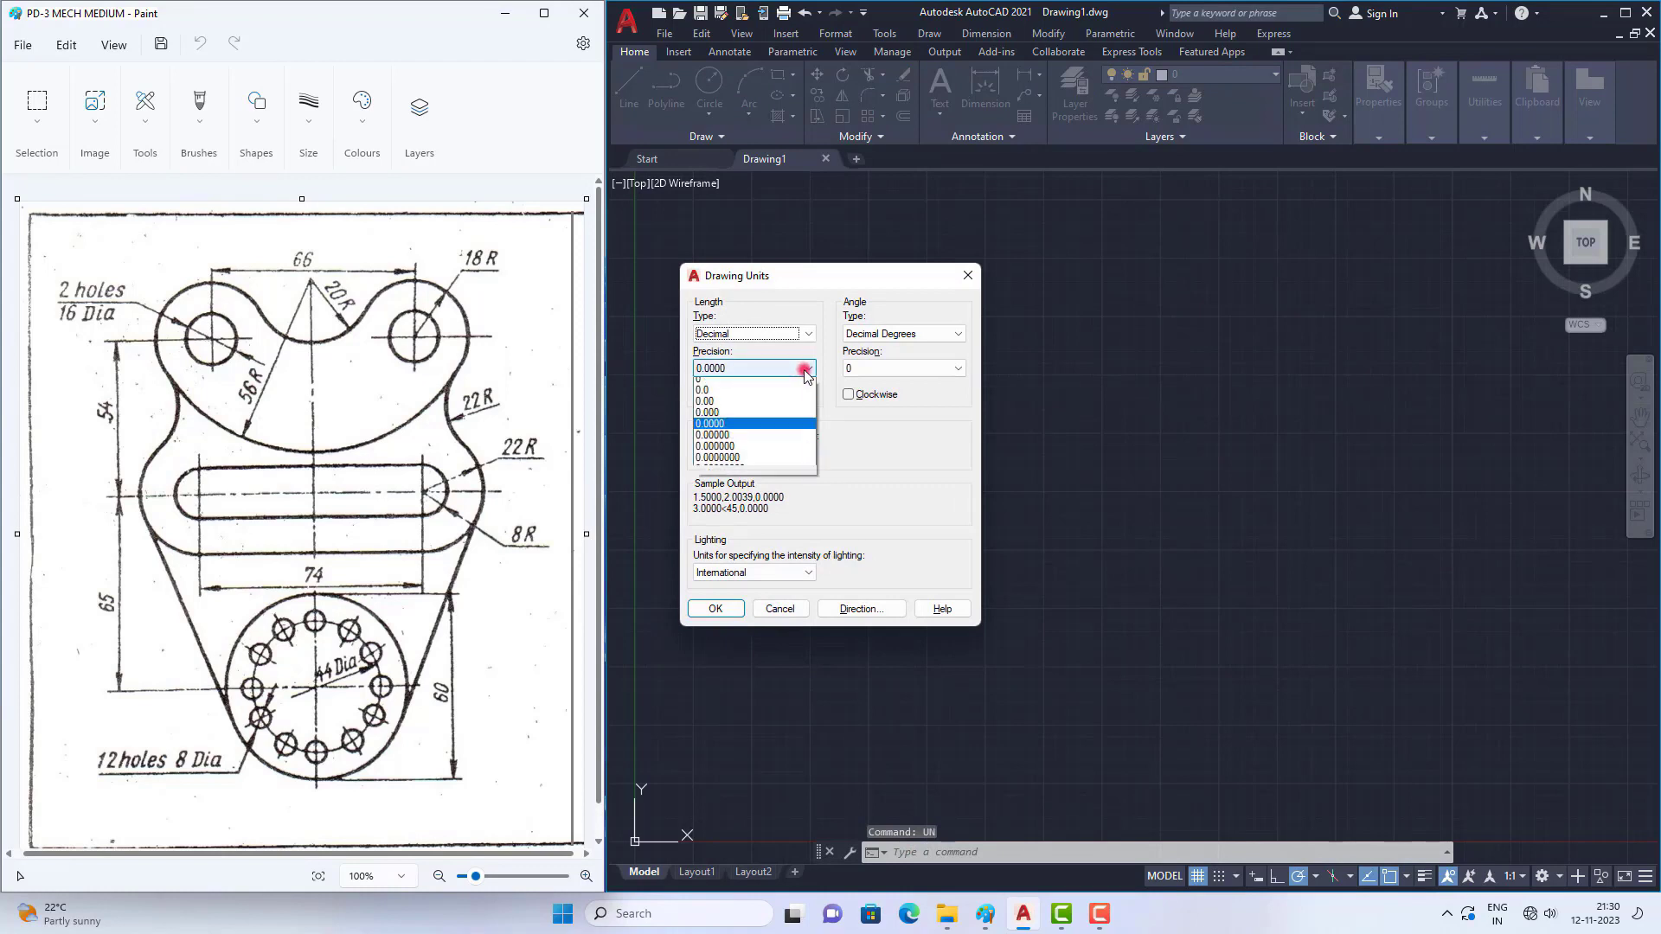
click(763, 382)
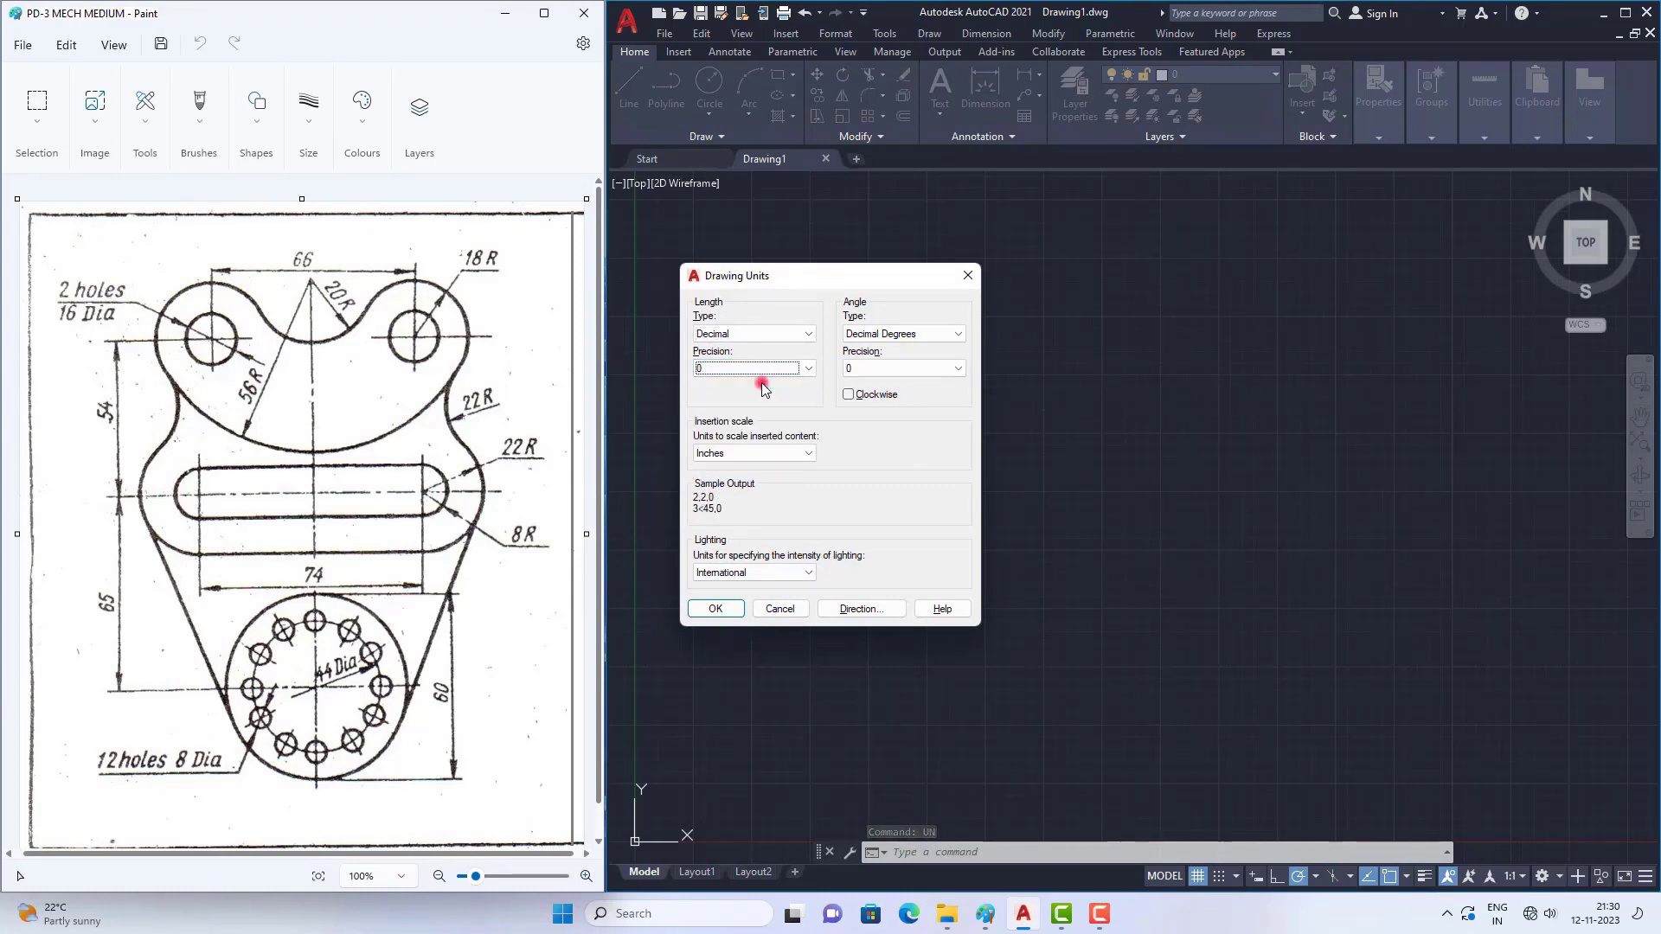
click(759, 453)
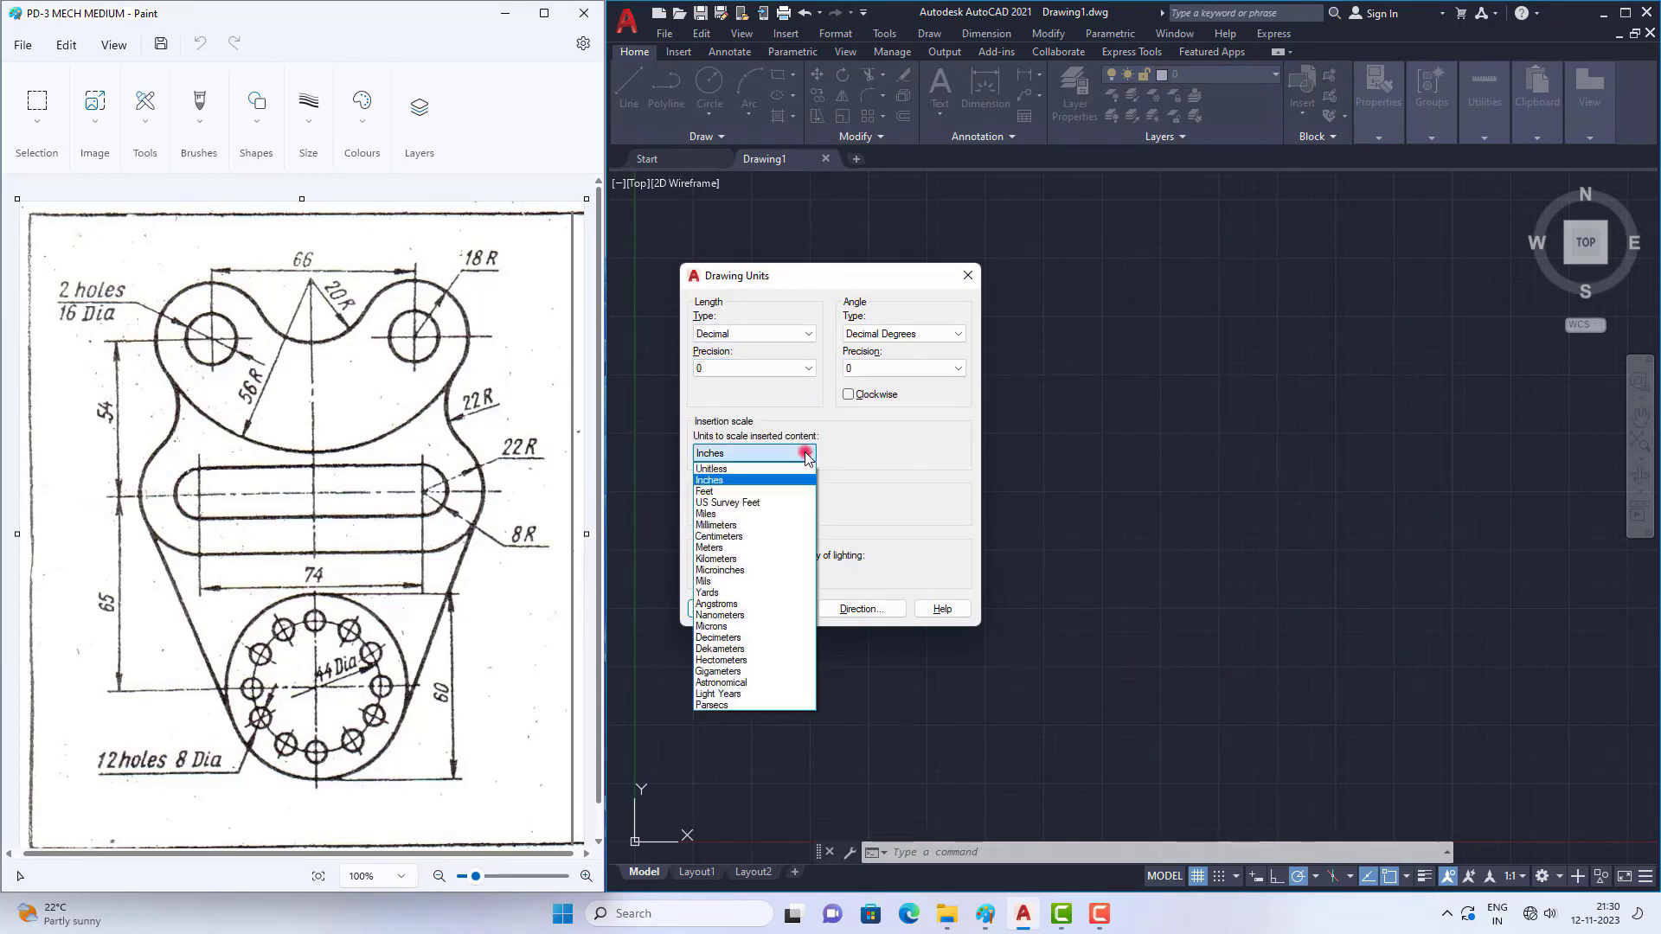
click(755, 524)
click(709, 608)
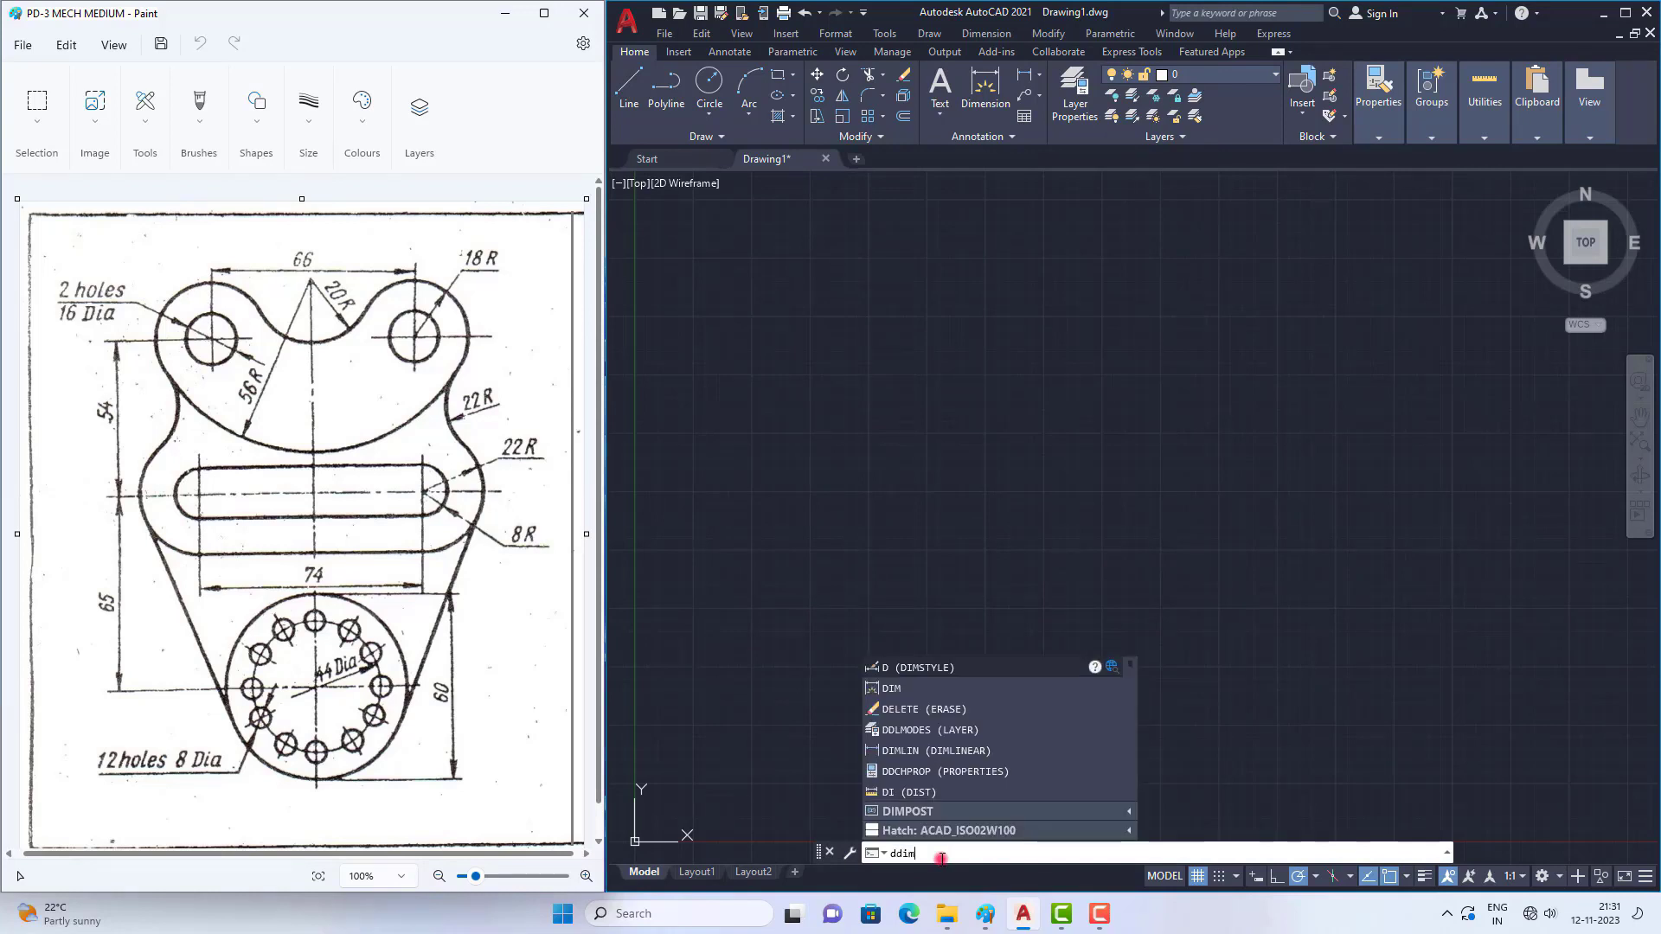
Step: Modify the Standard dimension style to a linear precision of 0 in its primary units and make it current
key(Return)
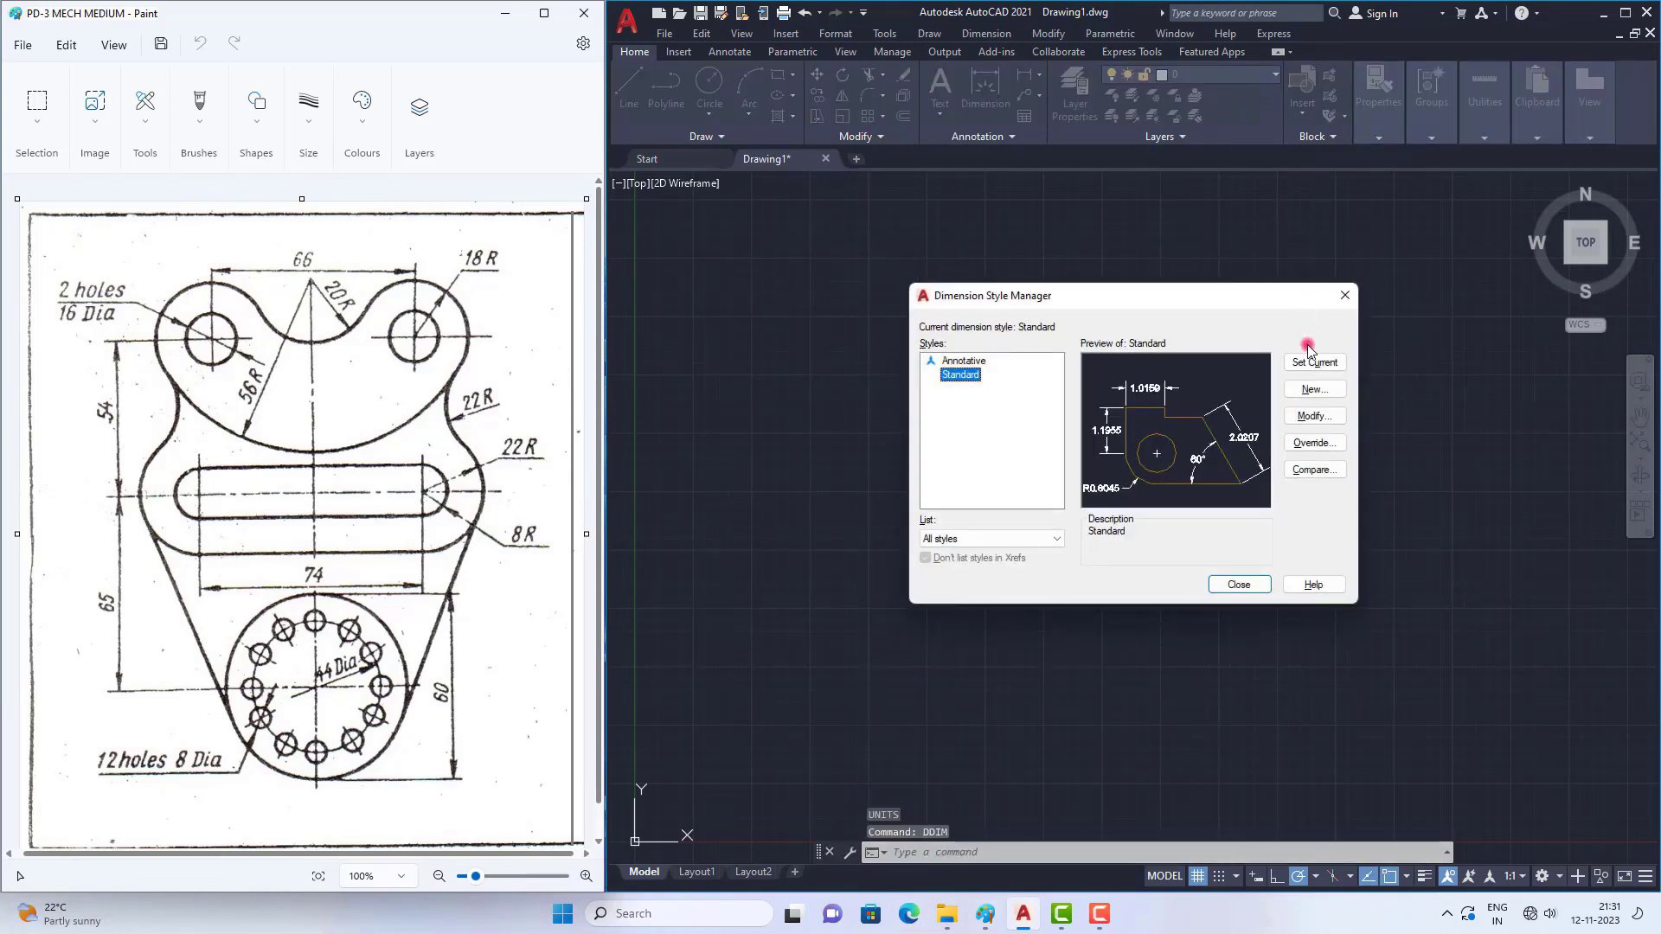
click(1314, 416)
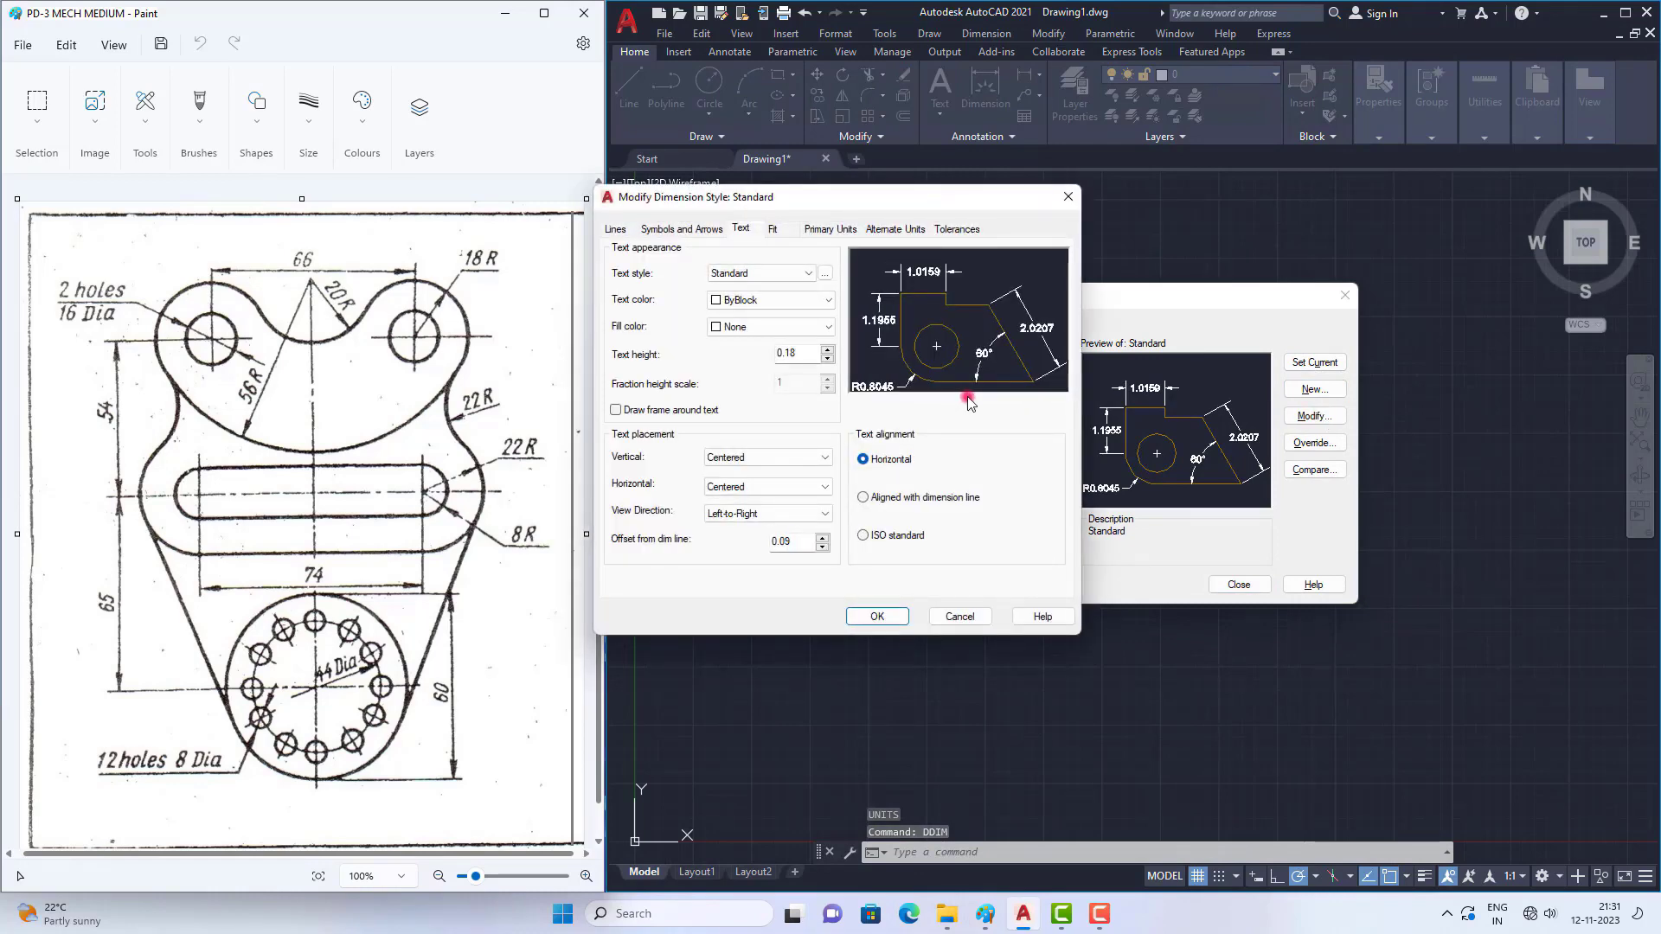
click(833, 229)
click(817, 291)
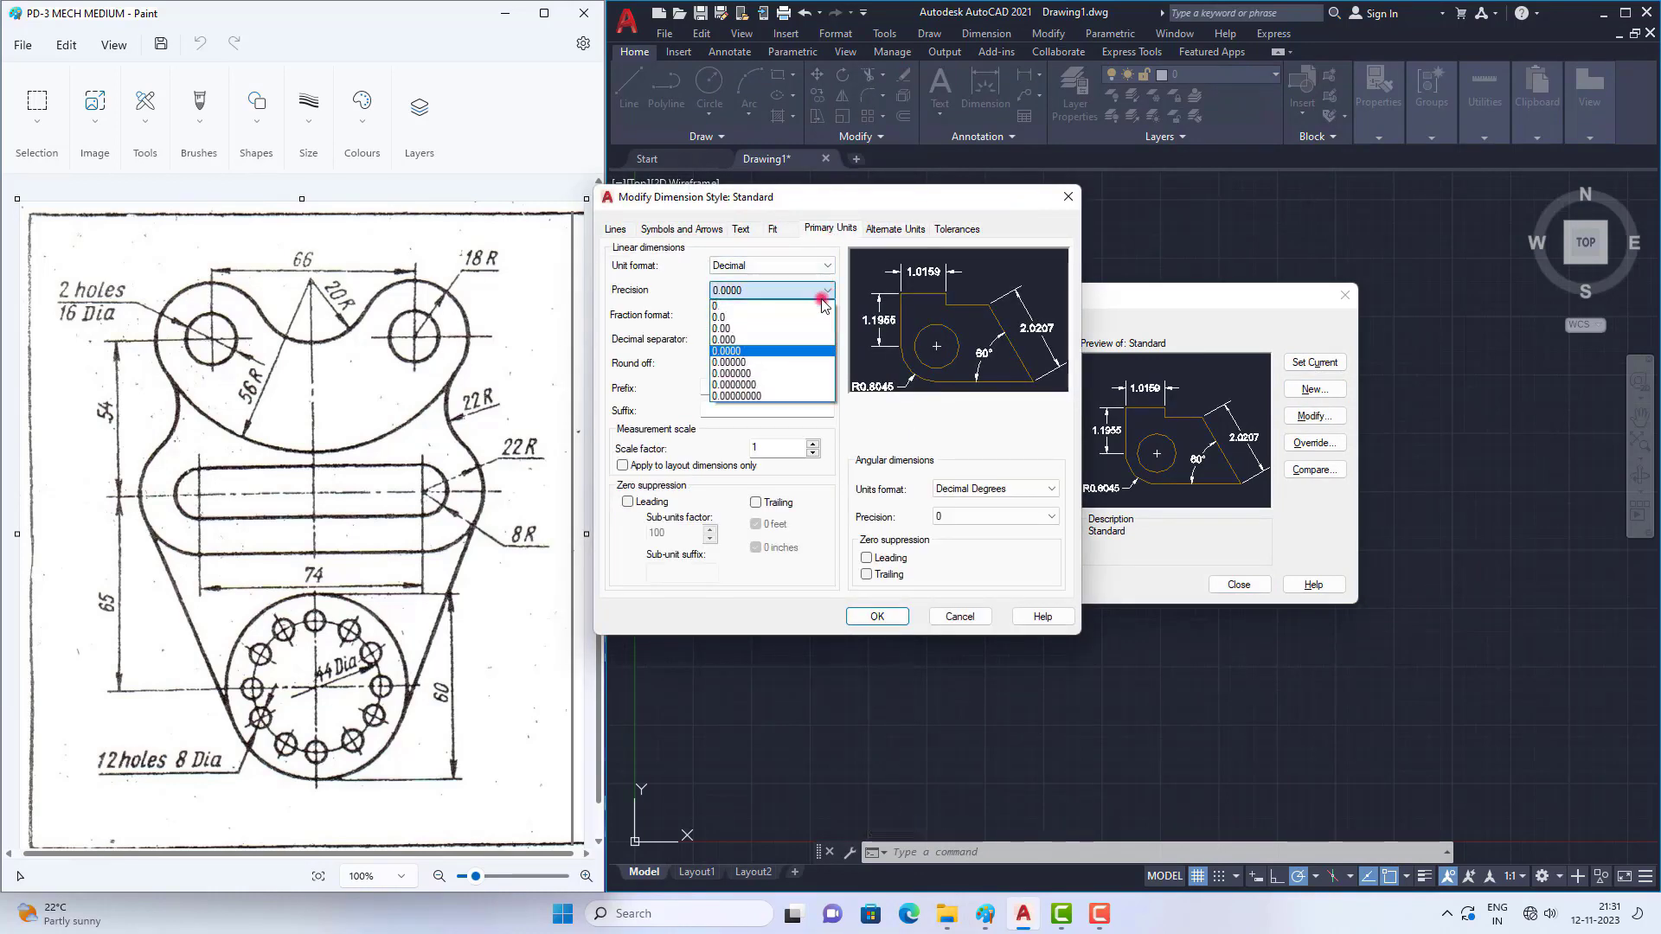
click(790, 308)
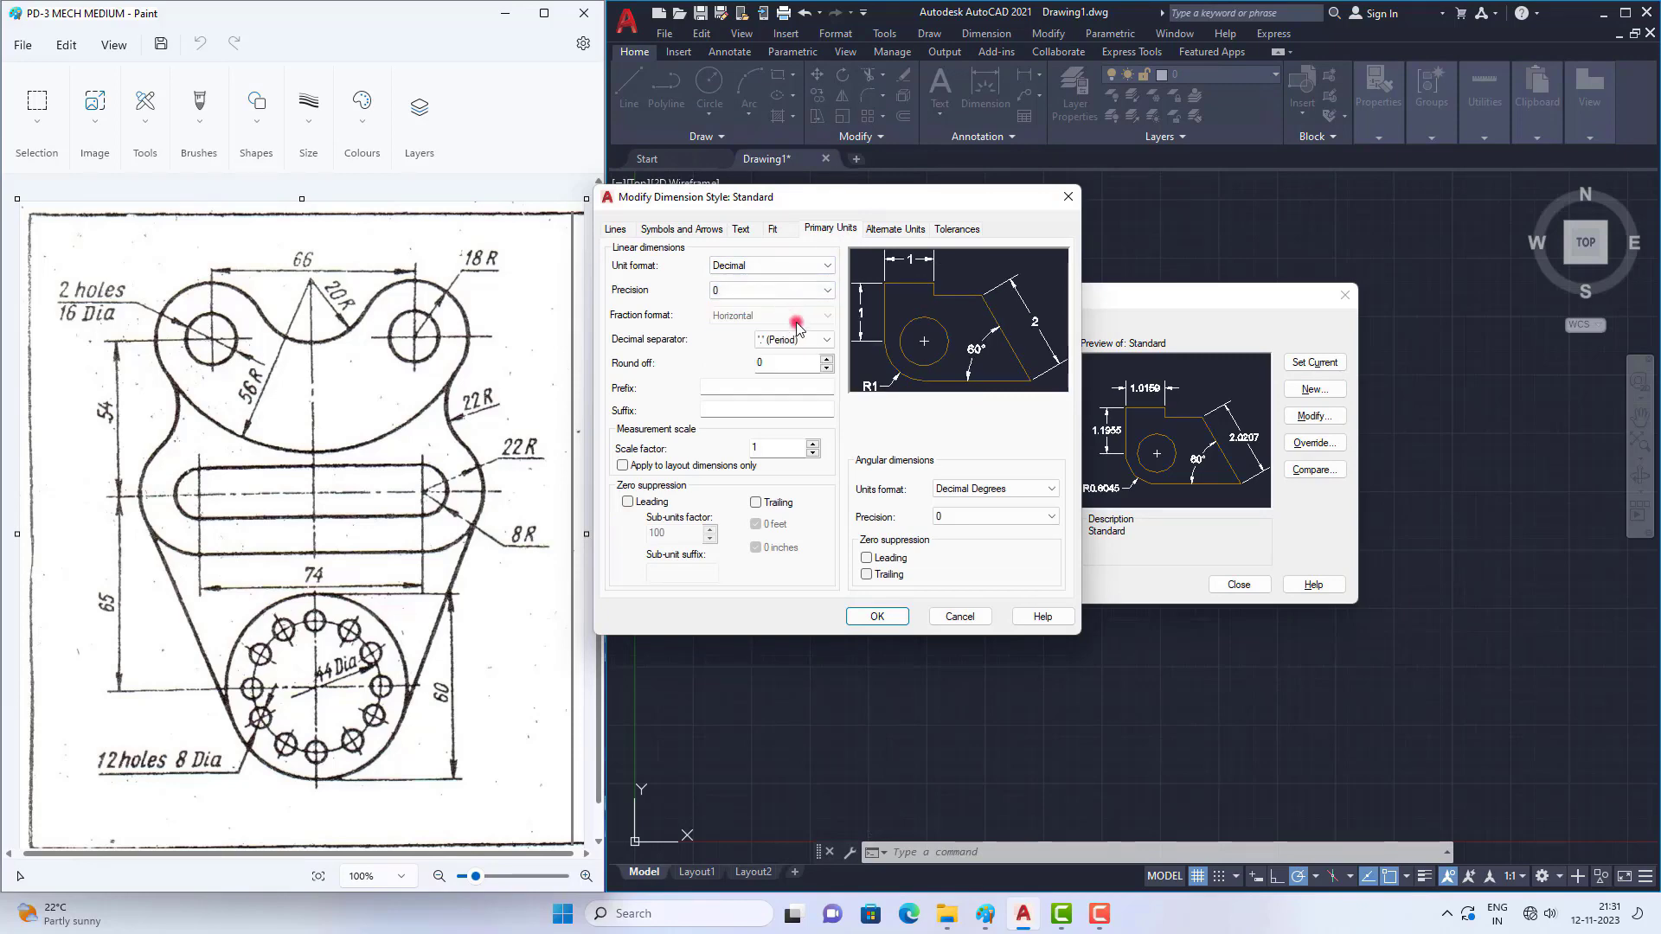
click(876, 617)
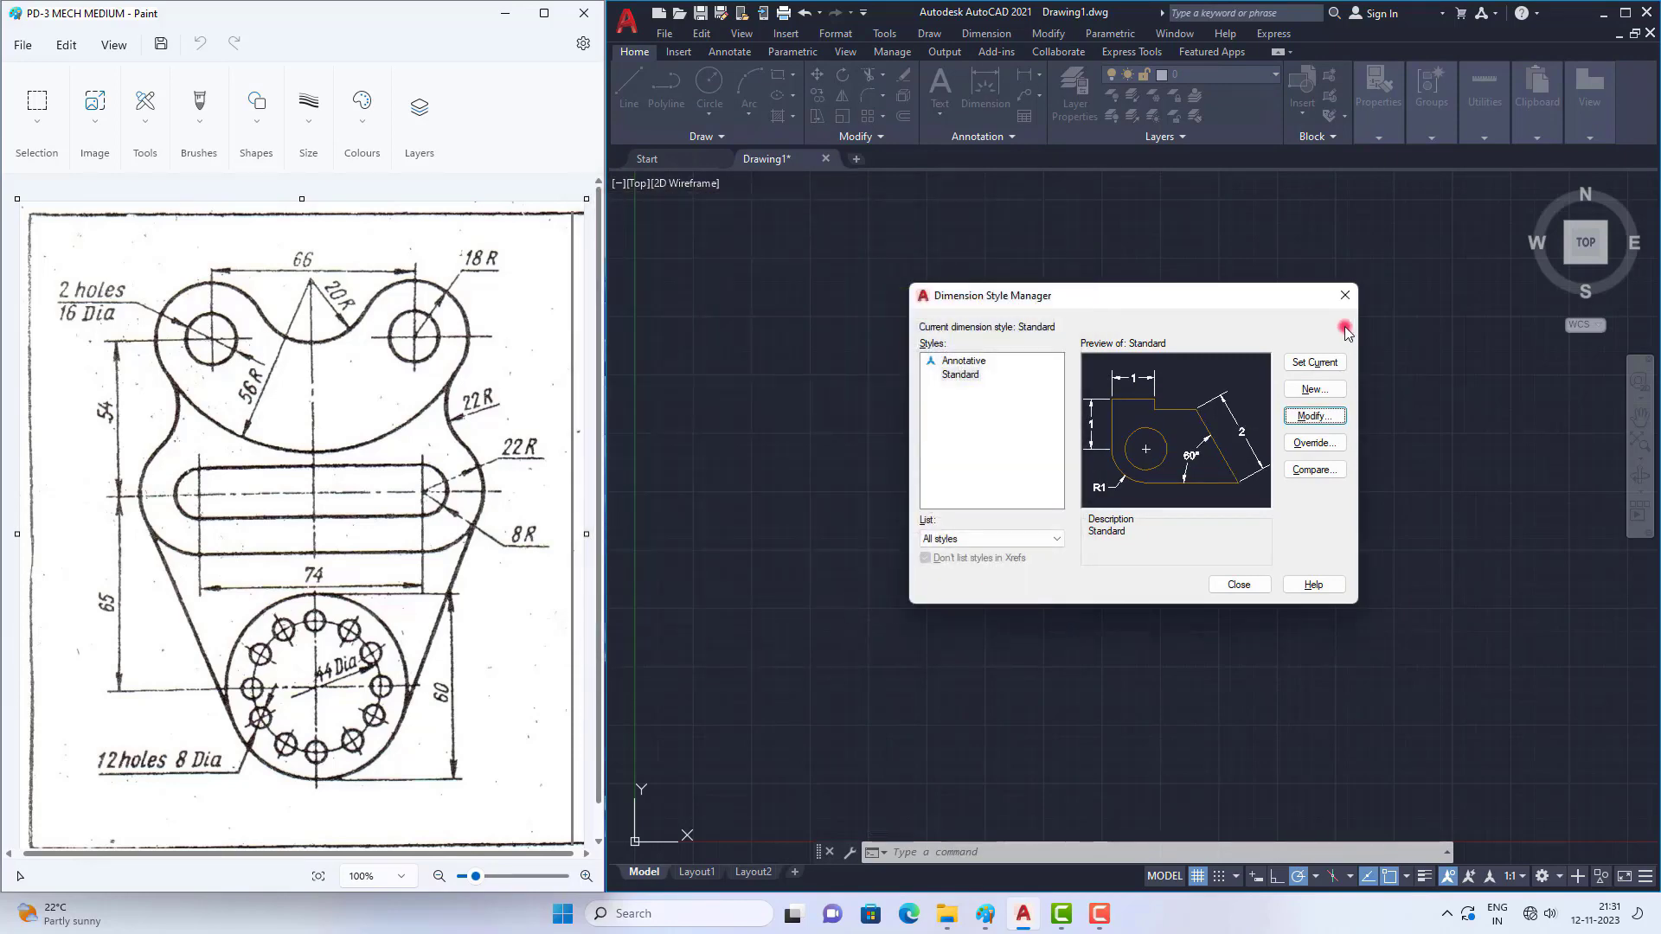
click(1314, 363)
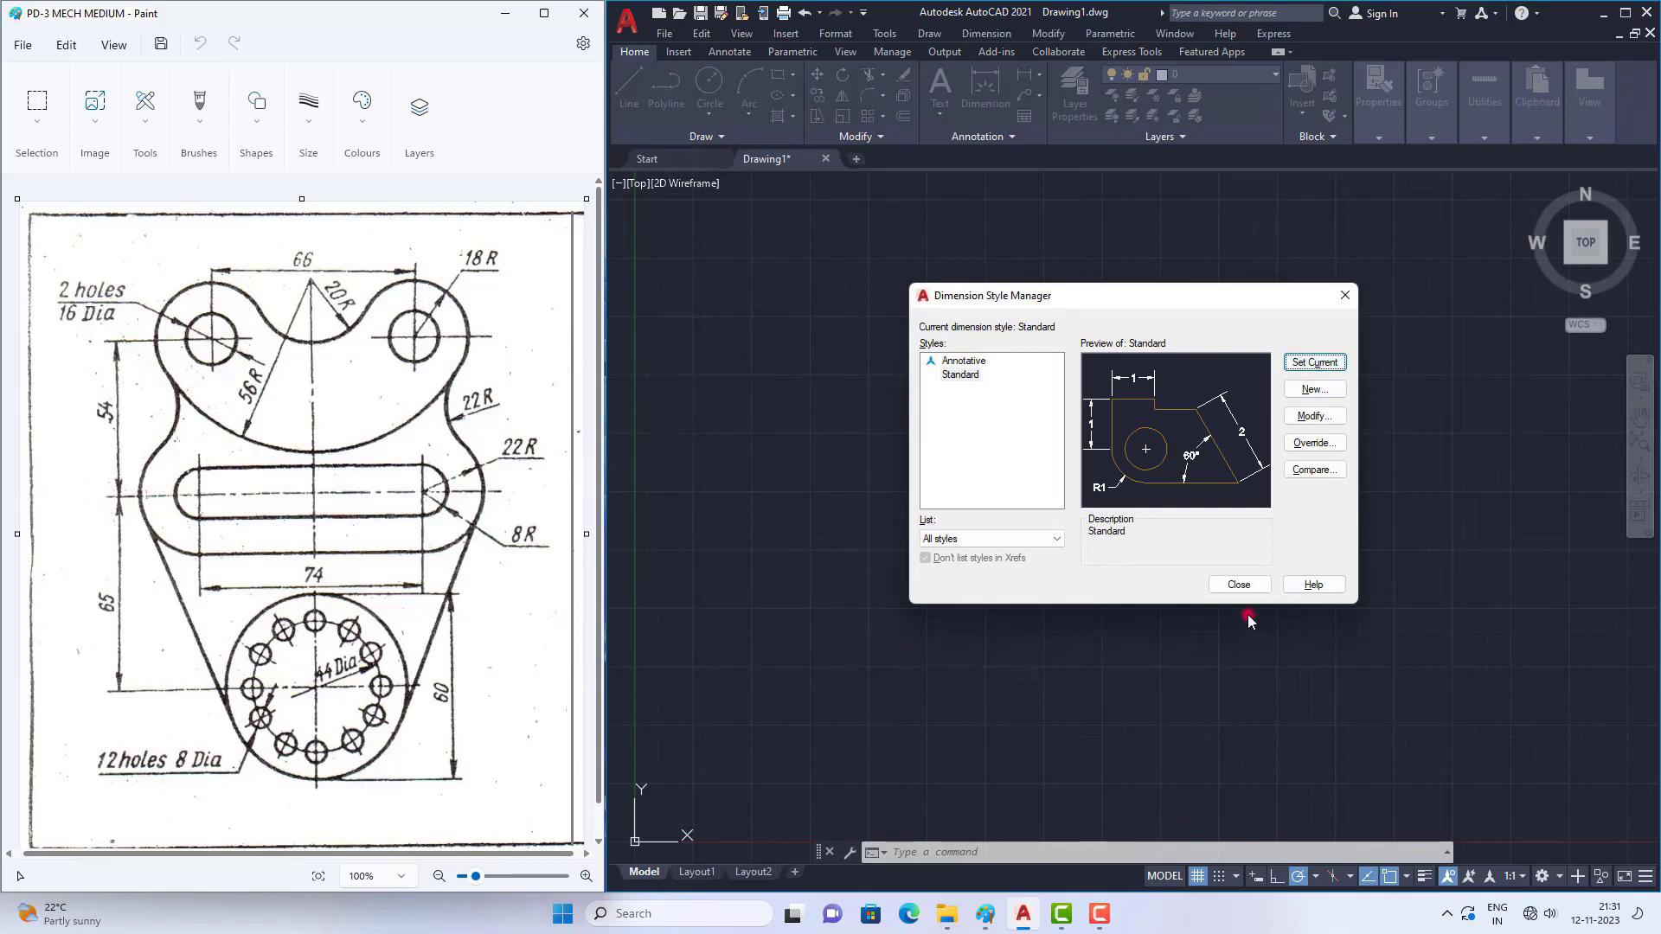
click(1238, 585)
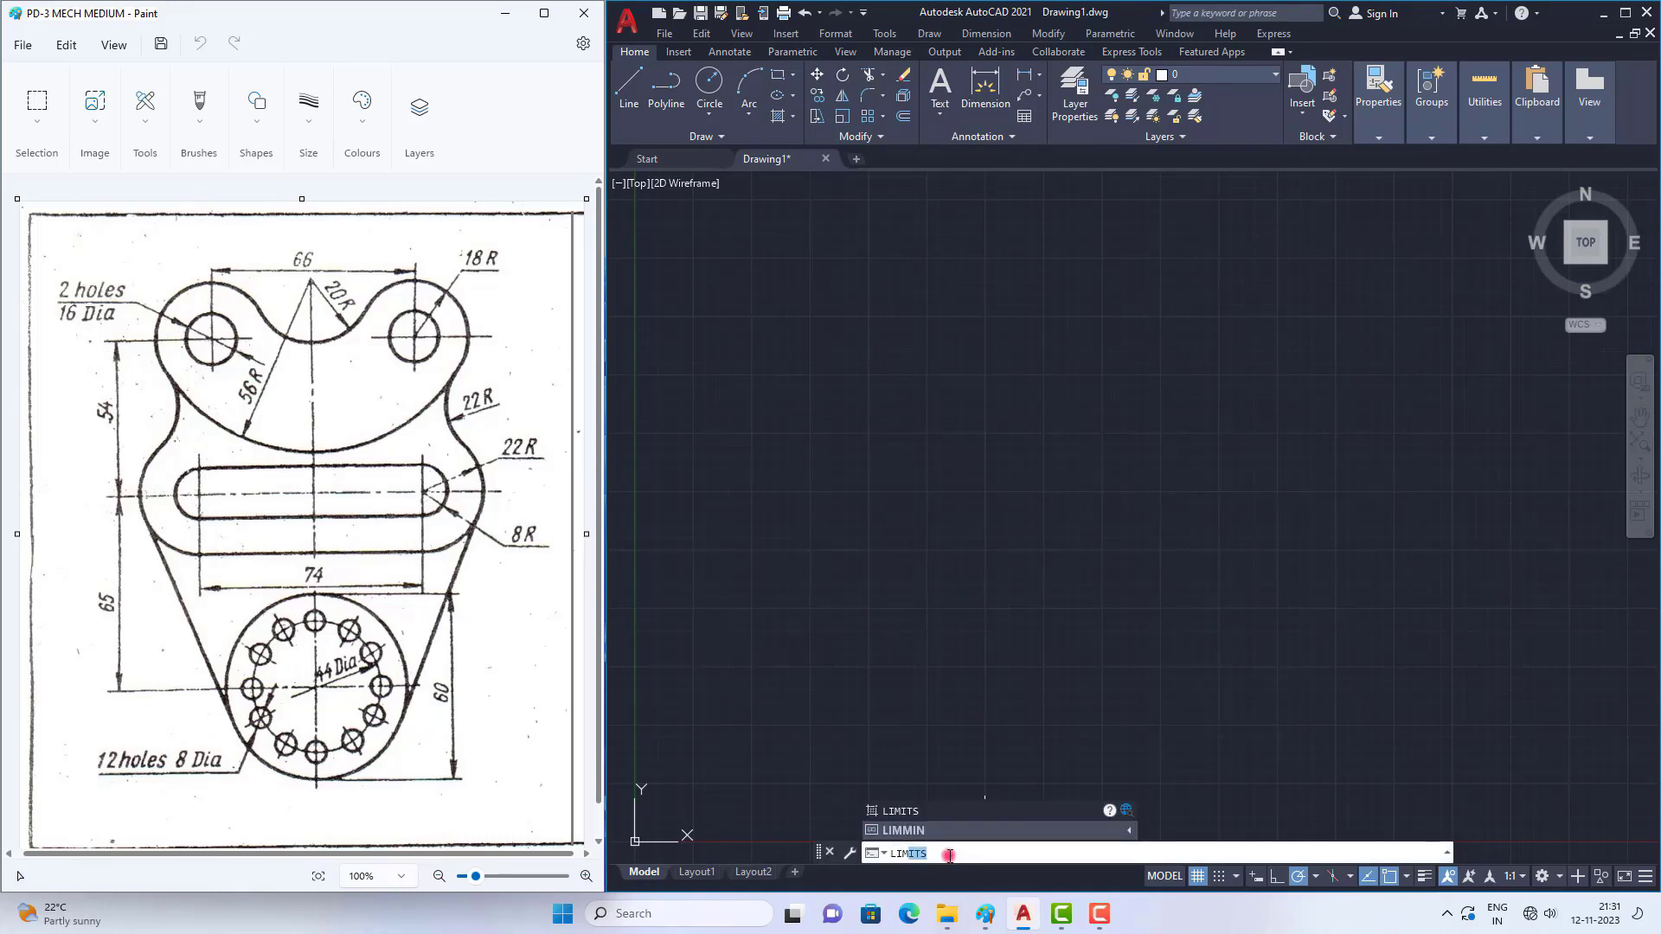
Step: Set the model space limits from 0,0 to 500,500 and zoom to show all of the drawing area
key(Return)
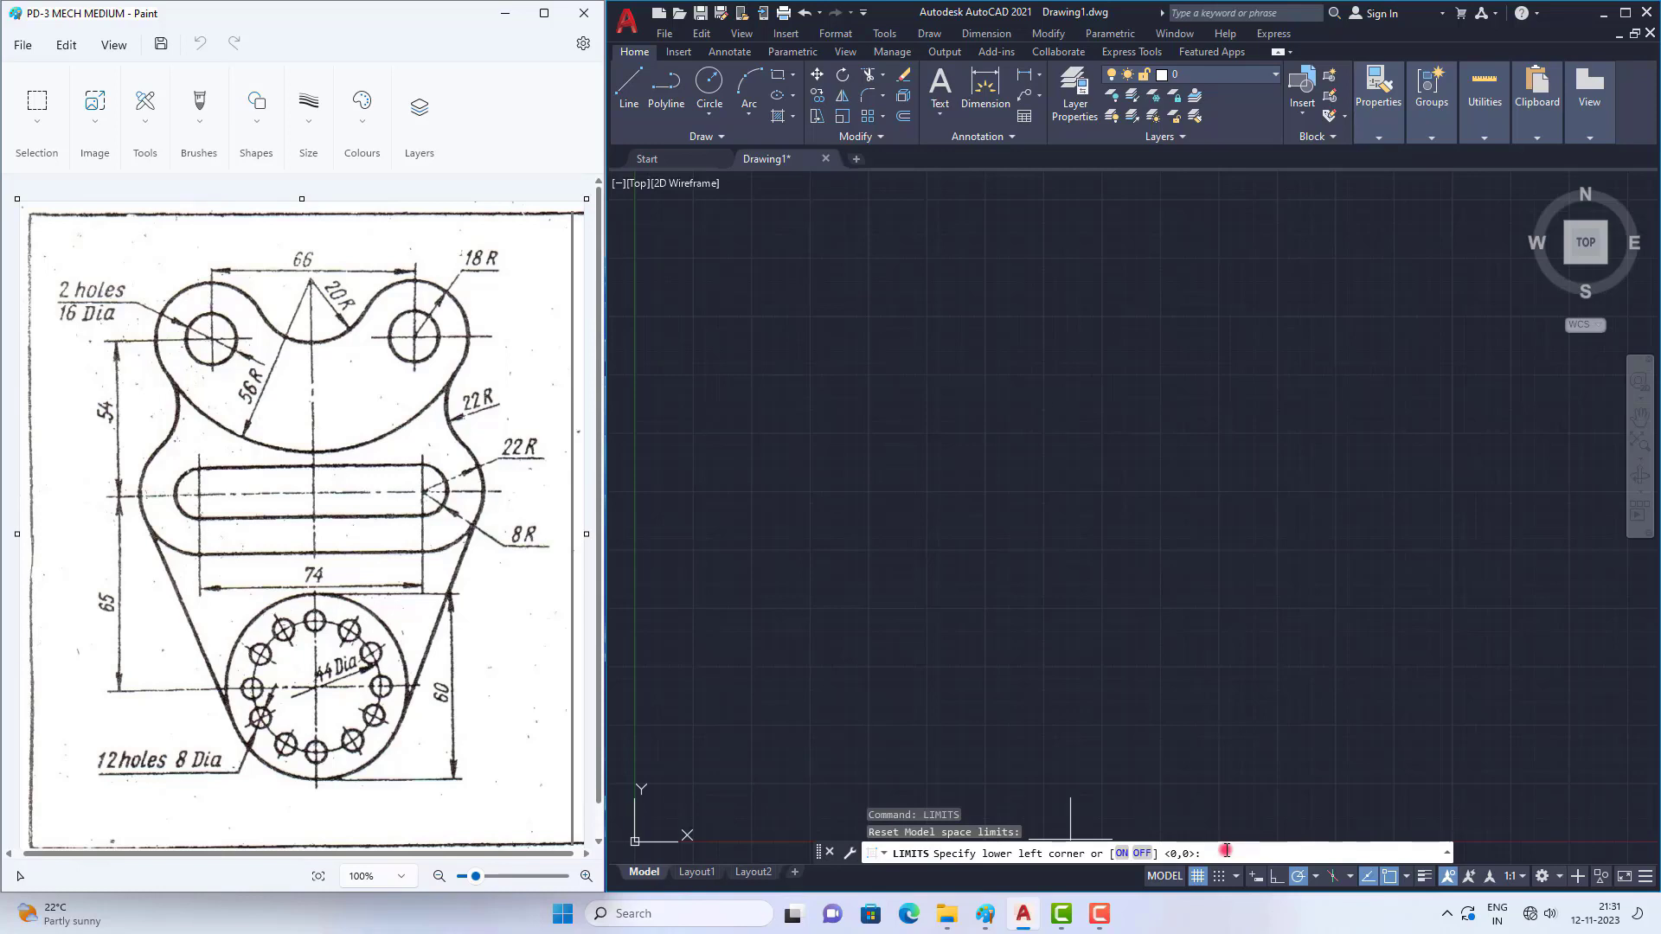
key(Return)
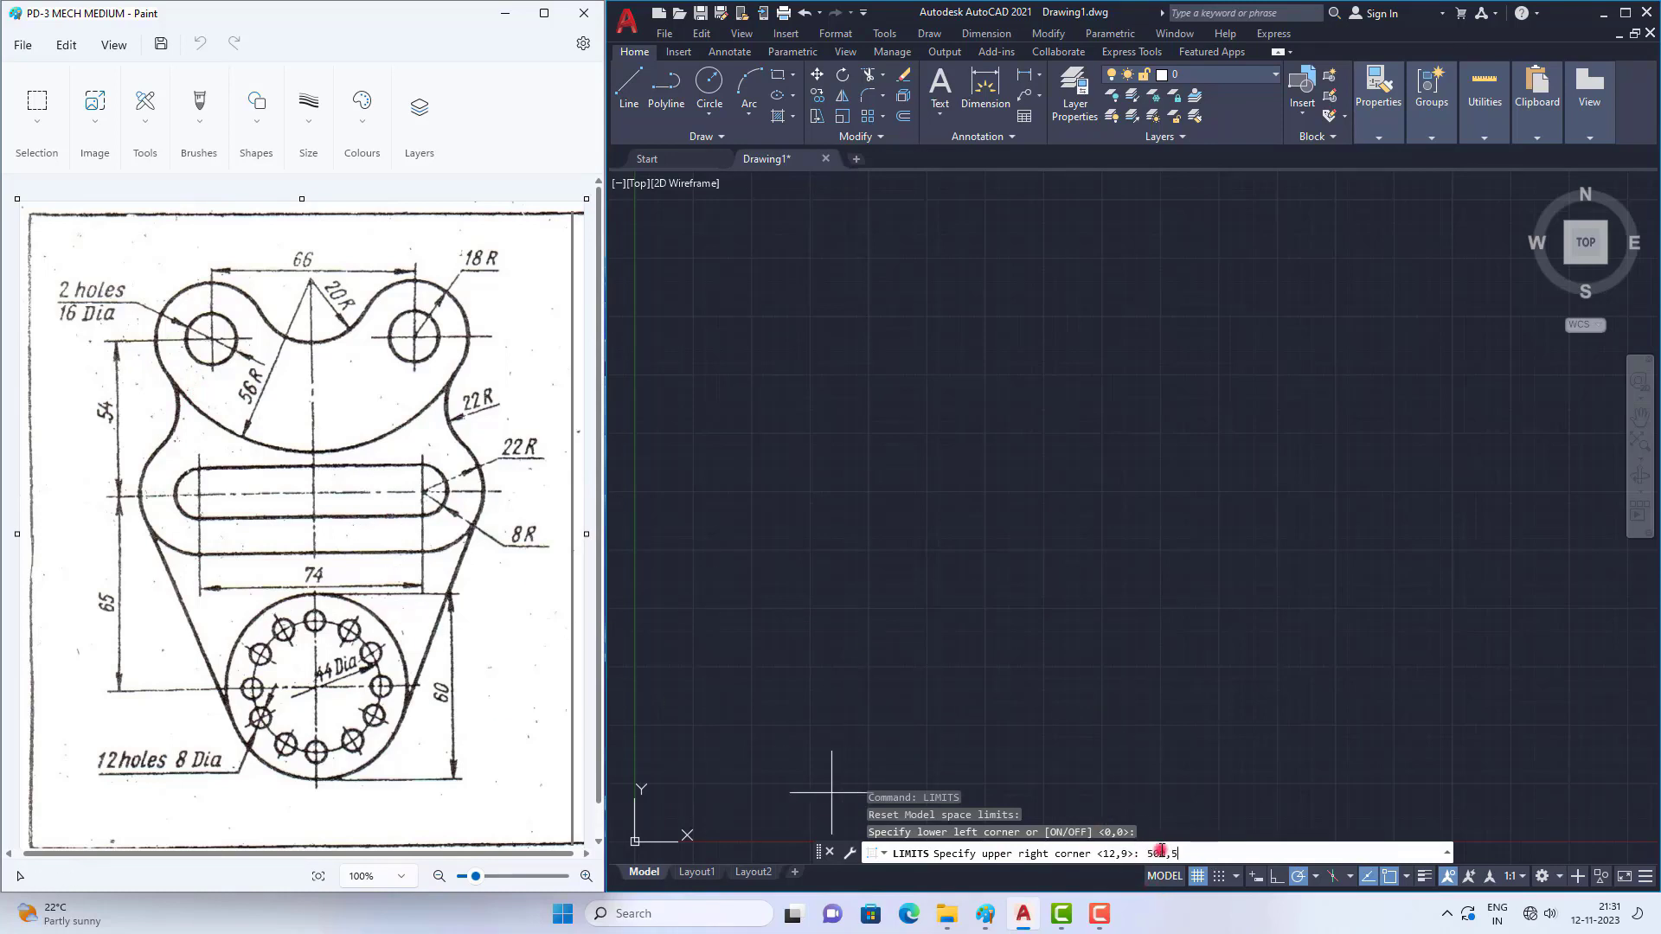
key(Return)
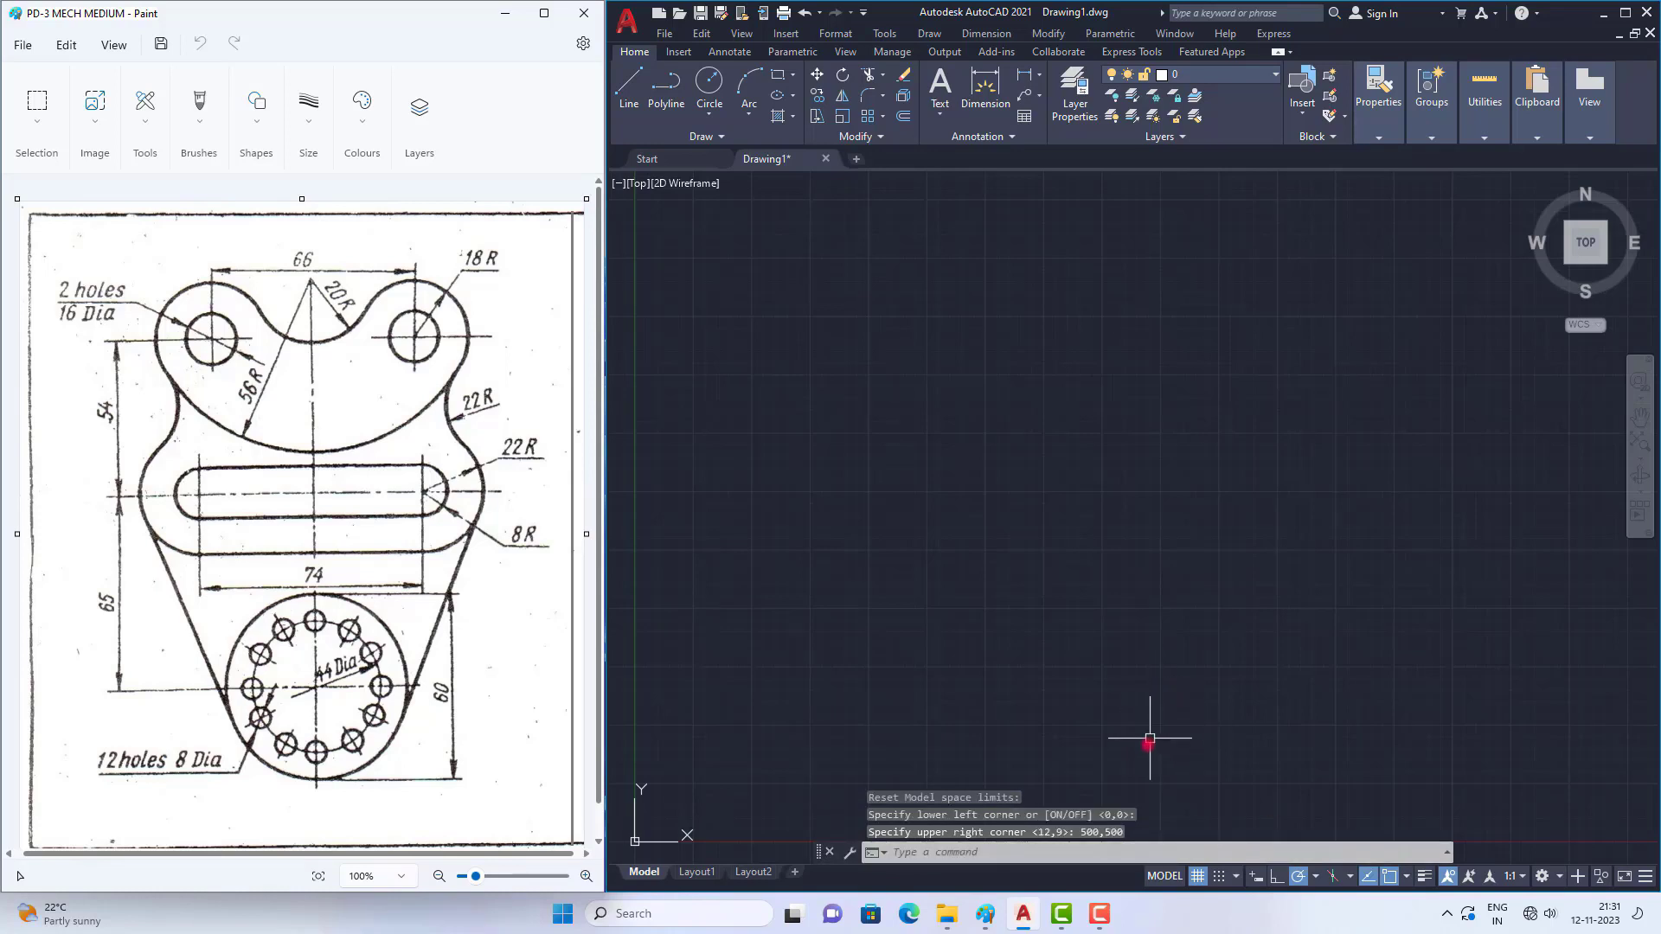
click(914, 854)
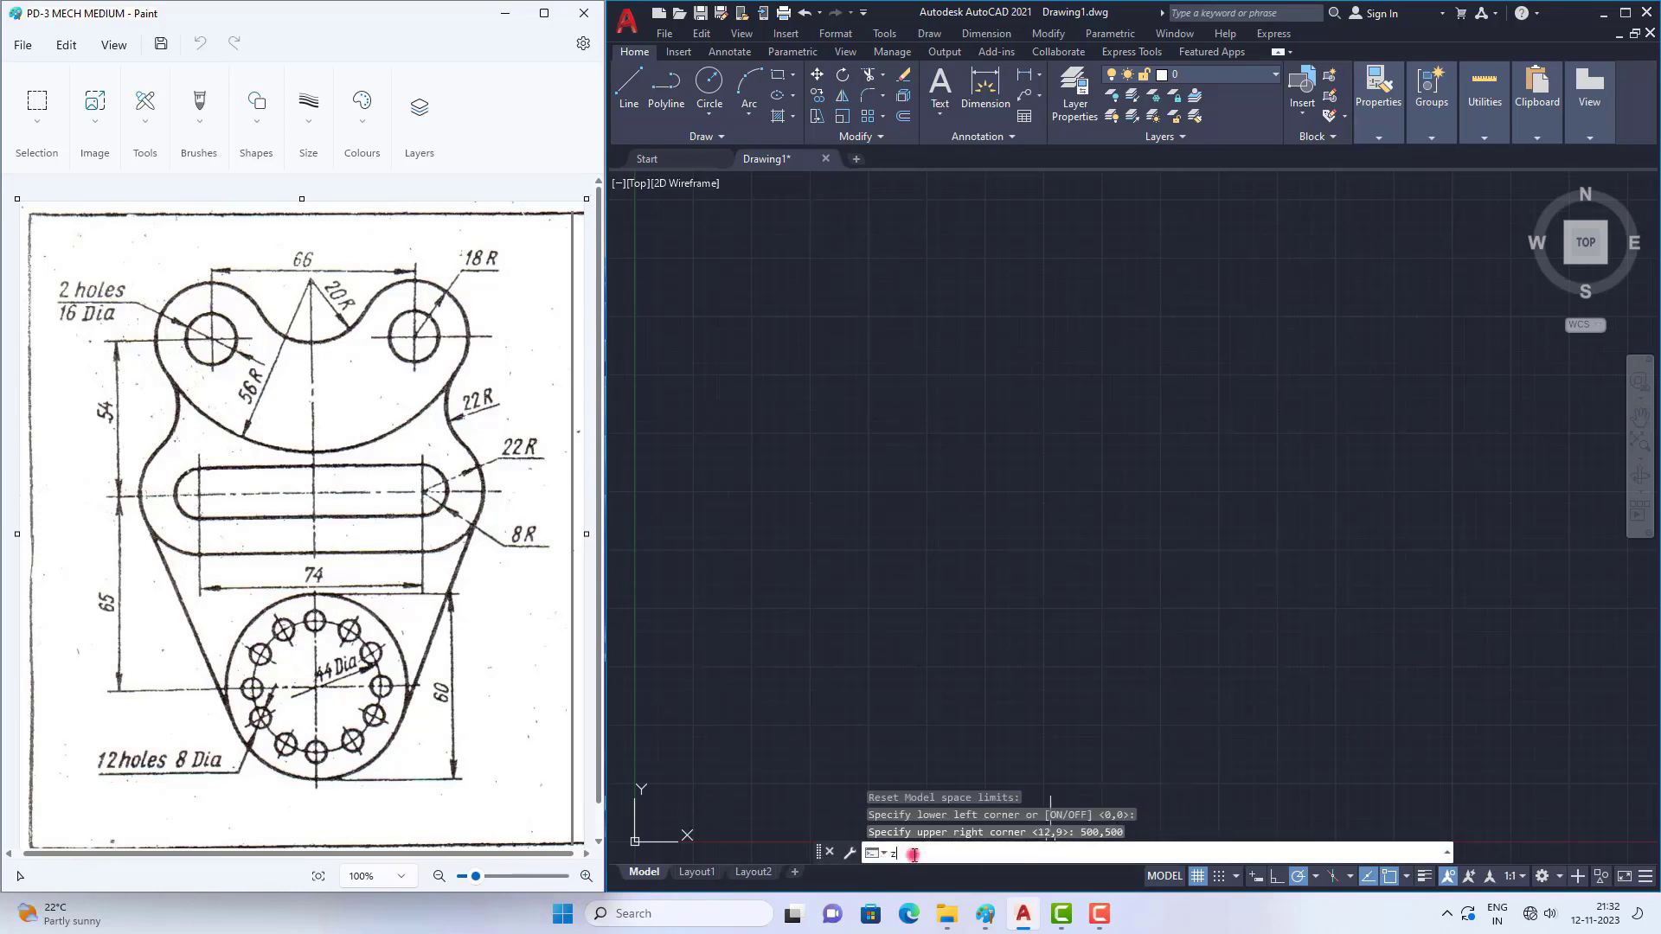
text(z)
key(Return)
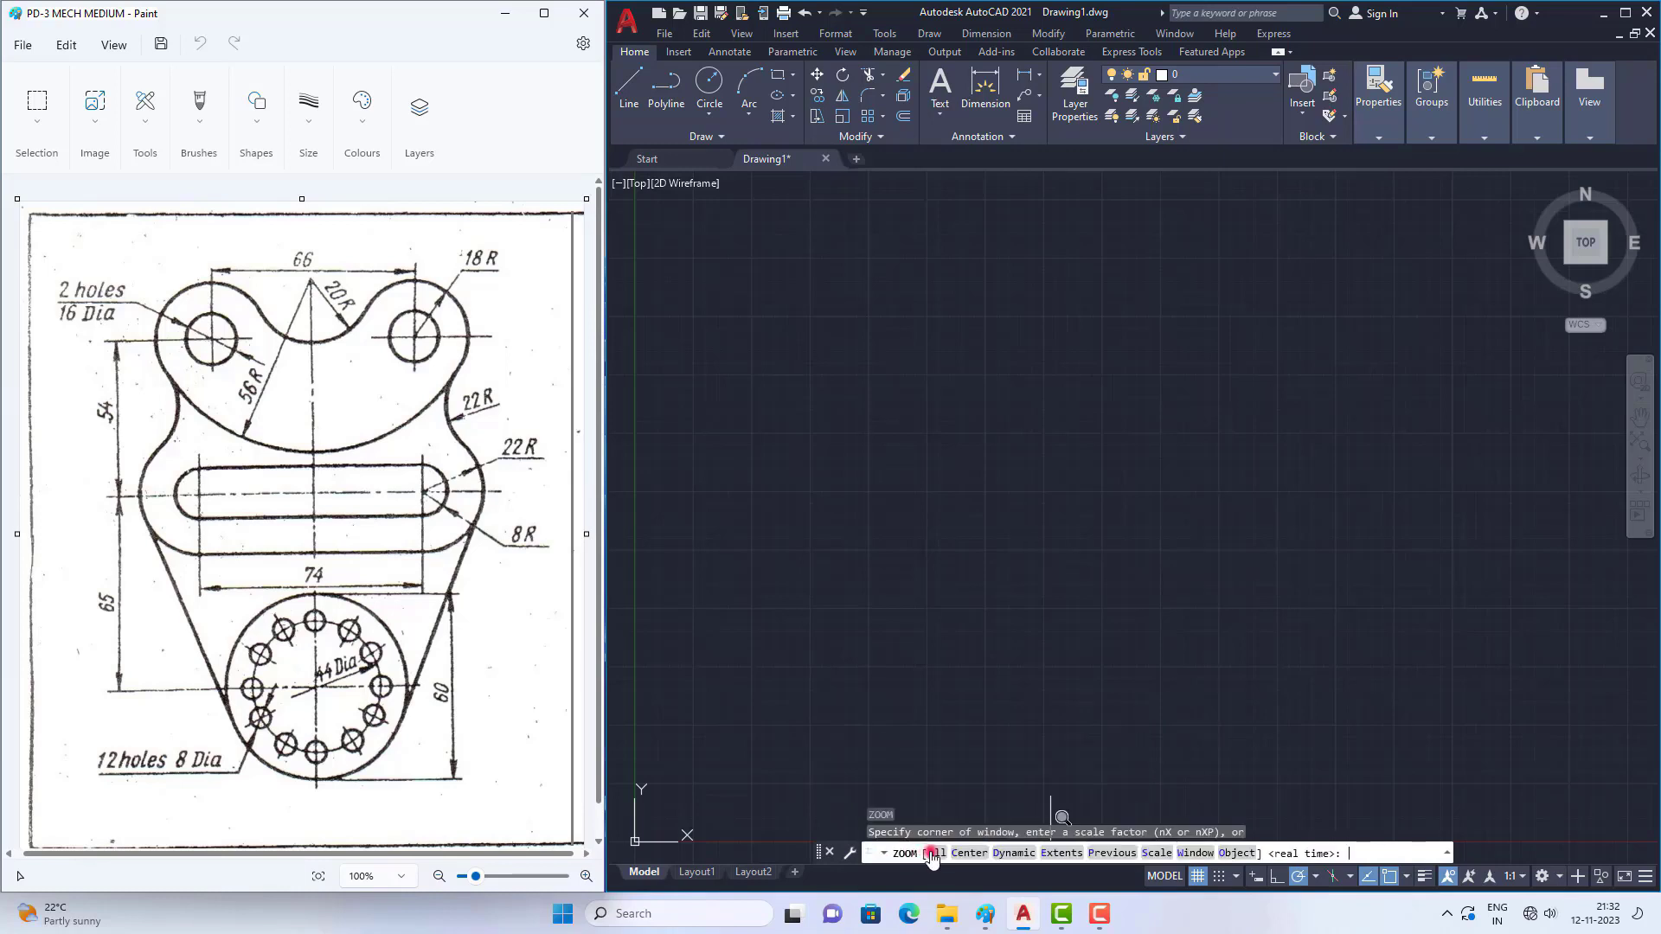
click(937, 854)
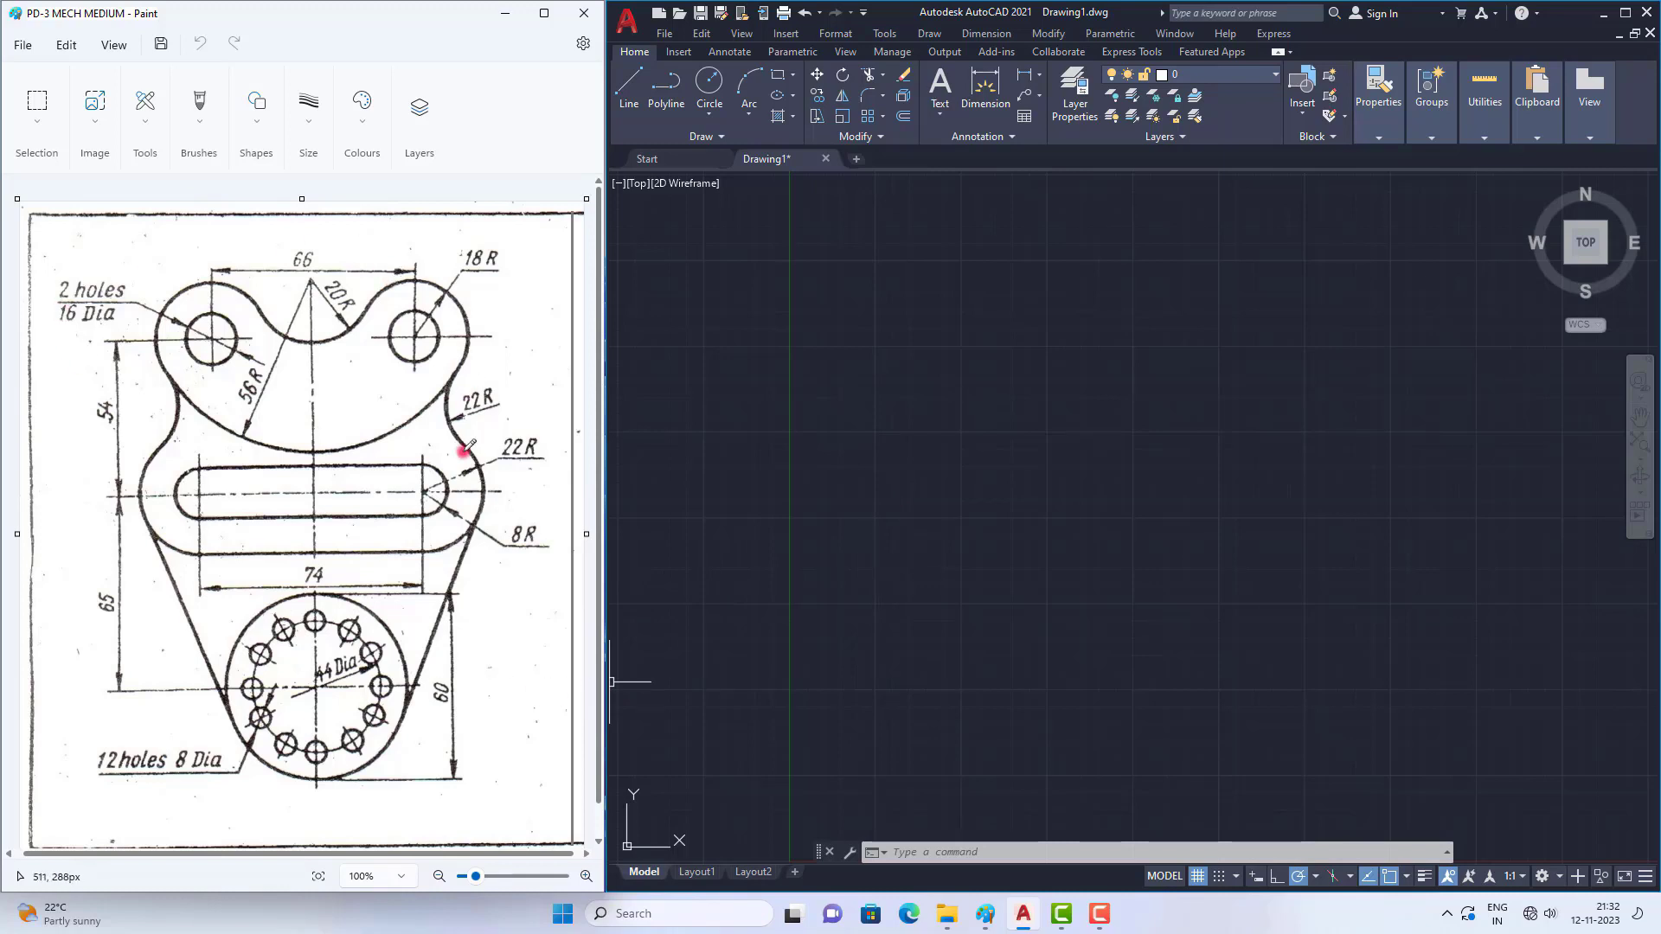
Step: Mark the lower circle's centre and 60 dimension on the Paint reference, and draw a 60 mm diameter circle in AutoCAD
click(317, 679)
drag(317, 679, 328, 698)
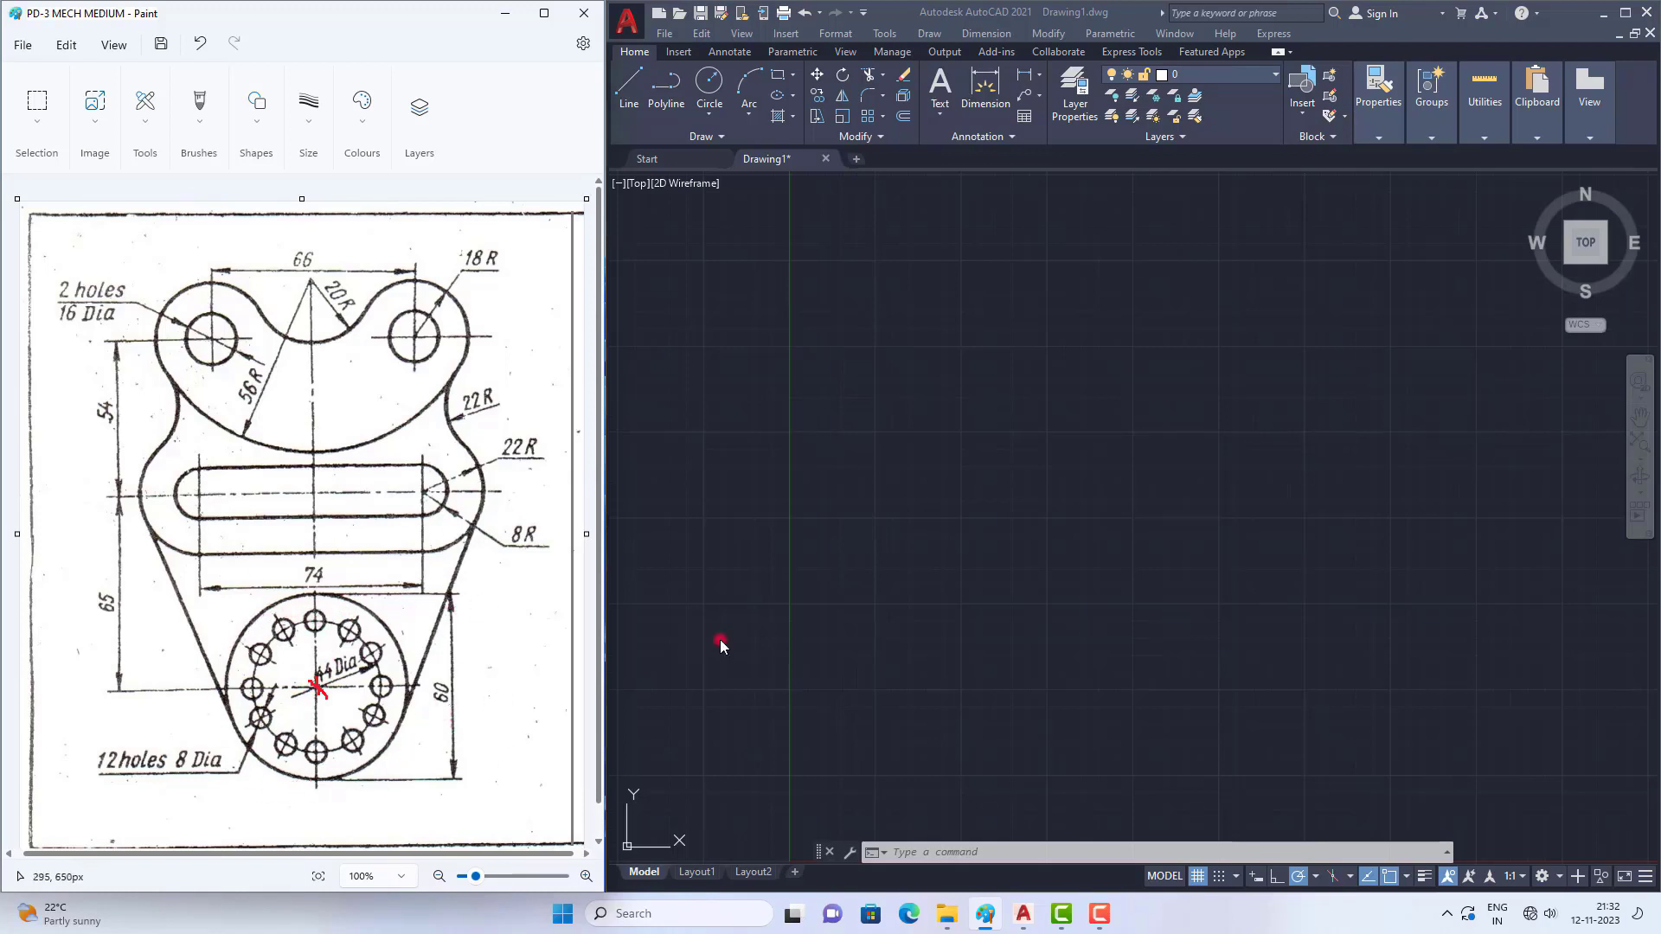
click(709, 82)
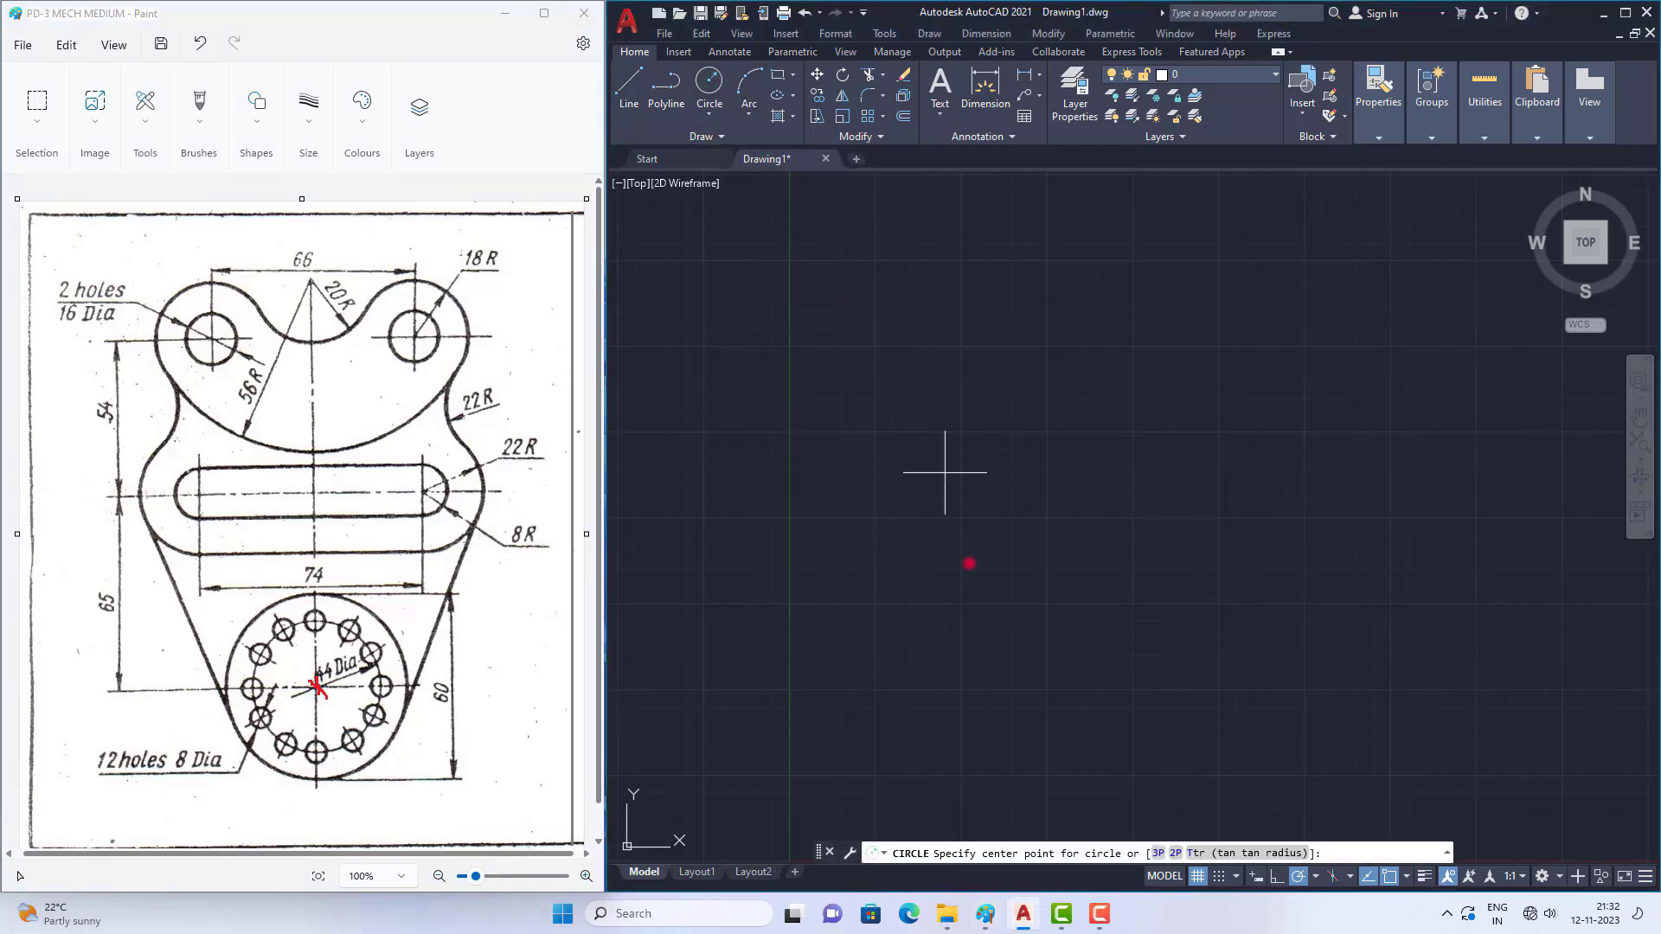
click(1079, 460)
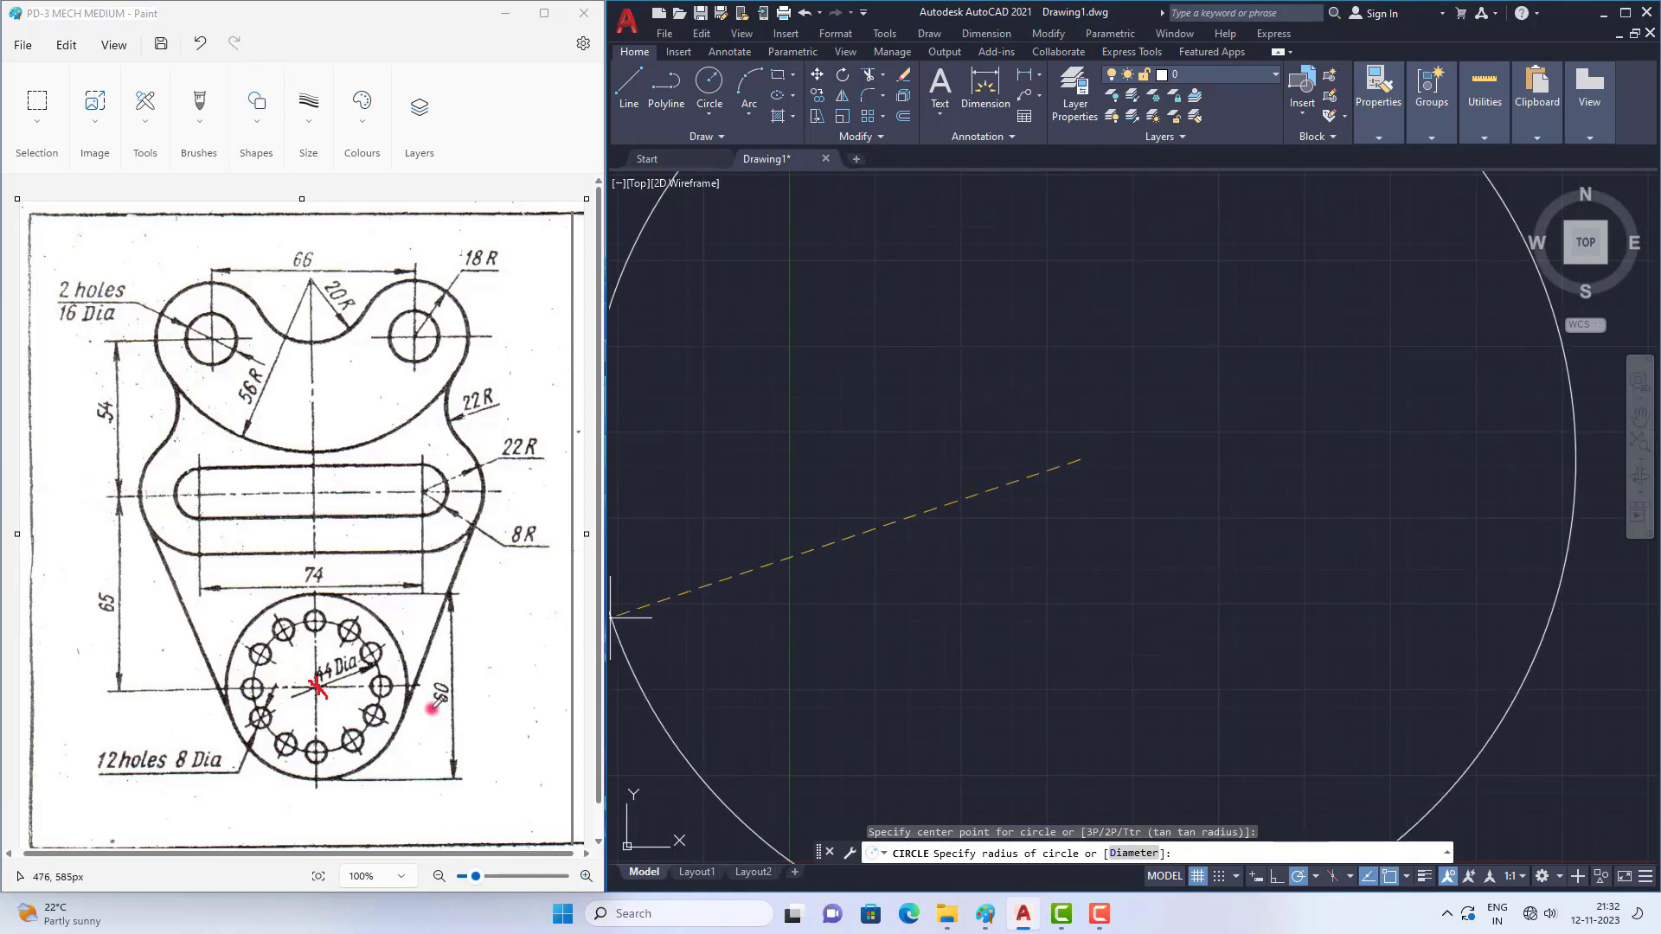
drag(432, 709, 449, 712)
click(1124, 853)
text(D)
key(Return)
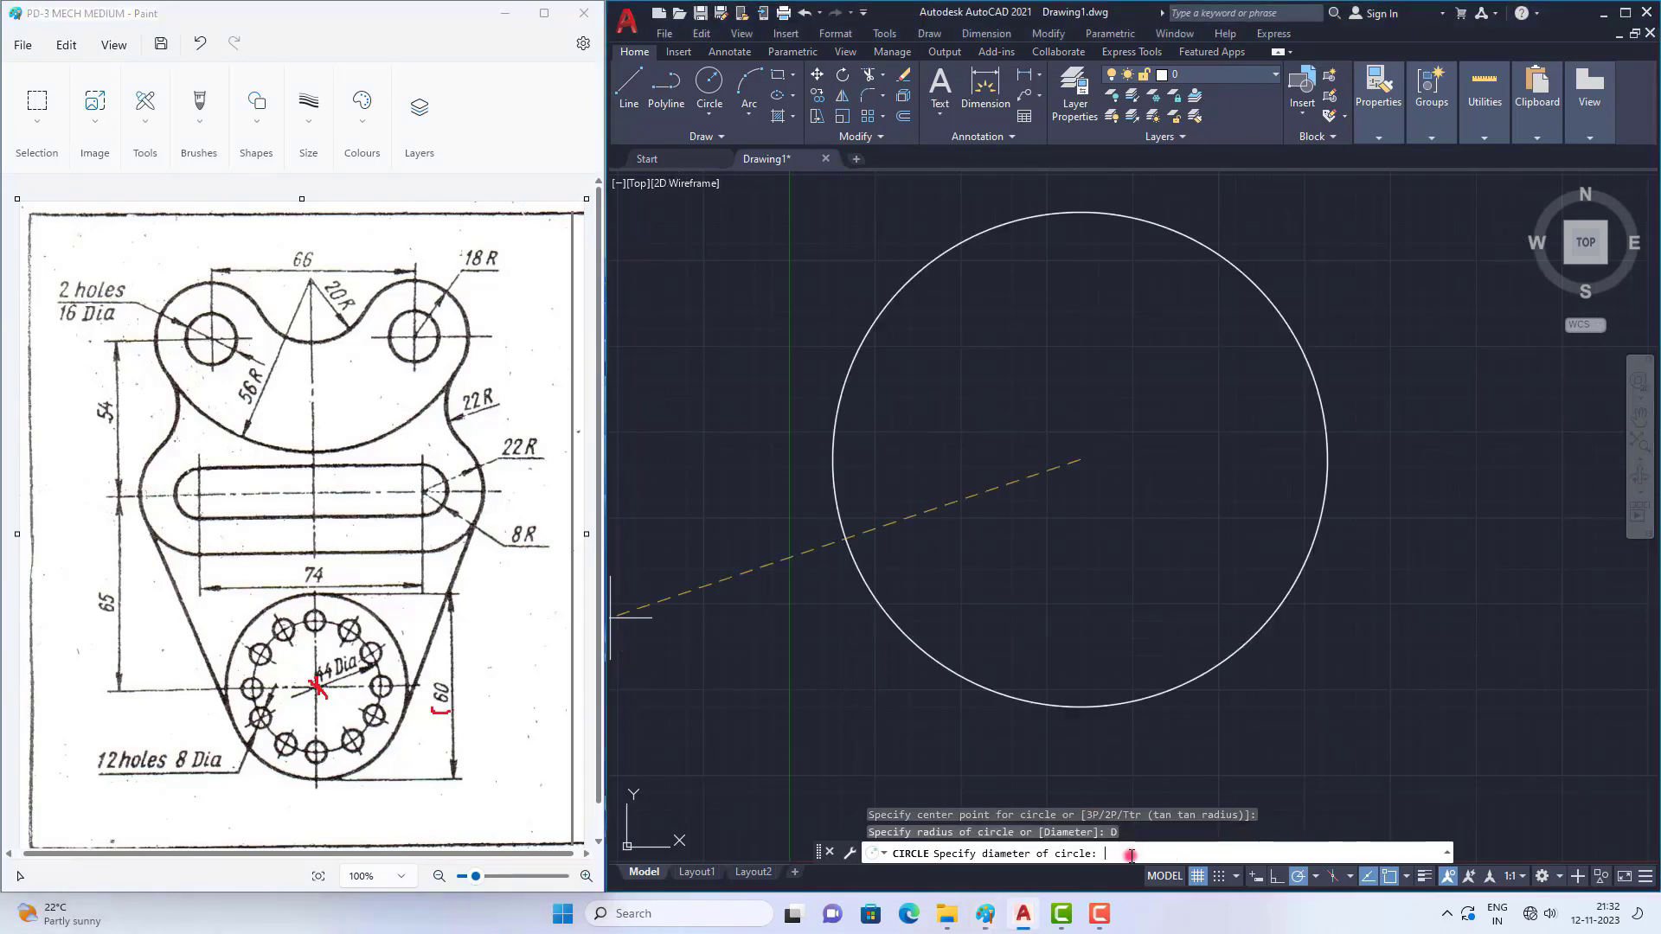
text(60)
key(Return)
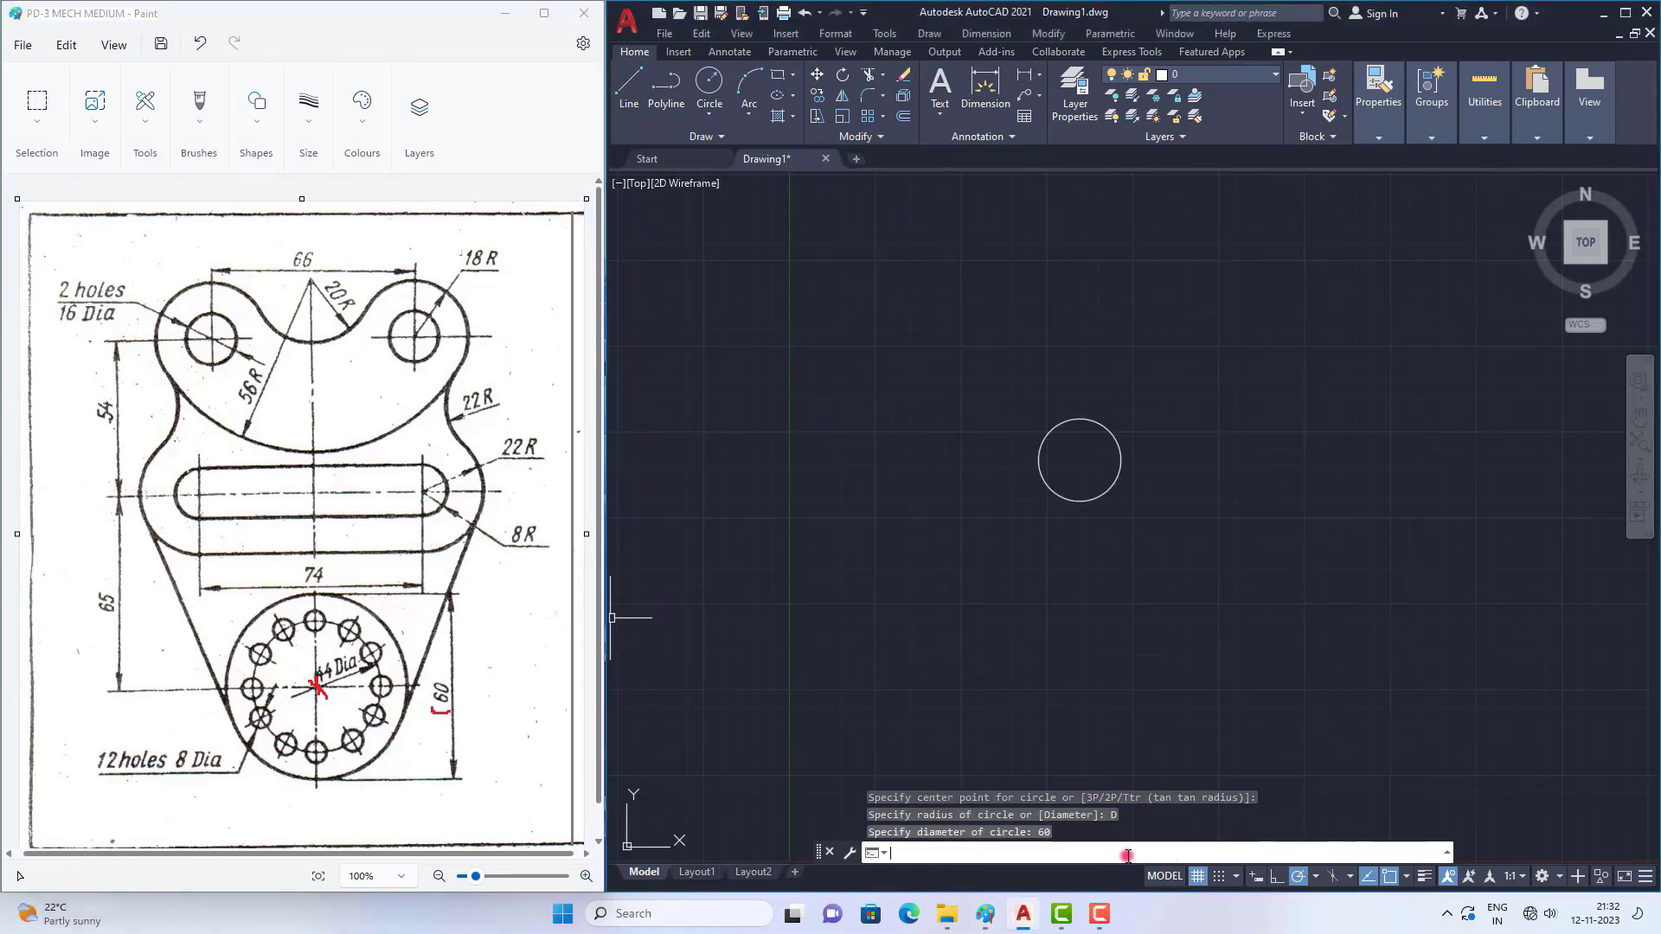
scroll(1101, 415, up, 5)
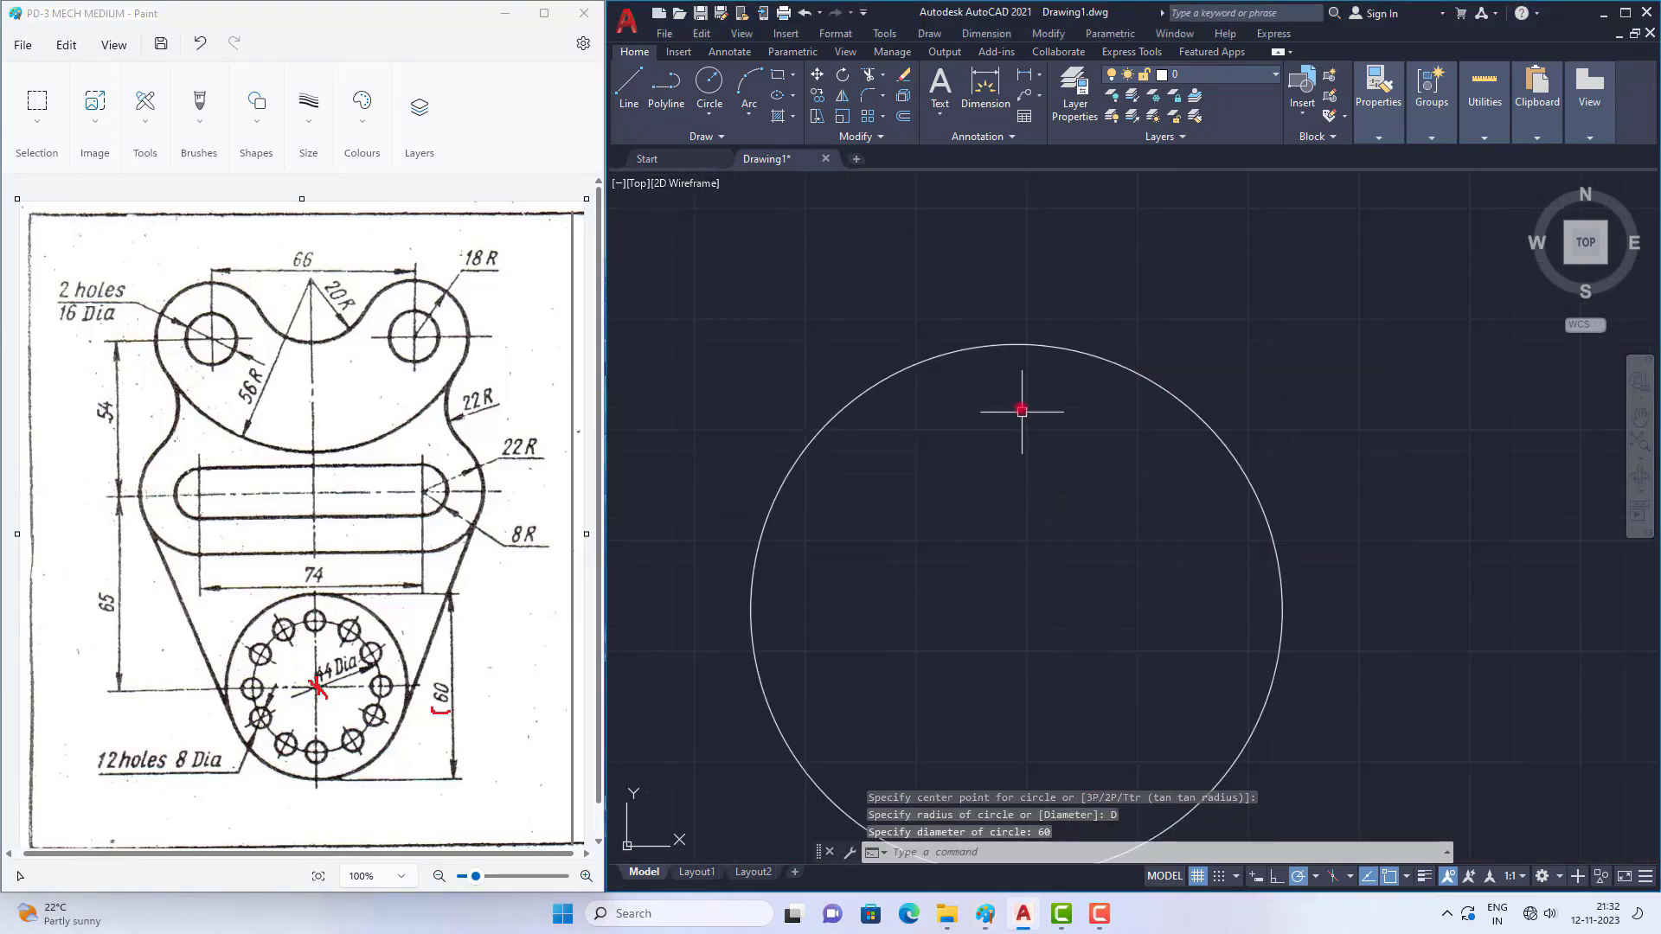
scroll(1029, 463, down, 2)
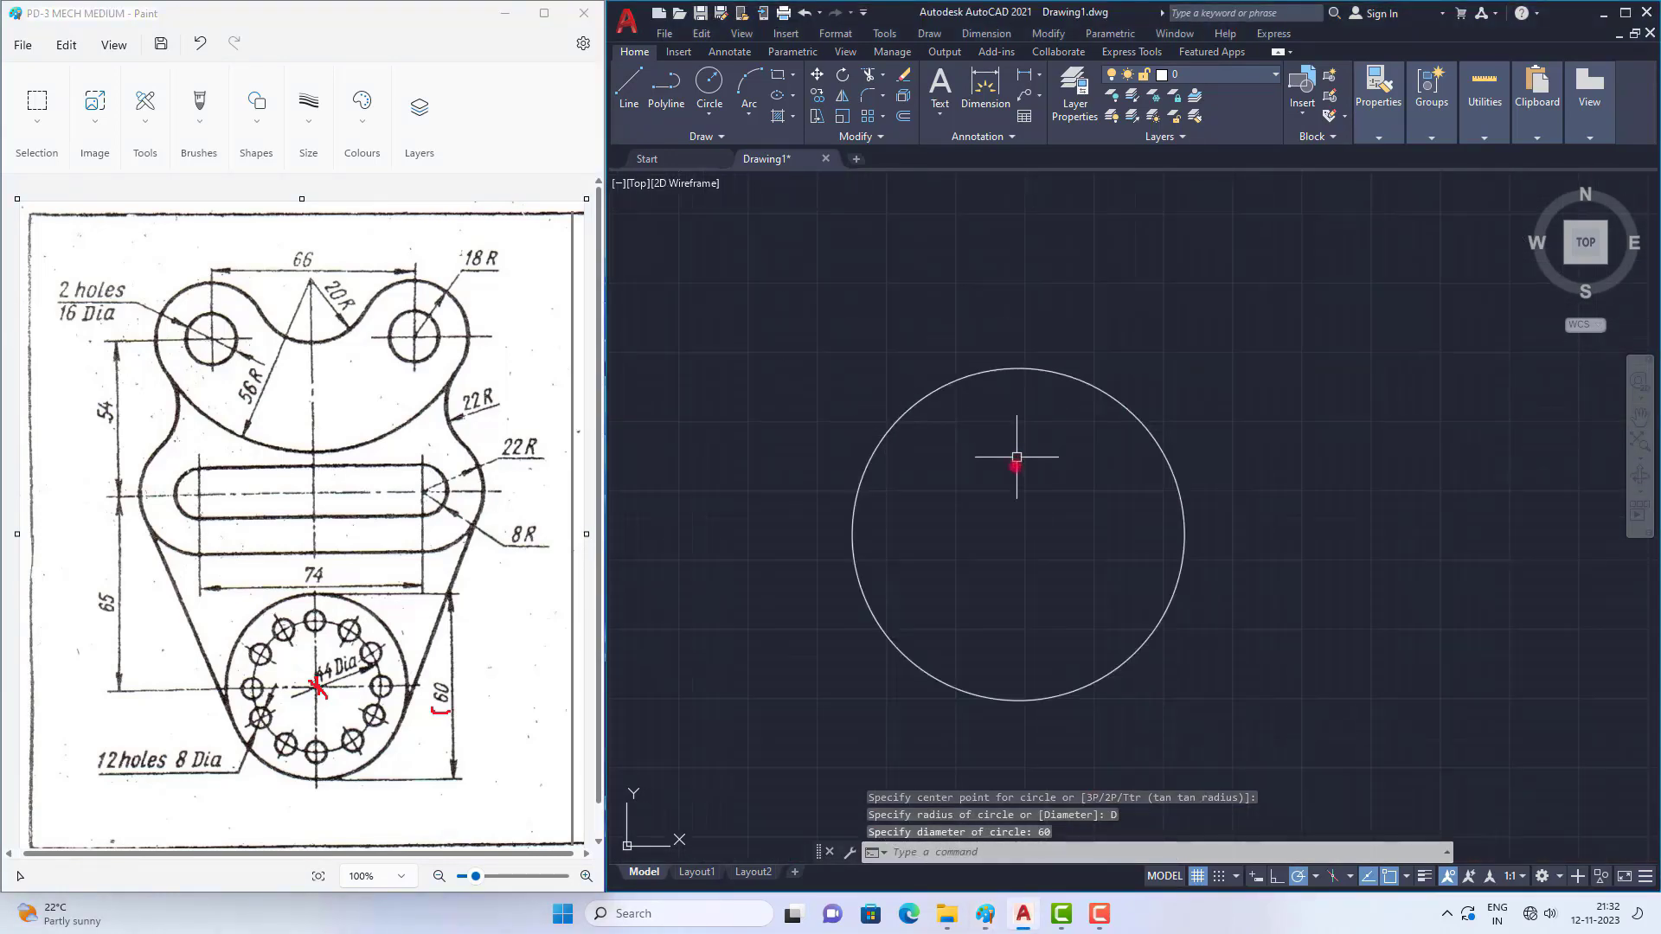
Step: Mark the 44 Dia circle on the Paint reference, and draw a concentric 44 mm diameter circle inside the existing circle in AutoCAD
click(377, 667)
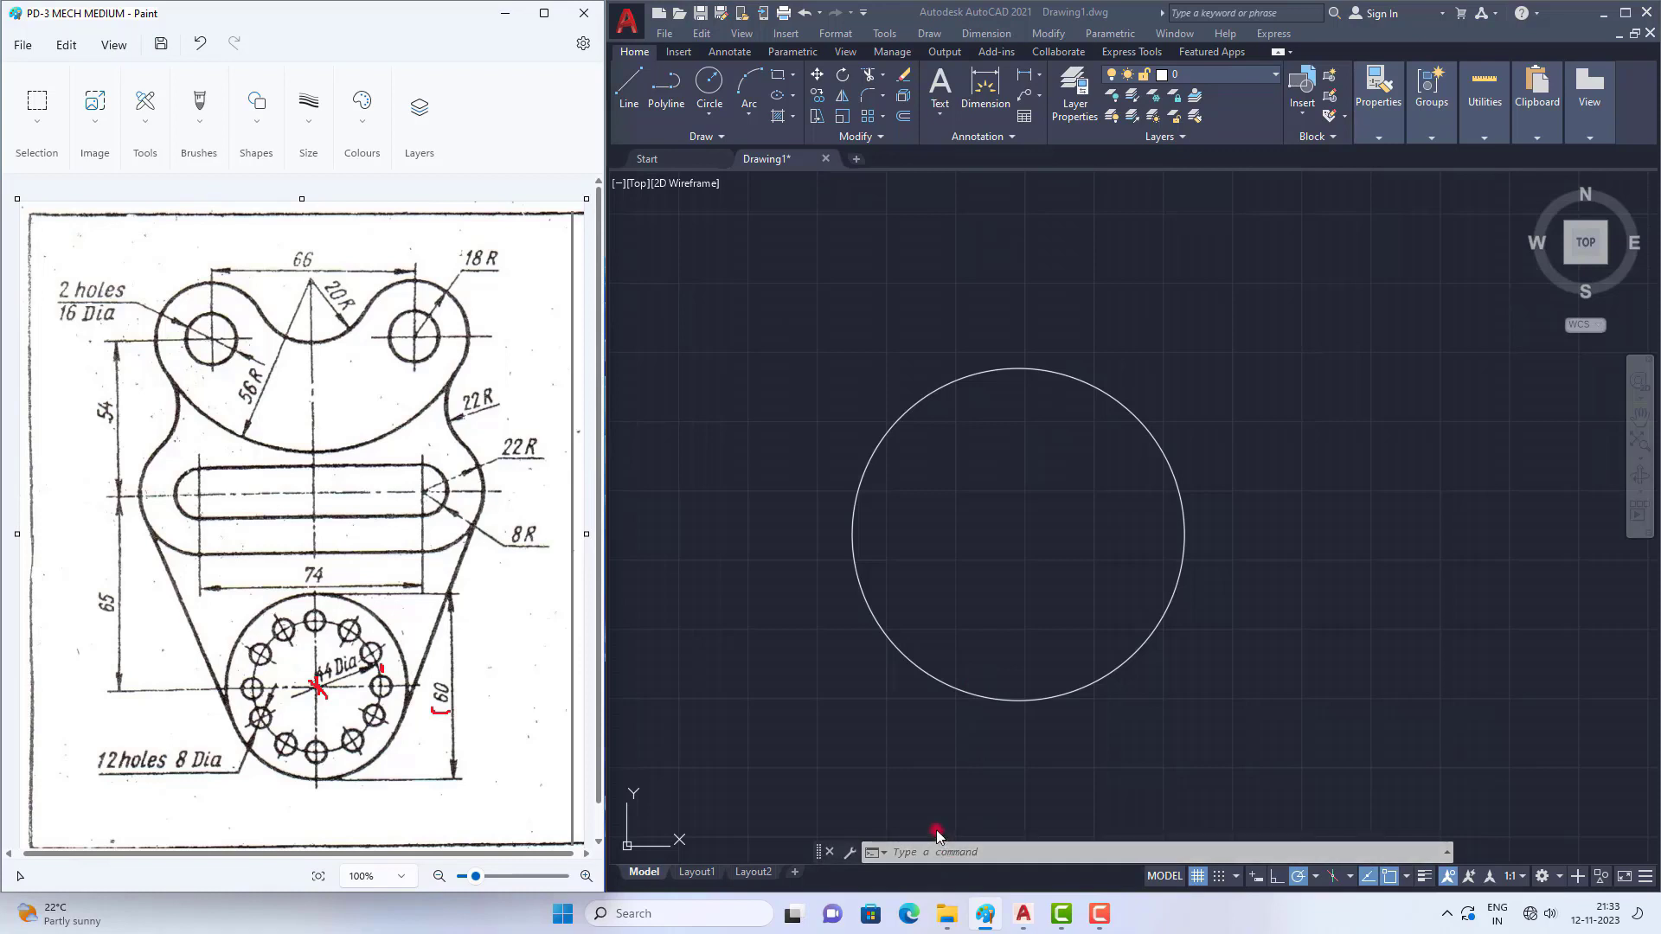
click(916, 816)
key(Return)
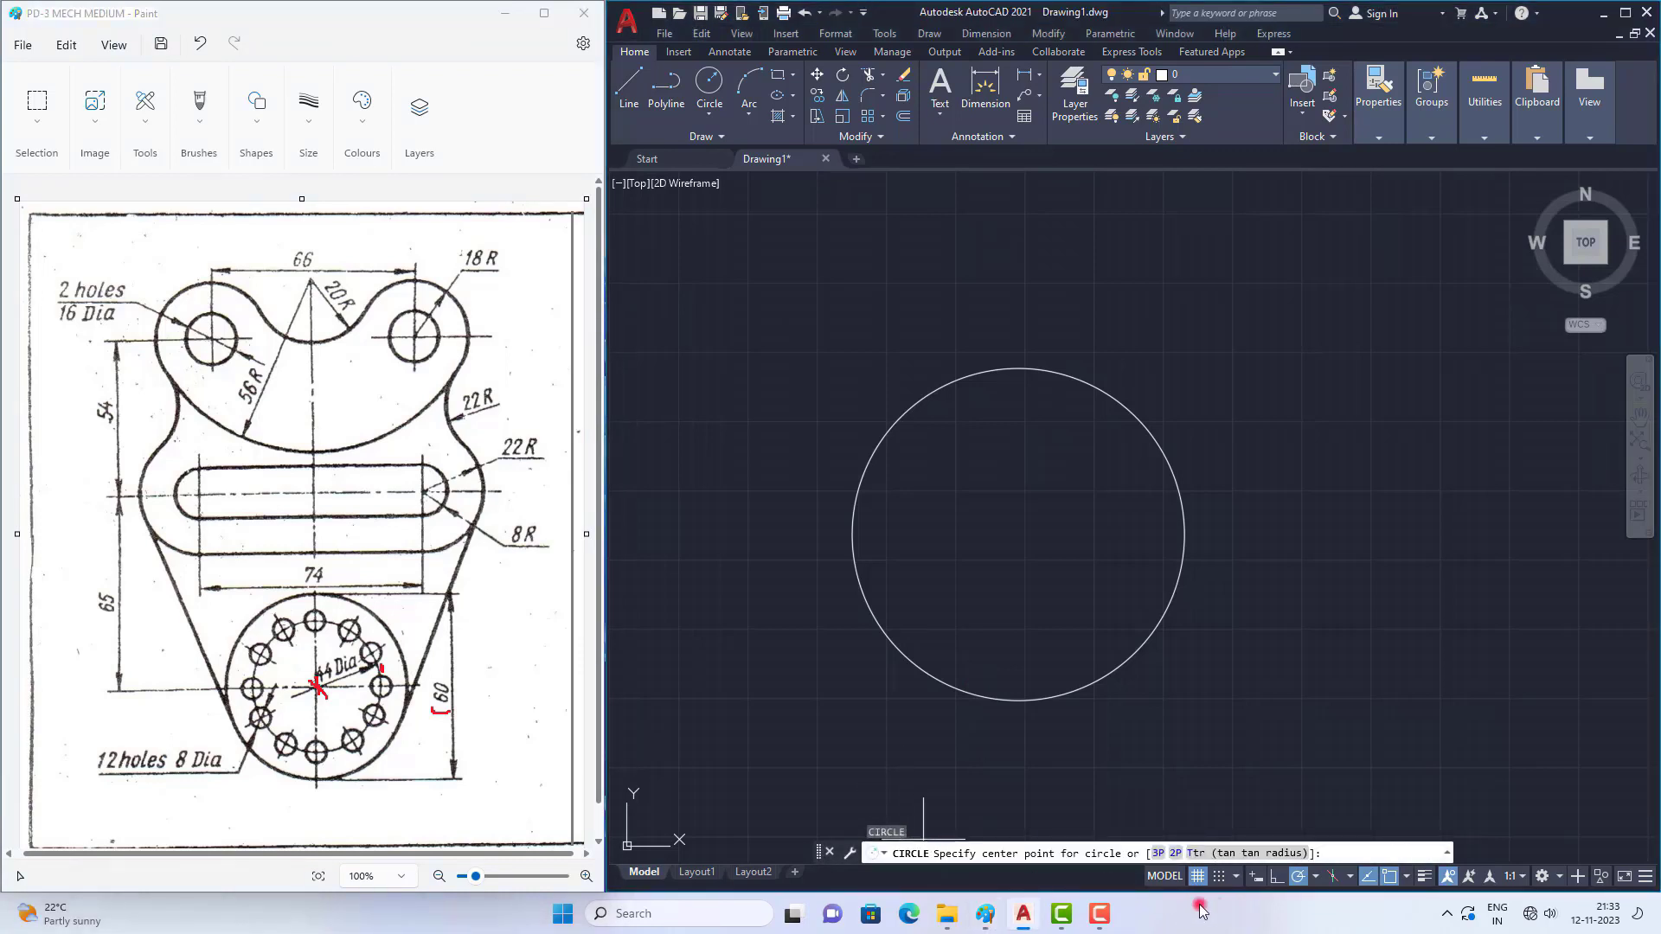
click(1016, 533)
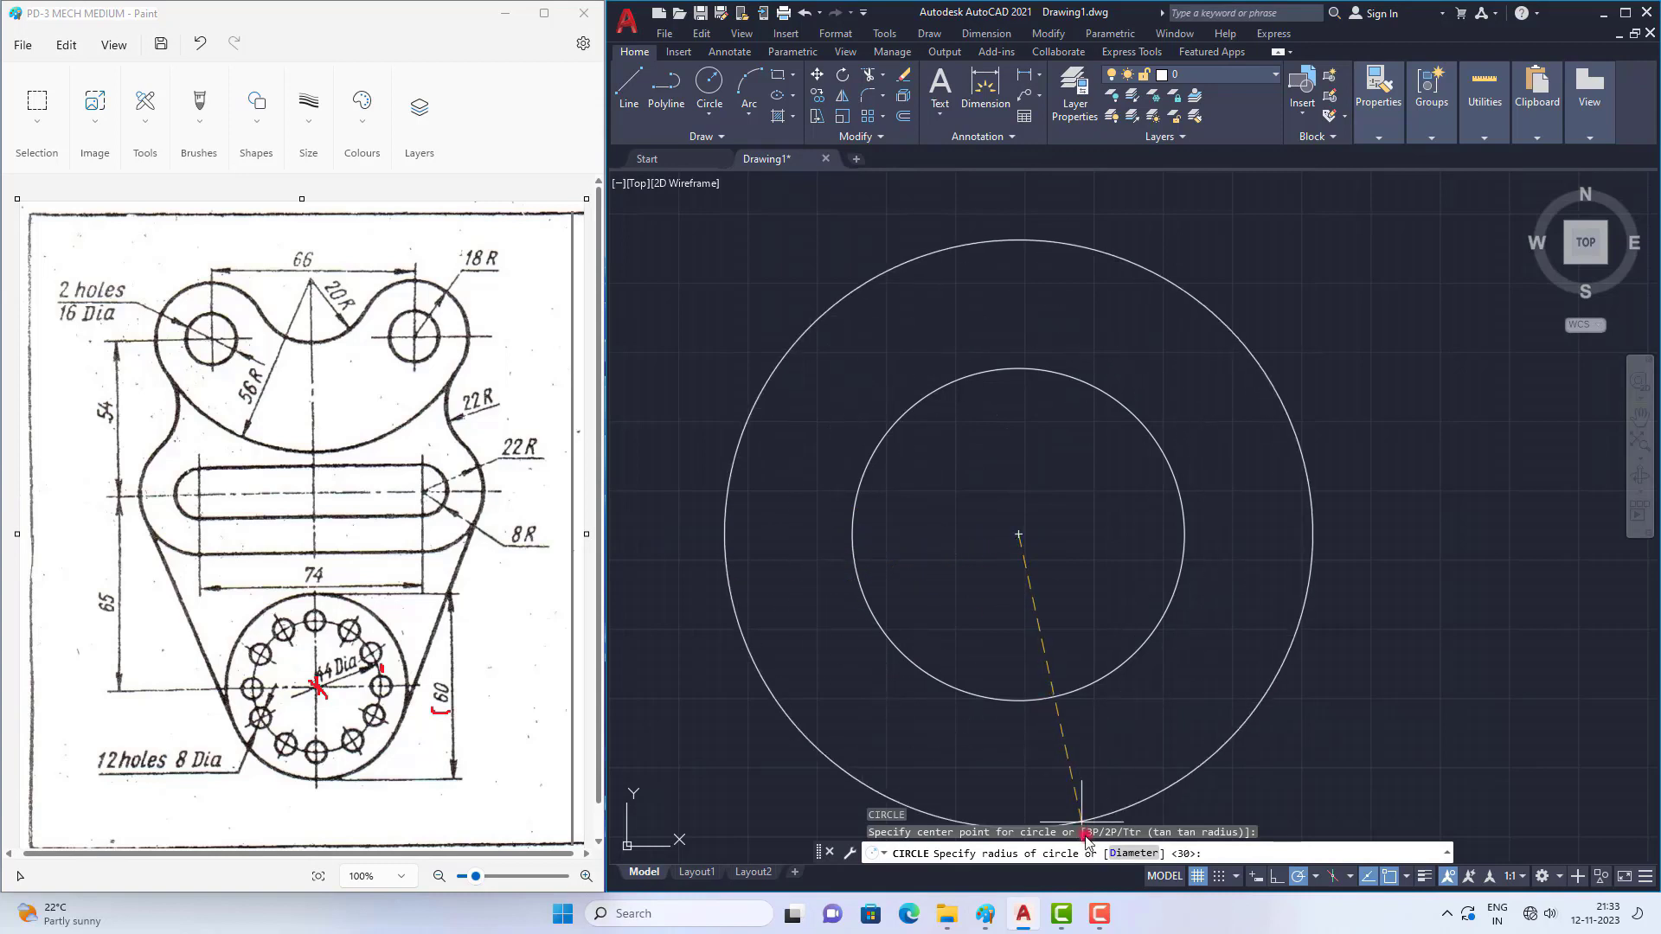
text(D)
key(Return)
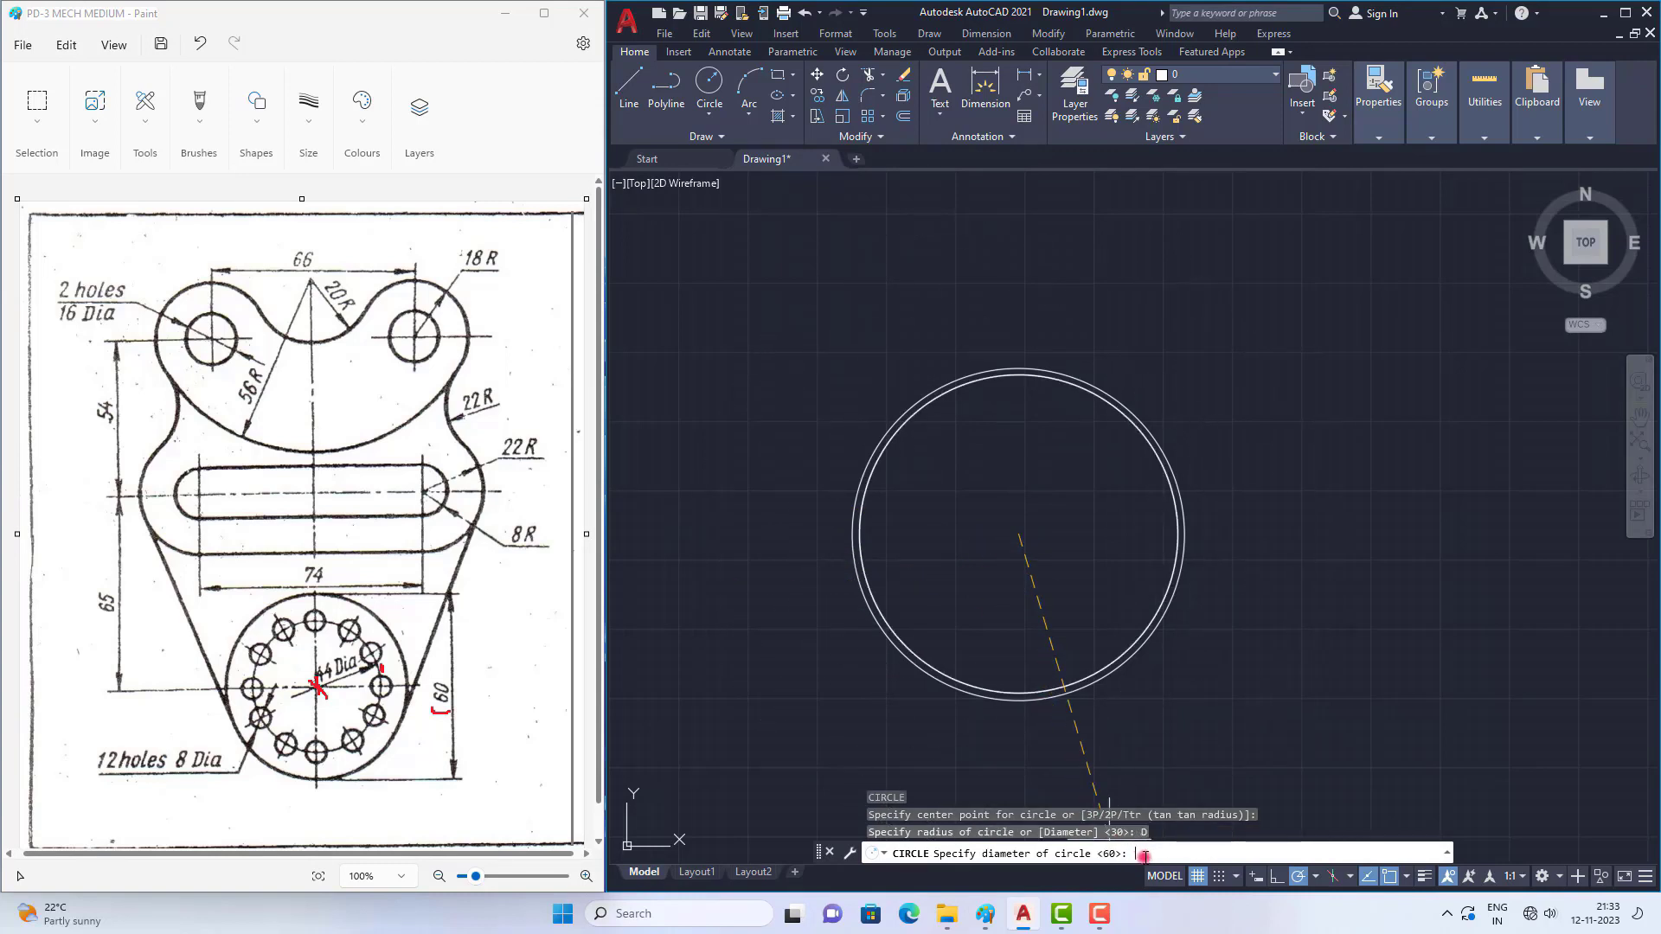
text(44)
key(Return)
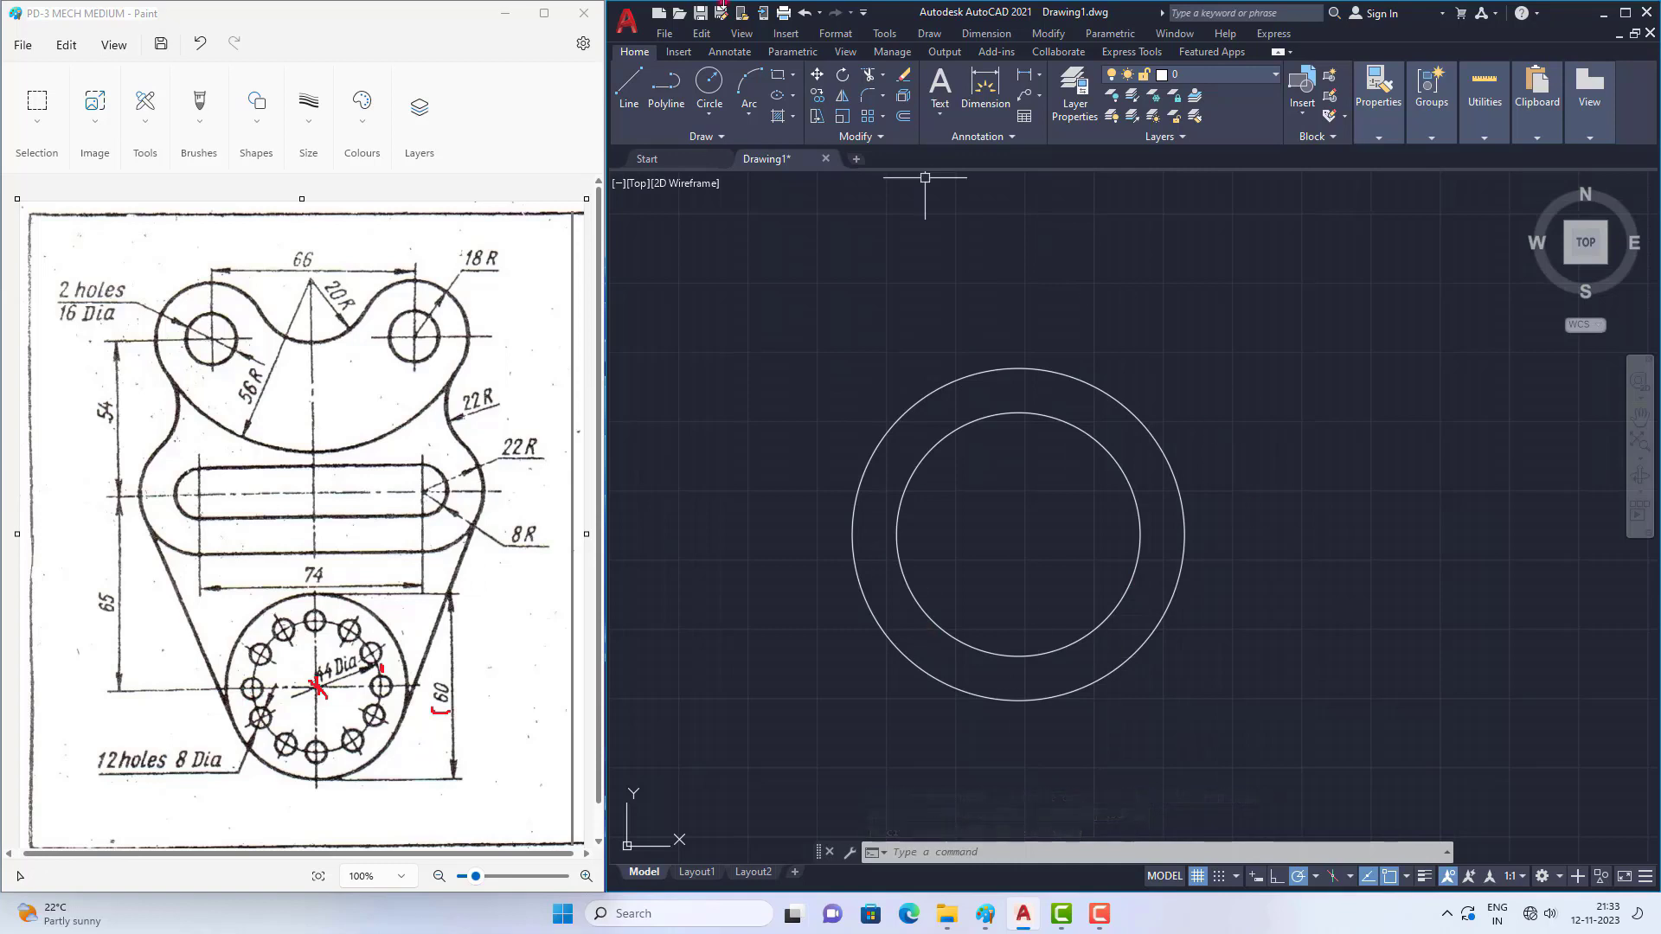
Step: Add a center mark with centrelines to the outer 60 mm circle
click(730, 52)
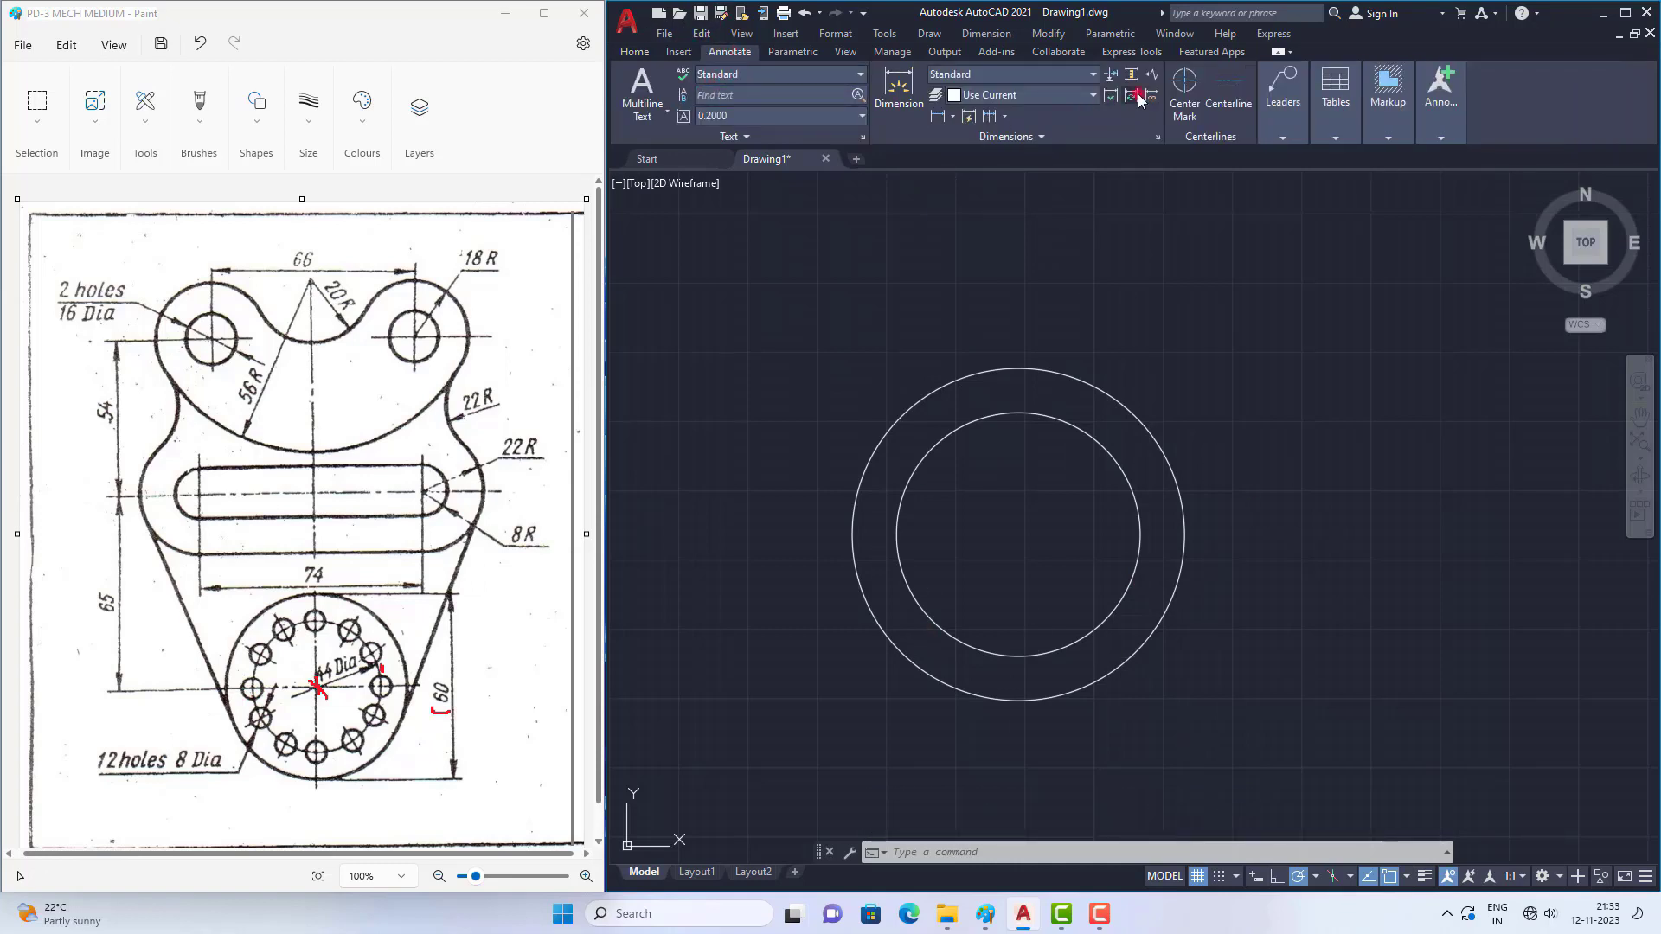
click(1186, 82)
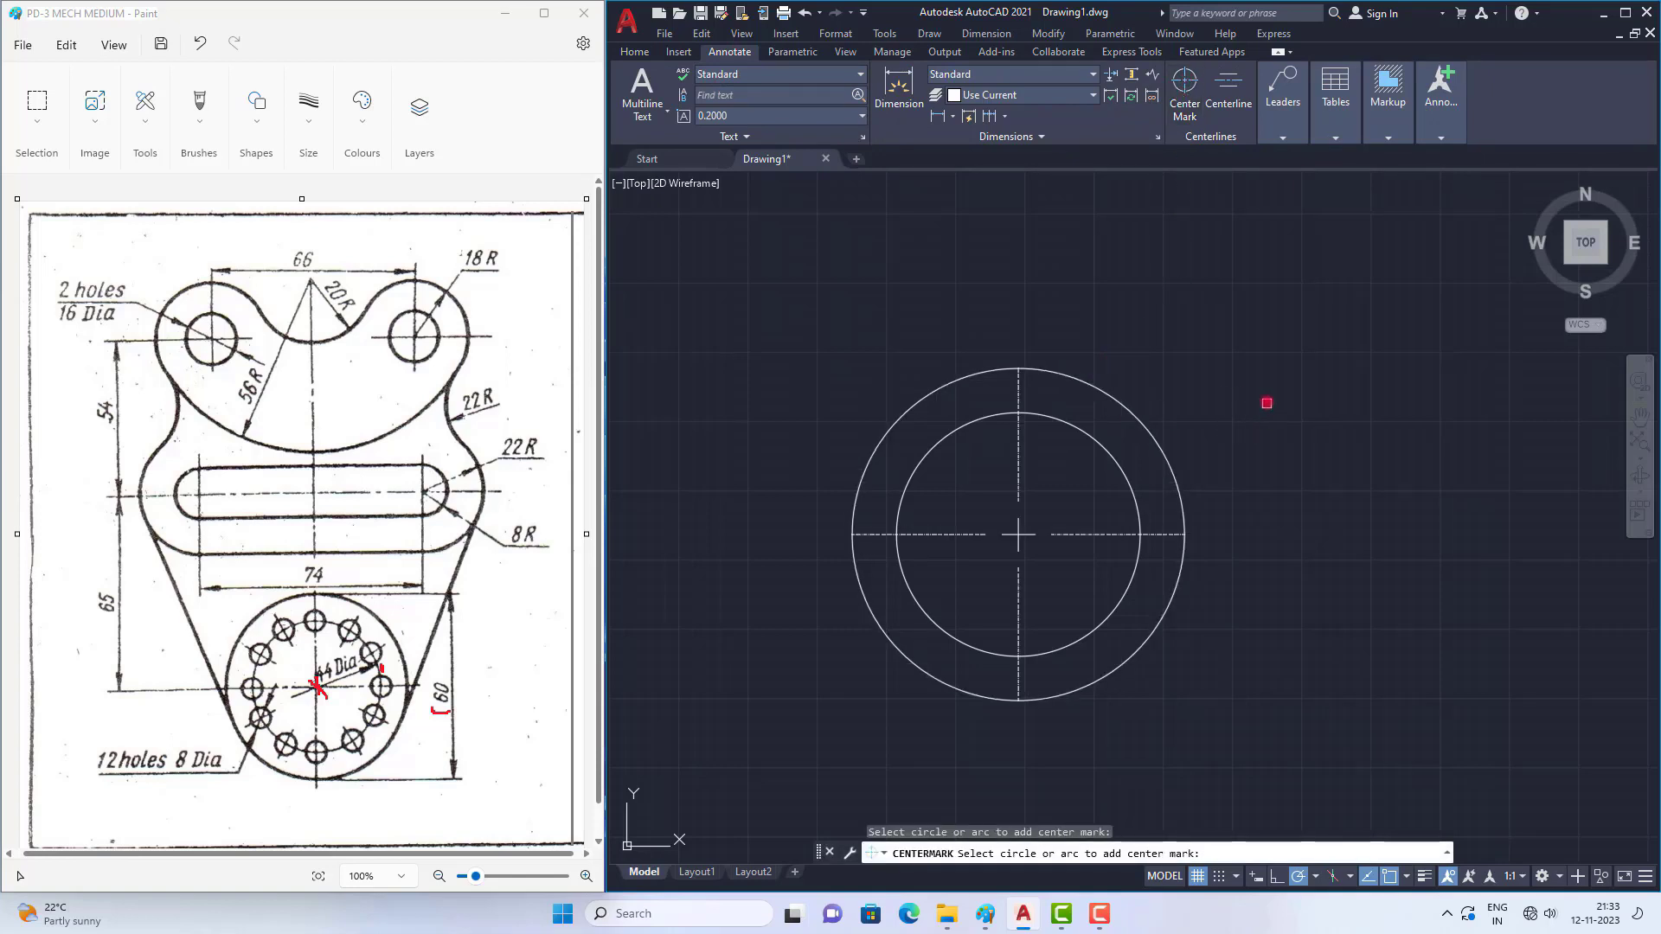
Step: Mark the 12 holes 8 Dia note on the Paint reference, and draw an 8 mm diameter circle in AutoCAD at the 44 mm circle's left quadrant
key(Escape)
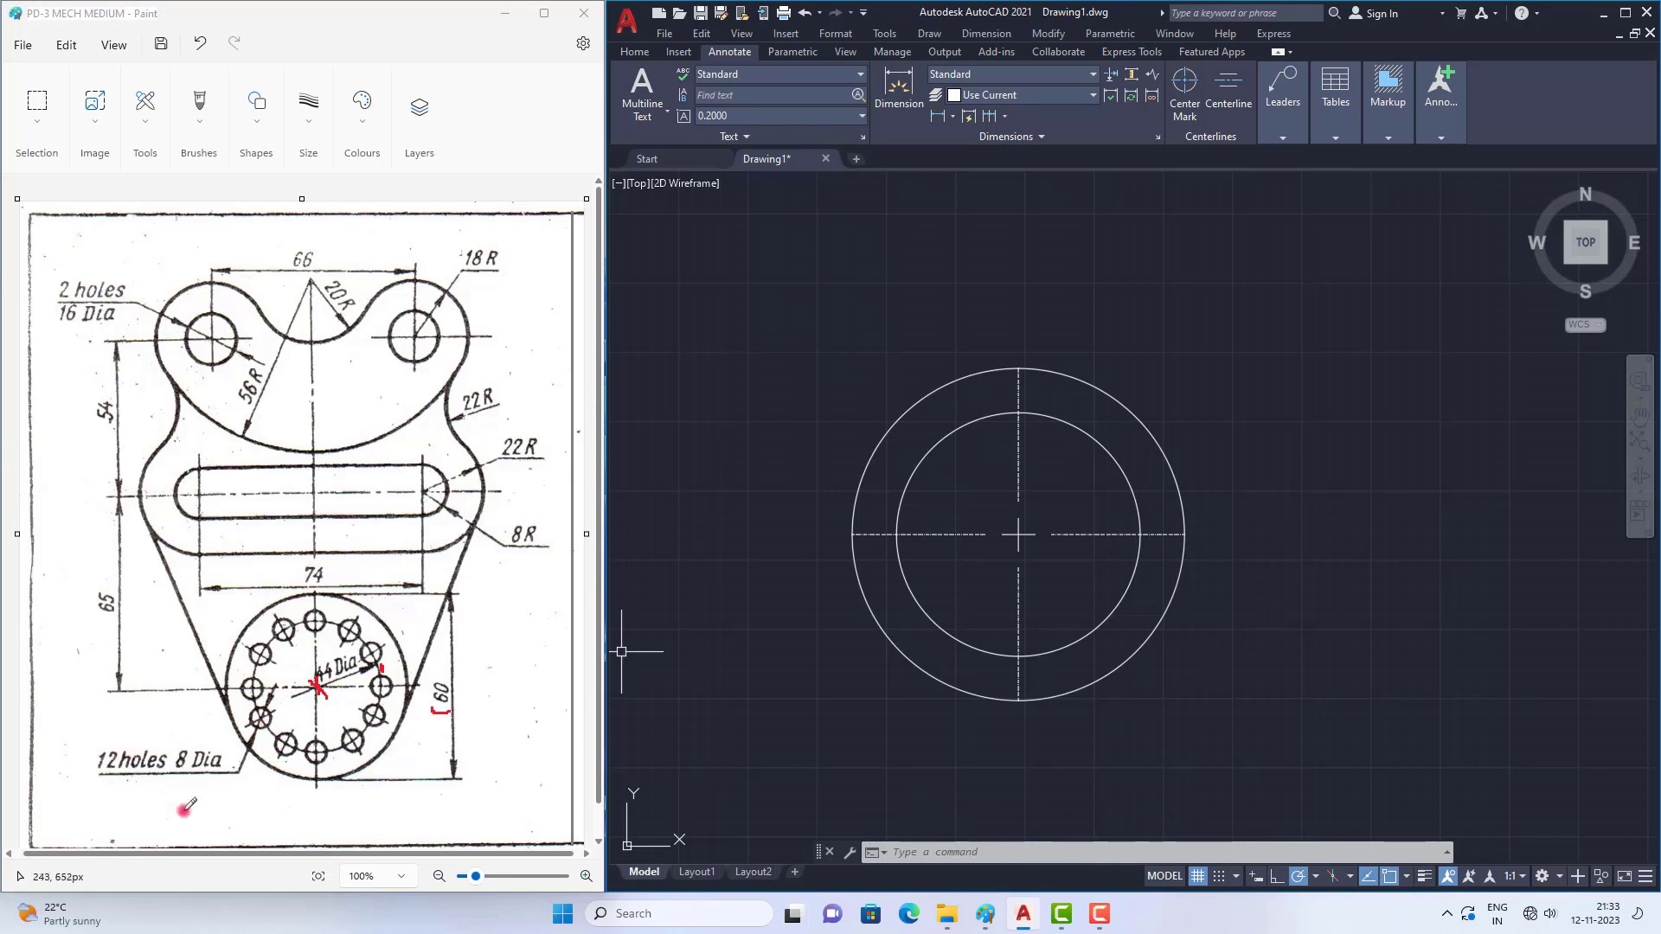
drag(97, 743, 116, 734)
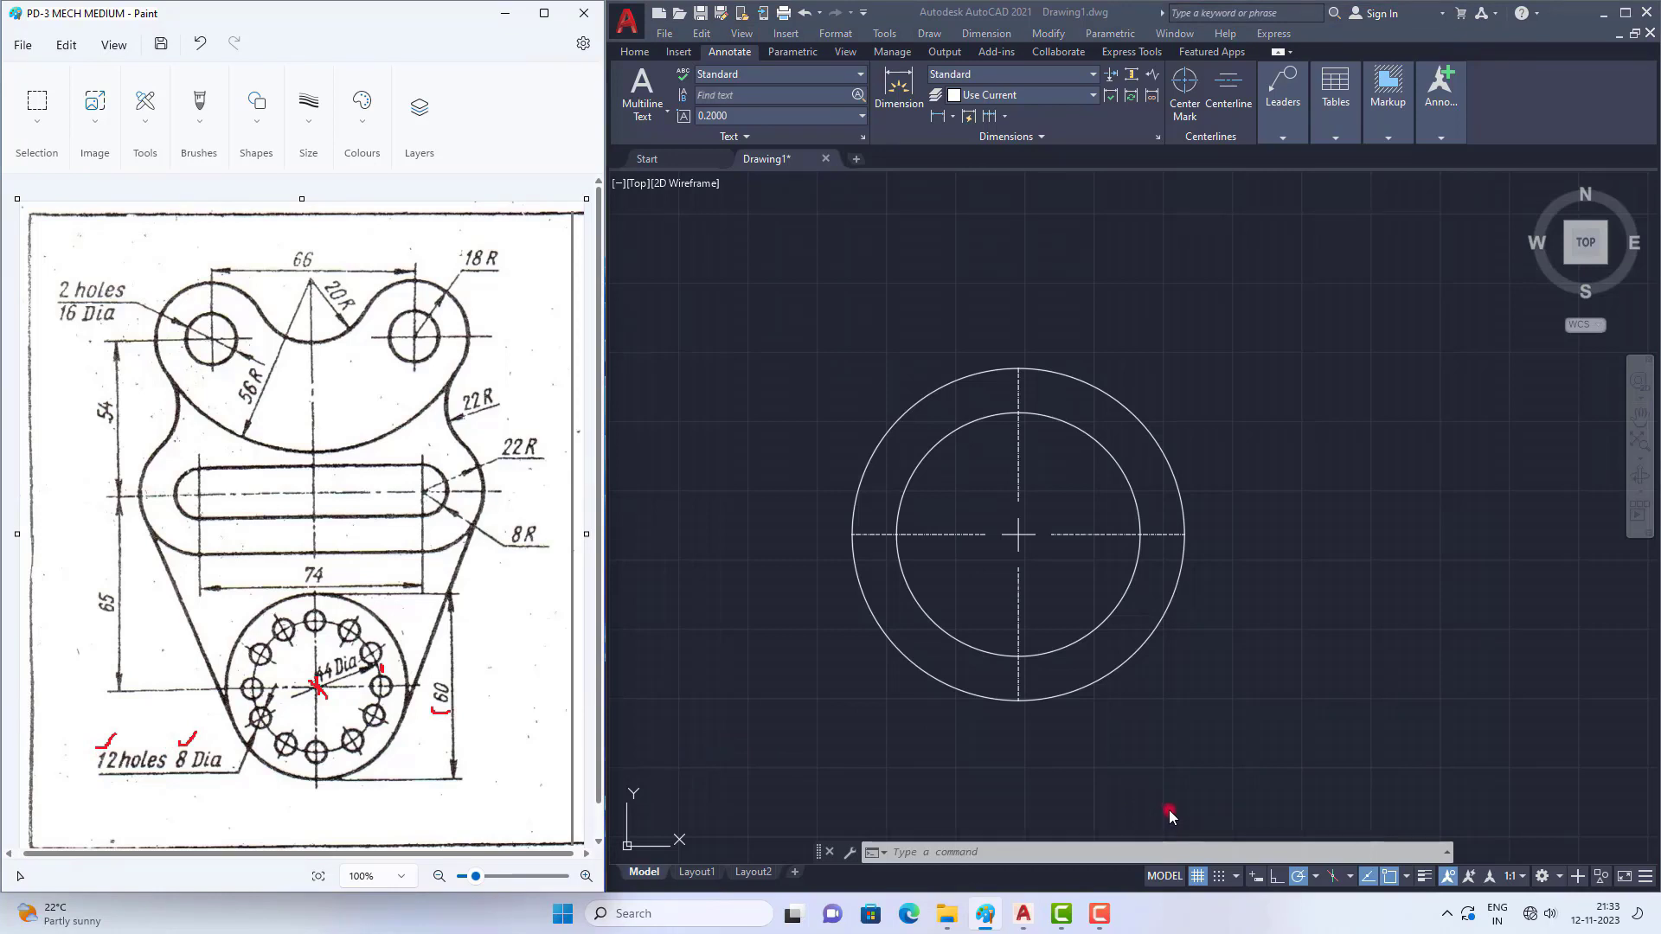
click(635, 53)
click(635, 53)
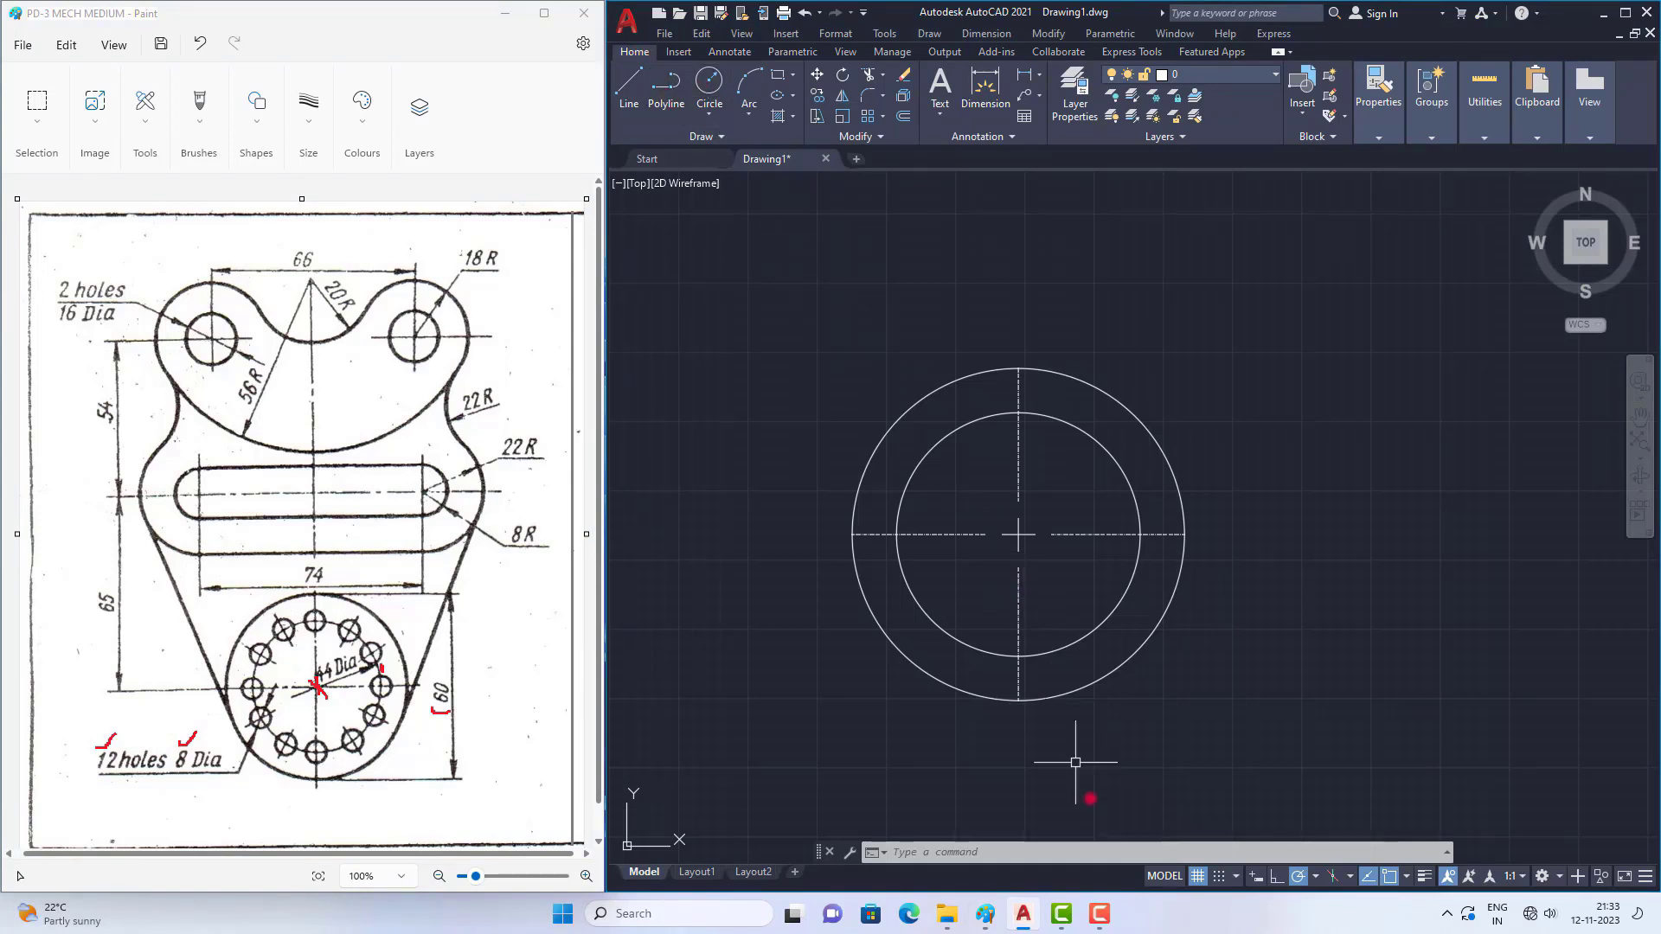
click(710, 82)
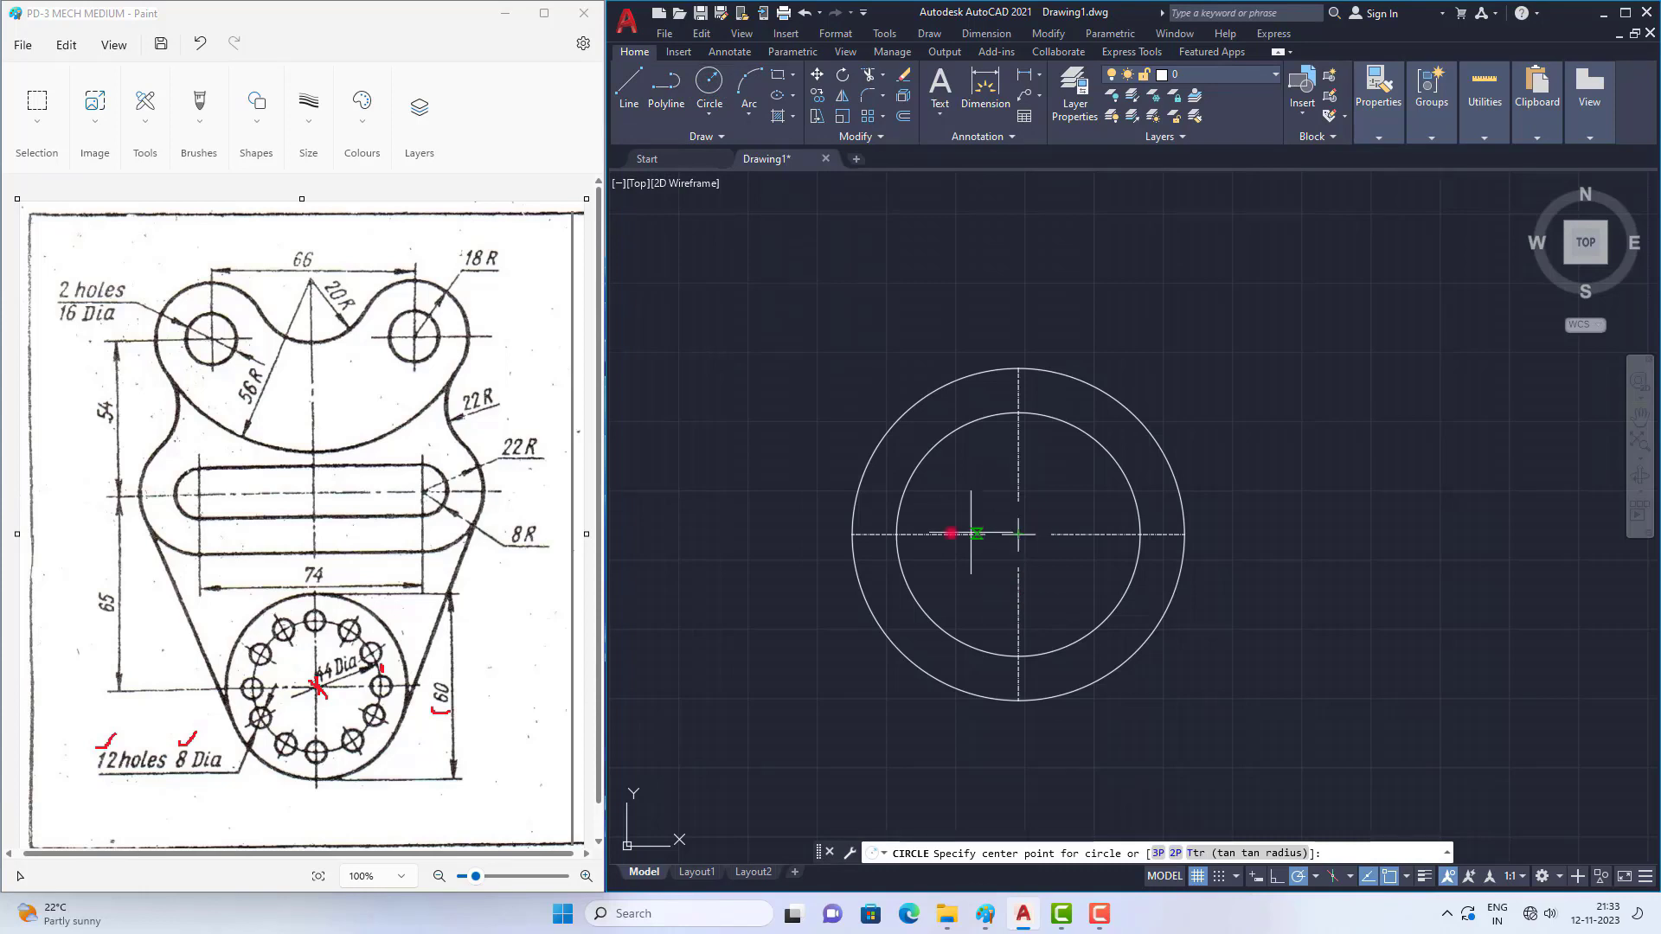
click(895, 534)
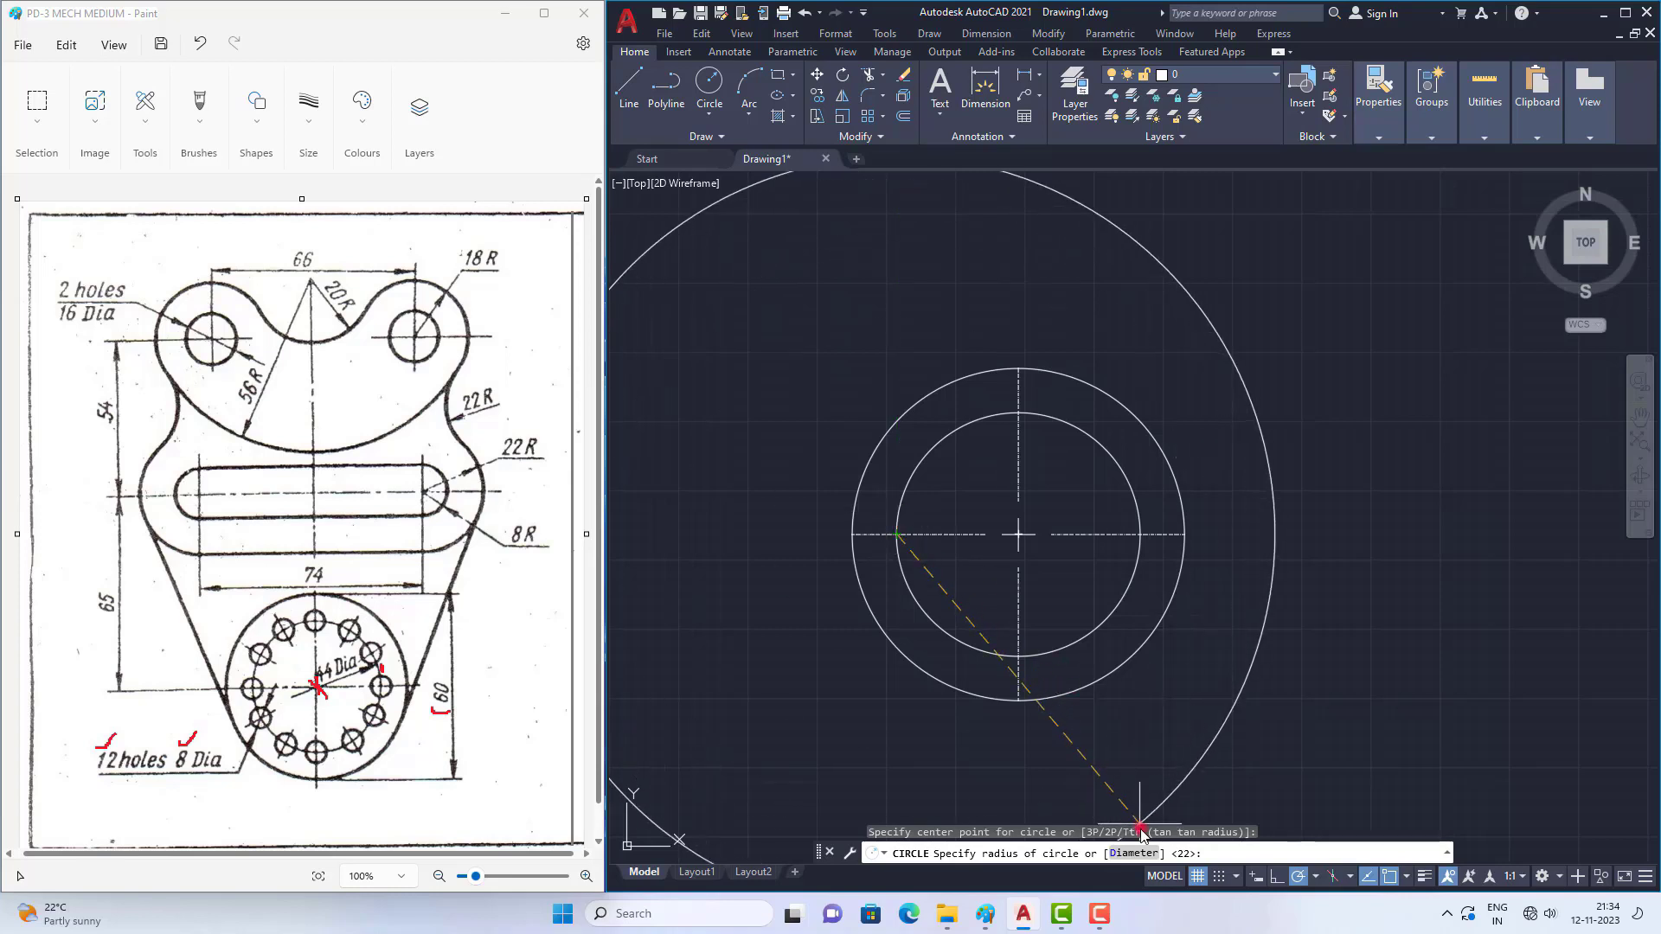
click(1133, 853)
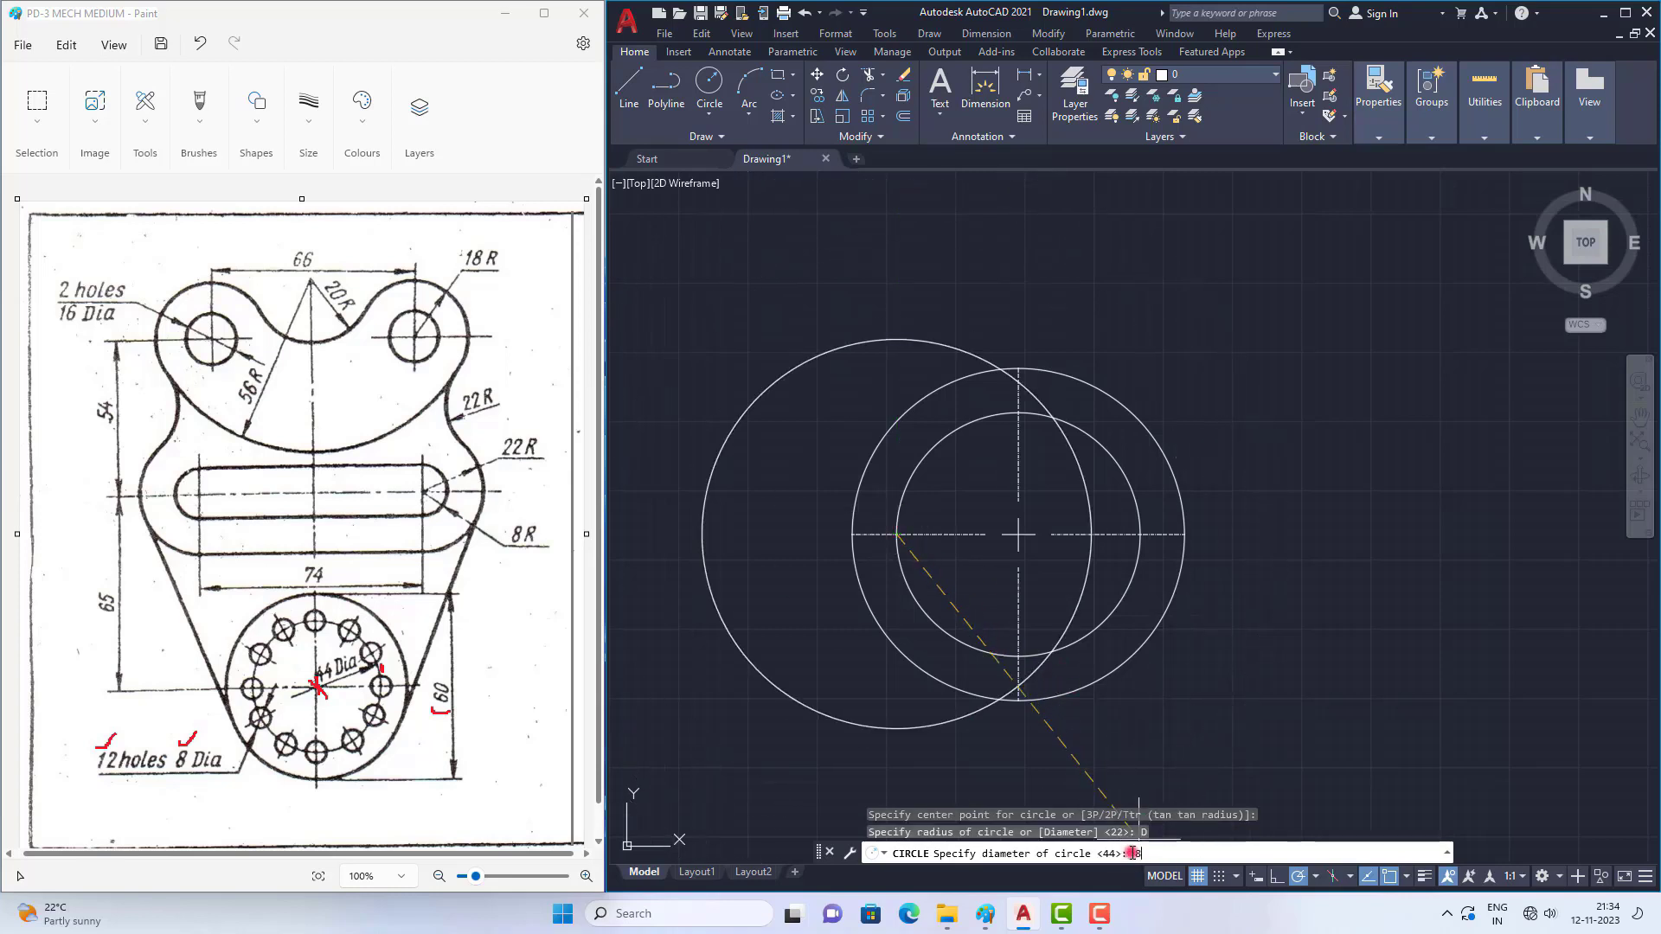
text(8)
key(Return)
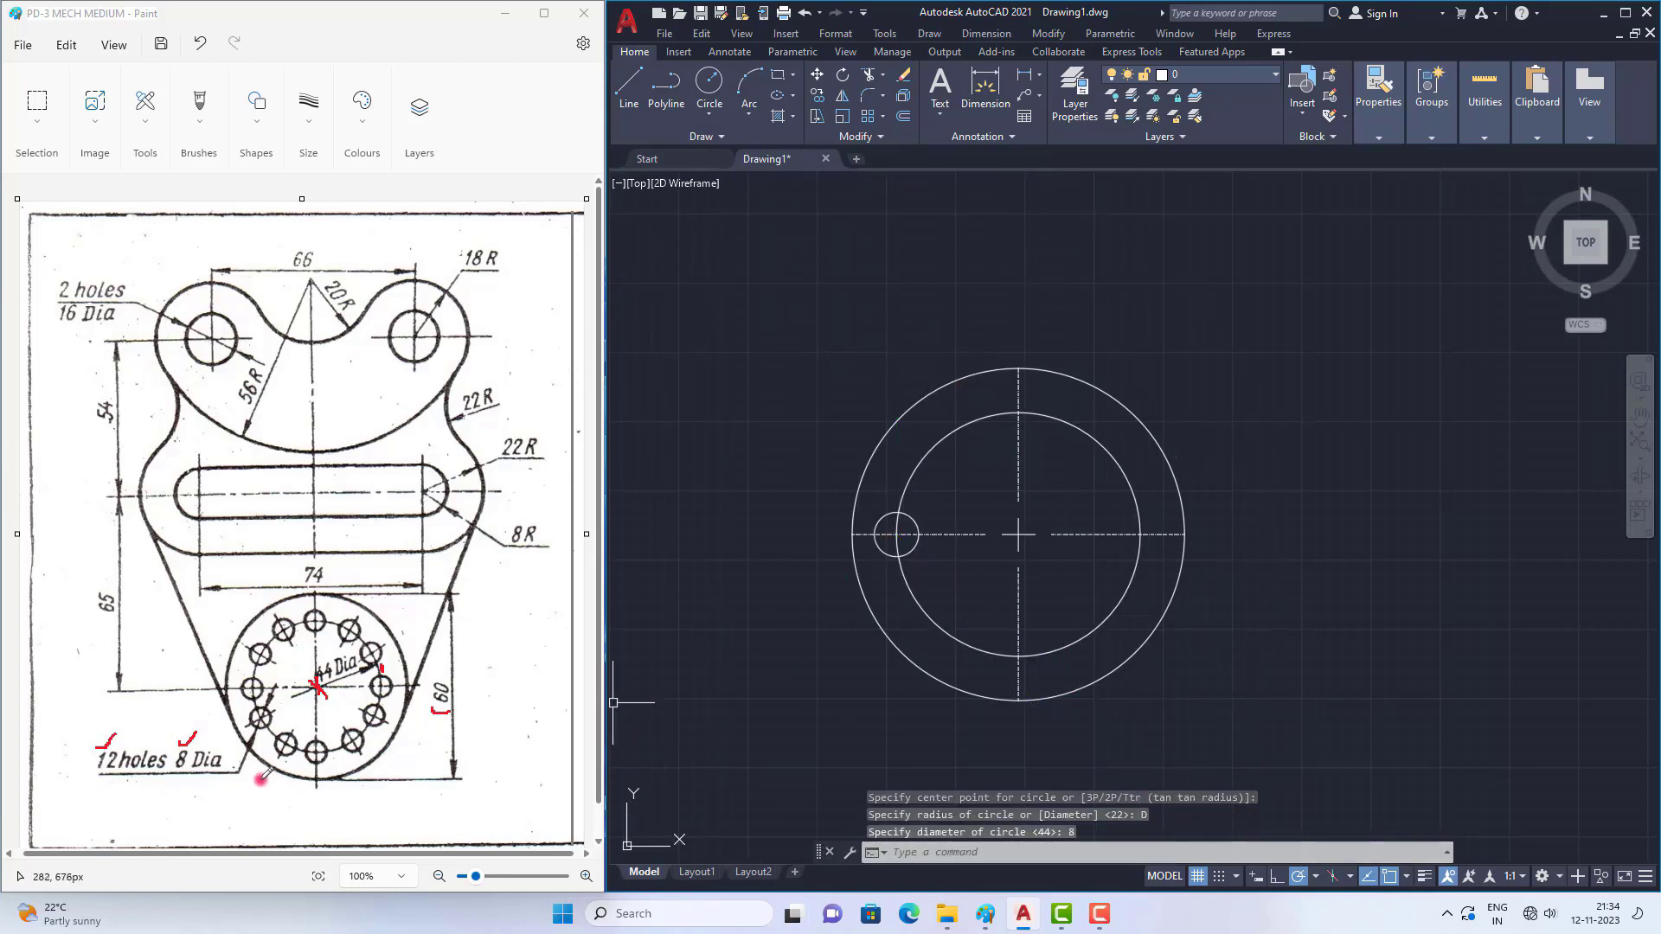
Step: Mark the left hole on the Paint reference, and polar array the 8 mm circle in AutoCAD around the large circles' centre with 12 items
click(241, 678)
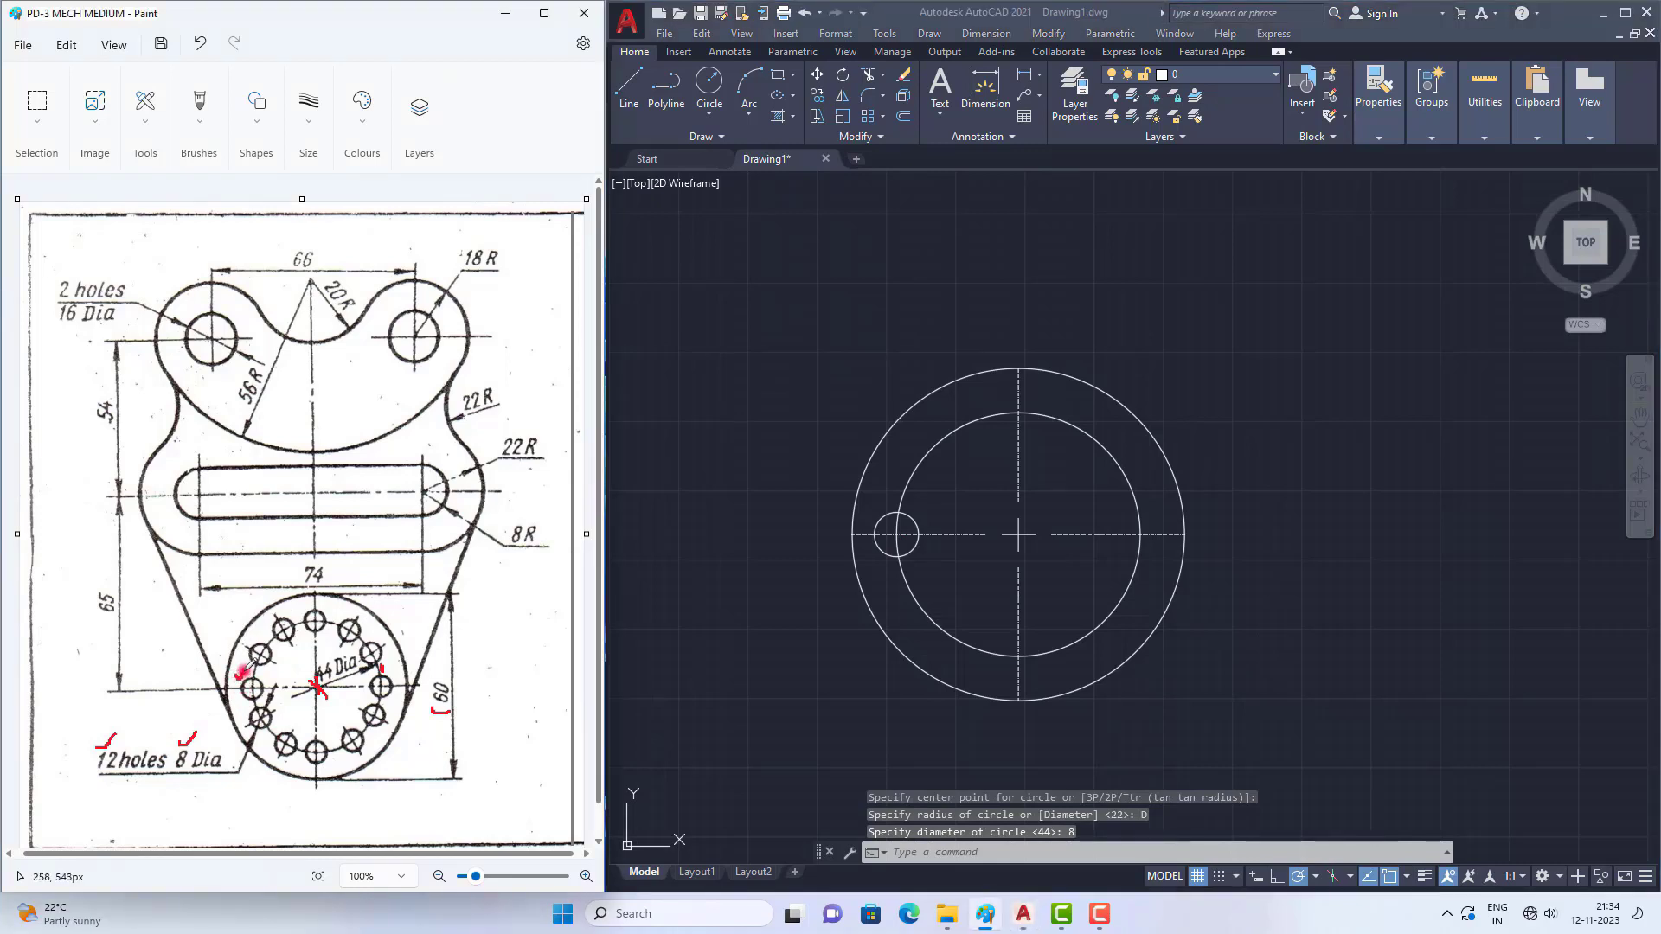
click(882, 122)
click(886, 121)
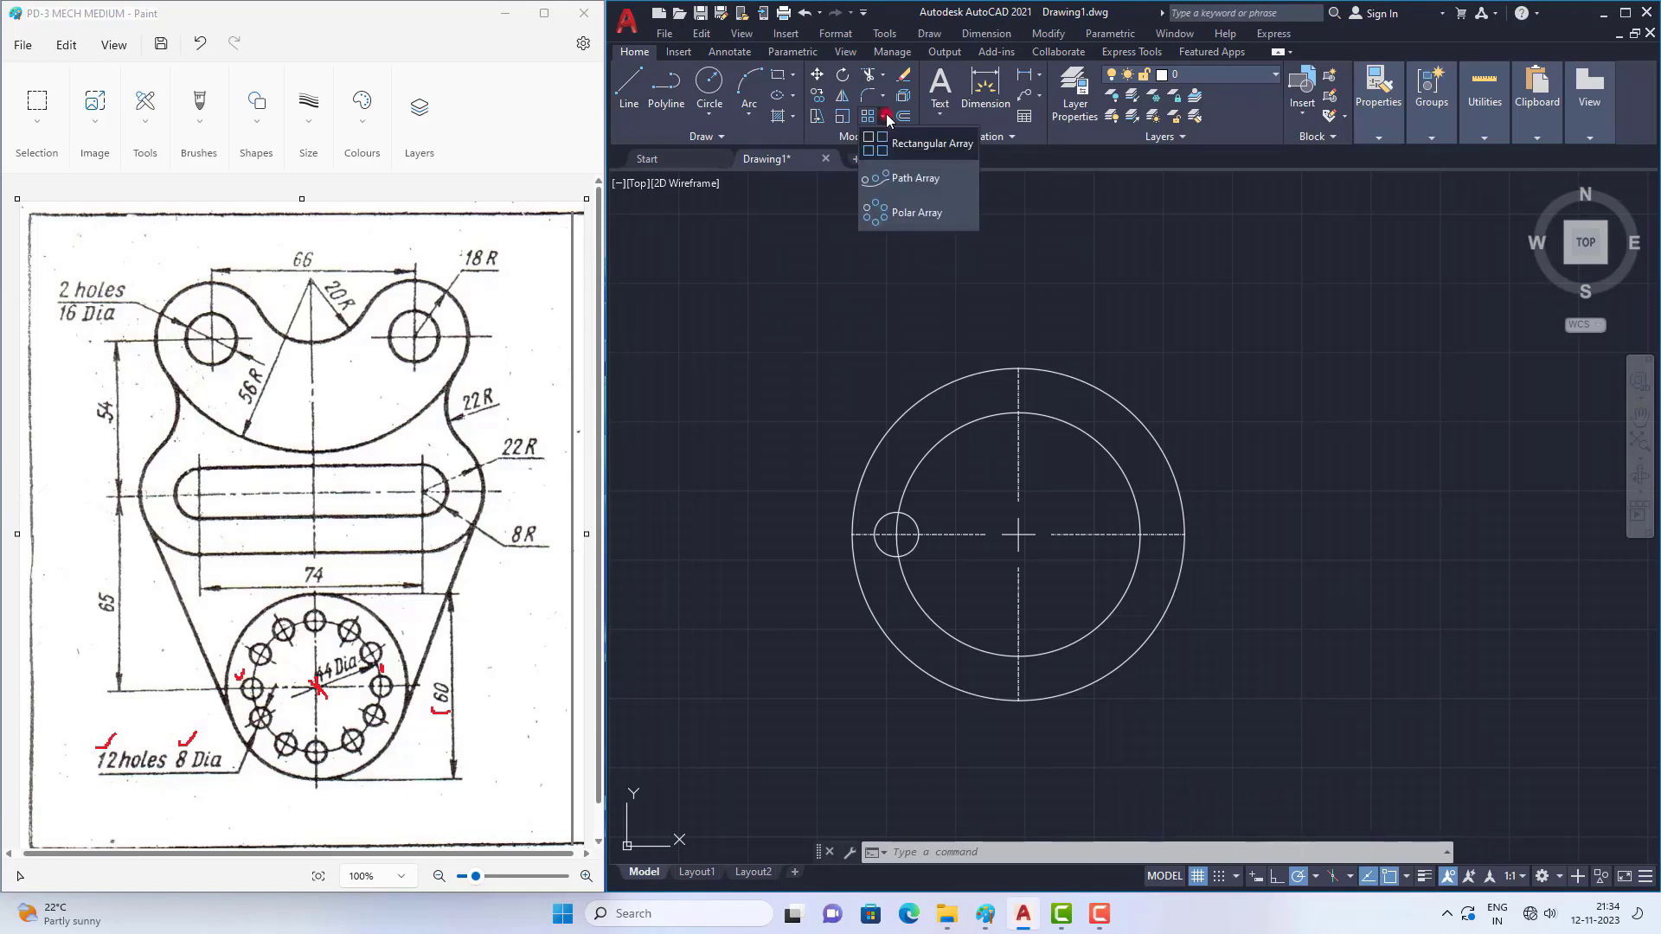
click(904, 212)
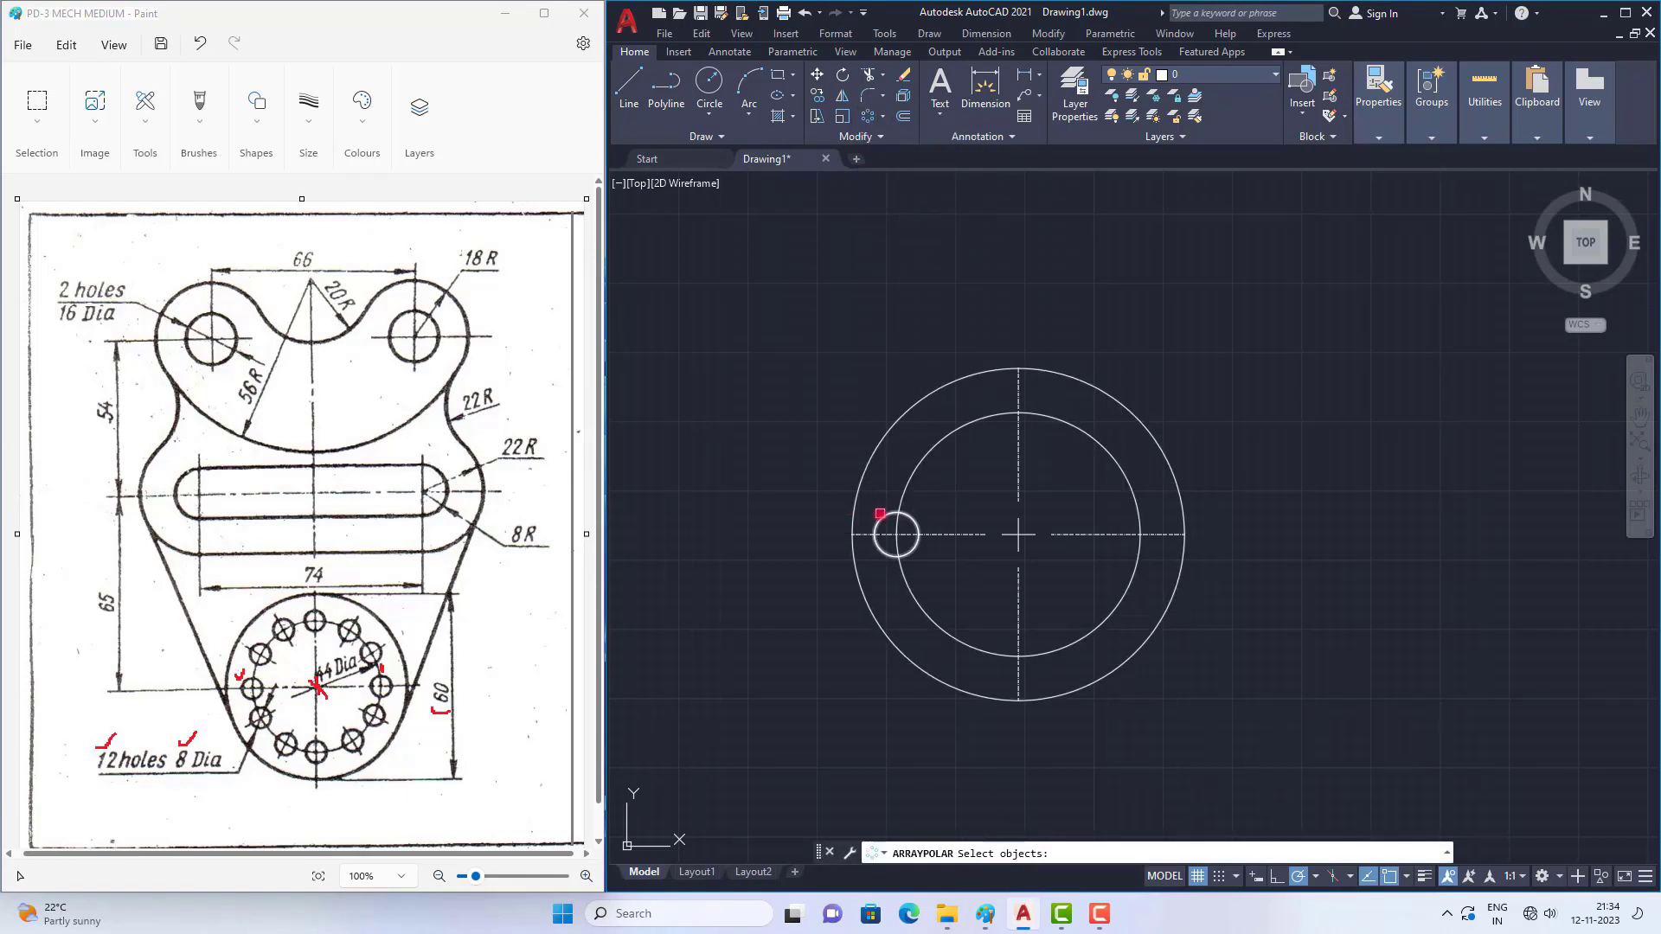
click(883, 518)
key(Return)
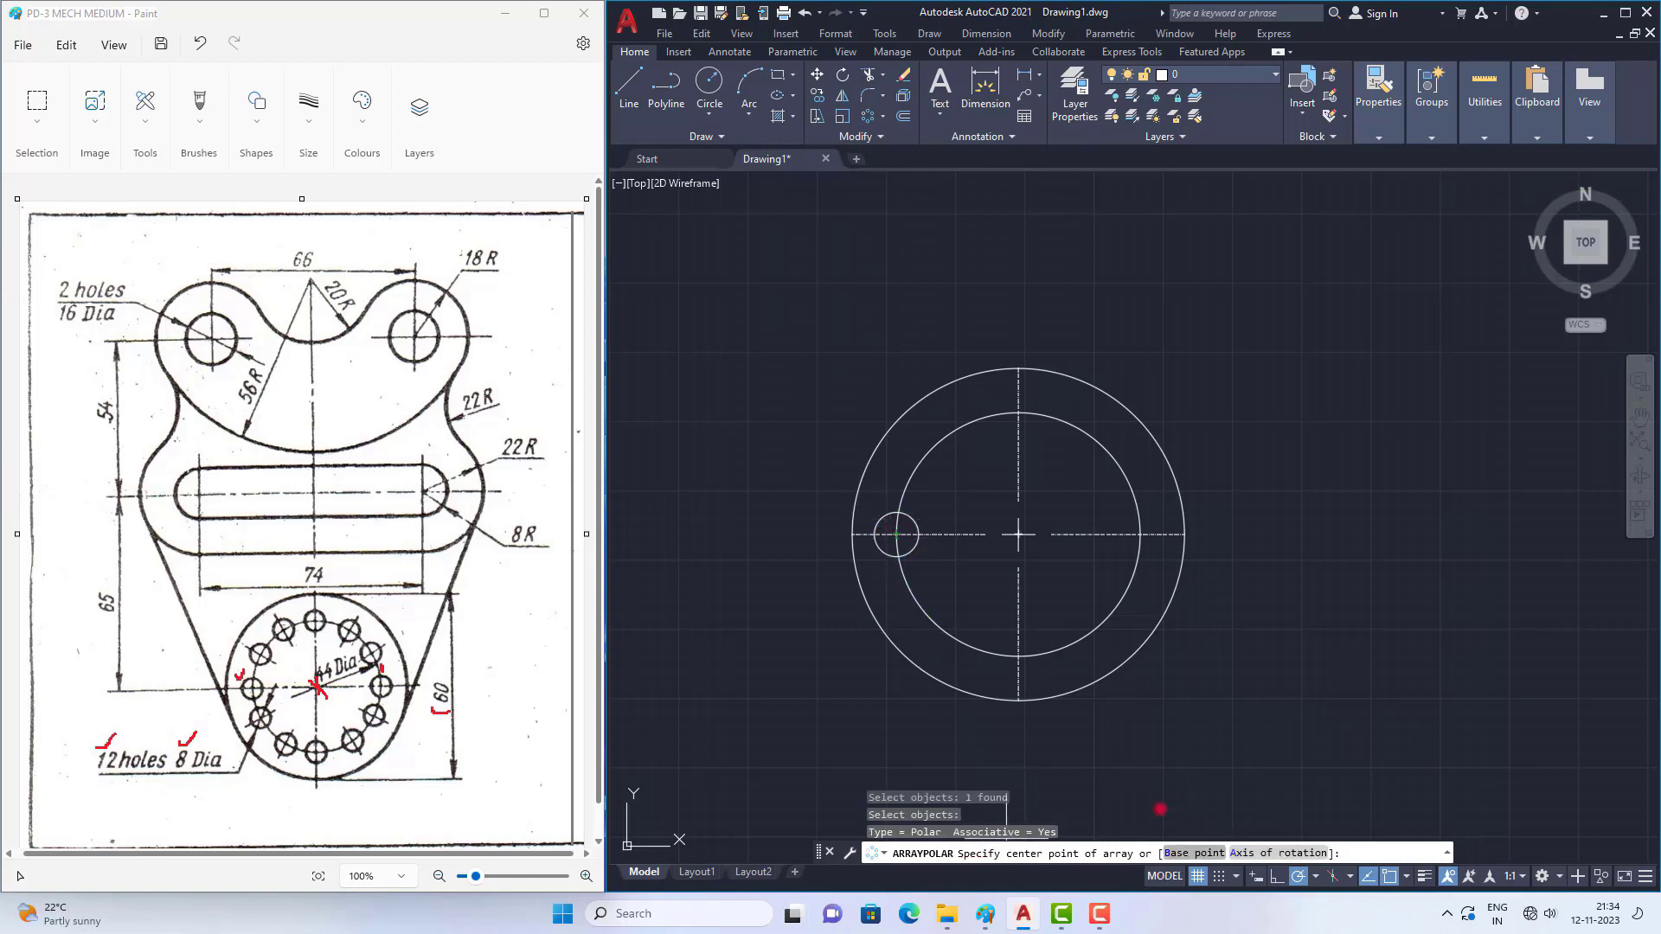
click(1016, 534)
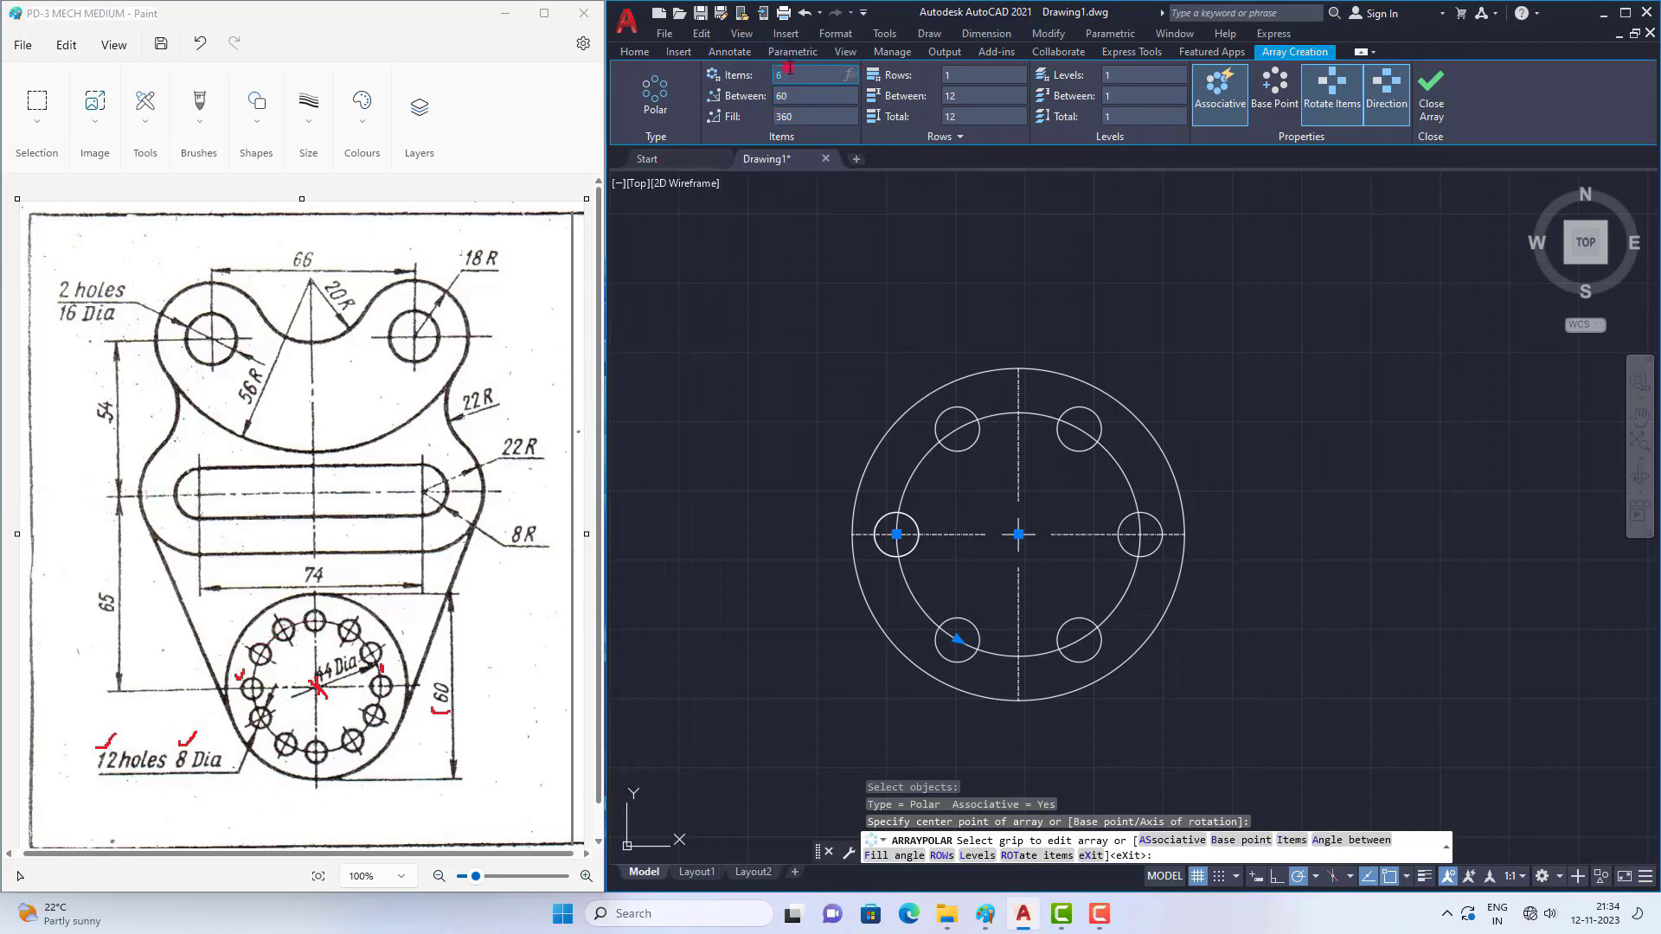
key(Return)
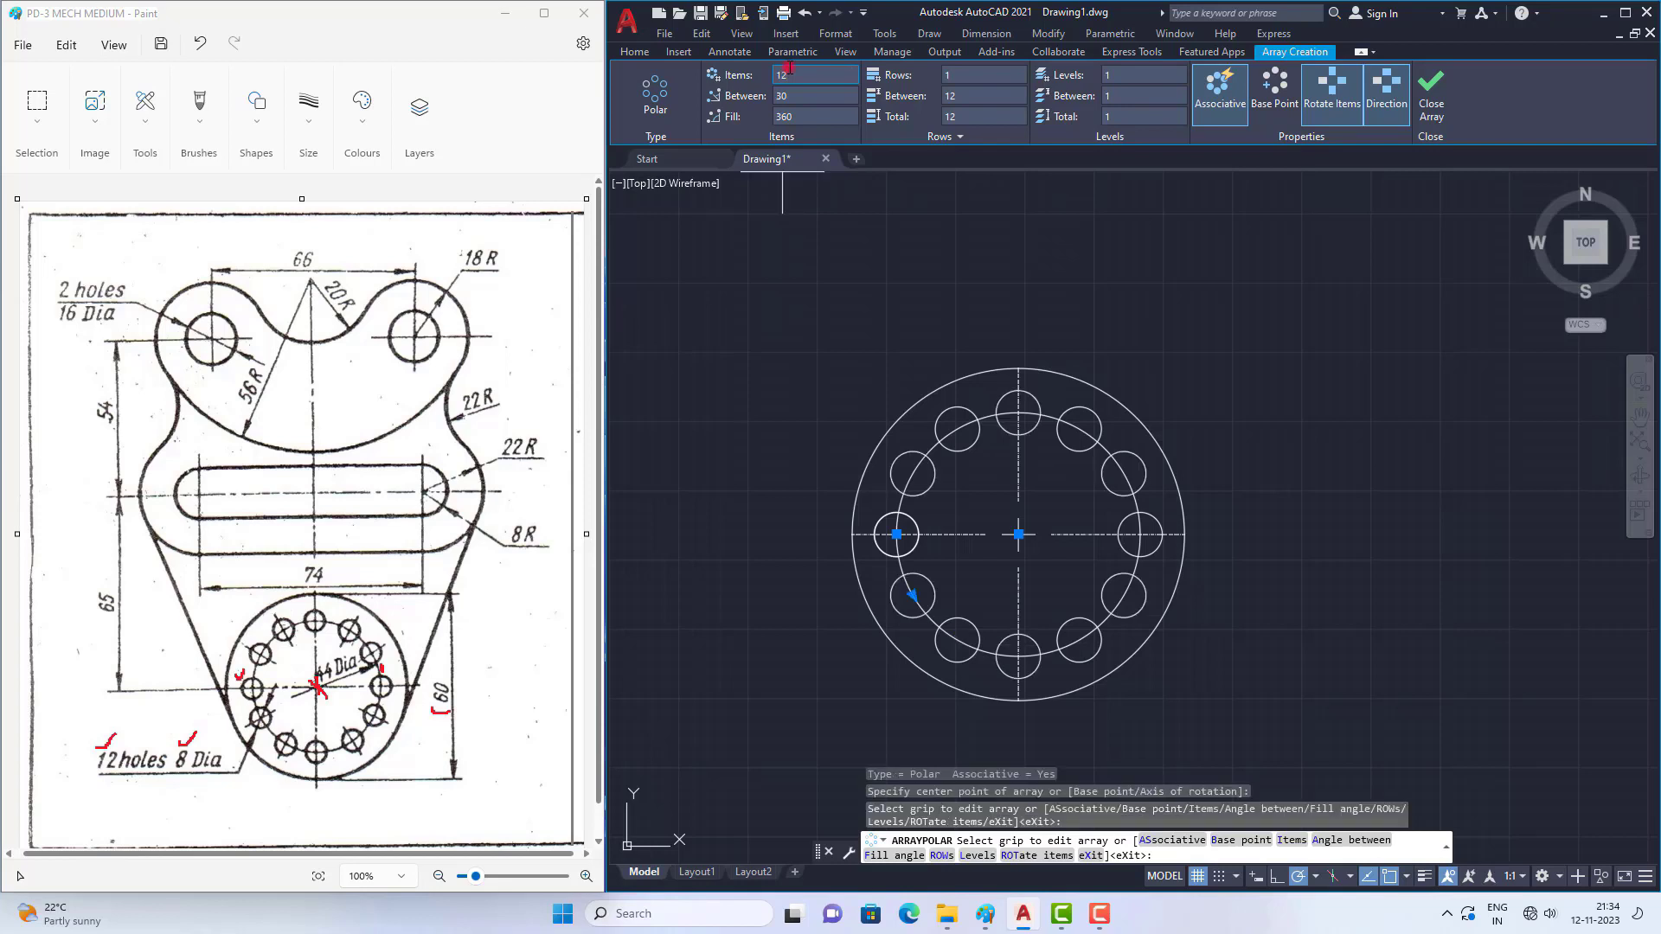
click(1431, 86)
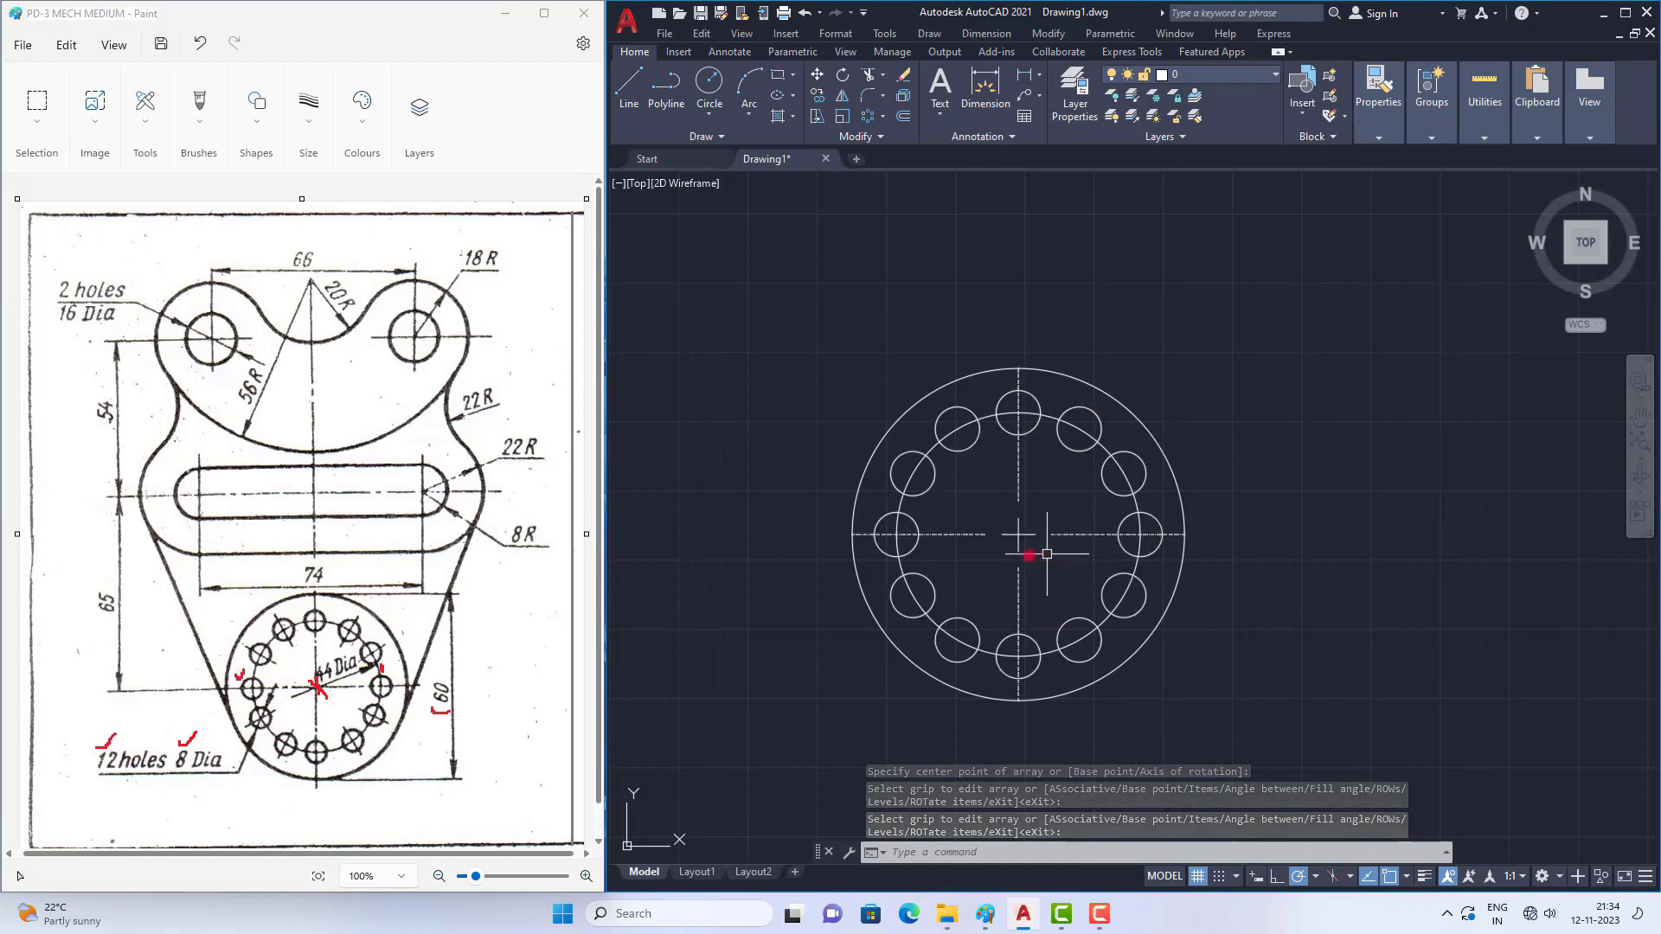
Step: Mark the 8R, 22R and 65 dimensions on the Paint reference with red ticks, and return to the AutoCAD drawing
scroll(1047, 551, down, 2)
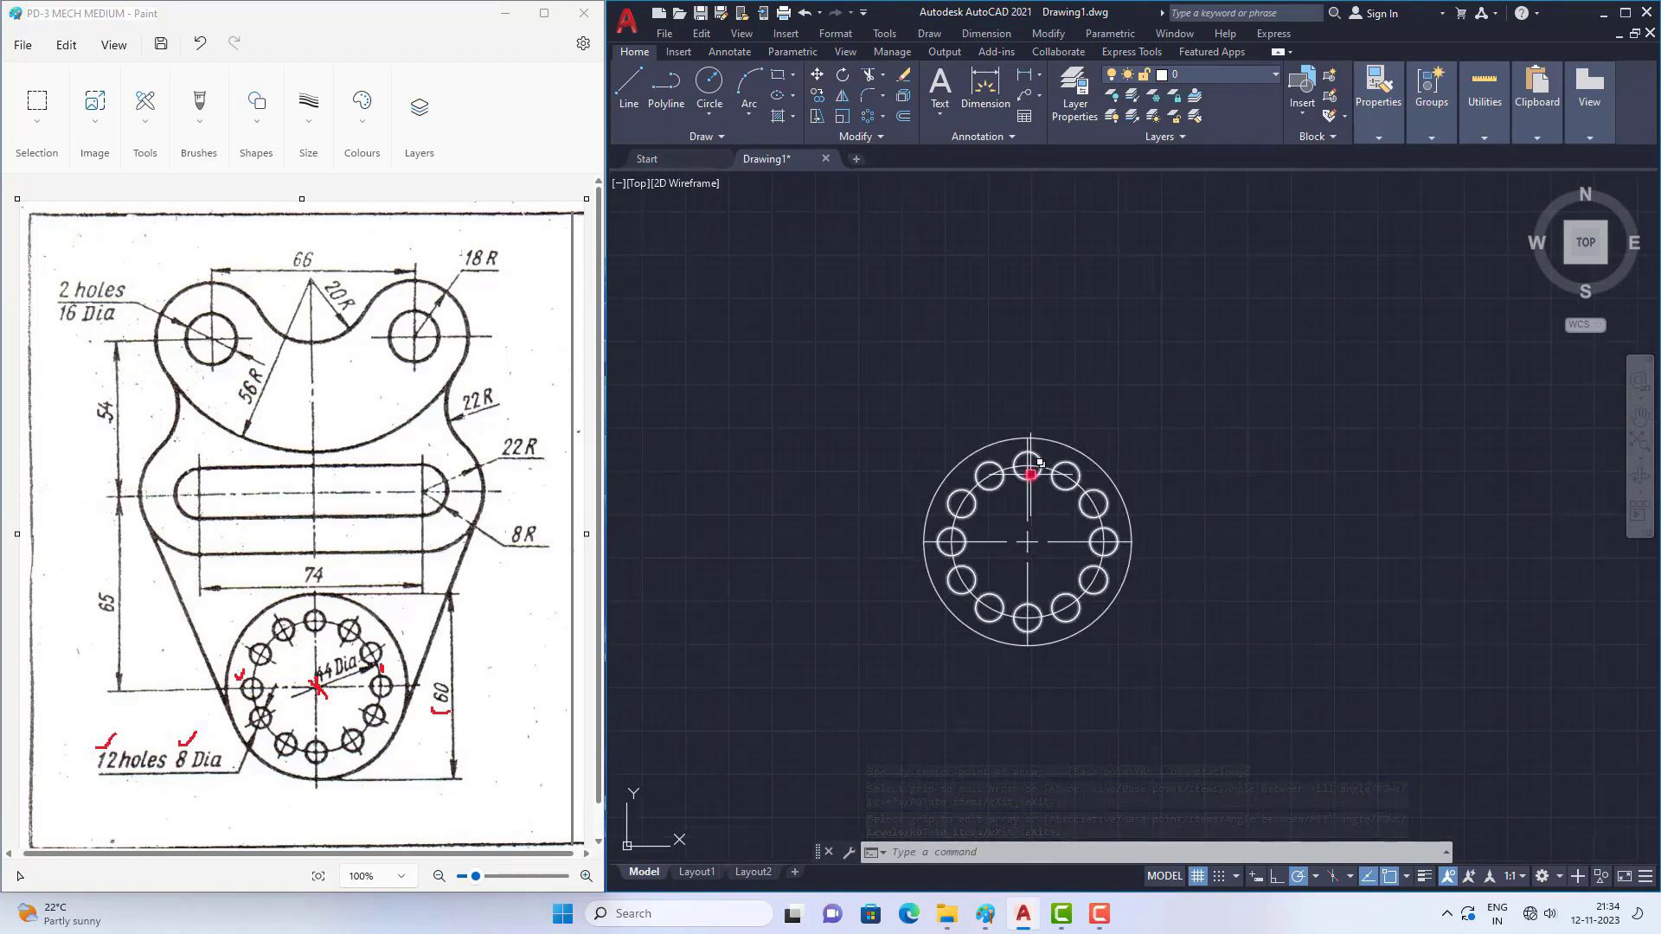
scroll(1033, 476, up, 2)
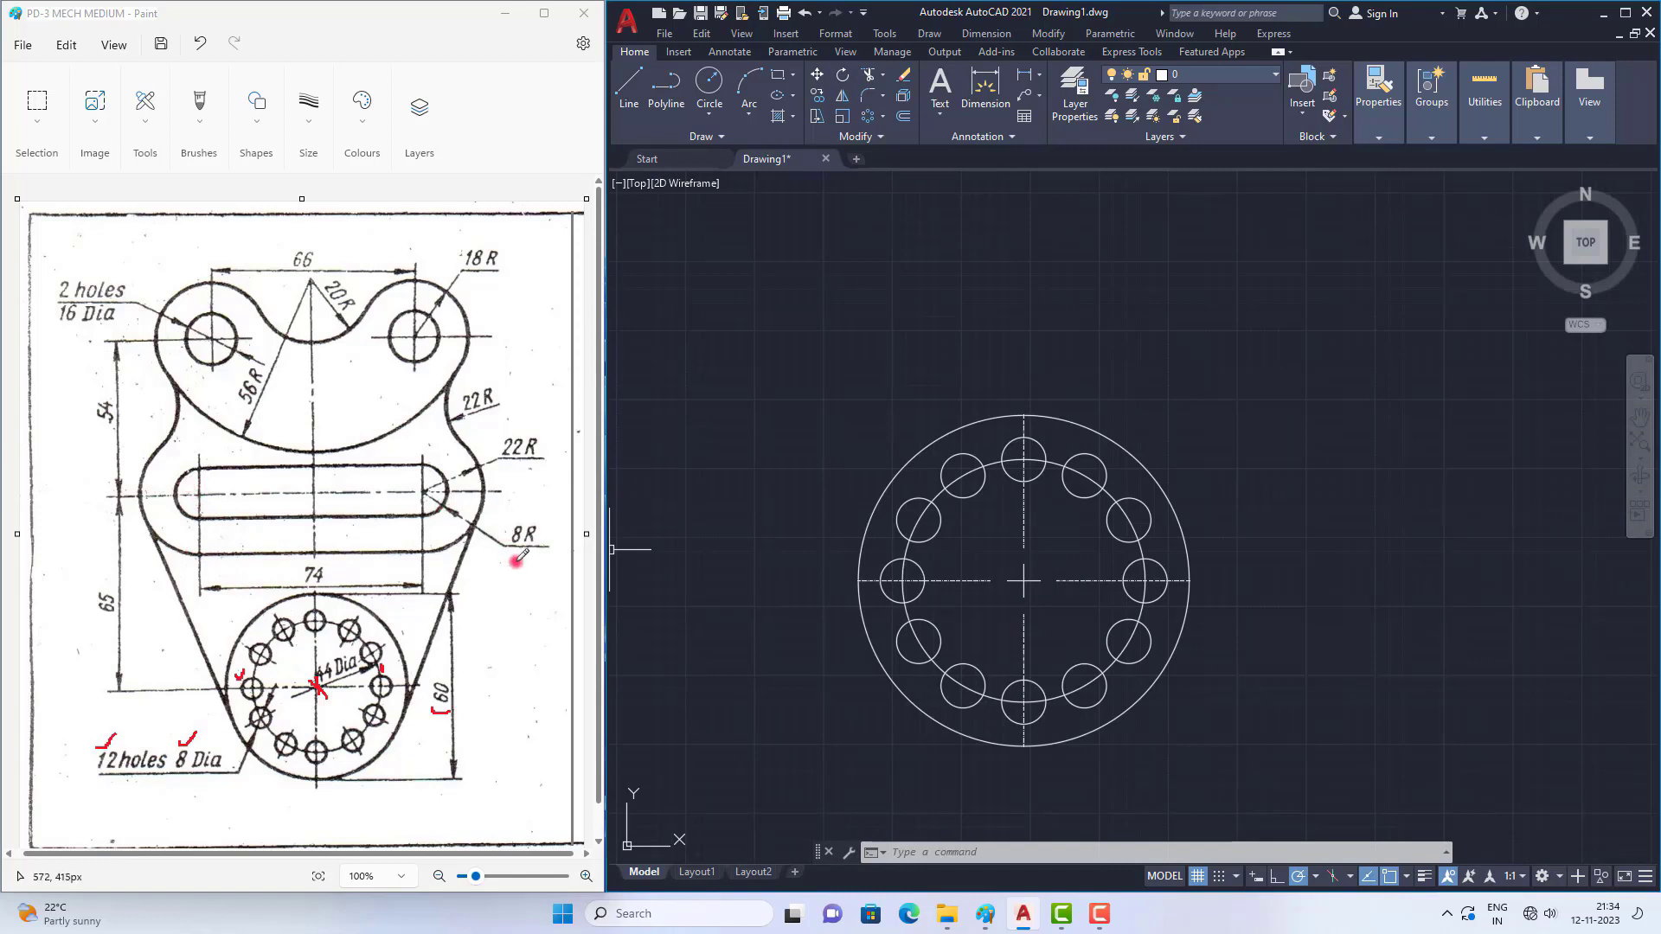
drag(516, 560, 538, 551)
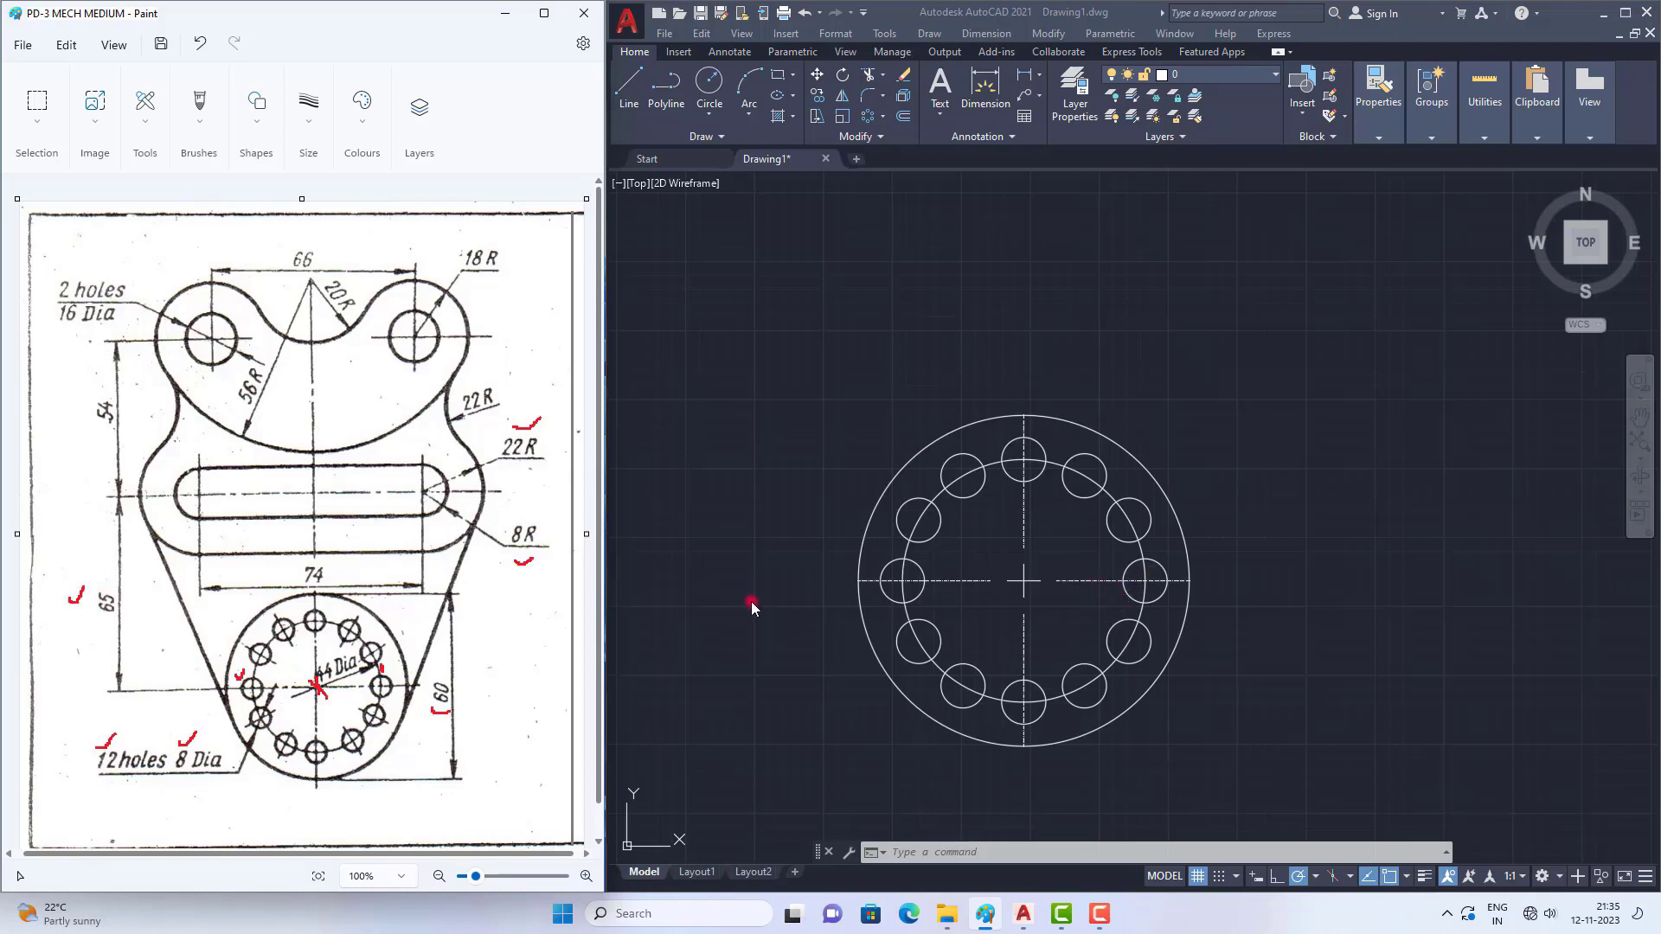
click(977, 567)
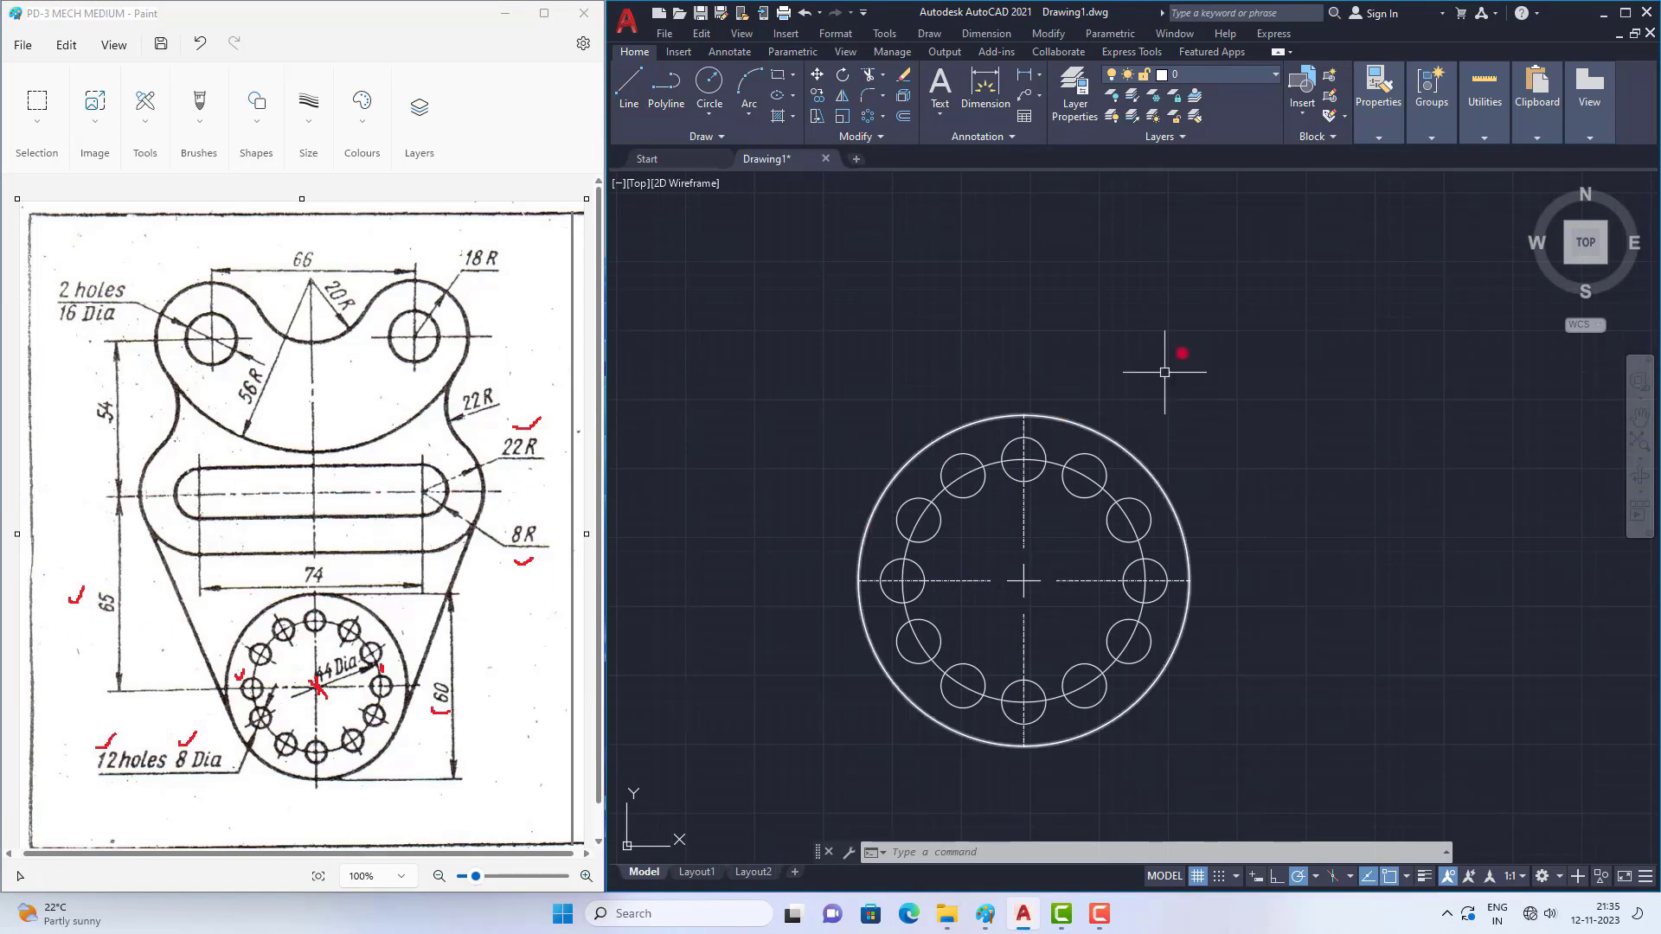
Step: Draw a vertical line through the circles' centre, extending beyond the outer 60 mm circle at both ends
click(628, 86)
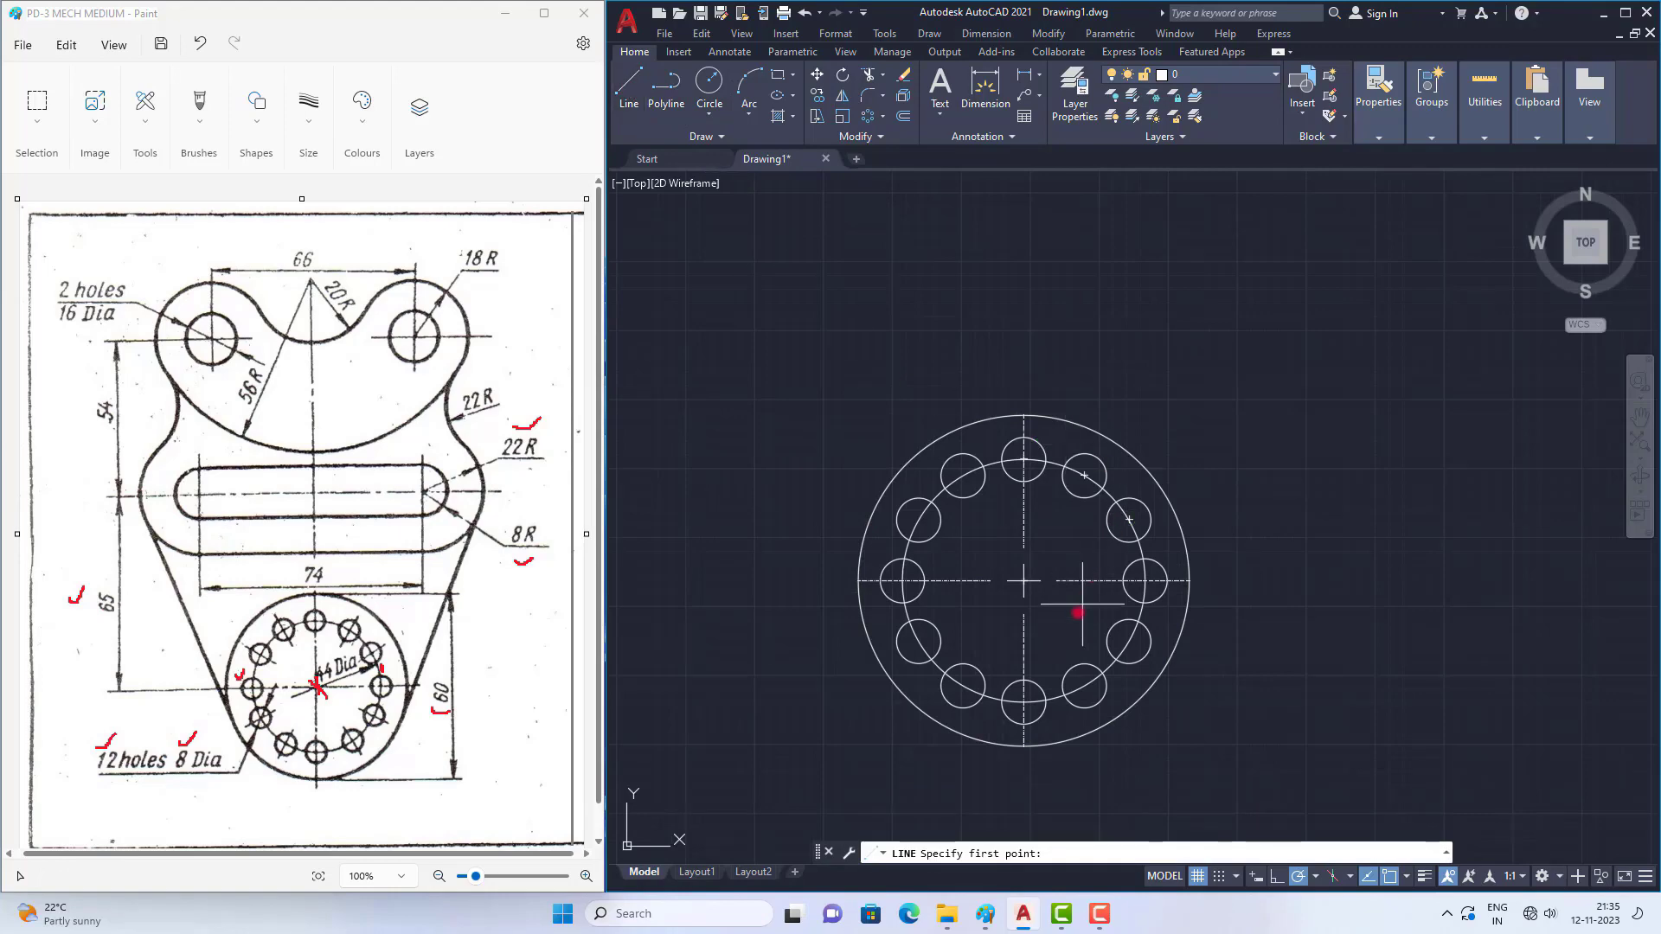
click(1024, 412)
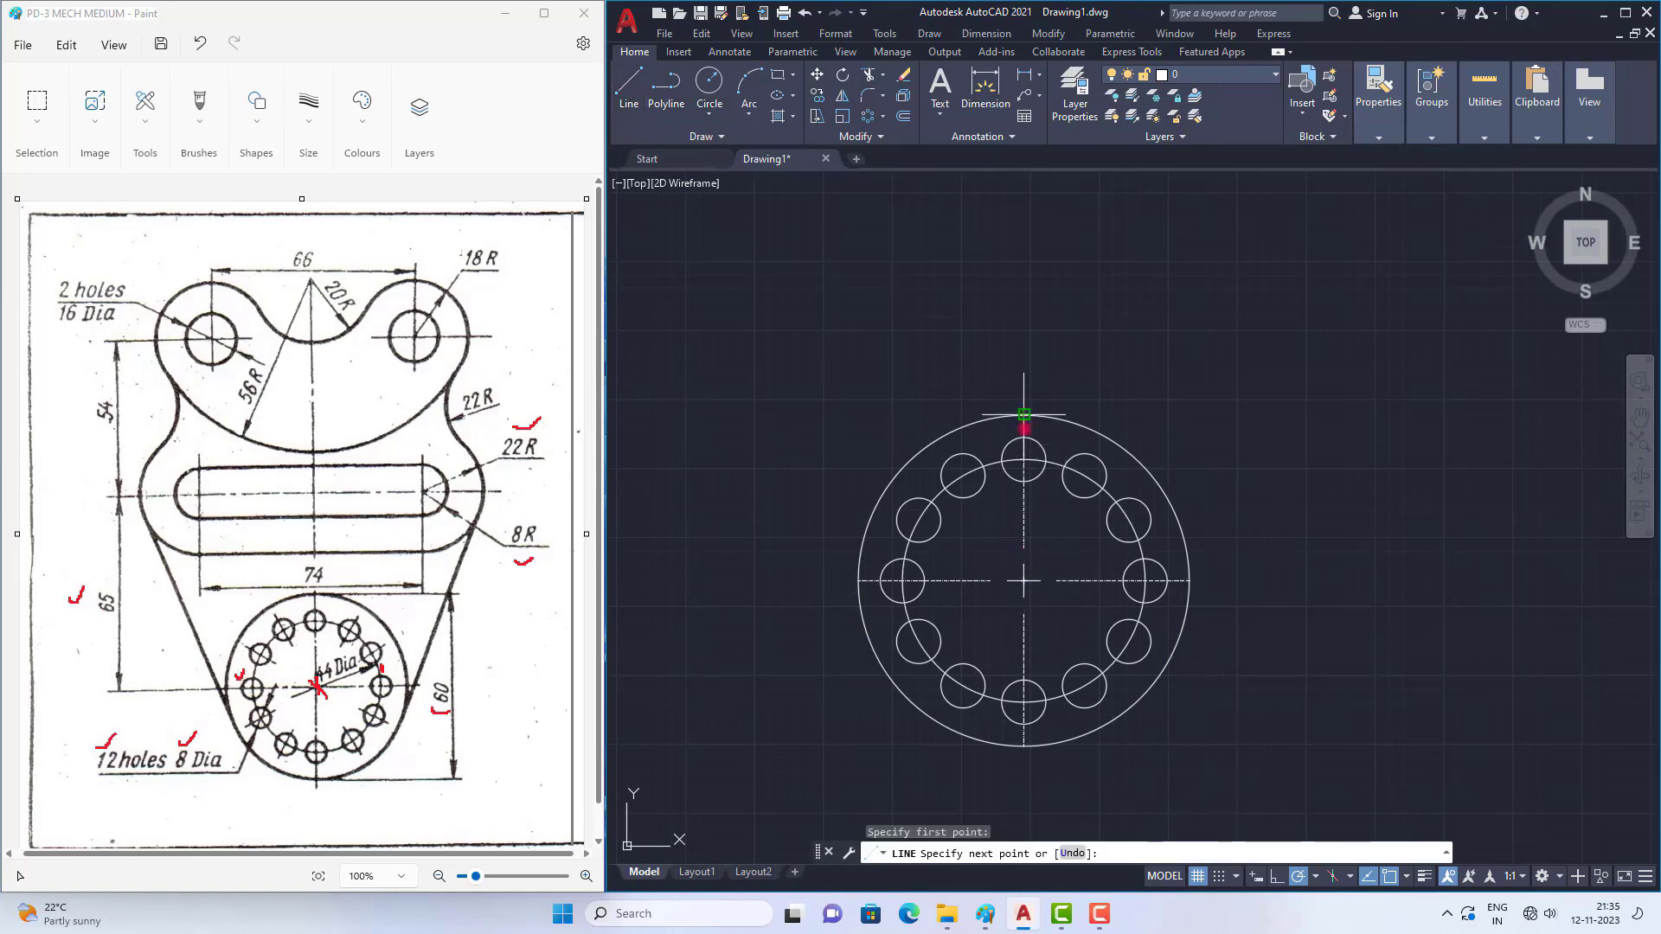
scroll(1021, 346, down, 4)
scroll(1016, 285, up, 6)
scroll(994, 402, down, 5)
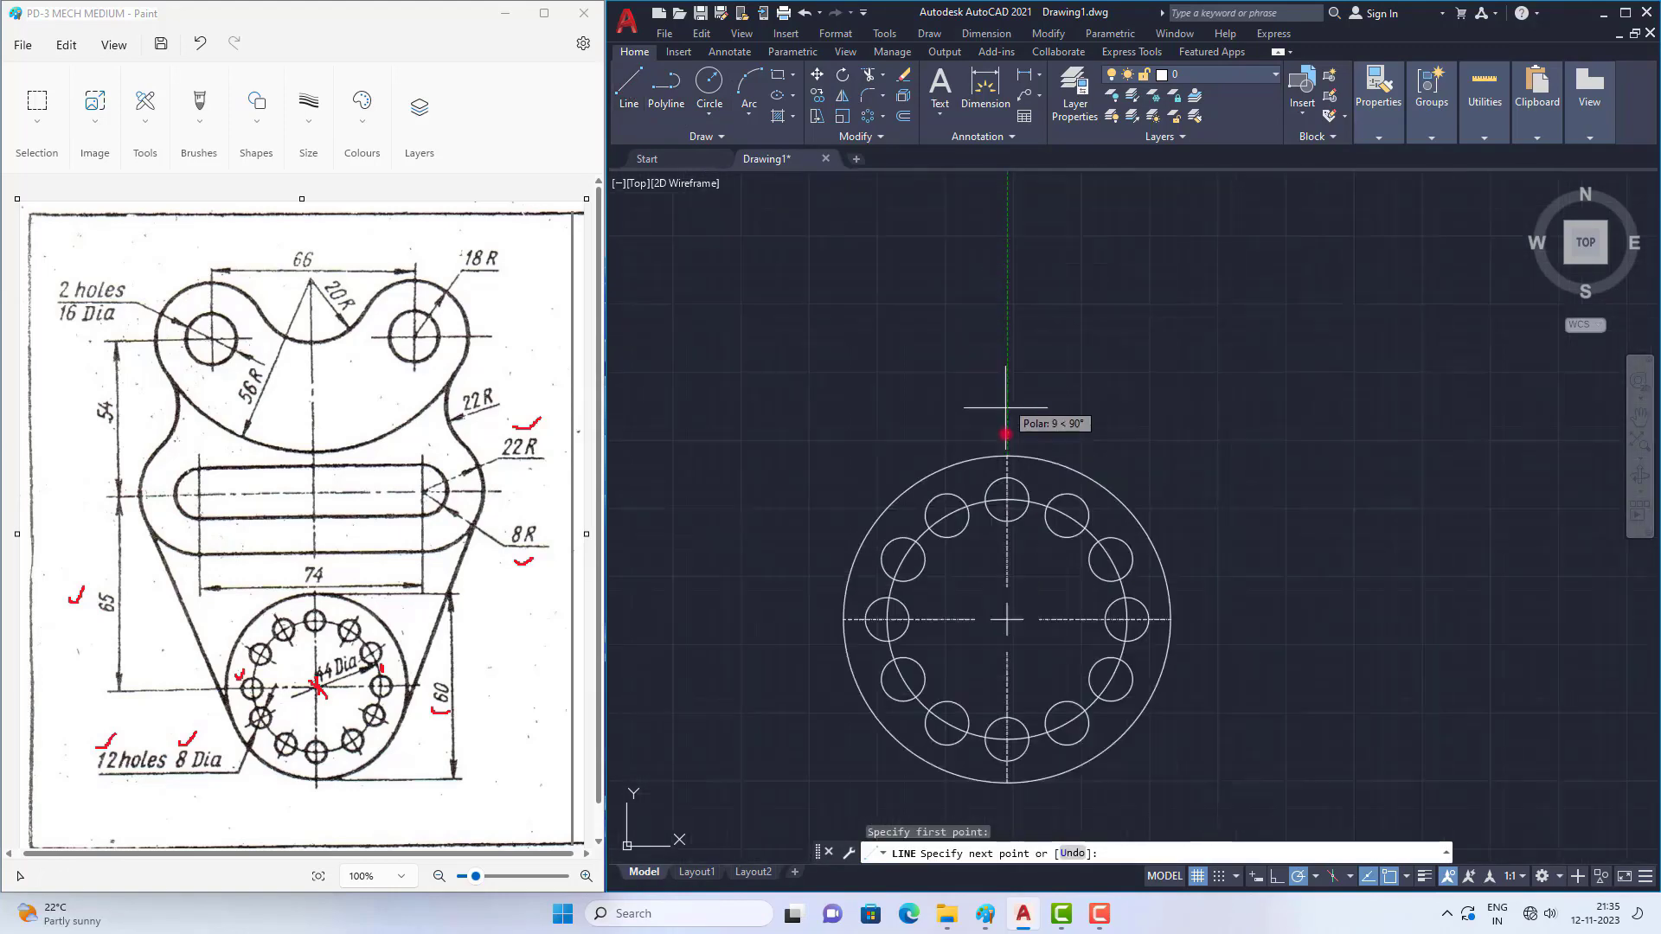
scroll(993, 467, up, 1)
click(990, 693)
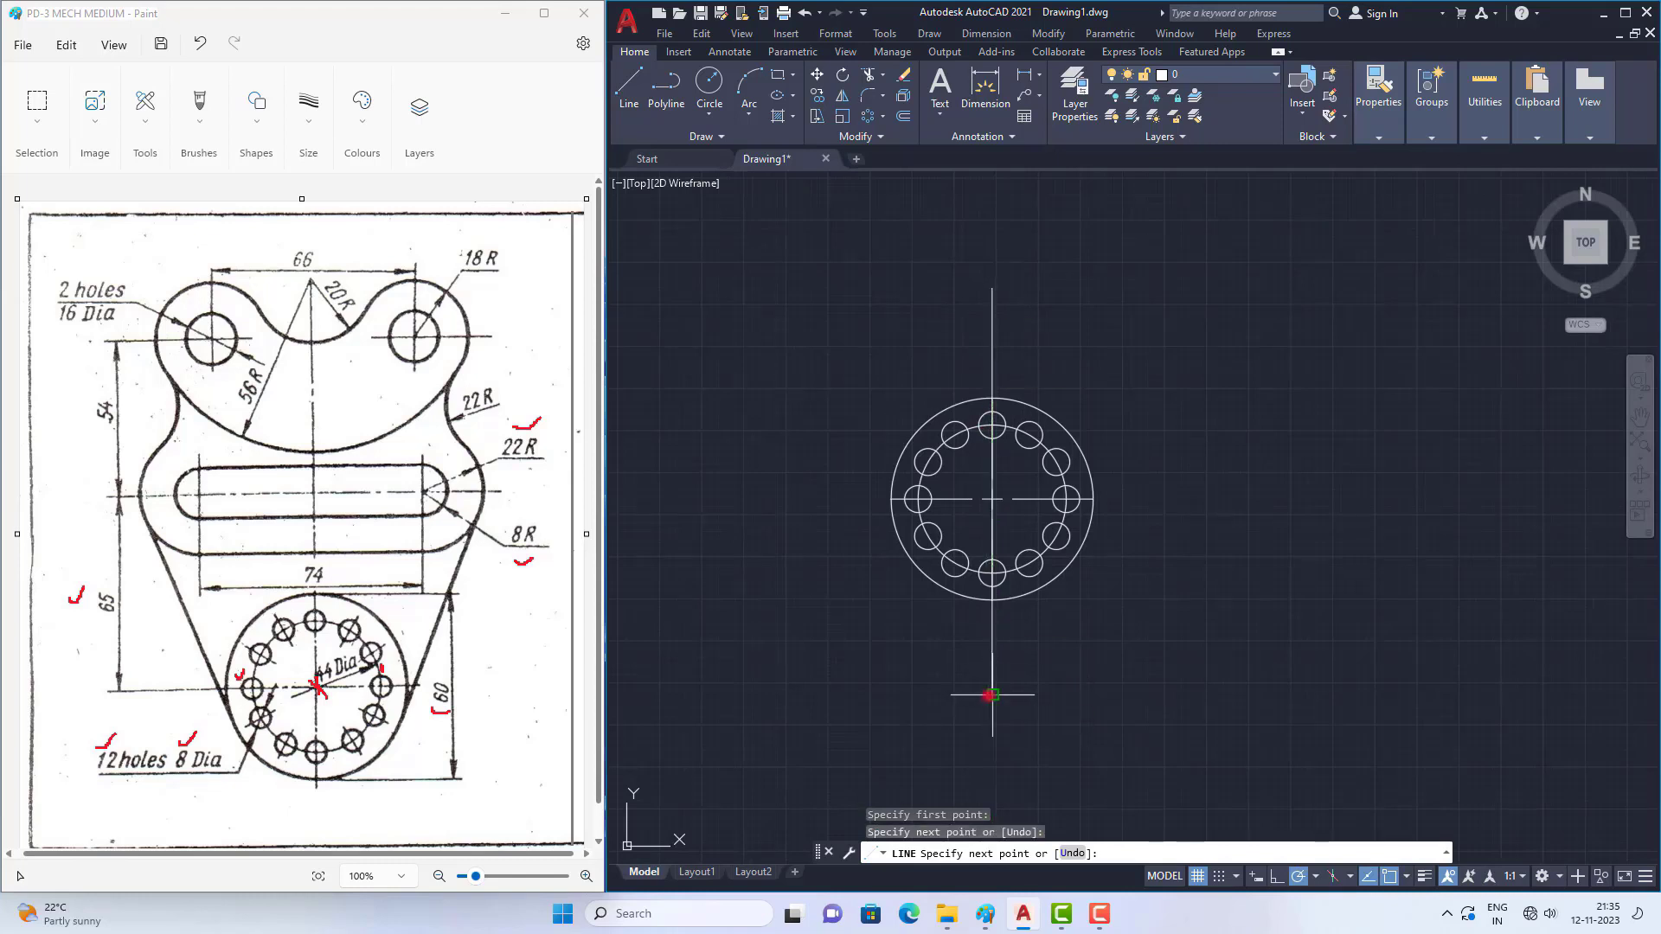
key(Escape)
Step: Draw a horizontal line through the circles' centre, extending beyond the outer 60 mm circle on both sides
click(635, 82)
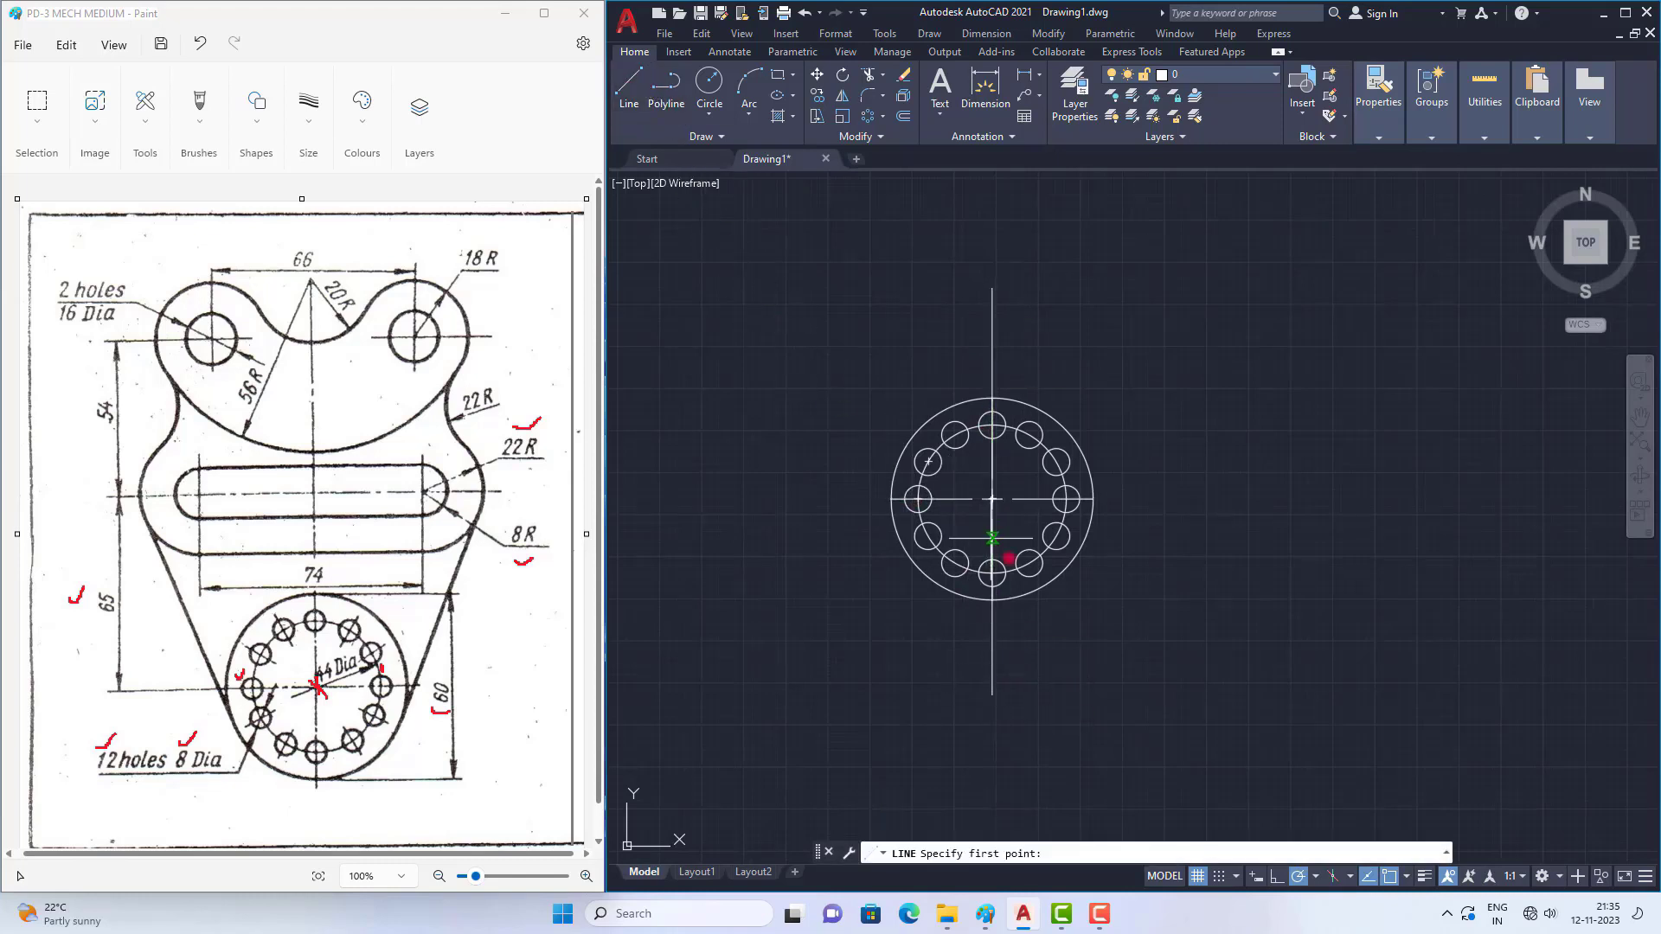
click(890, 499)
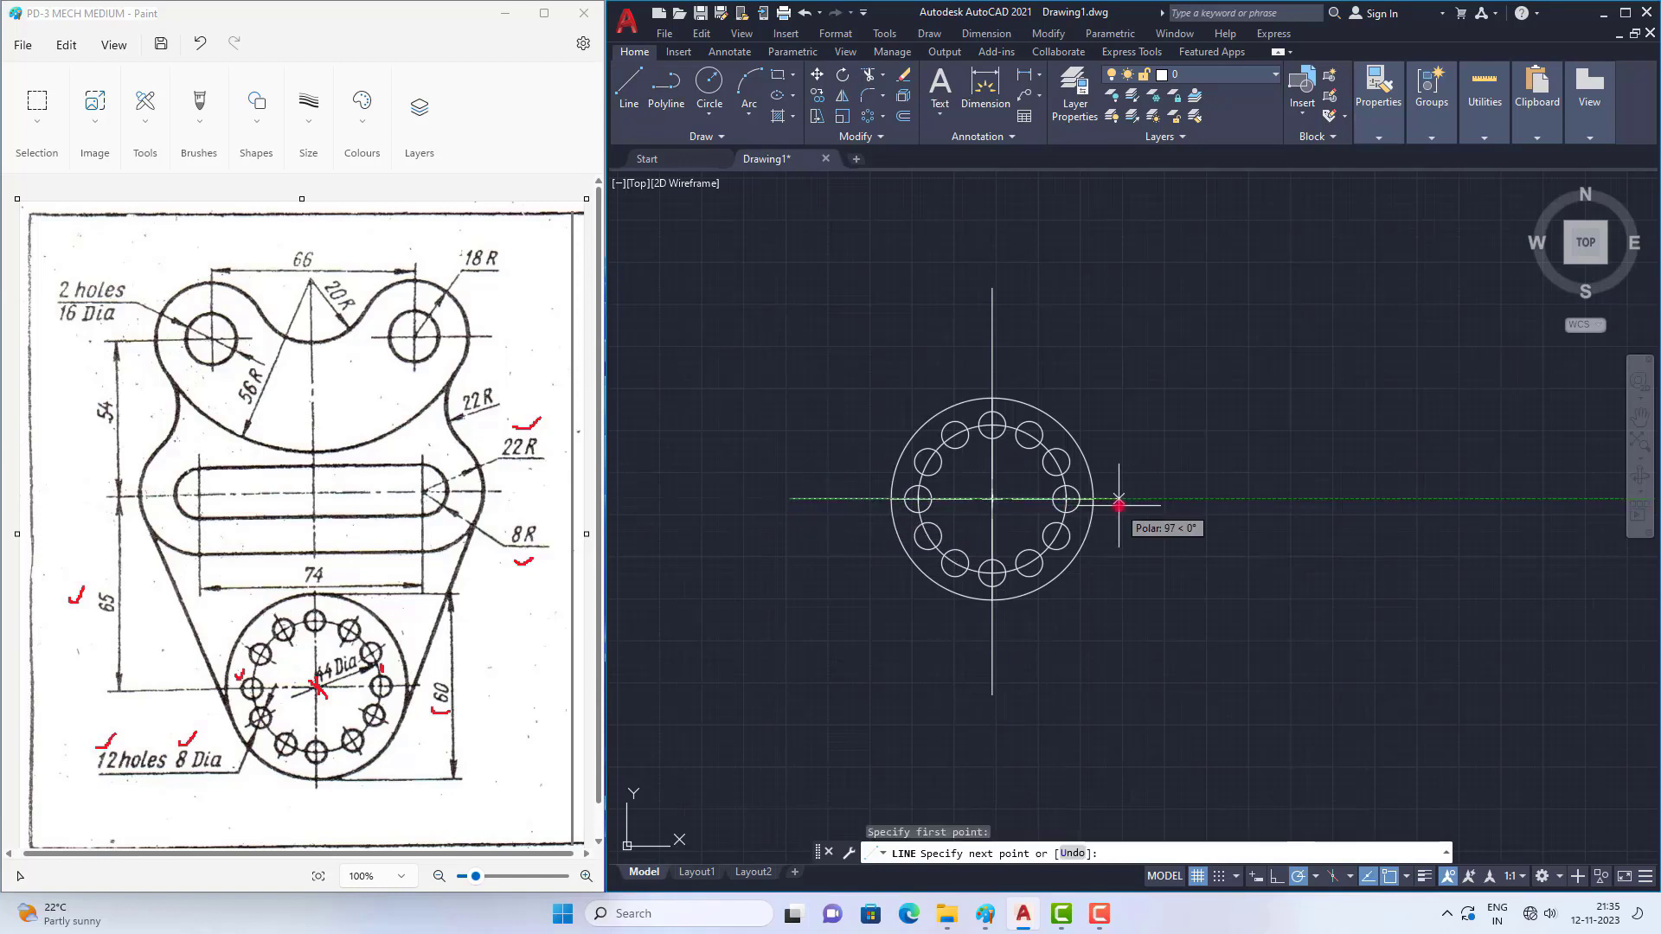
click(1206, 499)
right_click(1208, 502)
click(1258, 517)
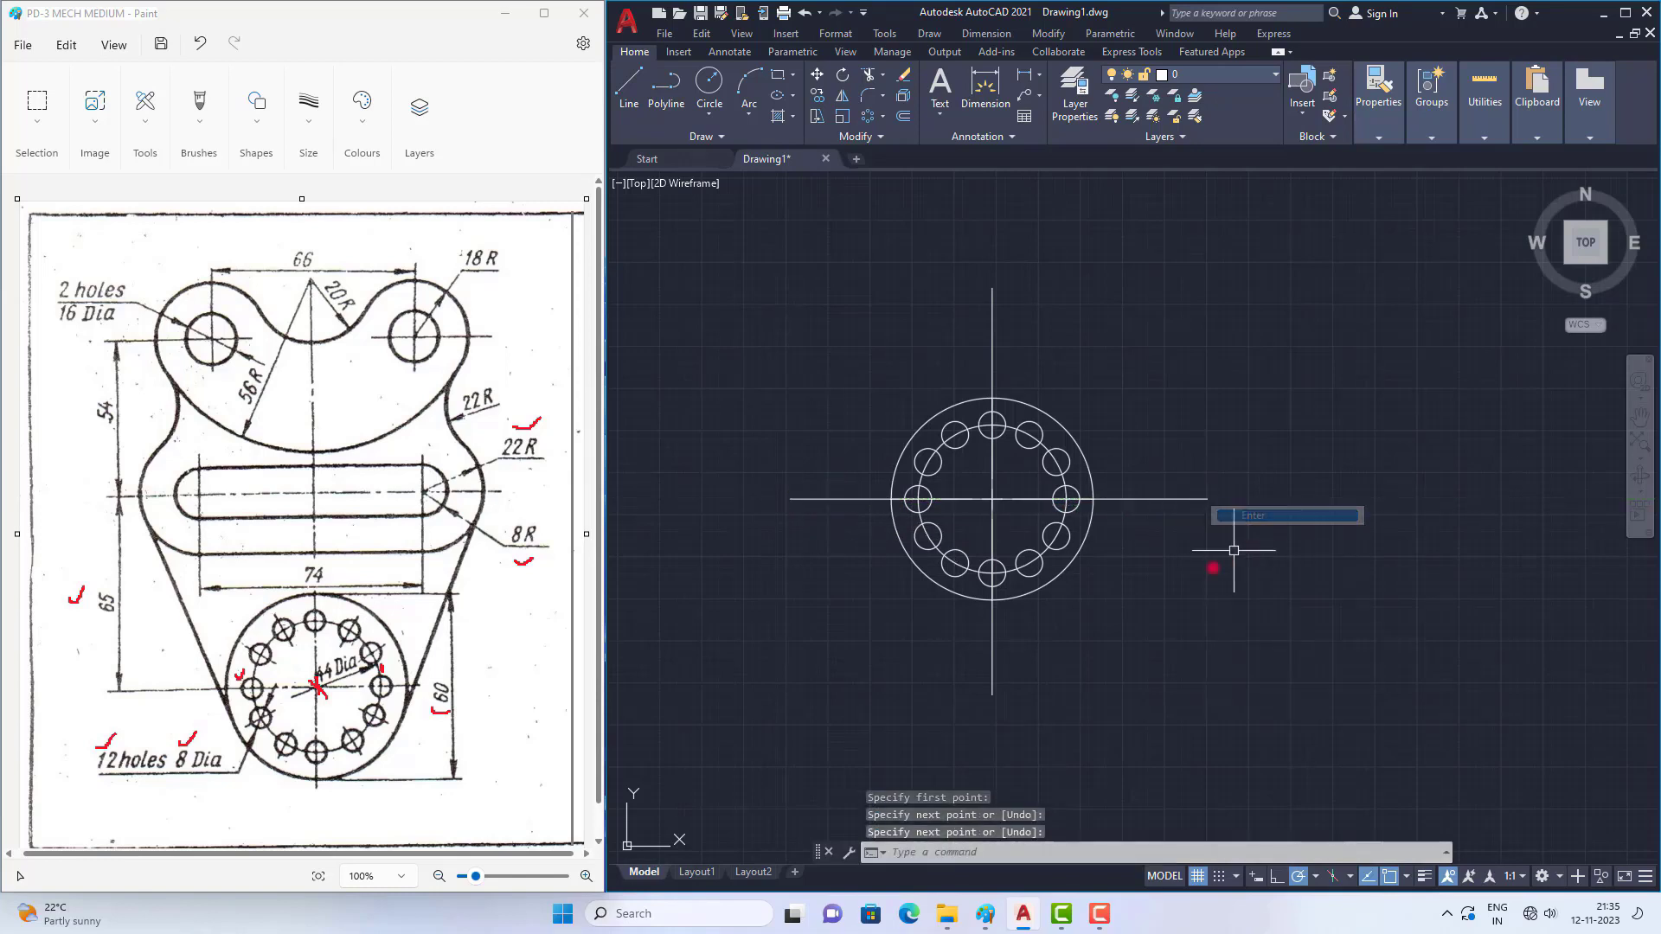
key(Escape)
Step: Write the half distance 37 beside the 74 dimension on the Paint reference
scroll(973, 480, down, 3)
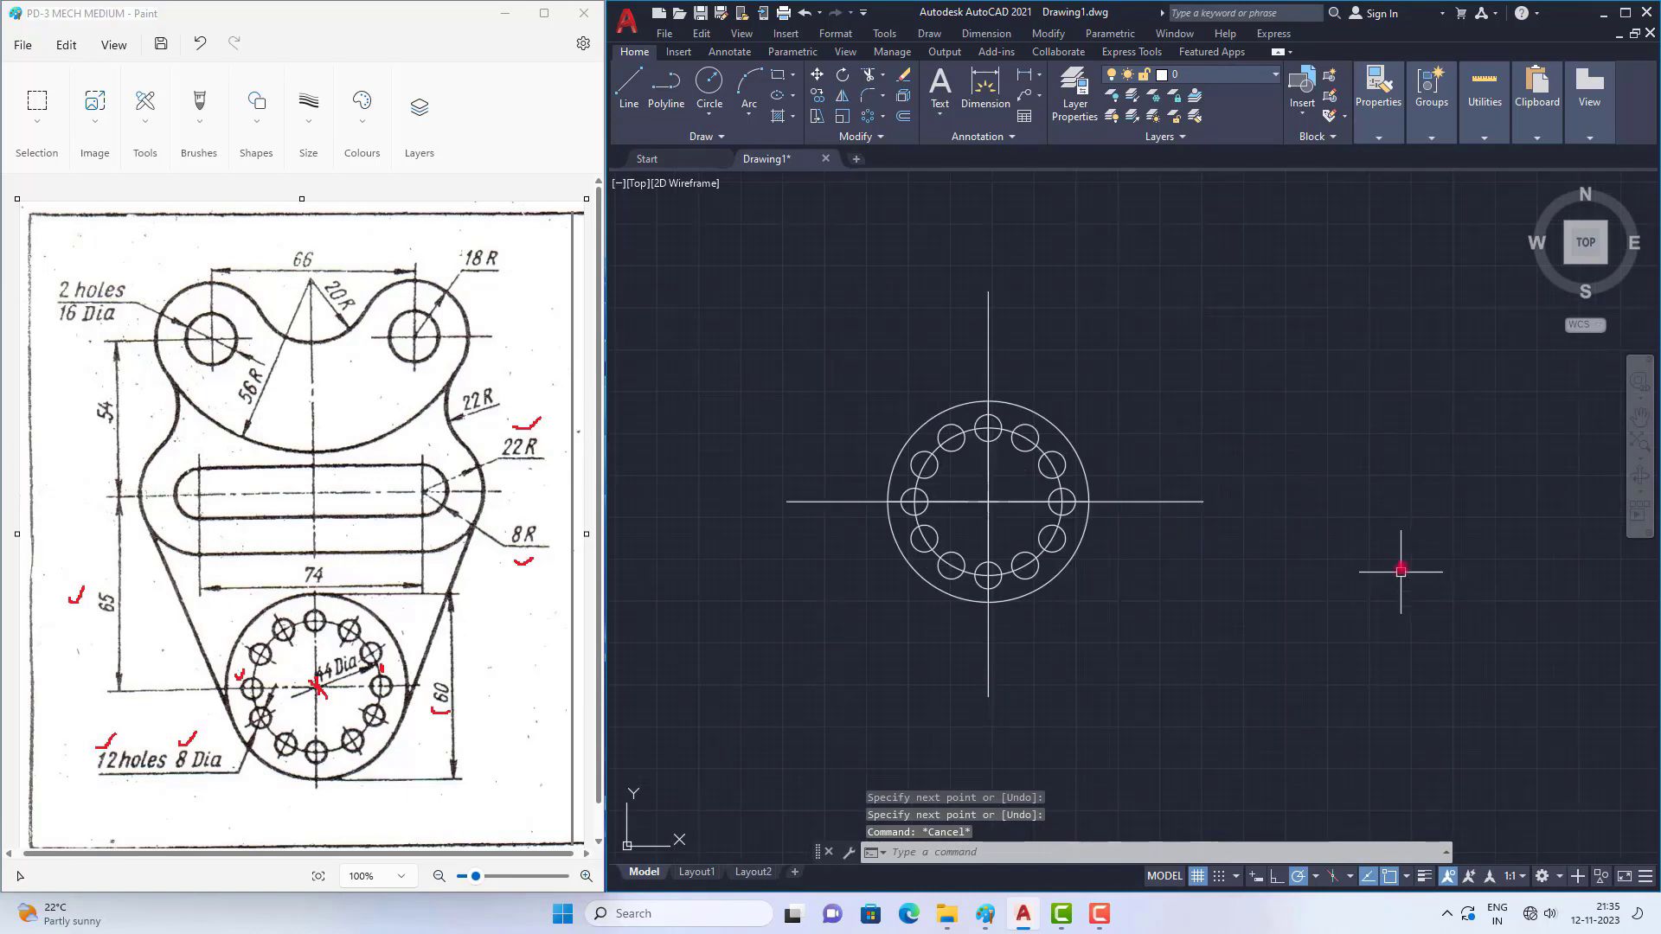
scroll(1029, 407, up, 4)
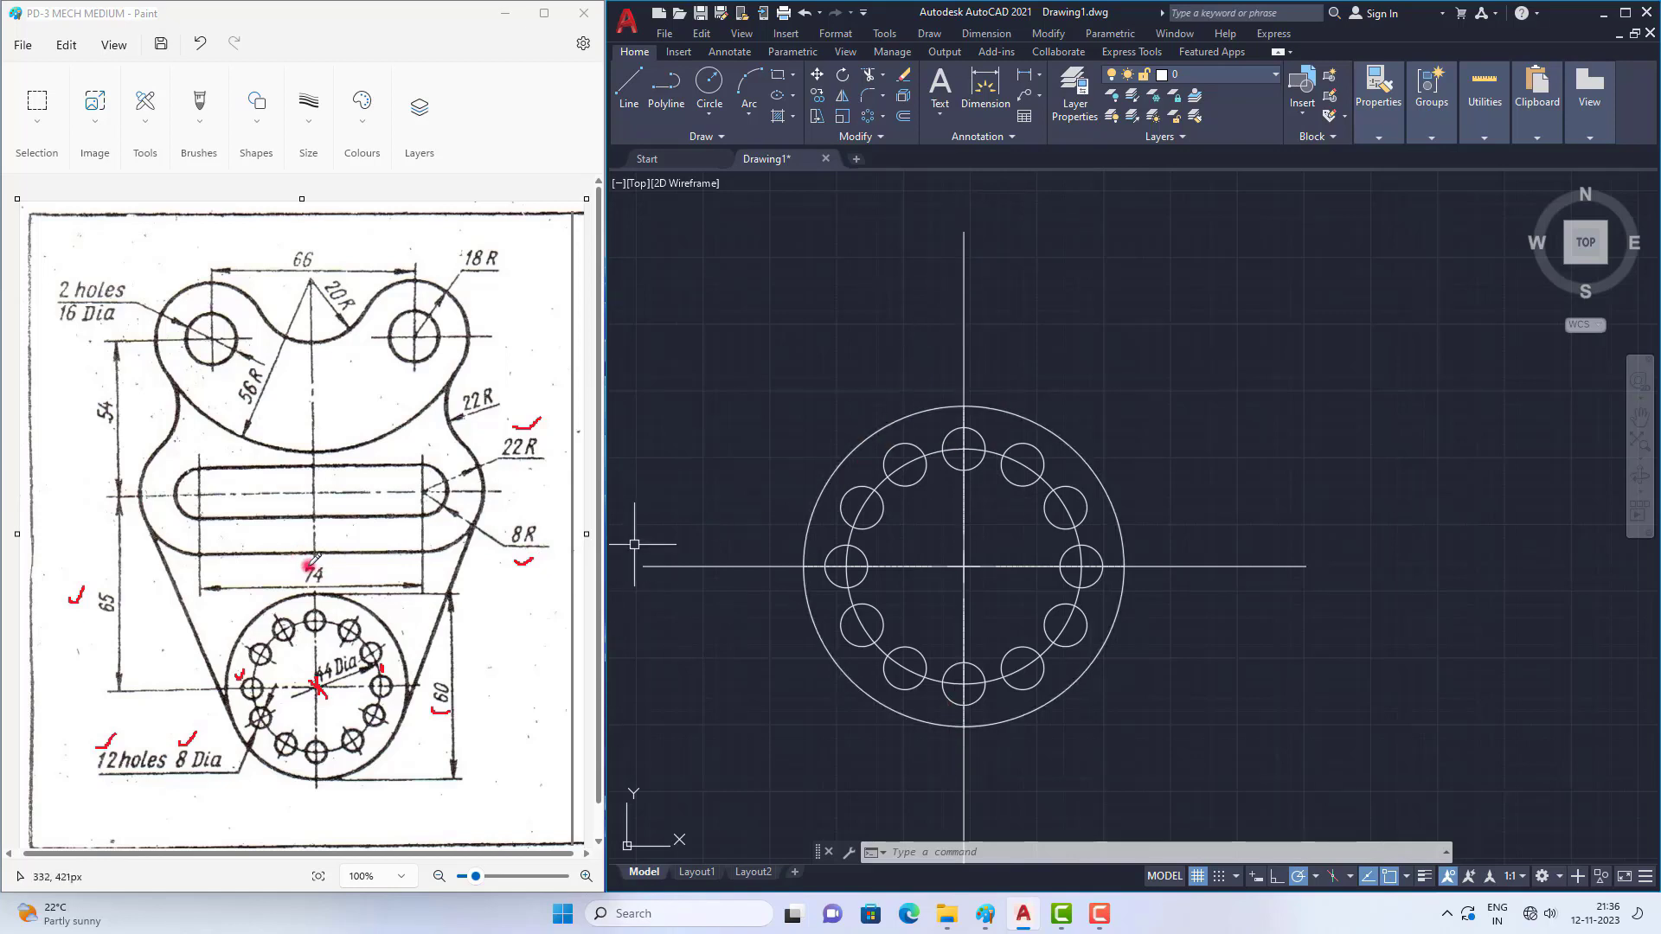
drag(306, 571, 313, 572)
click(221, 563)
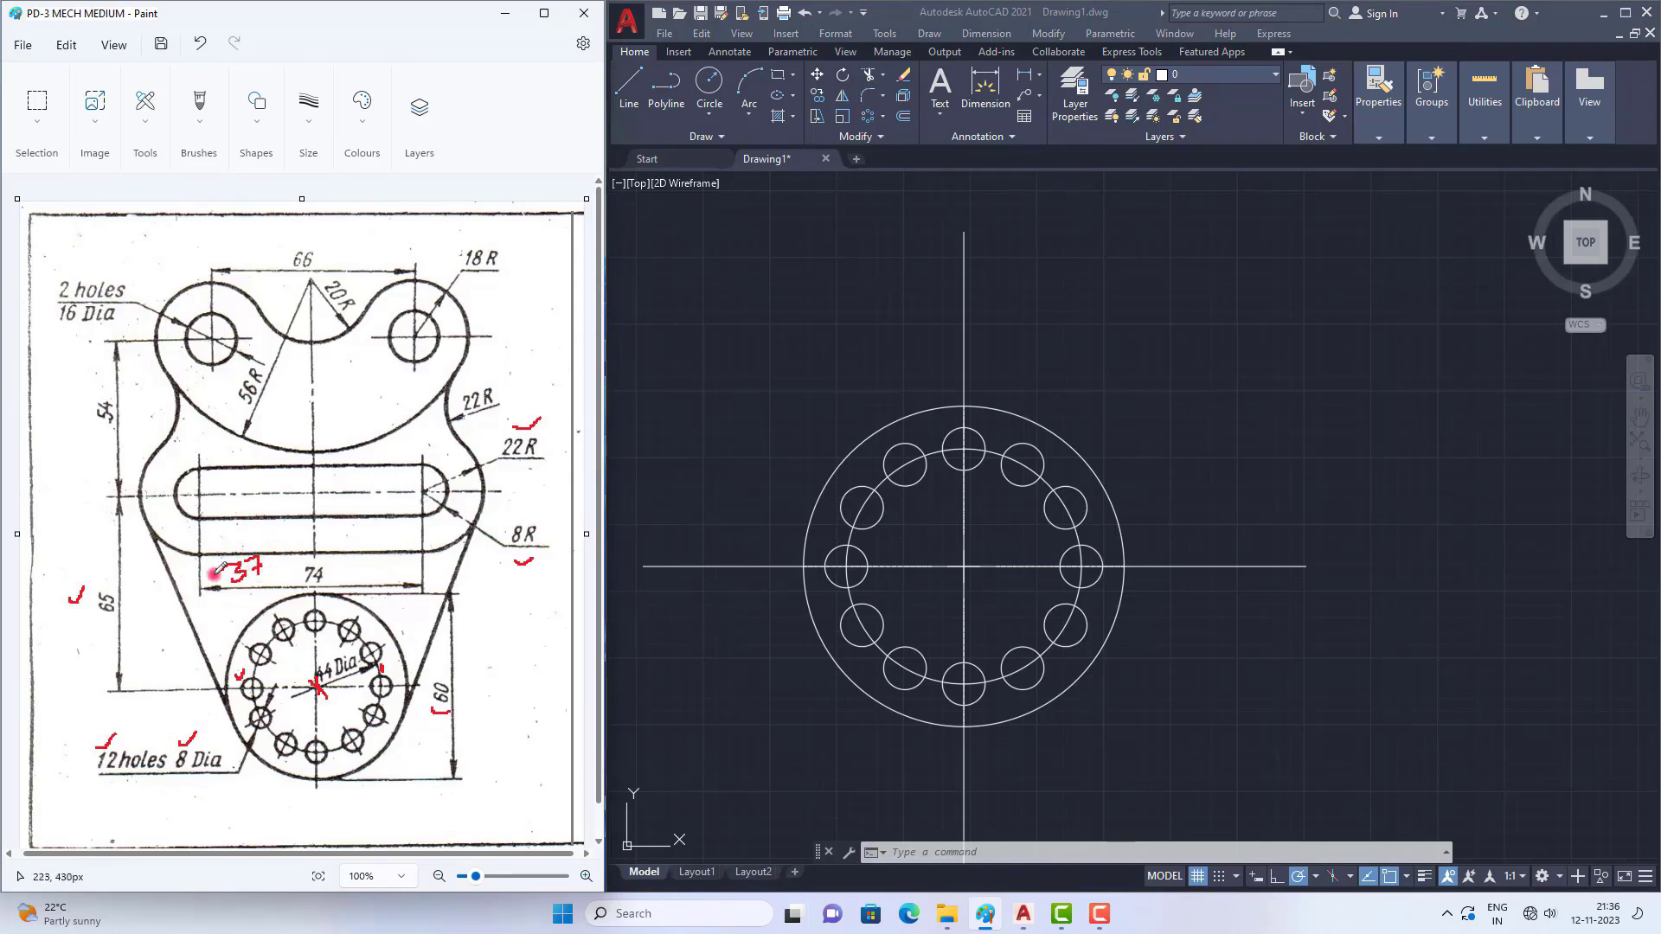
Step: Offset the vertical line through the circles' centre by 37 mm to both sides in AutoCAD
click(925, 852)
text(o)
key(Return)
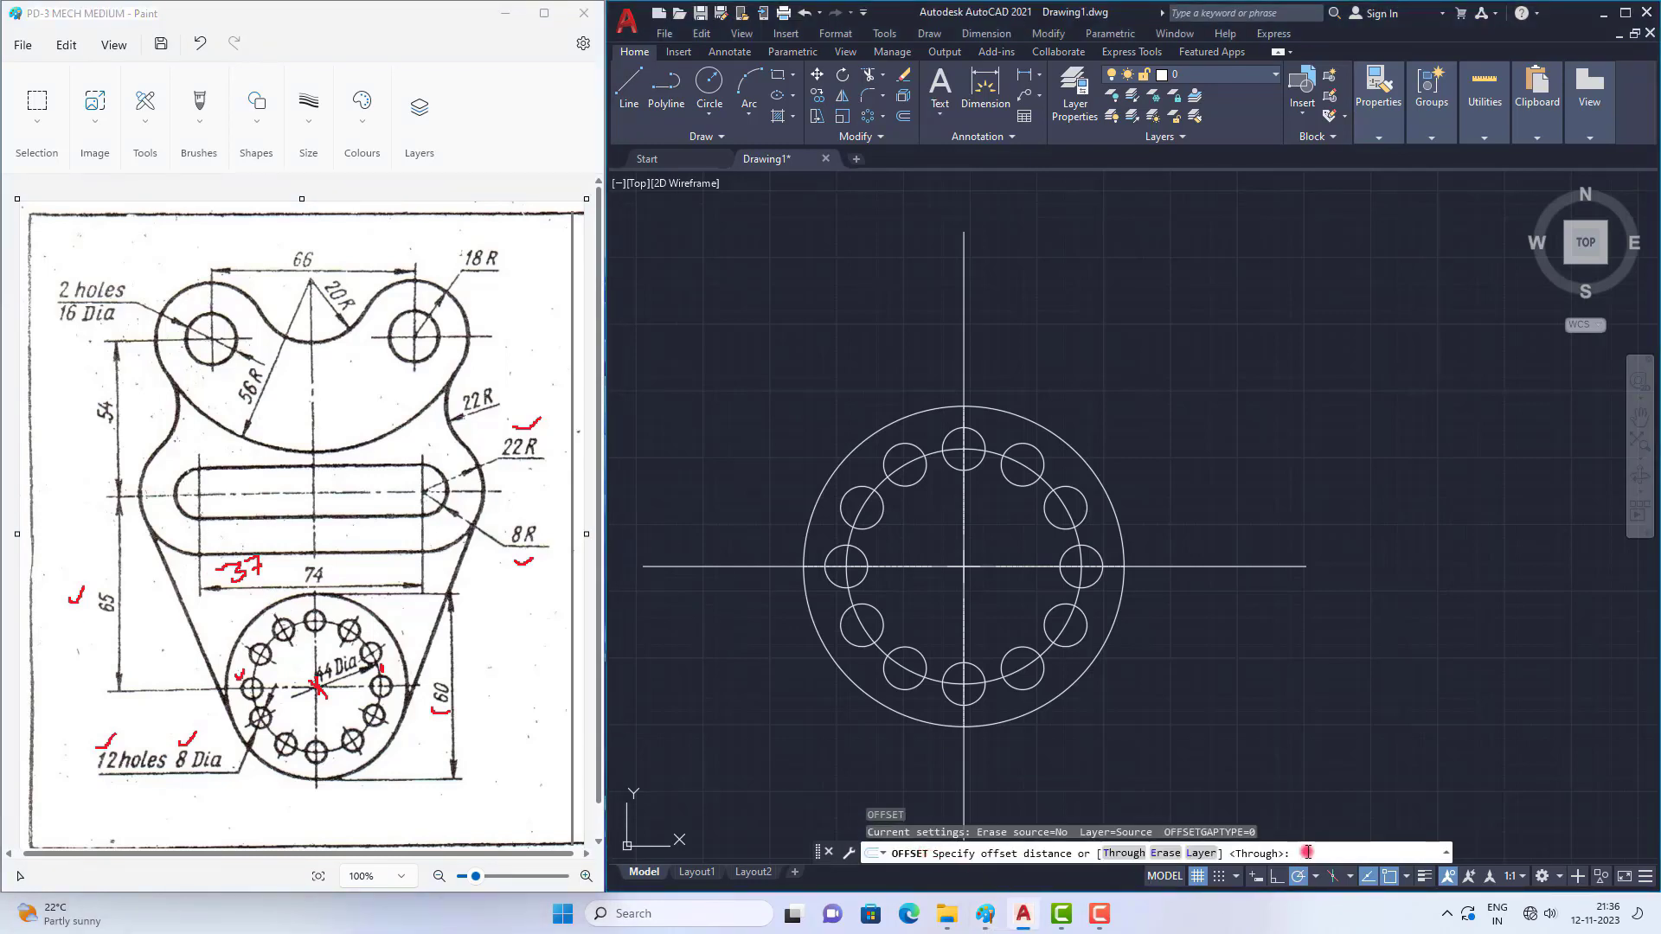
text(37)
key(Return)
click(965, 385)
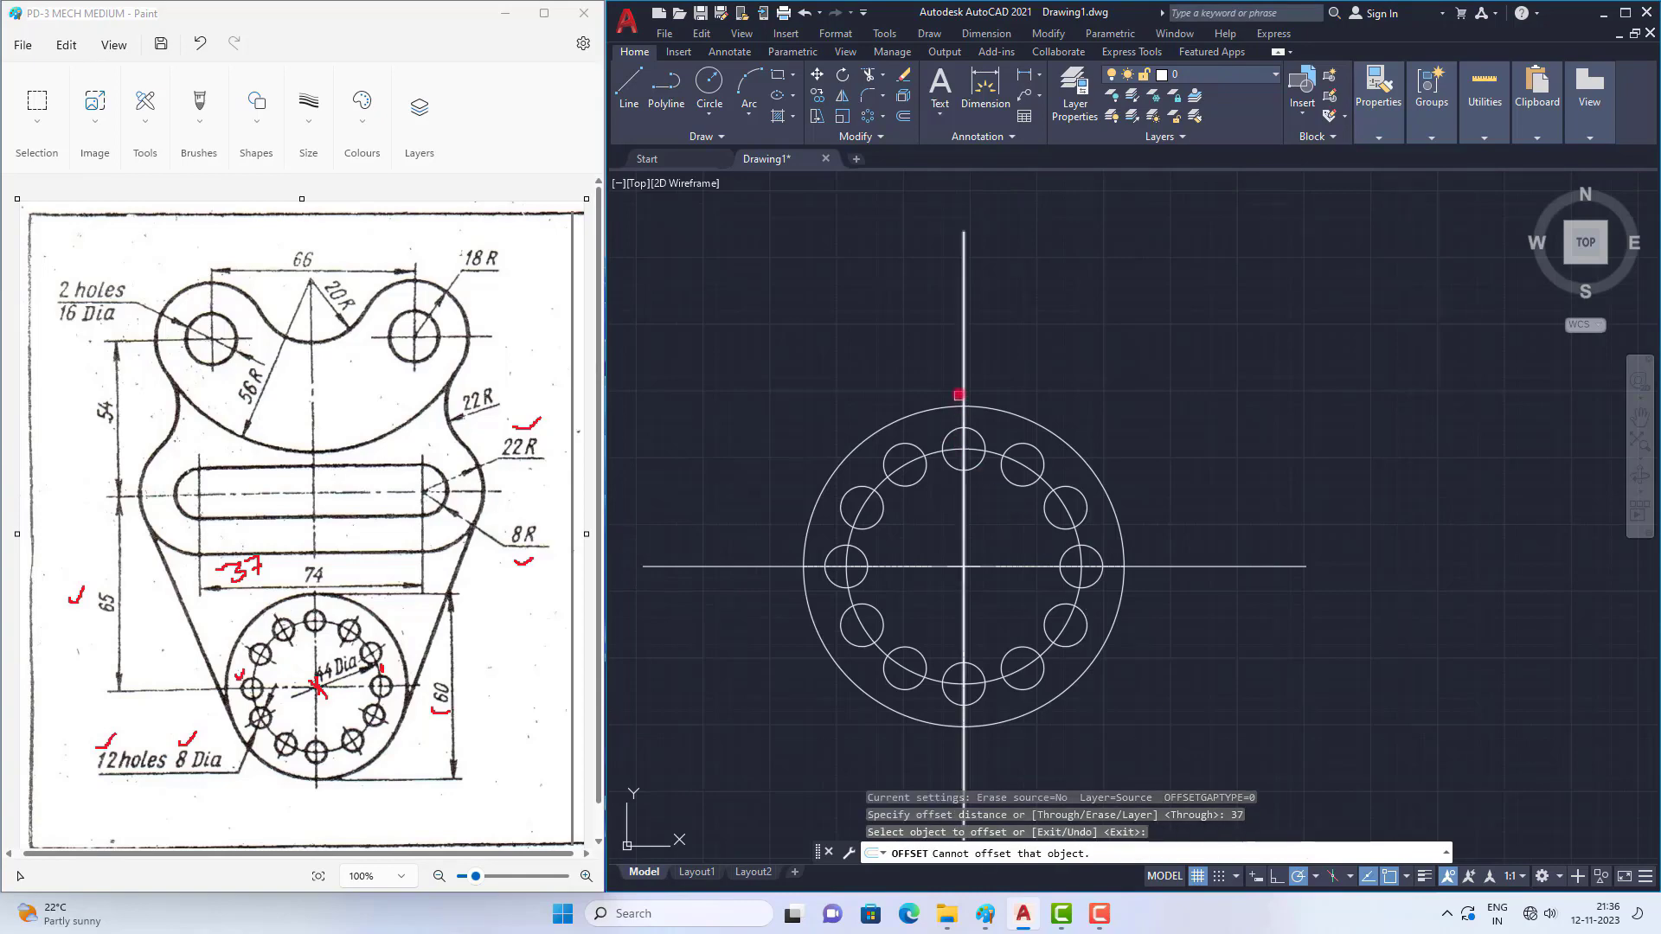
click(965, 363)
click(865, 355)
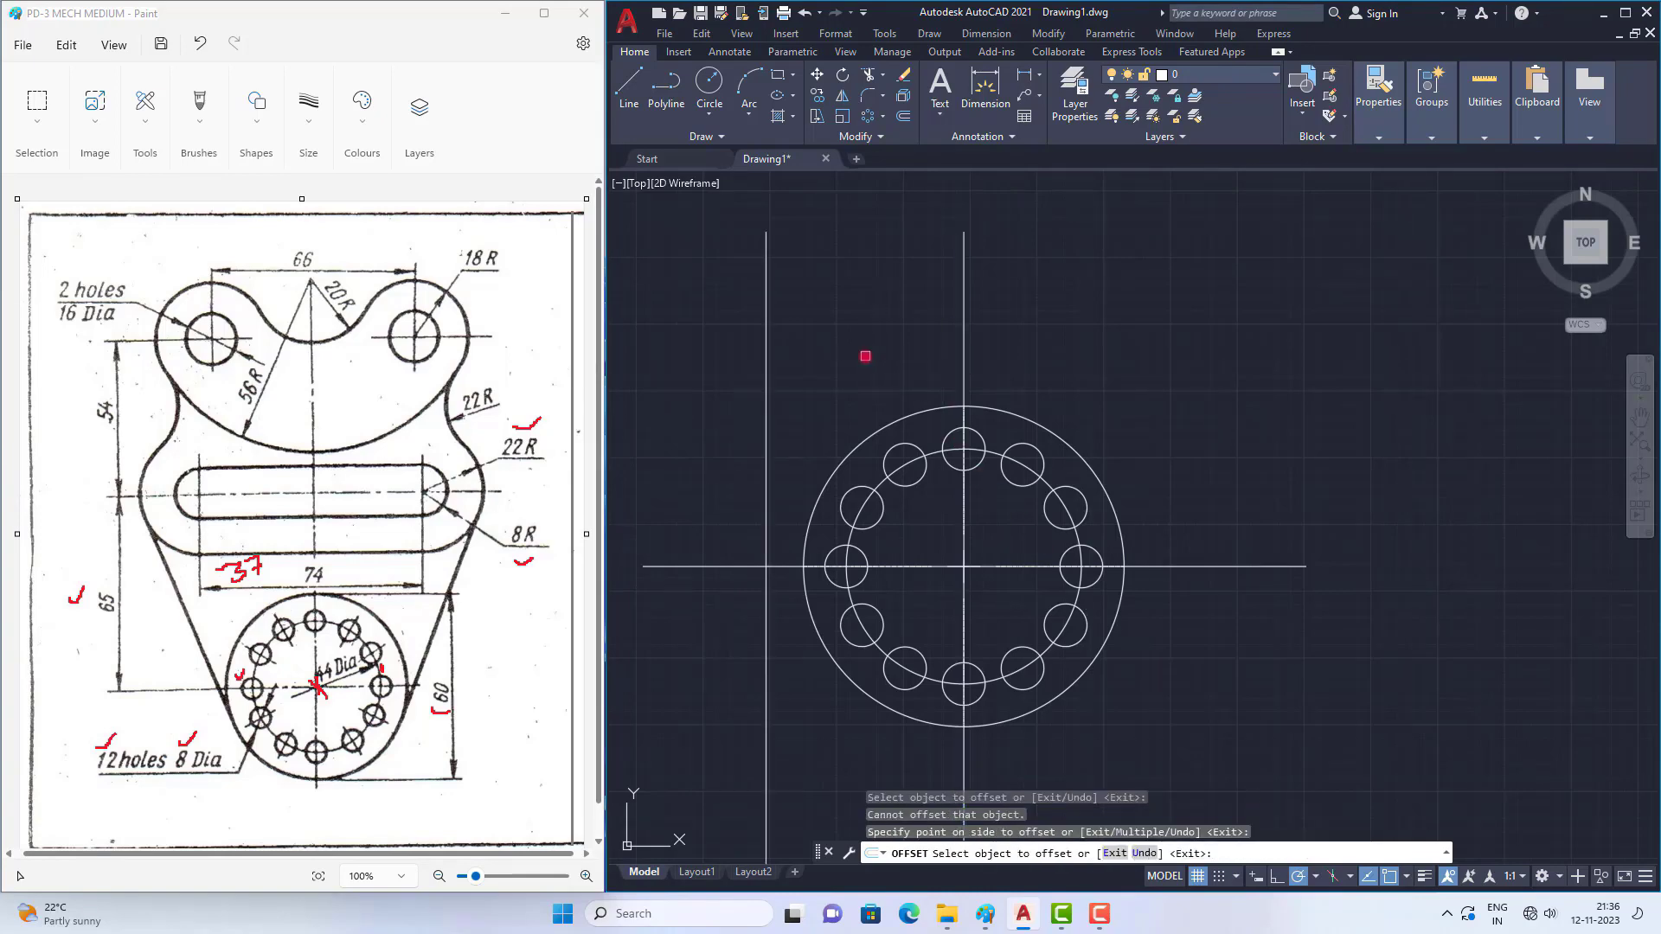
click(964, 339)
click(1044, 340)
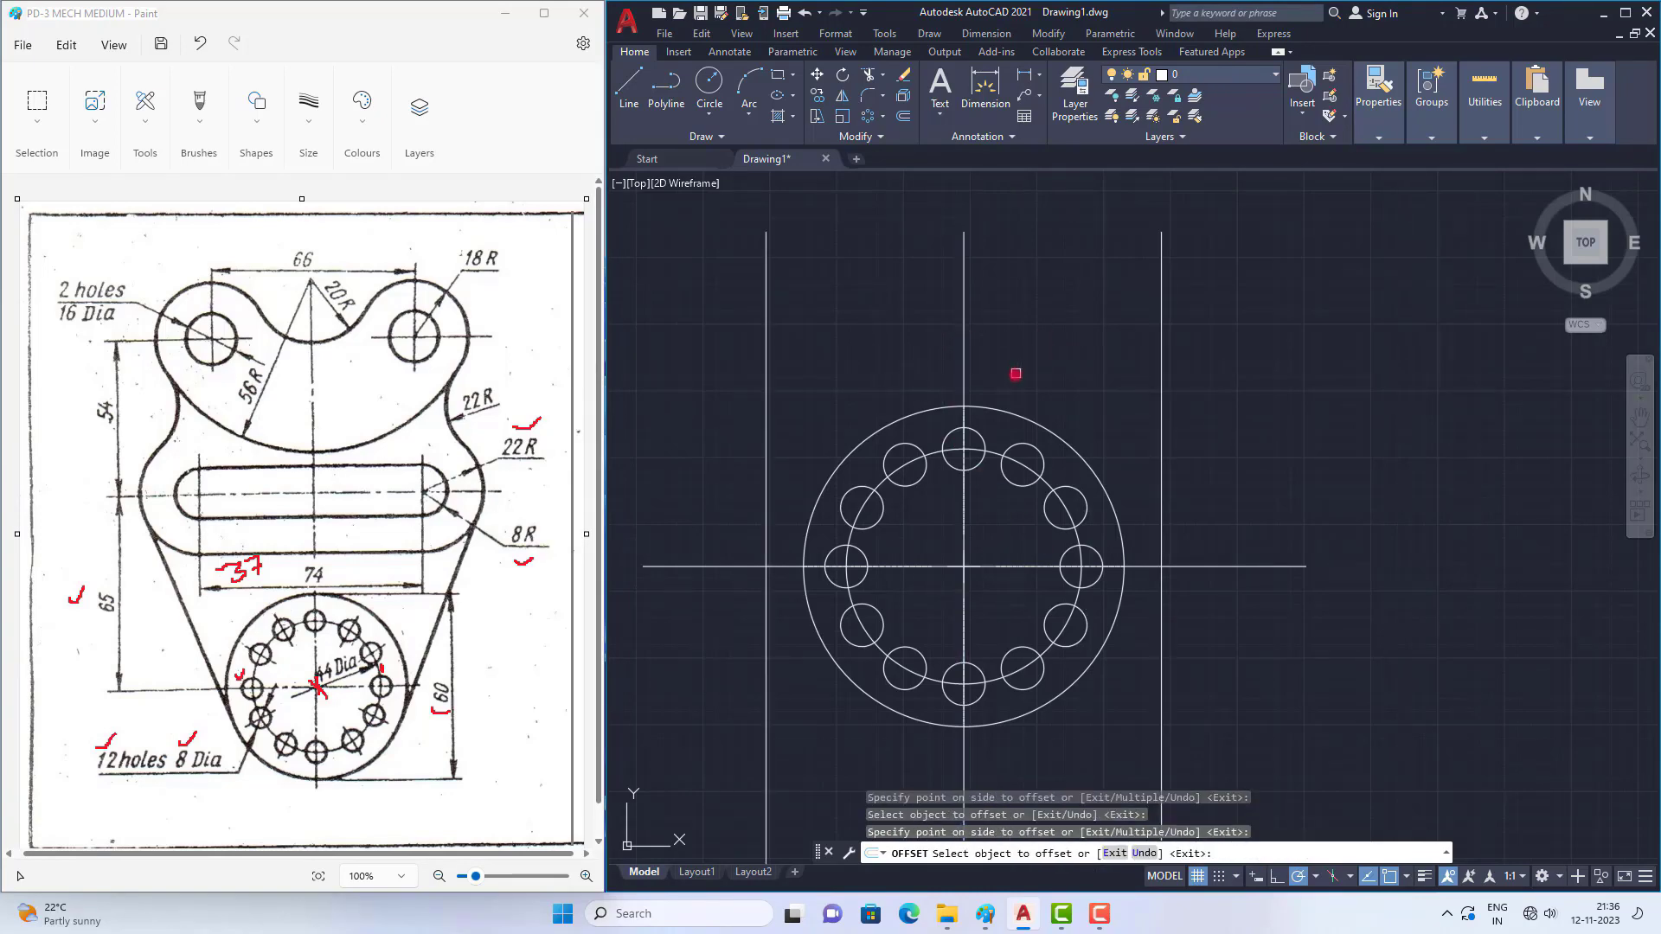
scroll(1015, 374, down, 2)
scroll(1009, 465, up, 2)
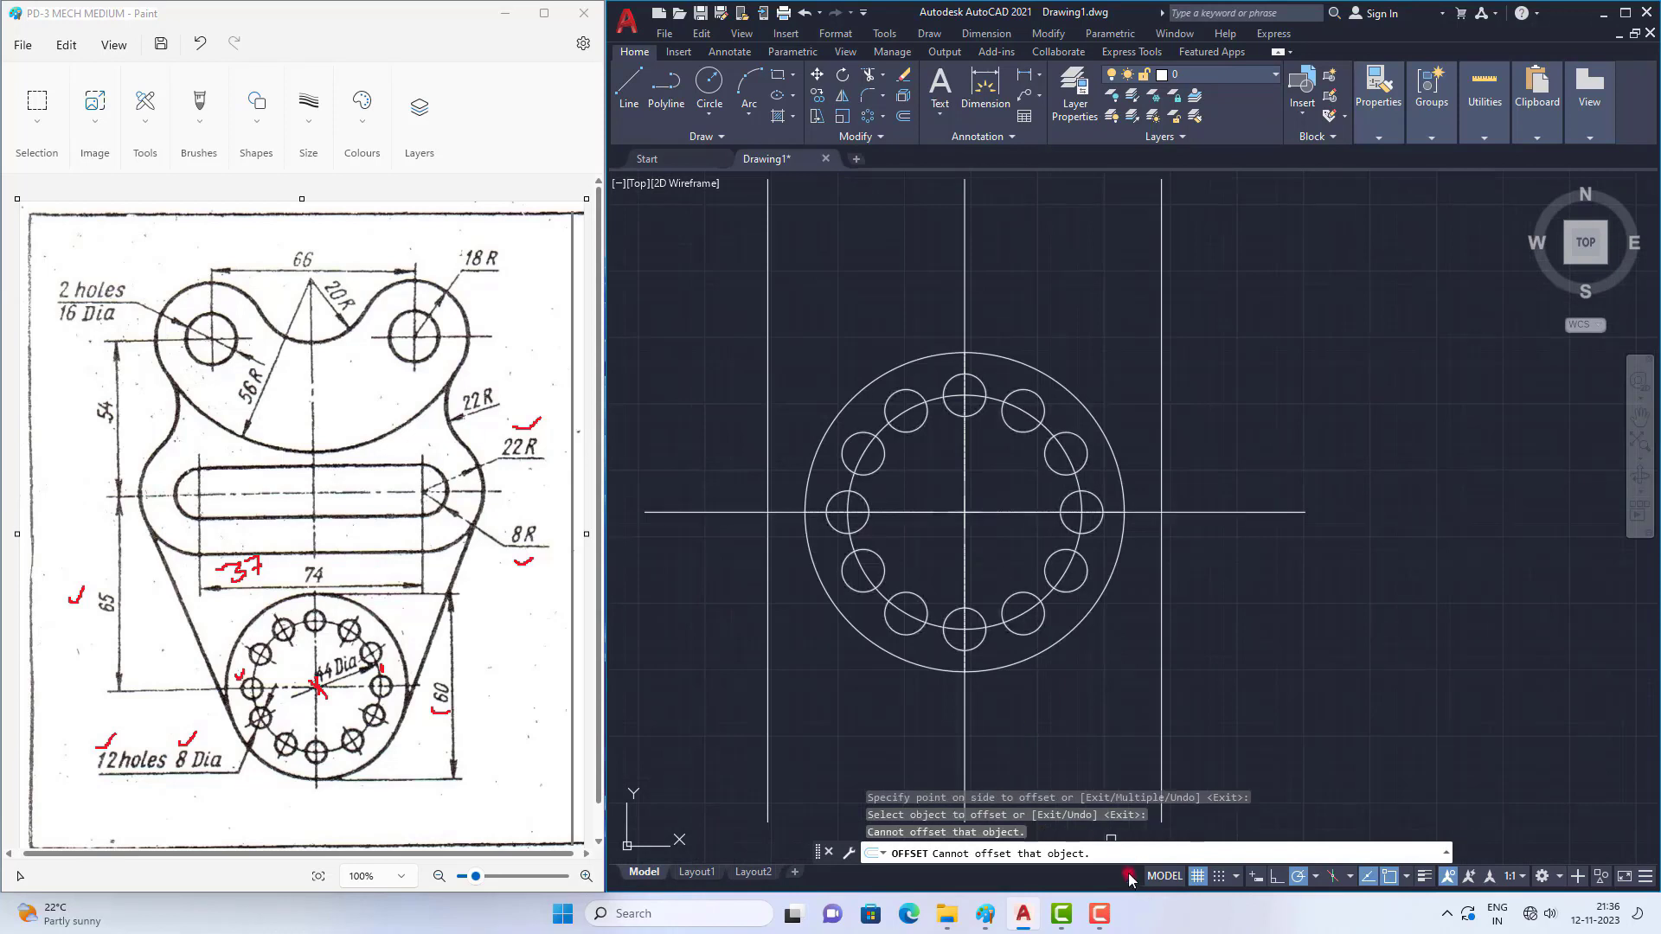
key(Escape)
Step: Offset the horizontal line through the circles' centre upward by 65 mm
key(Return)
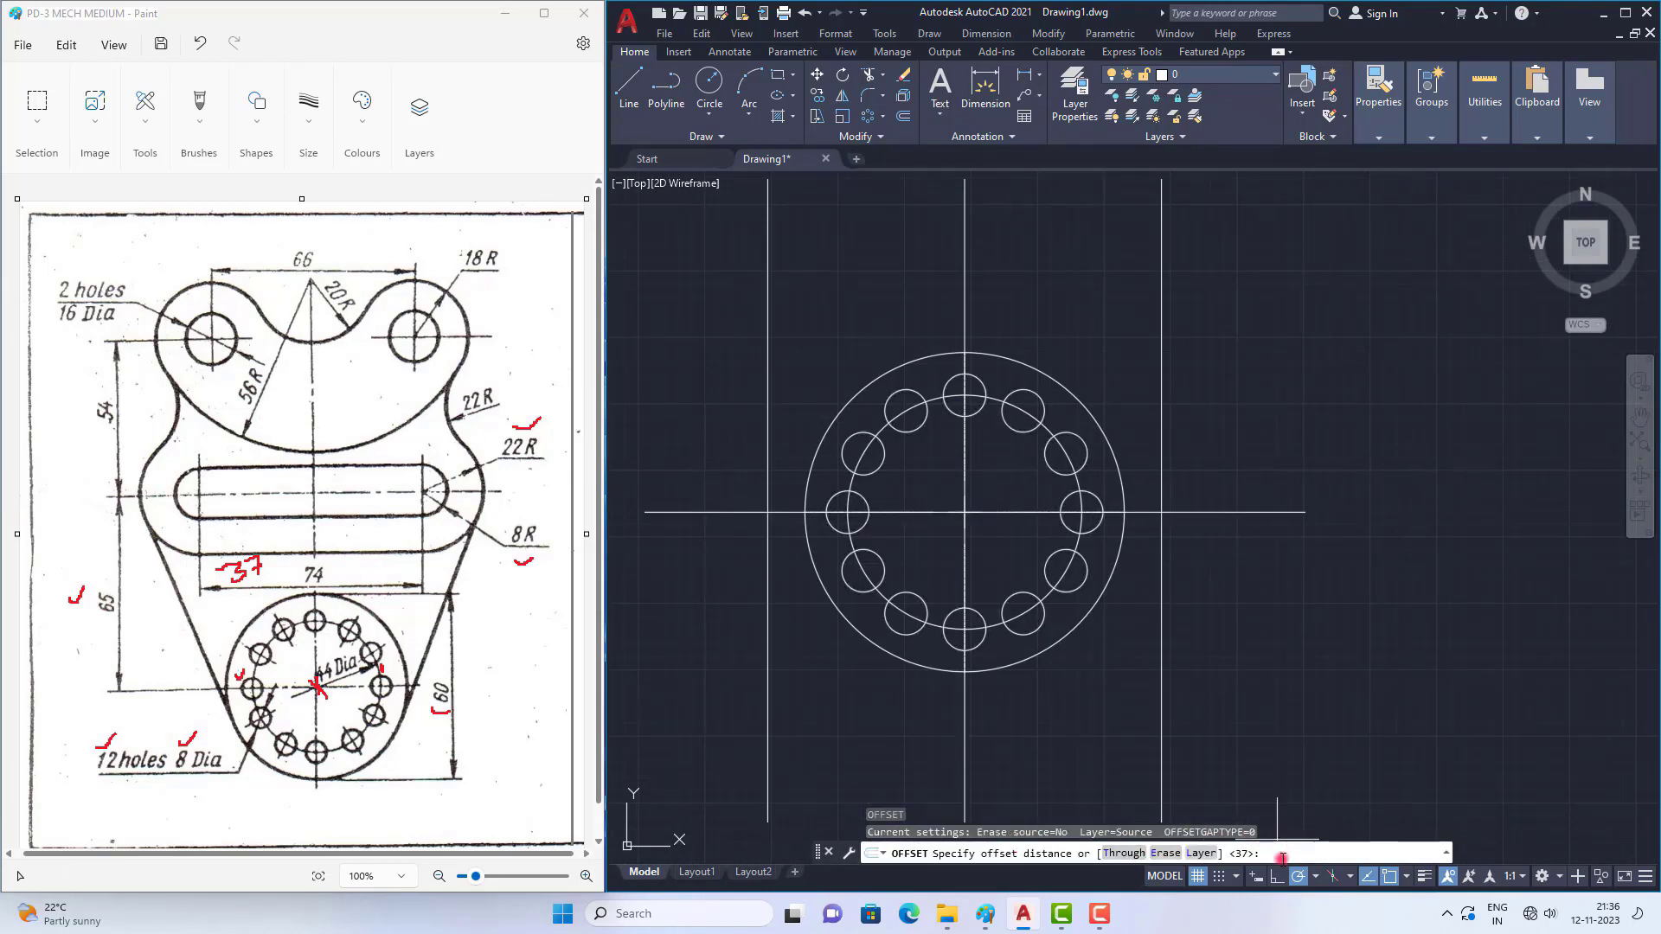
key(Return)
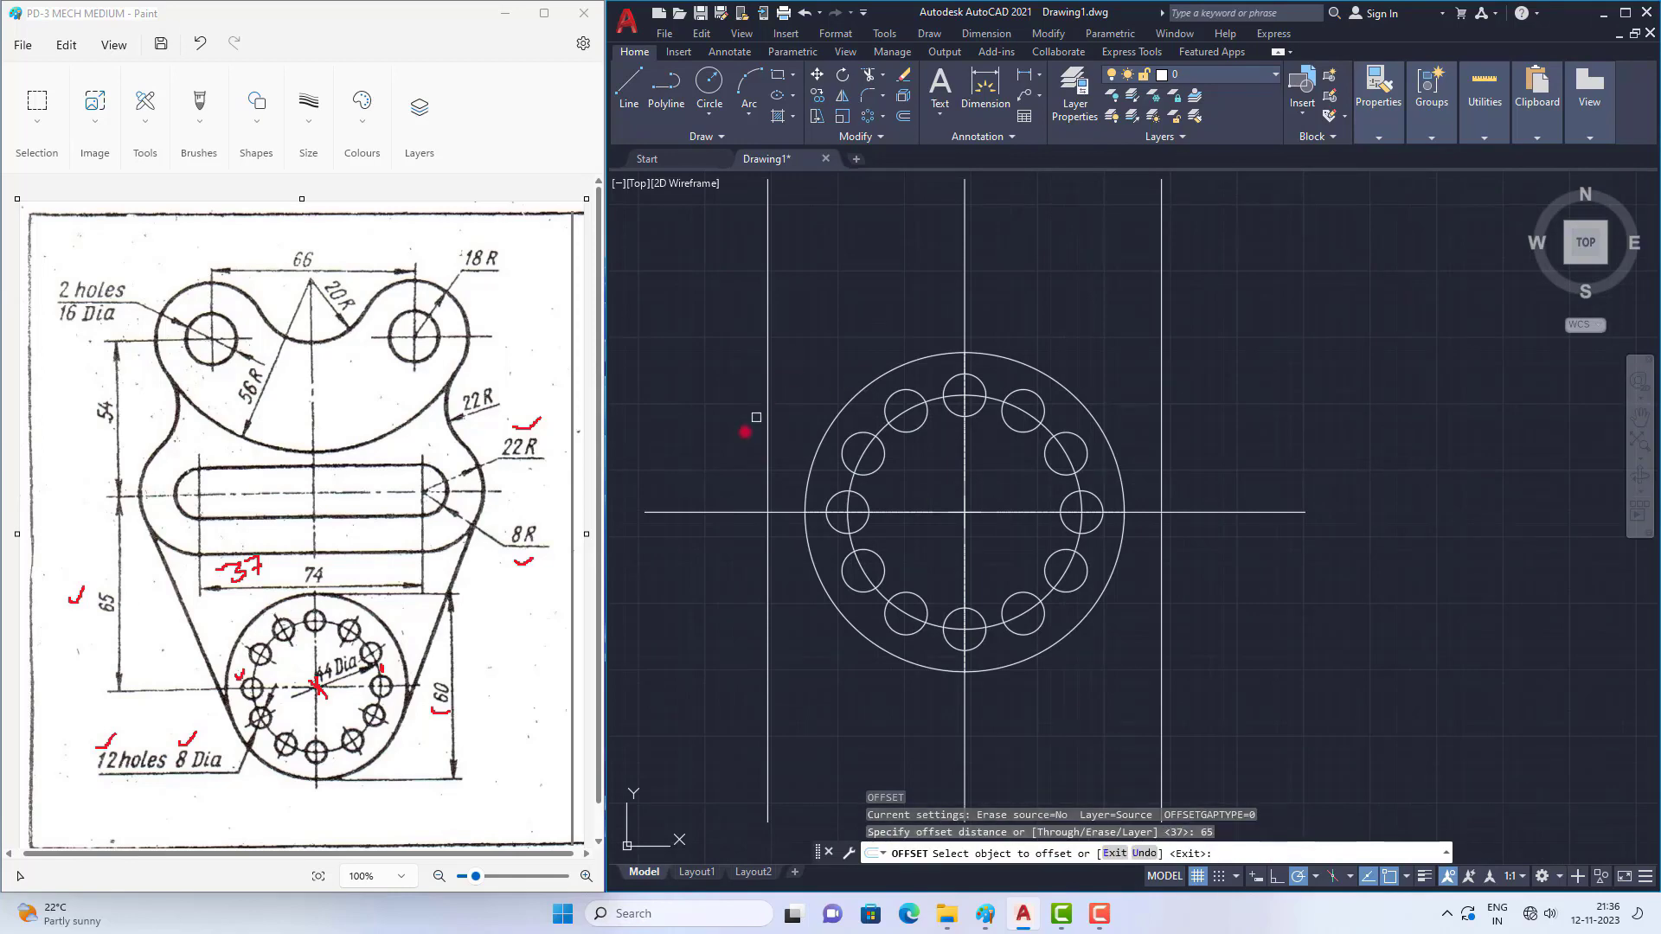
click(706, 511)
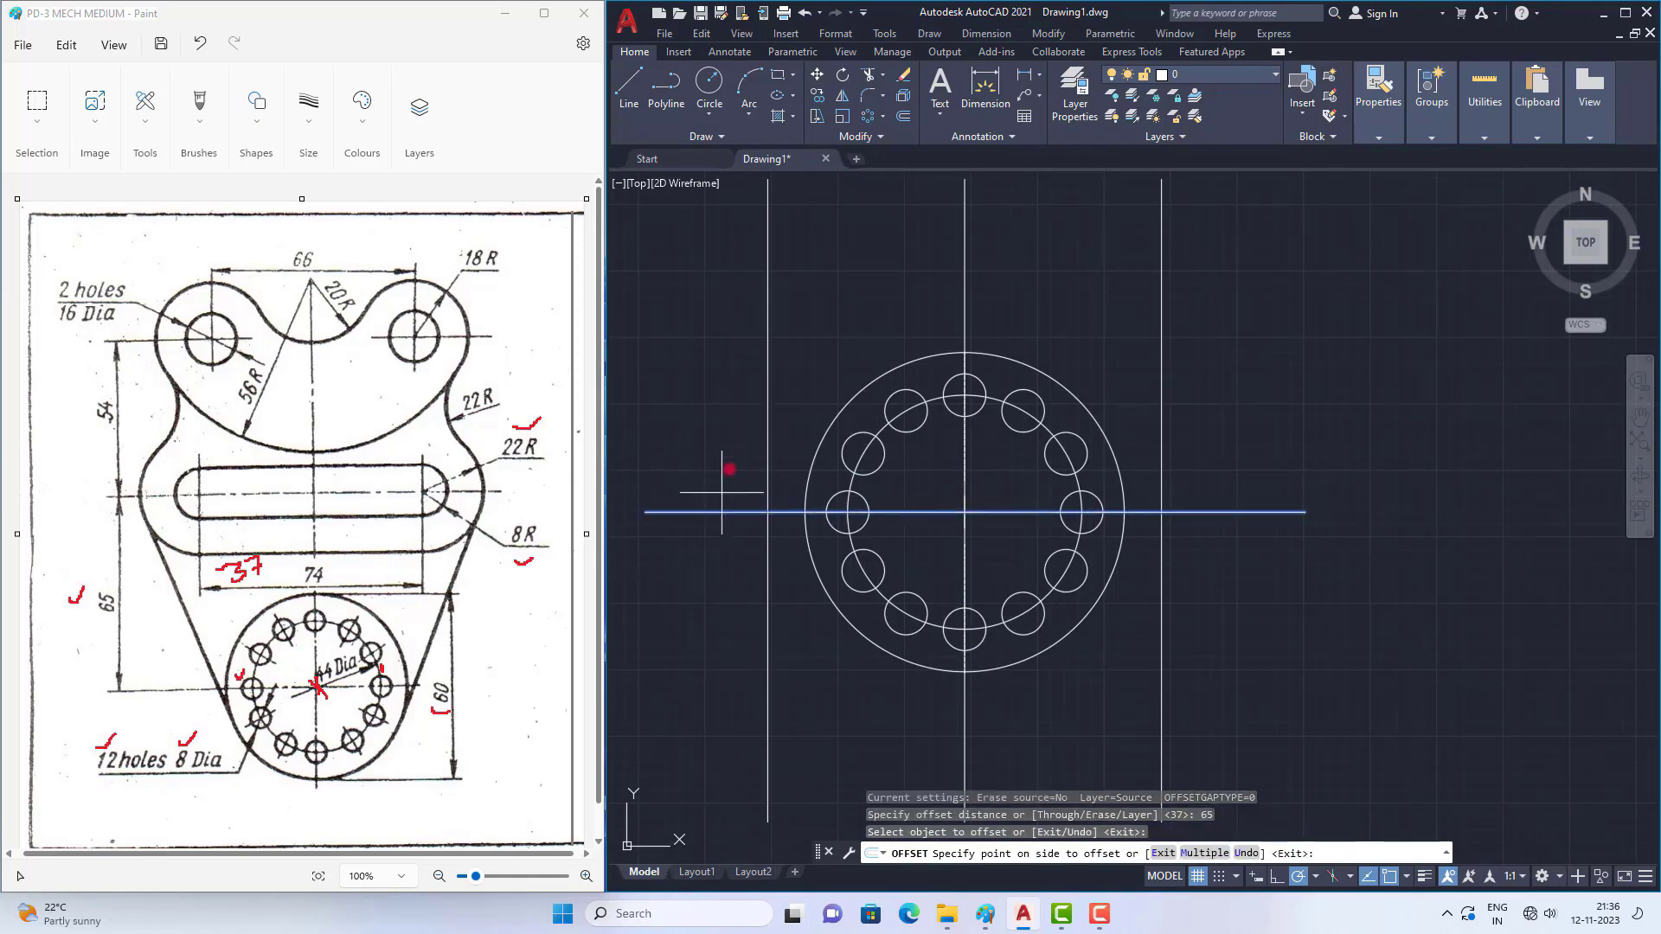
click(722, 280)
scroll(781, 450, down, 2)
scroll(779, 339, up, 2)
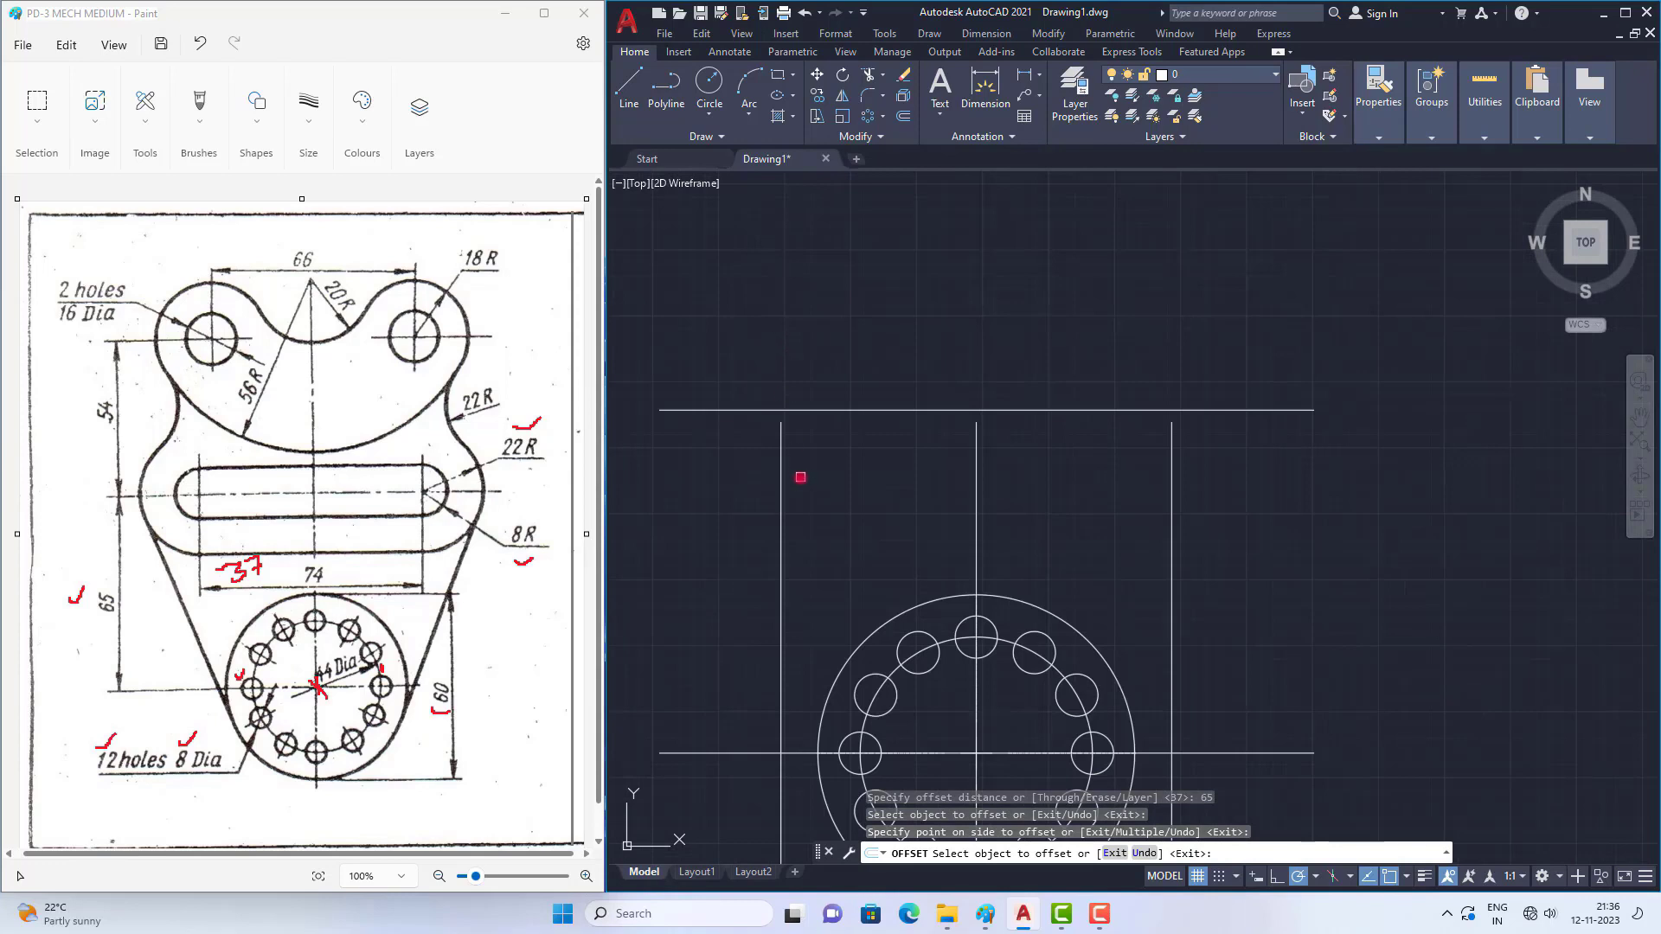
scroll(800, 476, up, 2)
key(Escape)
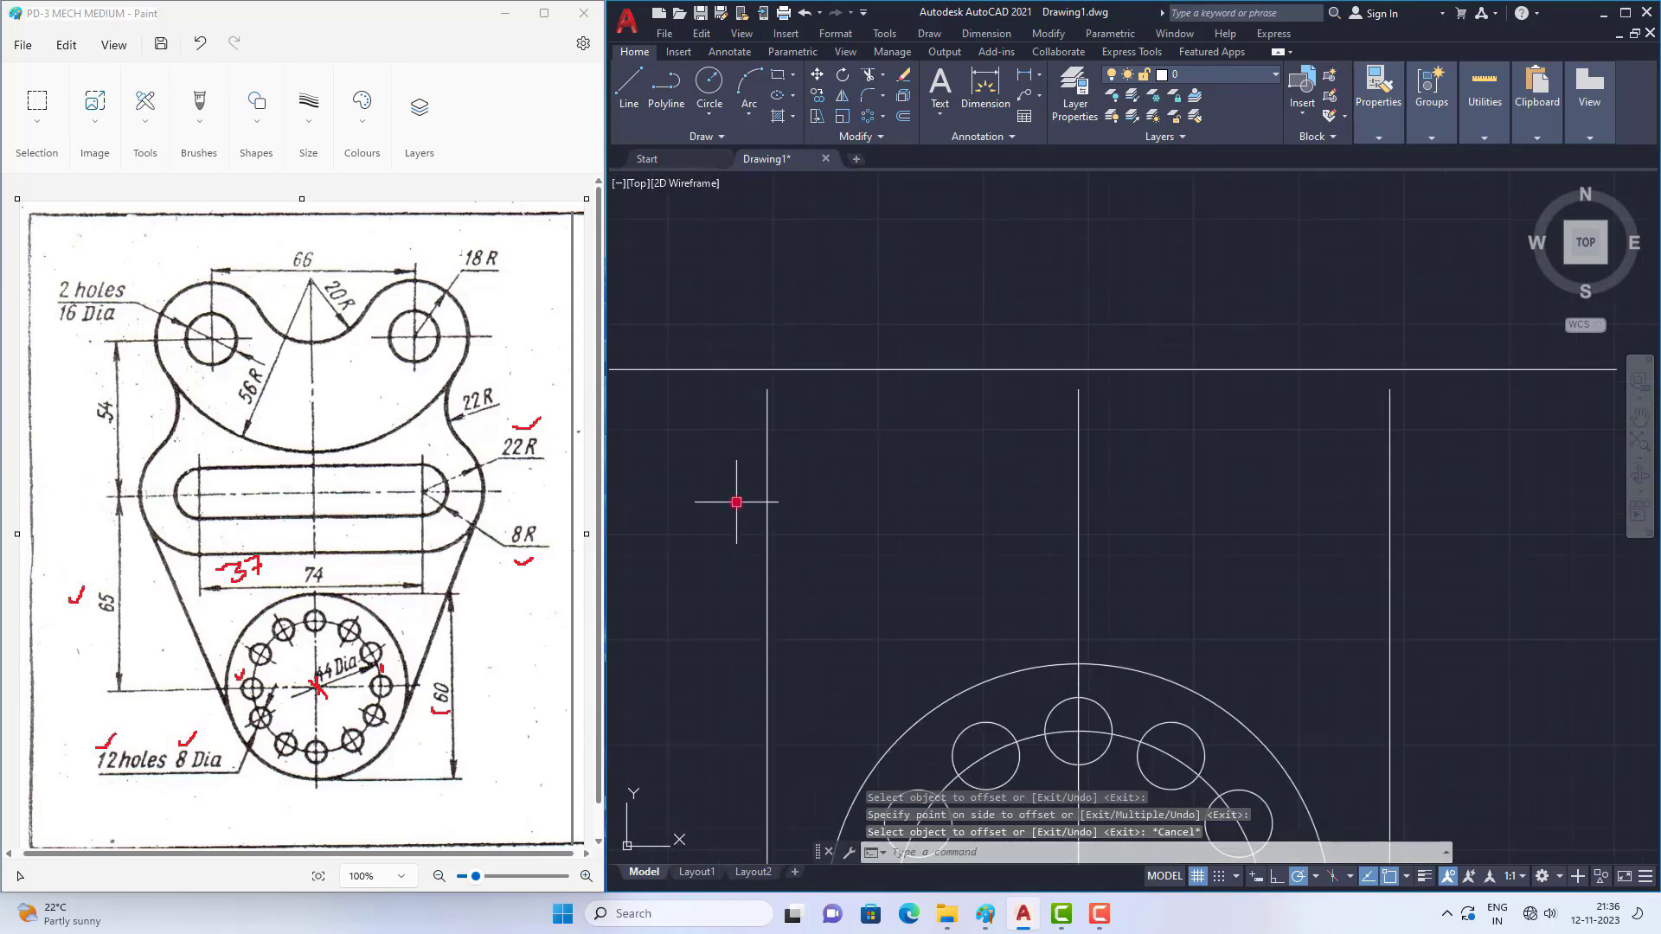
Step: Stretch the upper end of the left vertical construction line past the upper horizontal line
click(767, 484)
click(768, 391)
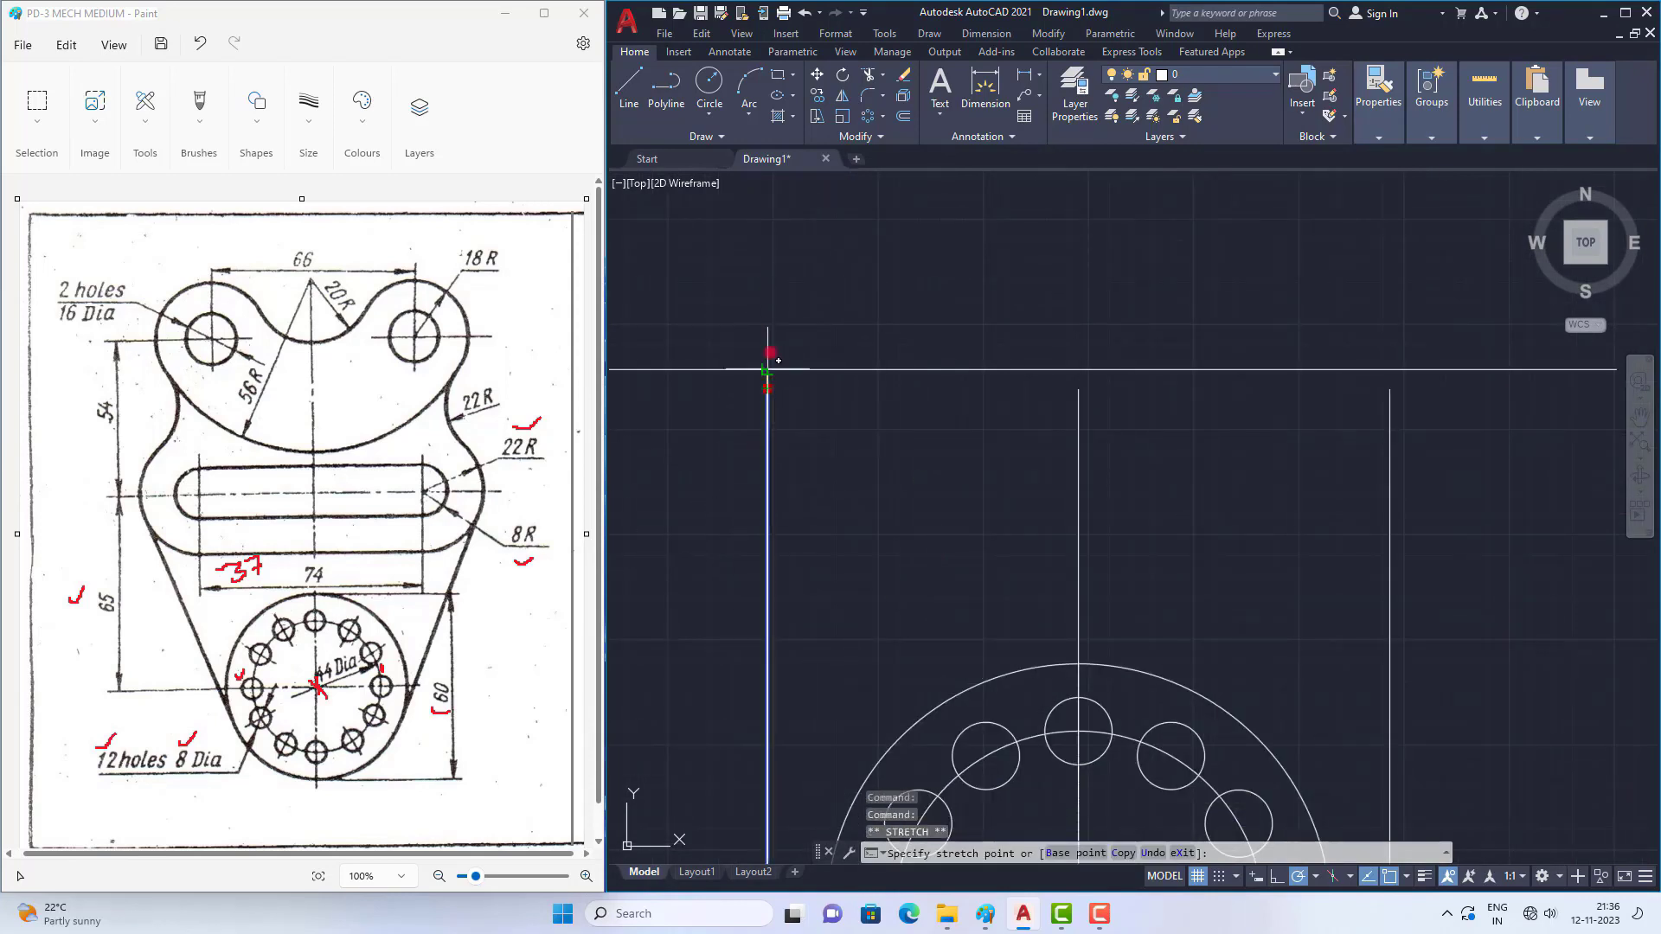
click(768, 291)
text(o)
key(Return)
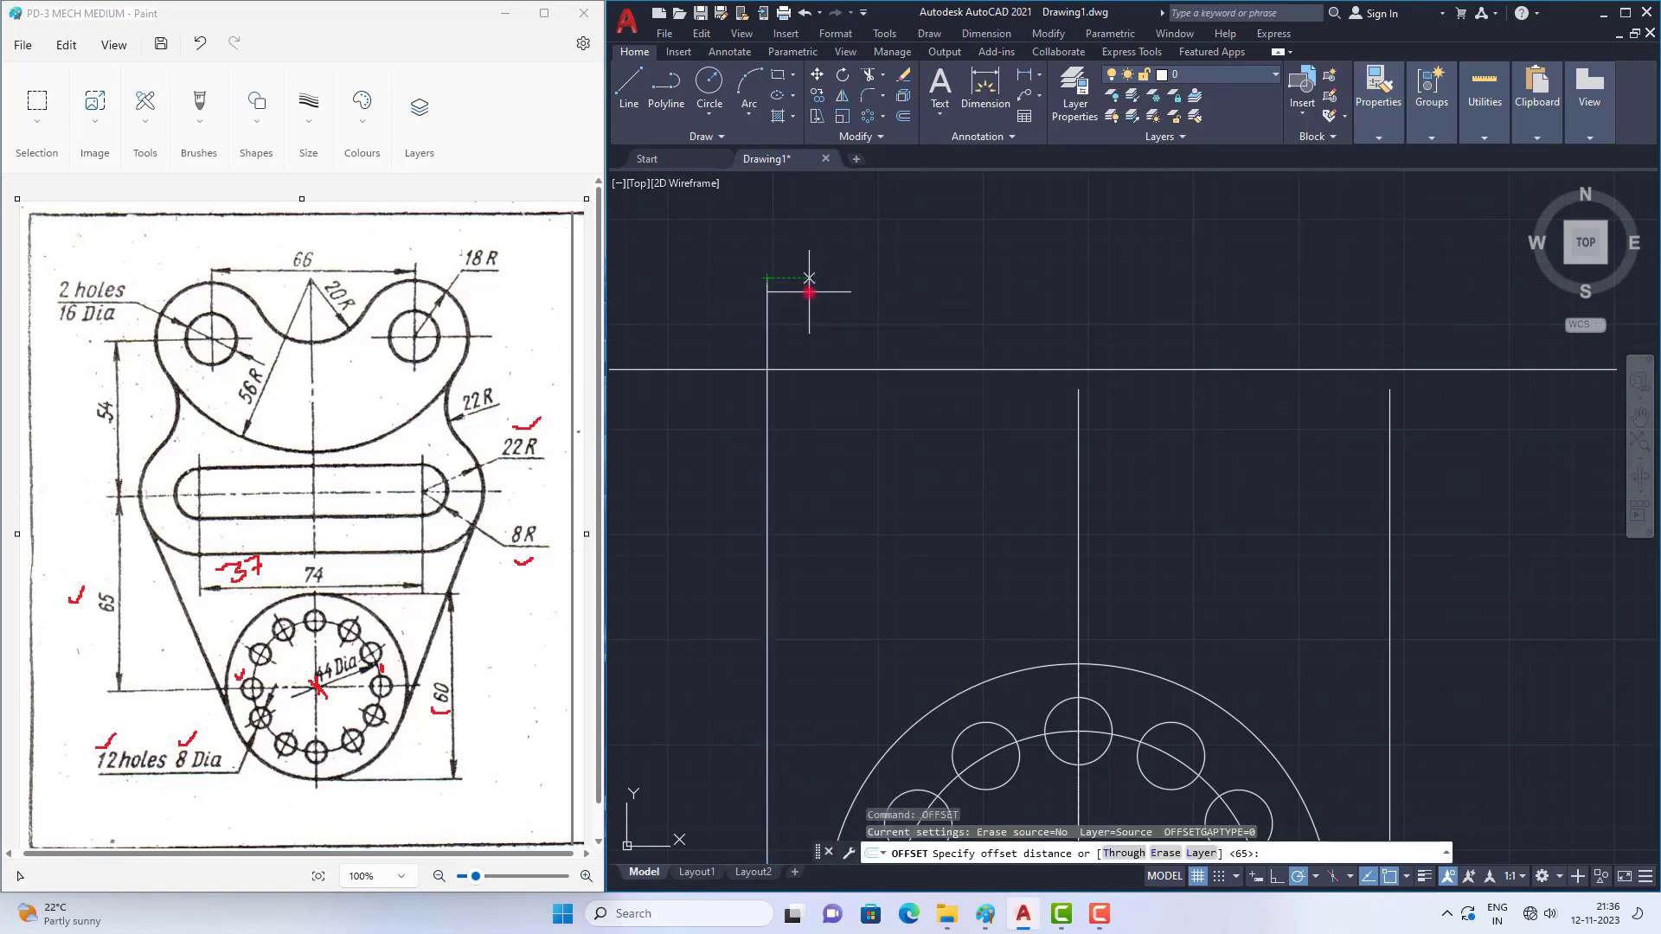
key(Escape)
key(Escape)
Step: Stretch the upper ends of the centre and right vertical lines about 14 mm upward, past the upper horizontal line
scroll(790, 345, down, 2)
click(972, 429)
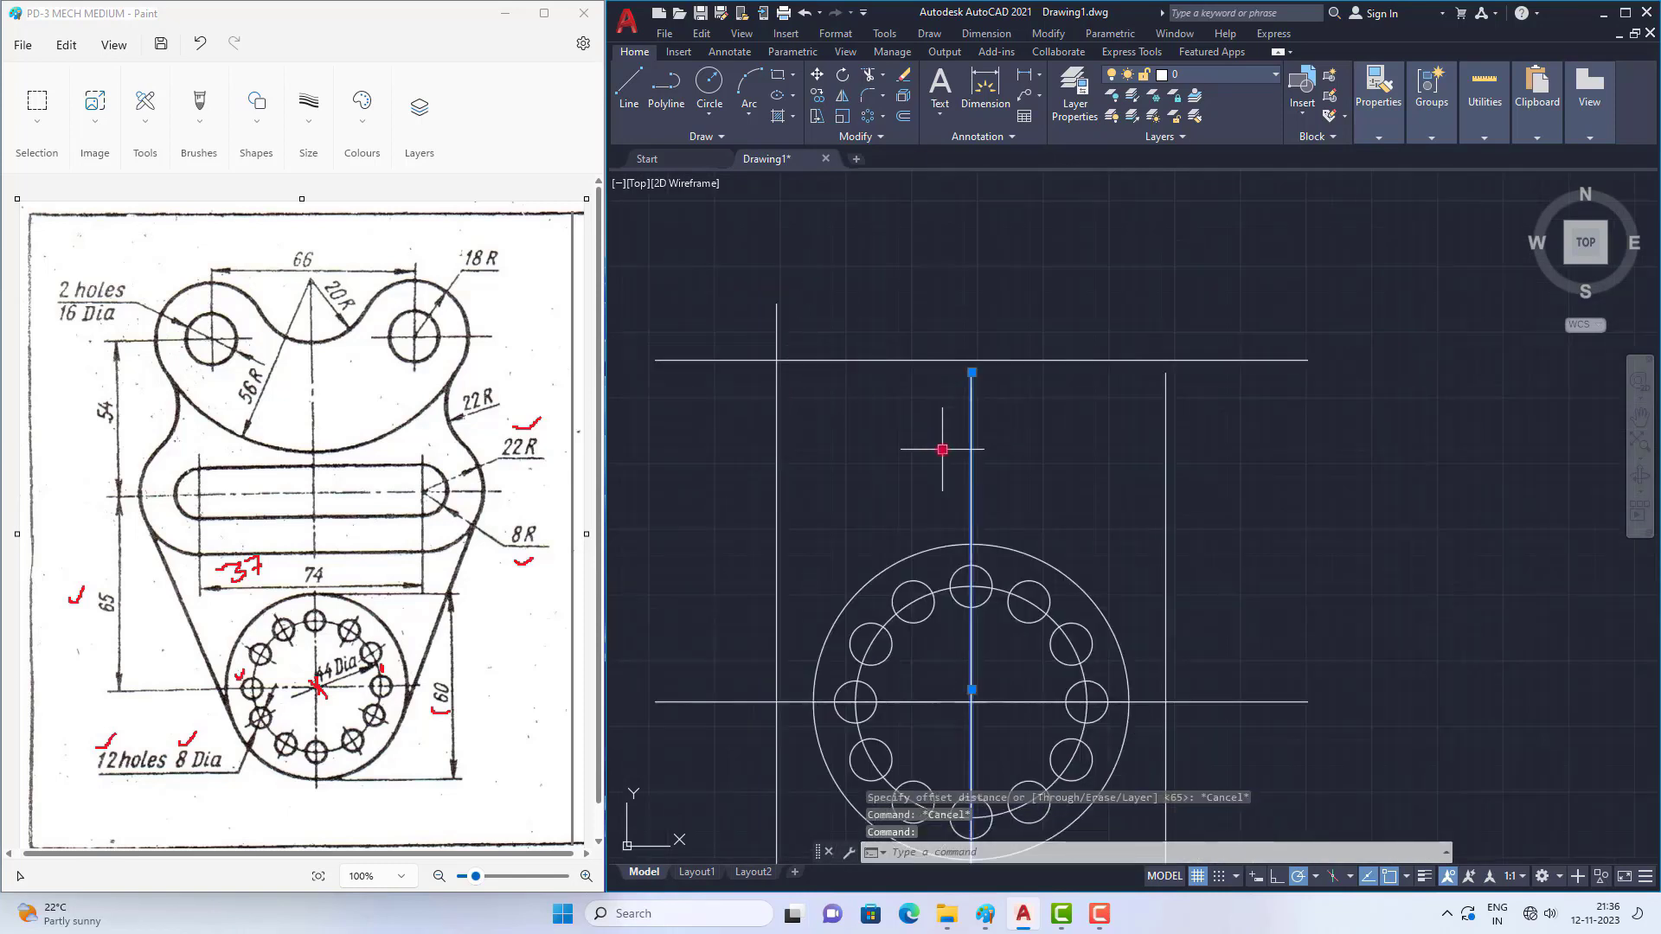
click(972, 372)
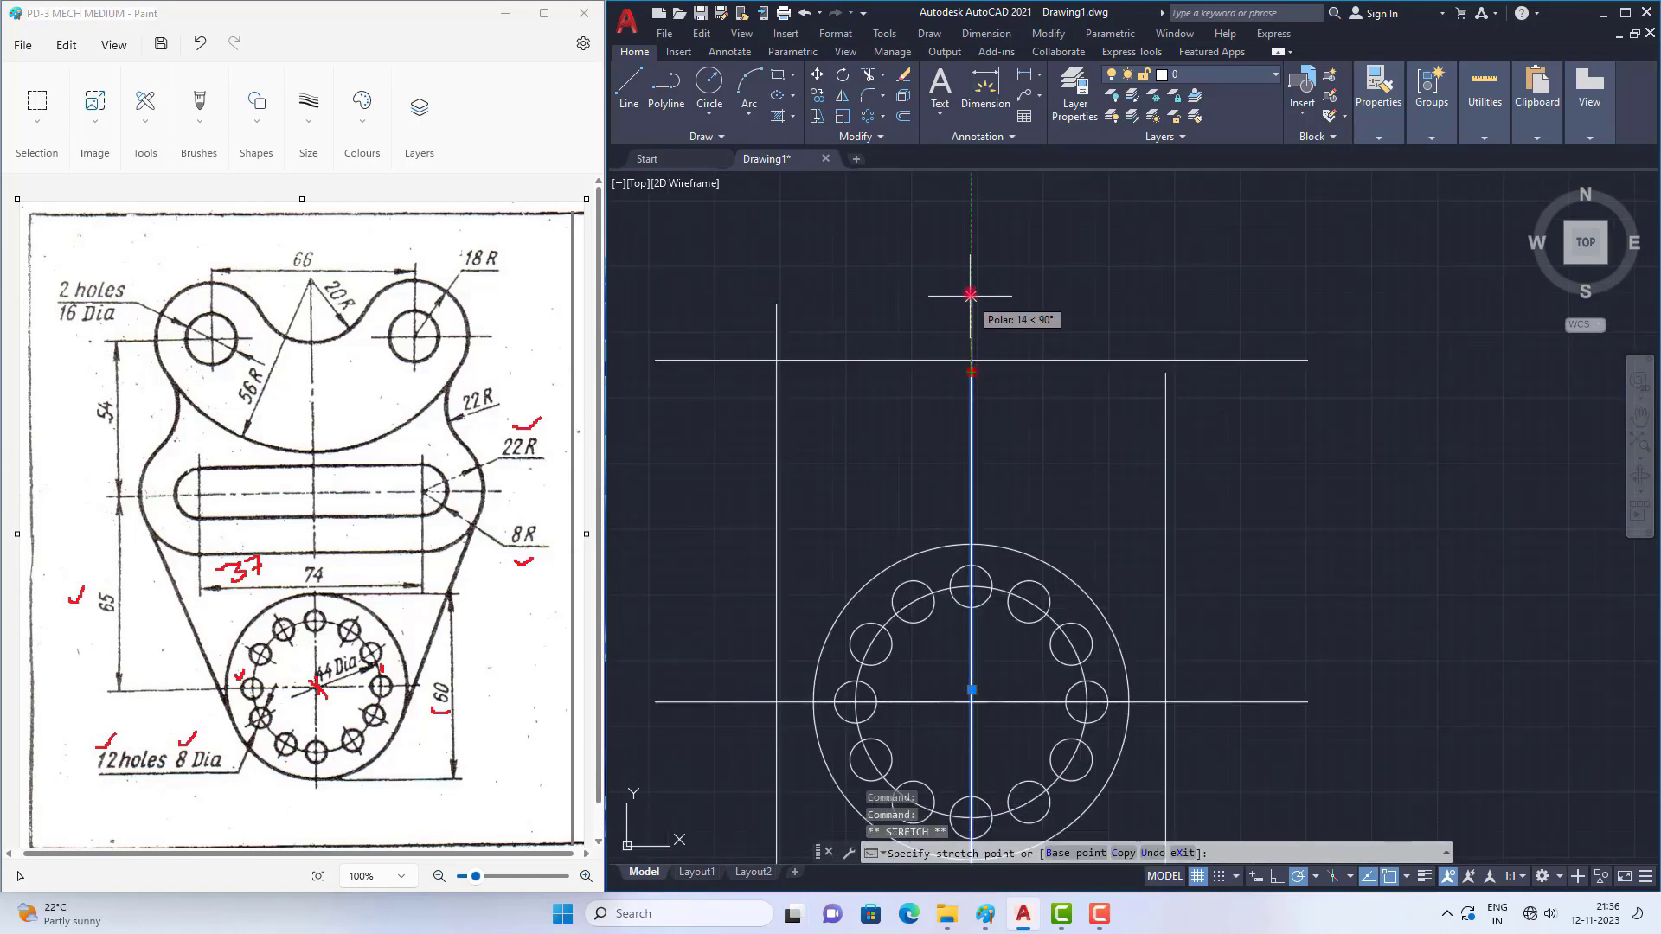
click(970, 295)
key(Escape)
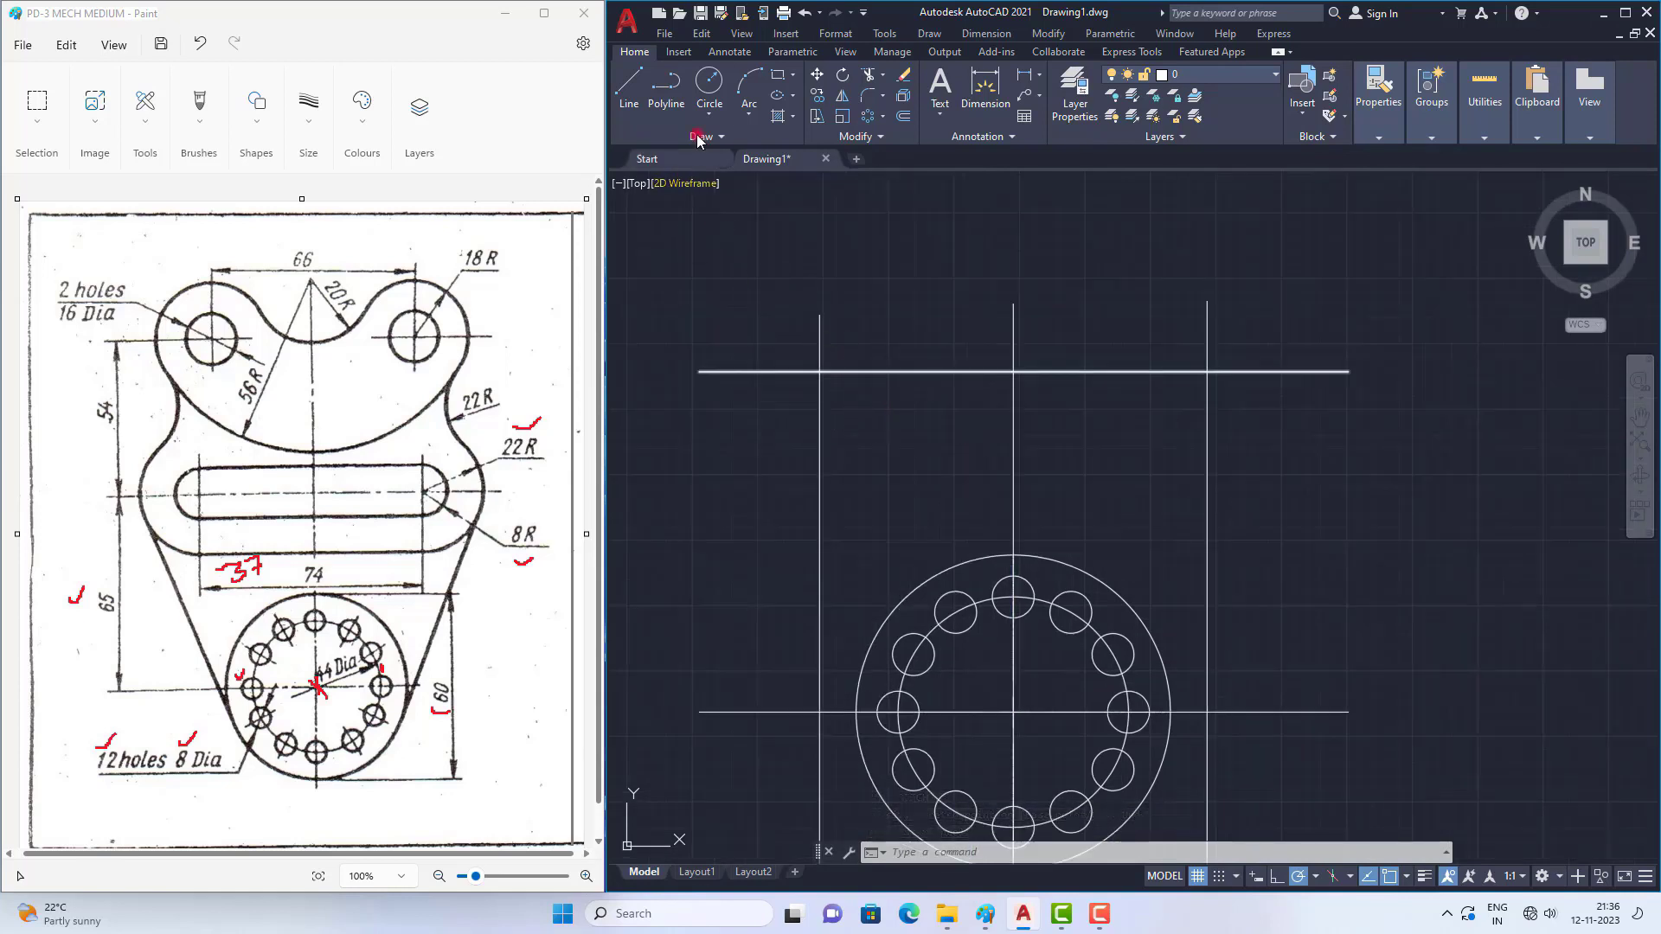
Step: Draw a circle of radius 22 mm centred where the left vertical line crosses the upper horizontal line
click(710, 83)
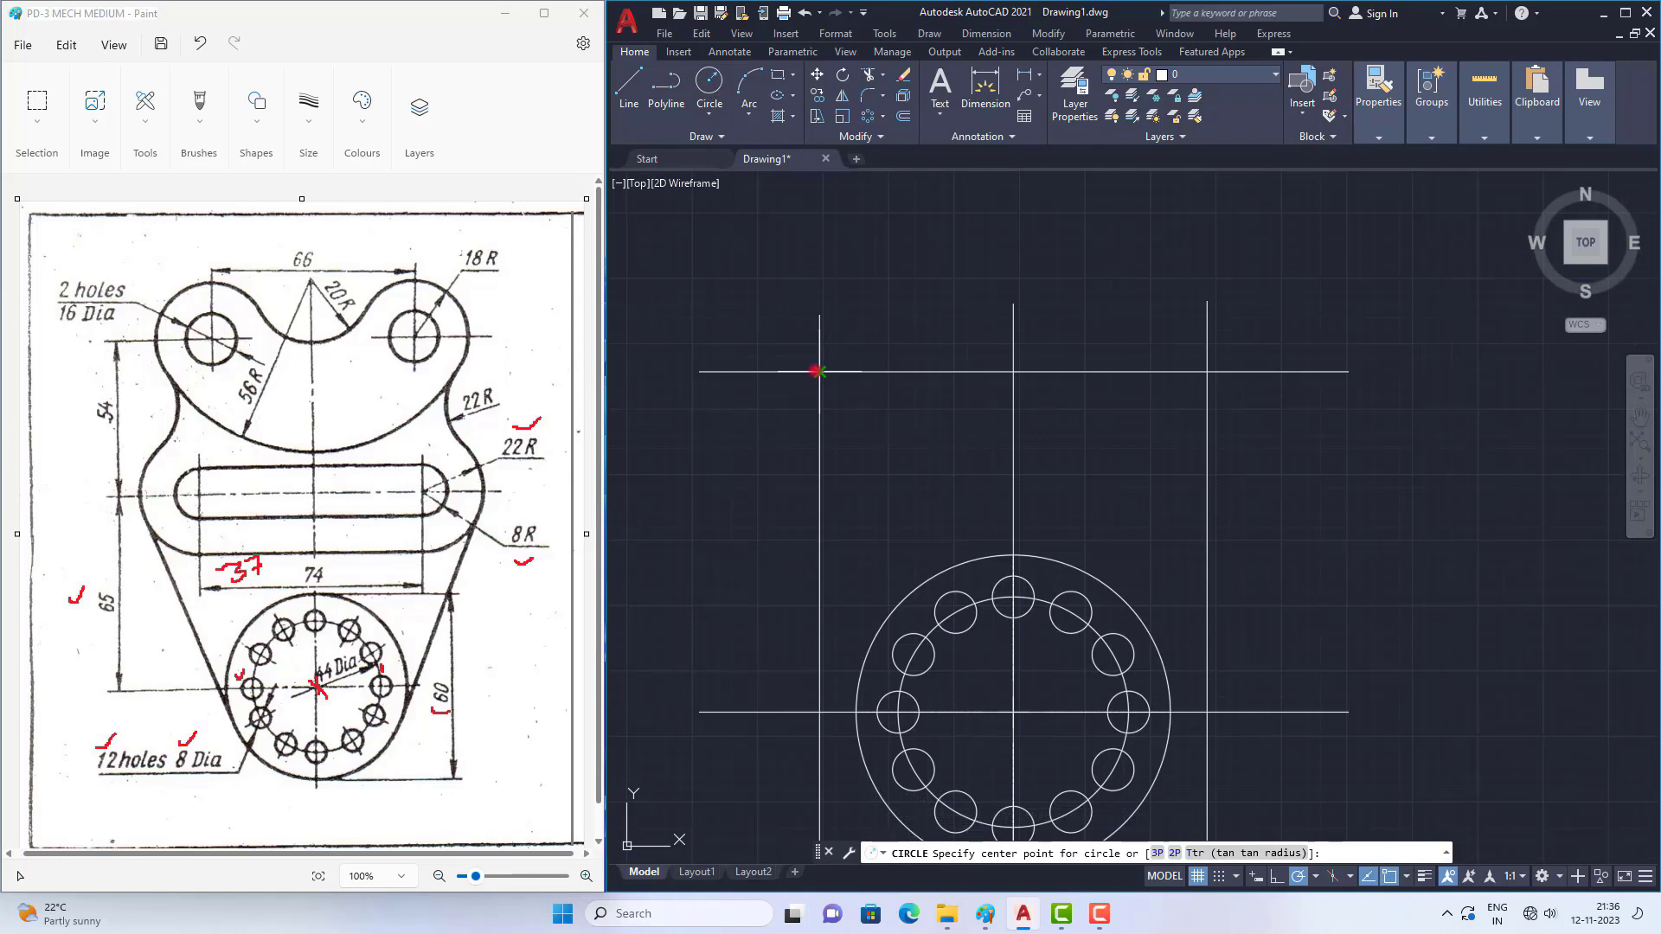
scroll(817, 372, up, 2)
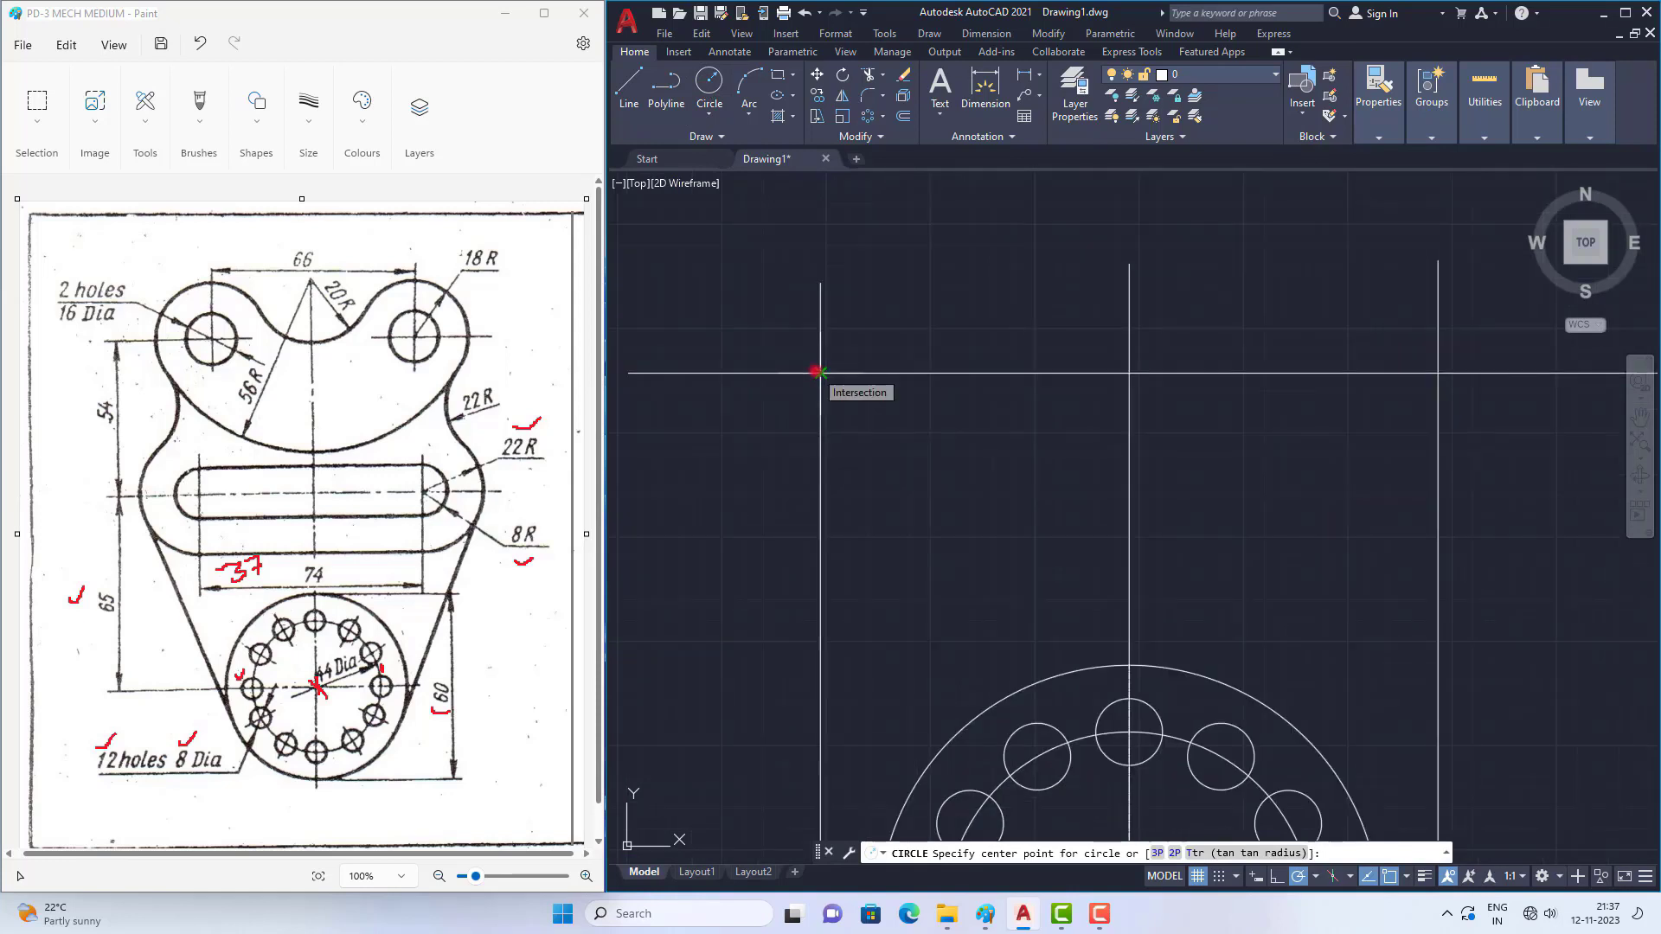
click(817, 372)
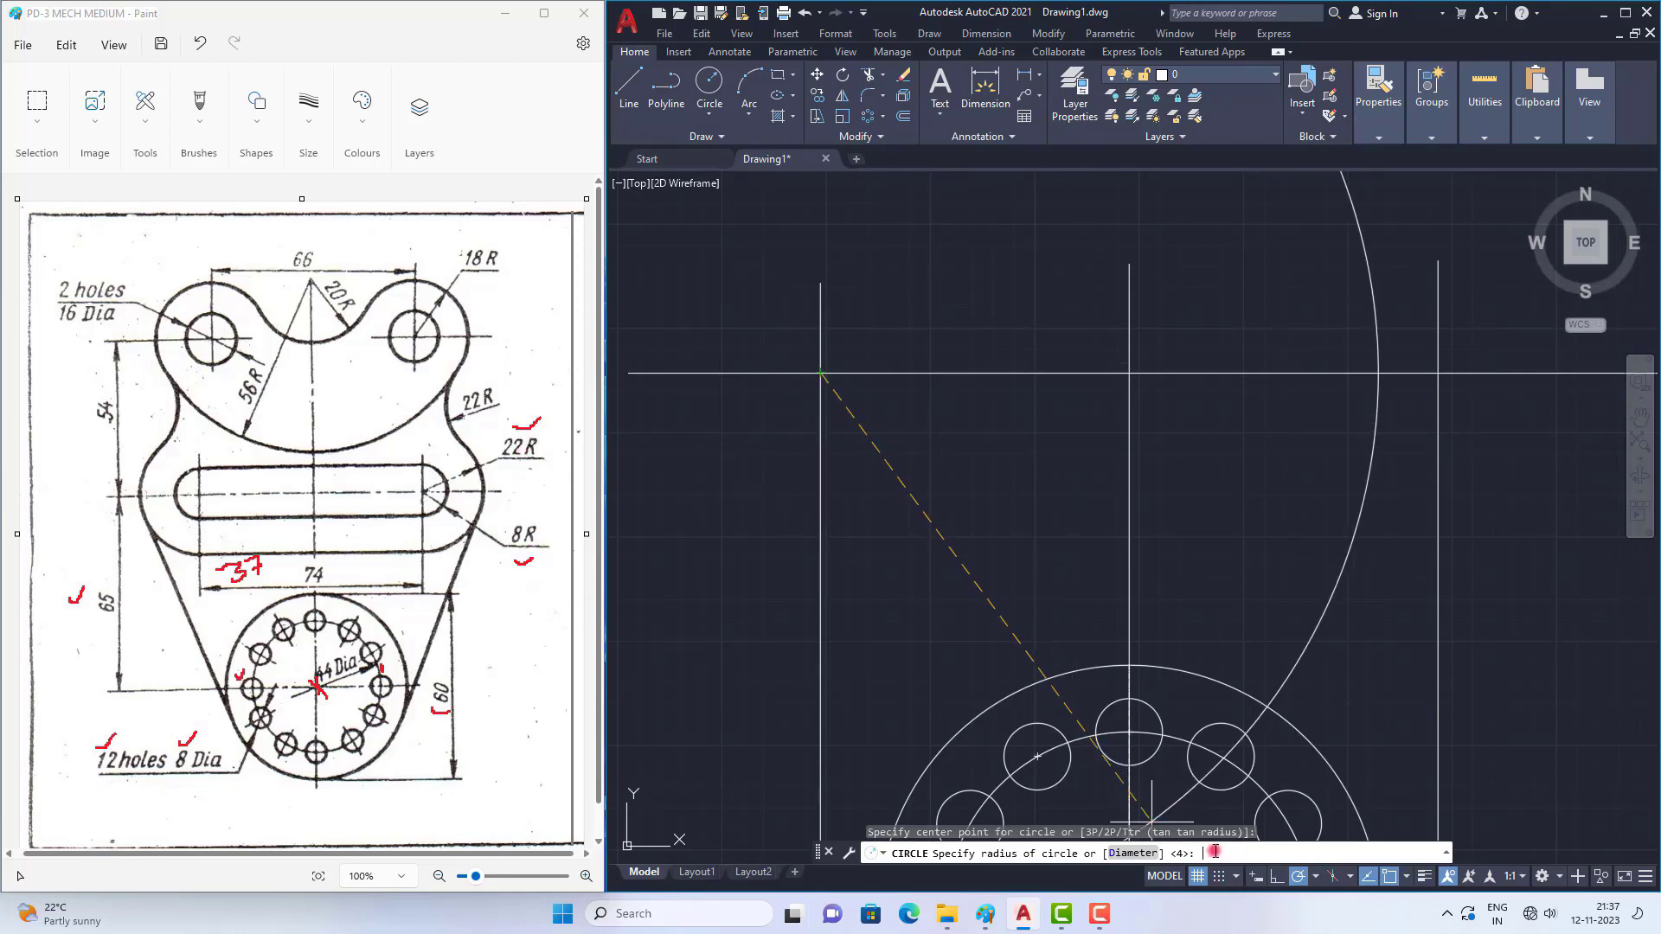
text(22)
key(Return)
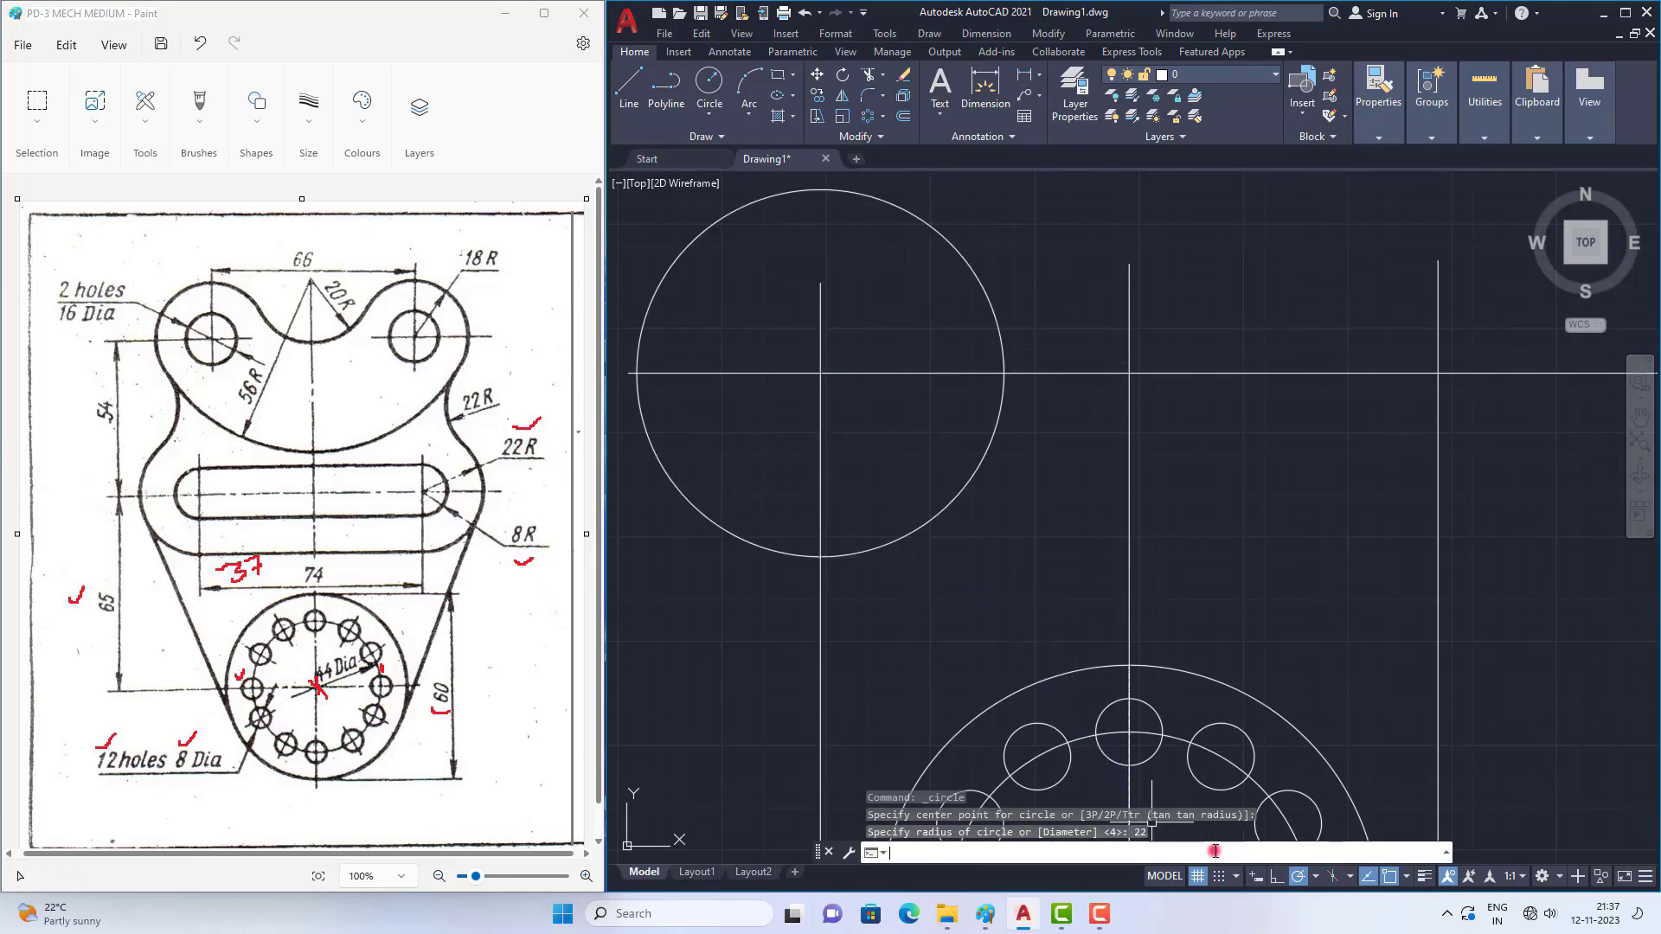
Step: Draw a concentric circle of radius 8 mm inside the left 22 mm radius circle
click(711, 81)
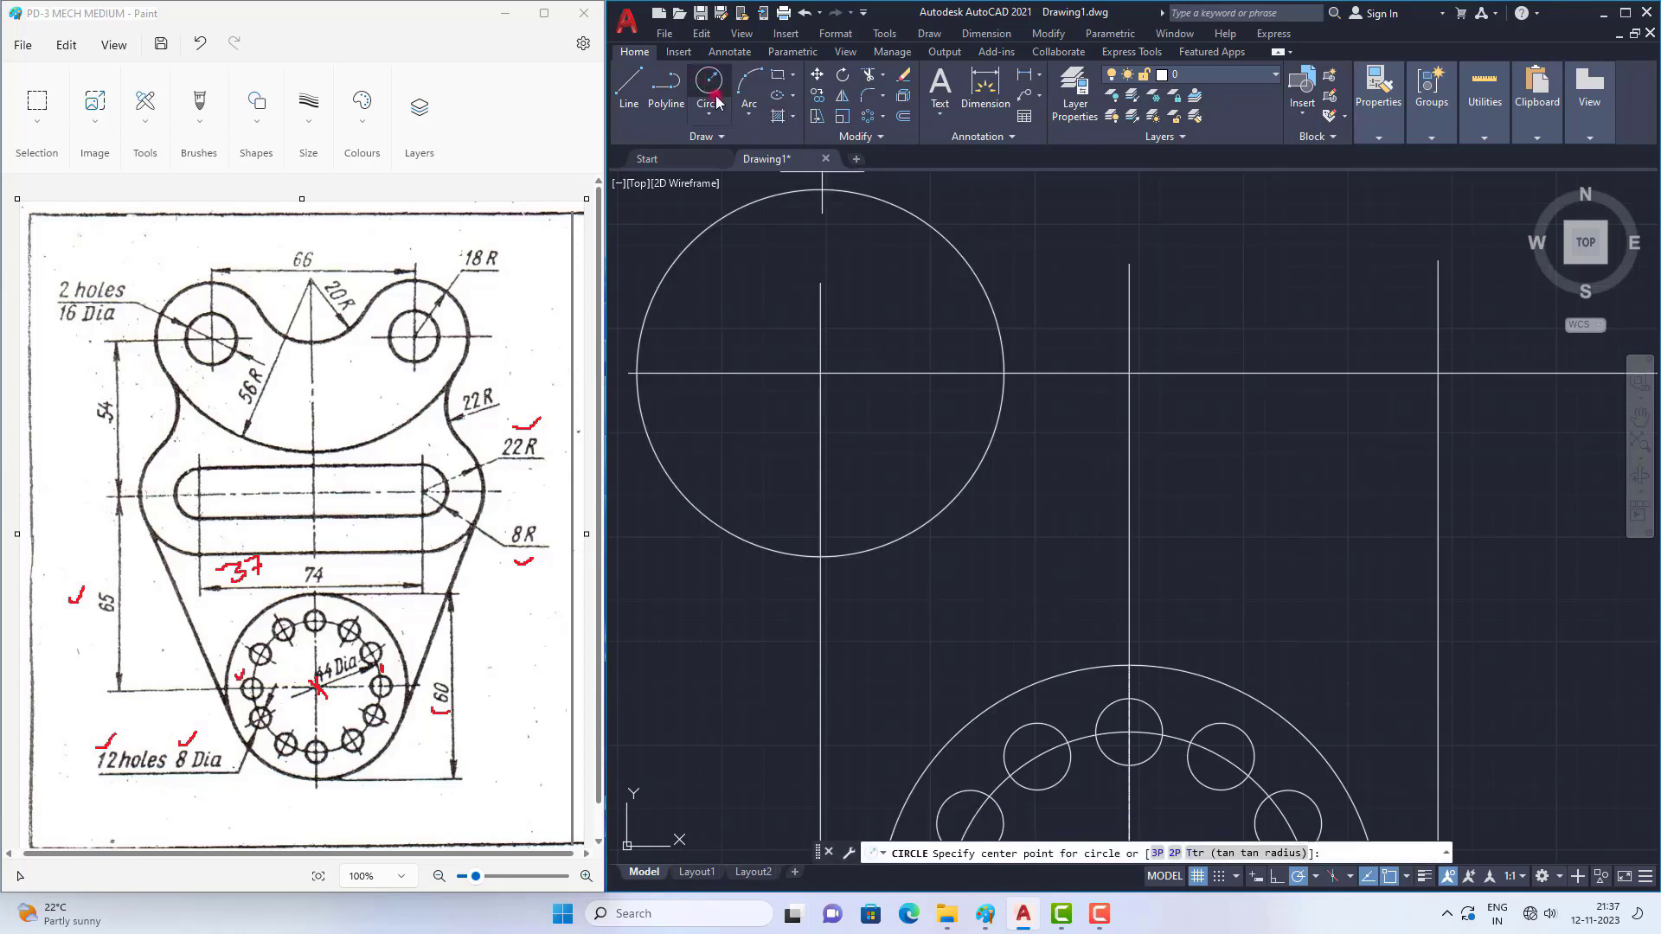
click(820, 374)
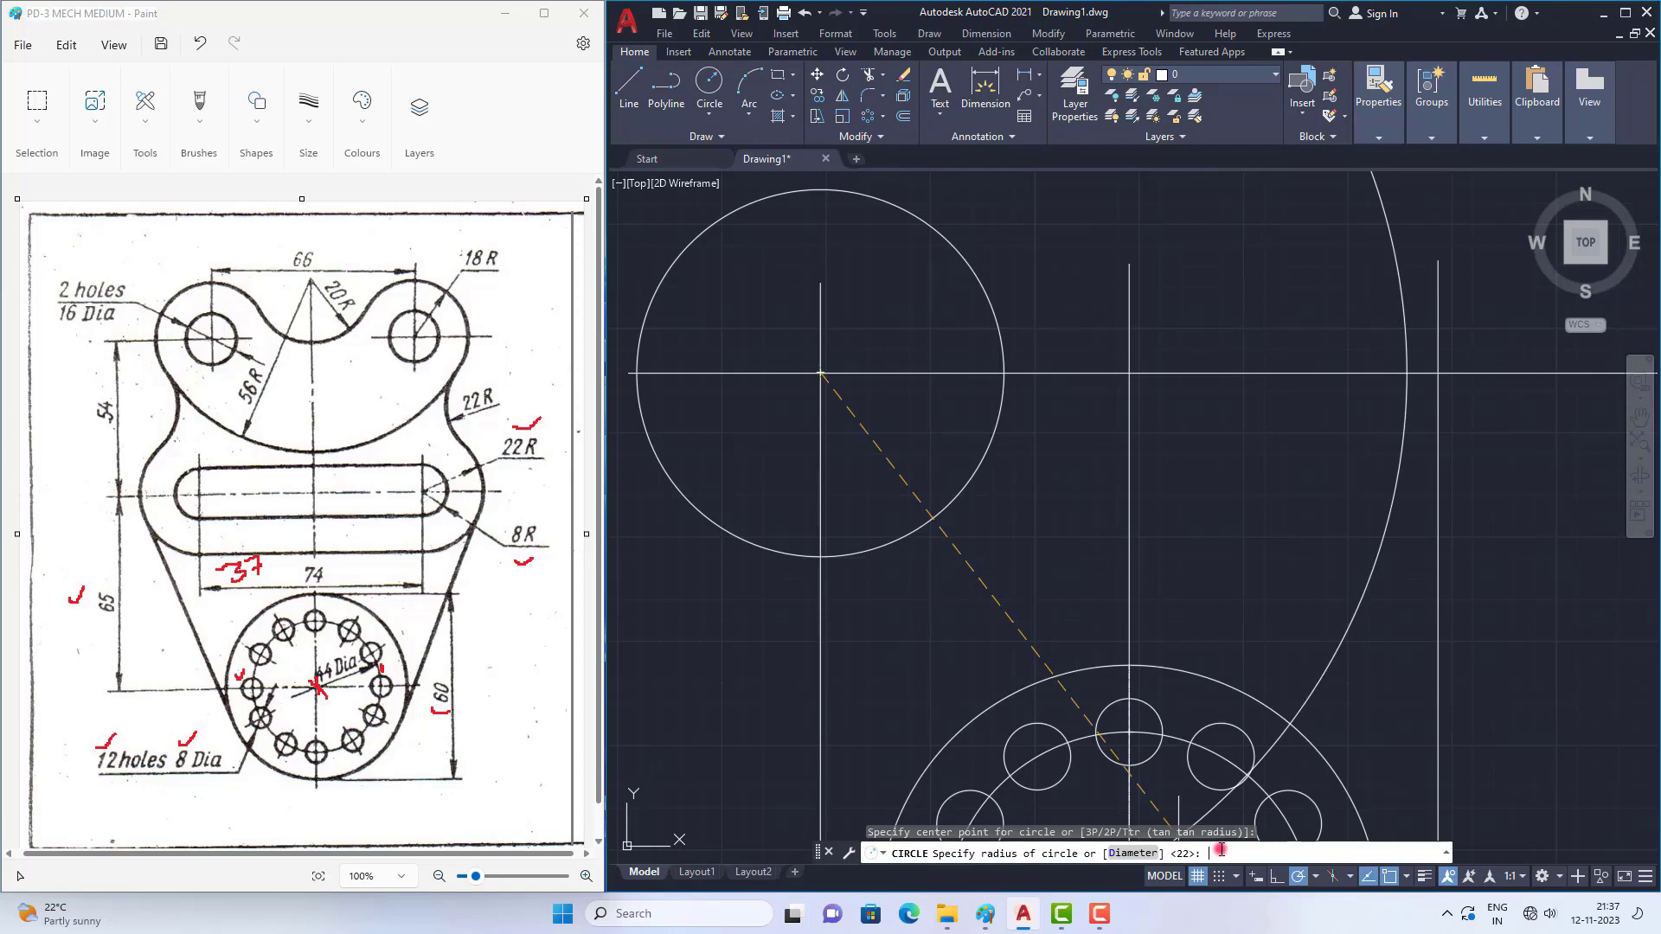
text(8)
key(Return)
scroll(898, 513, down, 2)
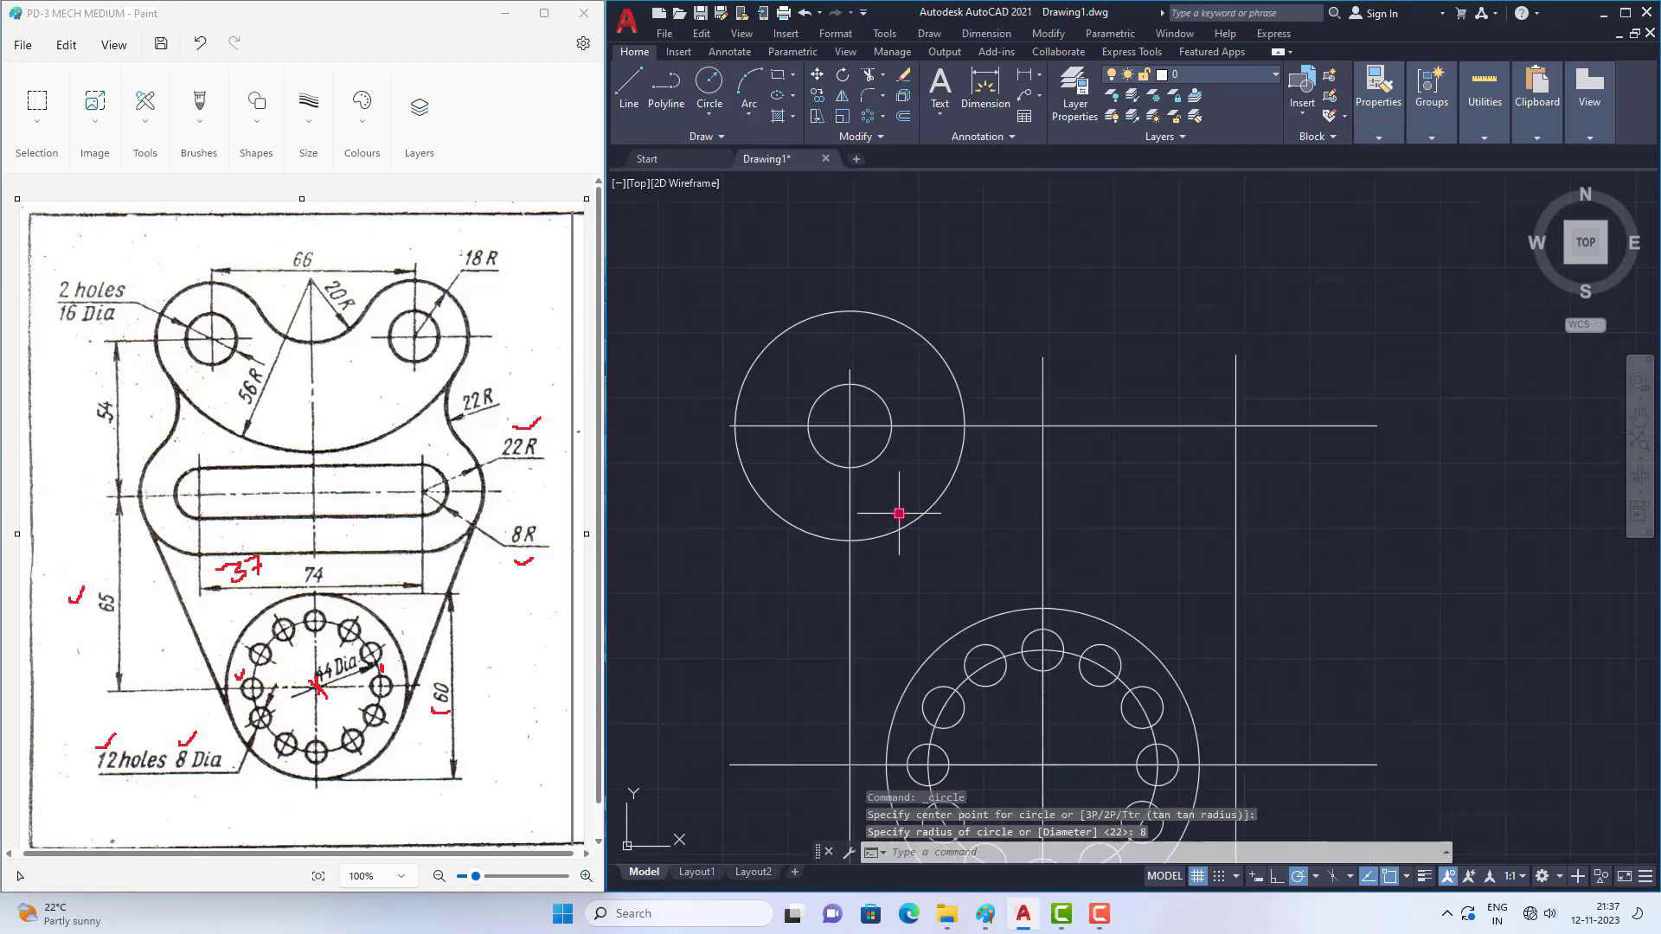
Step: Copy the left 22 mm and 8 mm radius circles from their centre to the intersection of the right vertical and upper horizontal lines
scroll(900, 510, down, 2)
scroll(894, 519, up, 3)
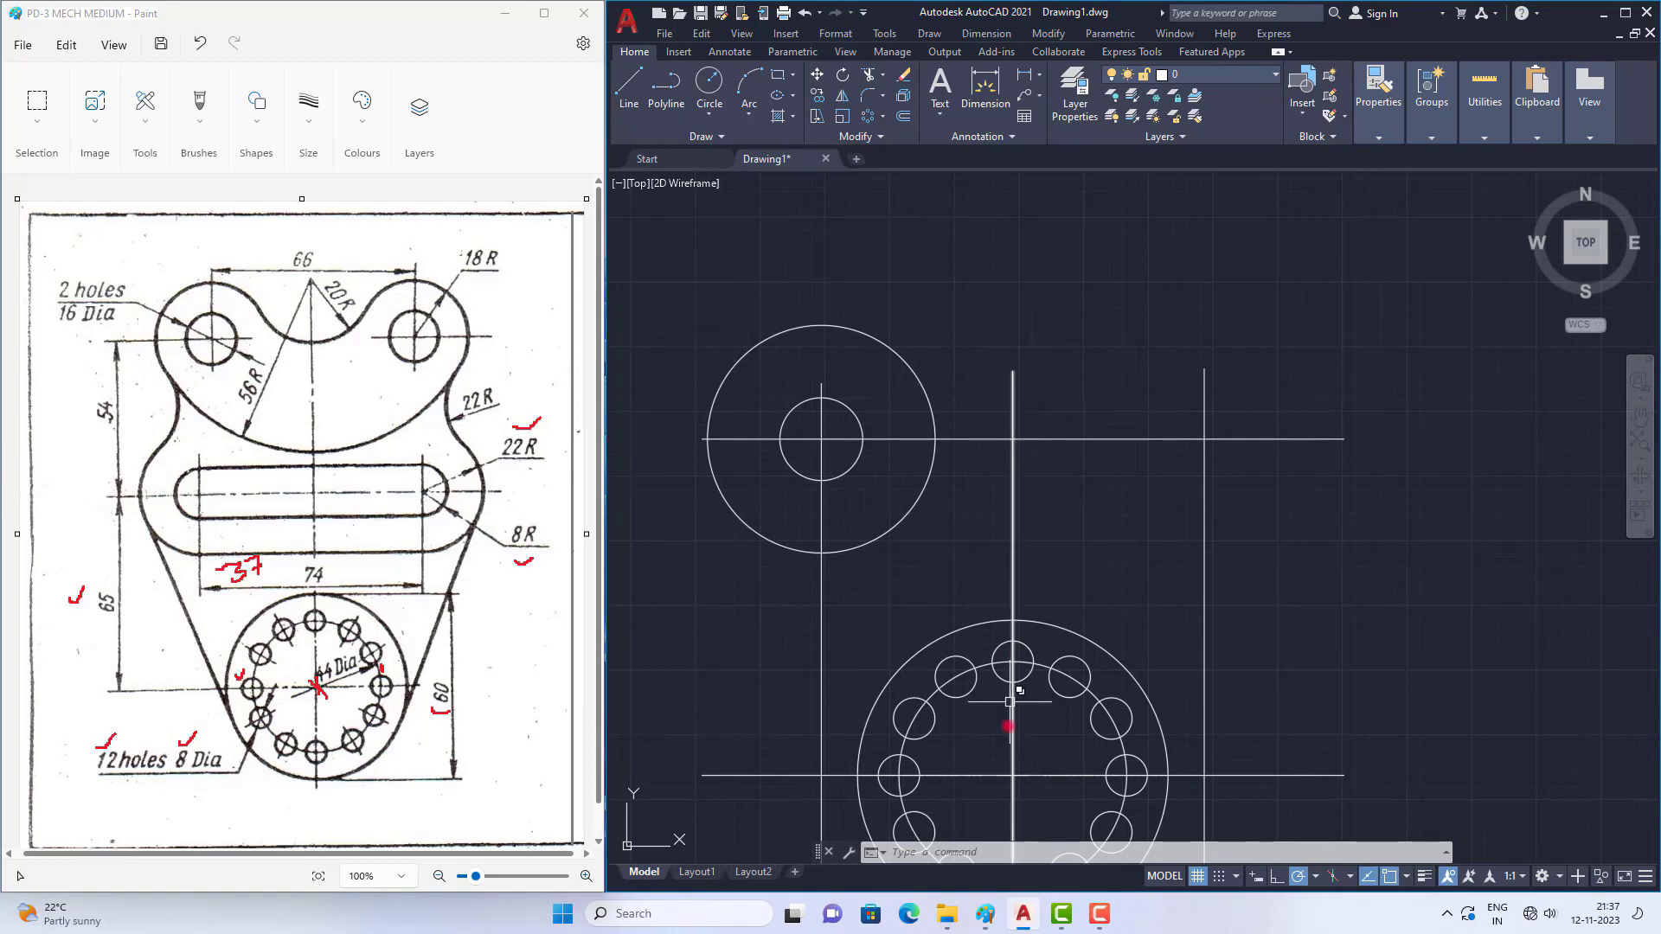
scroll(1068, 480, down, 1)
scroll(943, 620, up, 1)
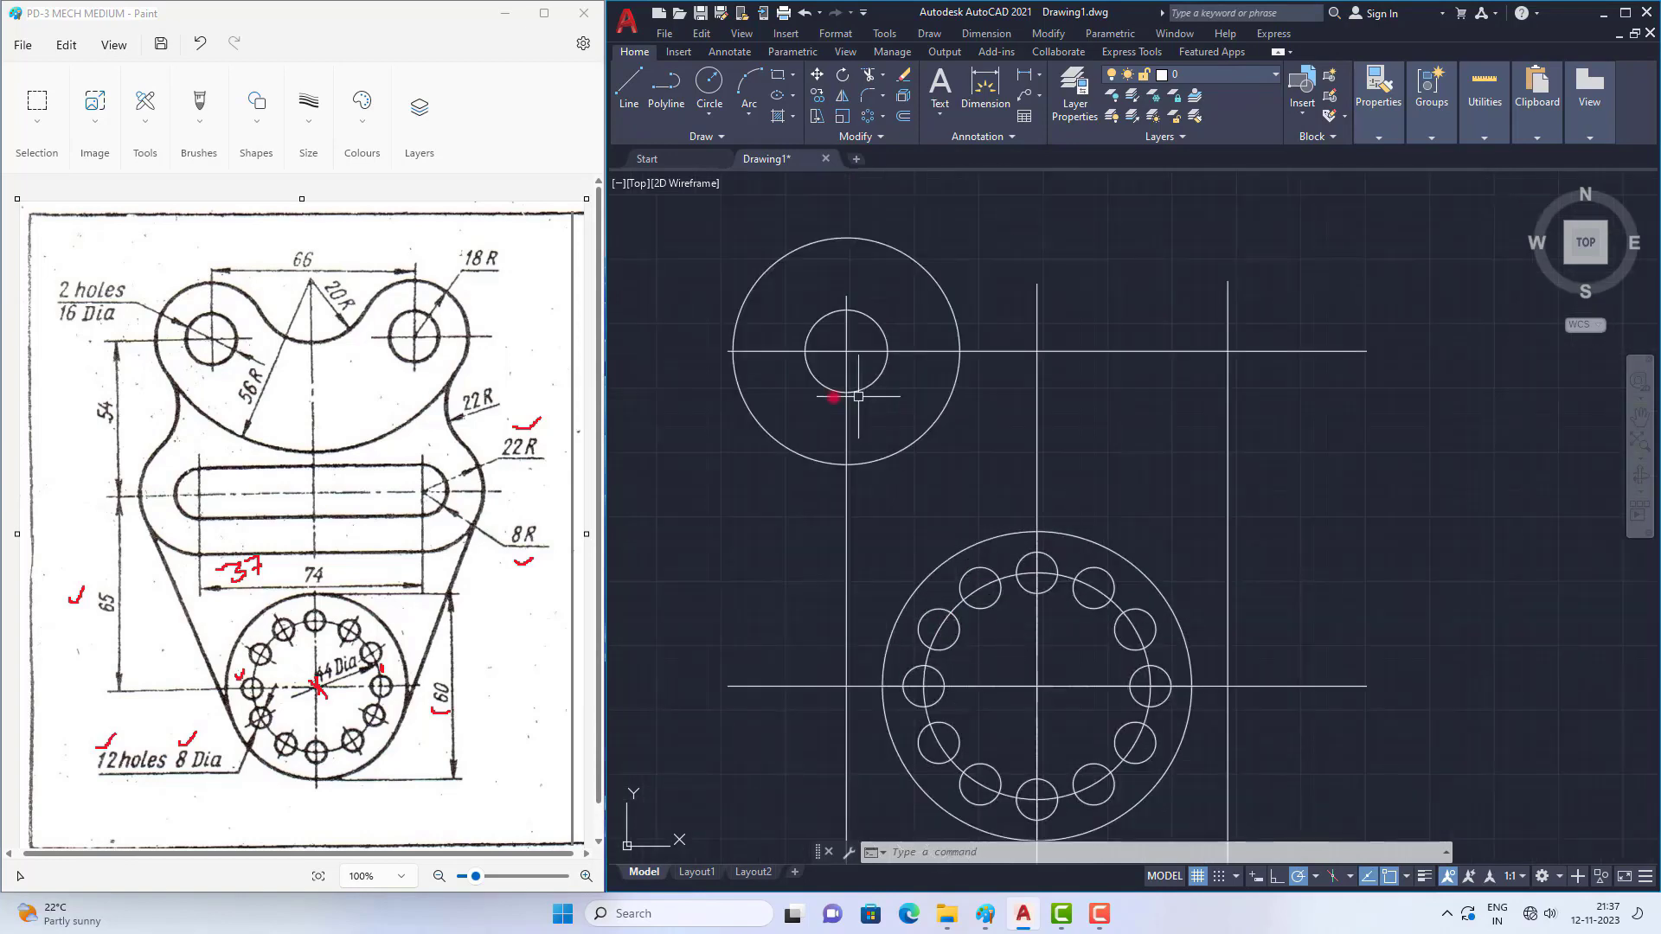
click(919, 854)
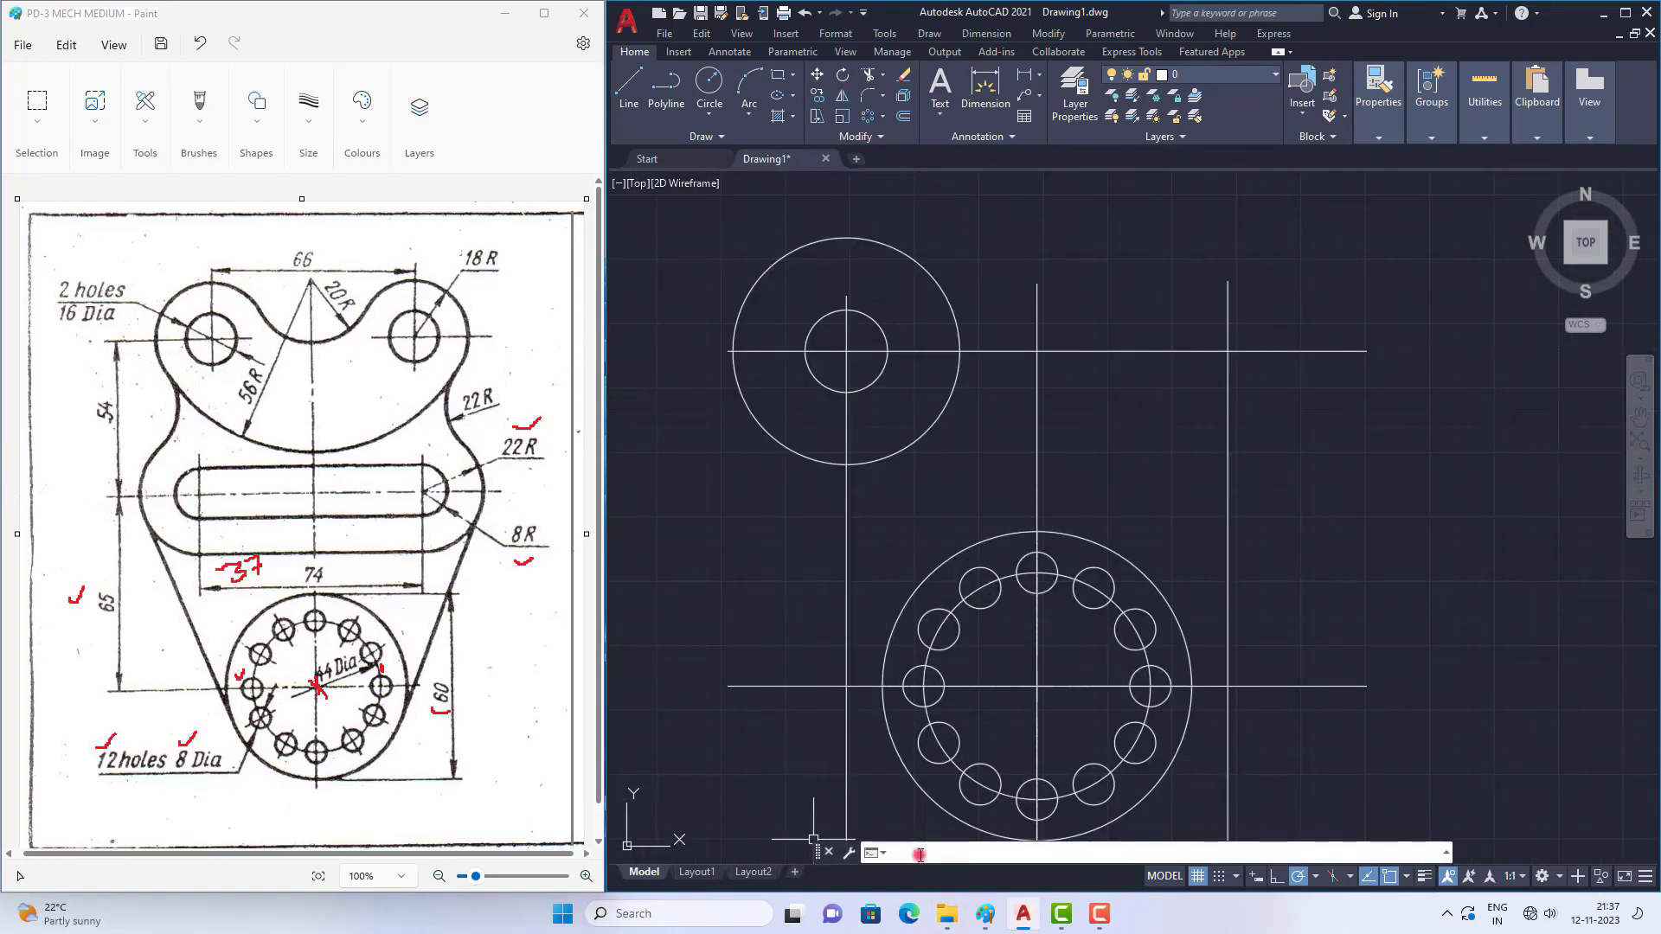
text(co)
key(Return)
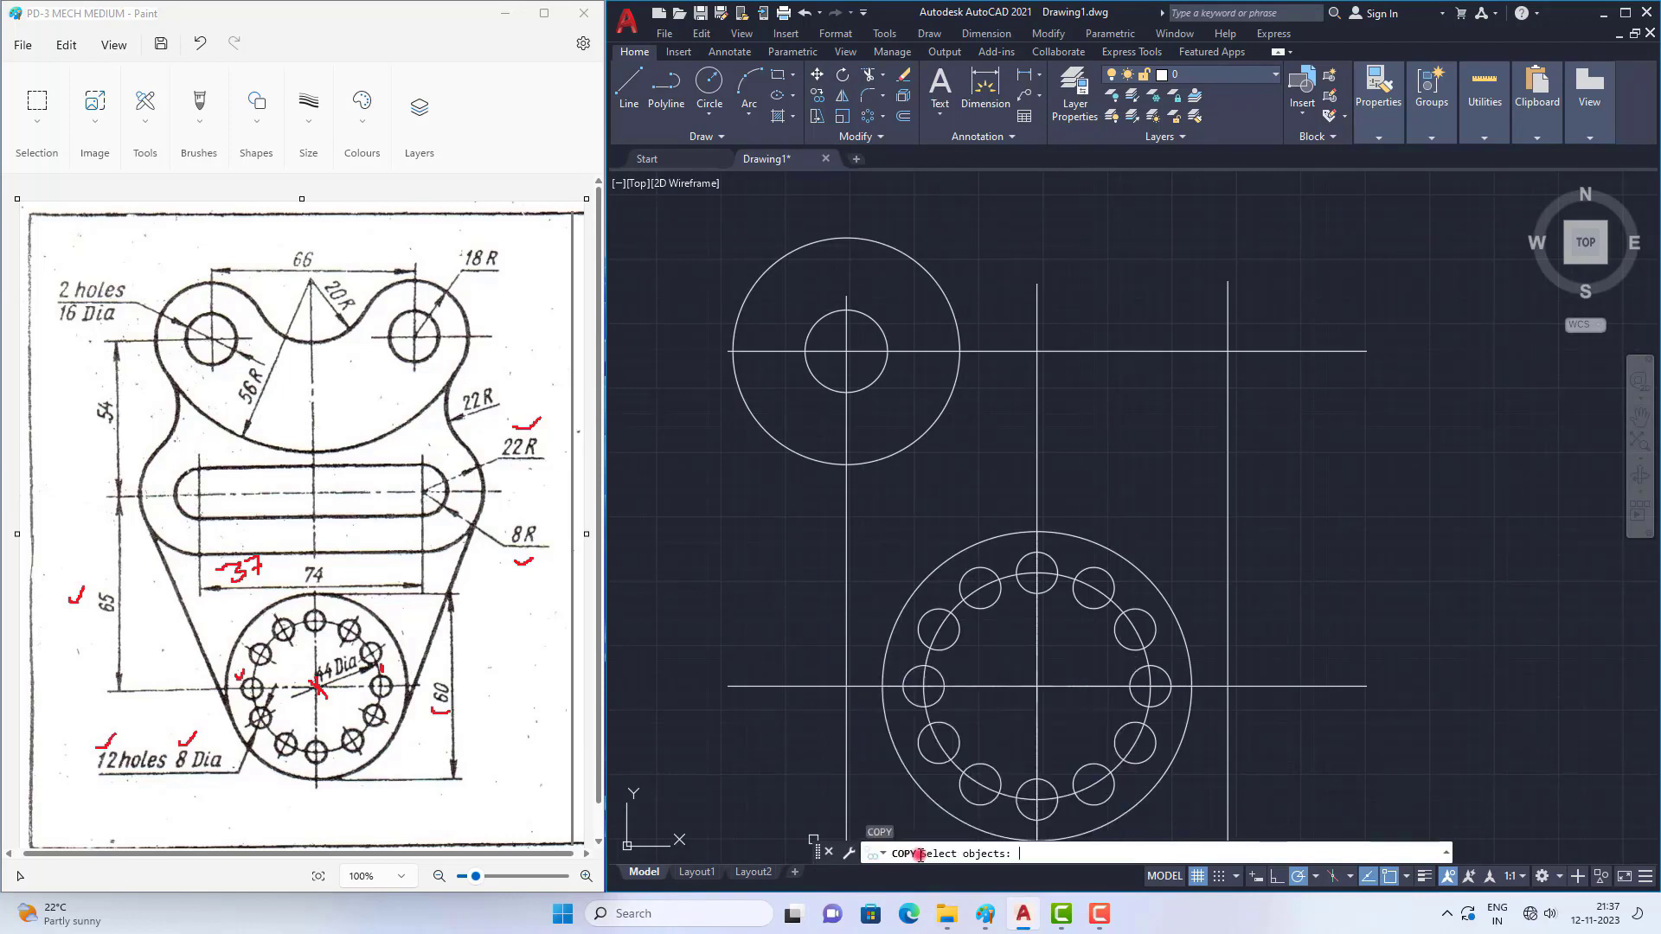
drag(754, 242, 857, 381)
drag(938, 461, 858, 371)
key(Return)
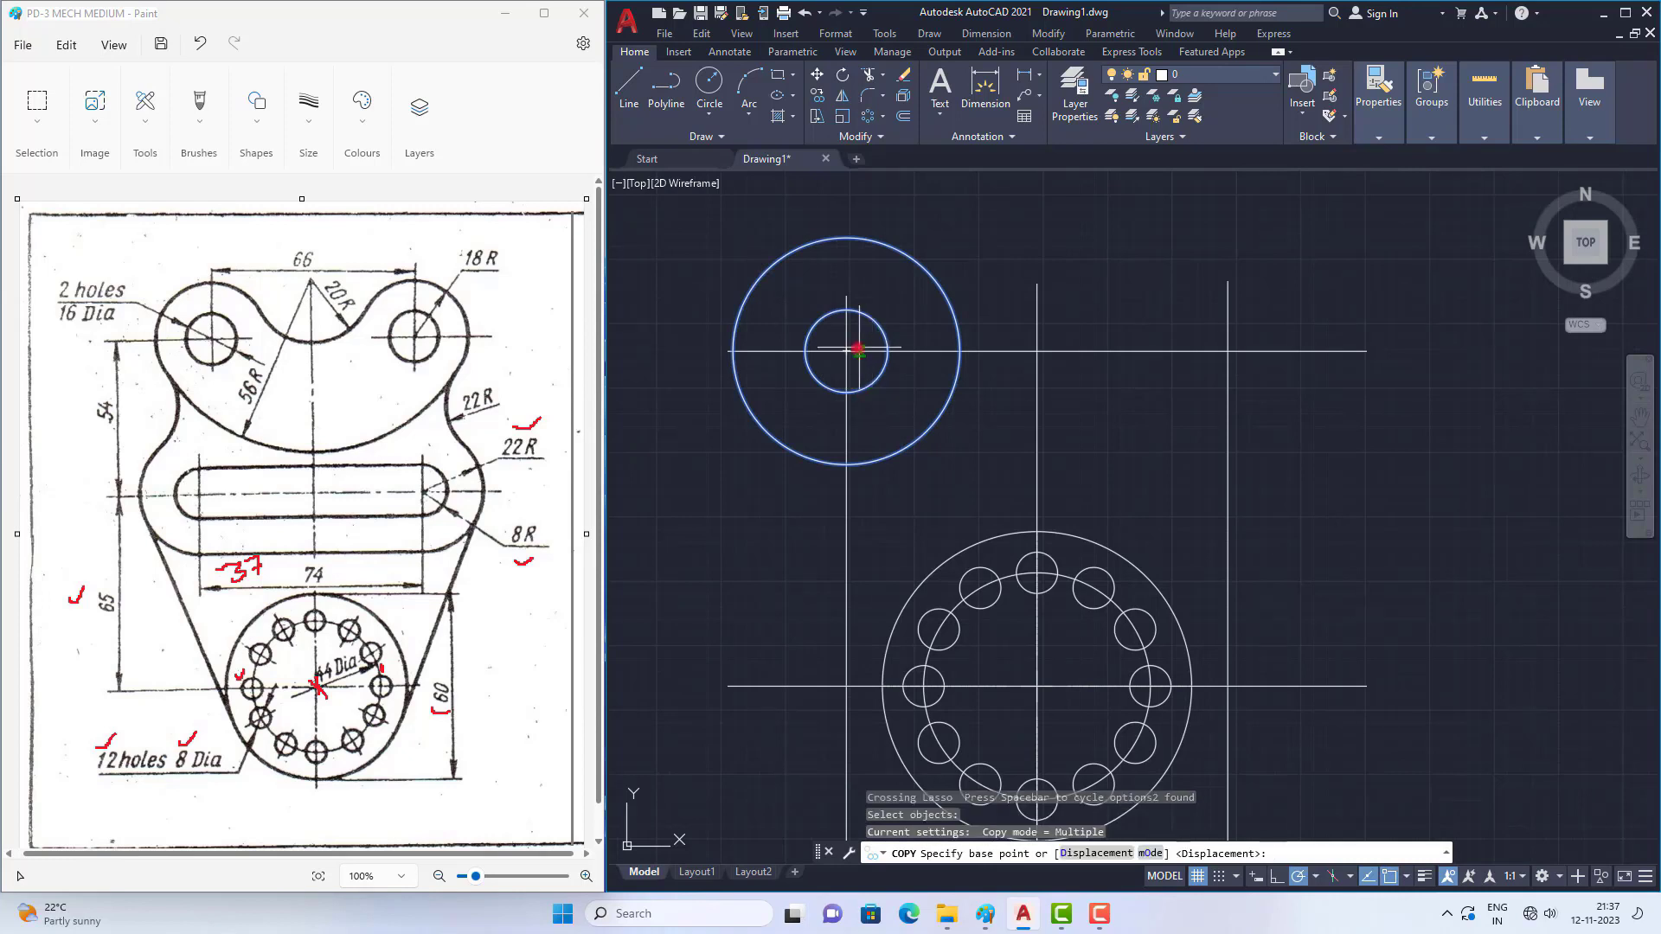
click(844, 351)
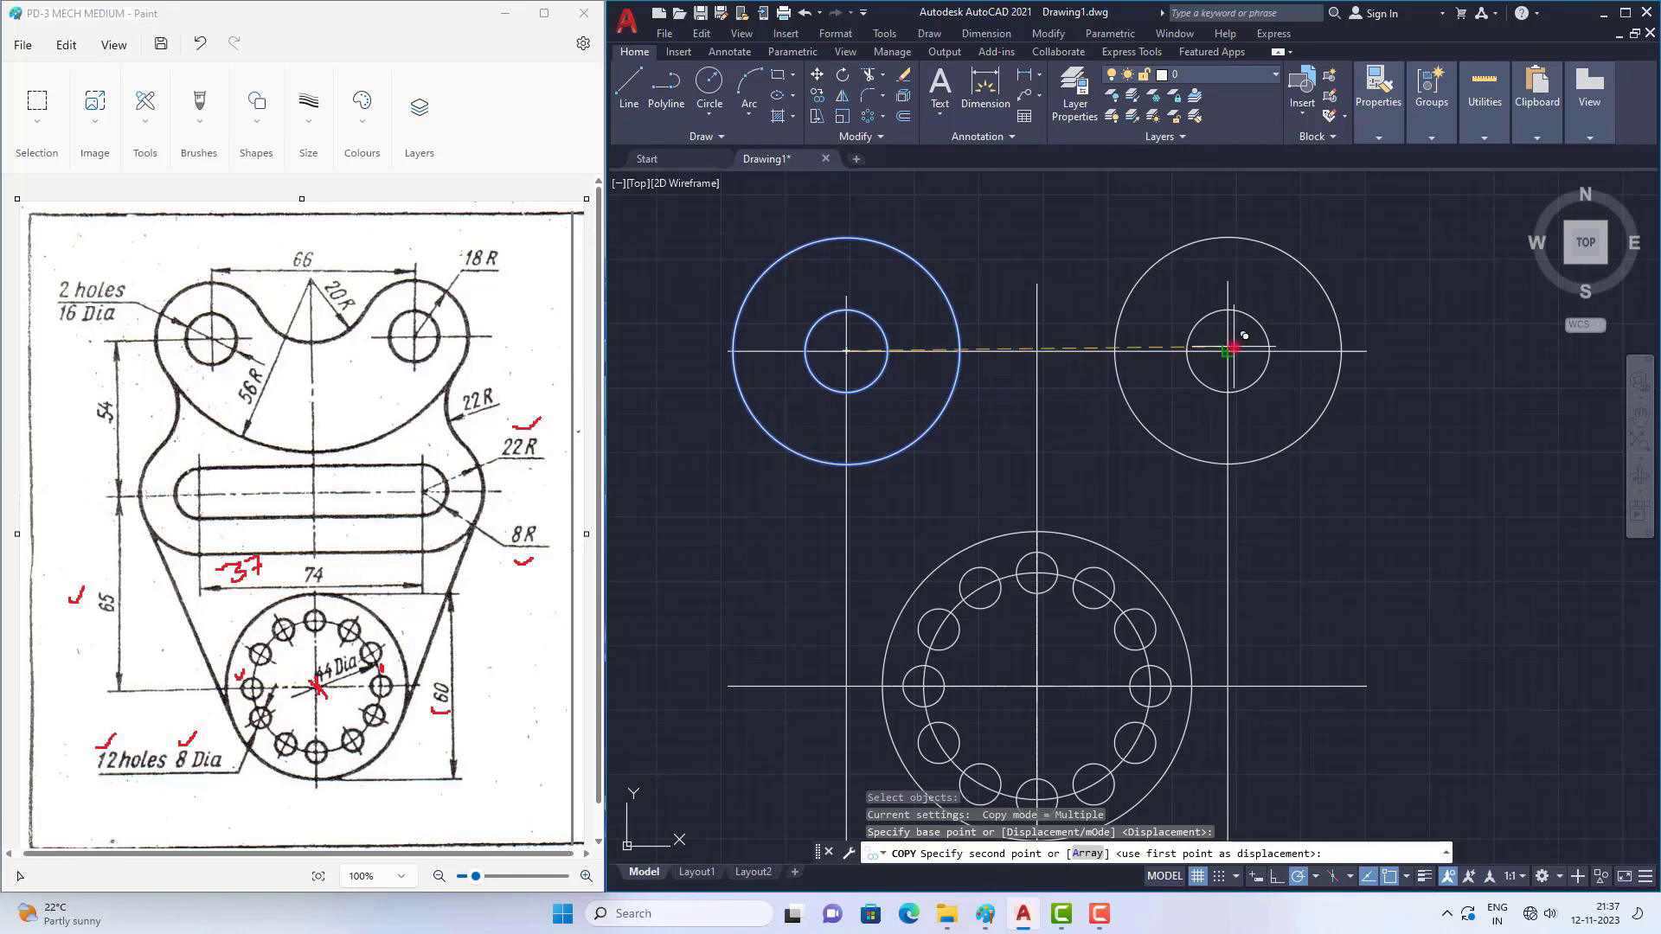
click(1227, 351)
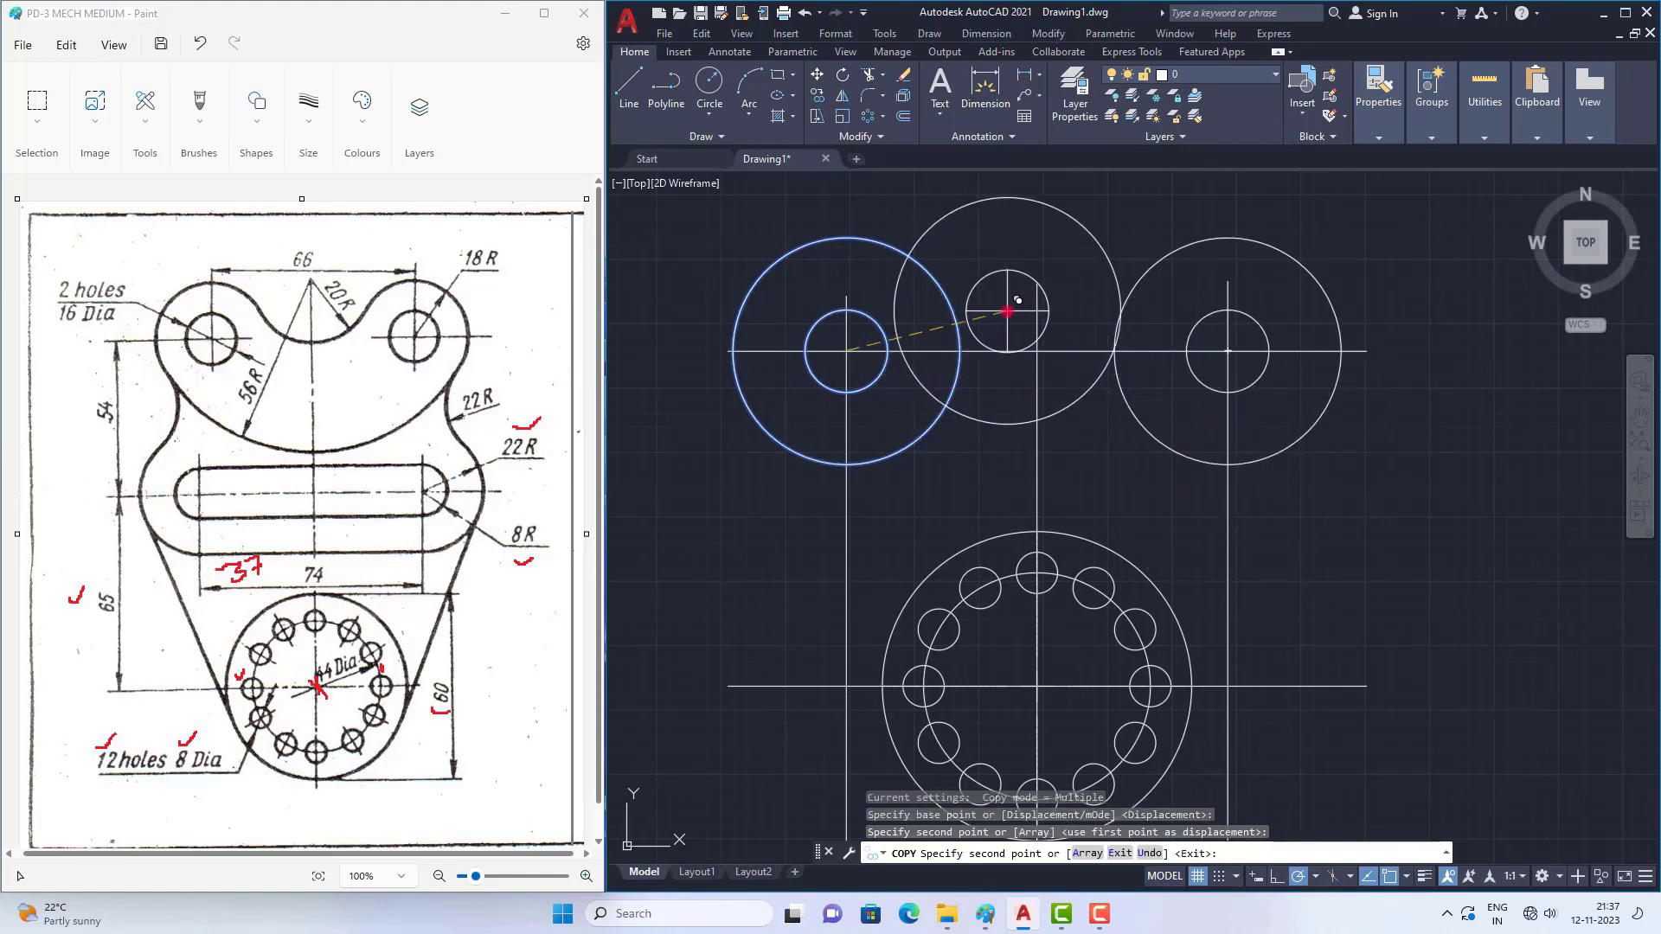
key(Escape)
scroll(949, 375, down, 3)
scroll(1039, 418, up, 2)
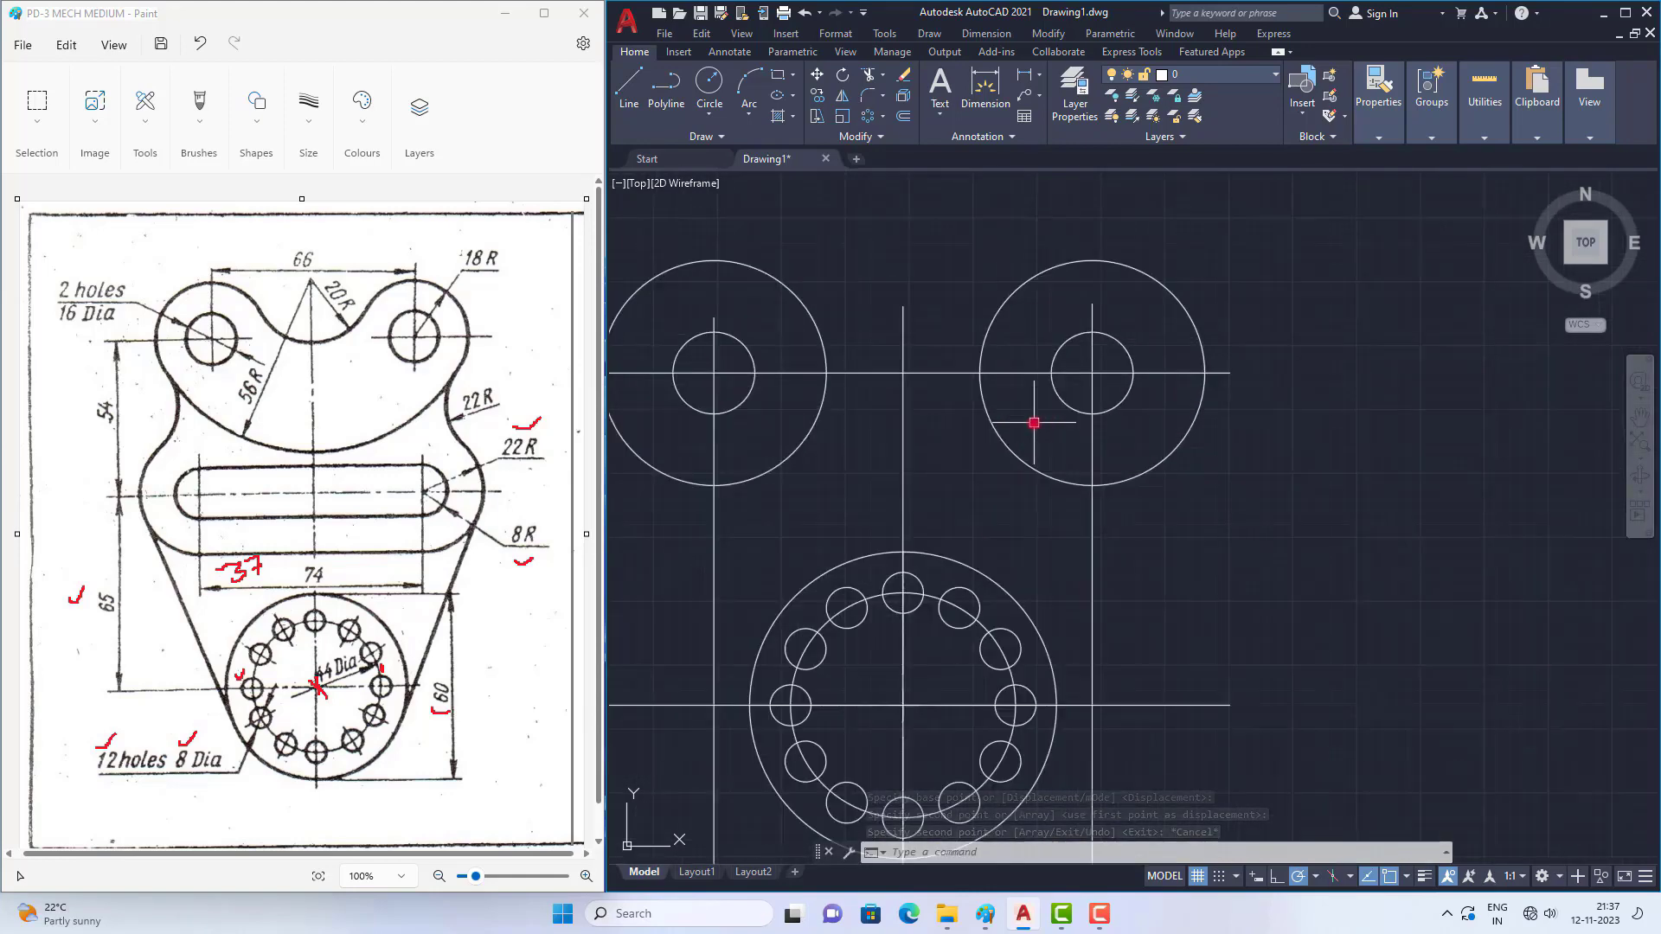
Step: Draw a horizontal line joining the bottom quadrants of the two 22 mm radius circles
scroll(1121, 416, down, 2)
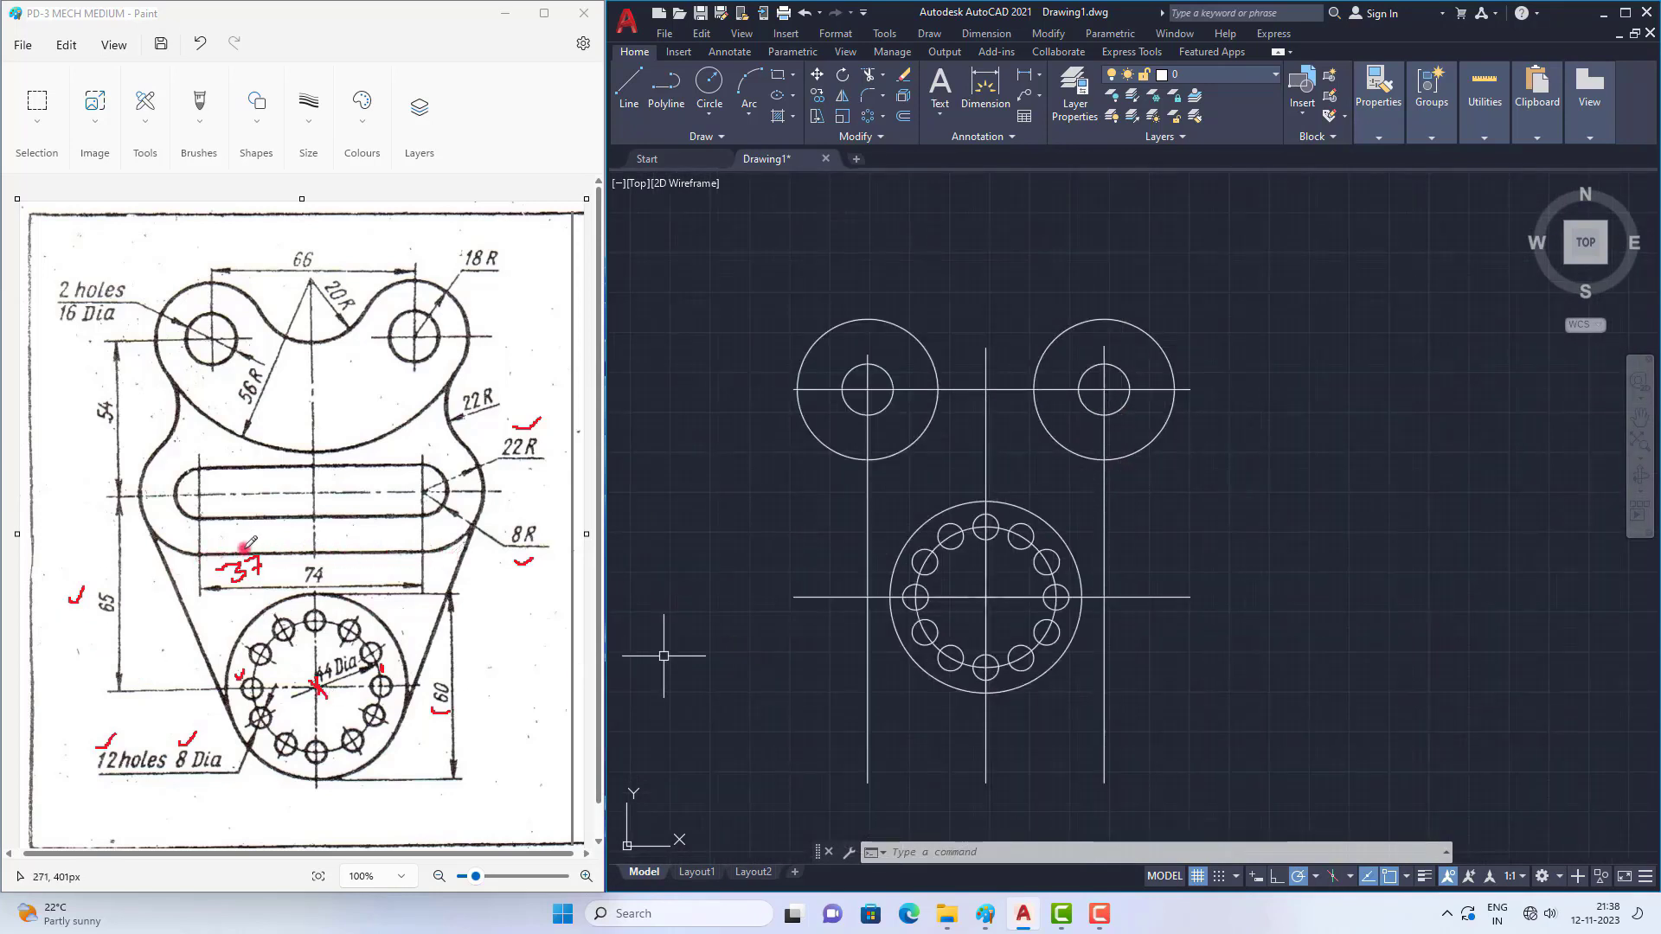
click(629, 86)
click(866, 460)
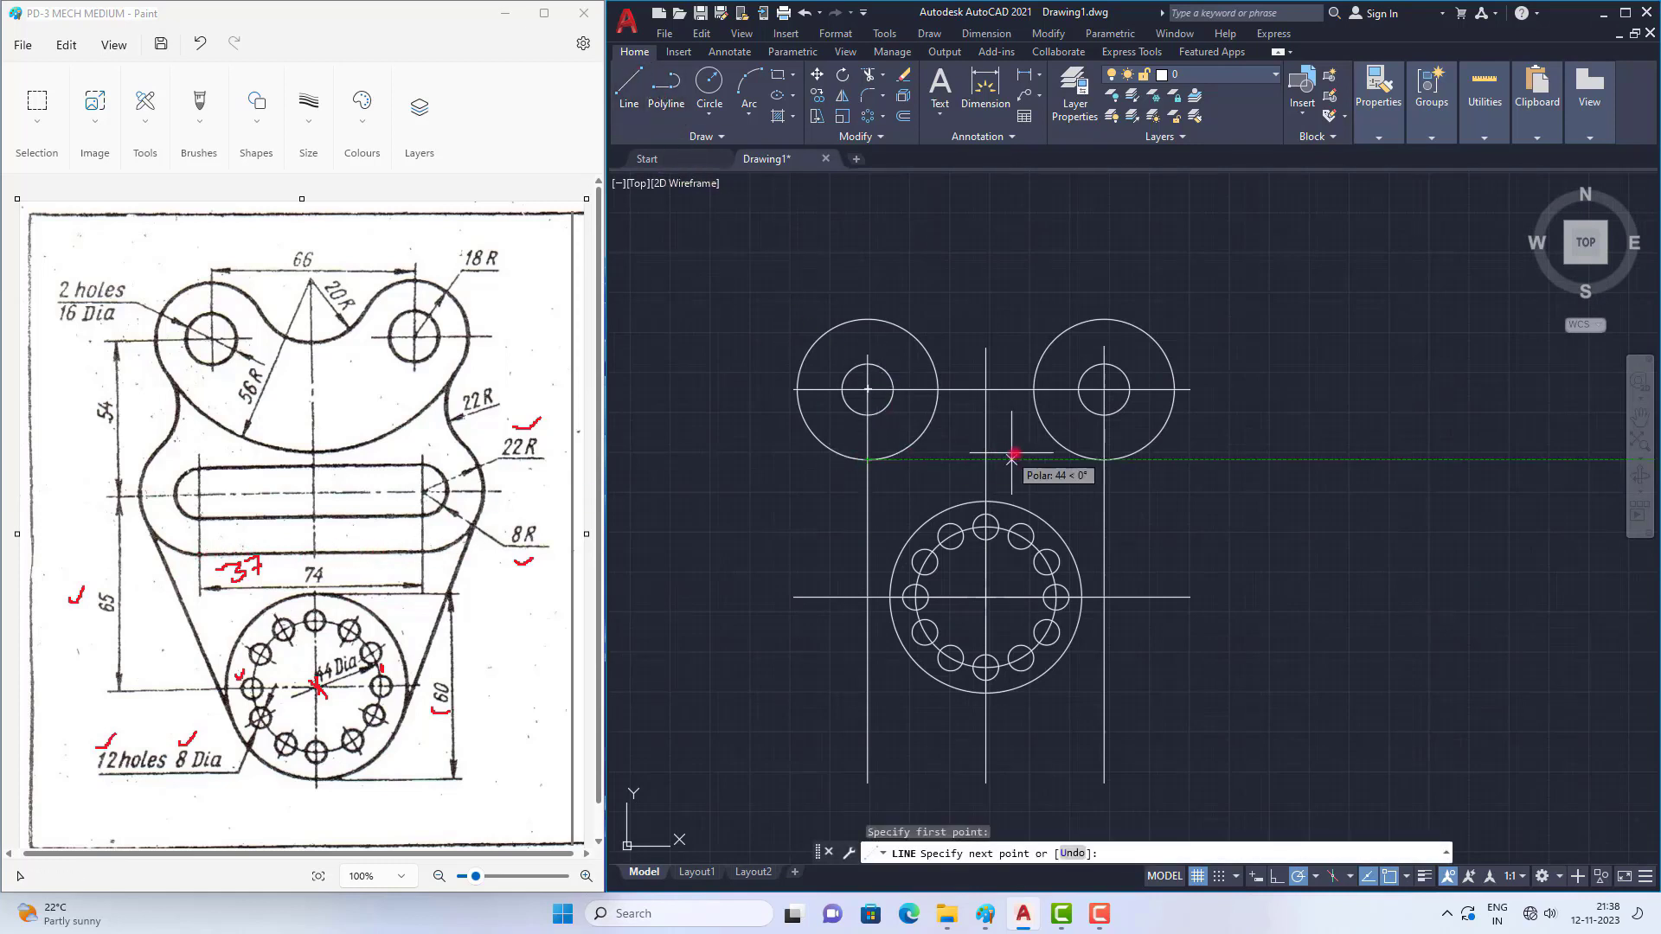
click(1103, 460)
right_click(1102, 459)
click(1141, 467)
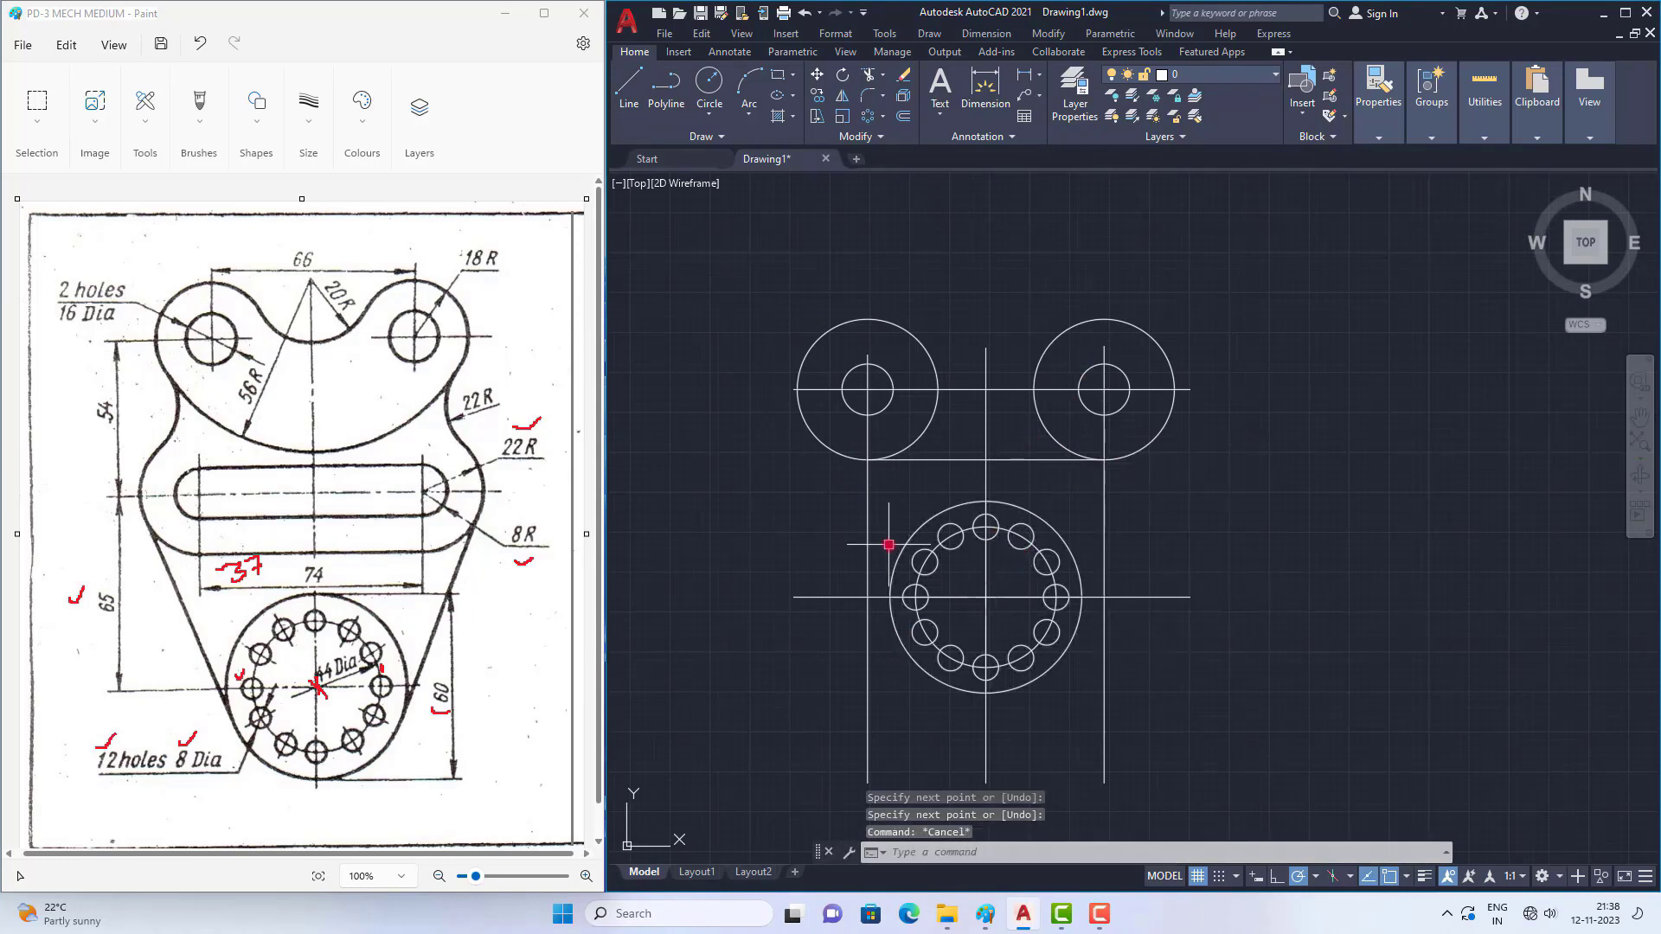
Step: Mark the two slanted side edges with freehand red strokes on the Paint reference
drag(140, 534, 192, 644)
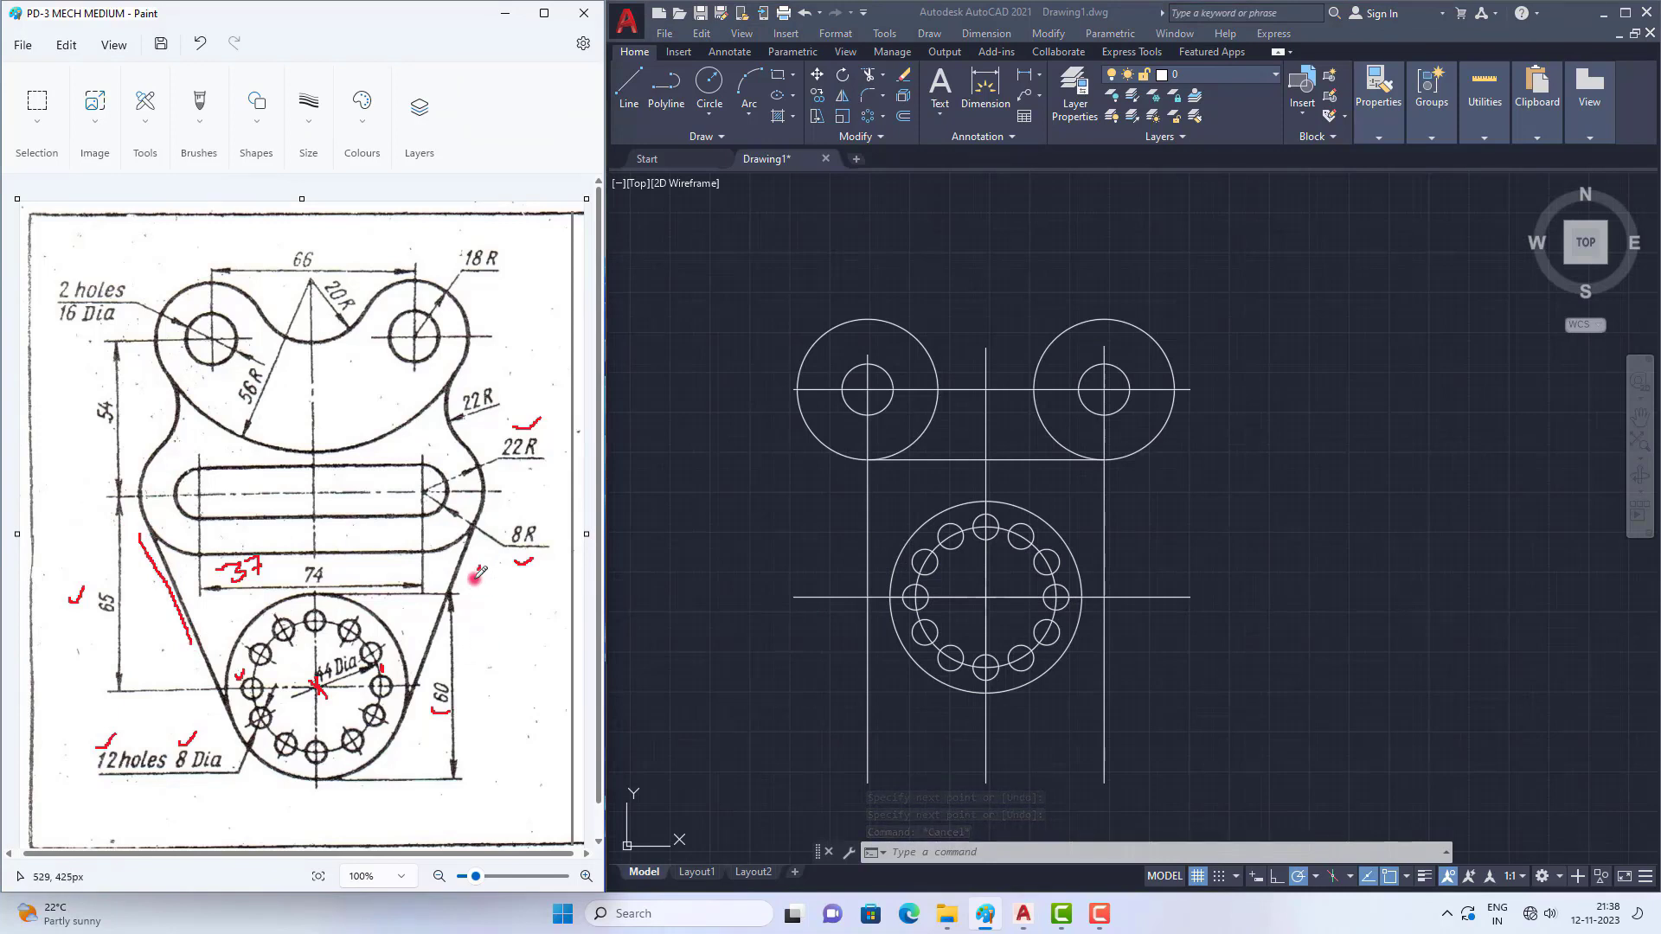
drag(481, 567, 462, 609)
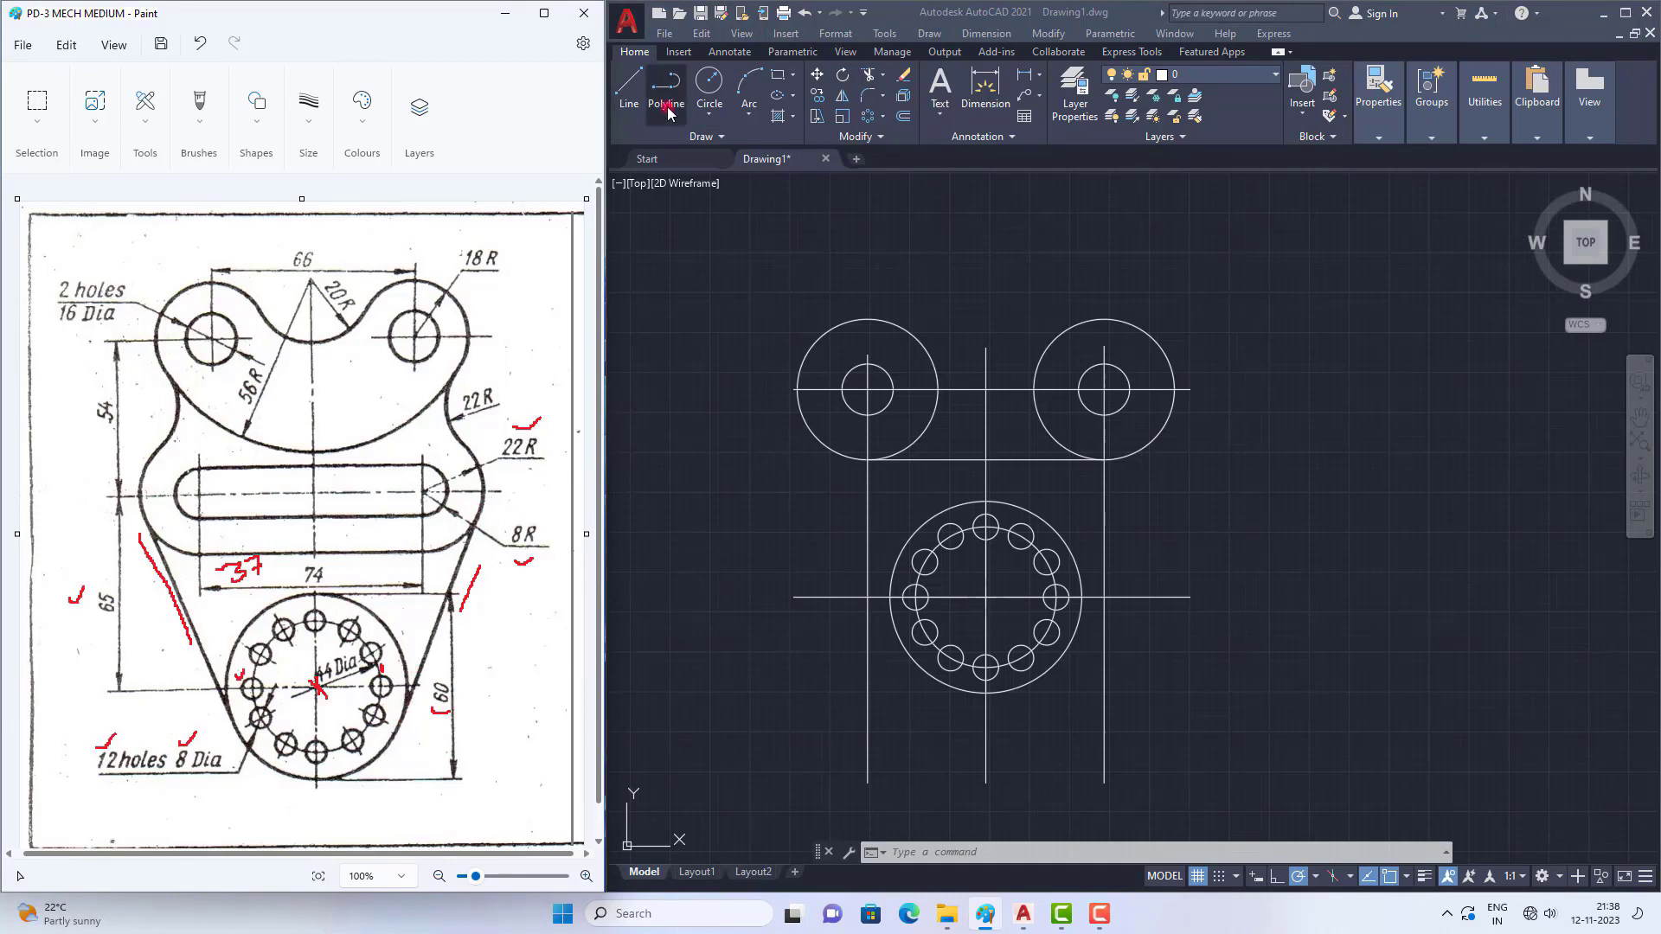
Step: Draw a line tangent to the outer side of the left 22 mm radius circle and the large lower circle
click(640, 86)
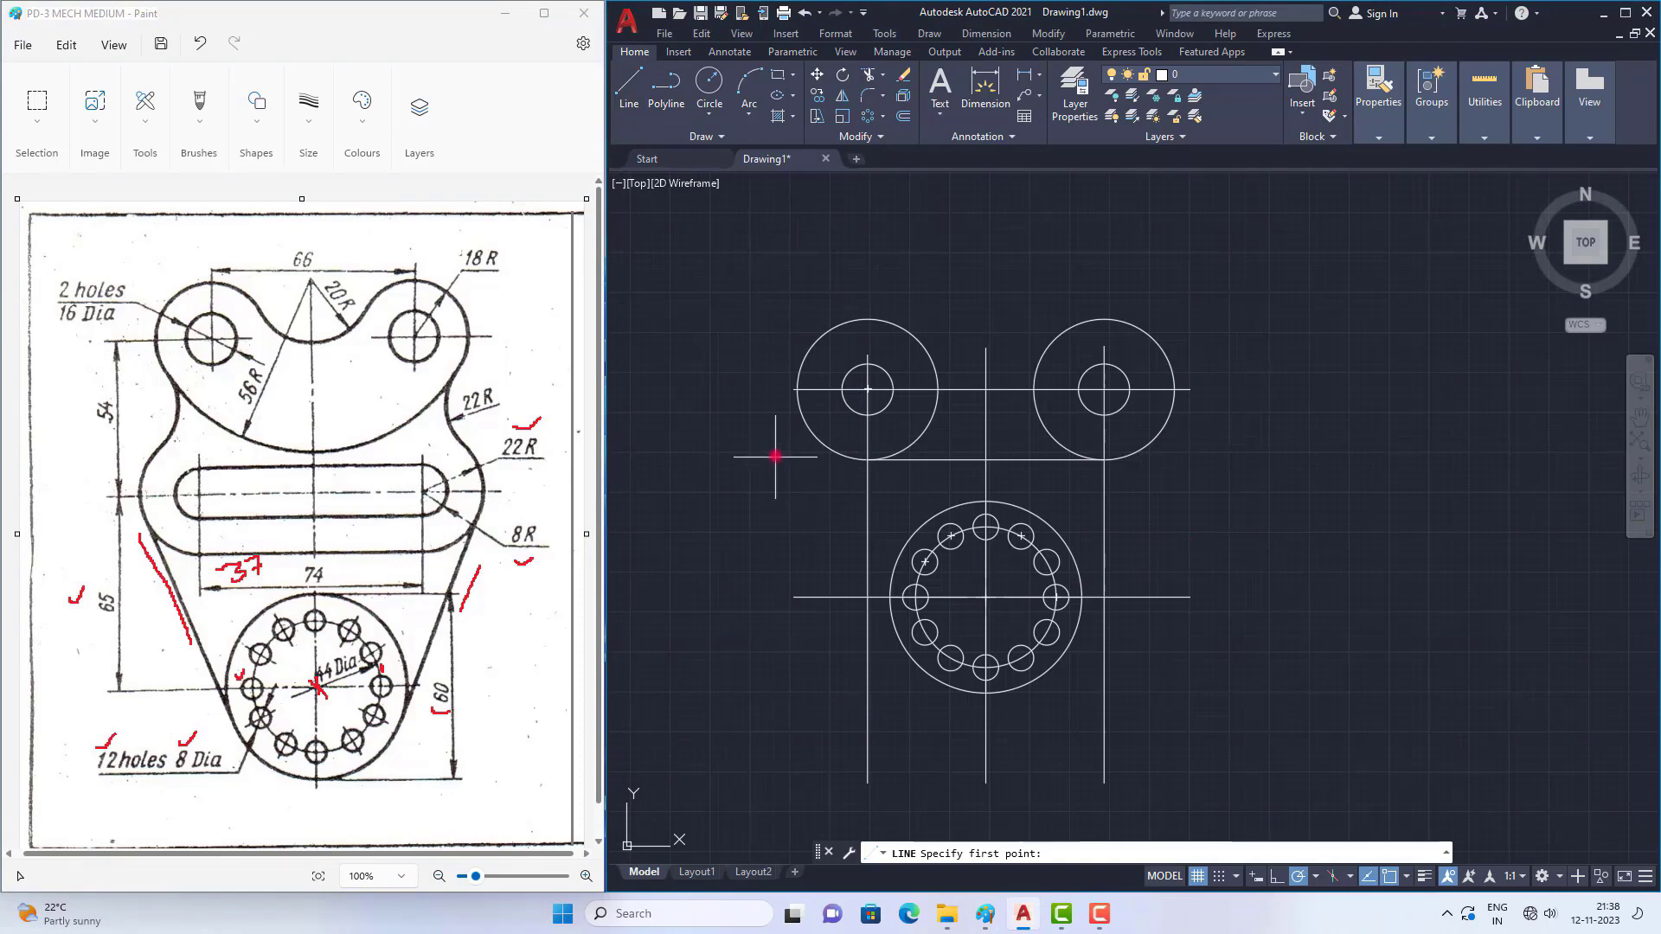
shift+right_click(749, 442)
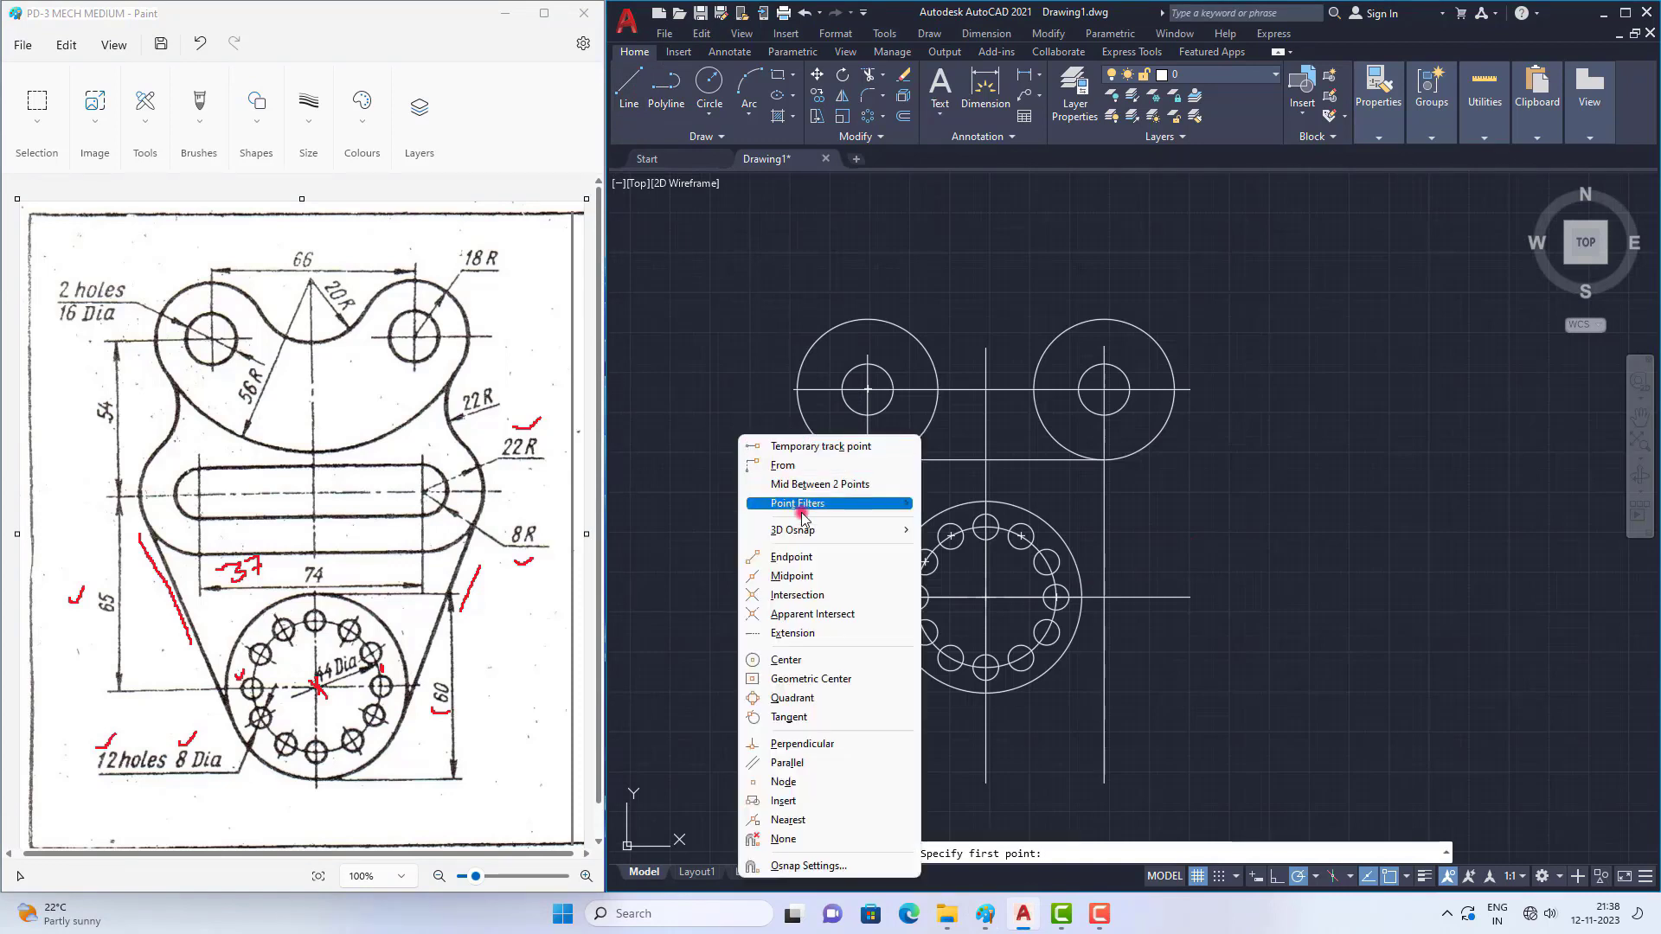
click(804, 716)
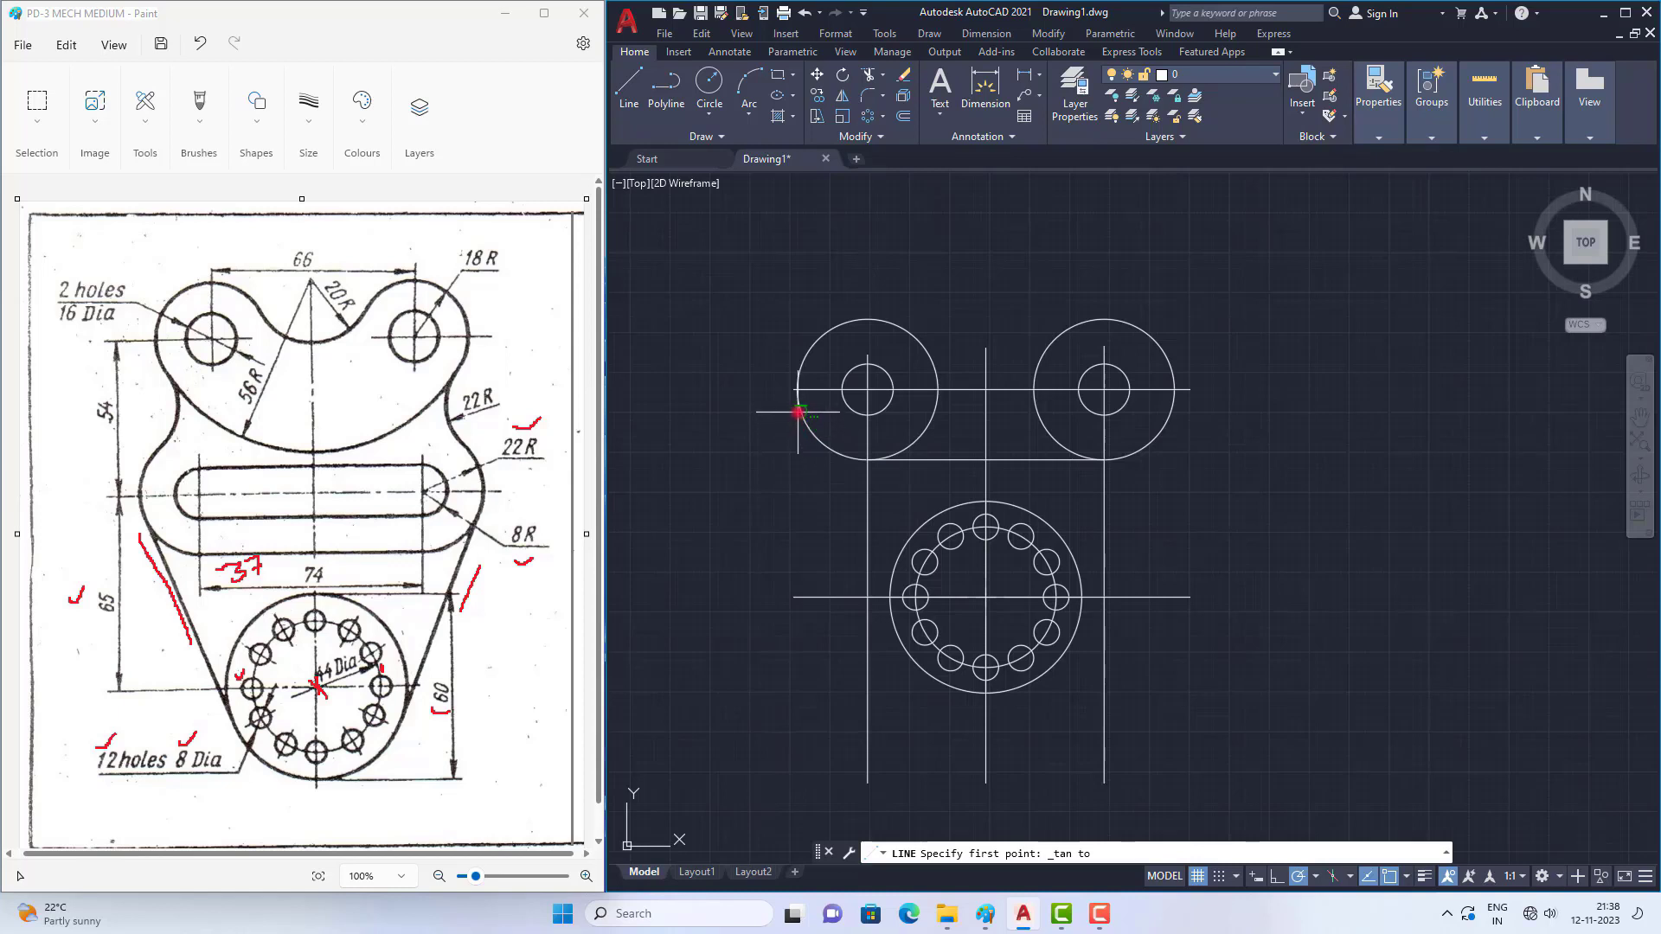
click(798, 412)
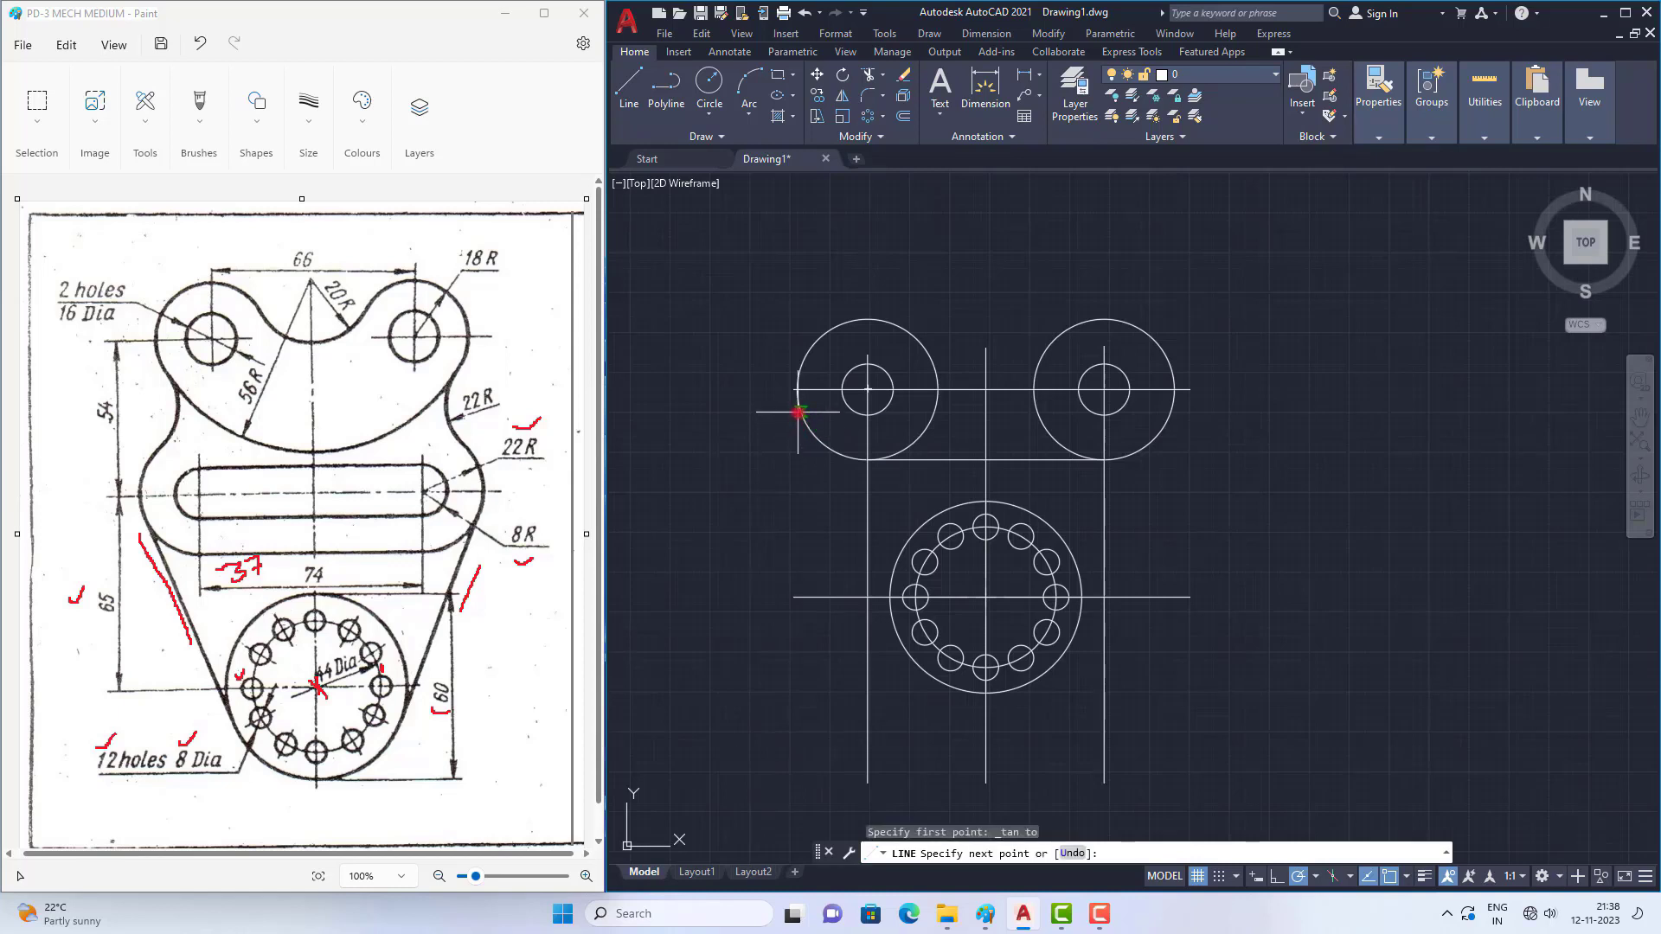
shift+right_click(881, 662)
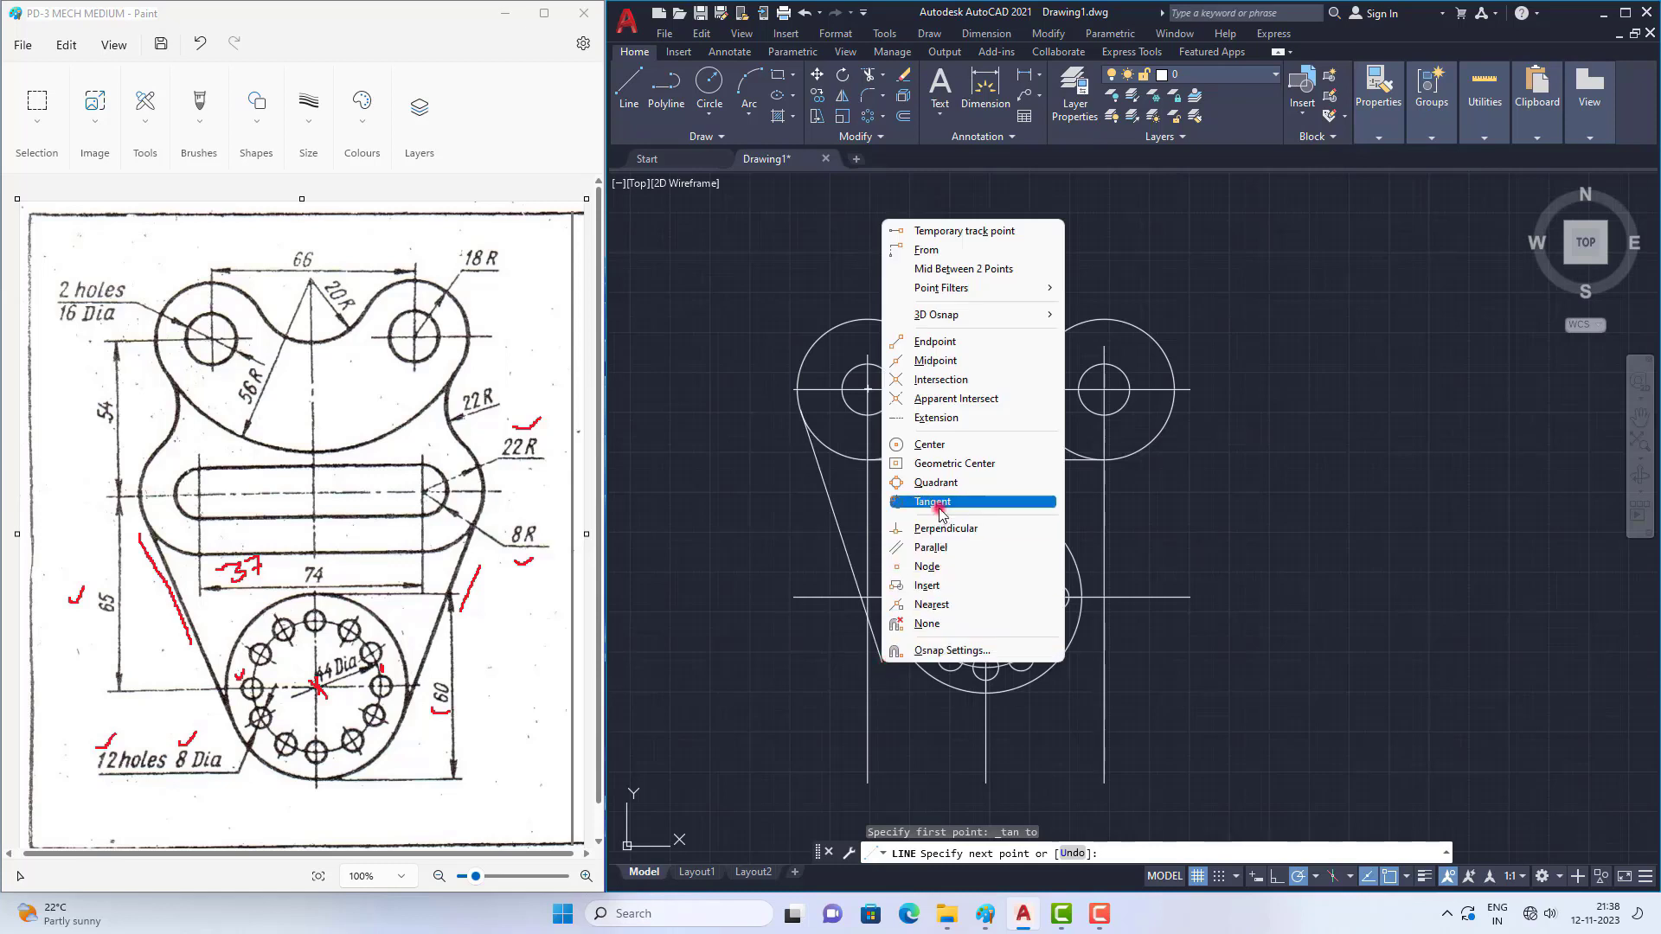
click(932, 501)
click(909, 660)
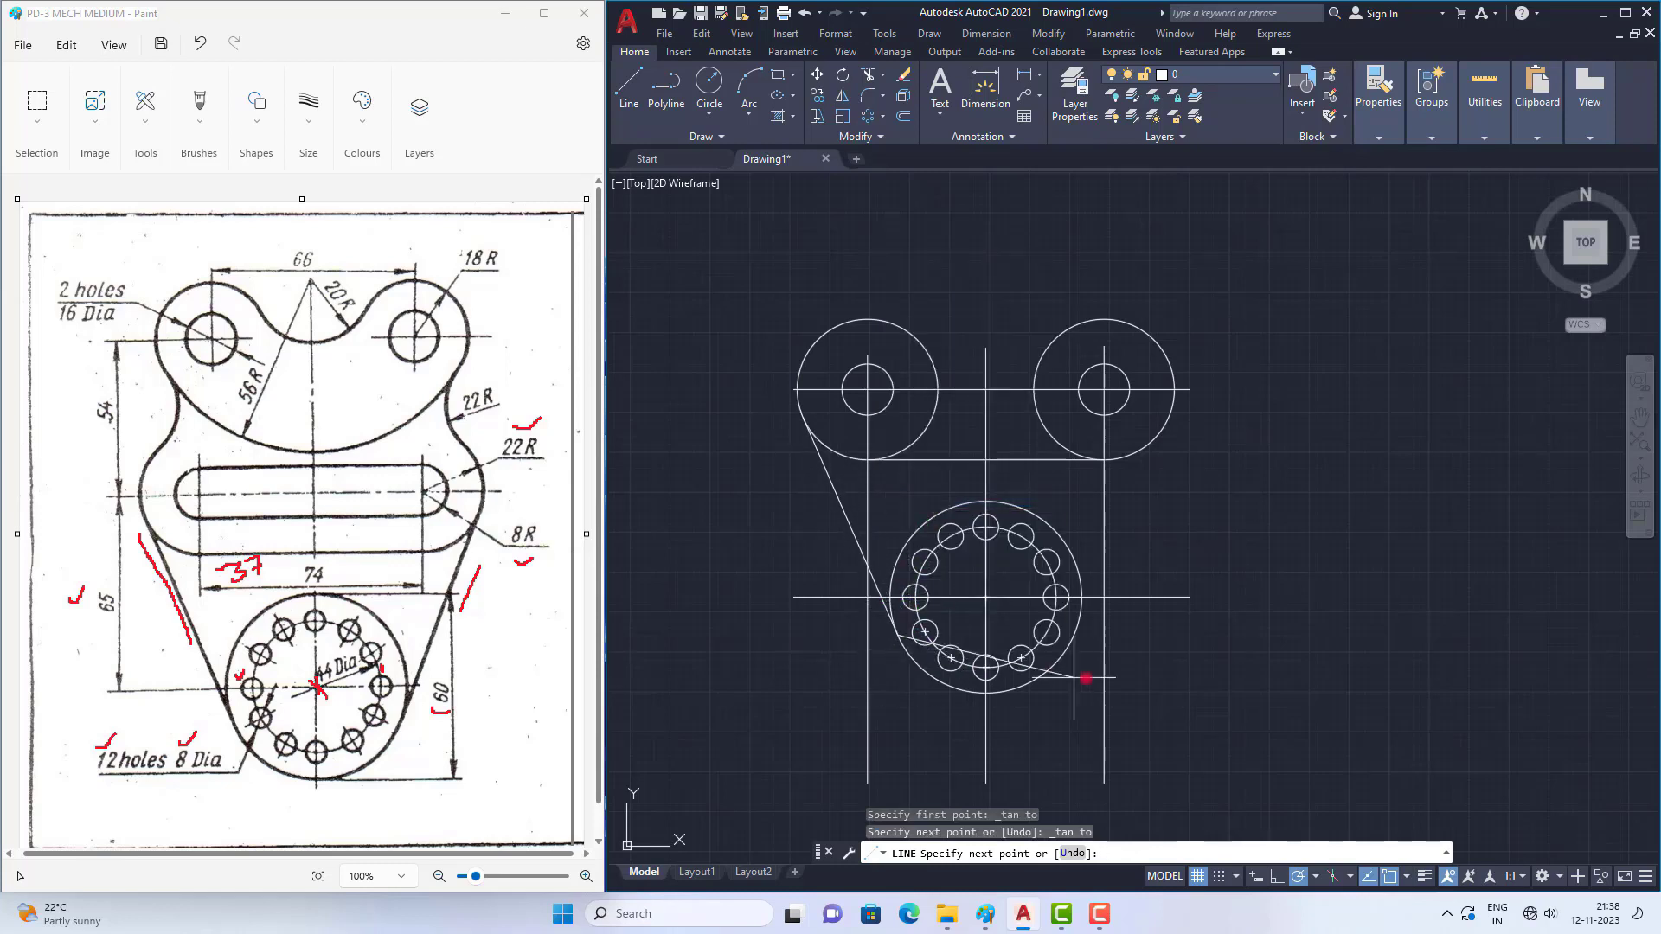
right_click(1269, 503)
click(1306, 513)
Step: Draw a matching tangent line from the outer side of the right 22 mm radius circle to the large lower circle
scroll(875, 481, down, 2)
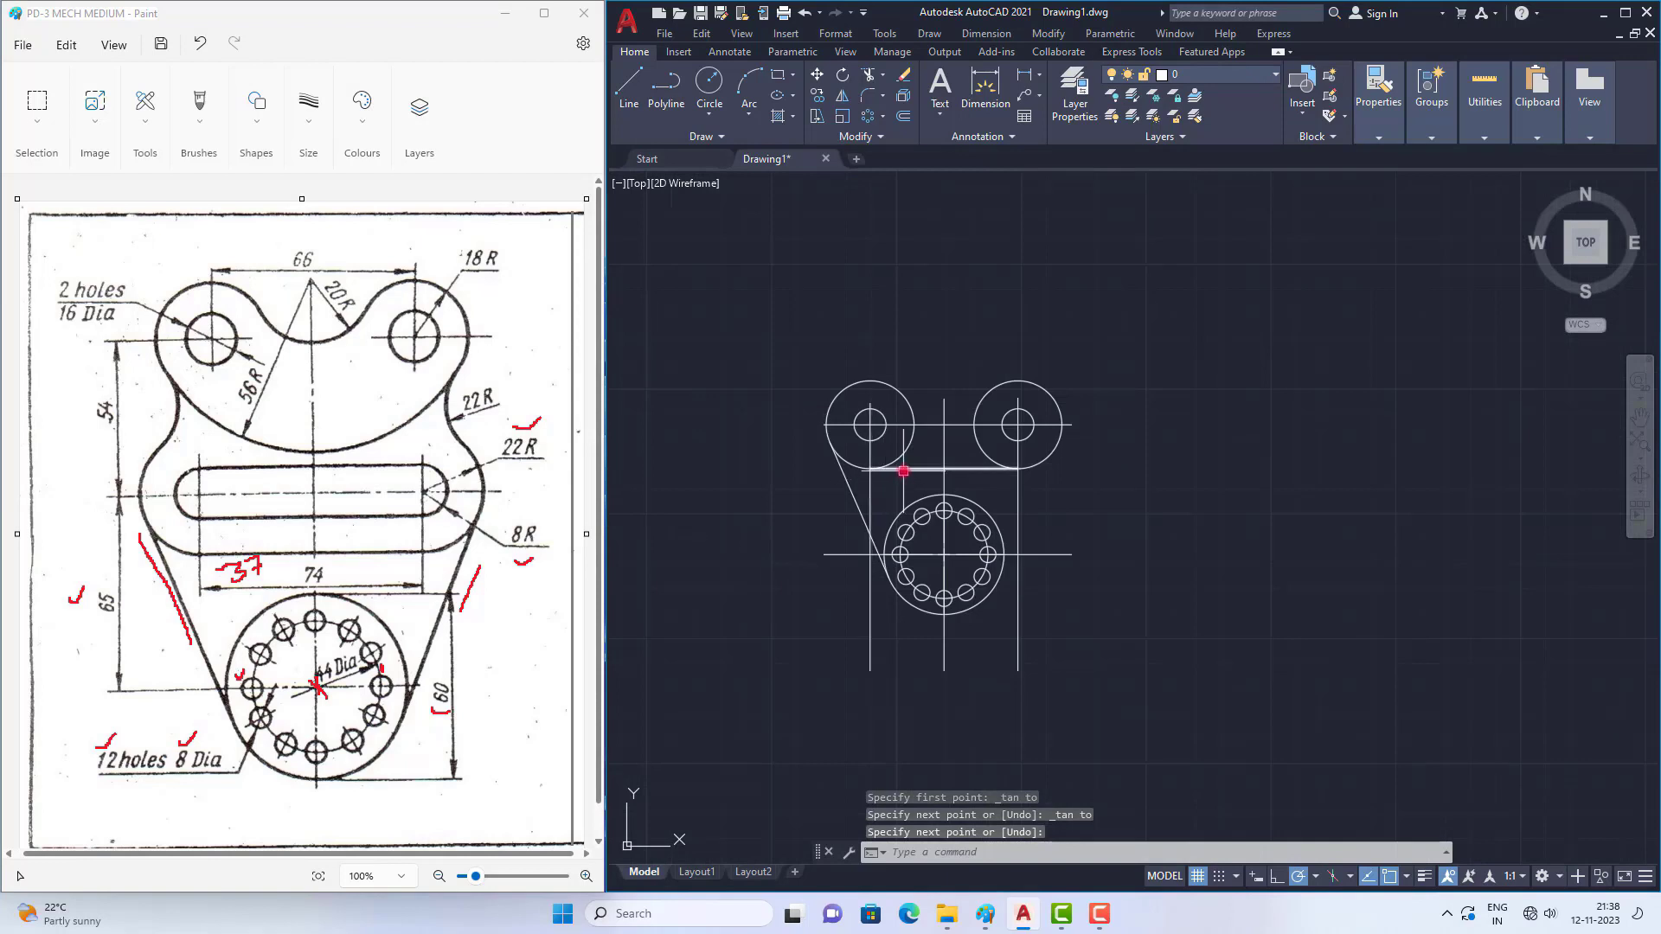
scroll(903, 471, up, 2)
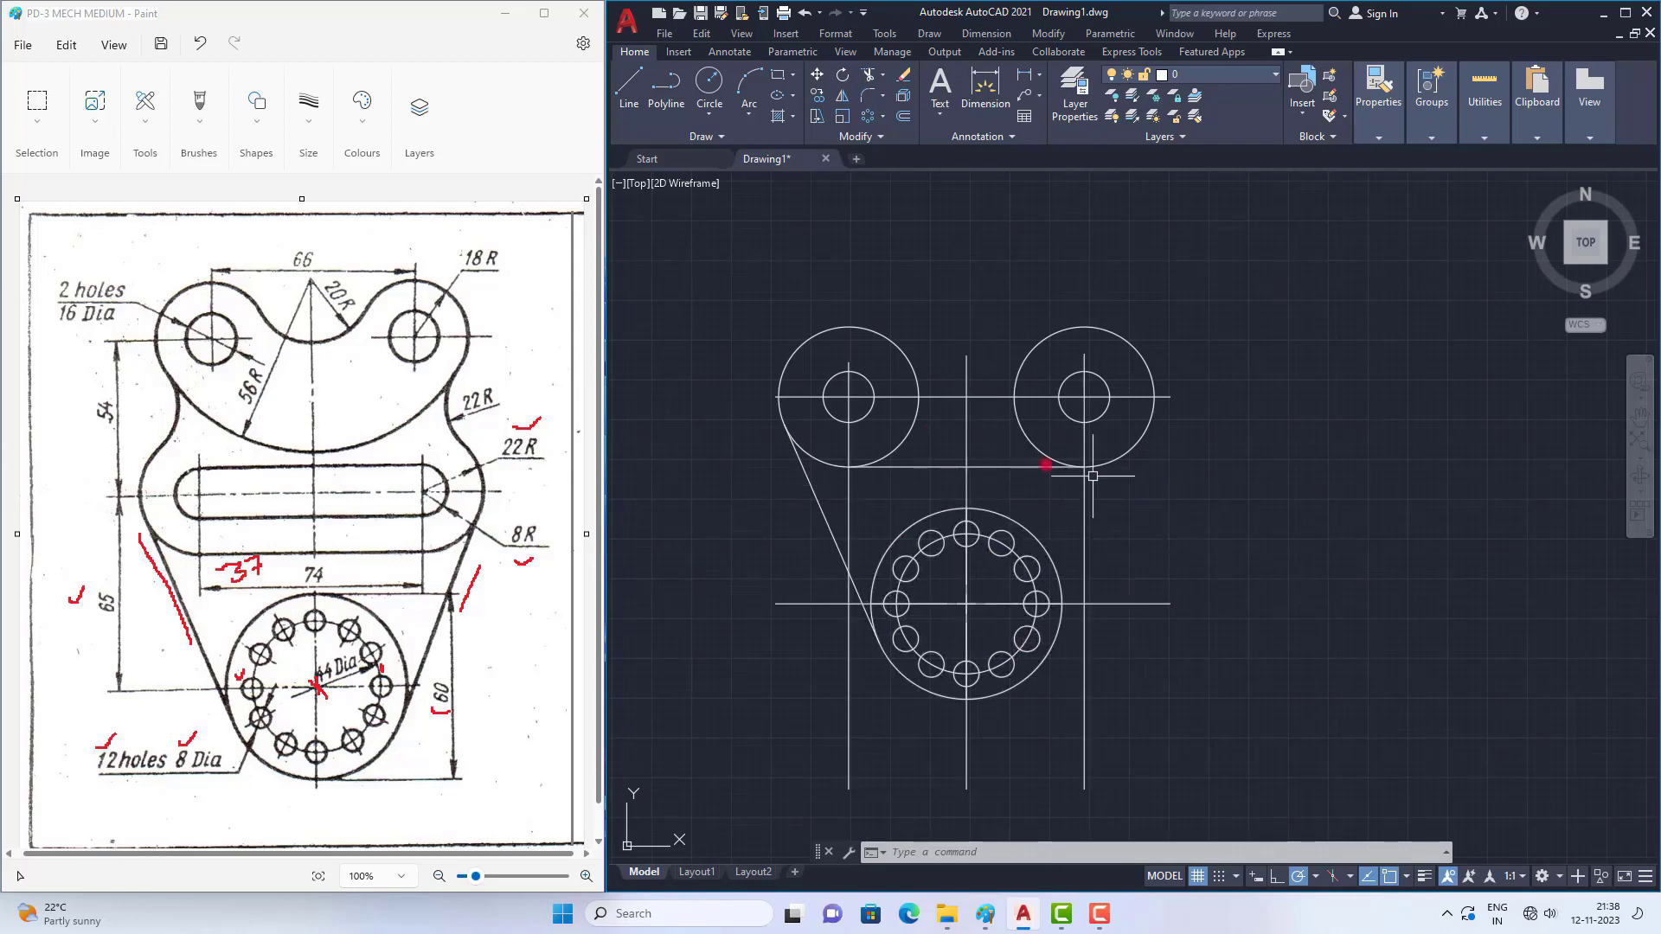
click(629, 87)
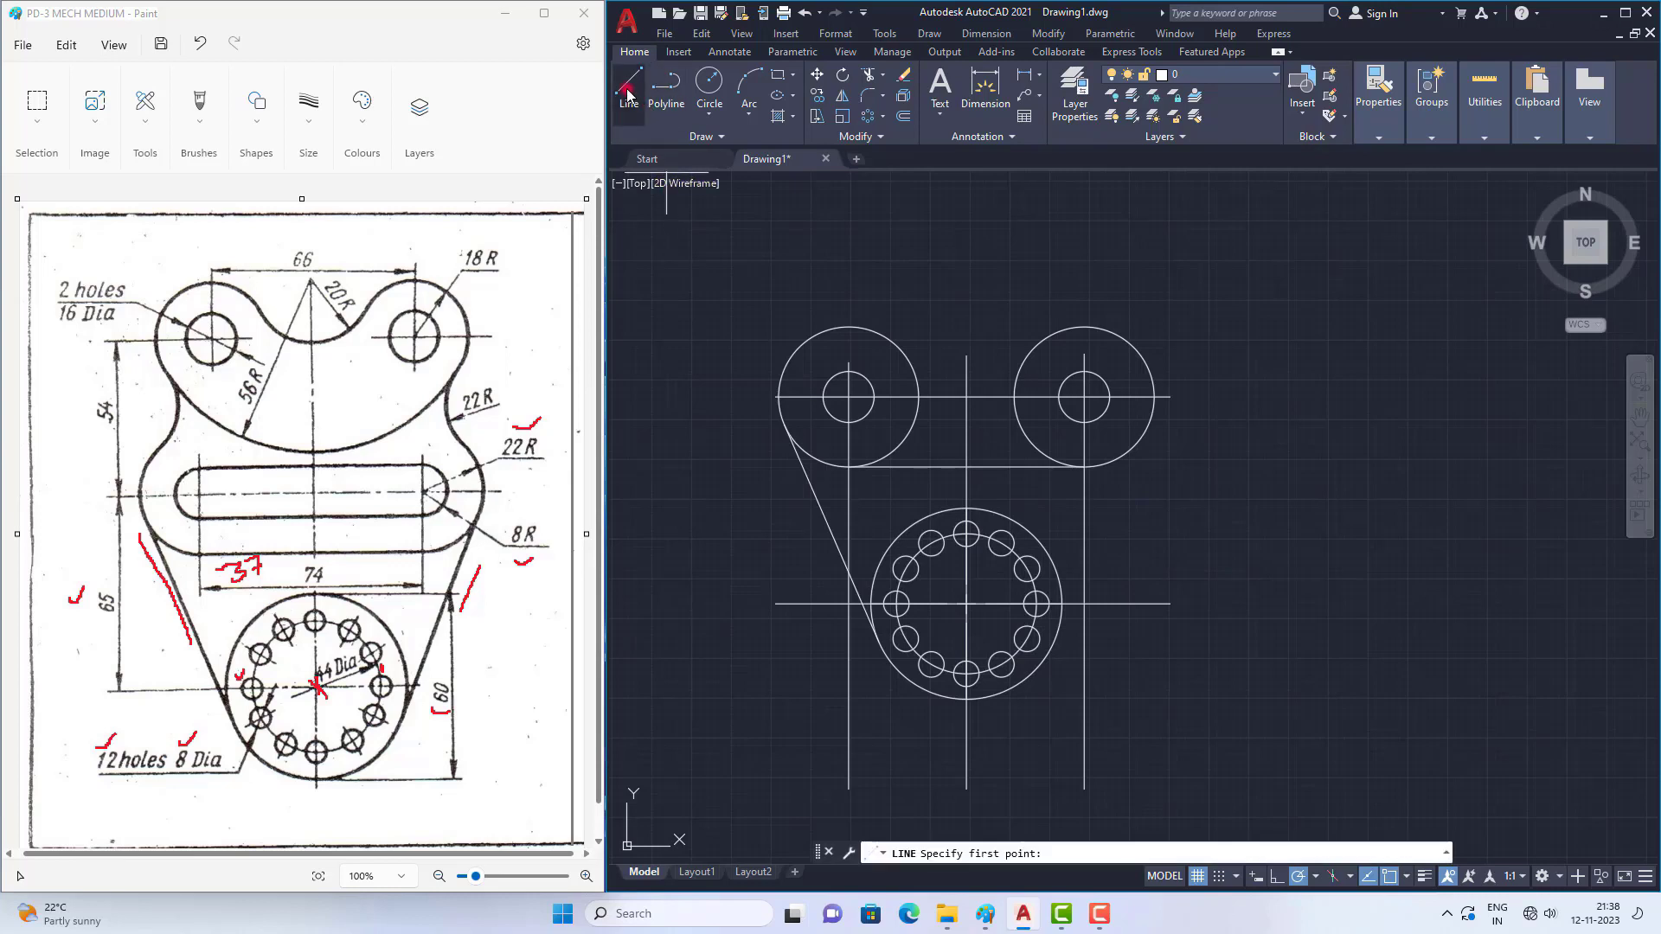
shift+right_click(1232, 478)
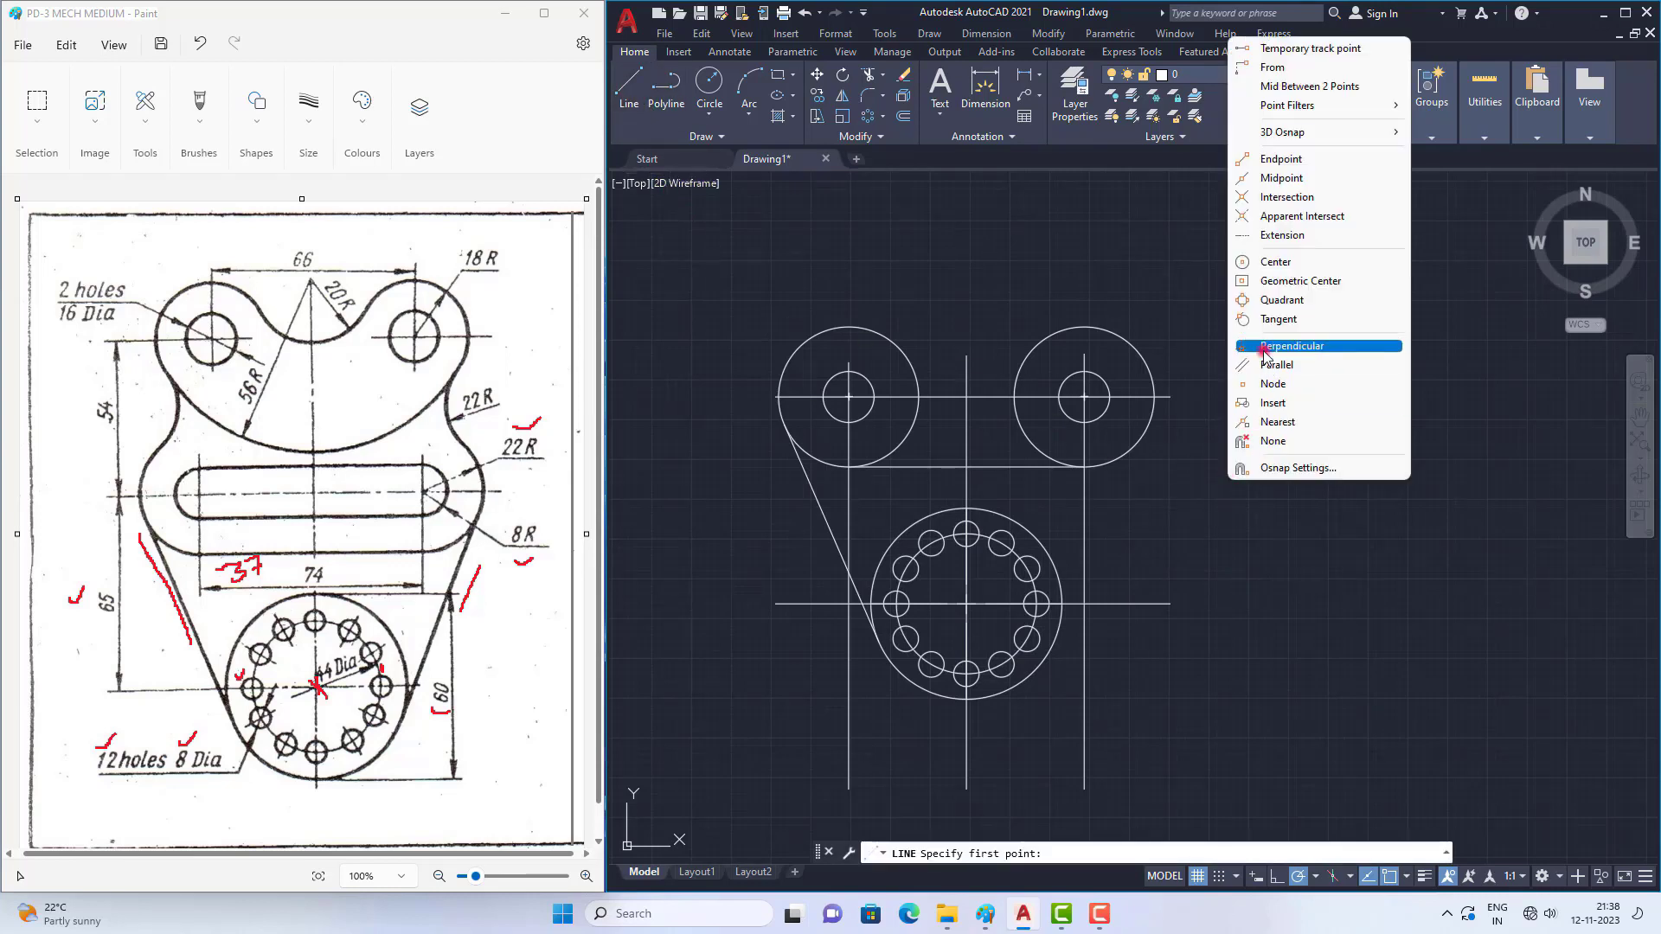
click(1250, 316)
click(1153, 421)
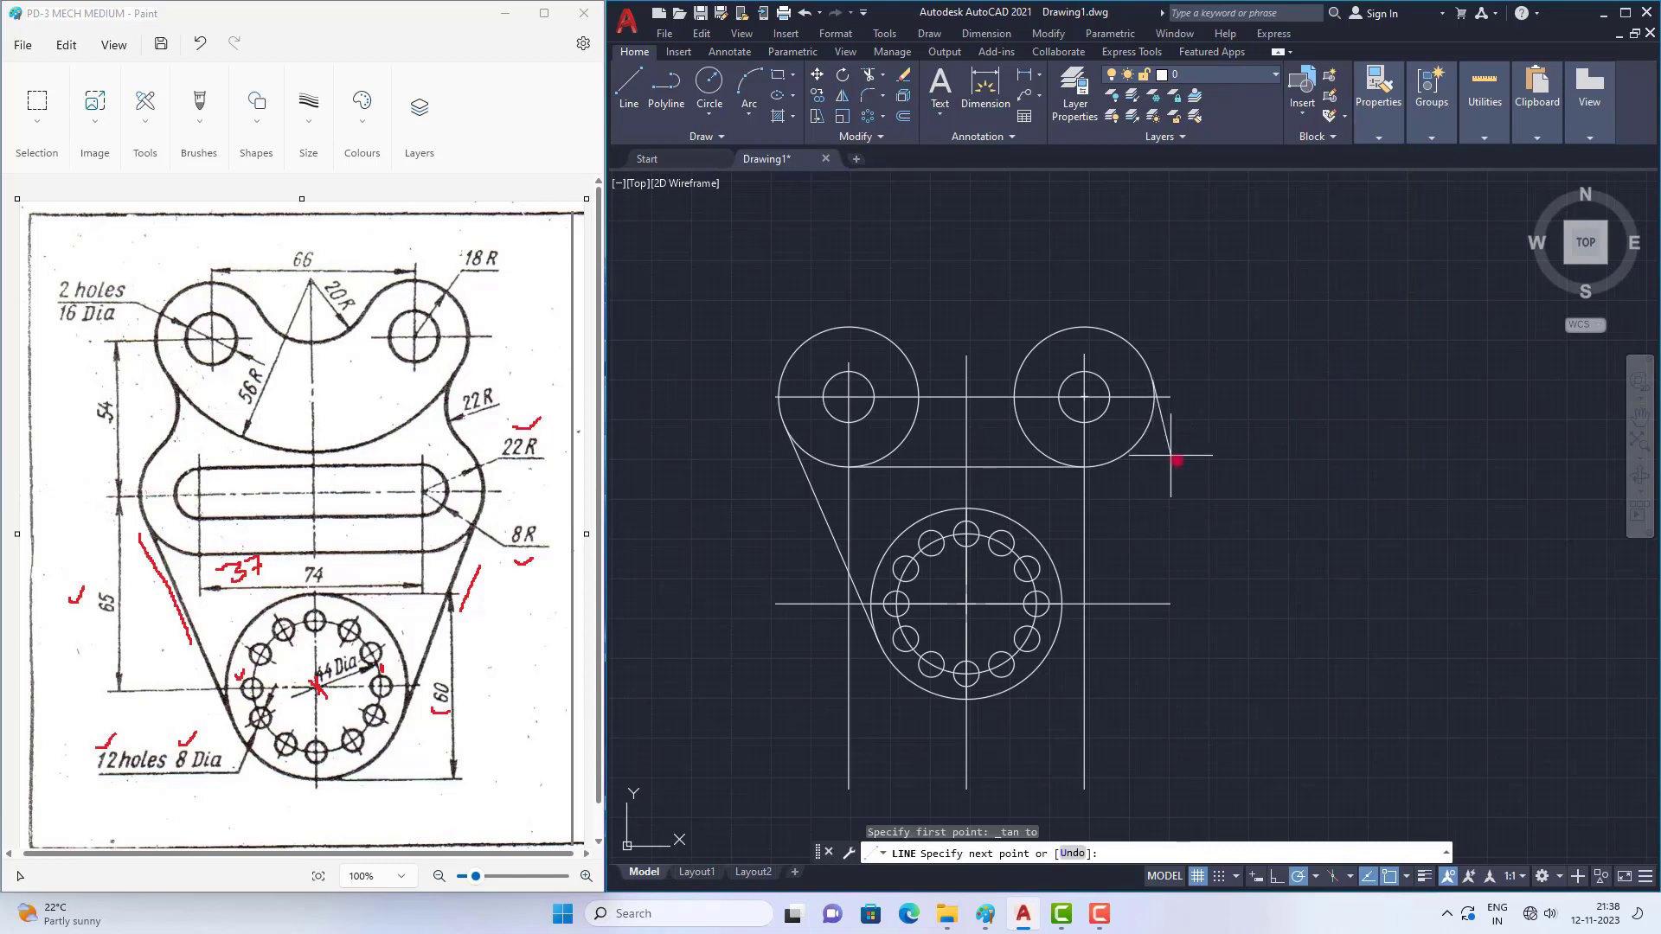
shift+right_click(1149, 682)
click(1201, 522)
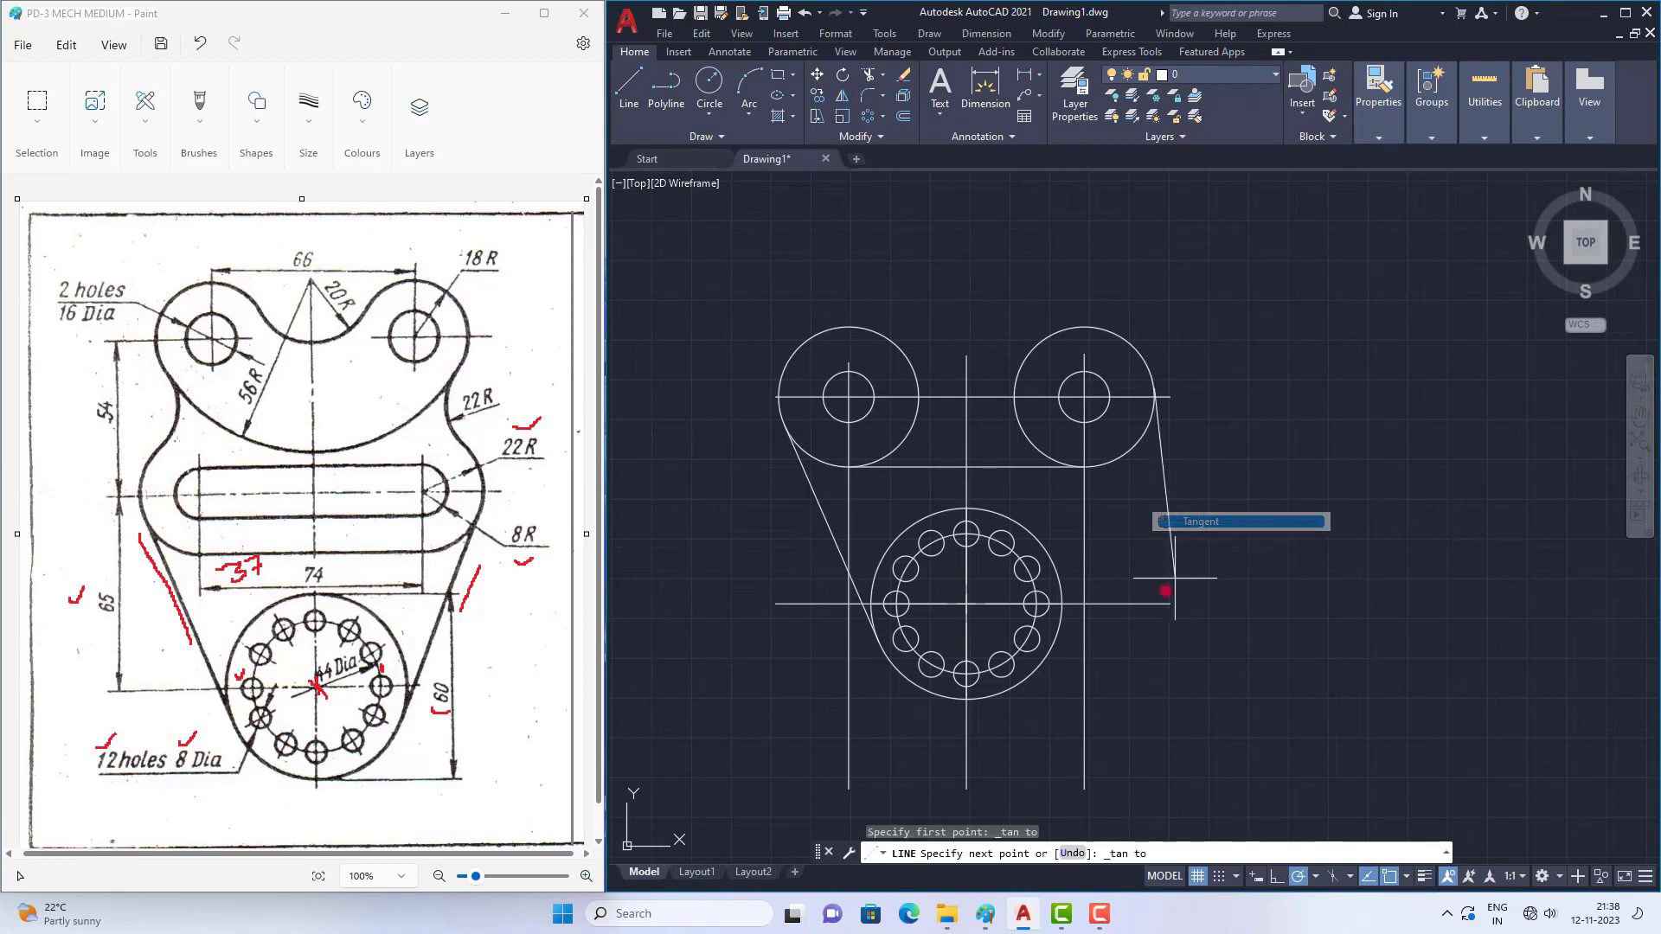
click(1056, 669)
right_click(1230, 538)
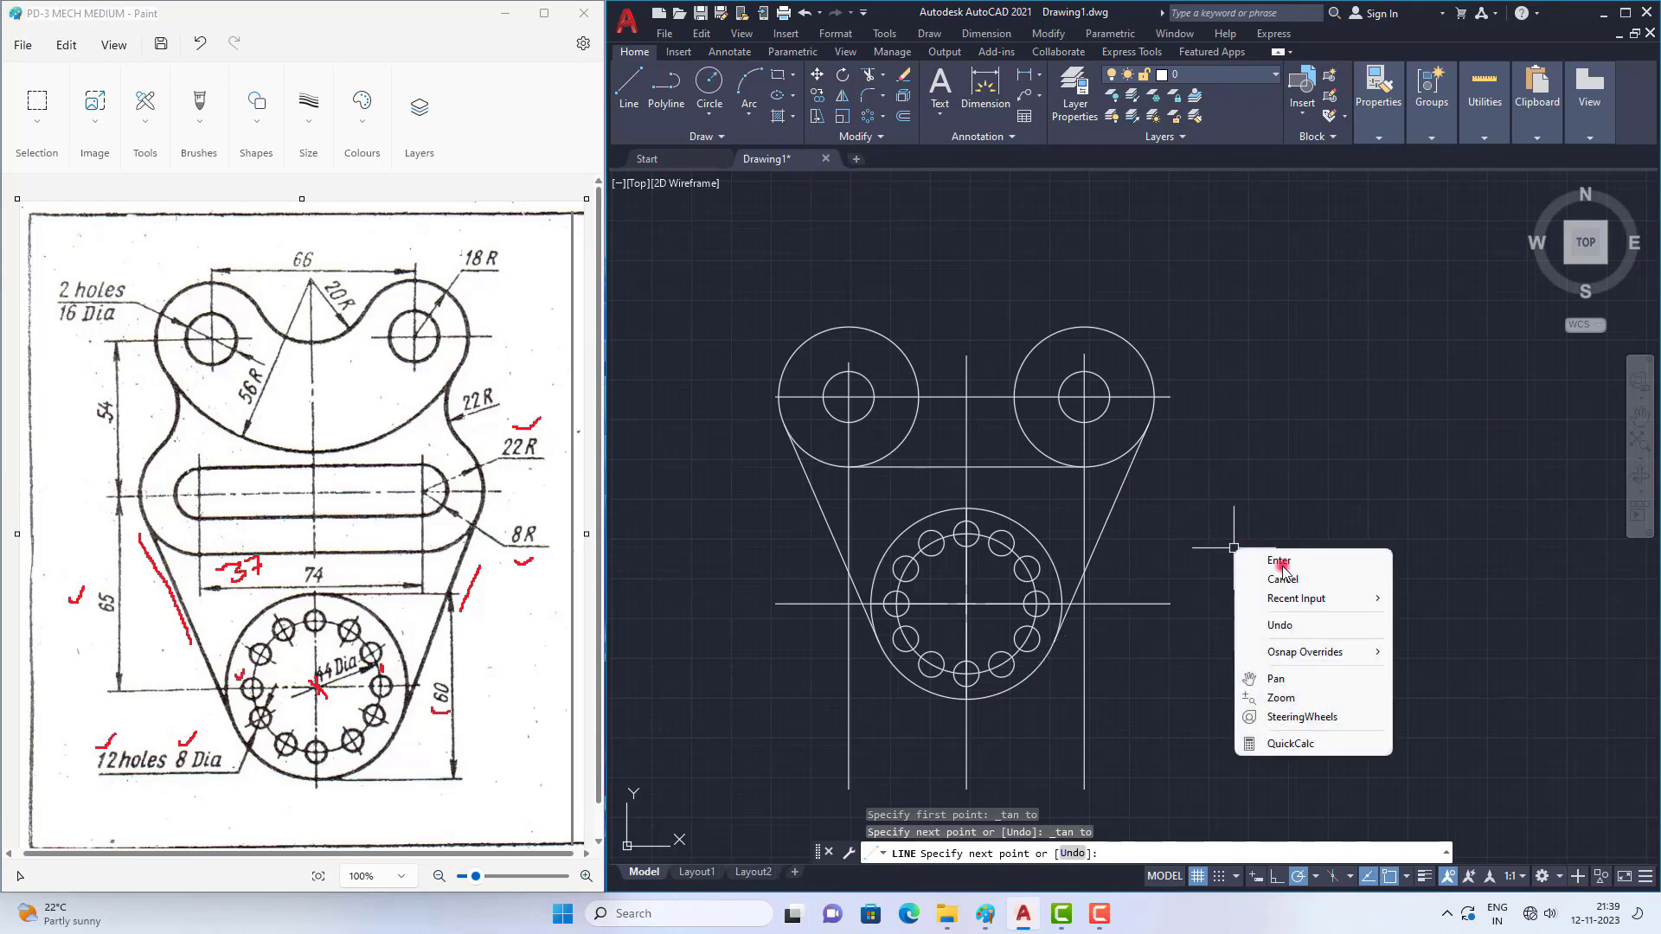
click(1258, 557)
scroll(1129, 541, down, 2)
scroll(1079, 408, up, 2)
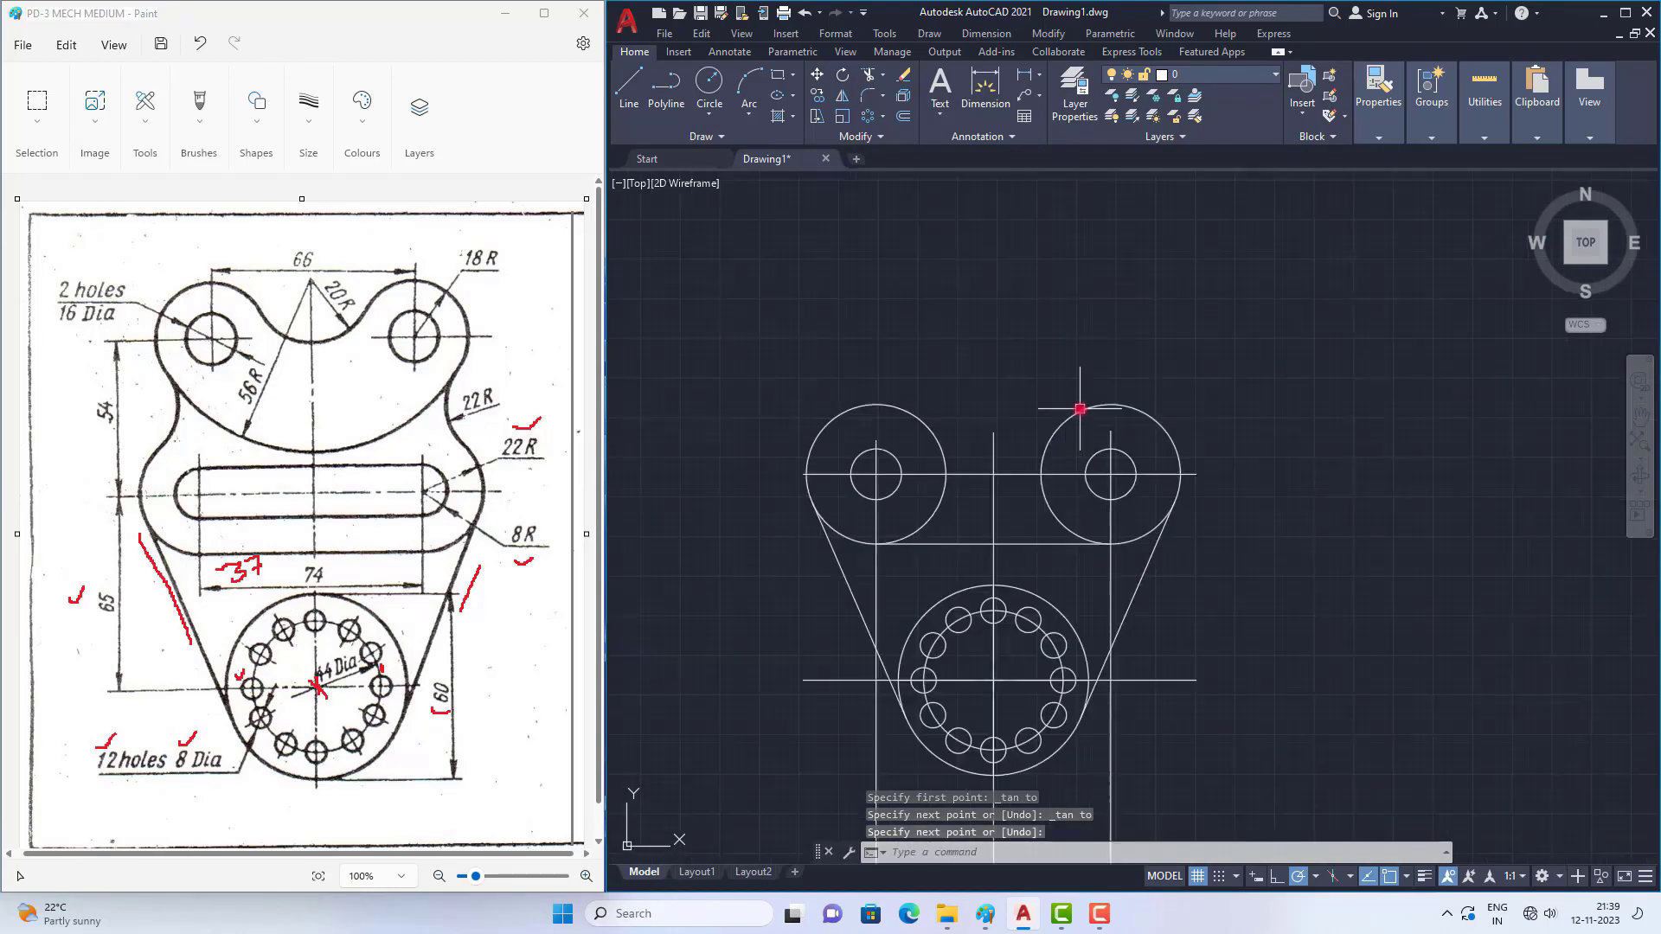
scroll(1003, 517, down, 2)
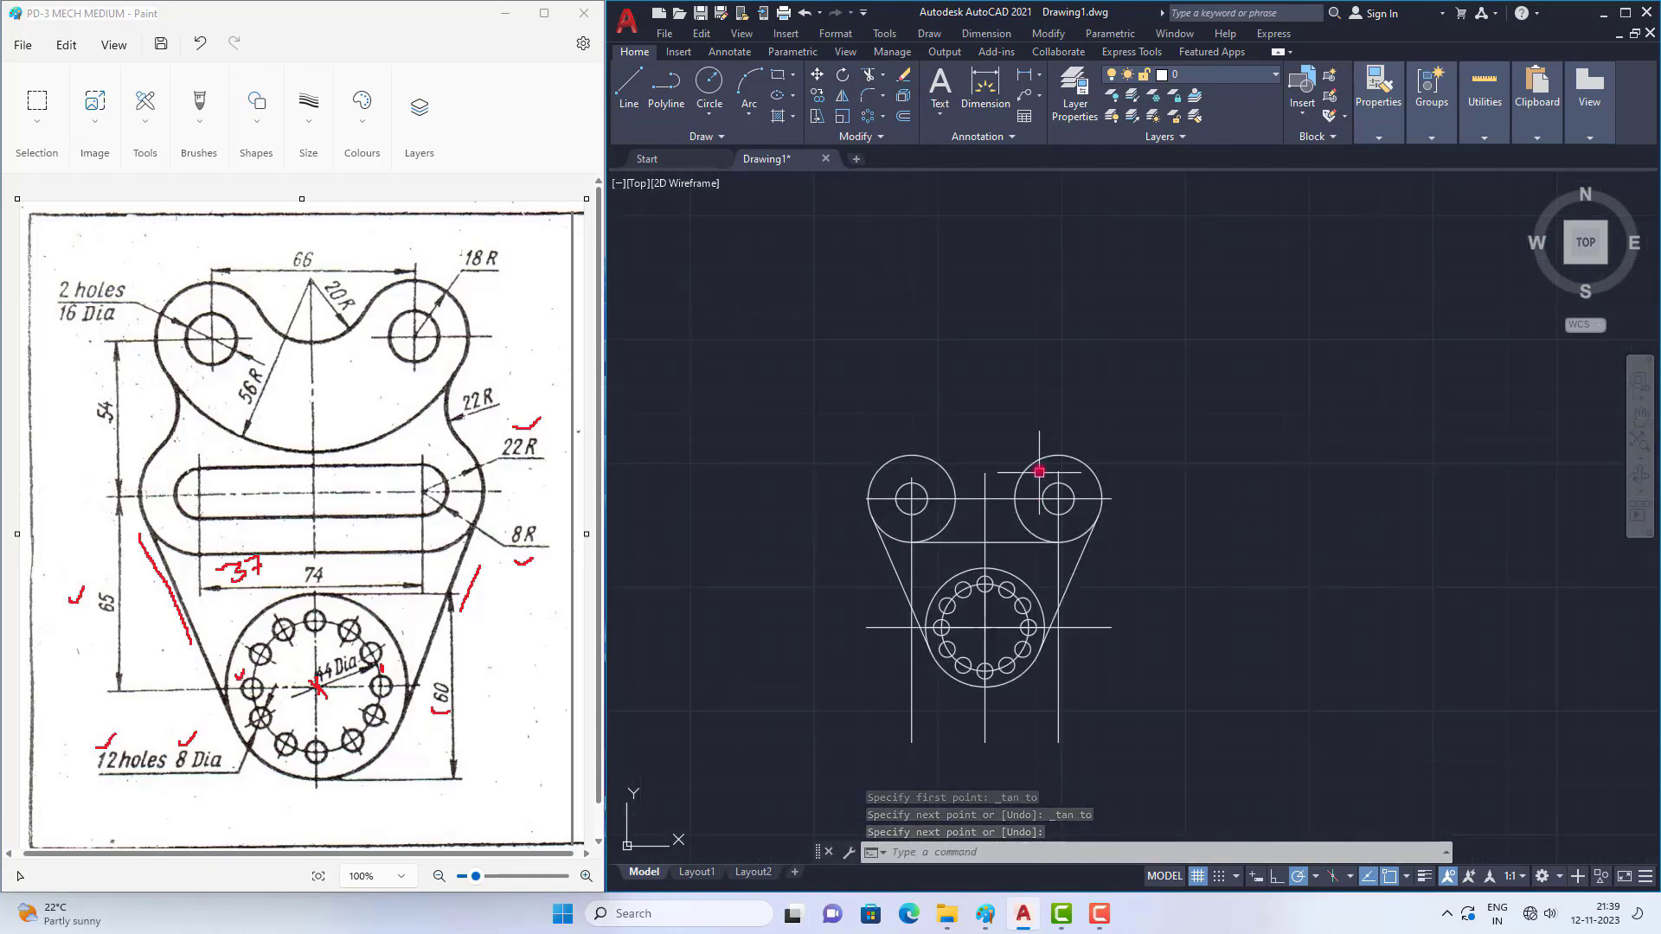
scroll(1036, 448, up, 2)
scroll(1064, 525, down, 2)
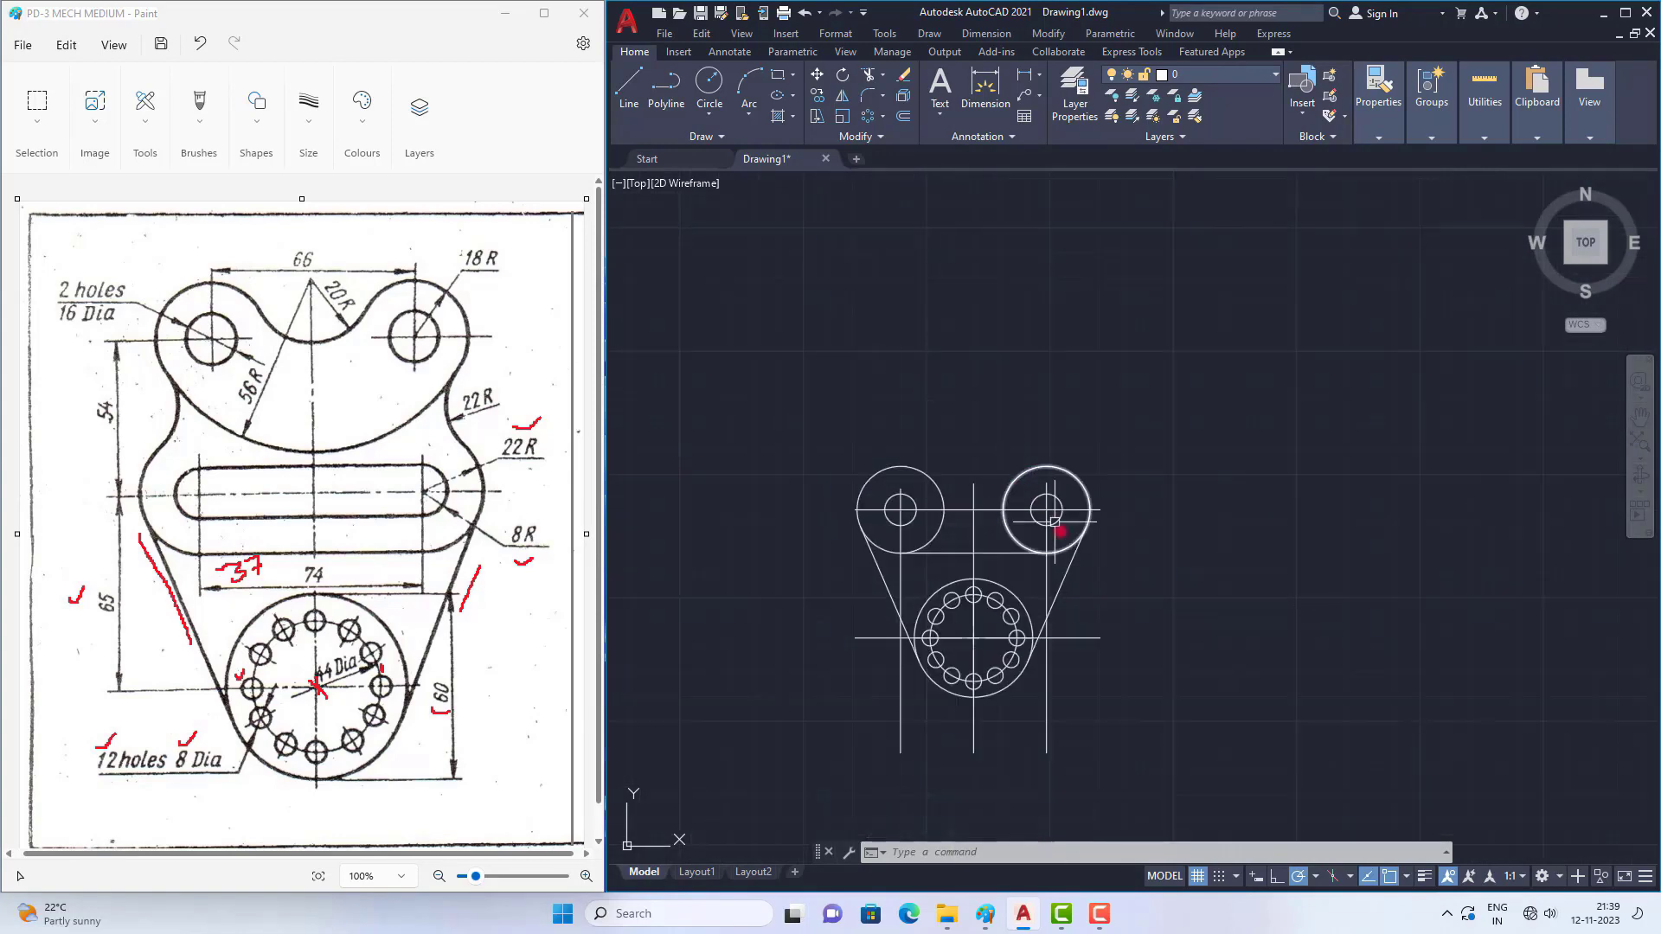
scroll(1107, 580, up, 2)
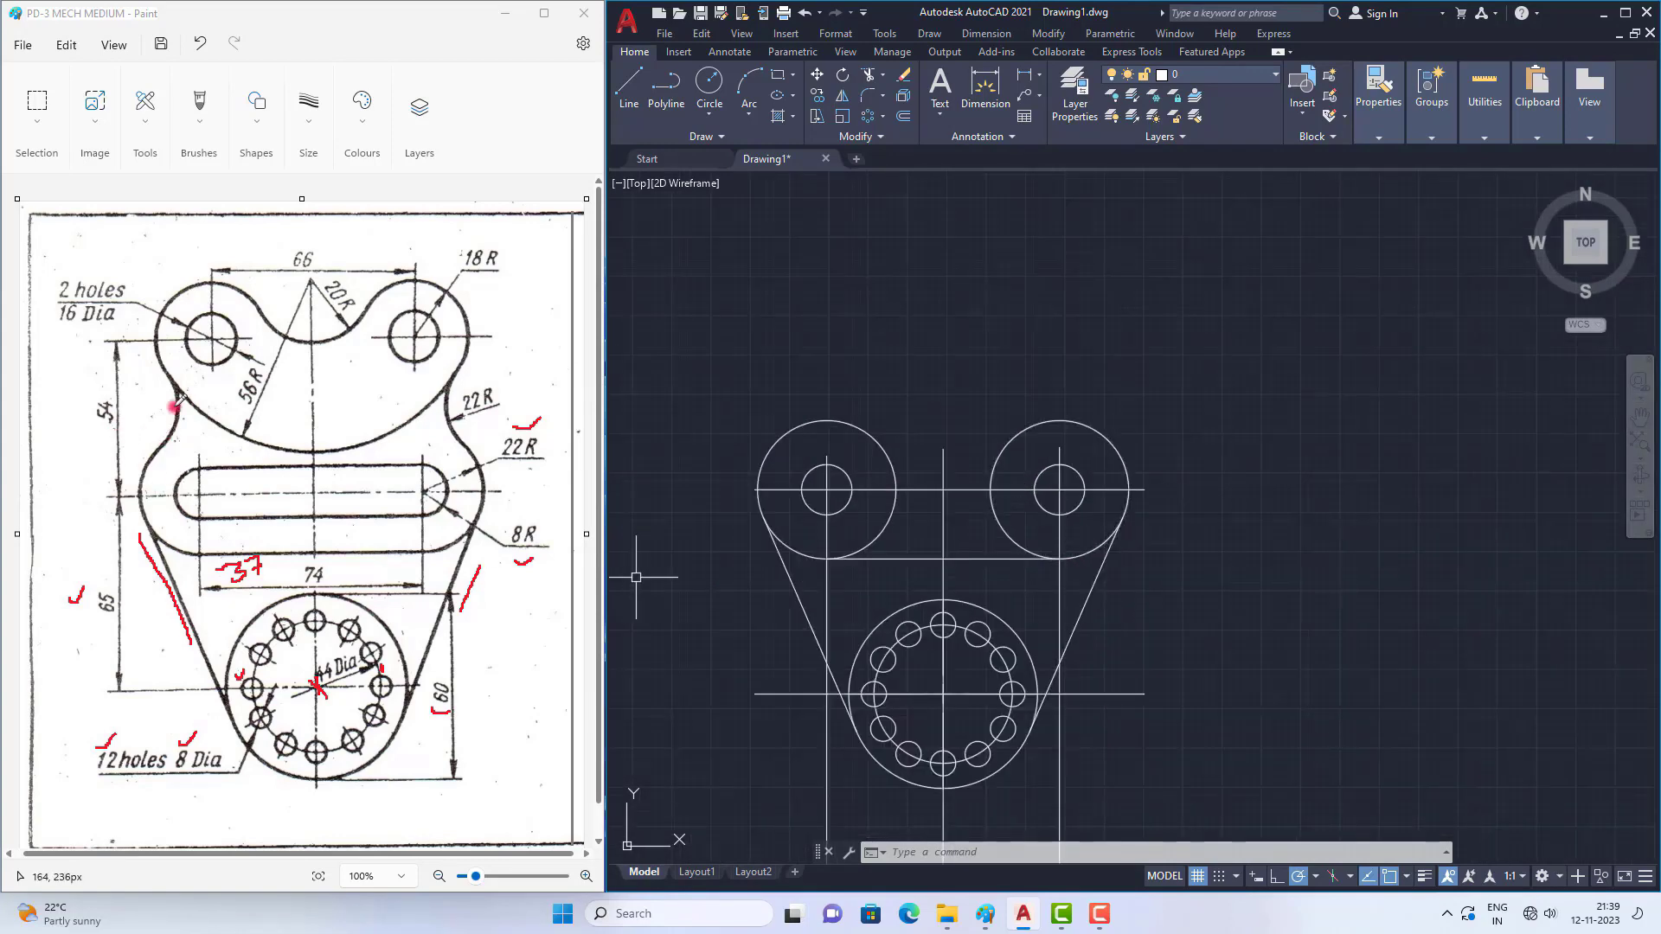
Step: Tick the 54 dimension on the Paint reference and offset the slot's horizontal centre line 54 mm upward in AutoCAD
click(78, 416)
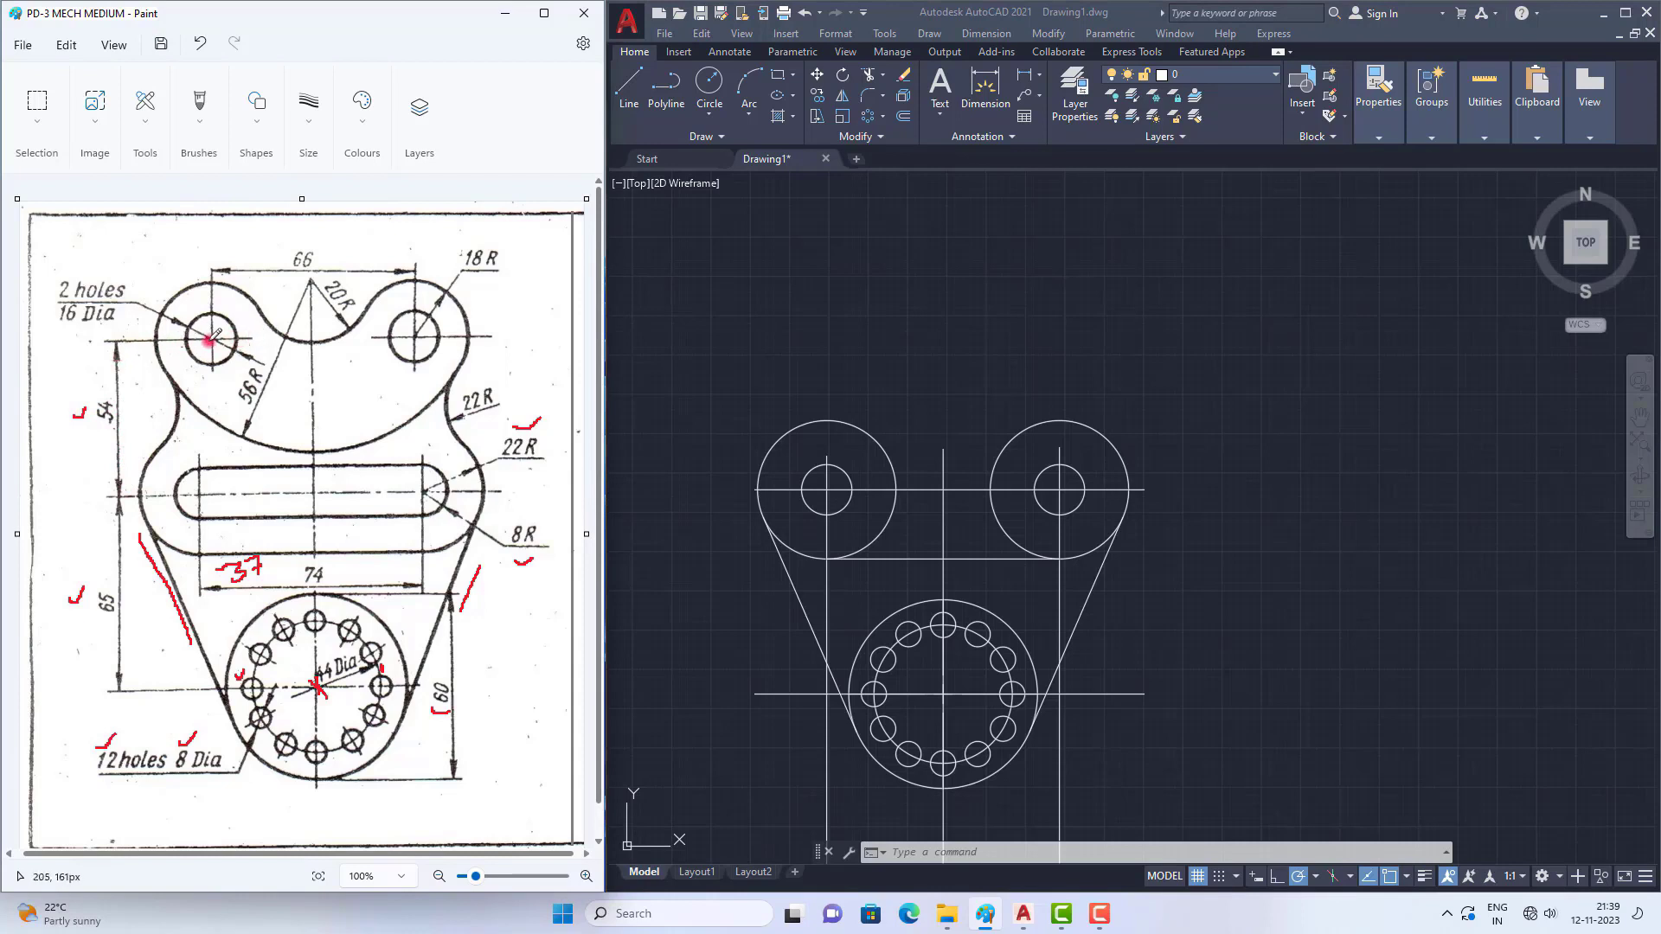
click(944, 852)
text(o)
key(Return)
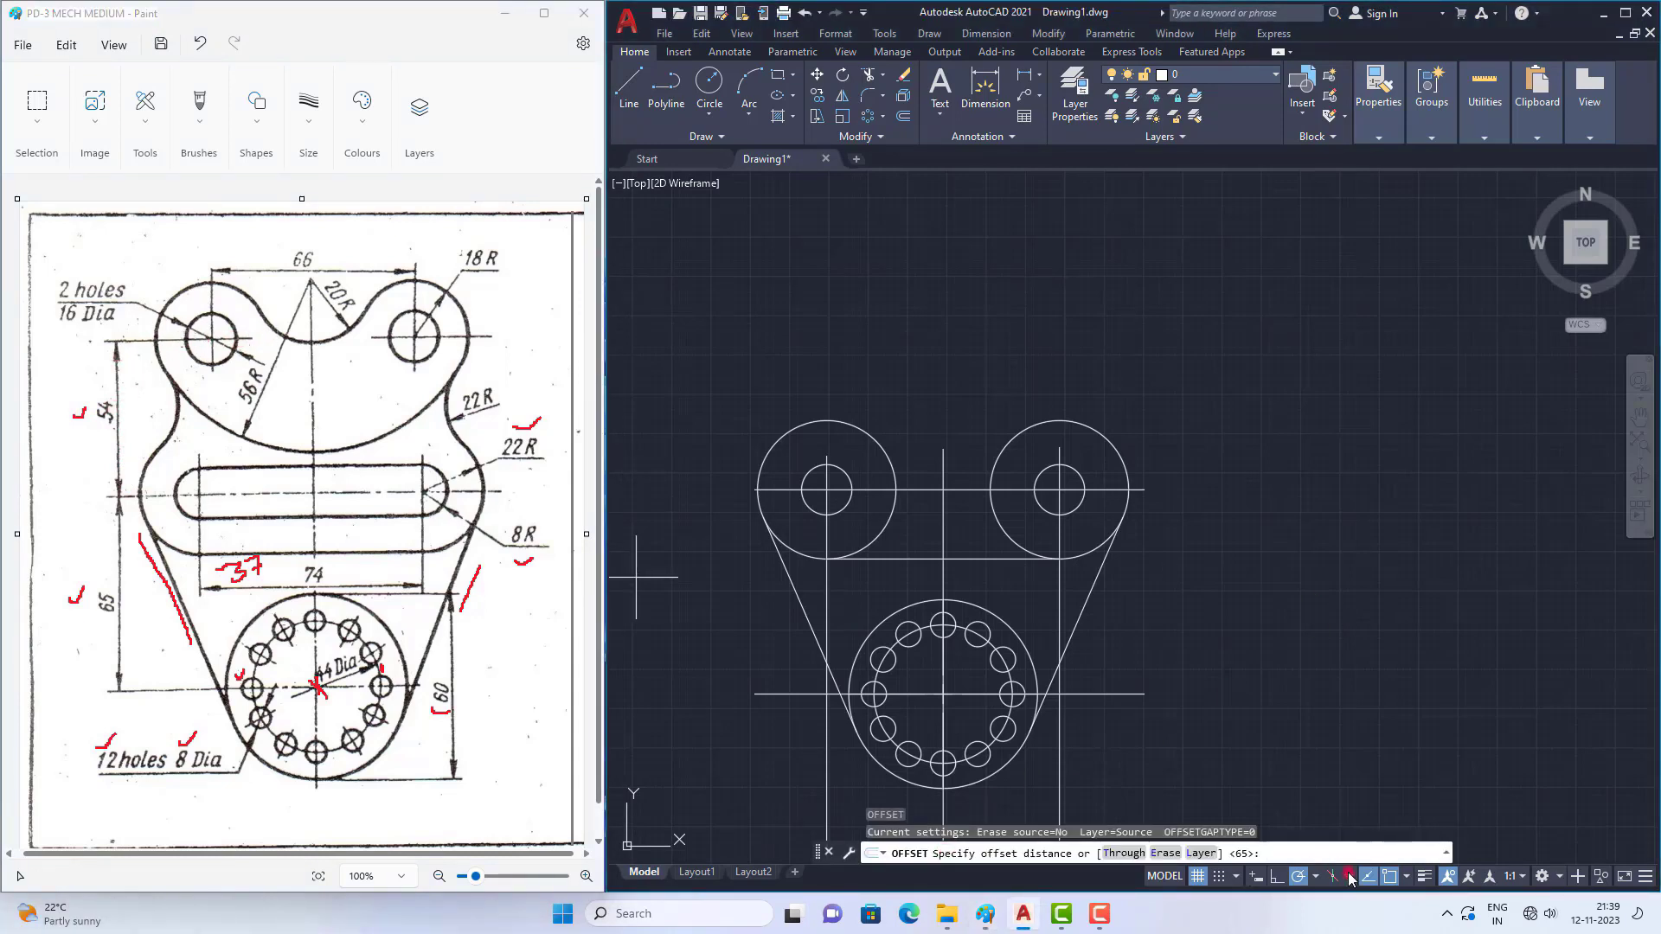
text(54)
key(Return)
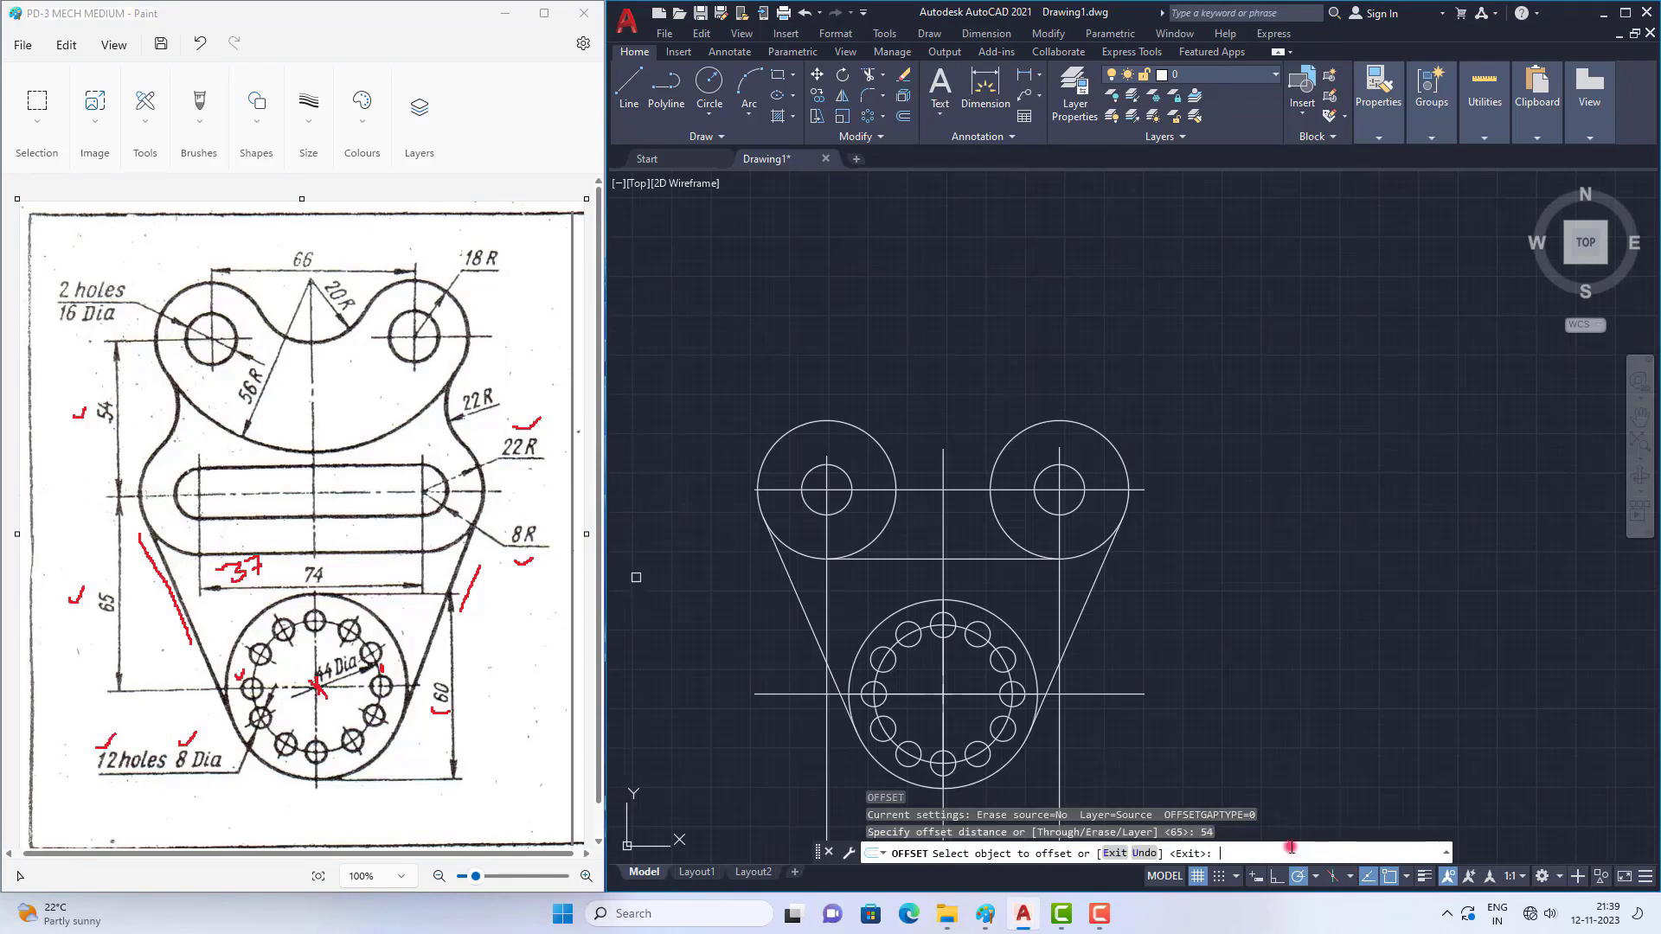
click(923, 489)
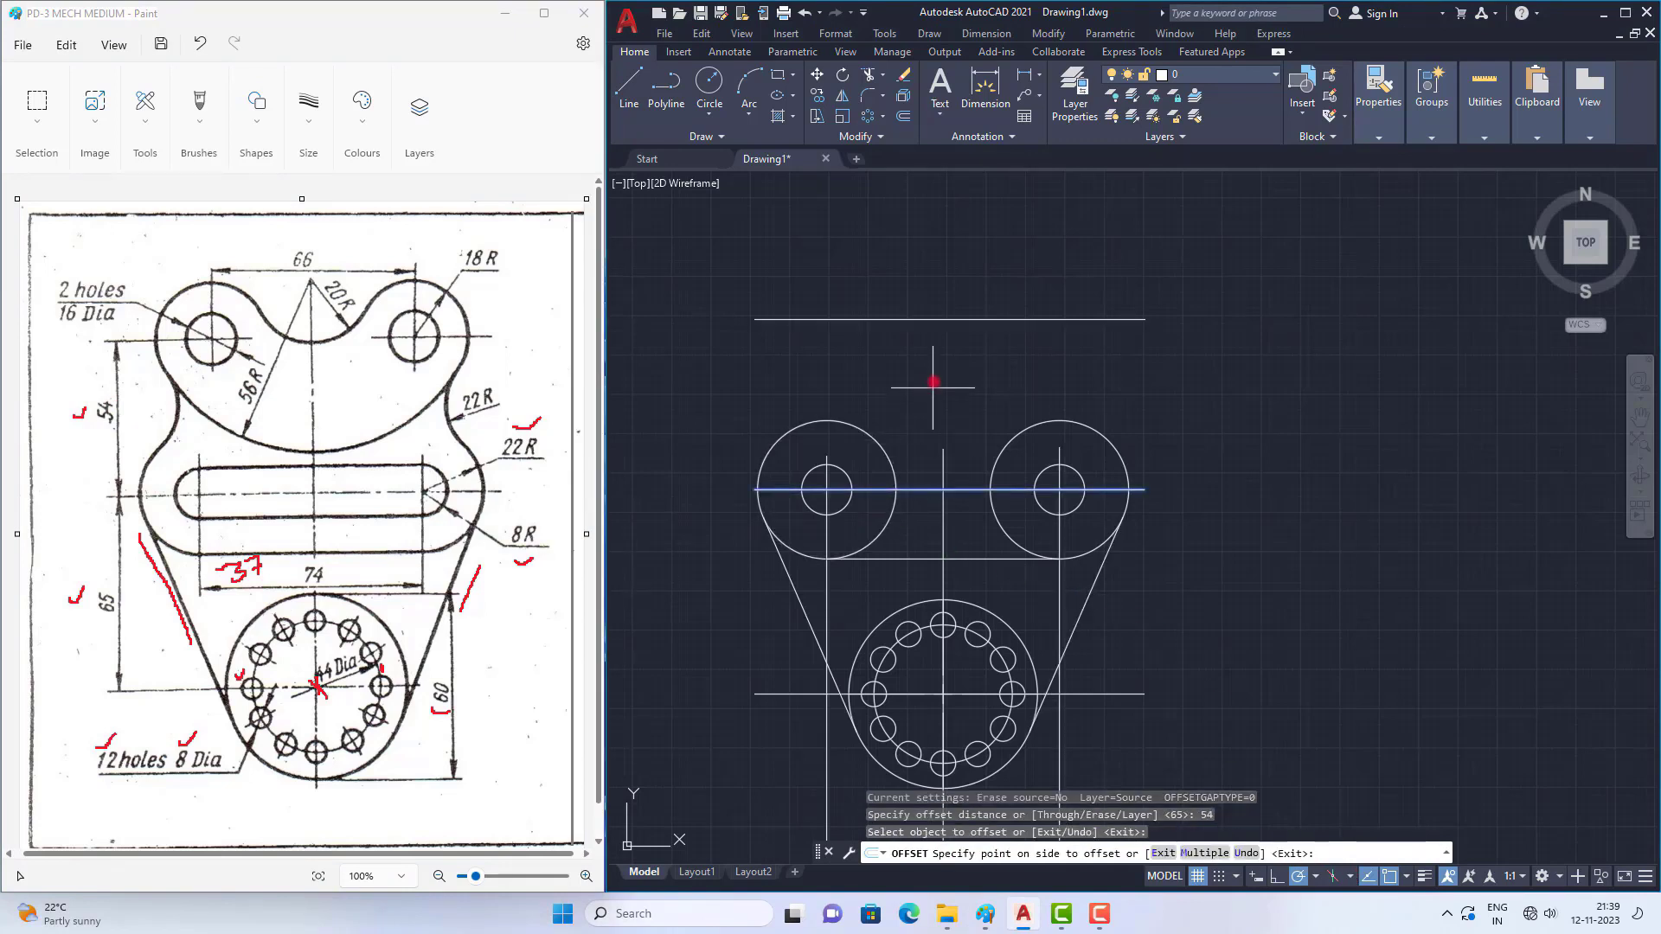
click(933, 378)
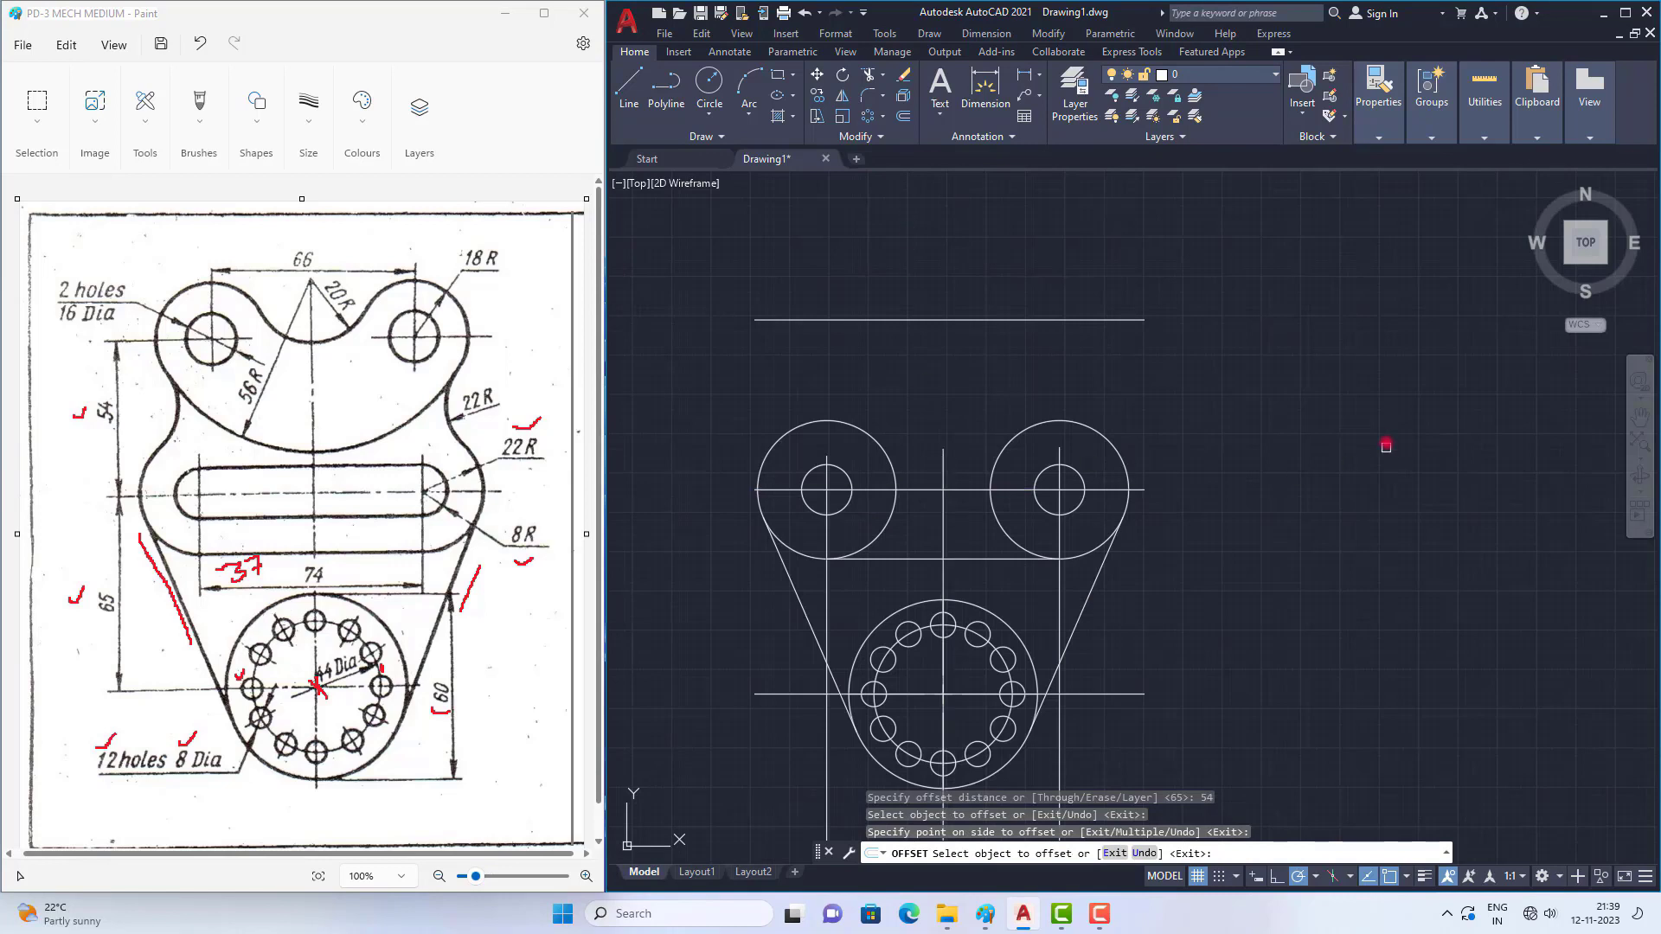
key(Escape)
Step: Stretch the upper end of the middle vertical centre line to slightly above the topmost horizontal line
click(944, 525)
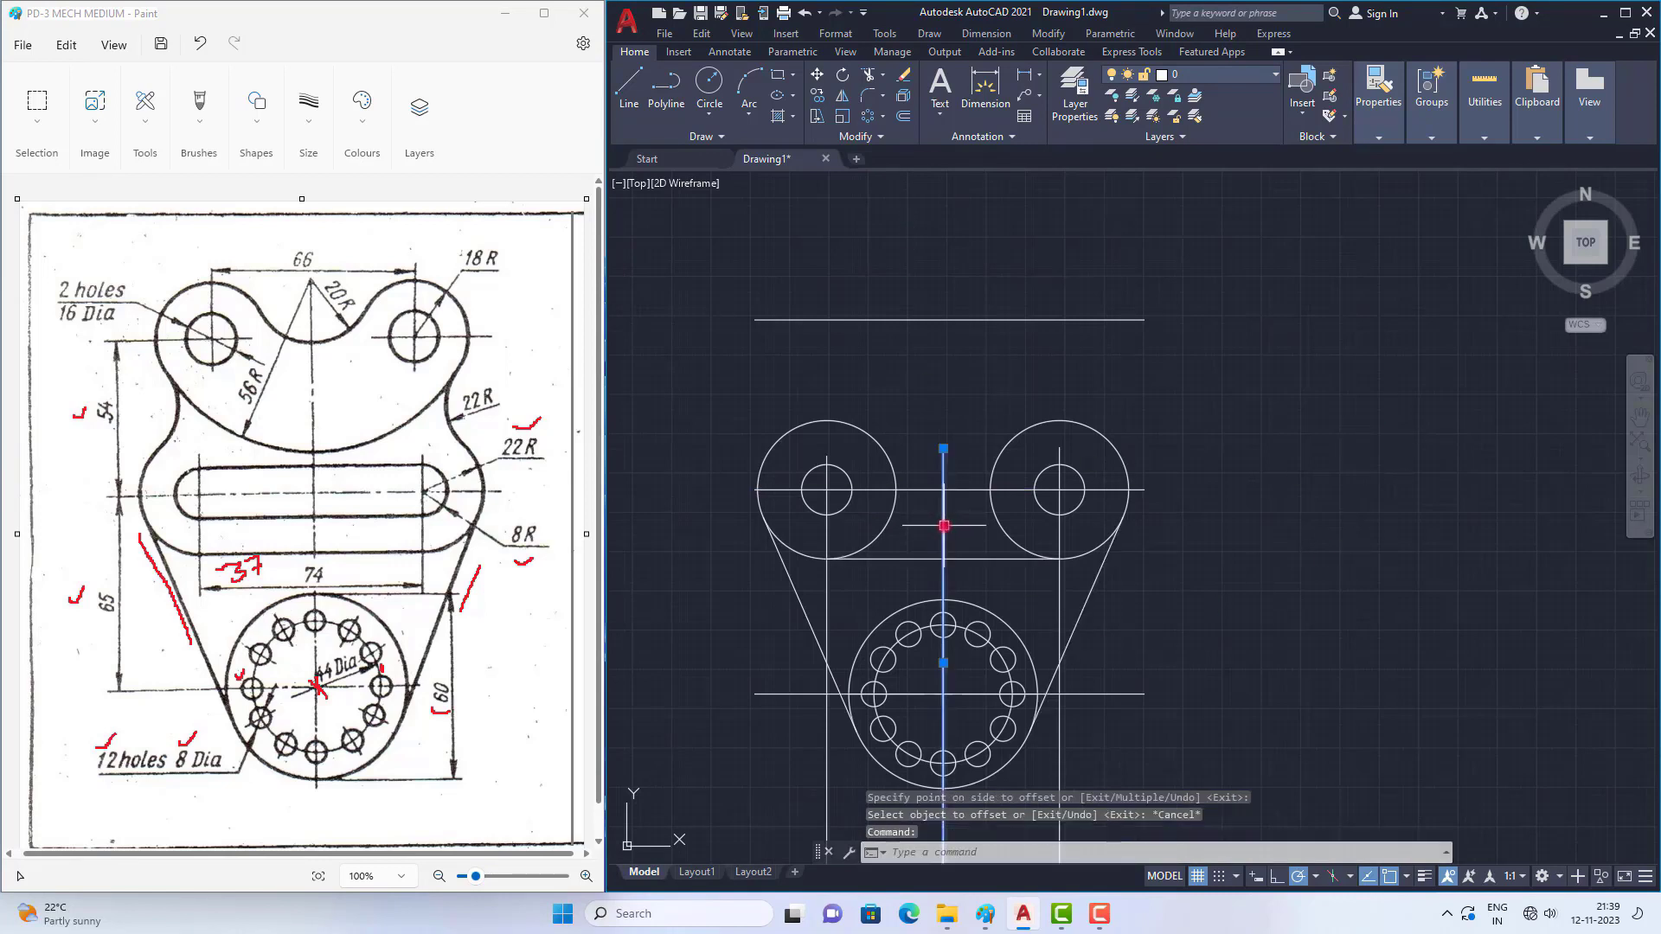
click(944, 449)
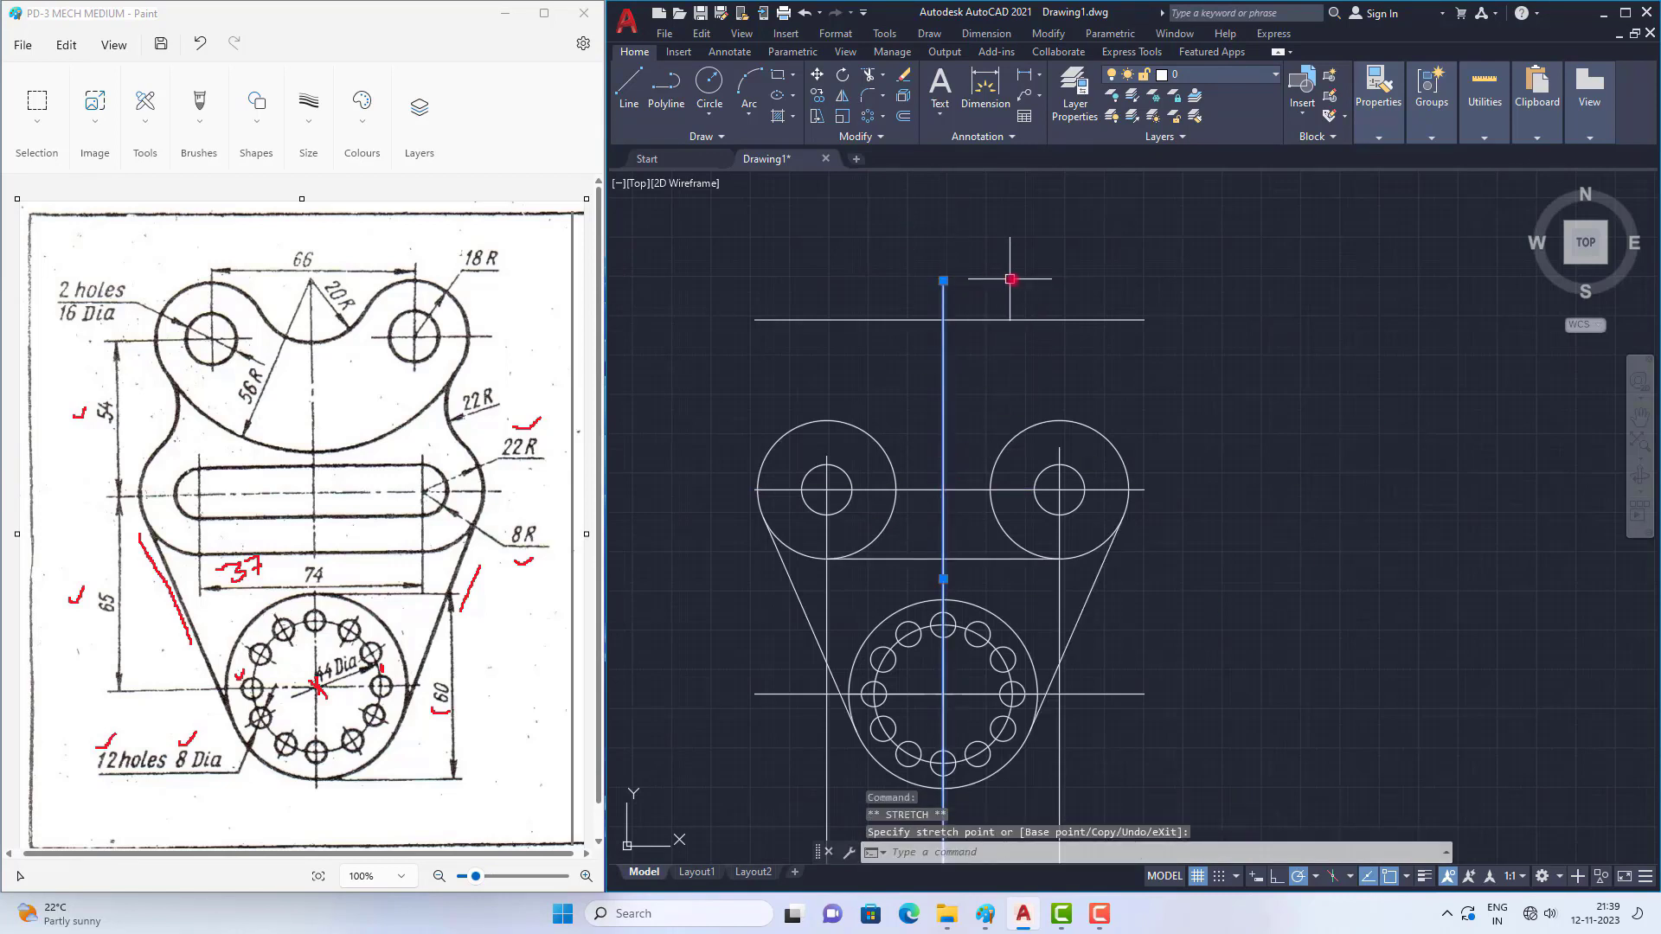
key(Escape)
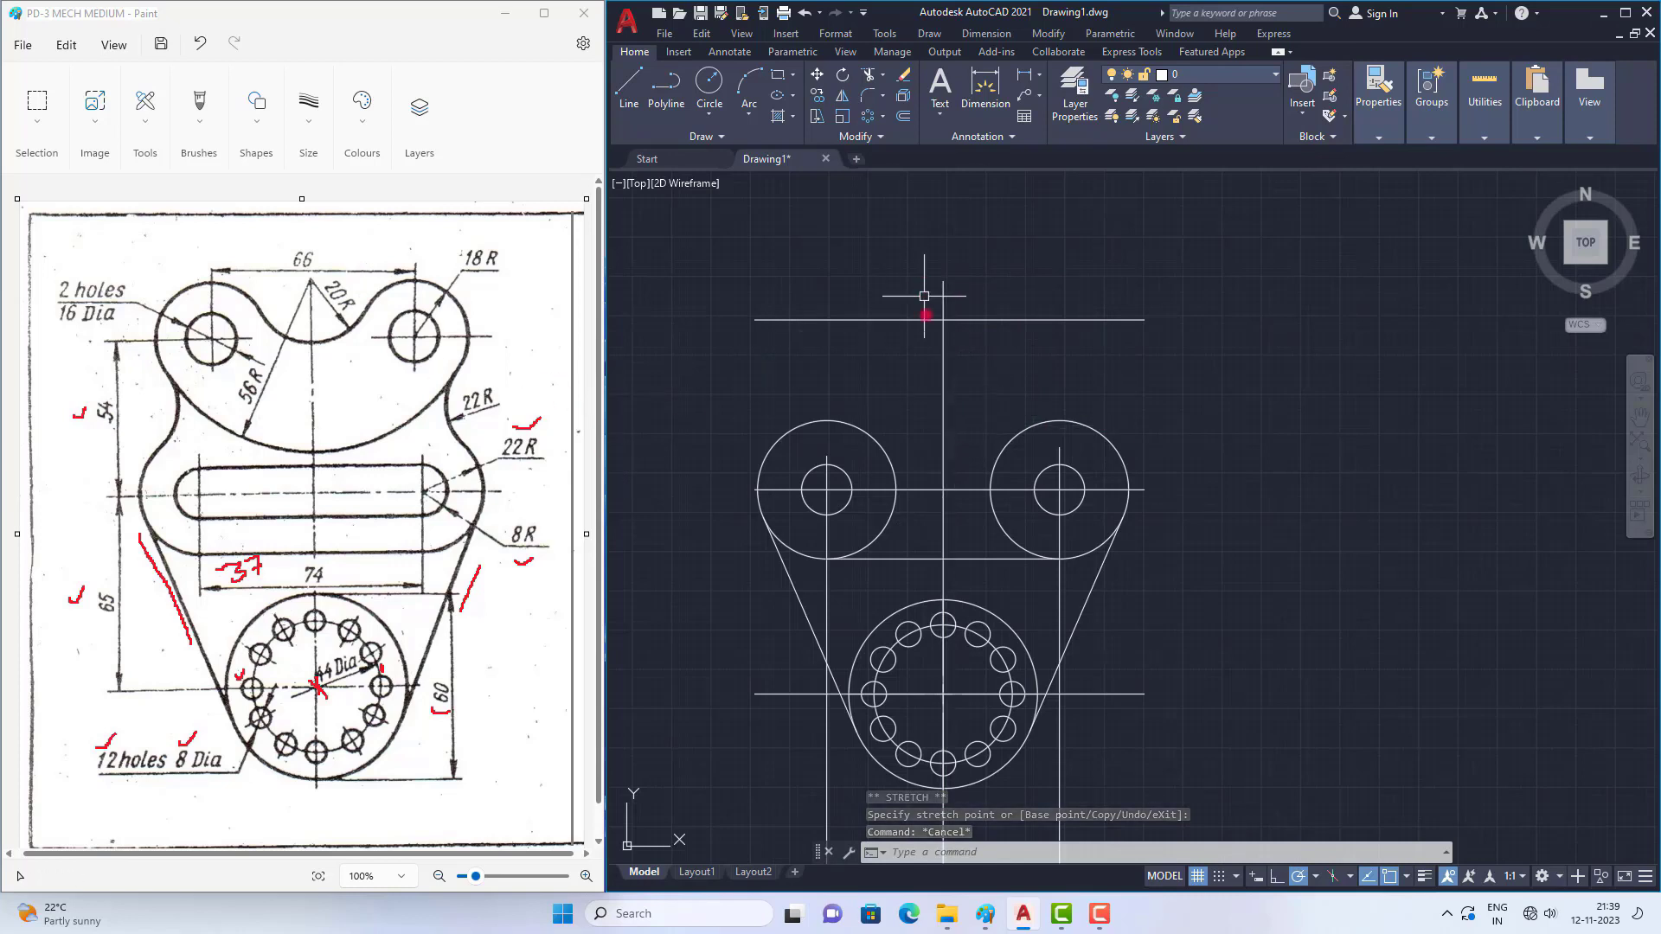
Step: Mark the 66 dimension with its half value 33 in Paint, and offset AutoCAD's middle vertical centre line 33 mm to both sides
drag(303, 240, 320, 221)
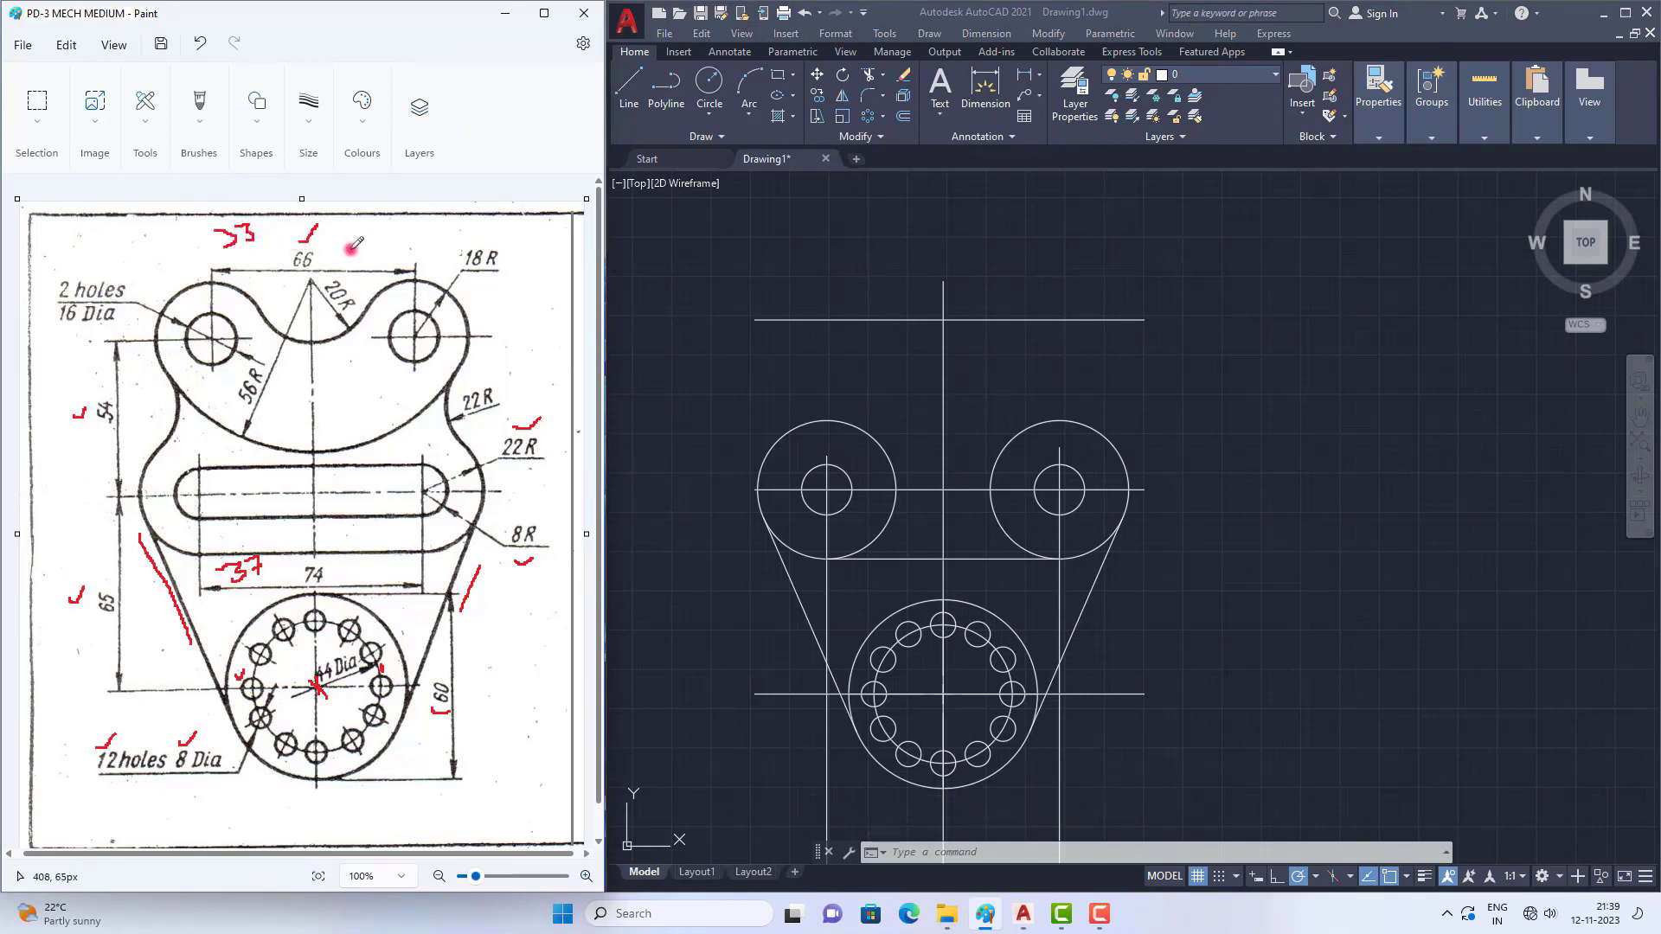
click(991, 853)
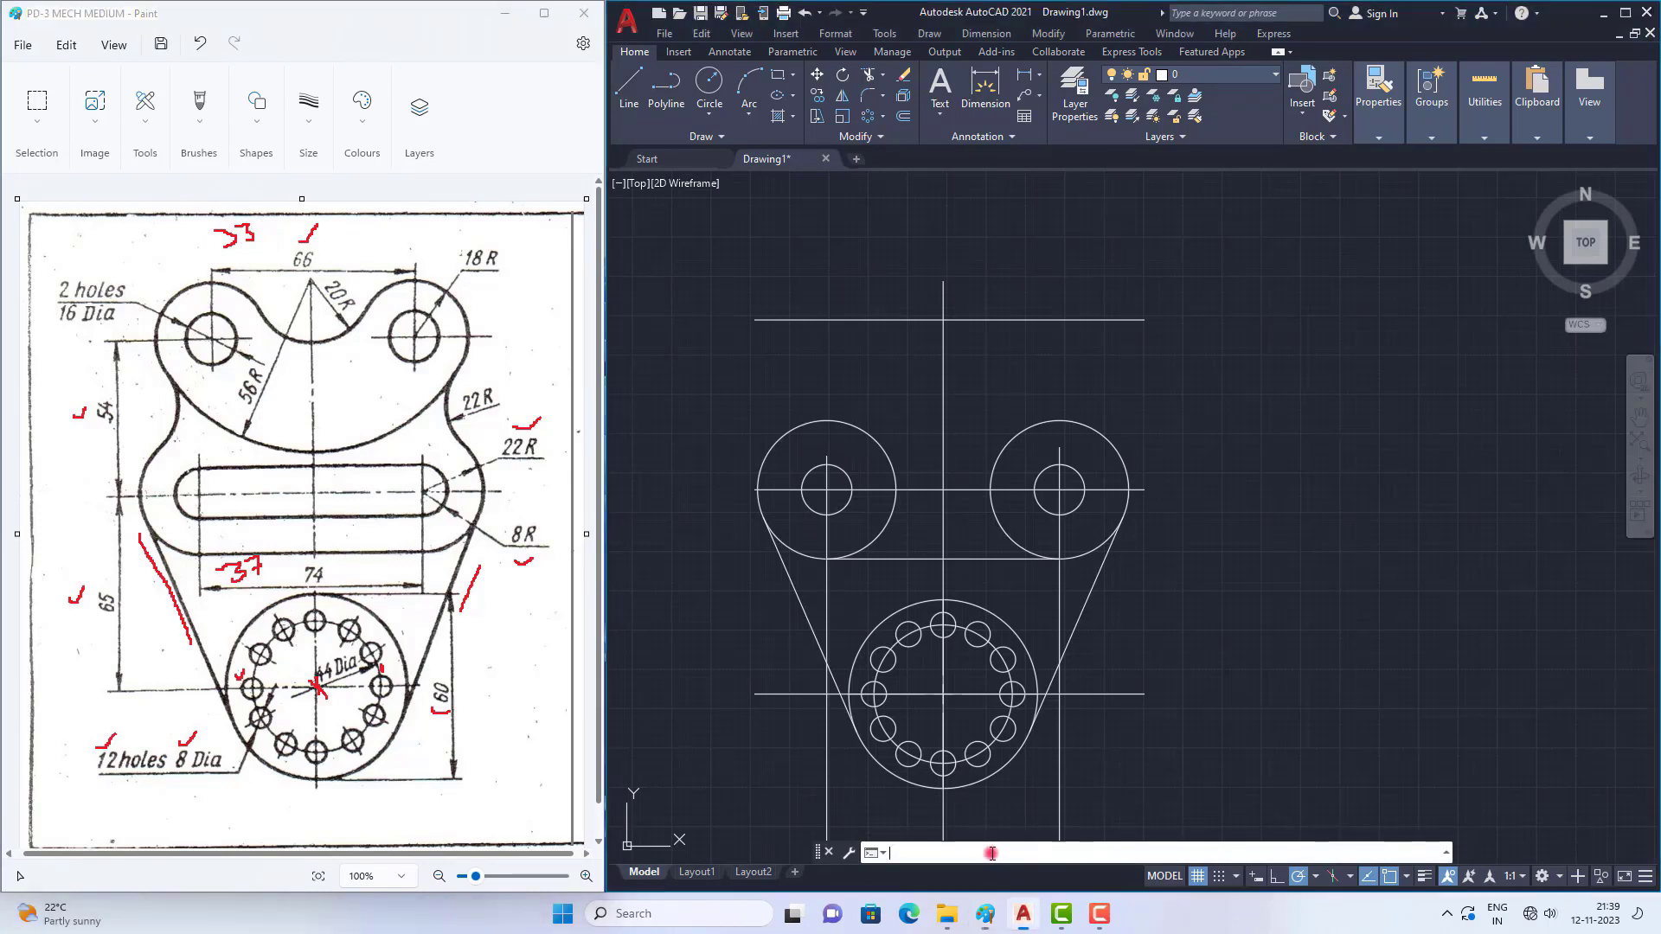
key(BackSpace)
text(o)
key(Return)
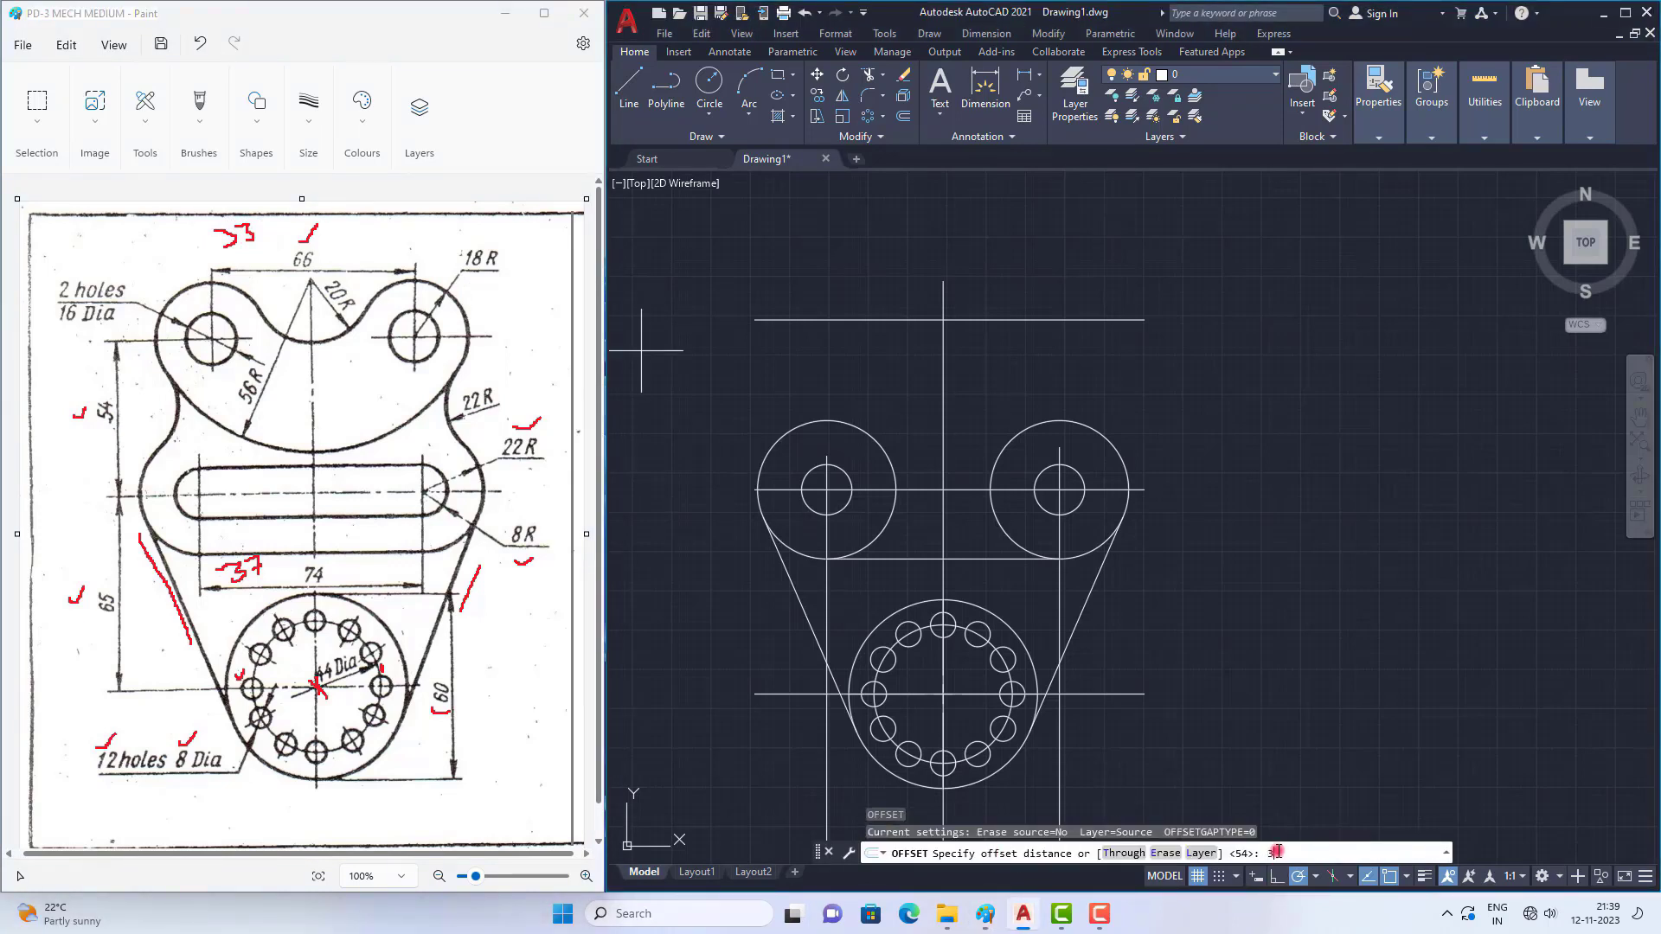
text(33)
key(Return)
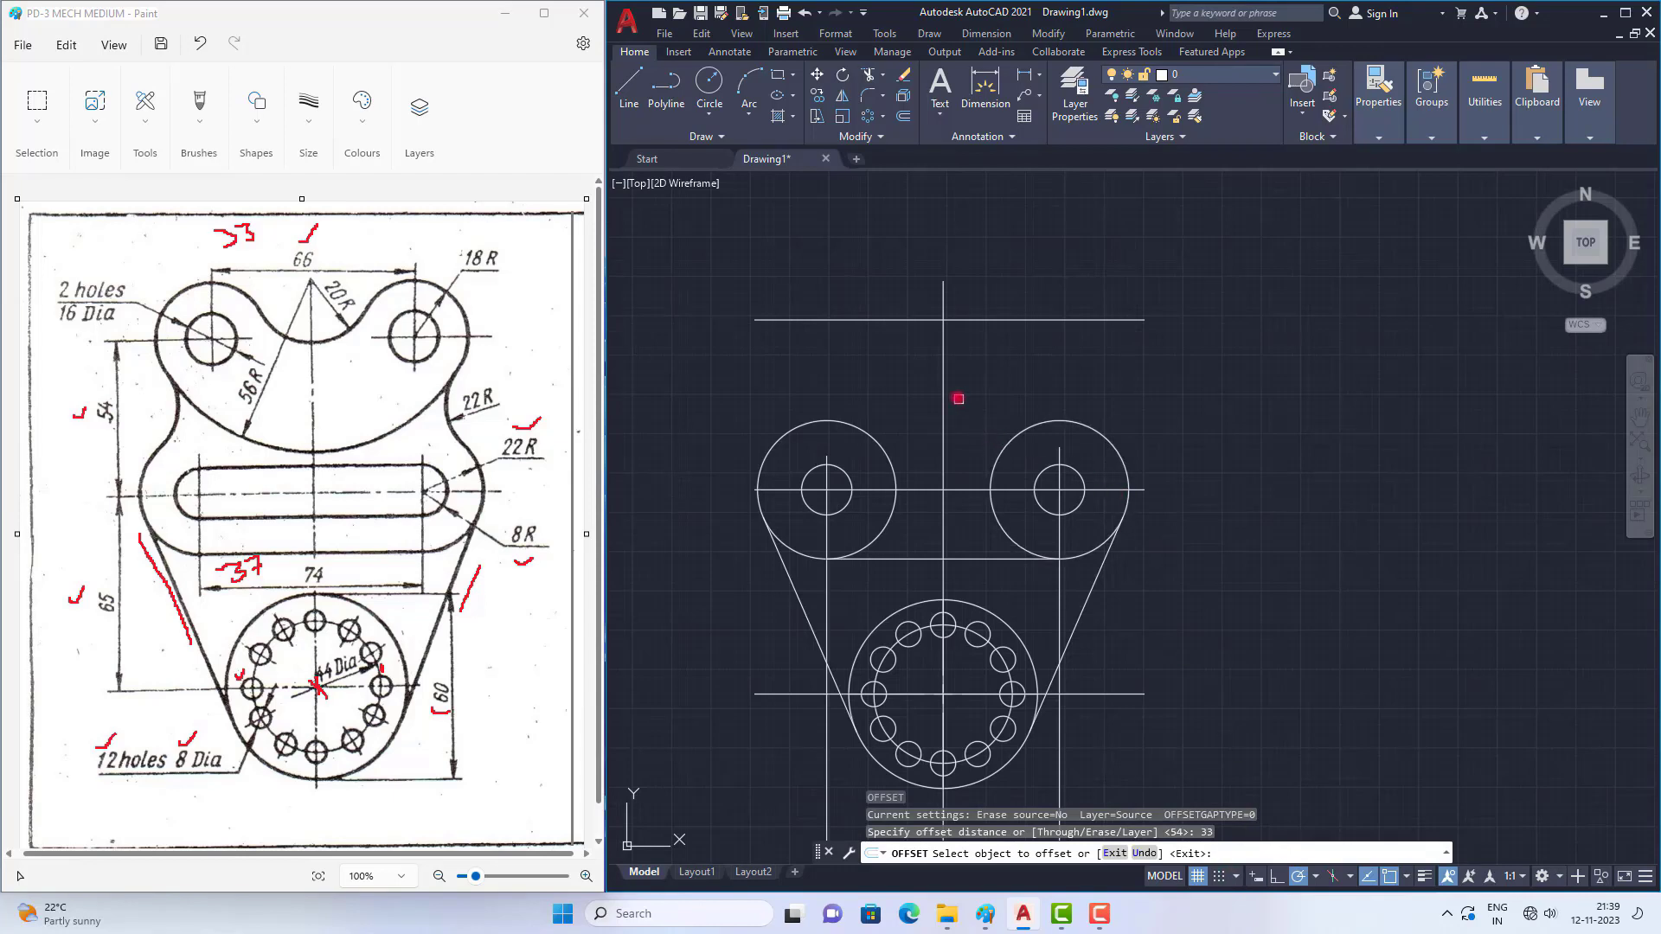
click(945, 381)
click(865, 384)
click(942, 381)
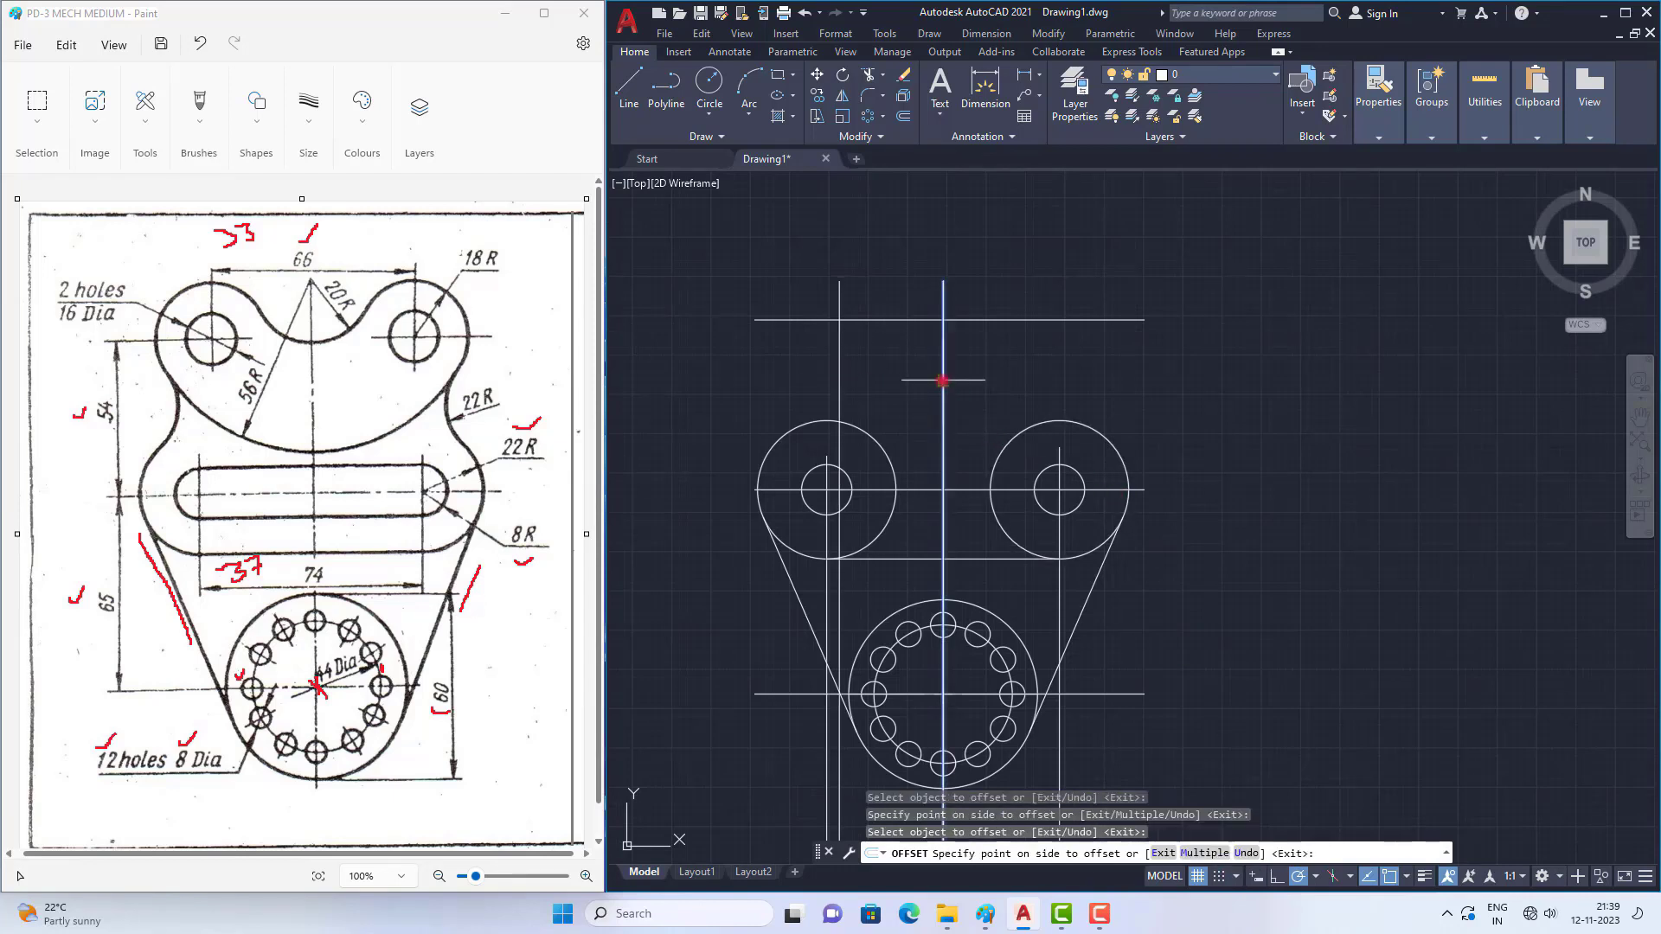
click(1095, 380)
key(Escape)
Step: Underline the 16 Dia hole size and tick the 18R dimension in red on the Paint reference
scroll(865, 394, up, 6)
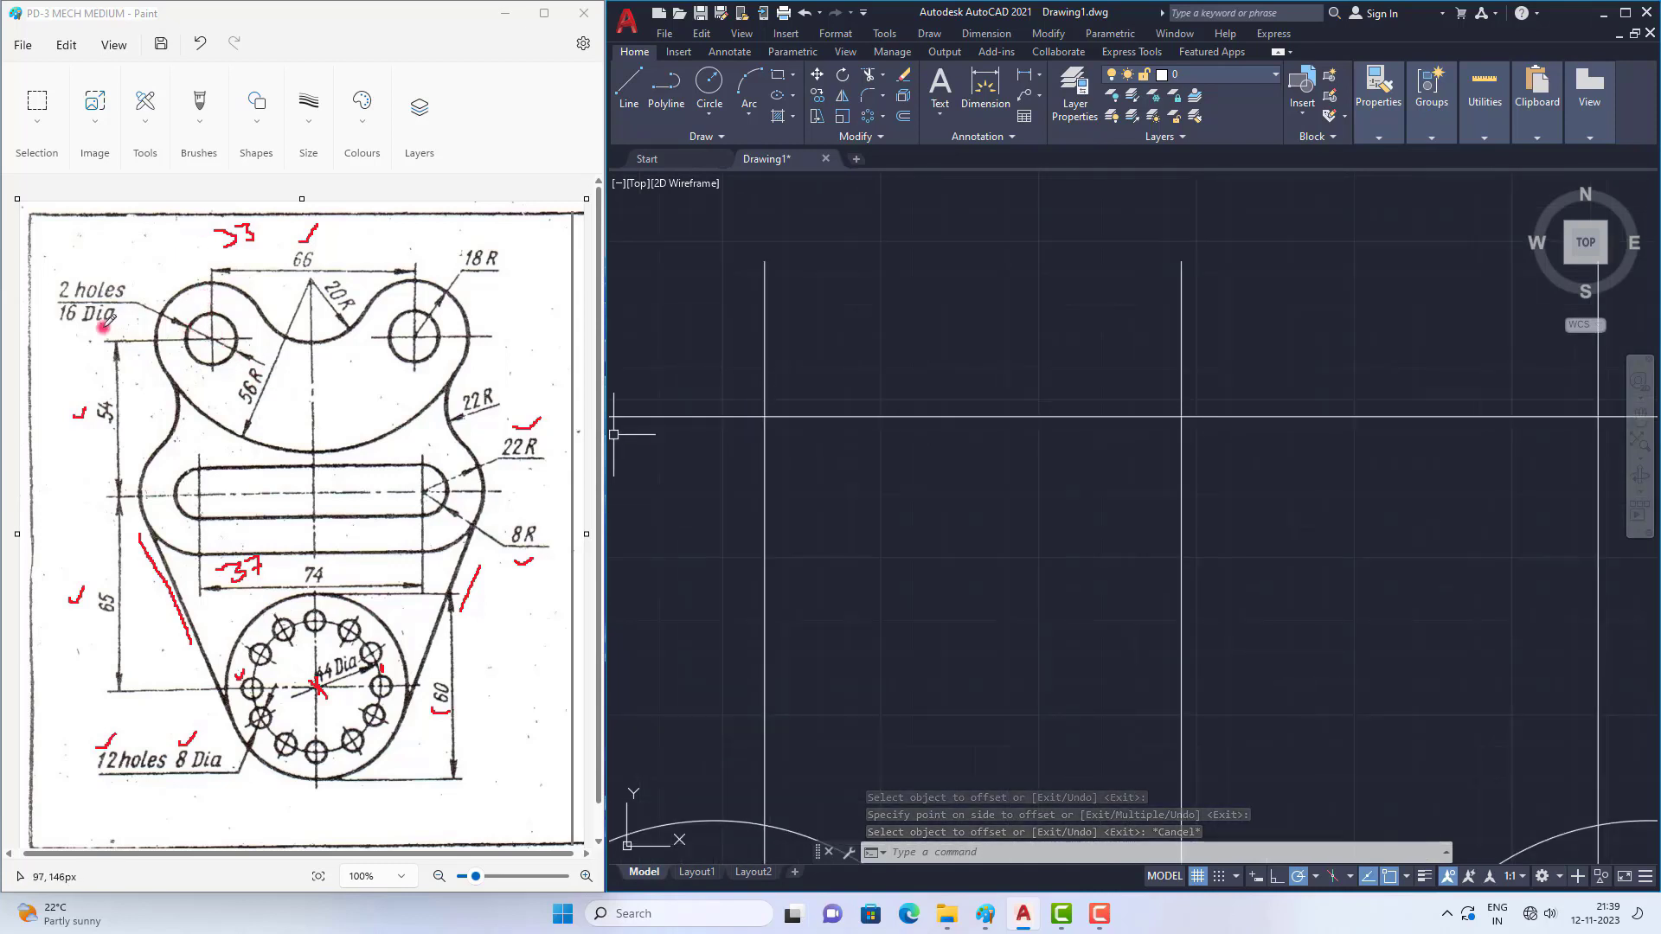
click(69, 327)
drag(72, 328, 78, 328)
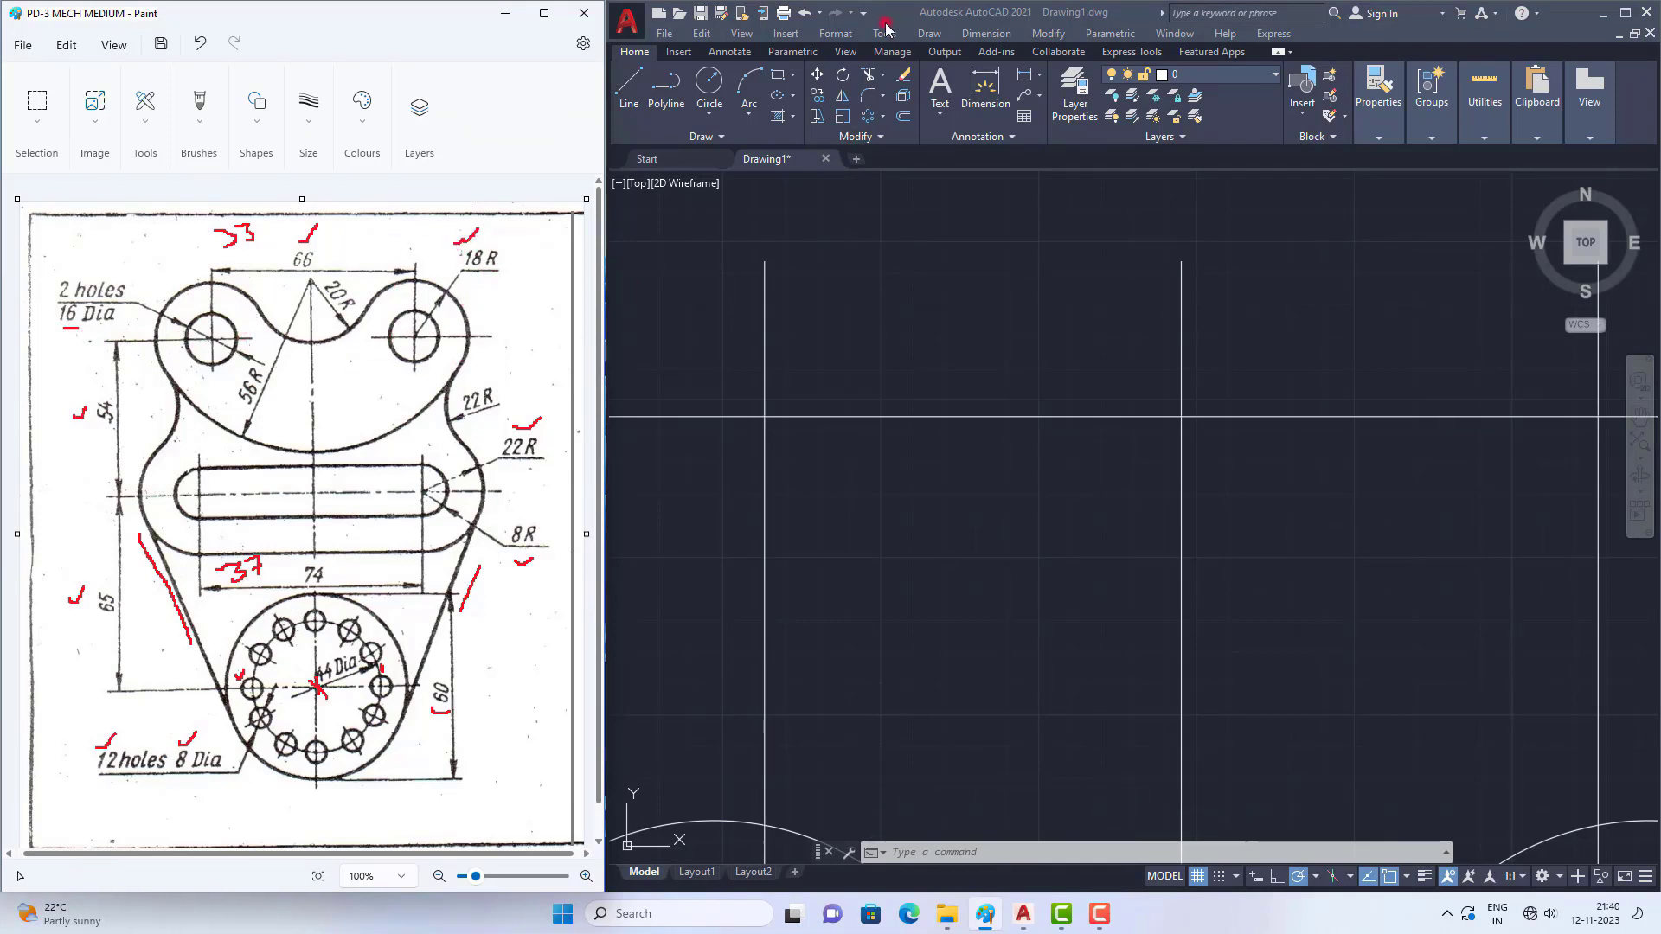
Step: Draw a circle of radius 18 mm in AutoCAD, centred where the left 33 mm offset line crosses the topmost horizontal line
click(708, 82)
click(708, 82)
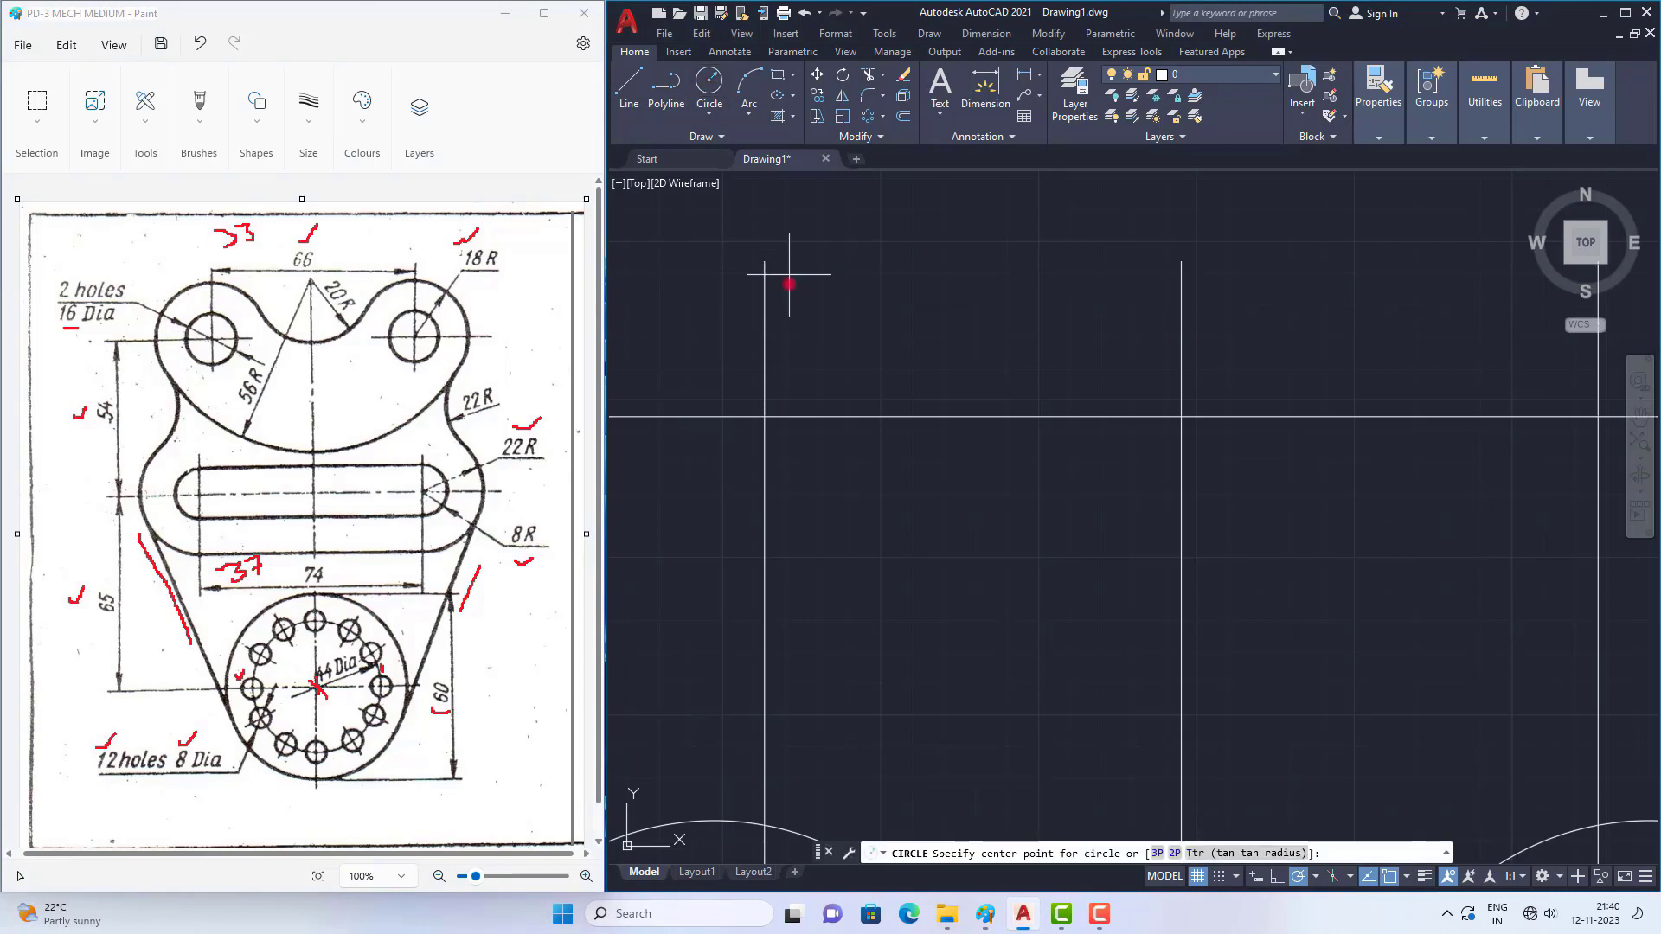
click(763, 417)
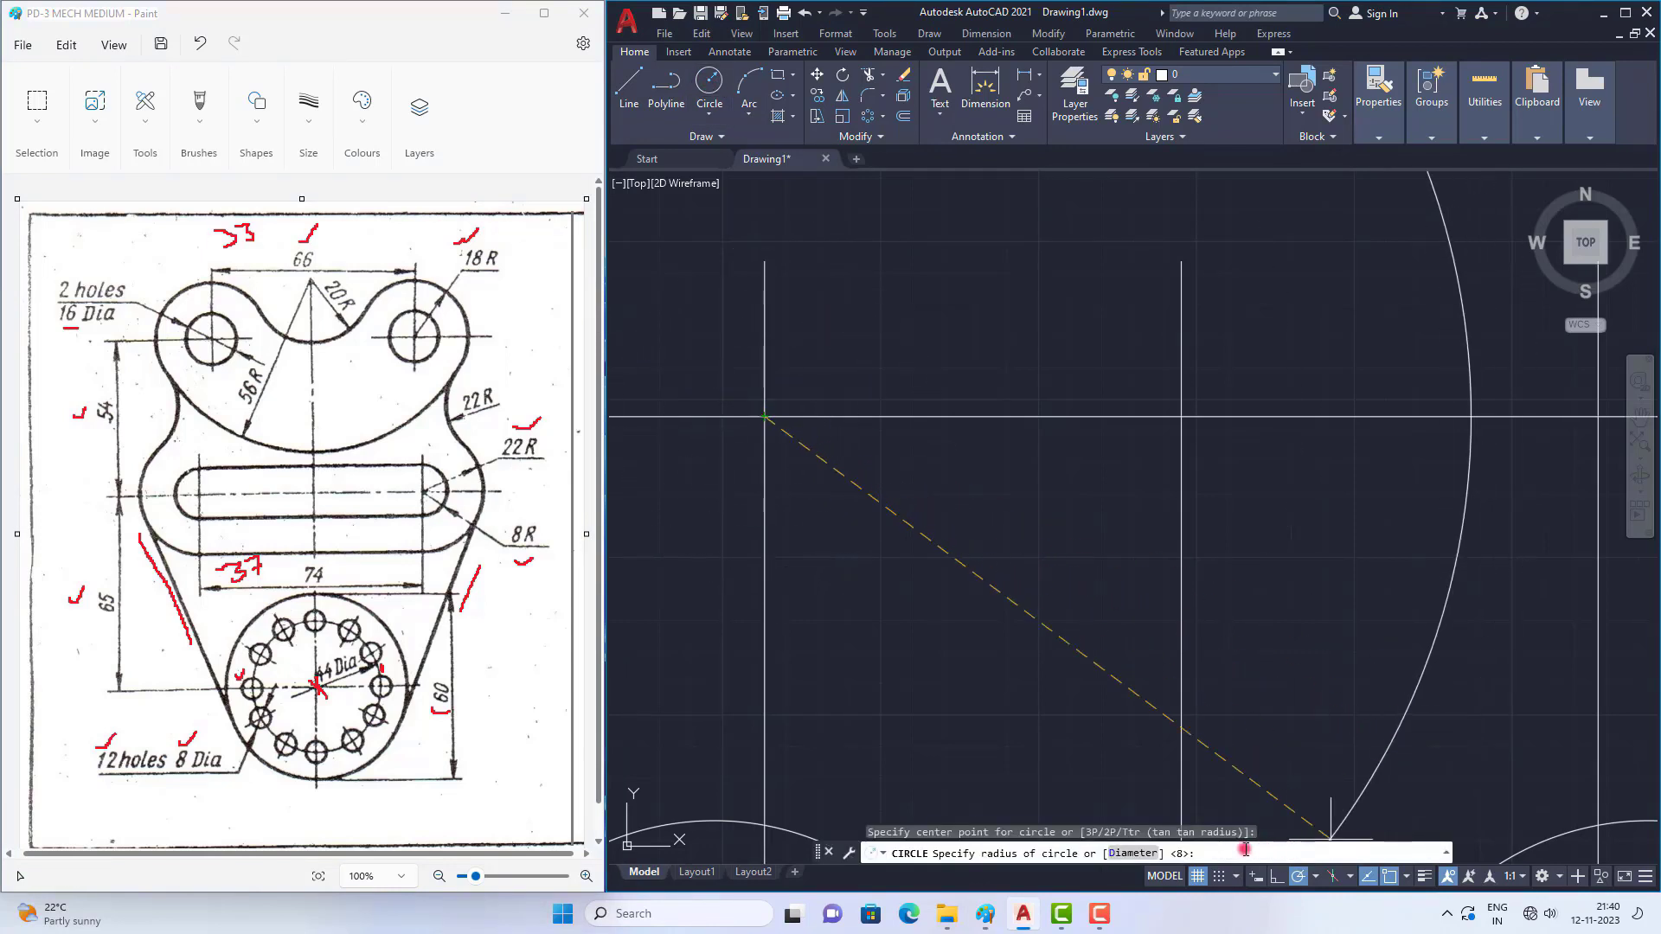
text(18)
key(Return)
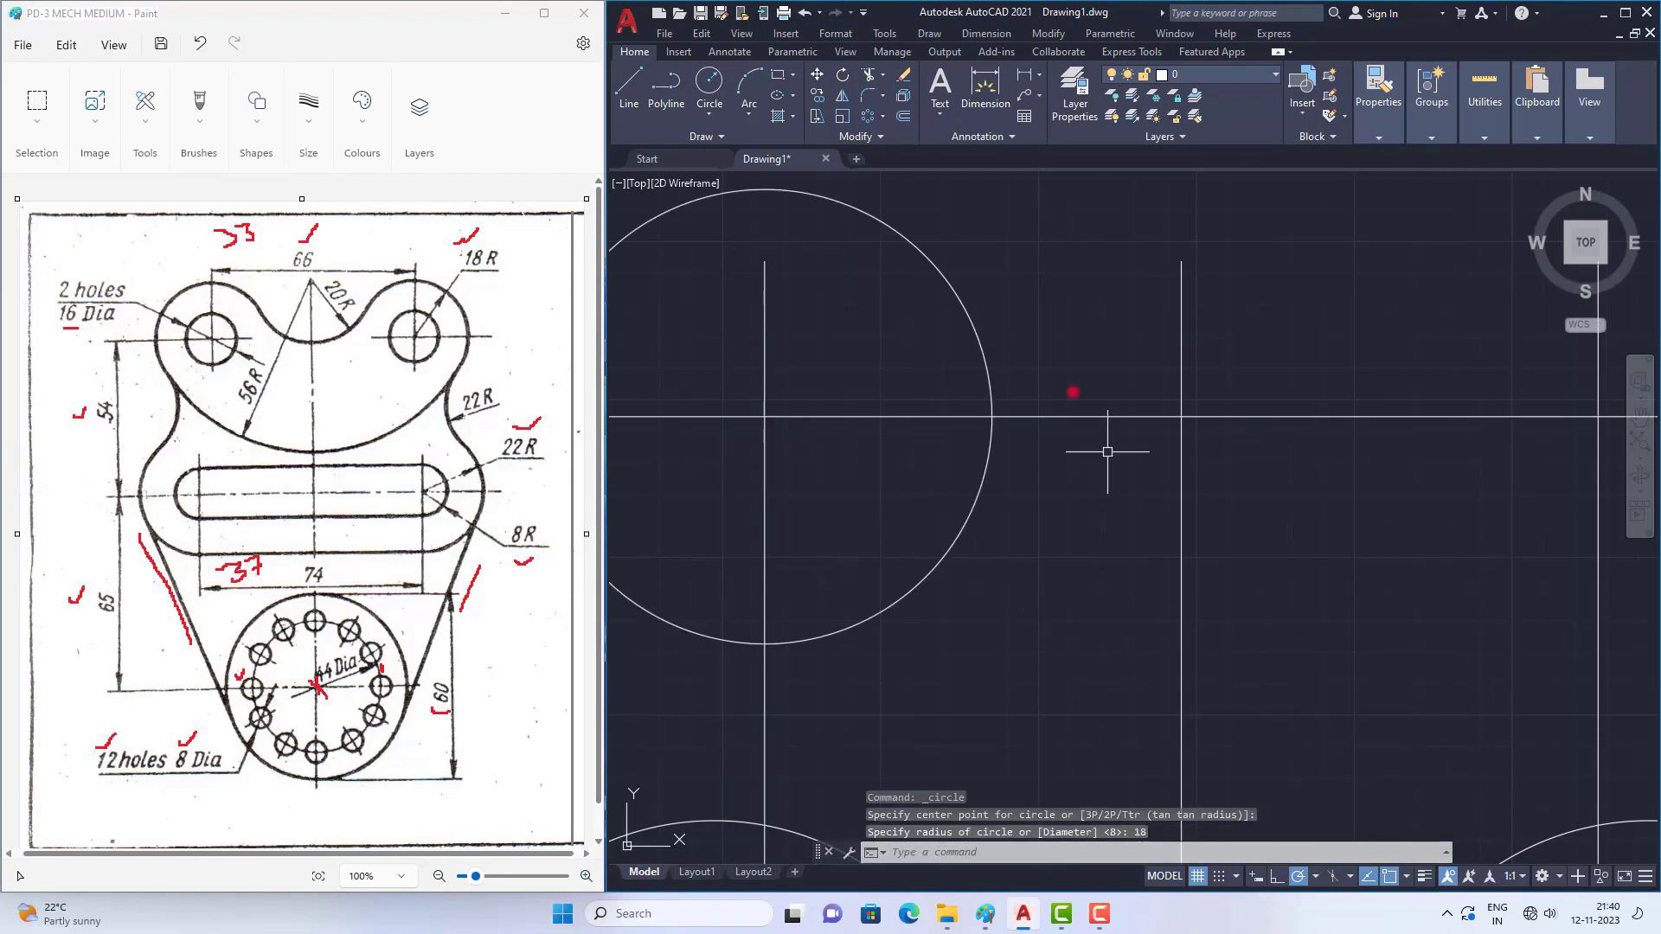
click(708, 81)
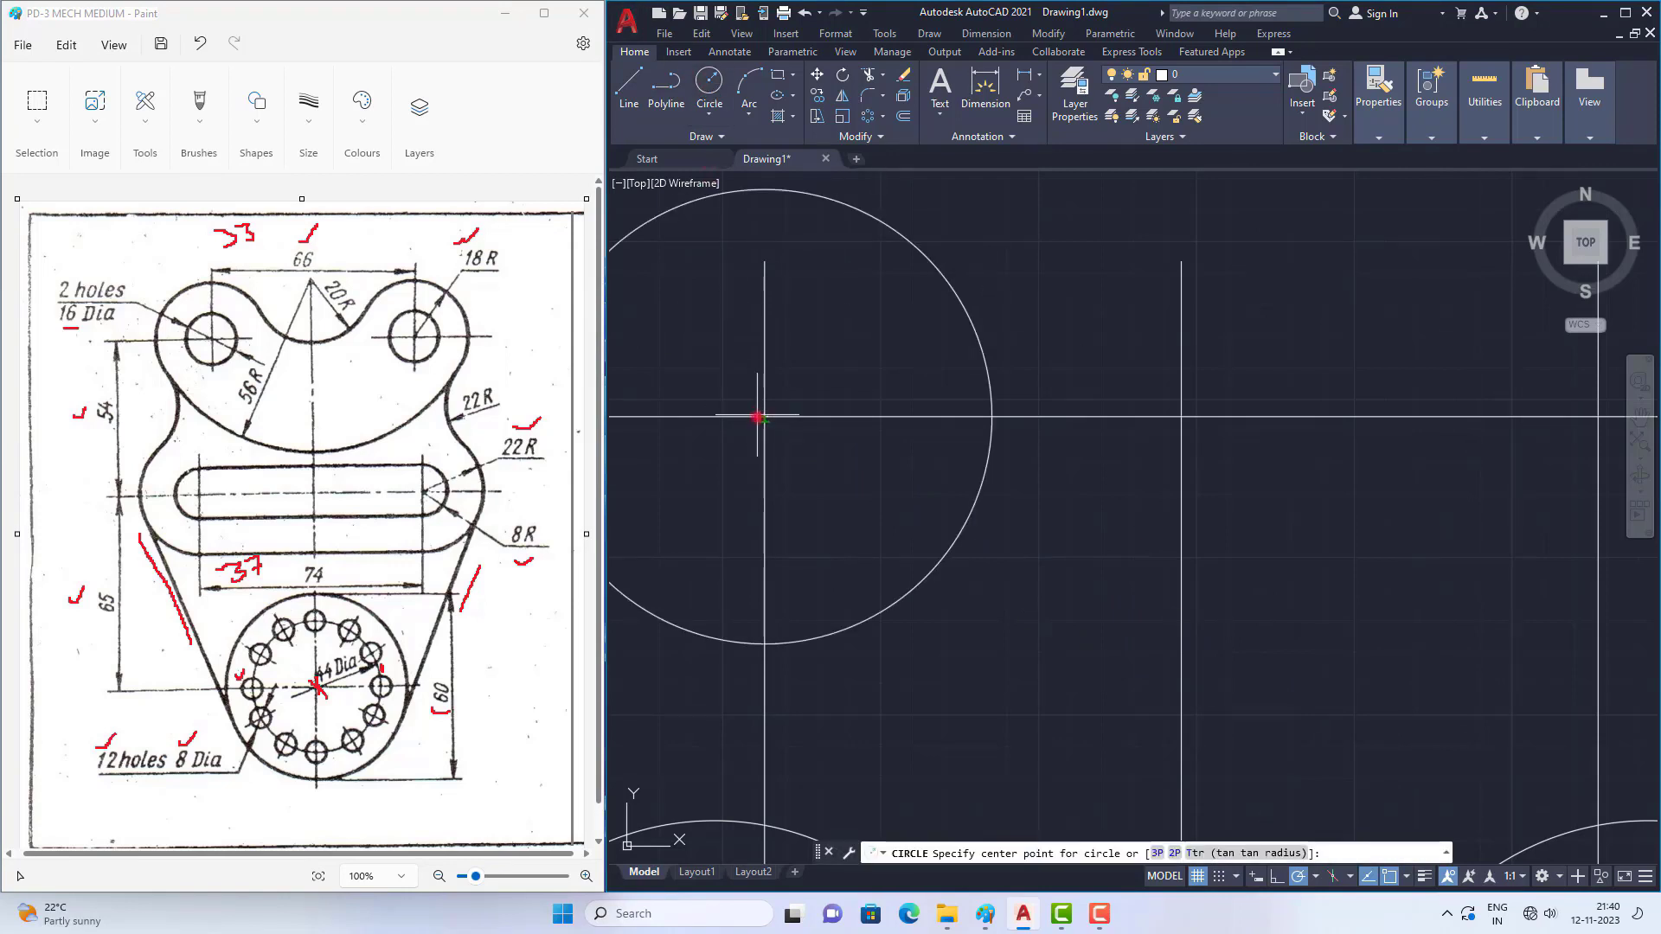
click(763, 419)
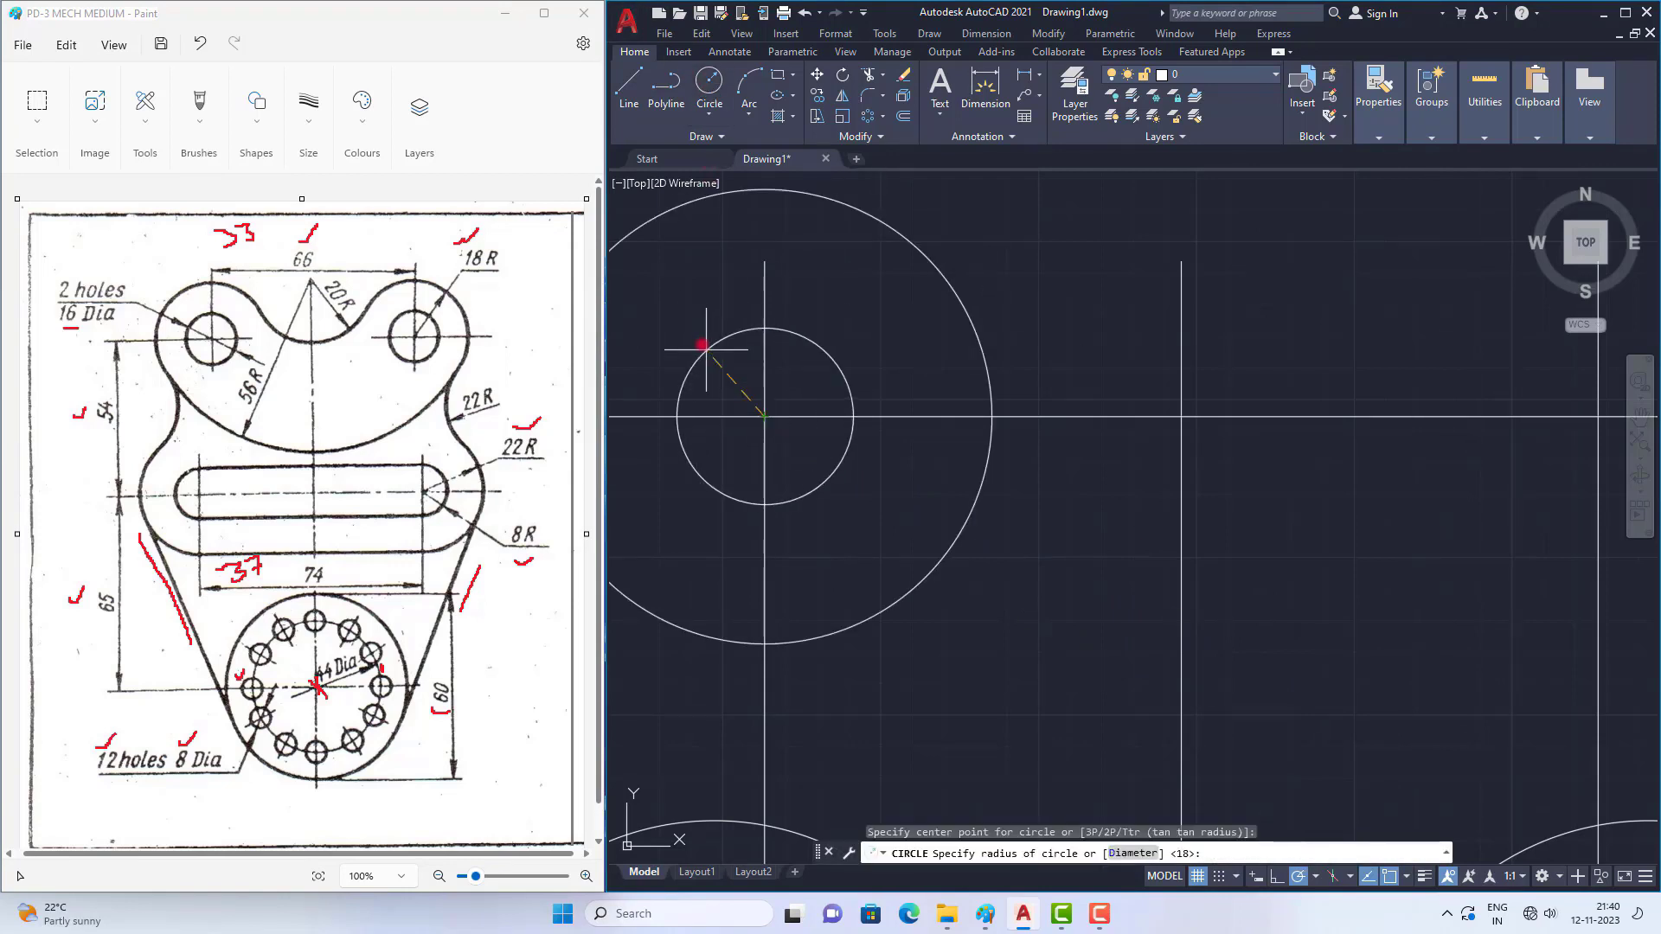
click(1133, 853)
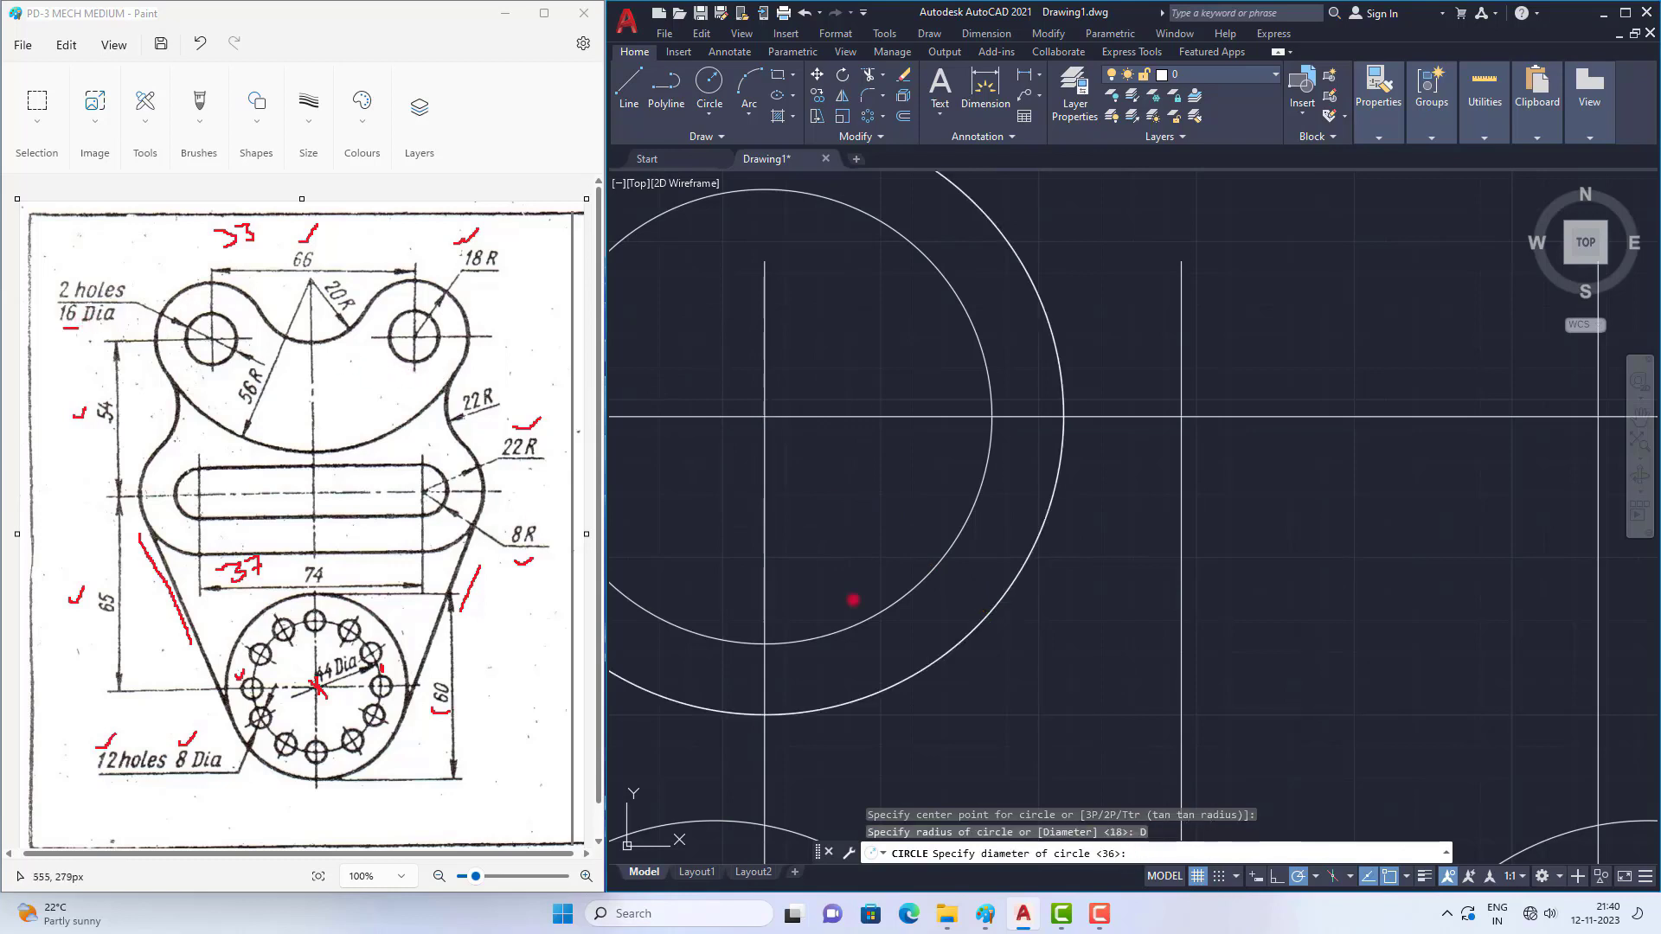
click(1134, 839)
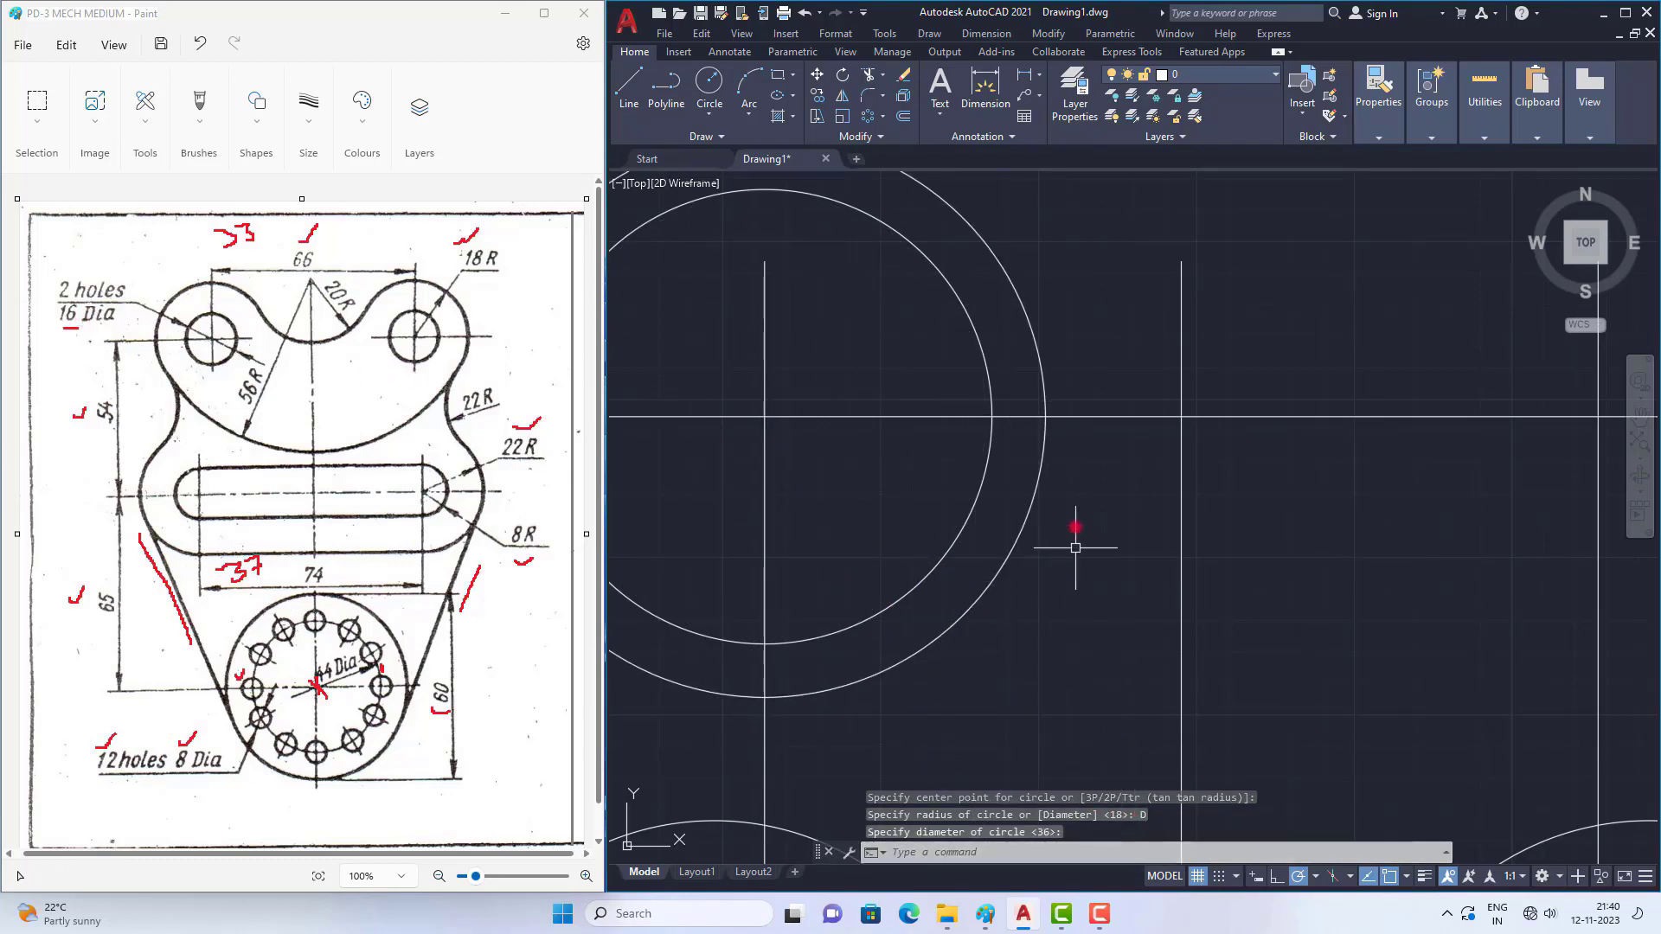
scroll(1076, 519, down, 4)
key(ctrl+z)
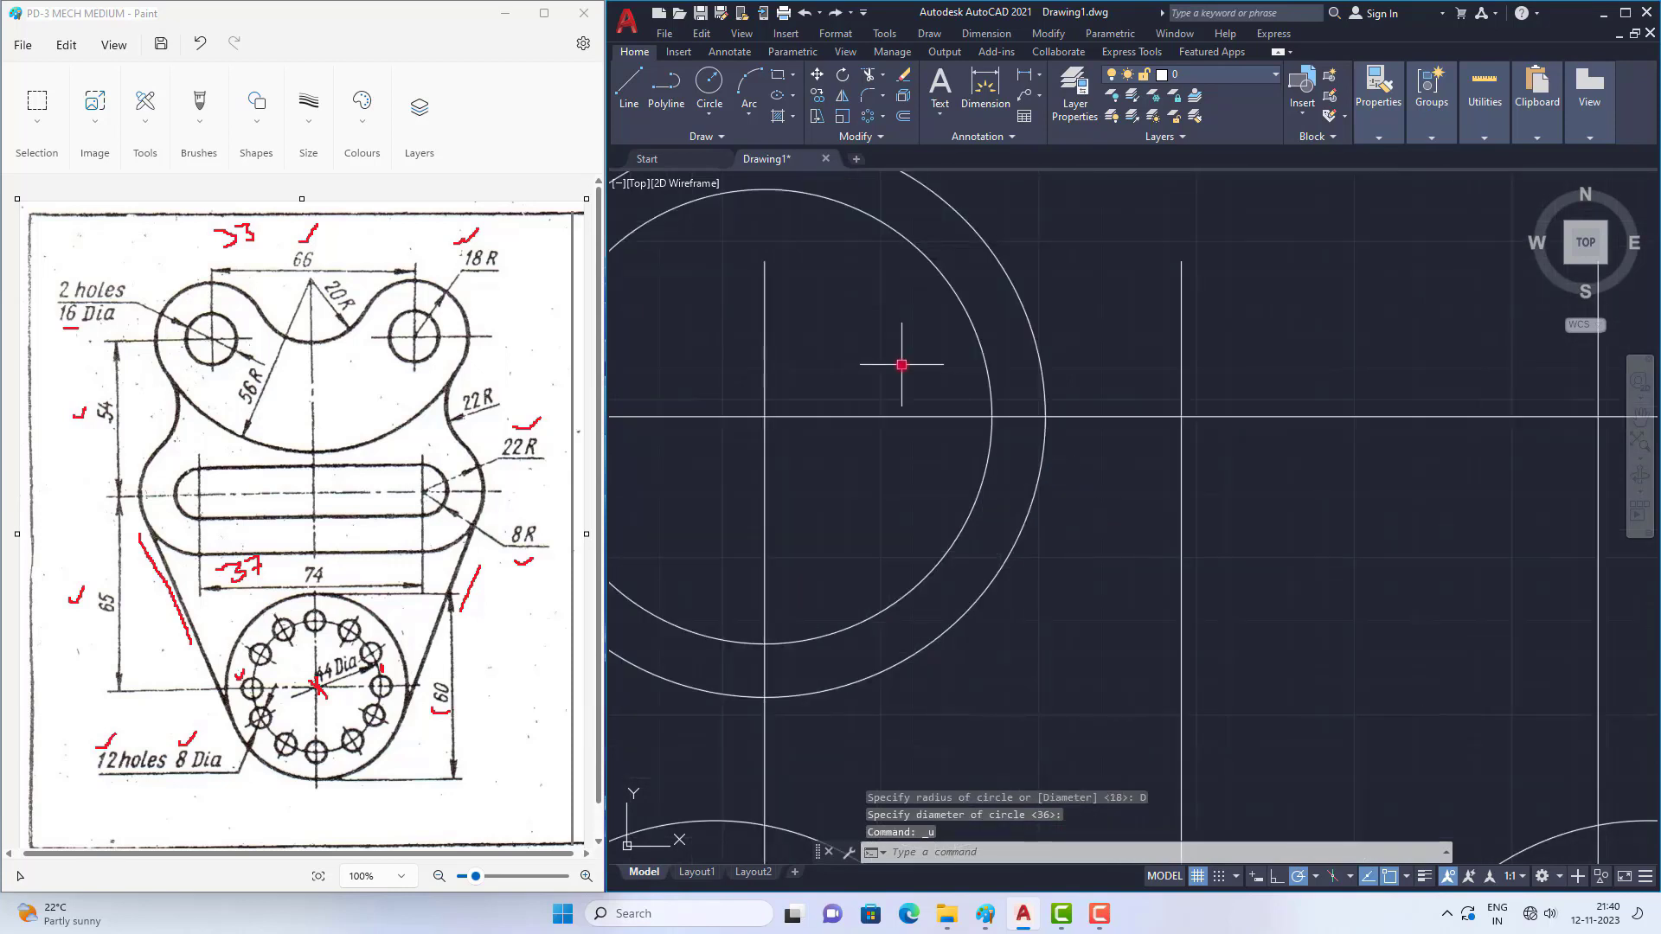
key(ctrl+z)
Step: Draw a 16 mm diameter circle concentric with the 18 mm radius circle at the left end of the topmost horizontal line
click(709, 81)
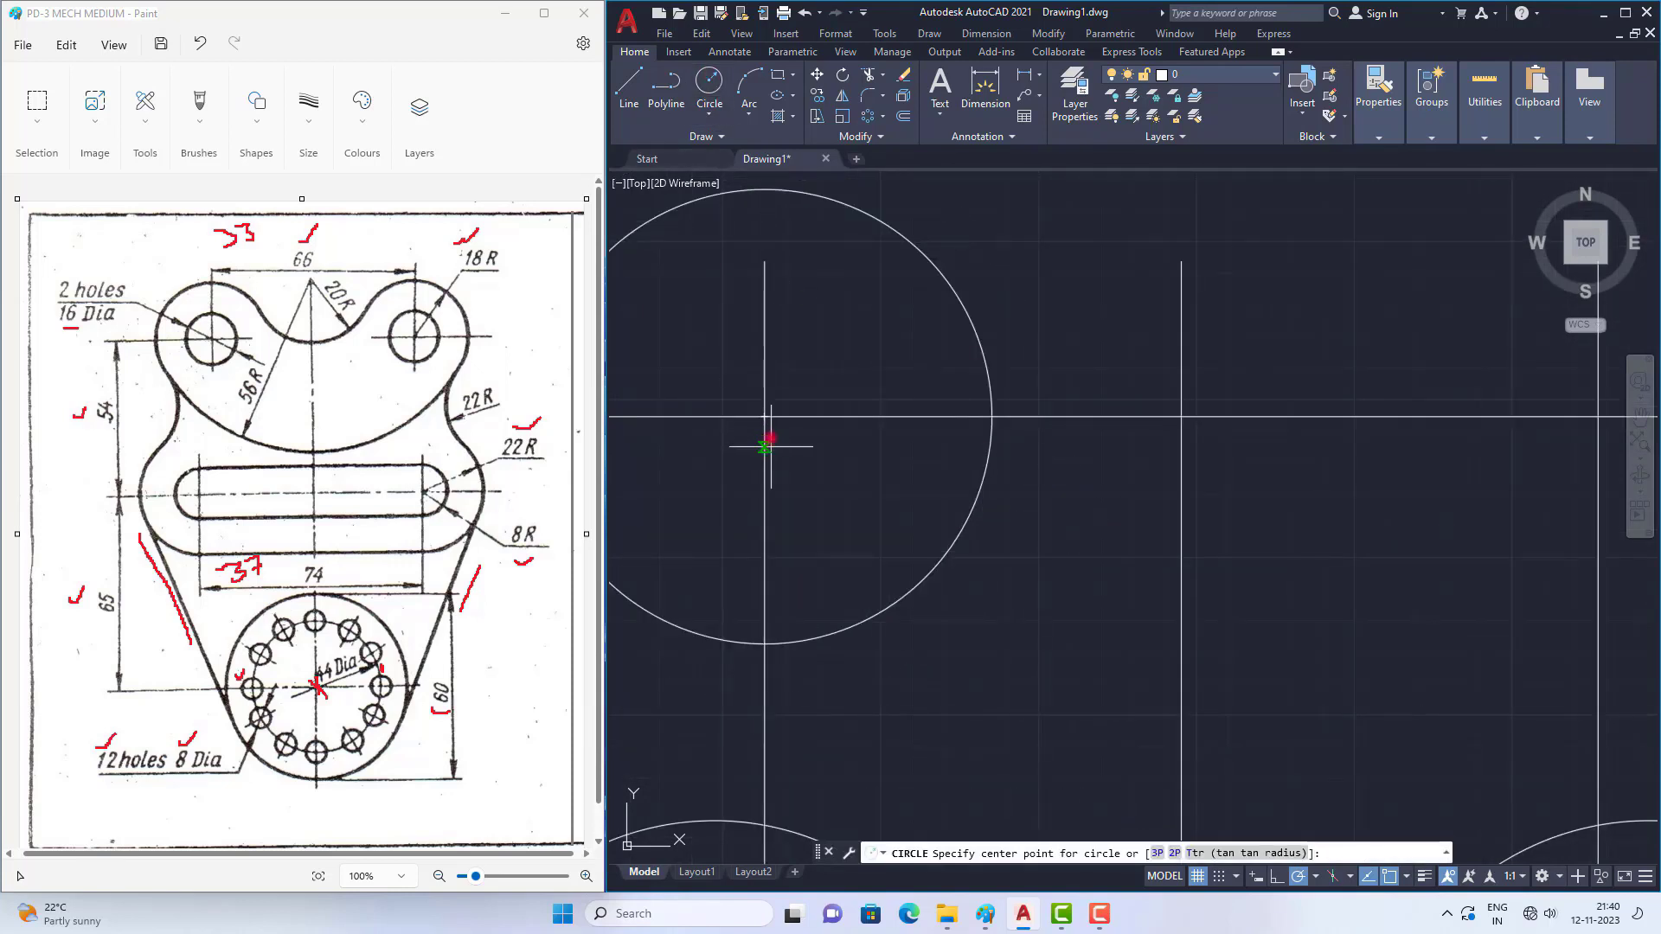
click(764, 417)
click(1129, 854)
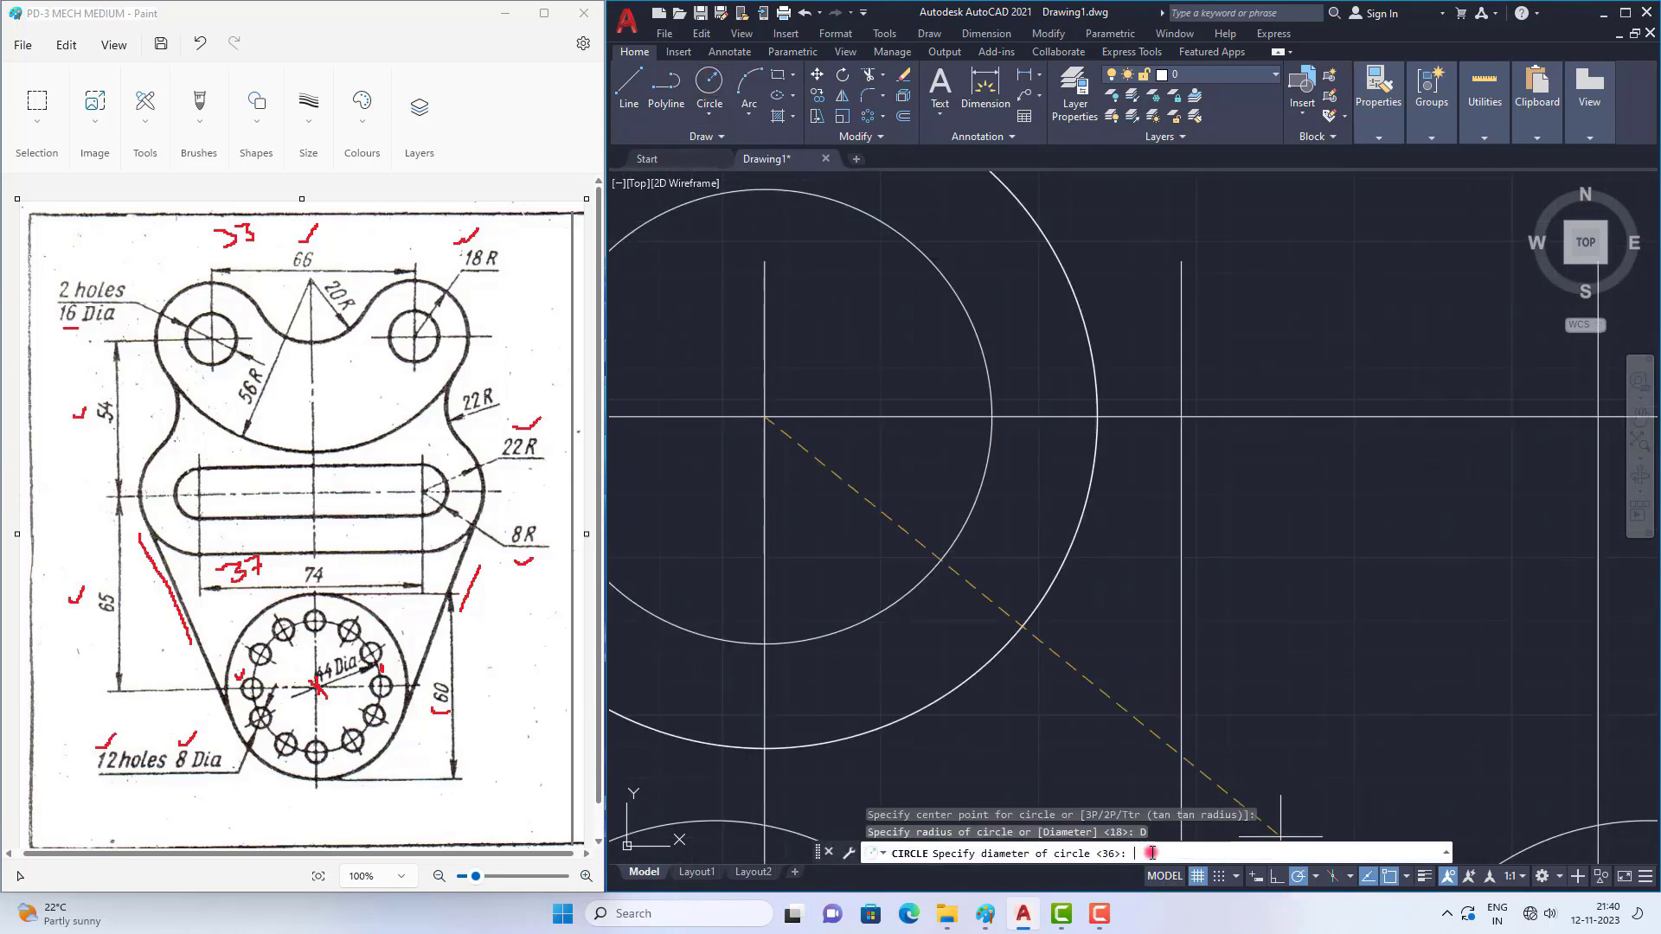
text(1)
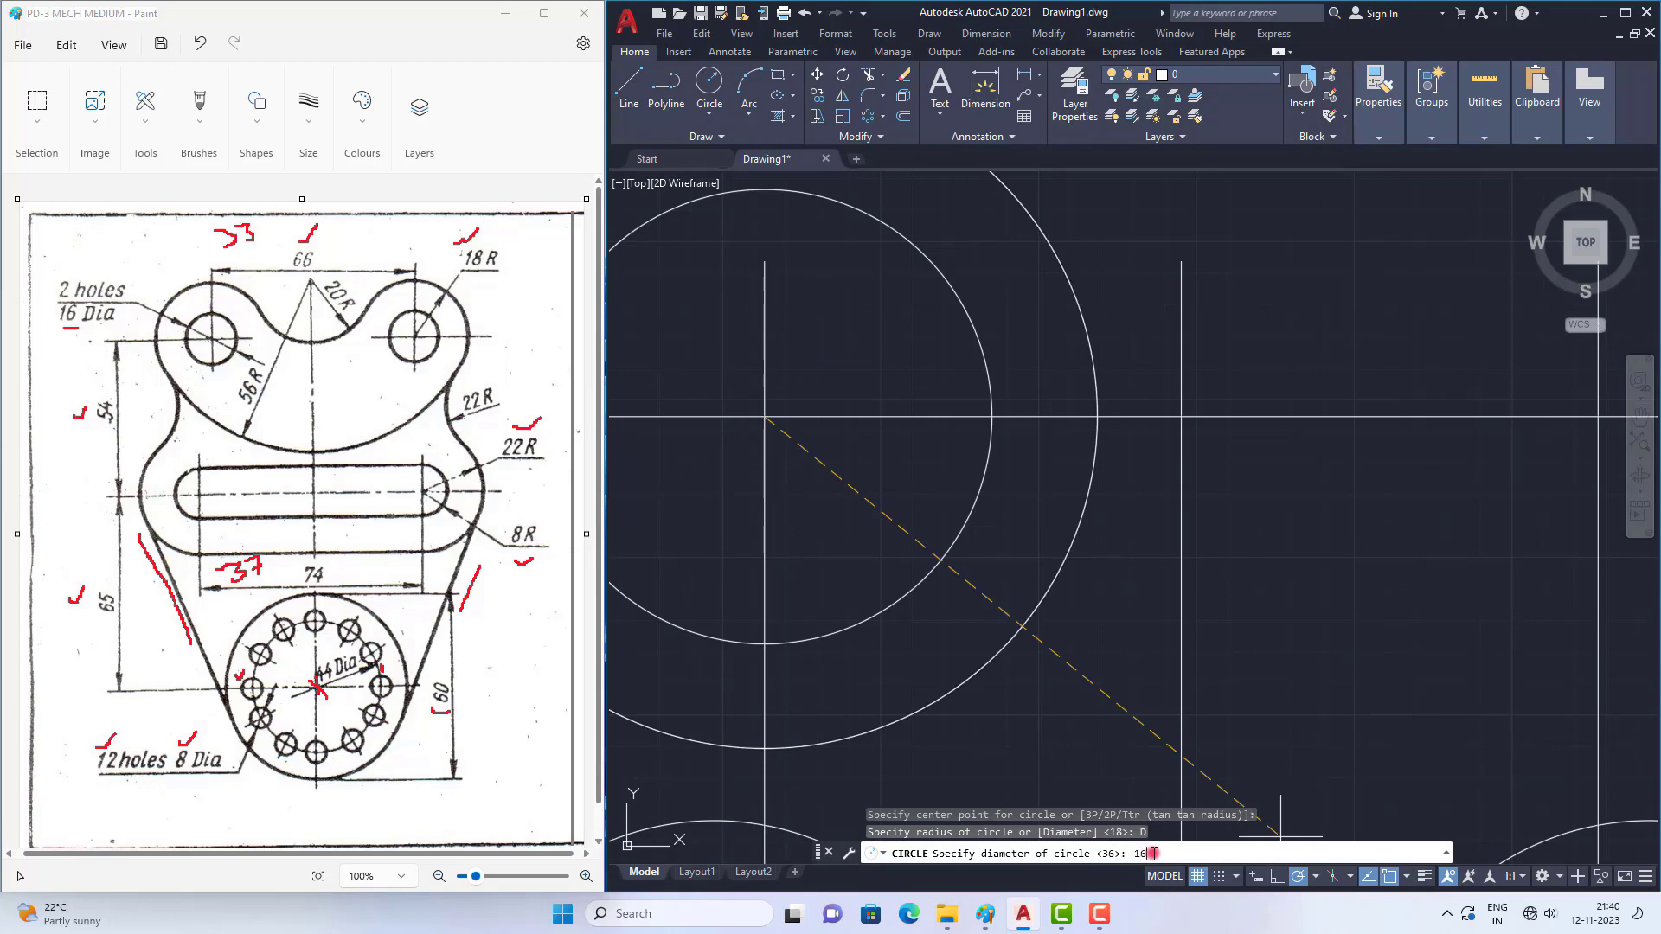
text(6)
key(Return)
key(Escape)
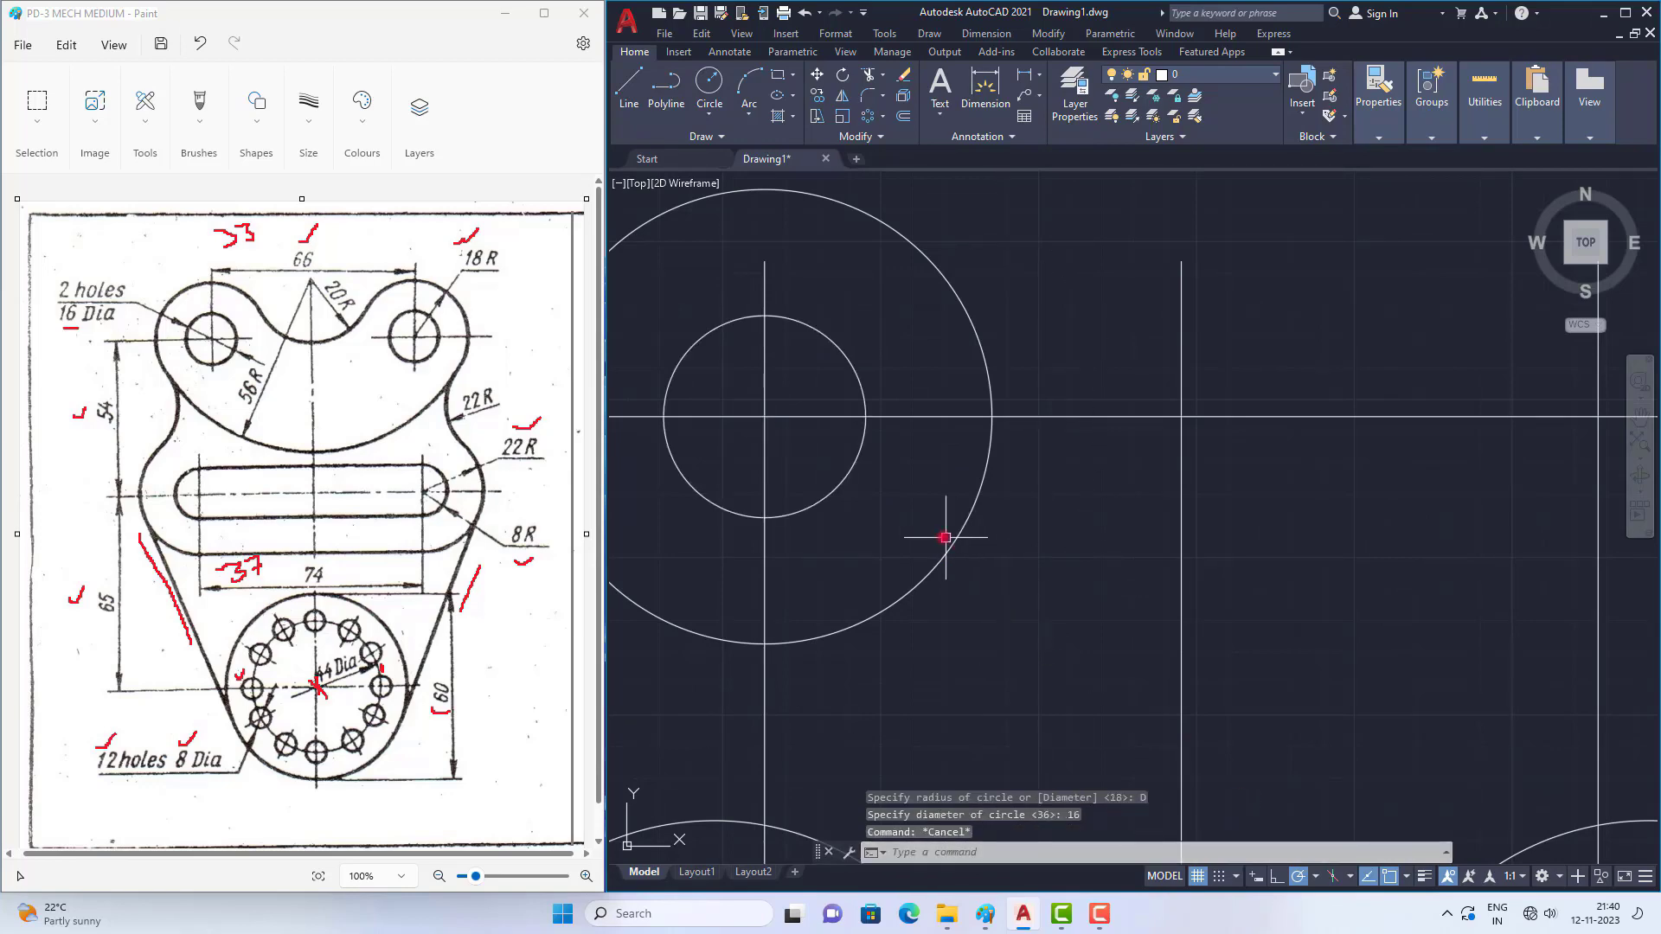
Step: Mirror the upper left lug's two concentric circles about the middle vertical centre line, keeping the originals
scroll(934, 514, down, 6)
scroll(934, 514, up, 2)
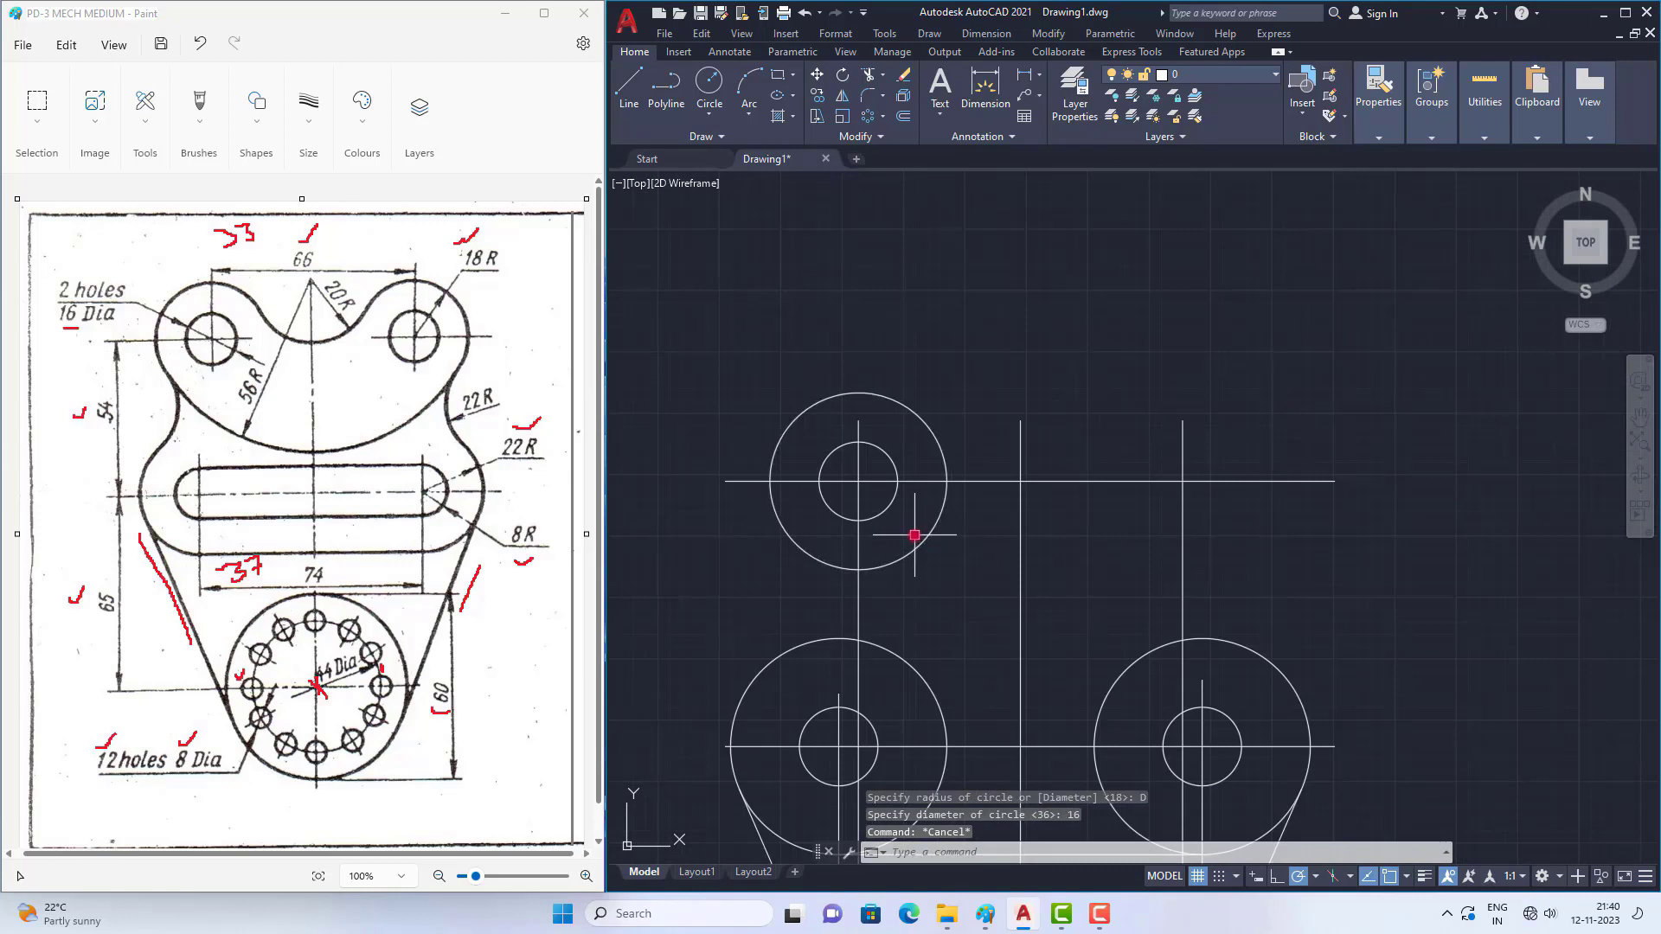
scroll(914, 535, up, 2)
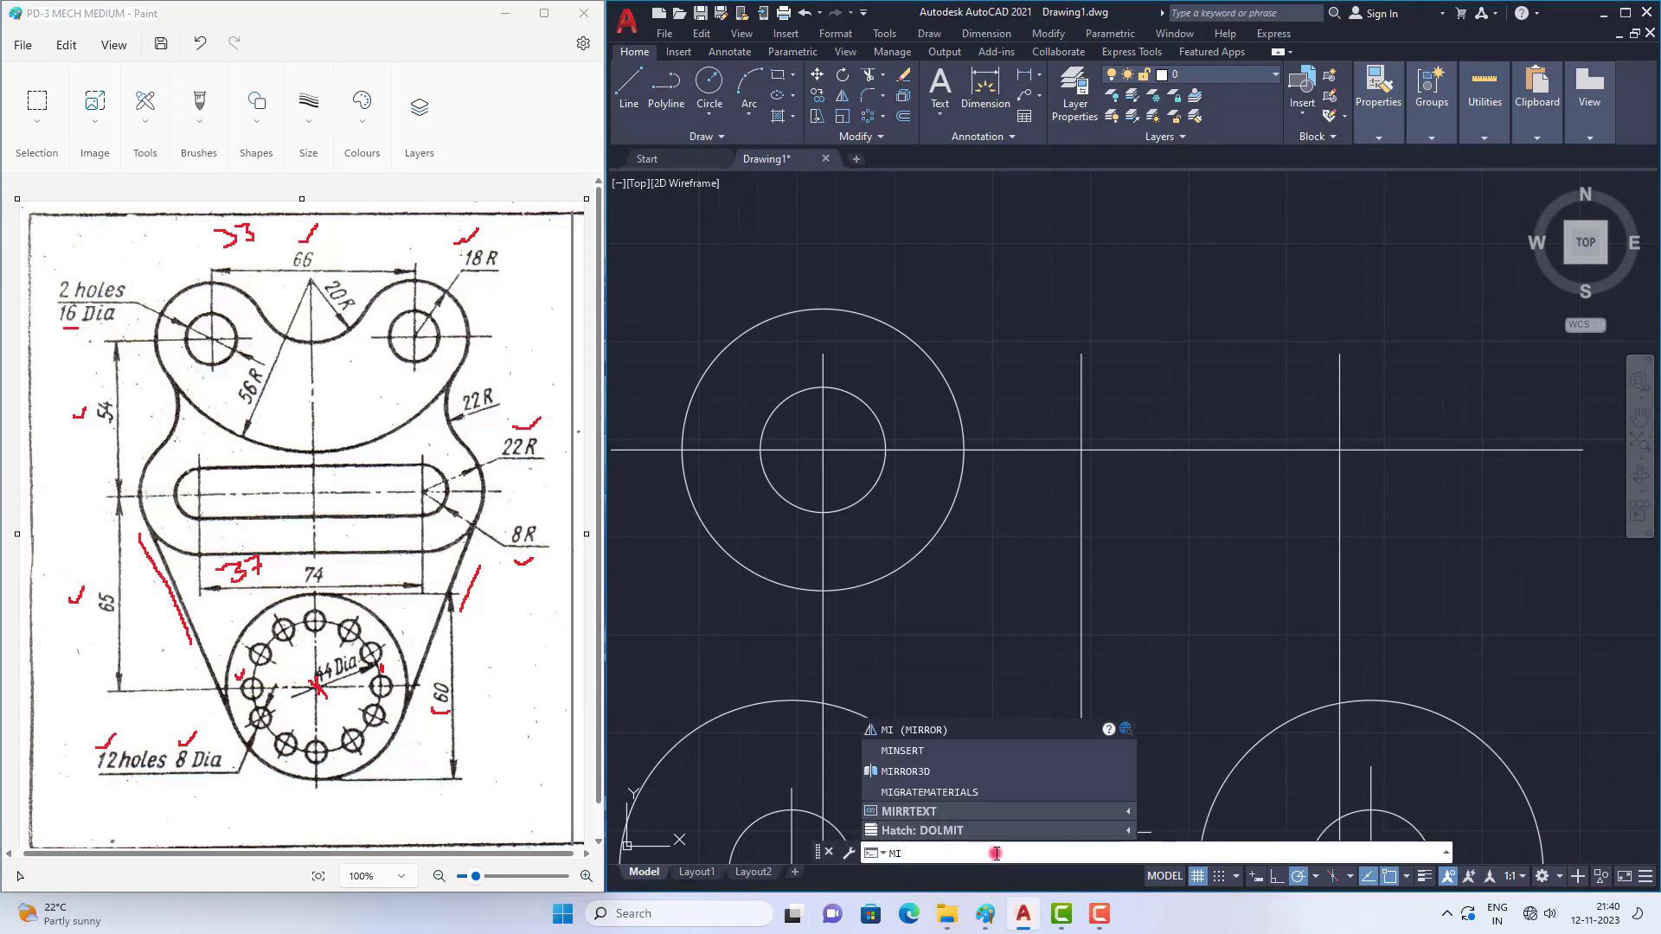
key(Return)
drag(999, 629, 850, 480)
key(Return)
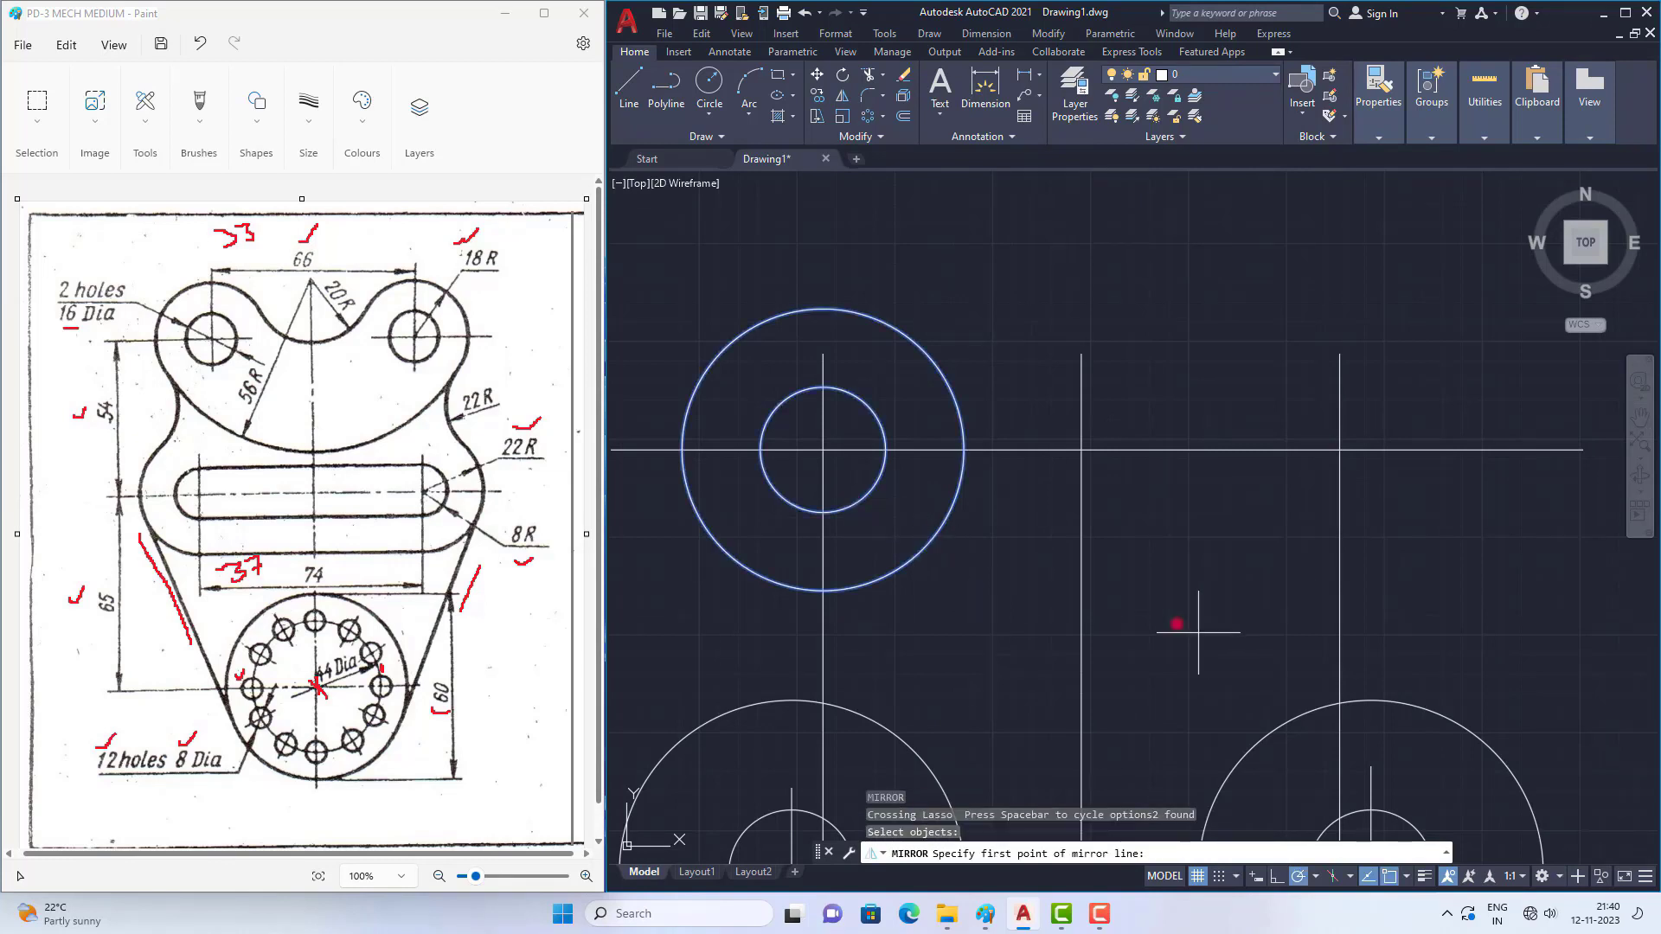
click(1082, 355)
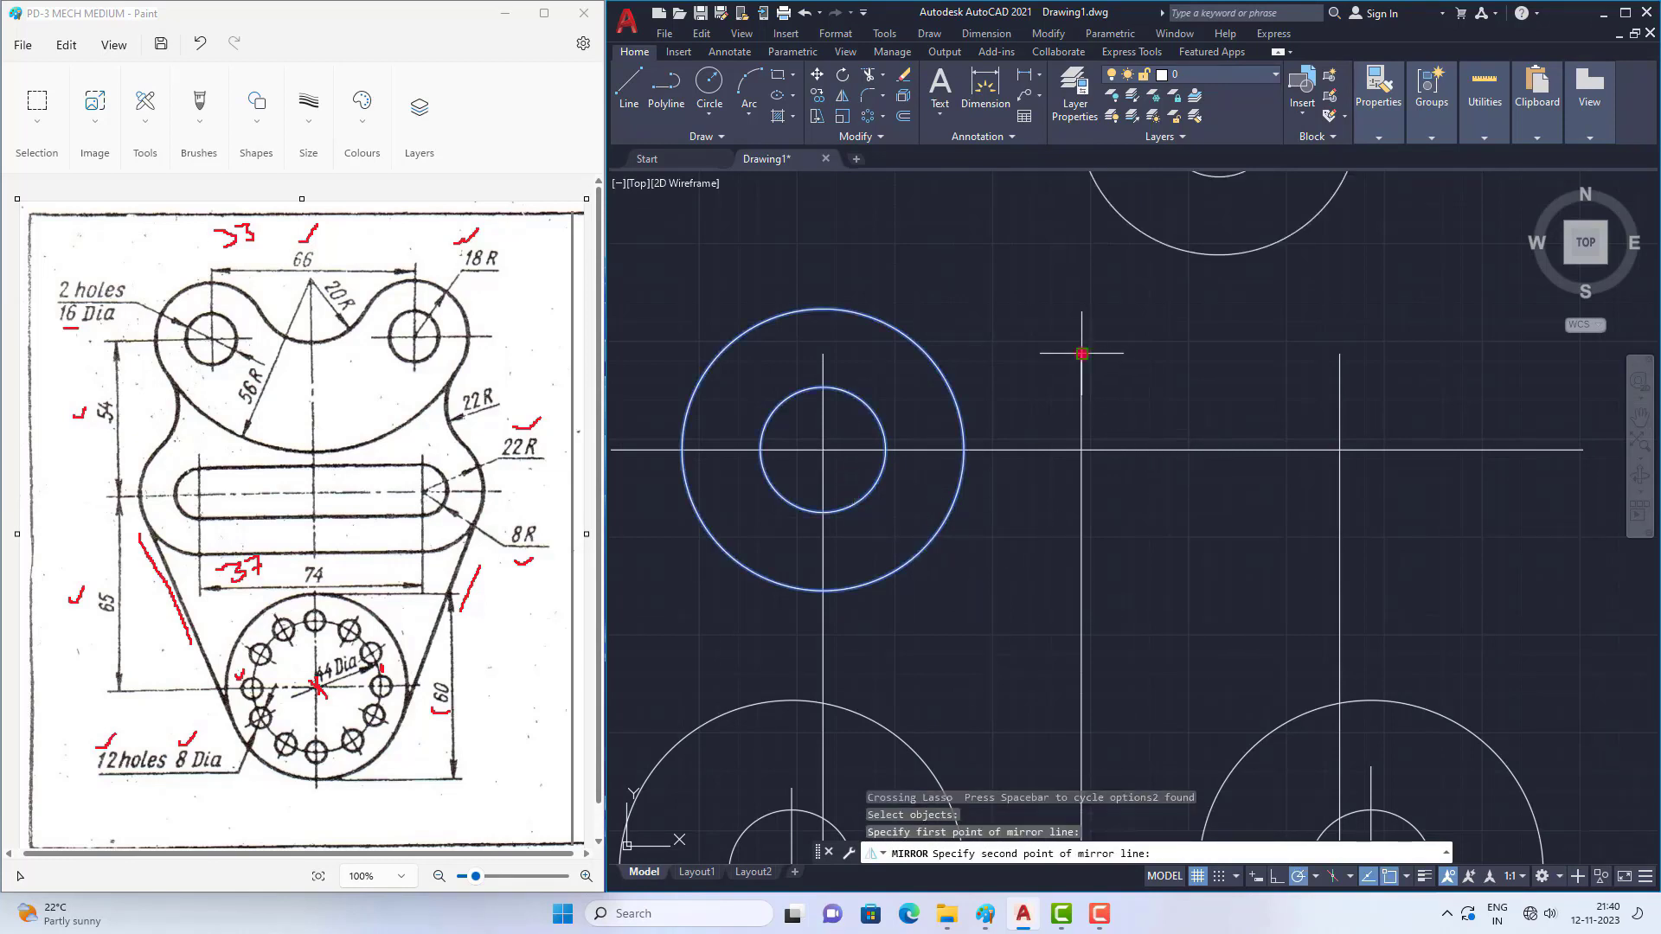
click(1081, 449)
key(Return)
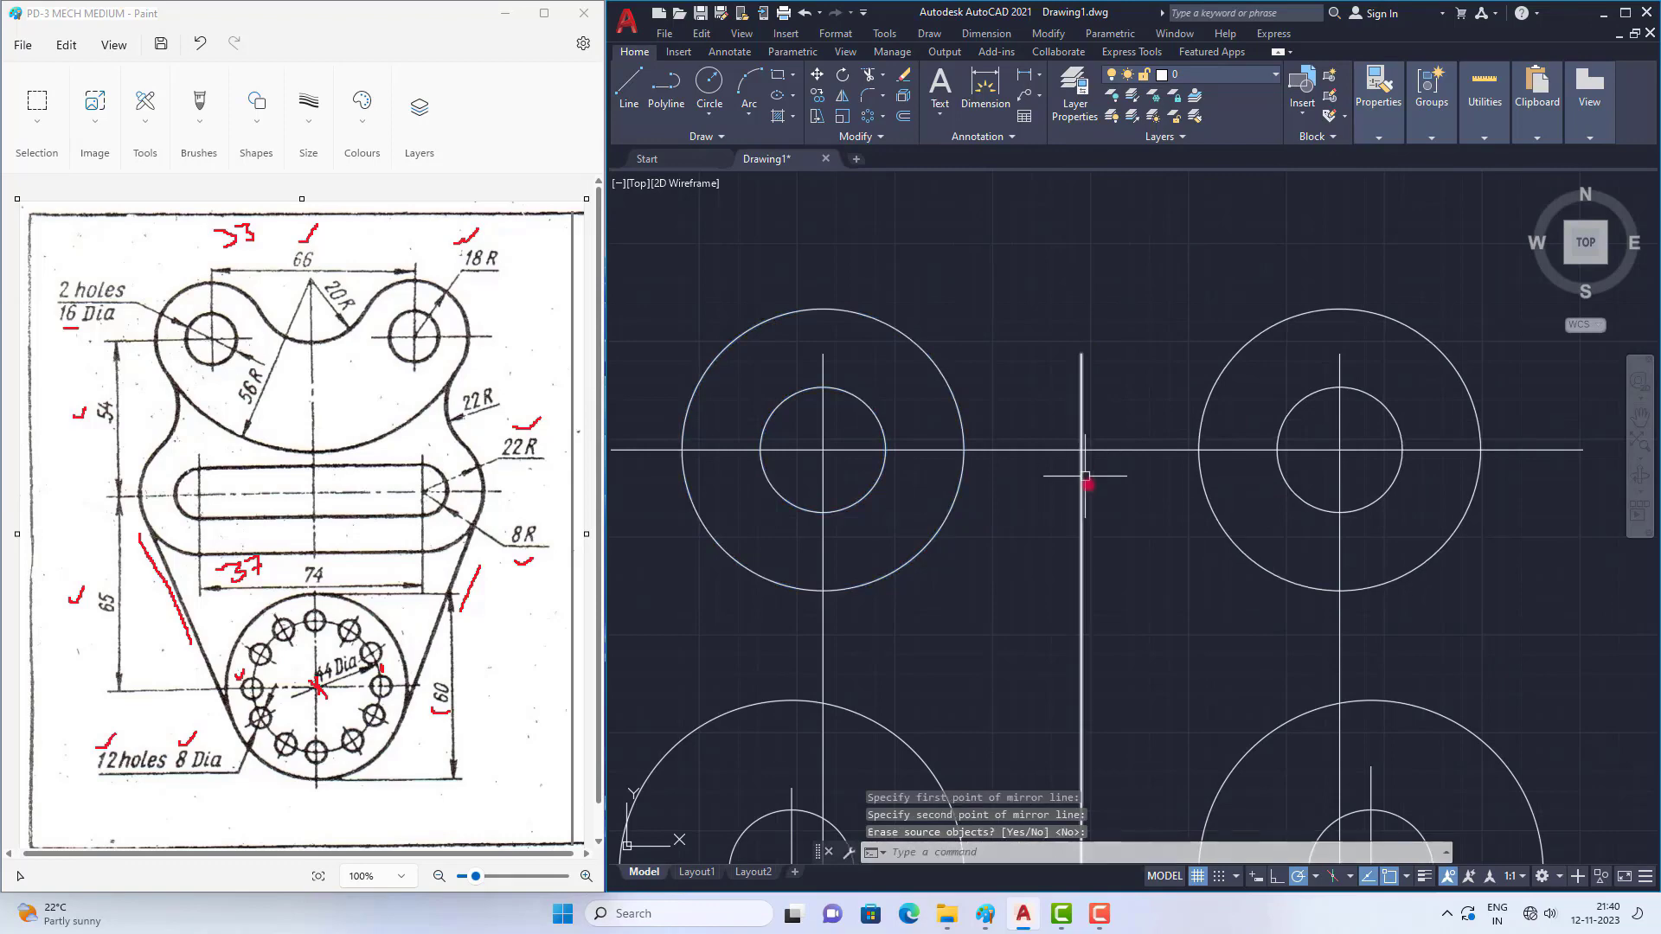
scroll(1119, 502, down, 4)
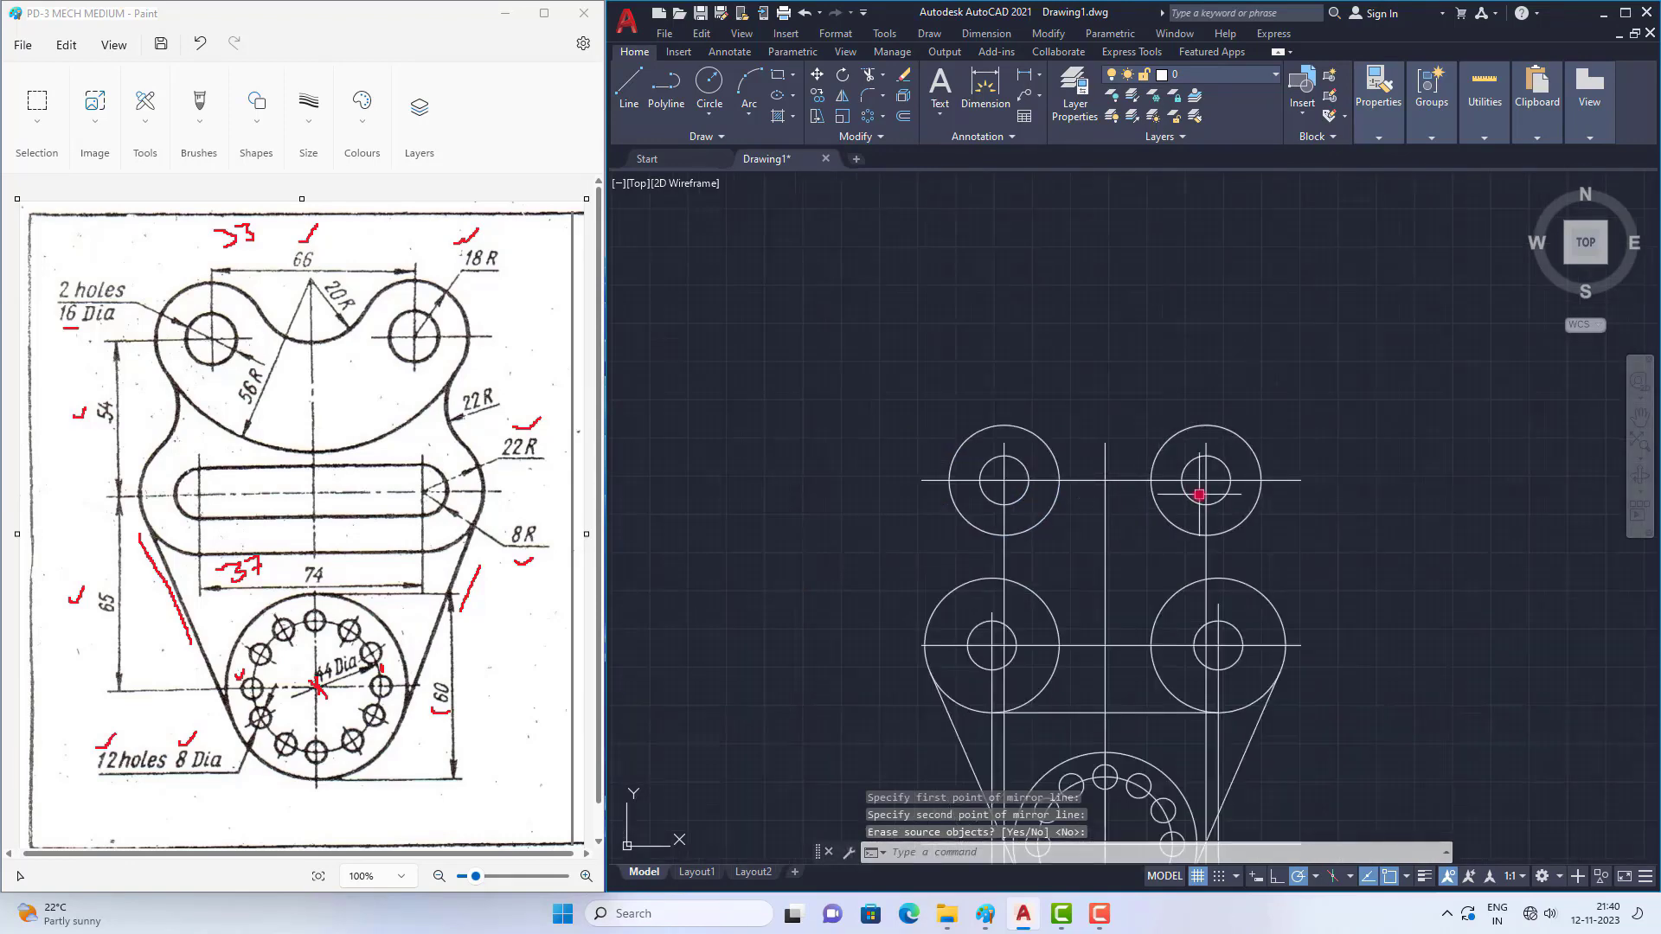
Step: Switch to Paint and tick the 56R and 20R dimensions in red, marking their shared centre point
click(226, 397)
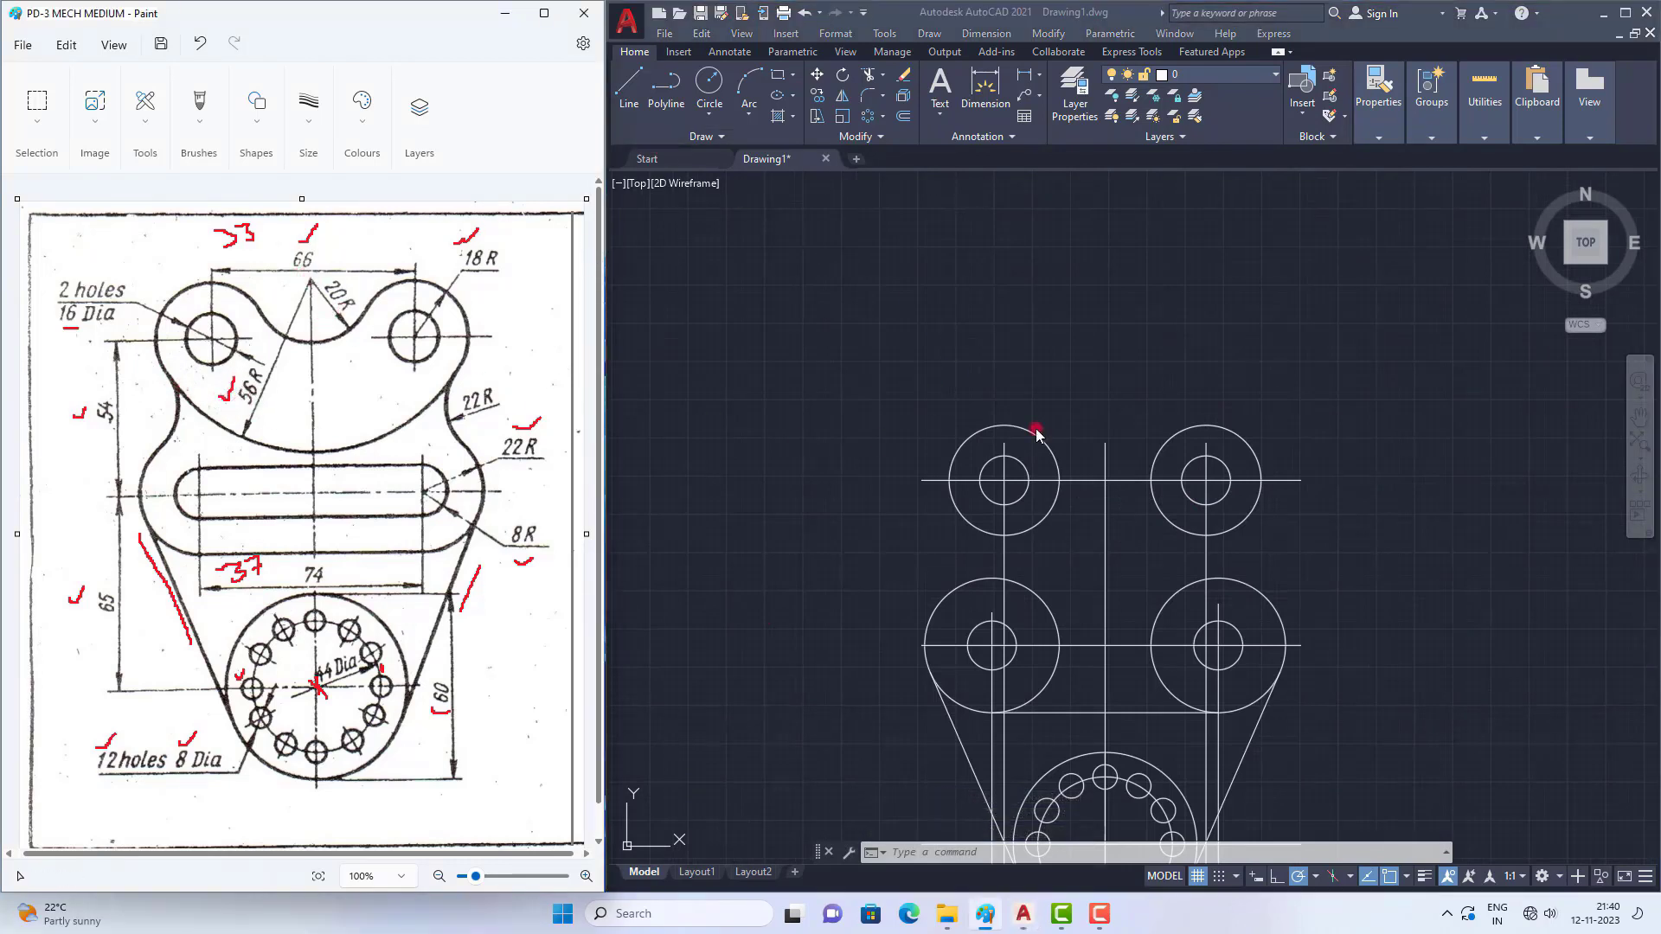
scroll(990, 488, down, 2)
scroll(1024, 445, up, 4)
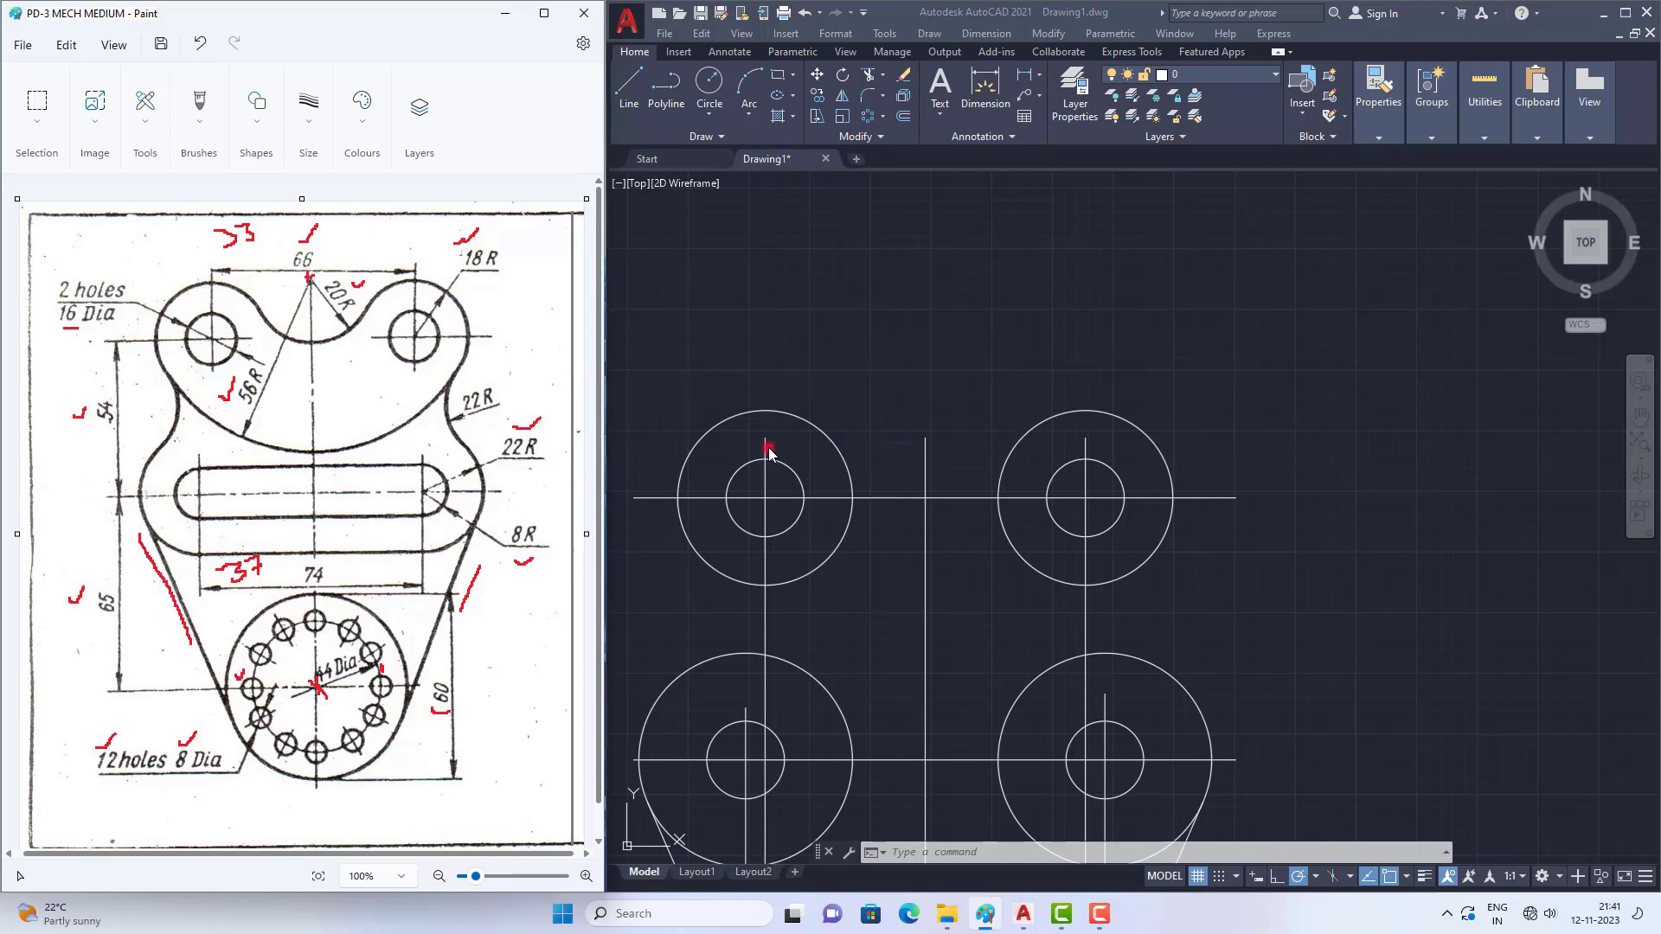
Step: Fillet the facing upper sides of the two 18 mm radius circles in AutoCAD with a 20 mm radius
click(869, 89)
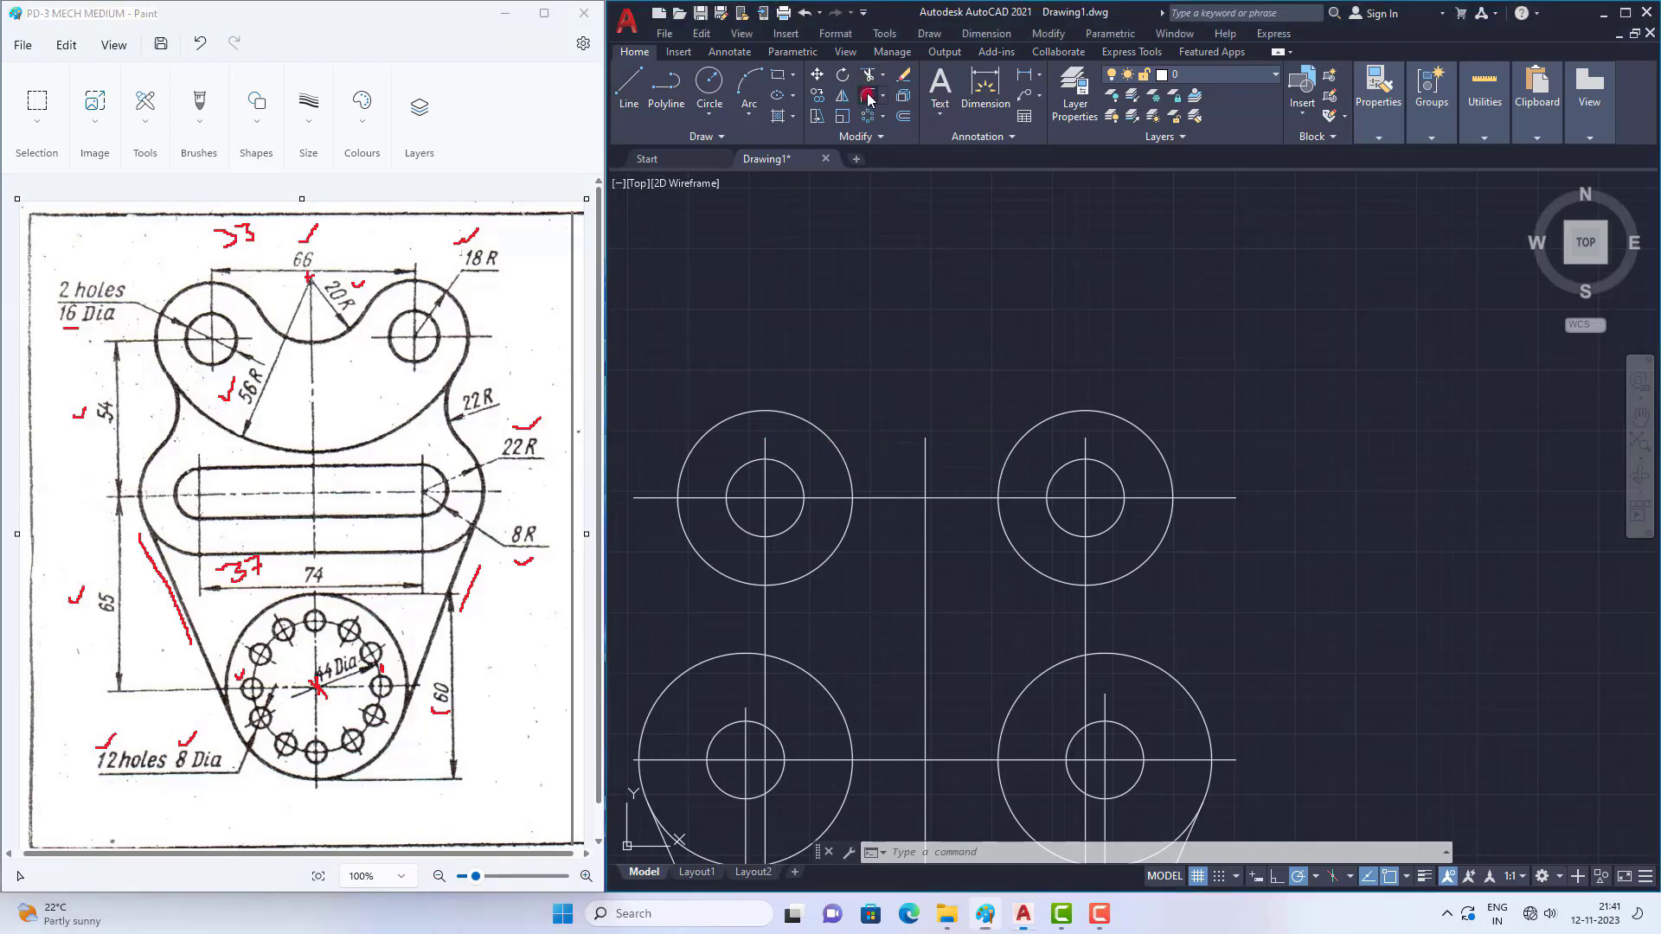
click(865, 95)
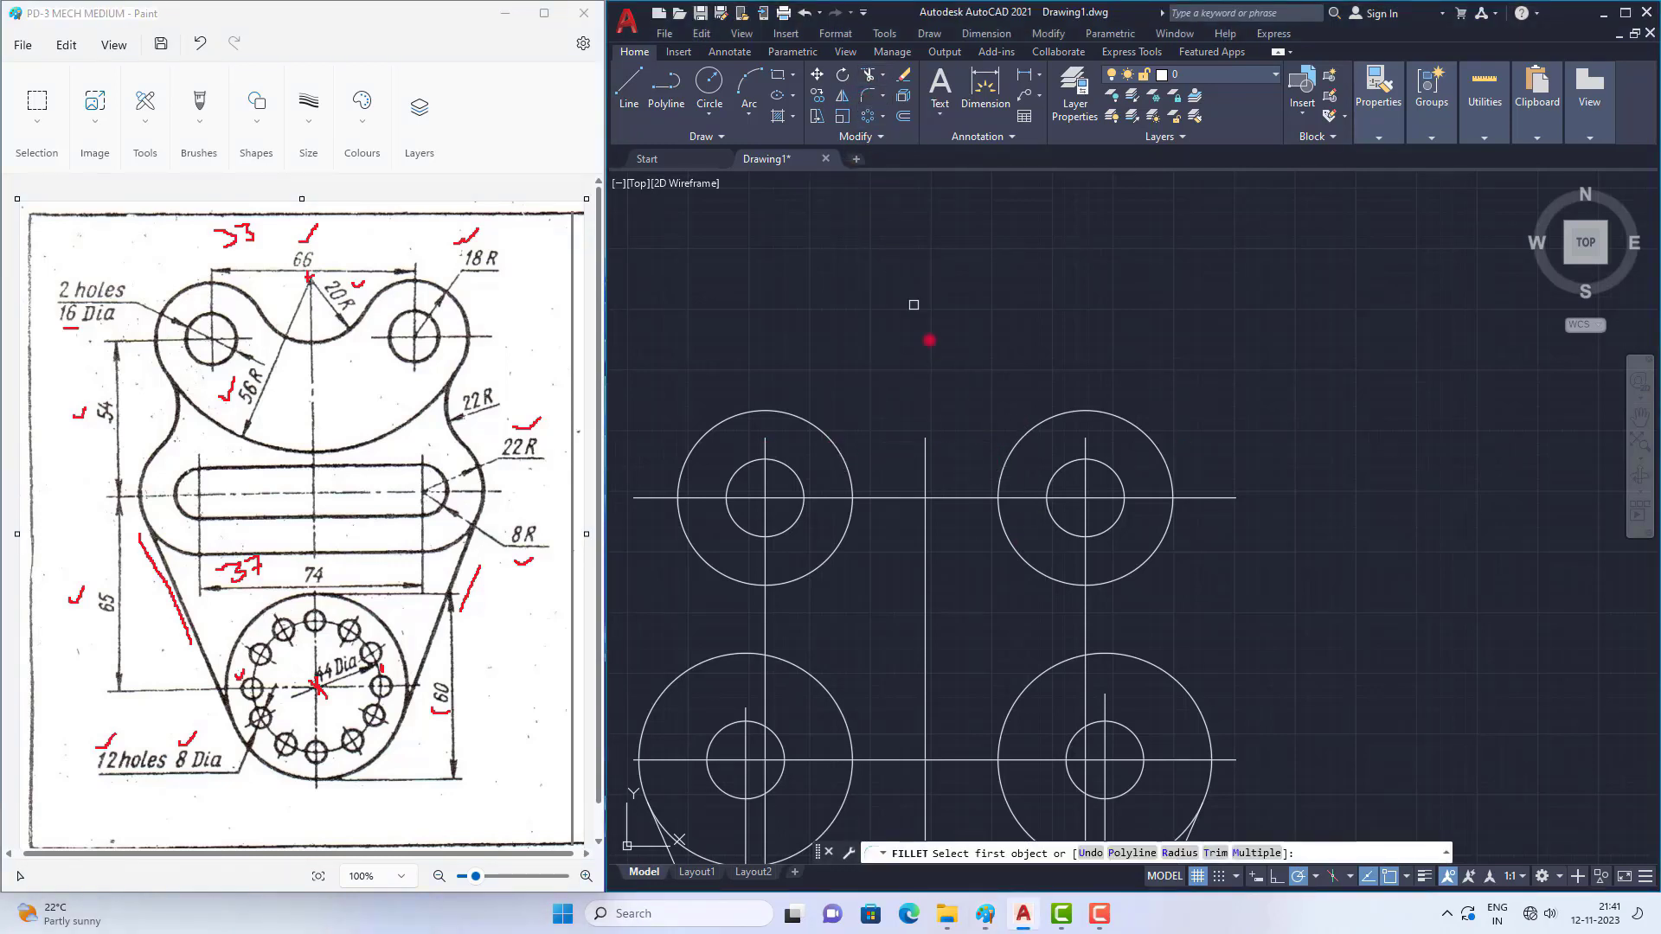
click(1176, 854)
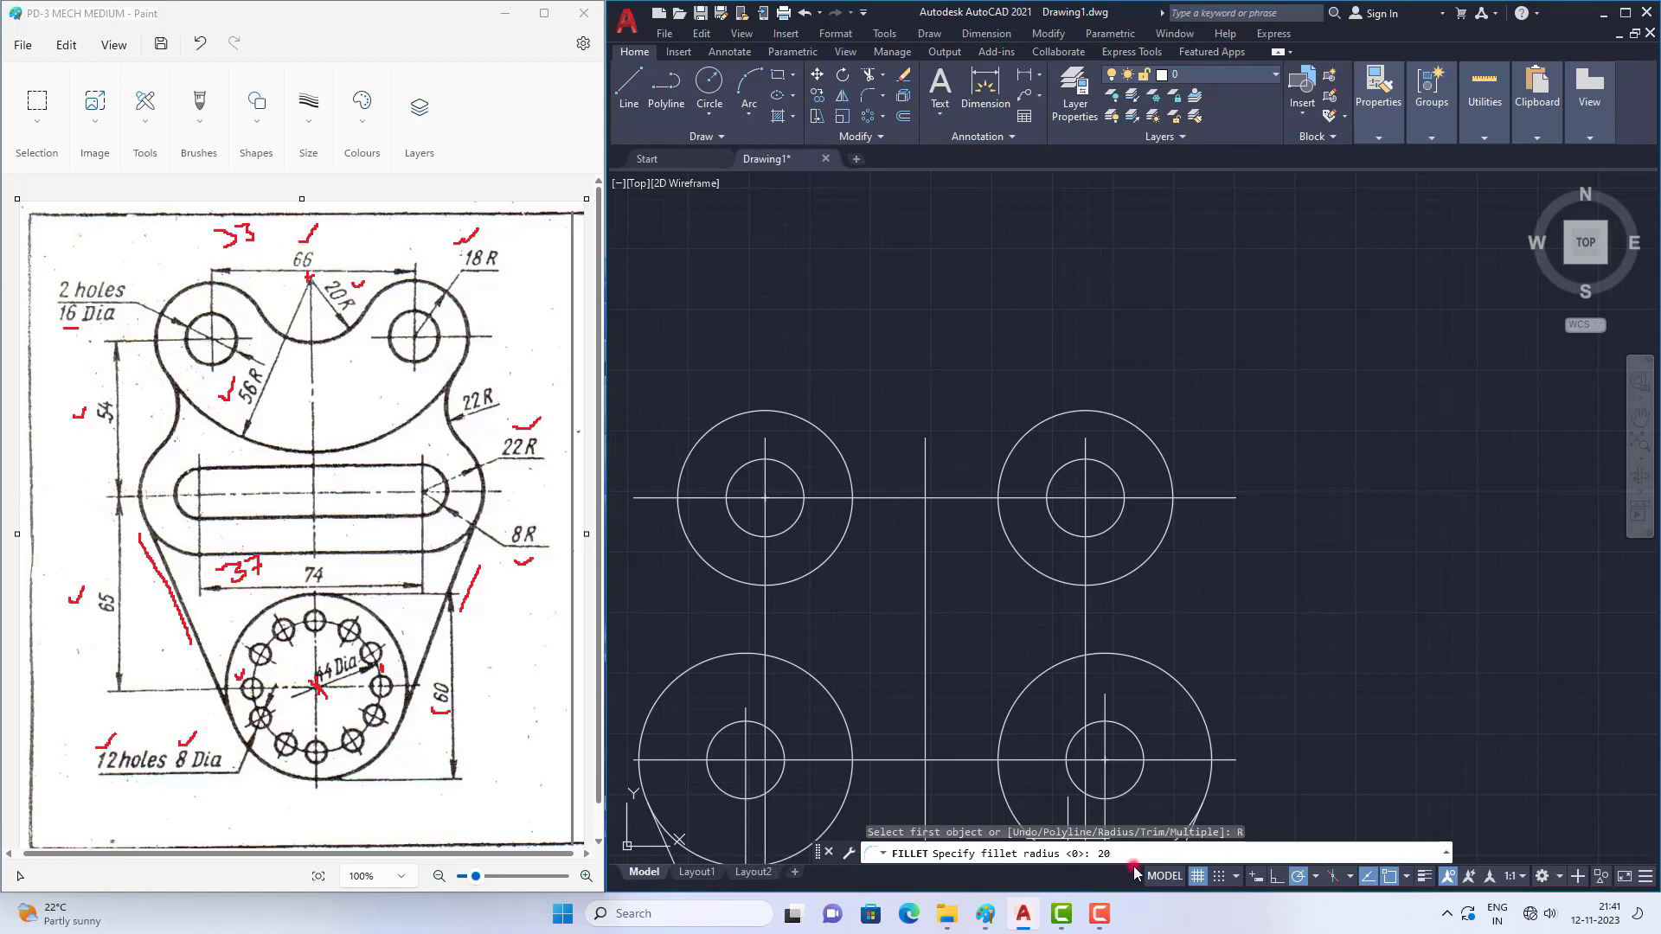
key(Return)
click(809, 419)
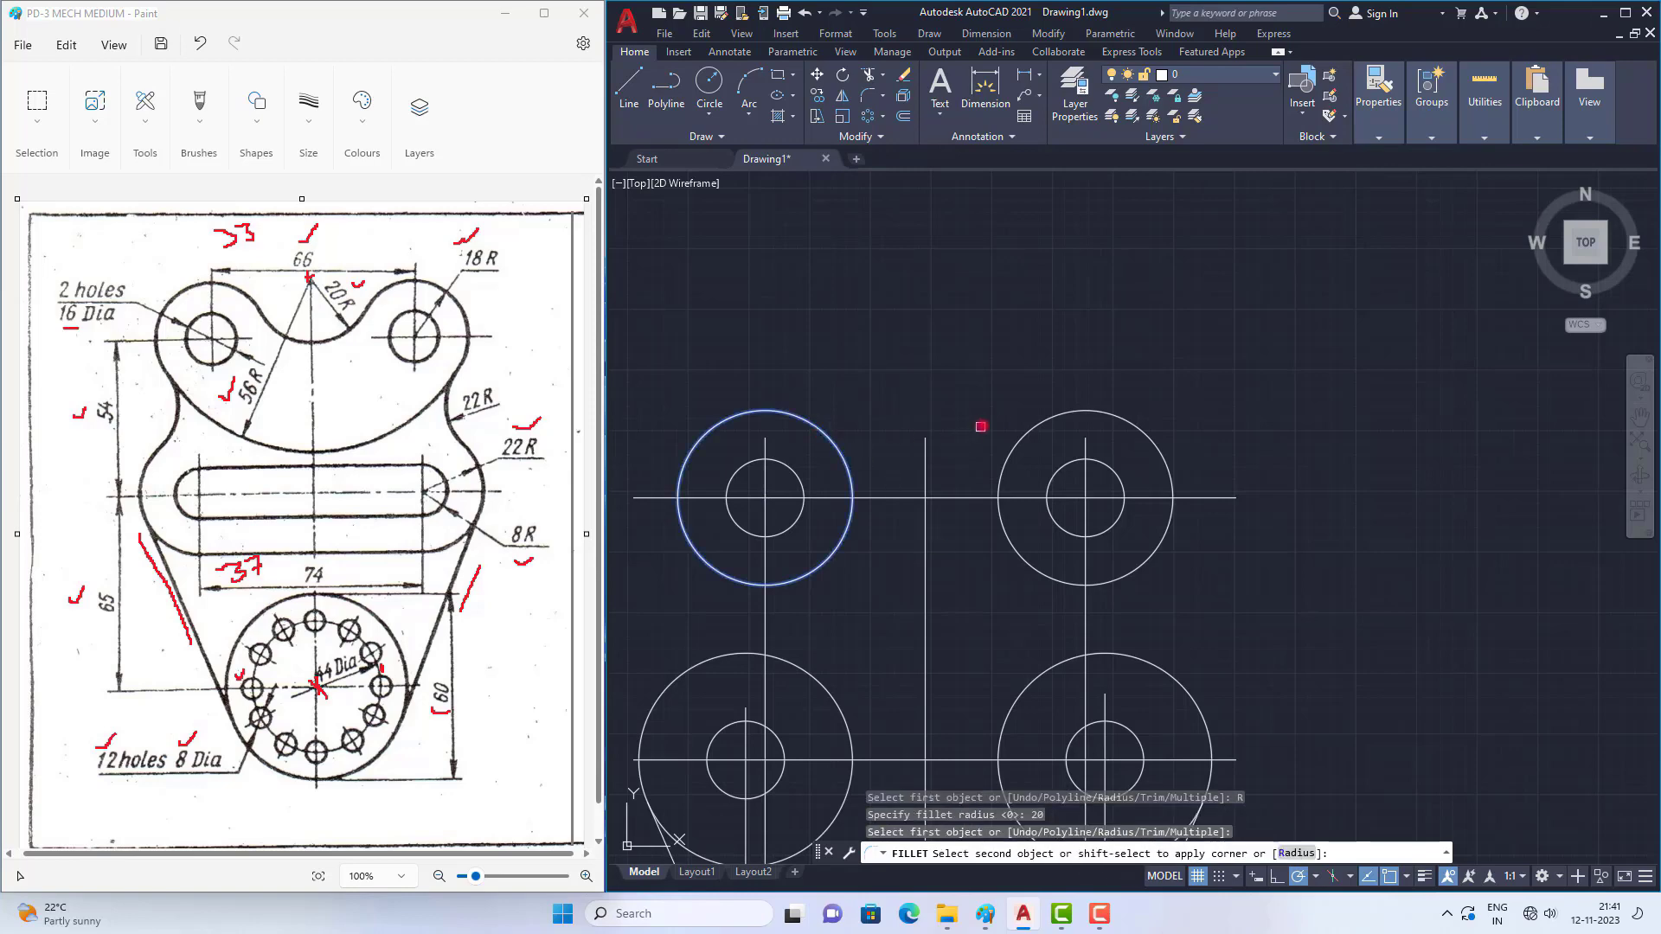
click(1038, 422)
scroll(952, 482, up, 3)
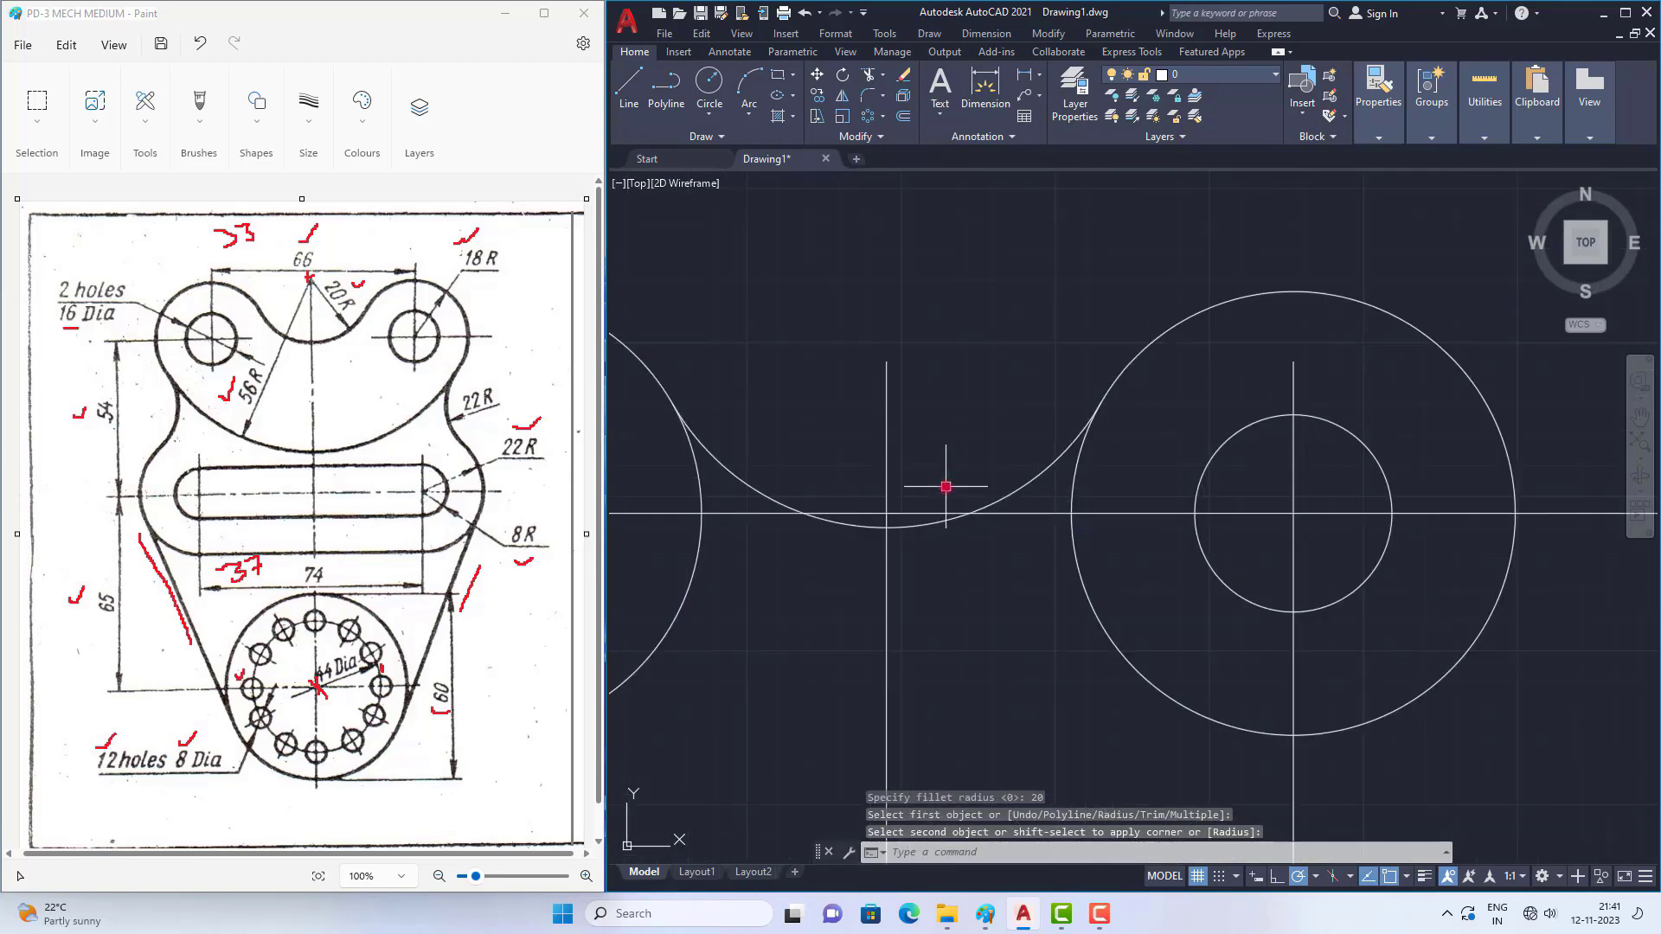
Step: Draw a circle of radius 56 mm centred on the centre point of the 20 mm fillet arc
scroll(1001, 491, down, 3)
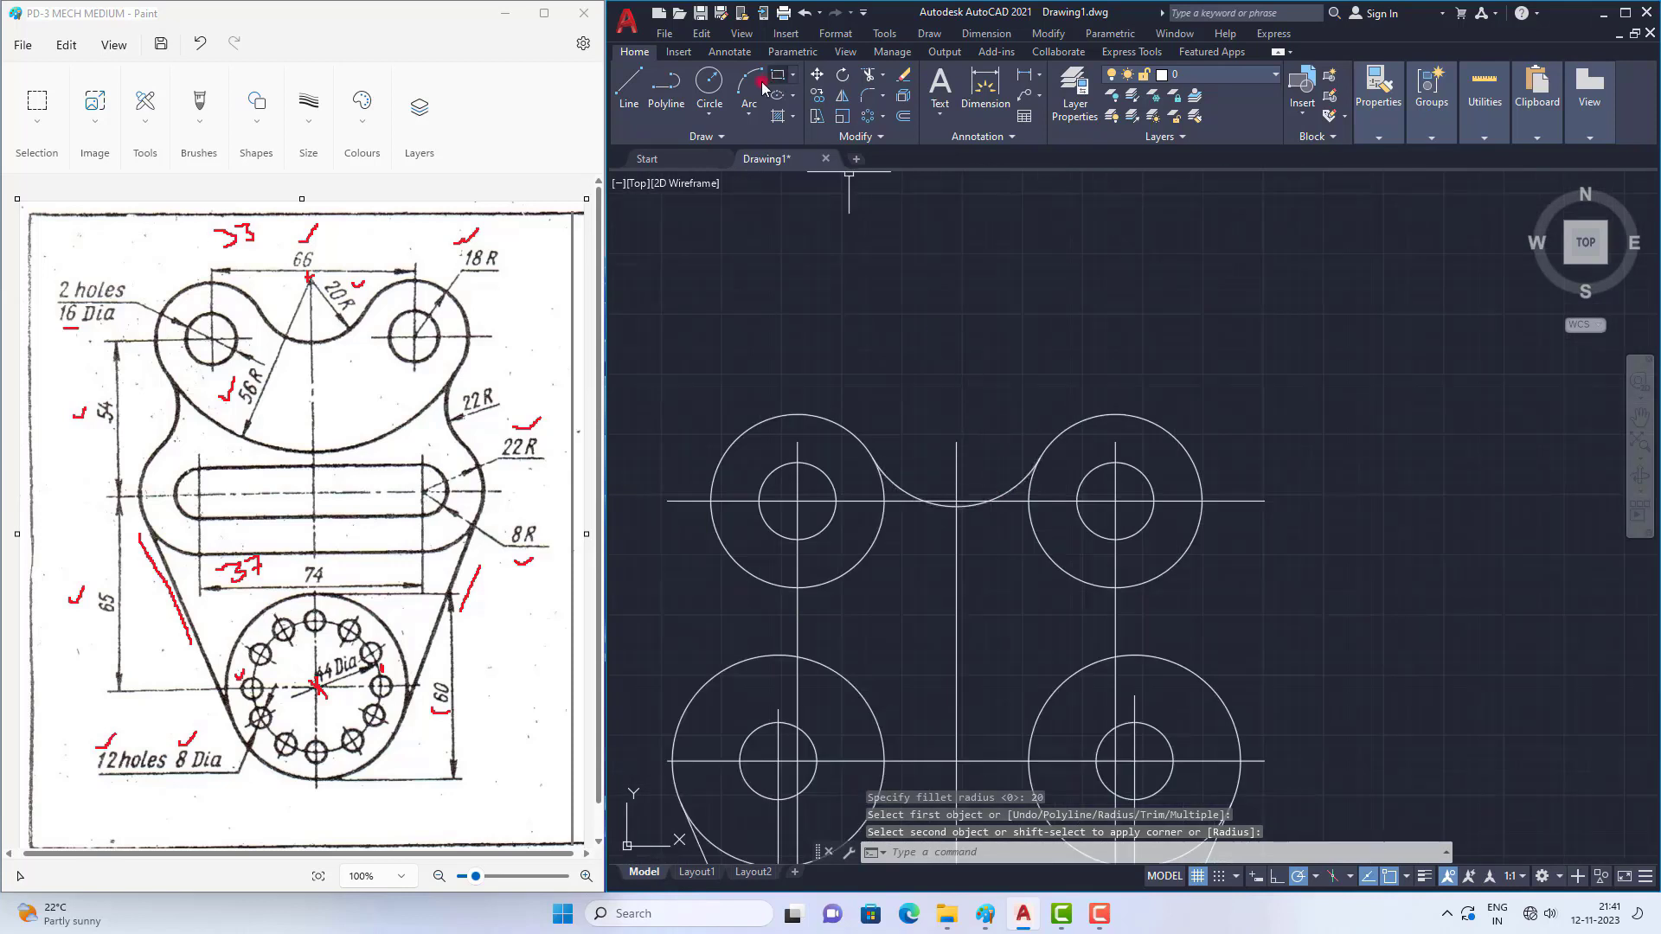
click(709, 82)
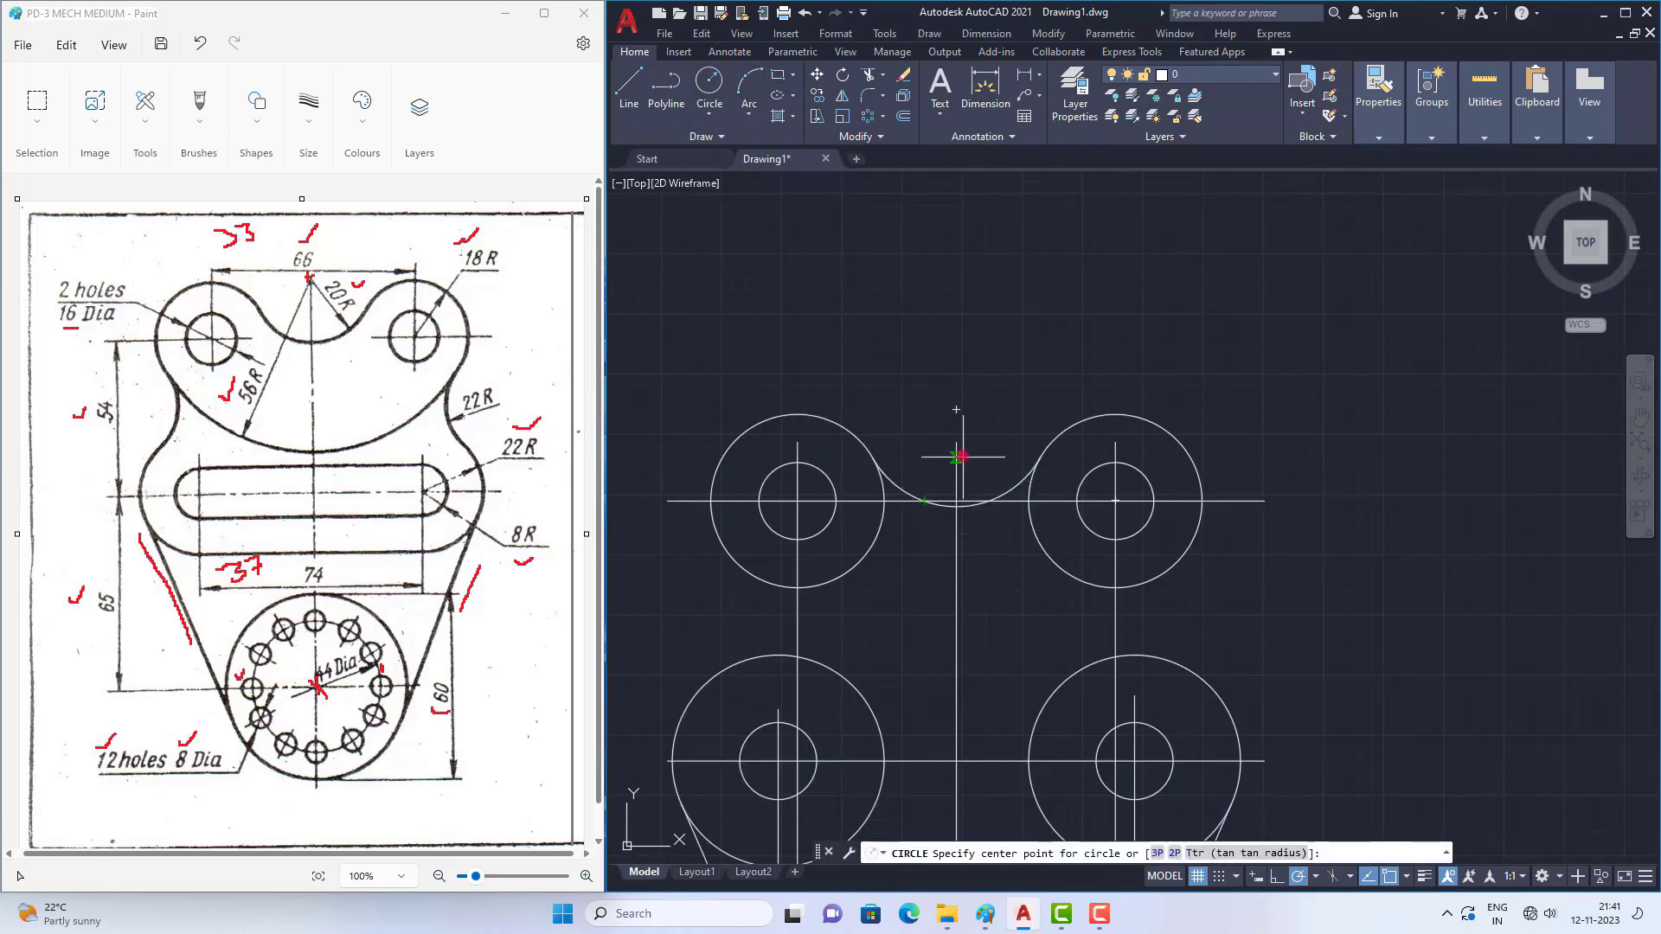
click(956, 411)
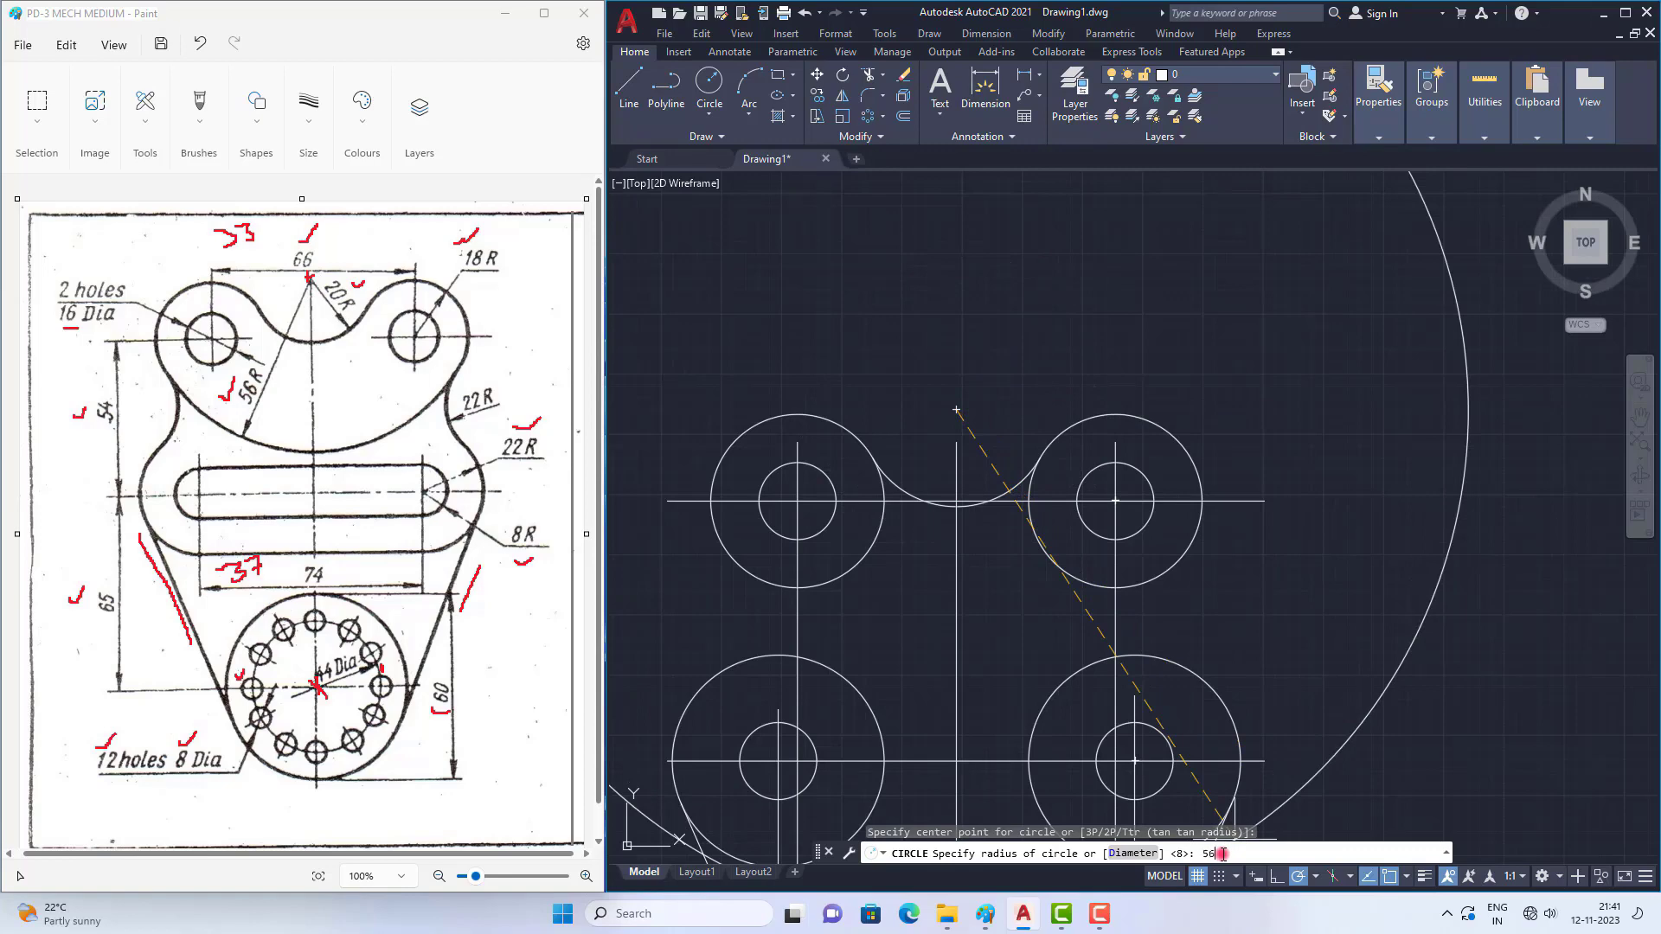
key(Return)
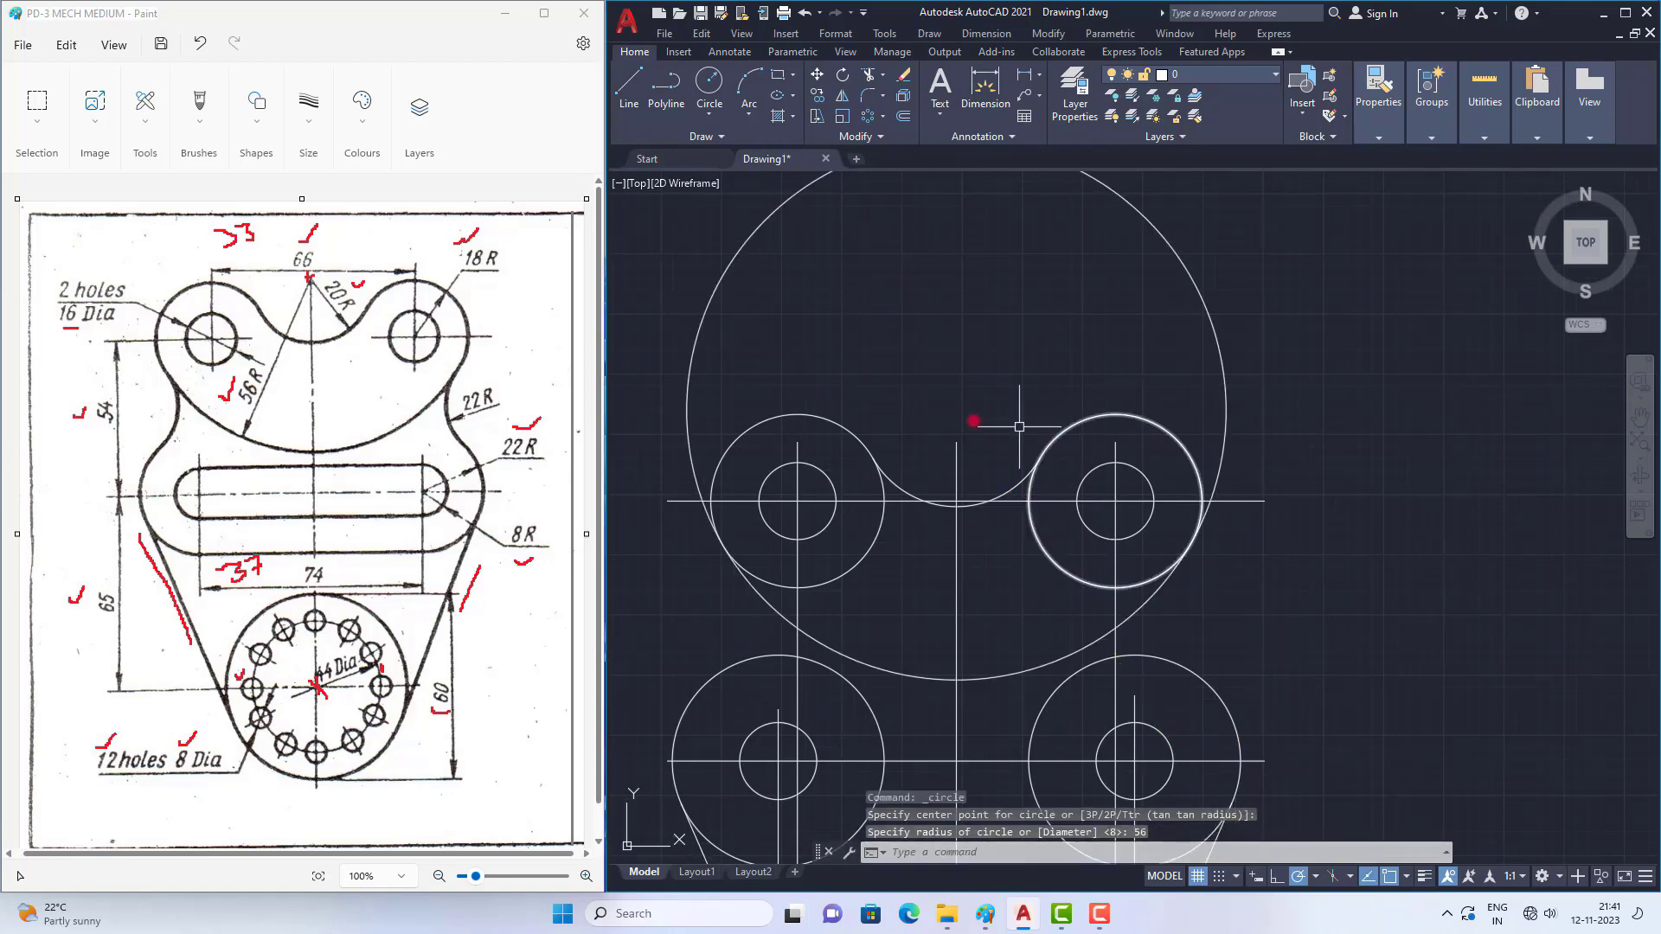
Step: Switch to Paint and tick the upper 22R dimension, beside the bracket's neck, in red on the reference drawing
scroll(1067, 420, down, 5)
scroll(960, 467, up, 4)
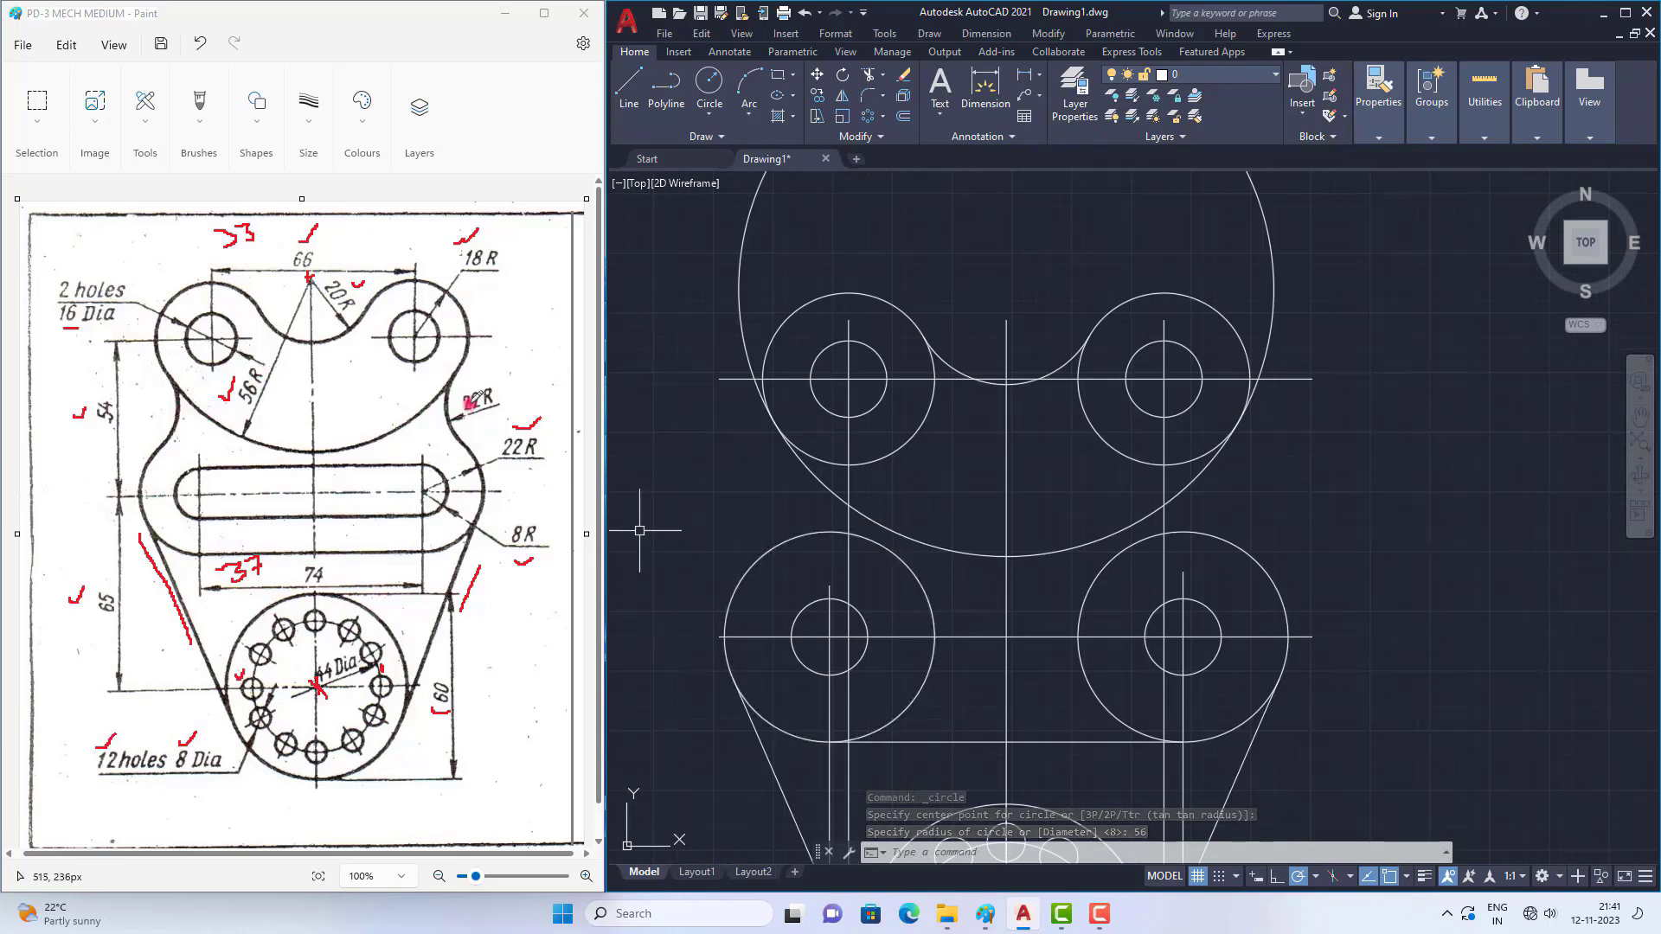
drag(476, 377, 499, 366)
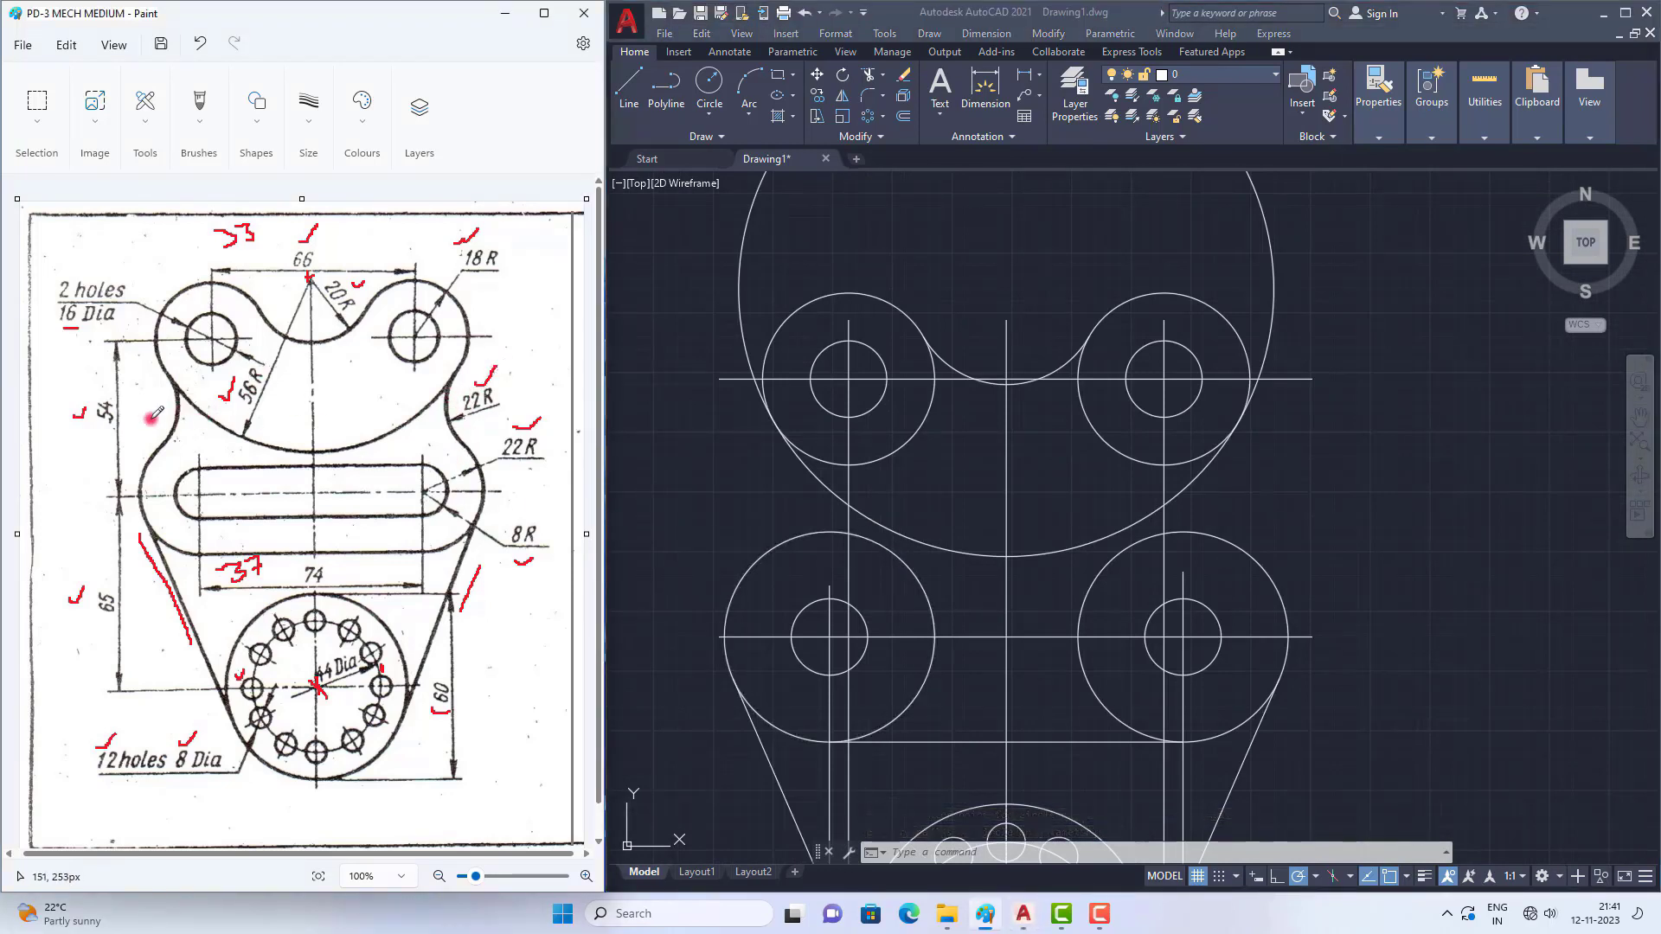
Step: Fillet the upper 18 mm radius circle to the large circle below it on both sides in AutoCAD, using Multiple with a 22 mm radius
click(864, 97)
click(863, 97)
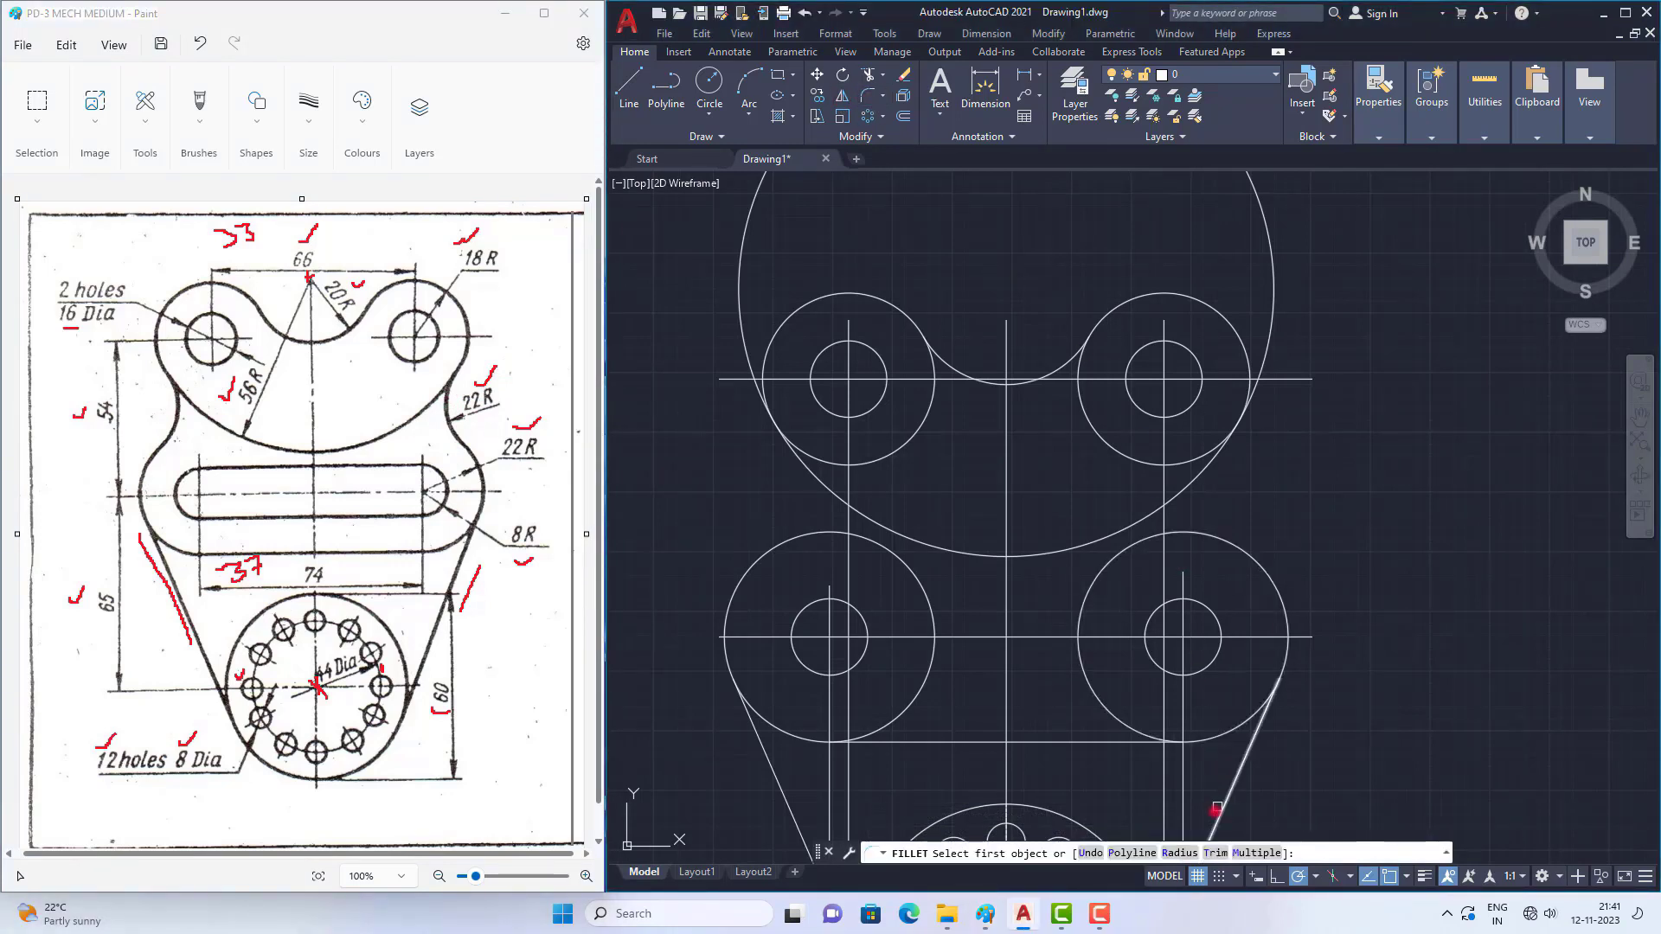
text(R)
key(Return)
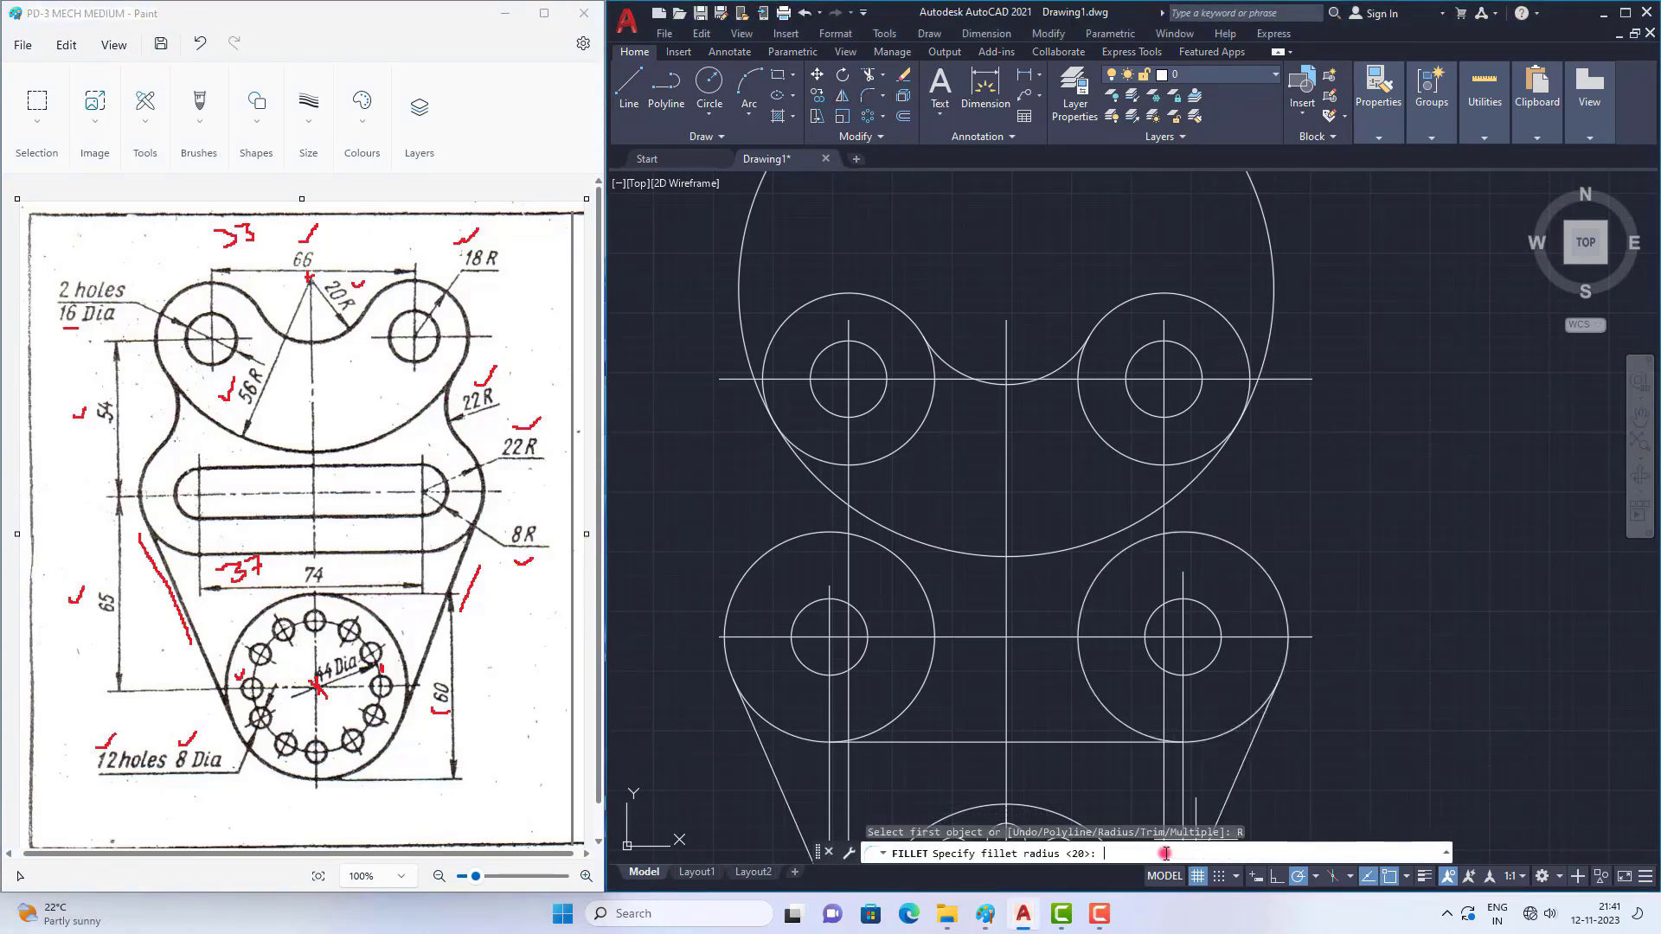
text(22)
key(Return)
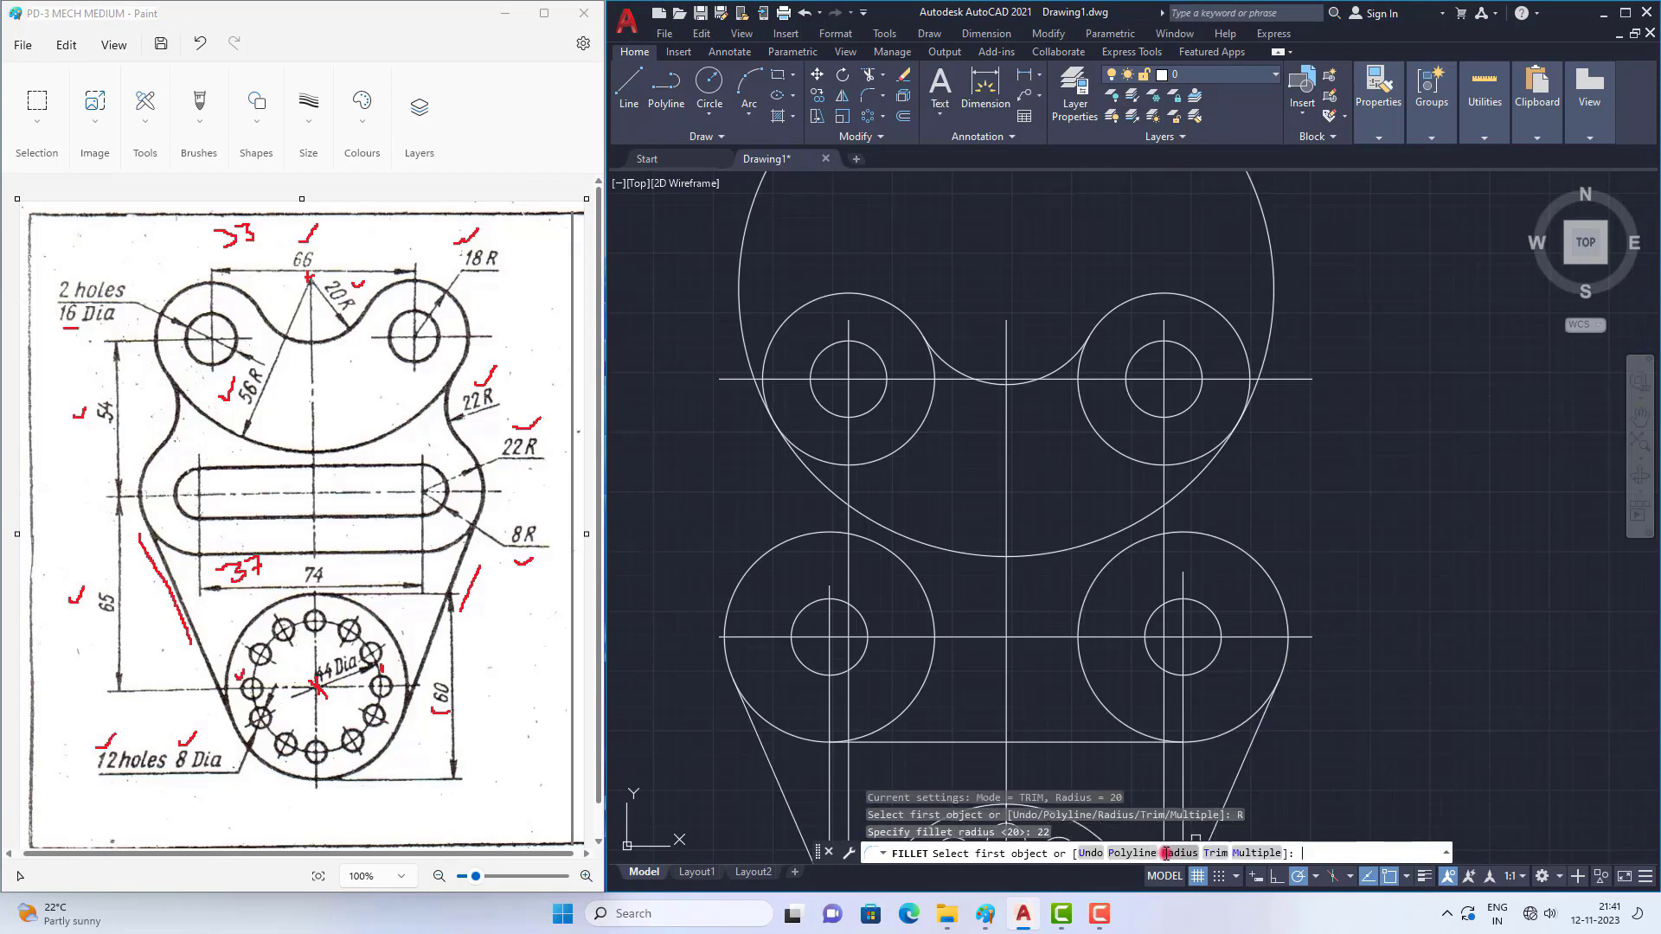
text(M)
key(Return)
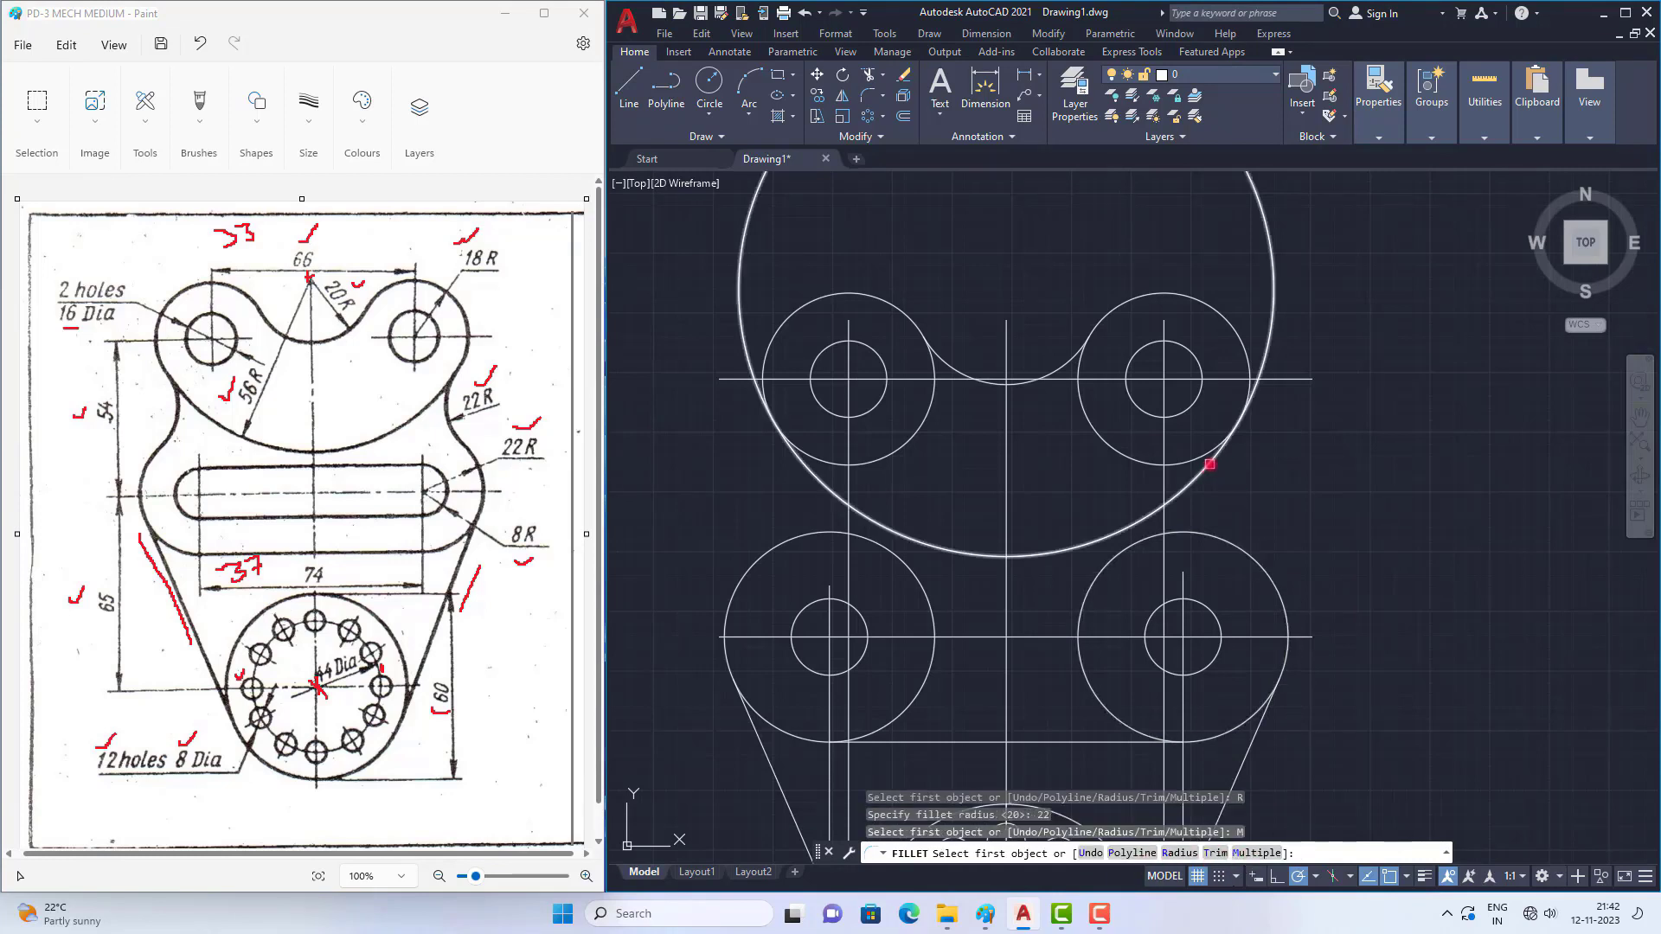
click(1209, 464)
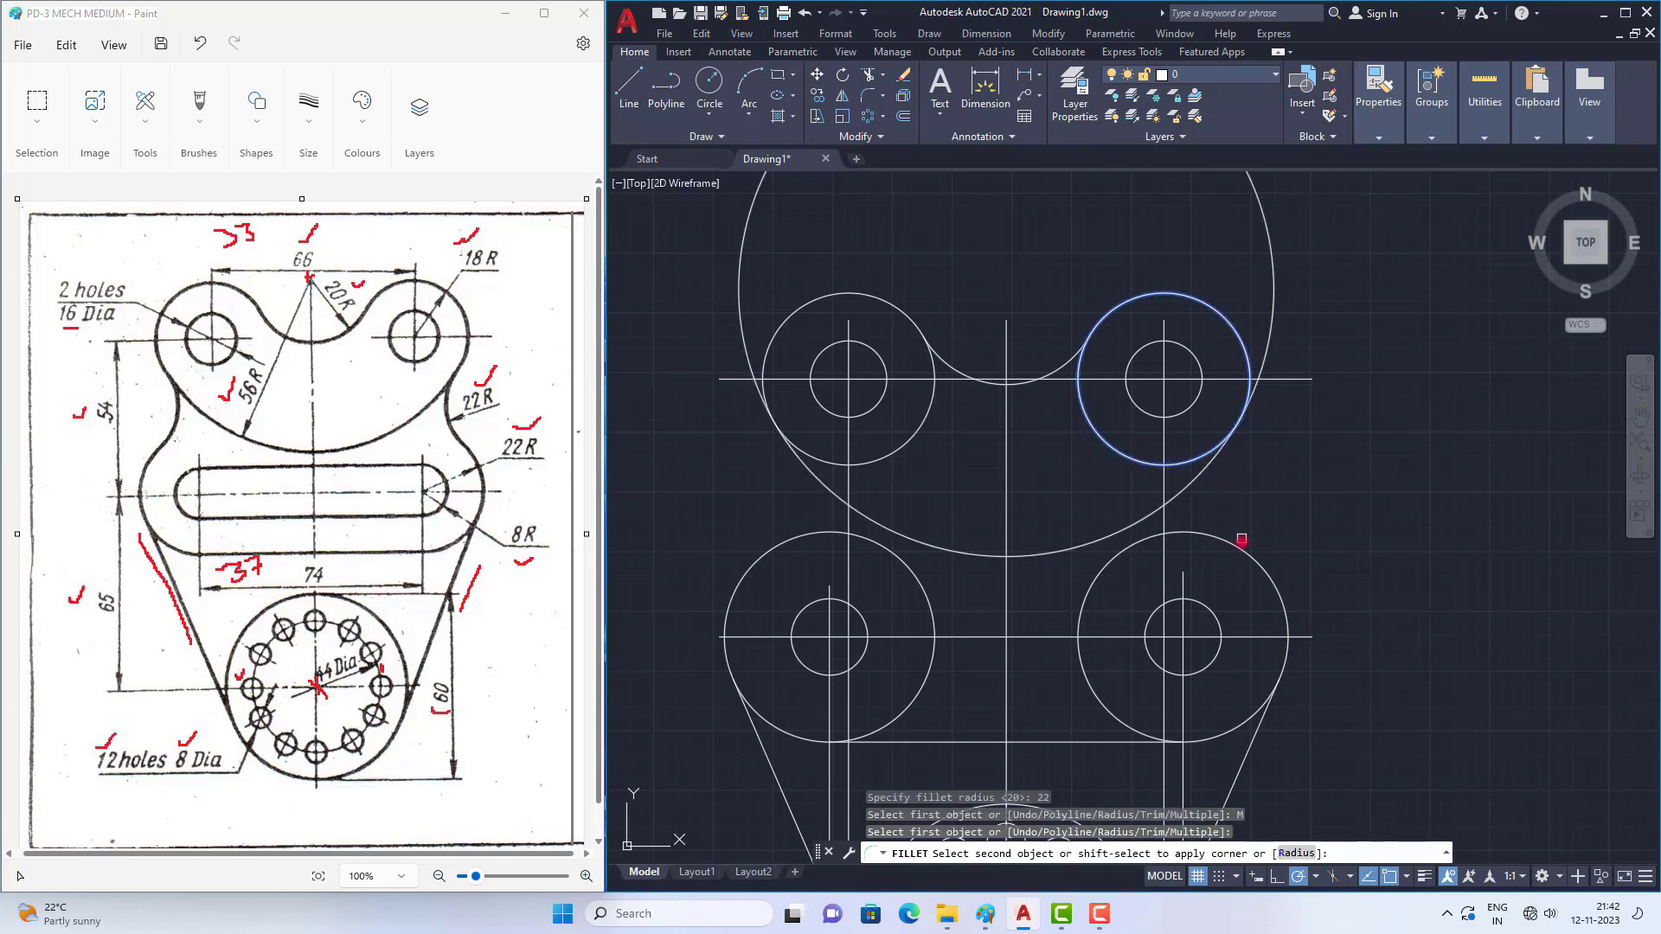
click(1241, 539)
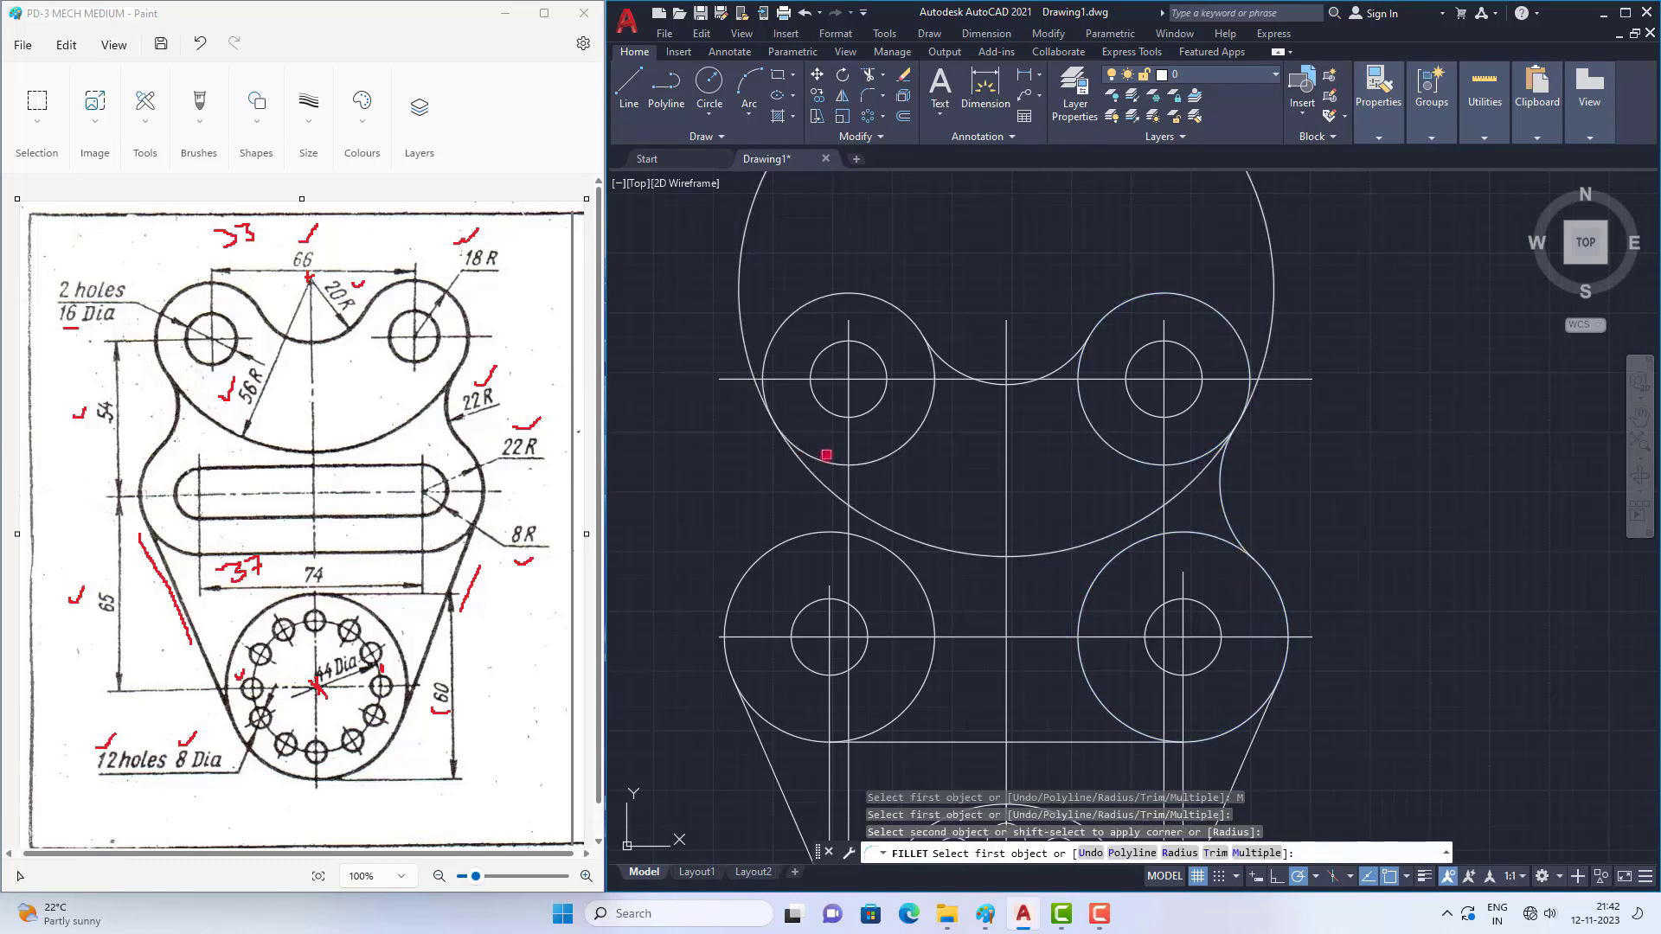
click(824, 458)
click(793, 537)
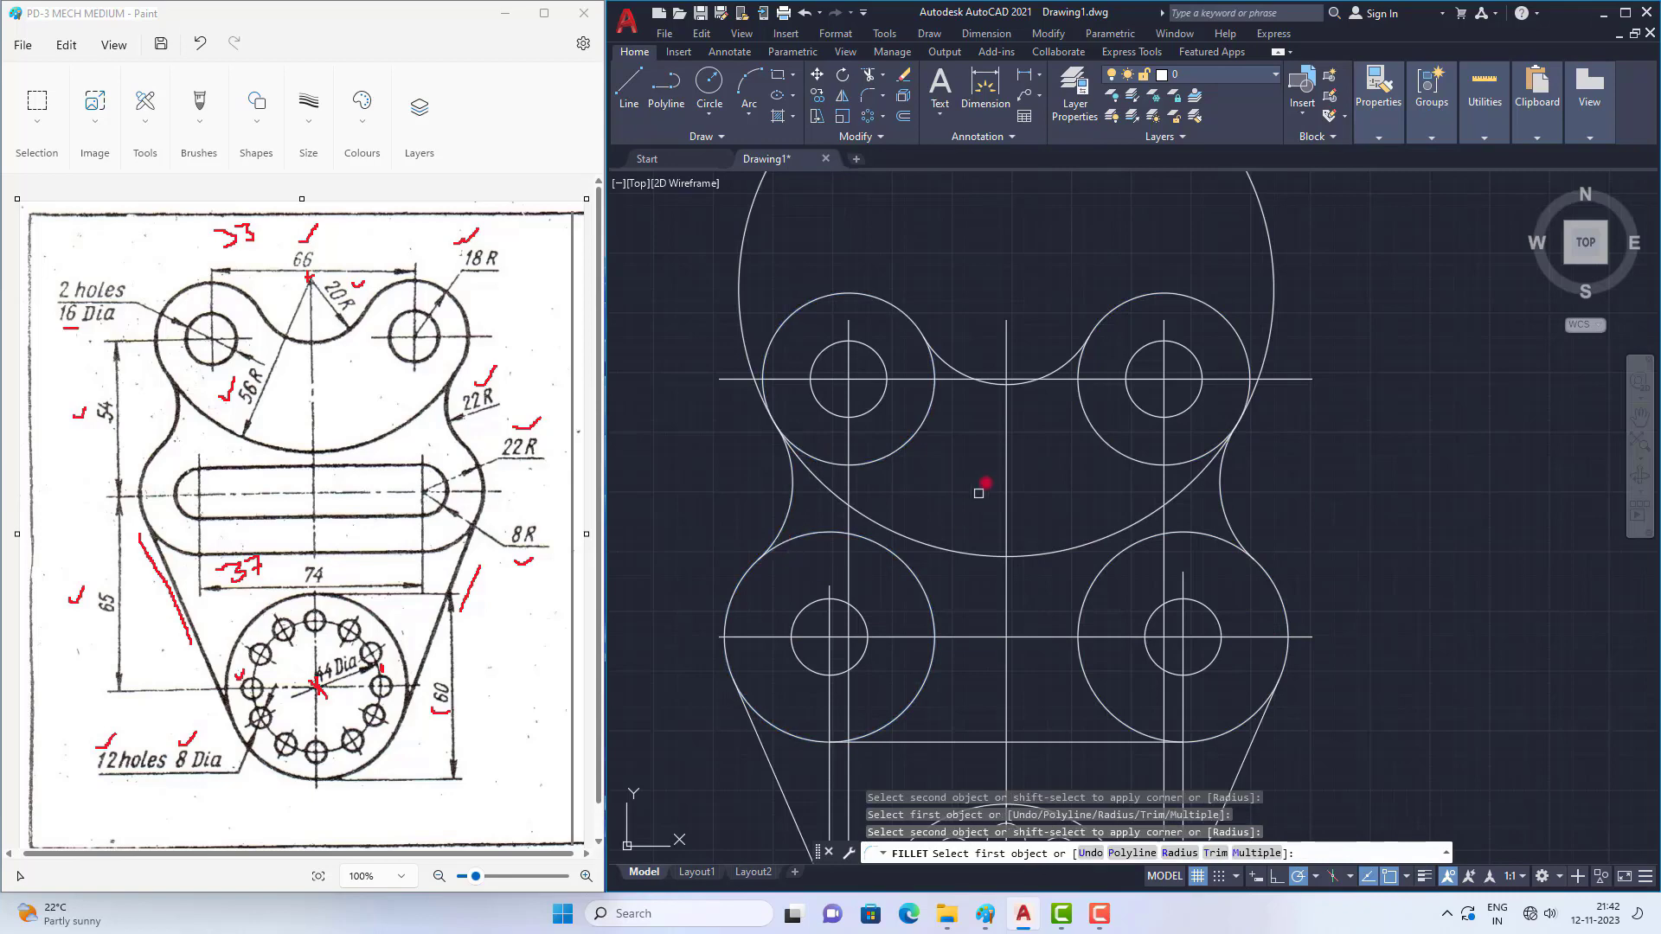
scroll(999, 464, down, 4)
scroll(1003, 562, up, 3)
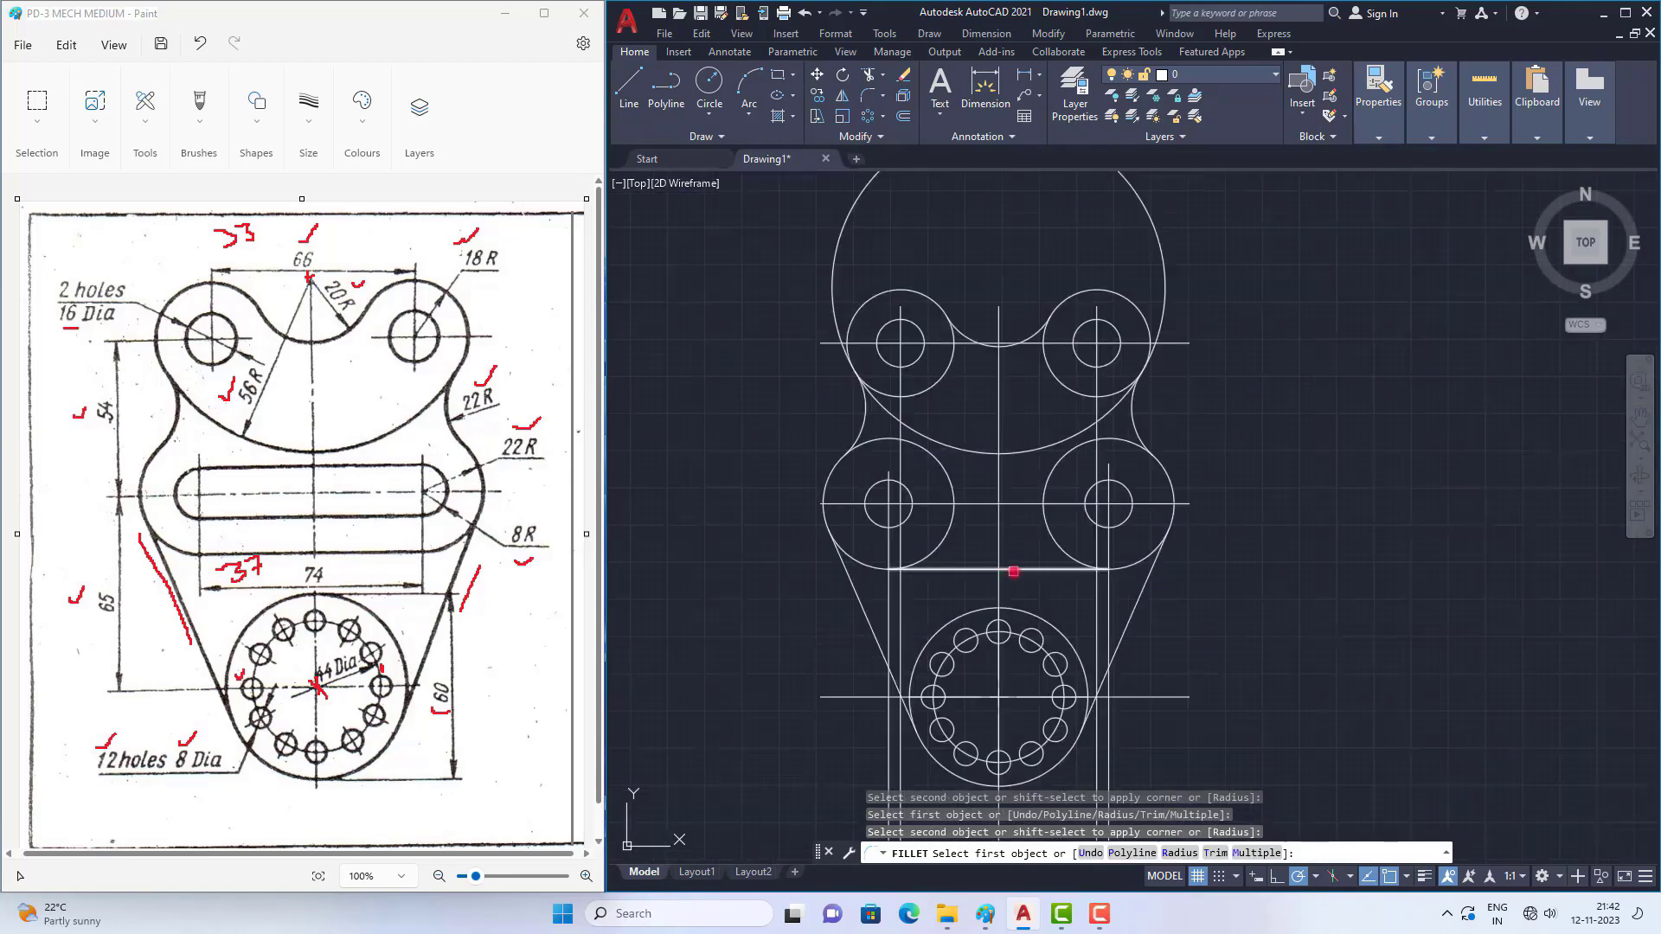
scroll(912, 539, down, 3)
scroll(967, 343, up, 3)
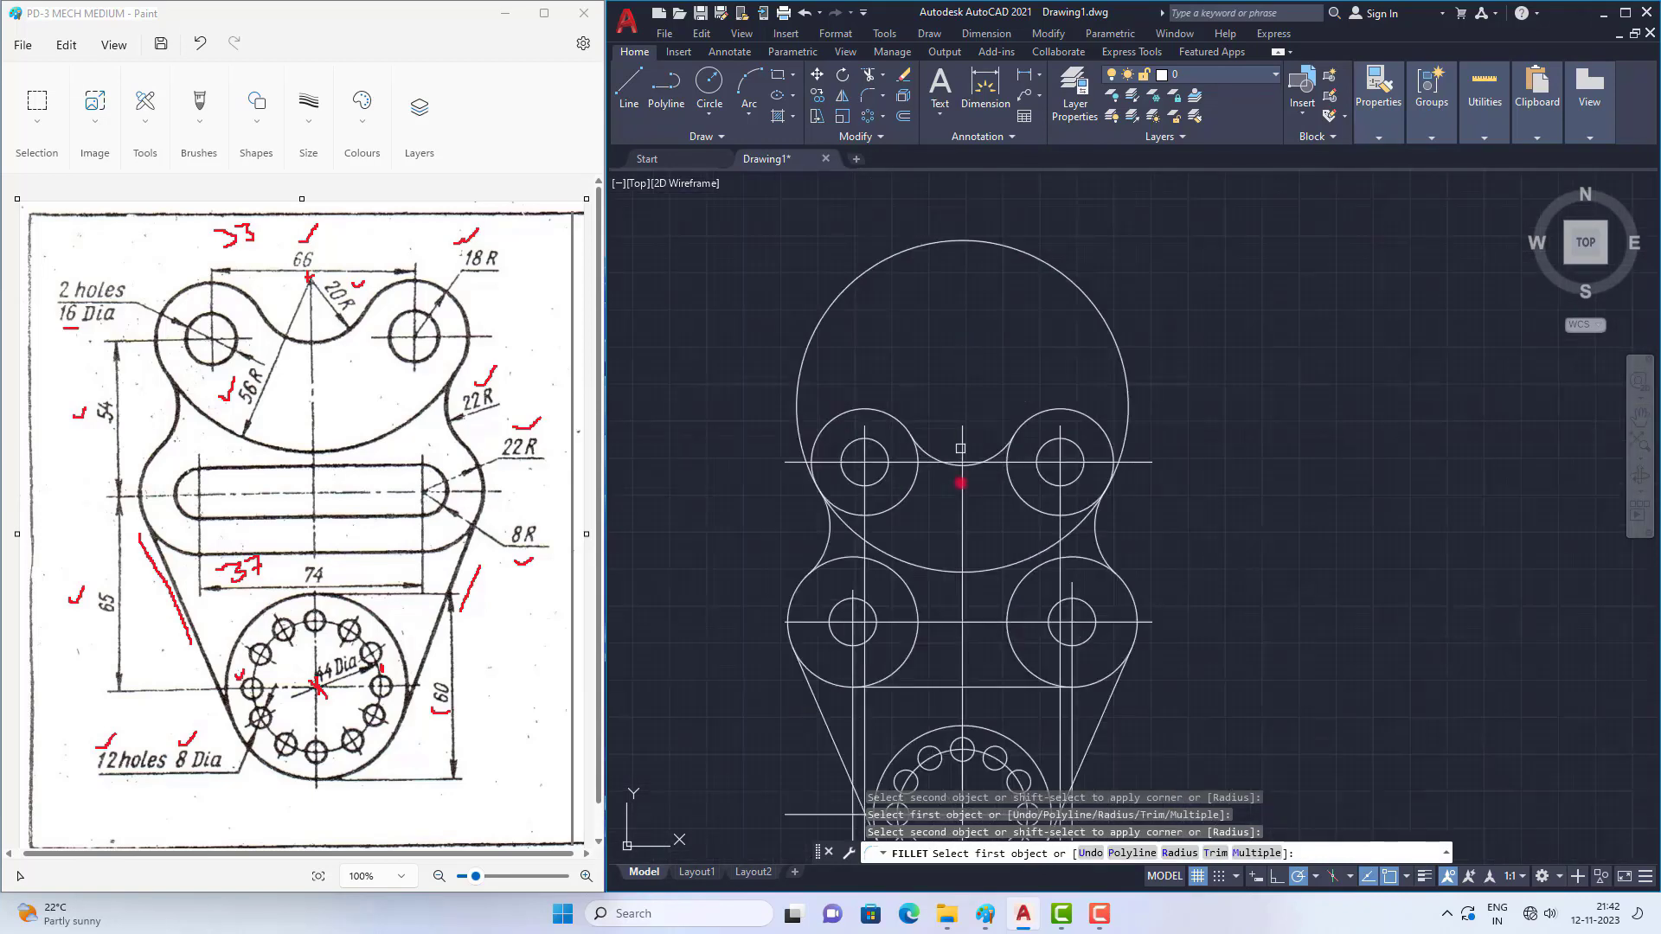
scroll(972, 468, down, 5)
scroll(968, 540, up, 5)
Step: Erase the eight long horizontal and vertical construction lines through the upper holes, the slot-end circles and the bottom circle
key(Escape)
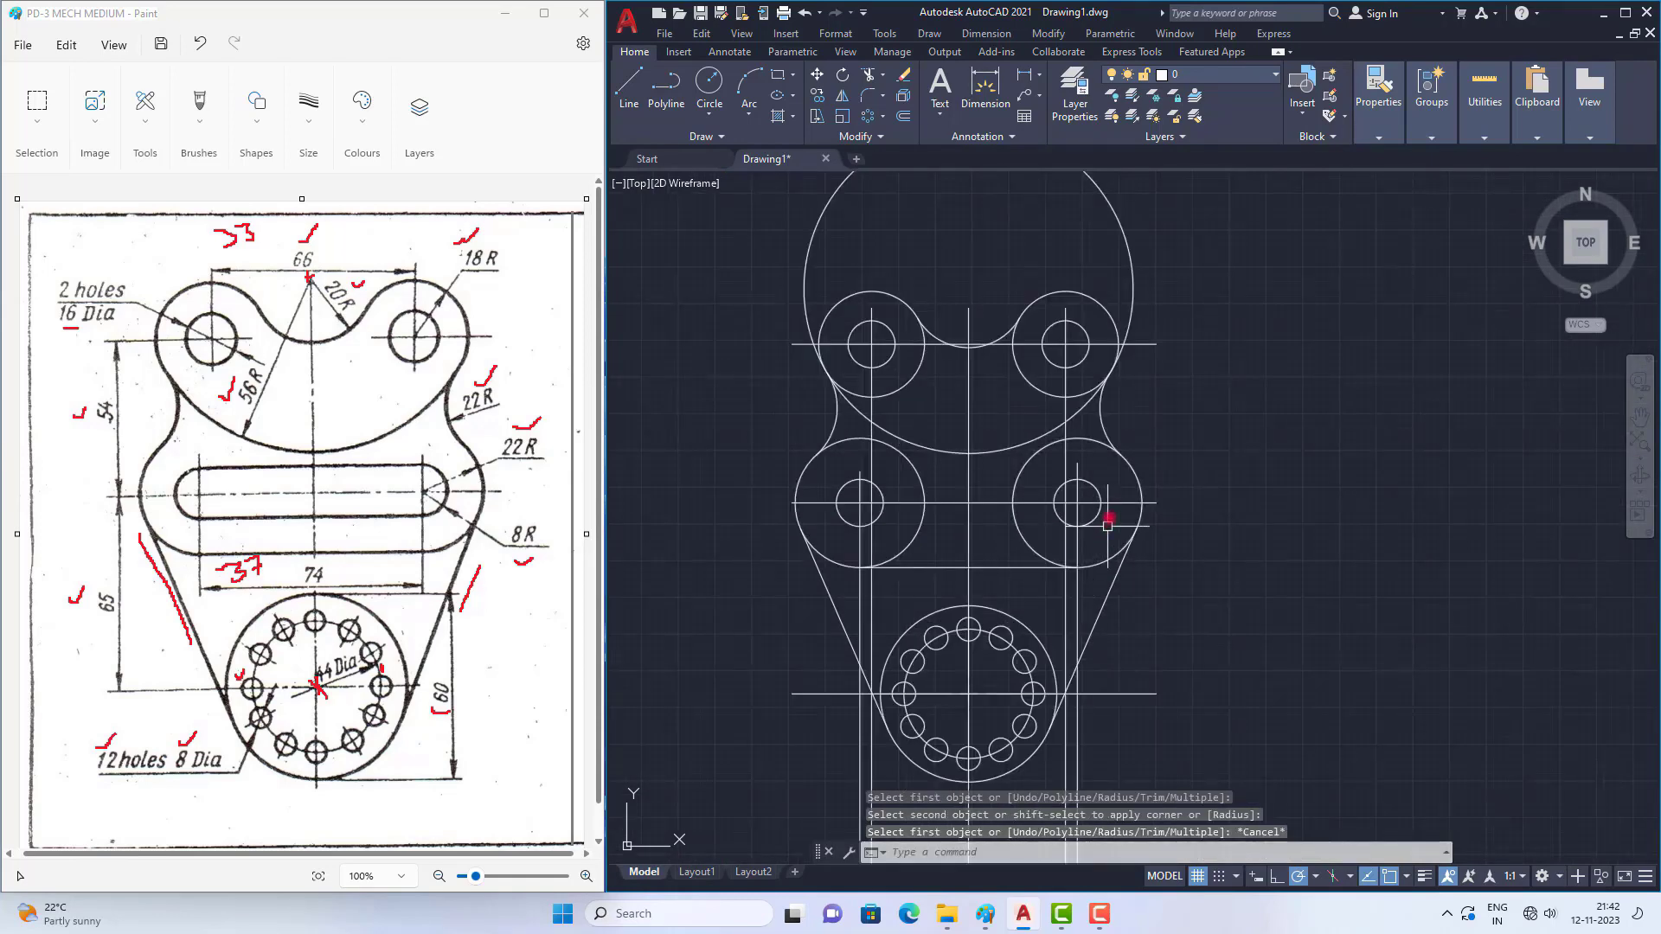
click(1144, 343)
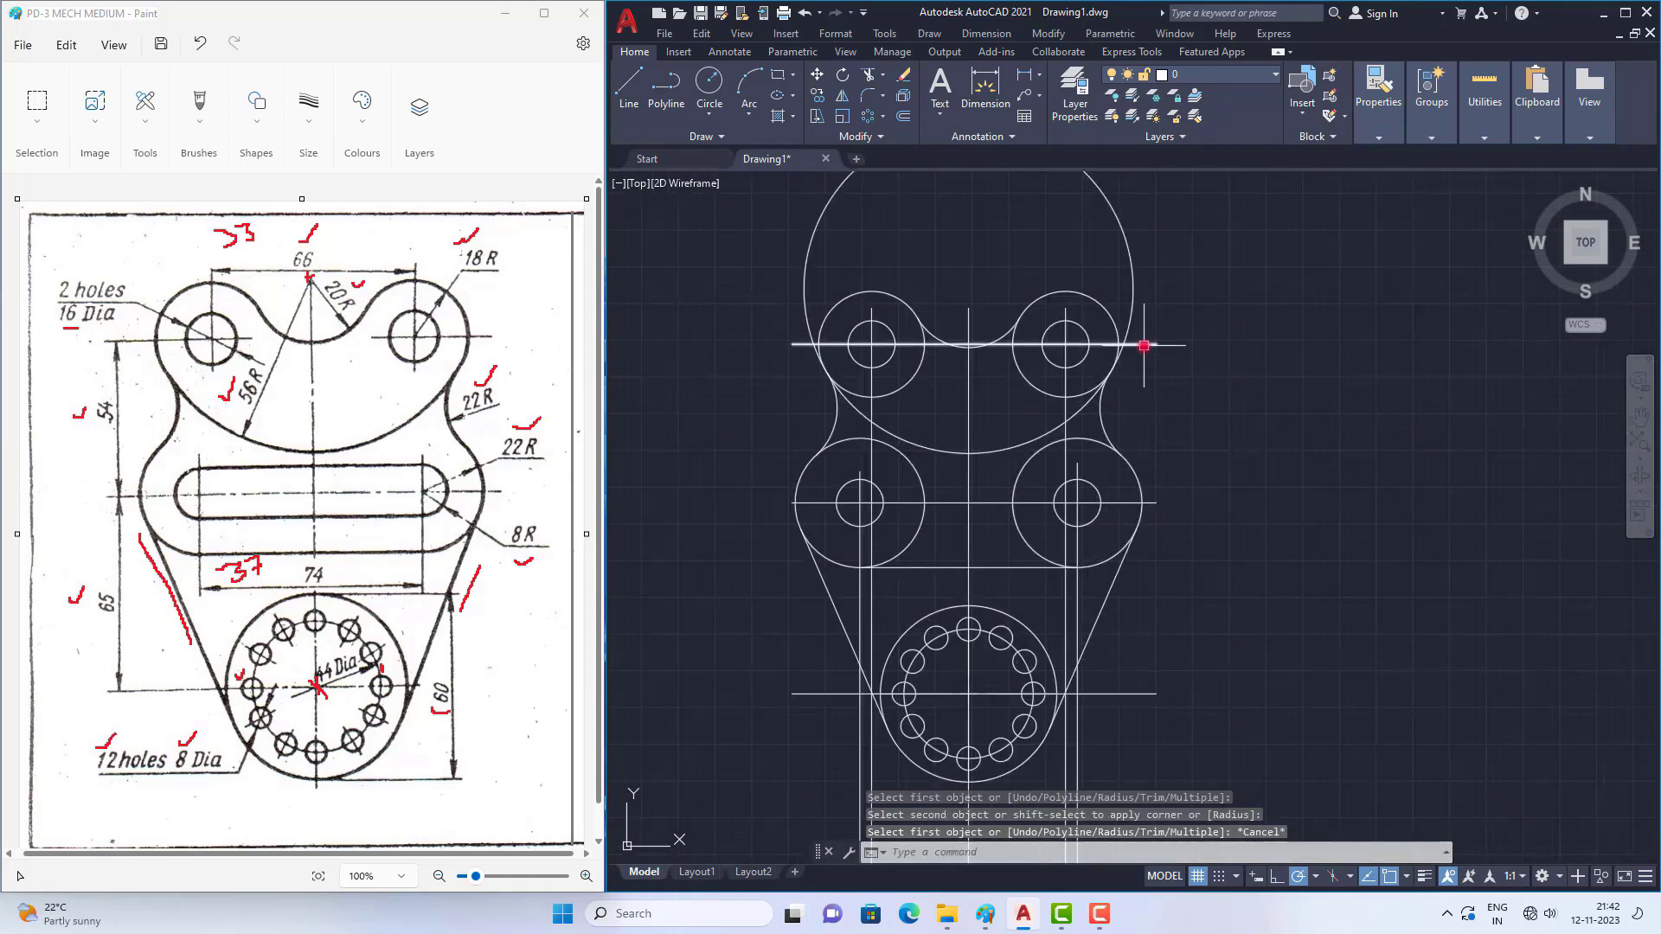
click(1067, 371)
click(969, 400)
click(872, 380)
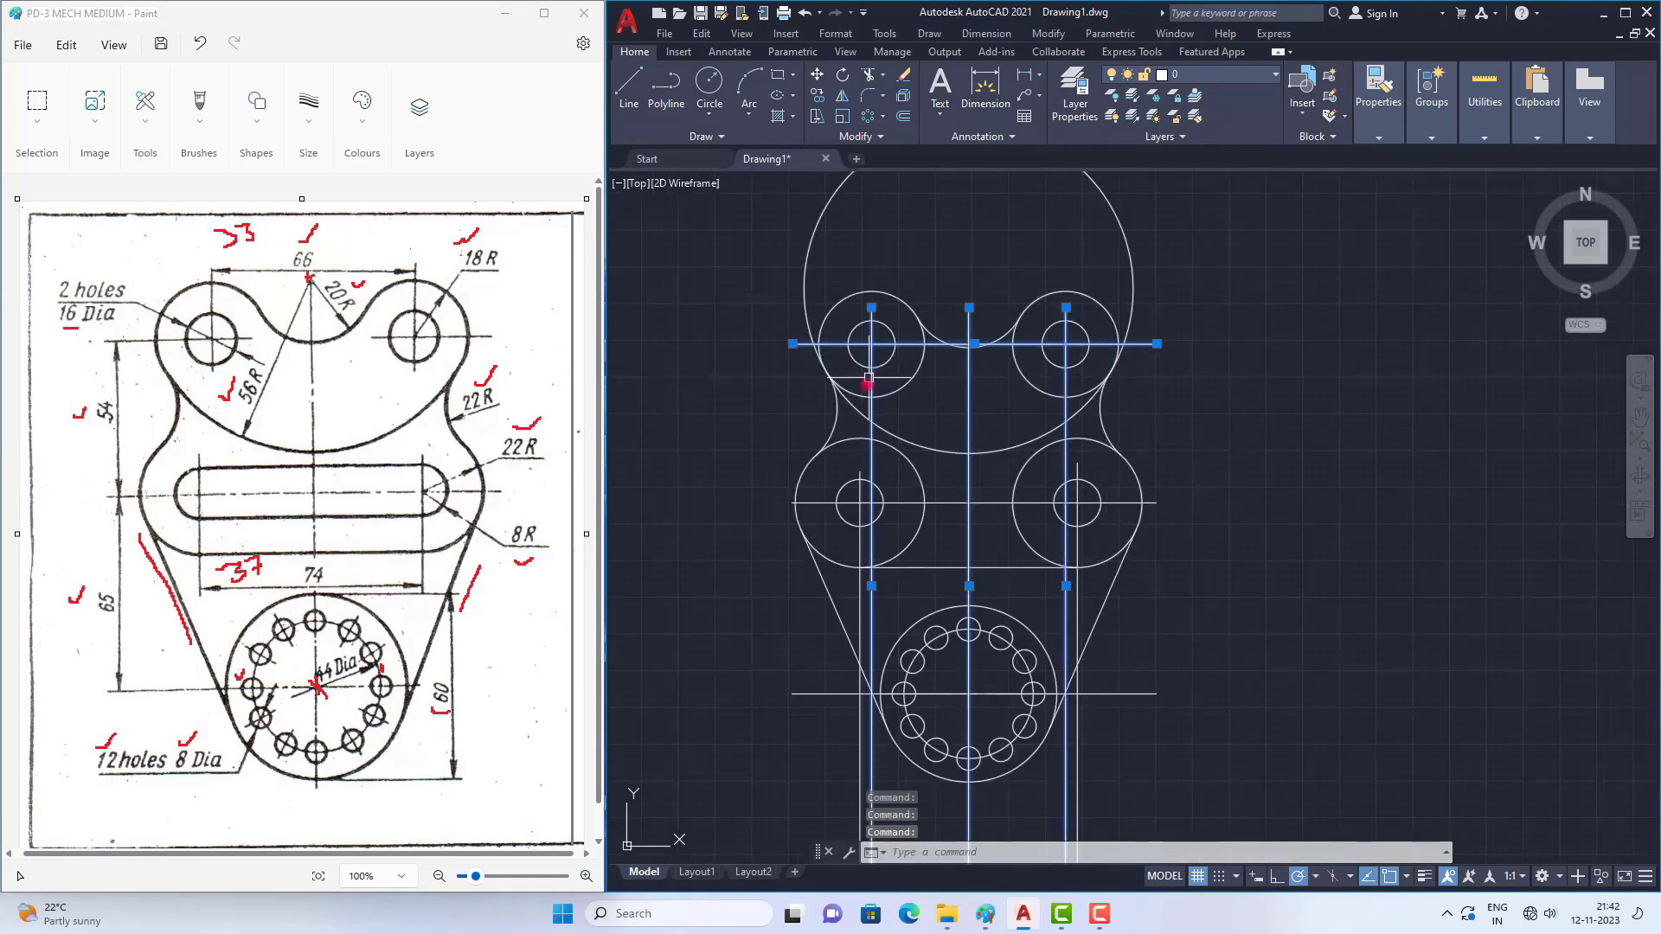
click(904, 503)
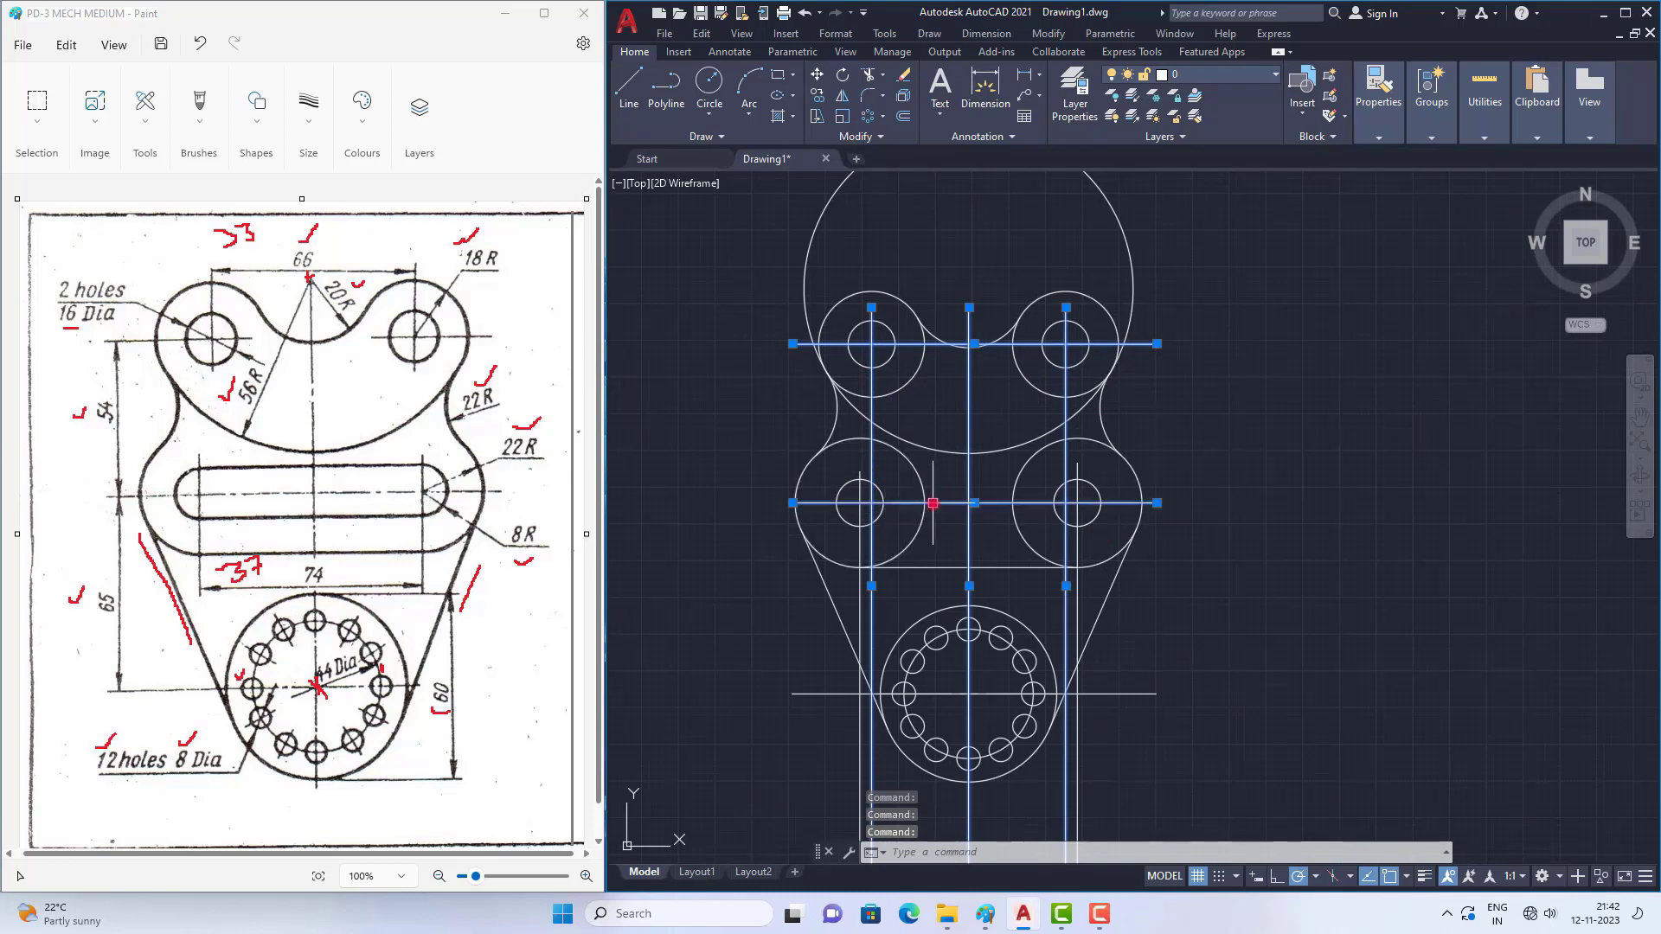
click(844, 699)
click(834, 693)
key(Delete)
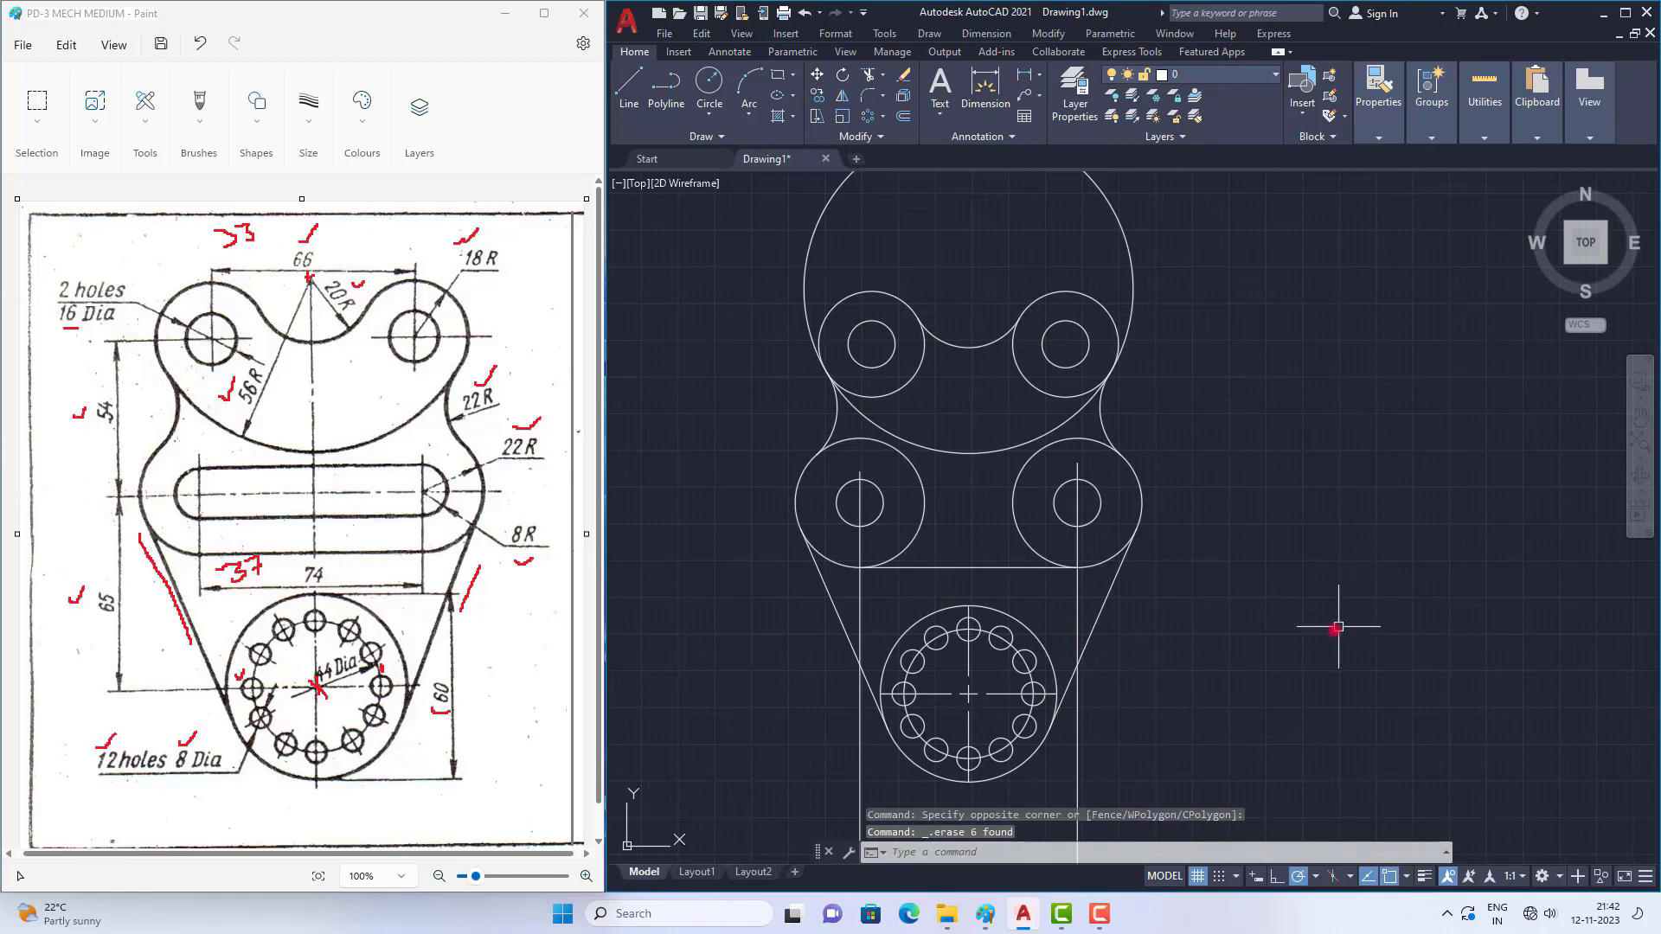
click(1078, 596)
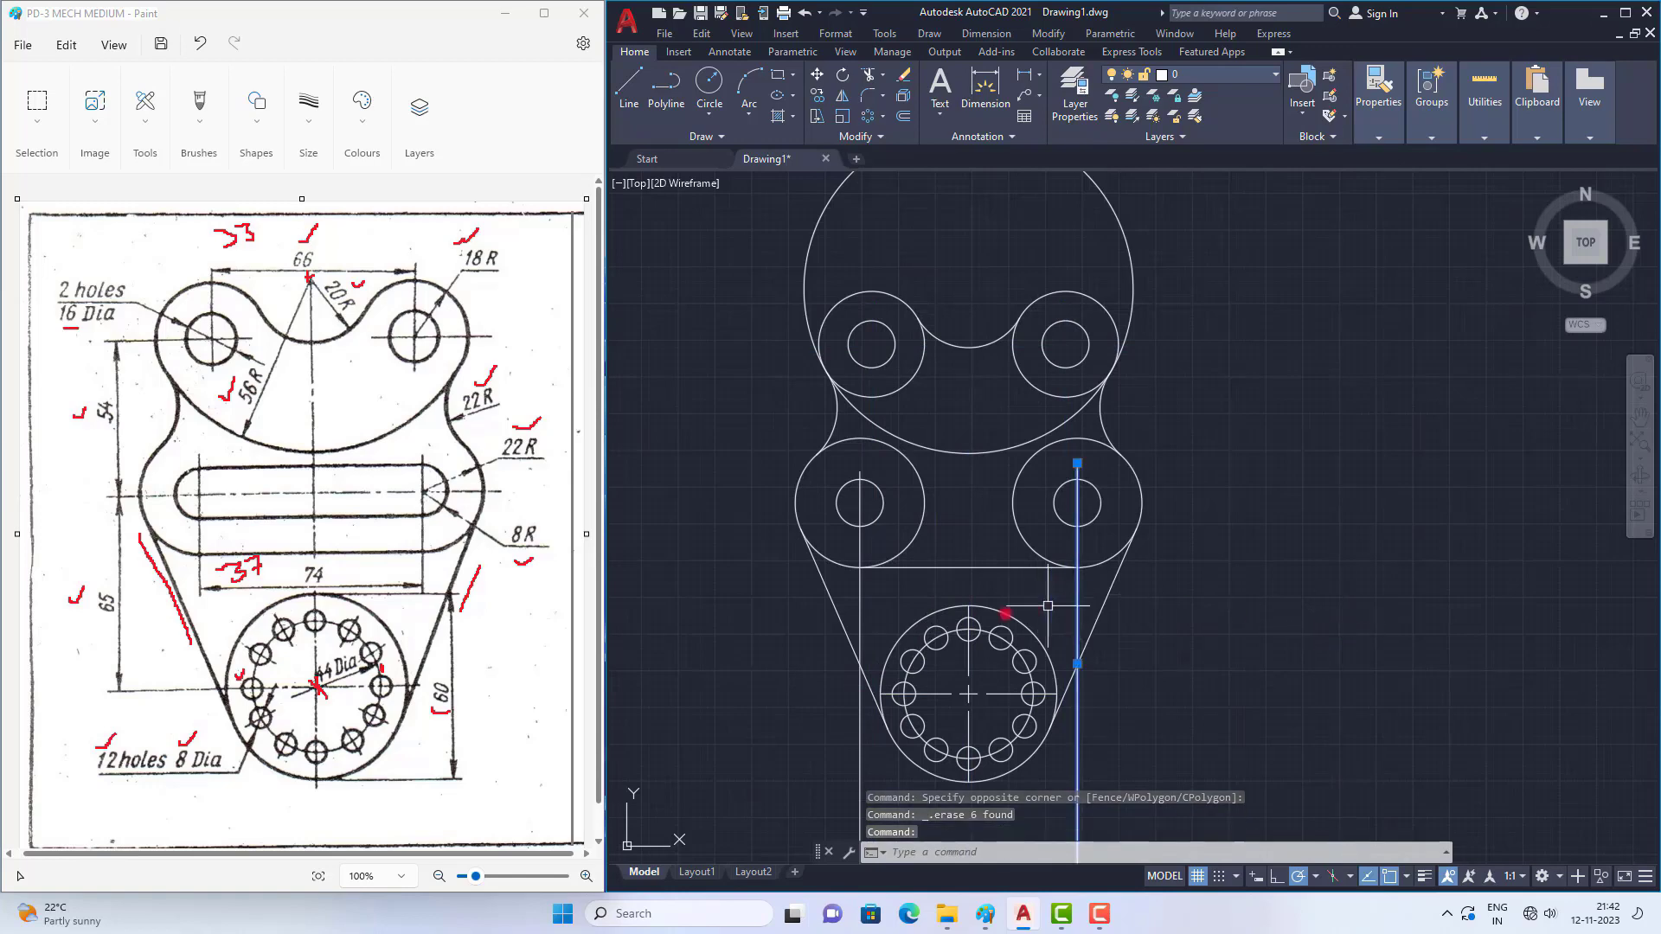
click(861, 595)
key(Delete)
scroll(1004, 558, down, 2)
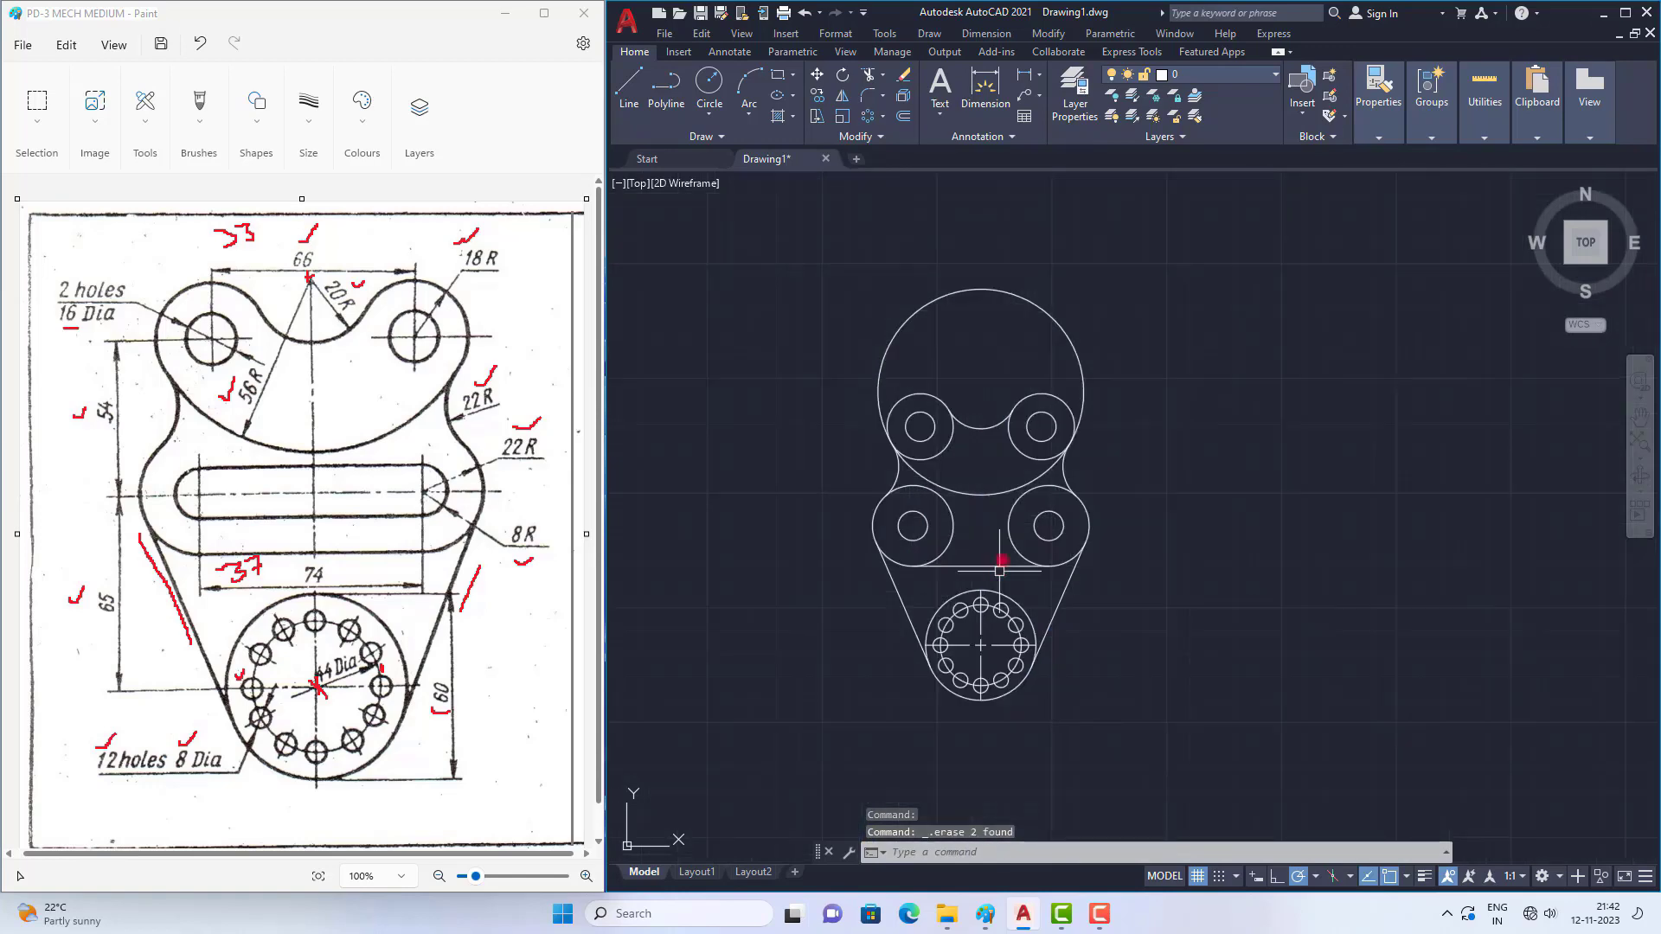
Step: Trim away the upper part of the 56 mm radius circle and the inner lower arcs of the two 18 mm radius lug circles
scroll(1025, 434, up, 2)
text(tr)
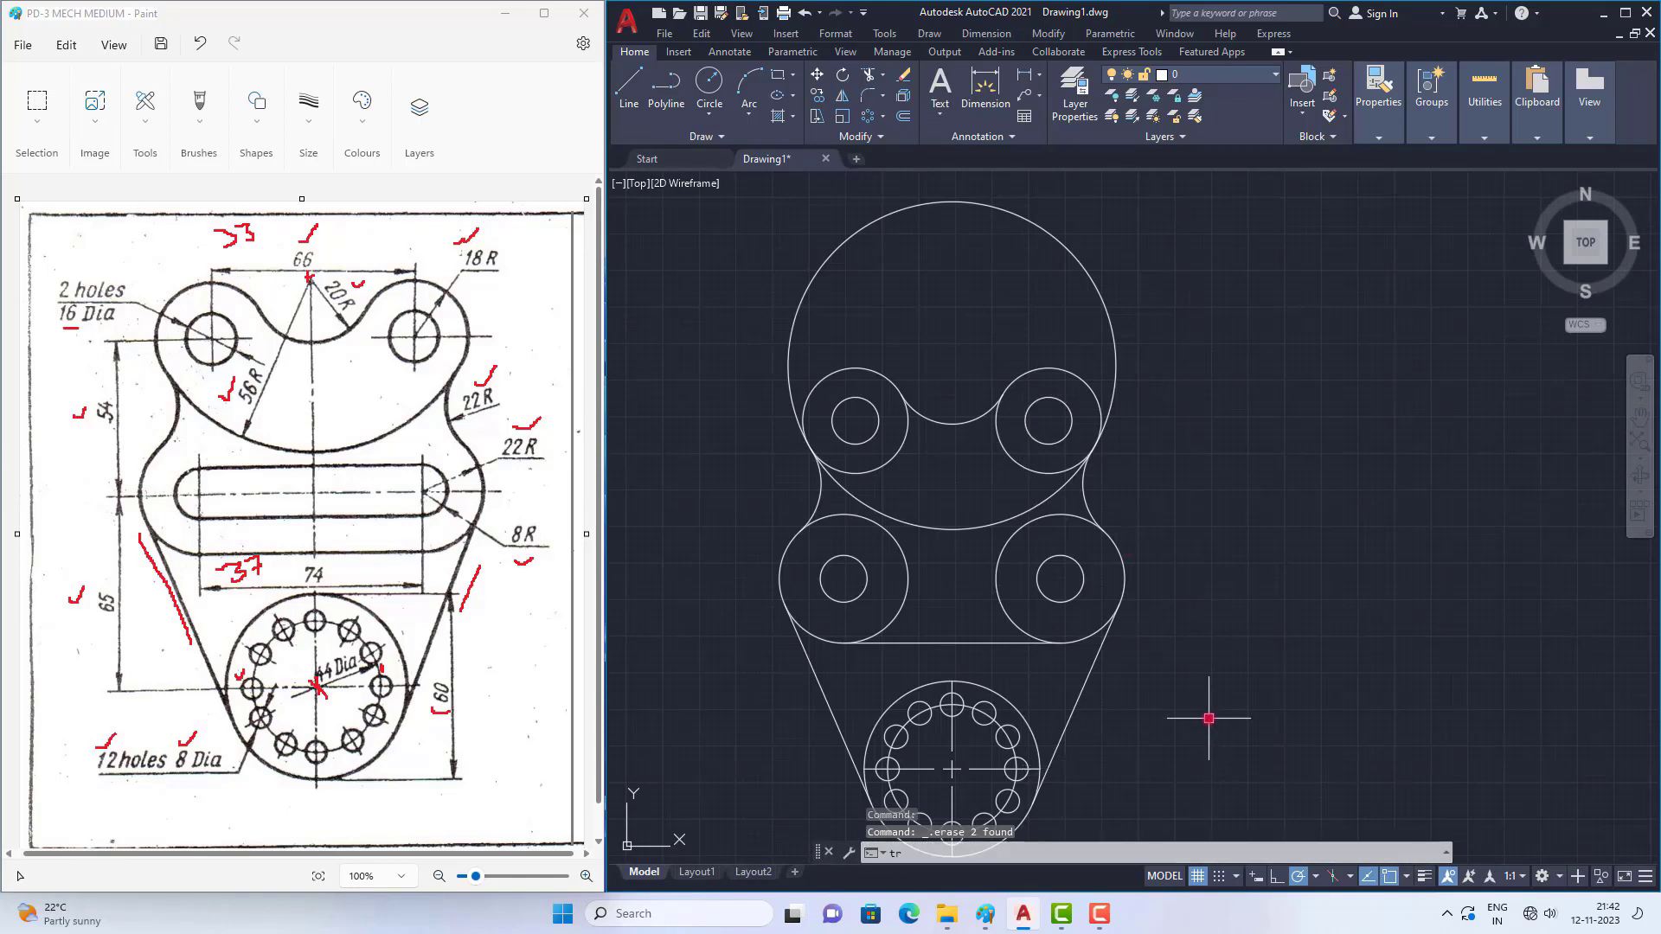
key(Return)
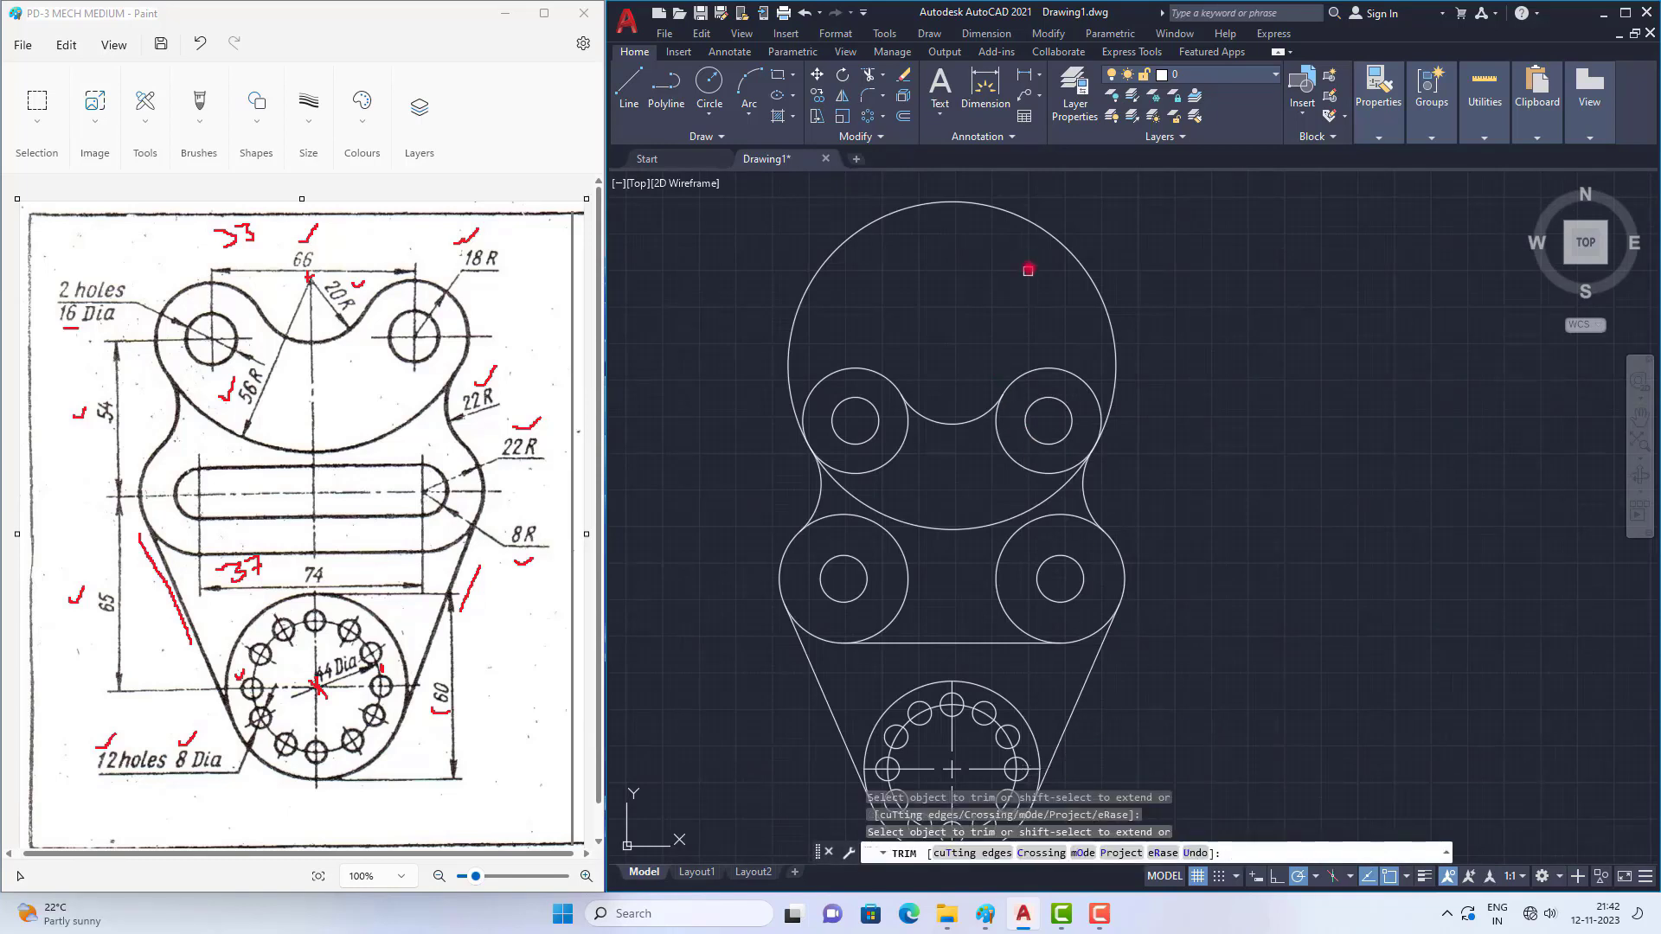
click(1042, 228)
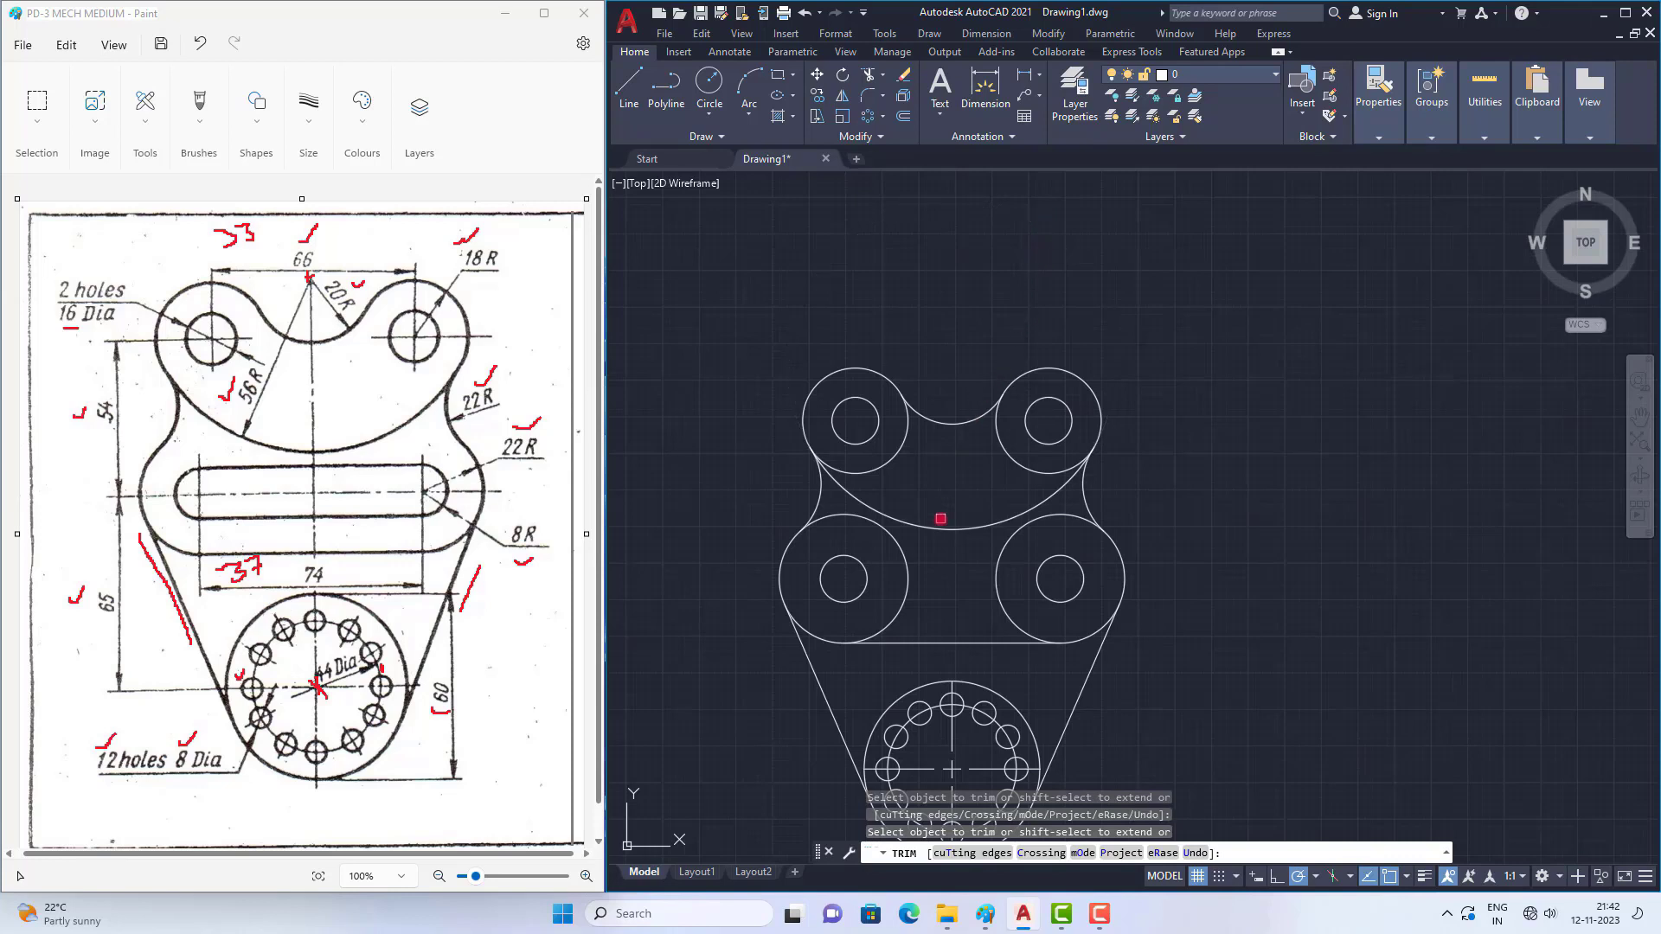
click(940, 519)
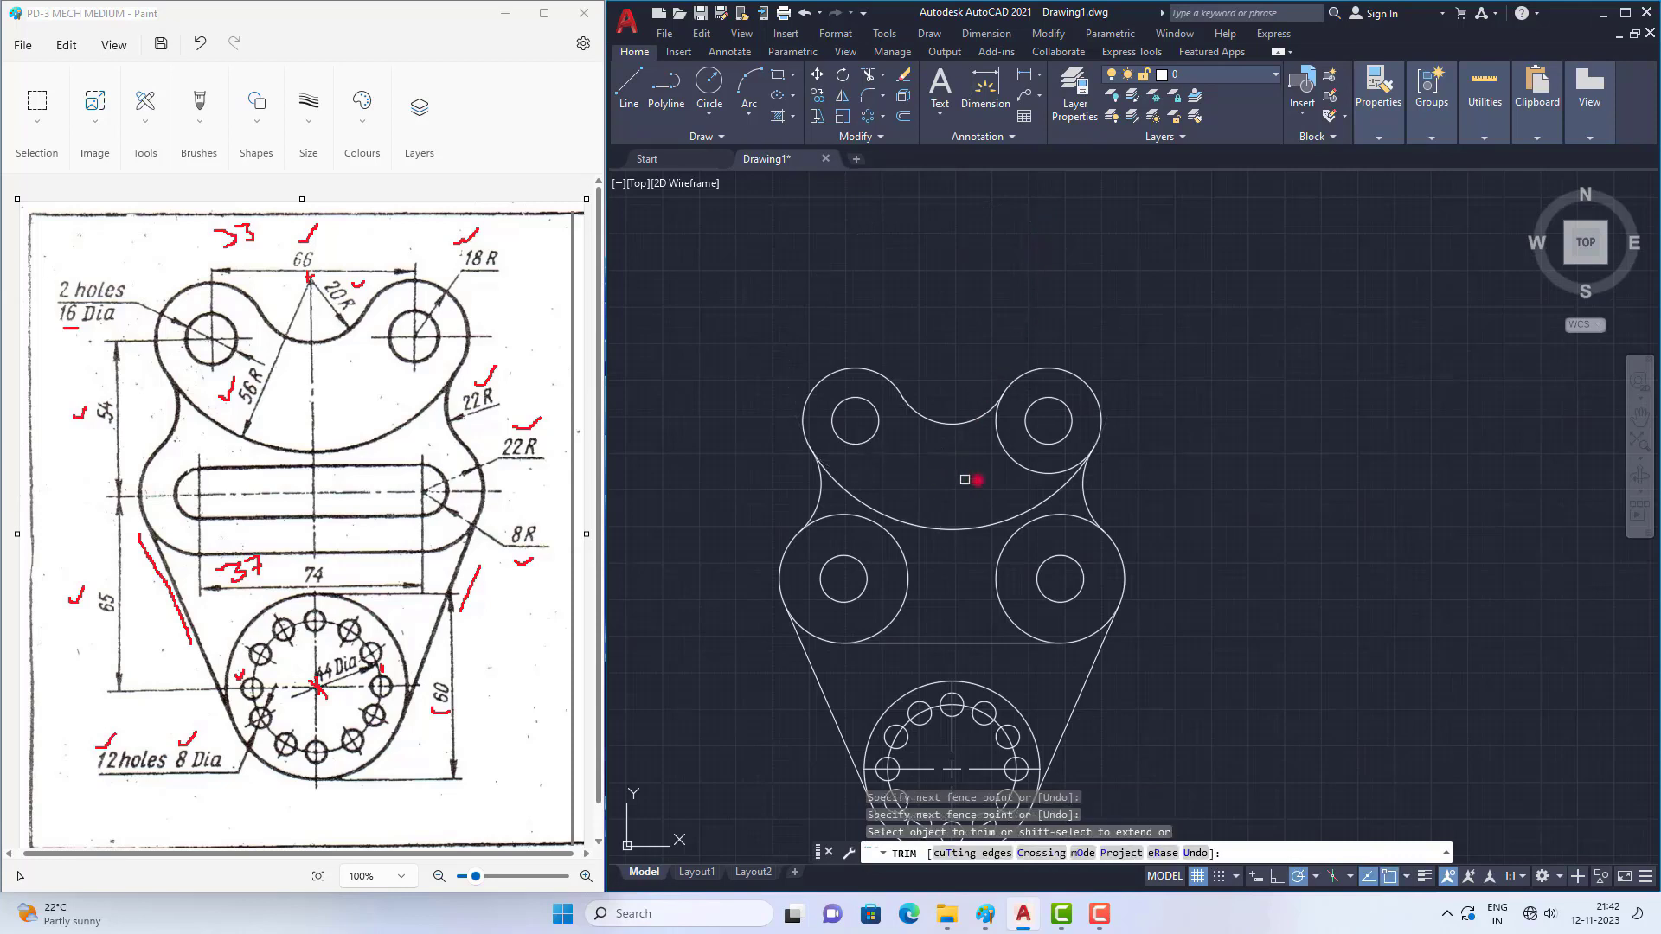
key(Return)
Step: Trim away the inner arcs of the two 22 mm radius circles so they form the rounded ends of the bracket's middle section
scroll(1064, 415, down, 2)
scroll(1049, 530, up, 2)
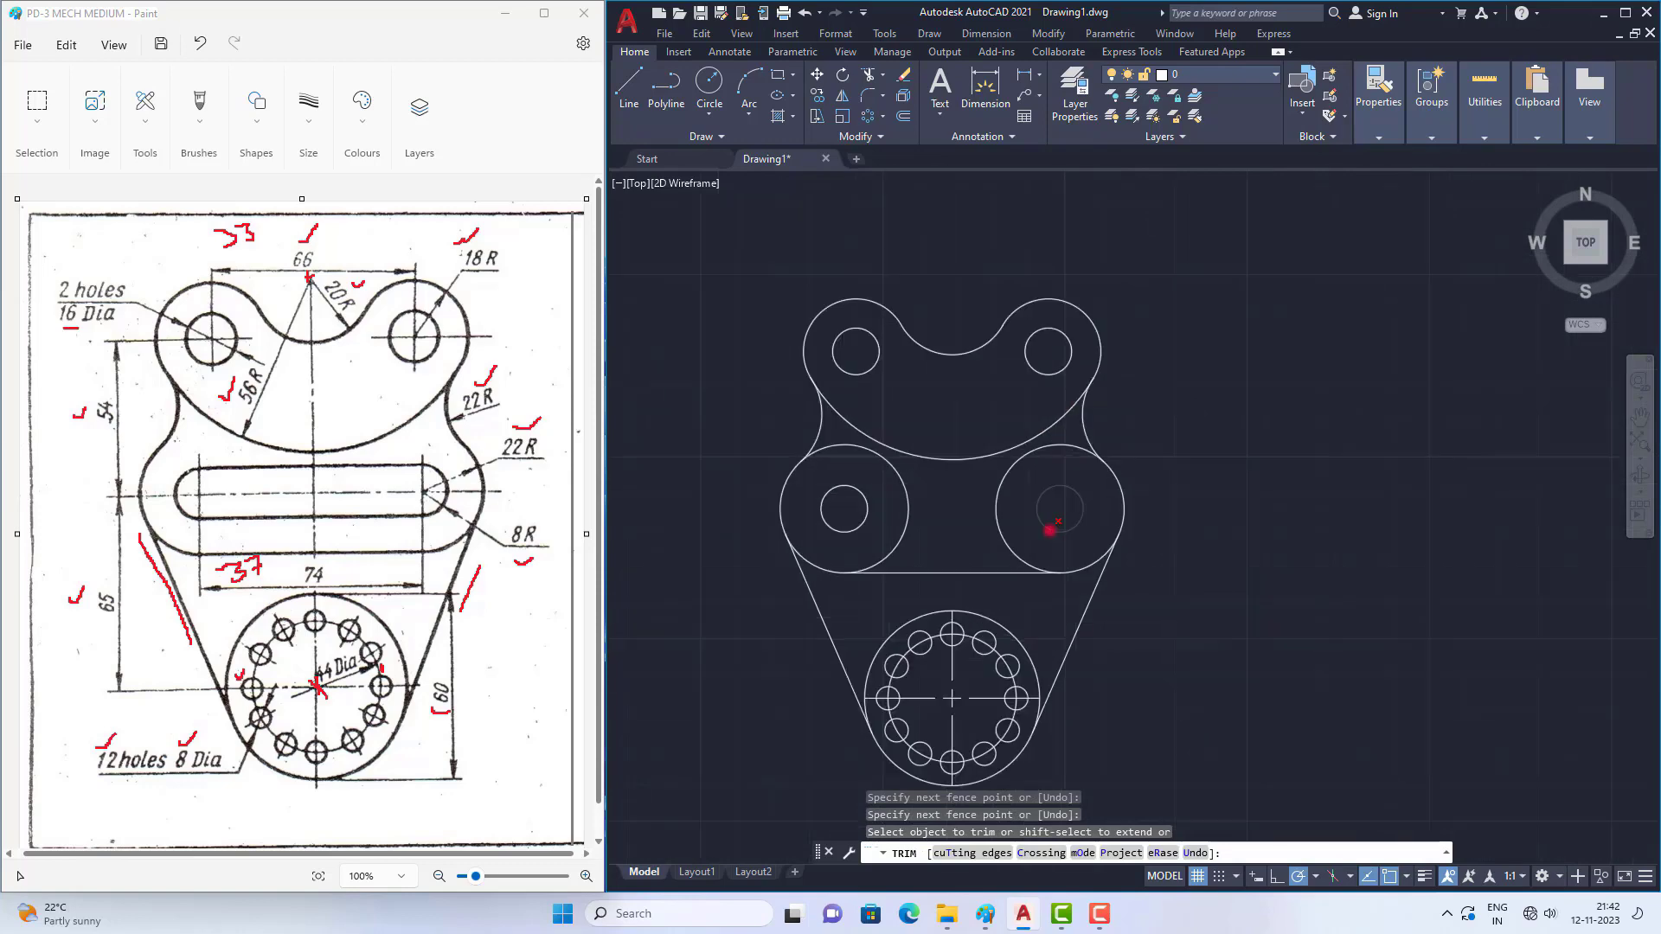
scroll(1009, 326, up, 4)
scroll(1036, 278, down, 2)
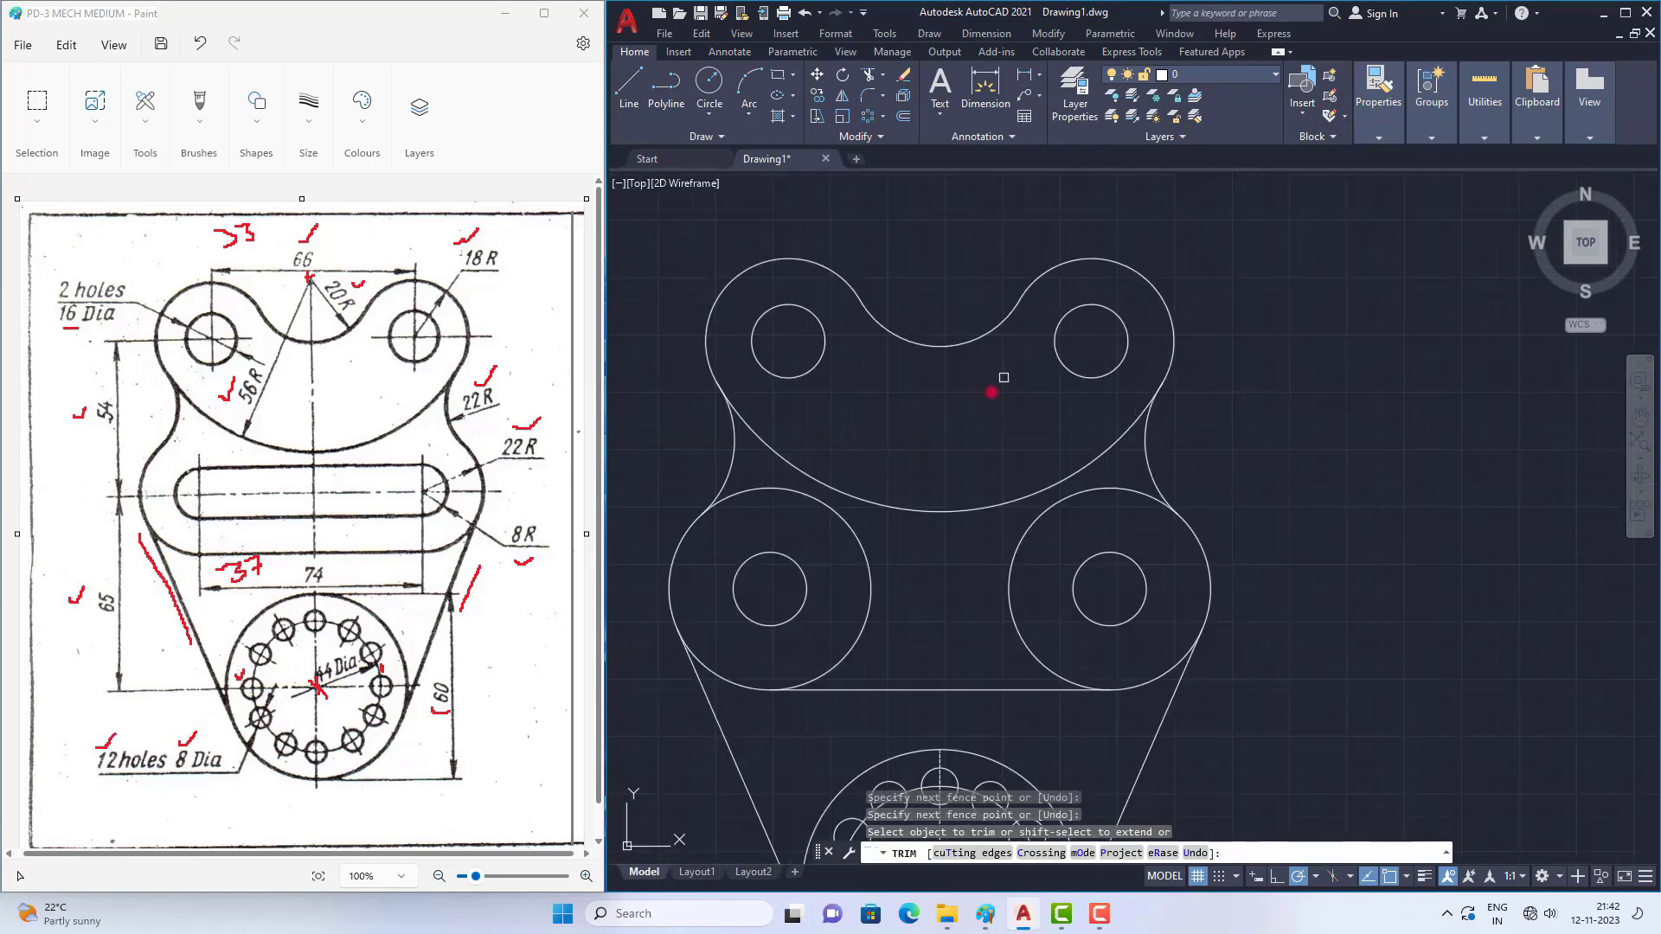
scroll(704, 375, up, 4)
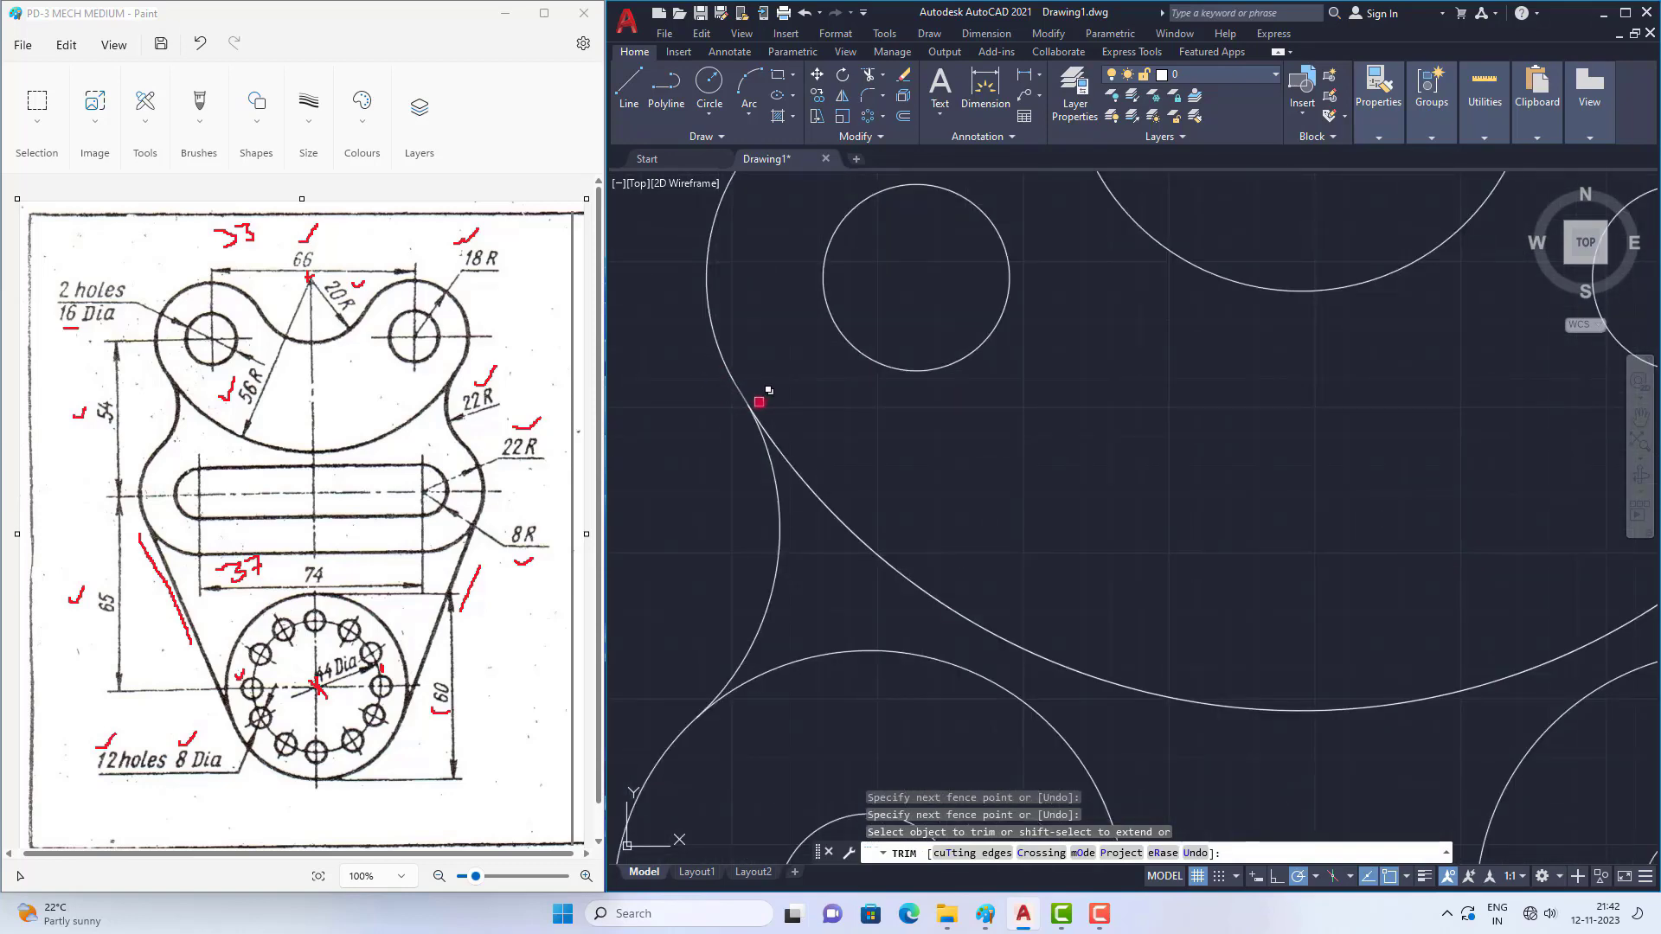
scroll(760, 390, down, 3)
scroll(818, 474, down, 3)
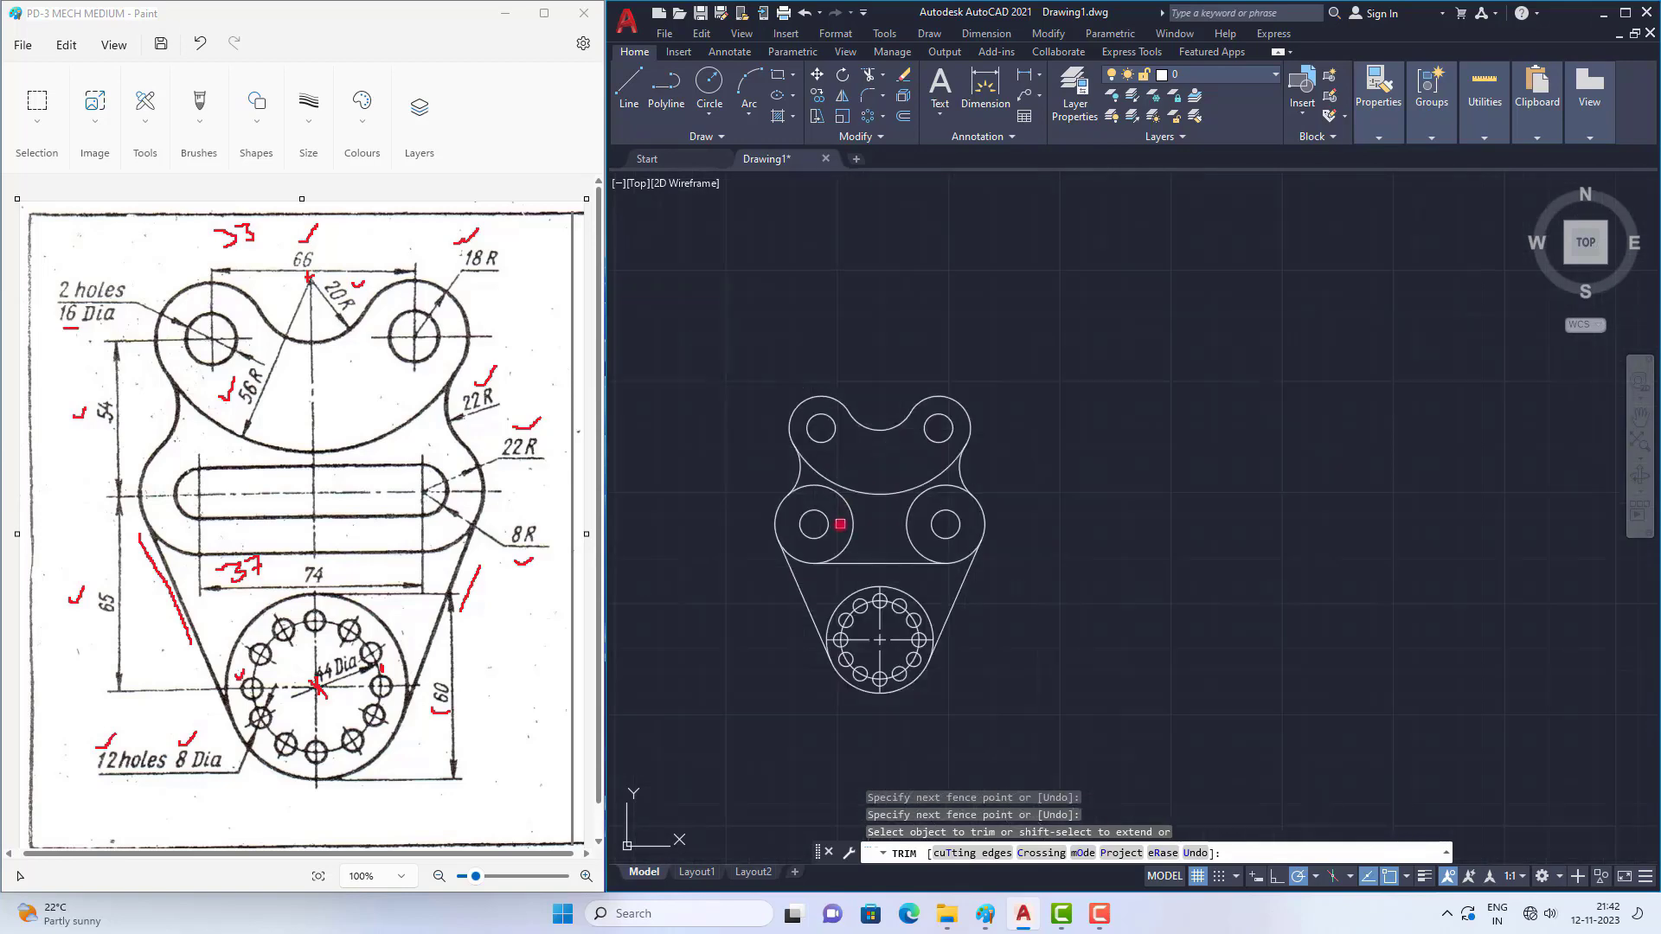
scroll(841, 521, up, 6)
click(903, 511)
drag(943, 505, 891, 514)
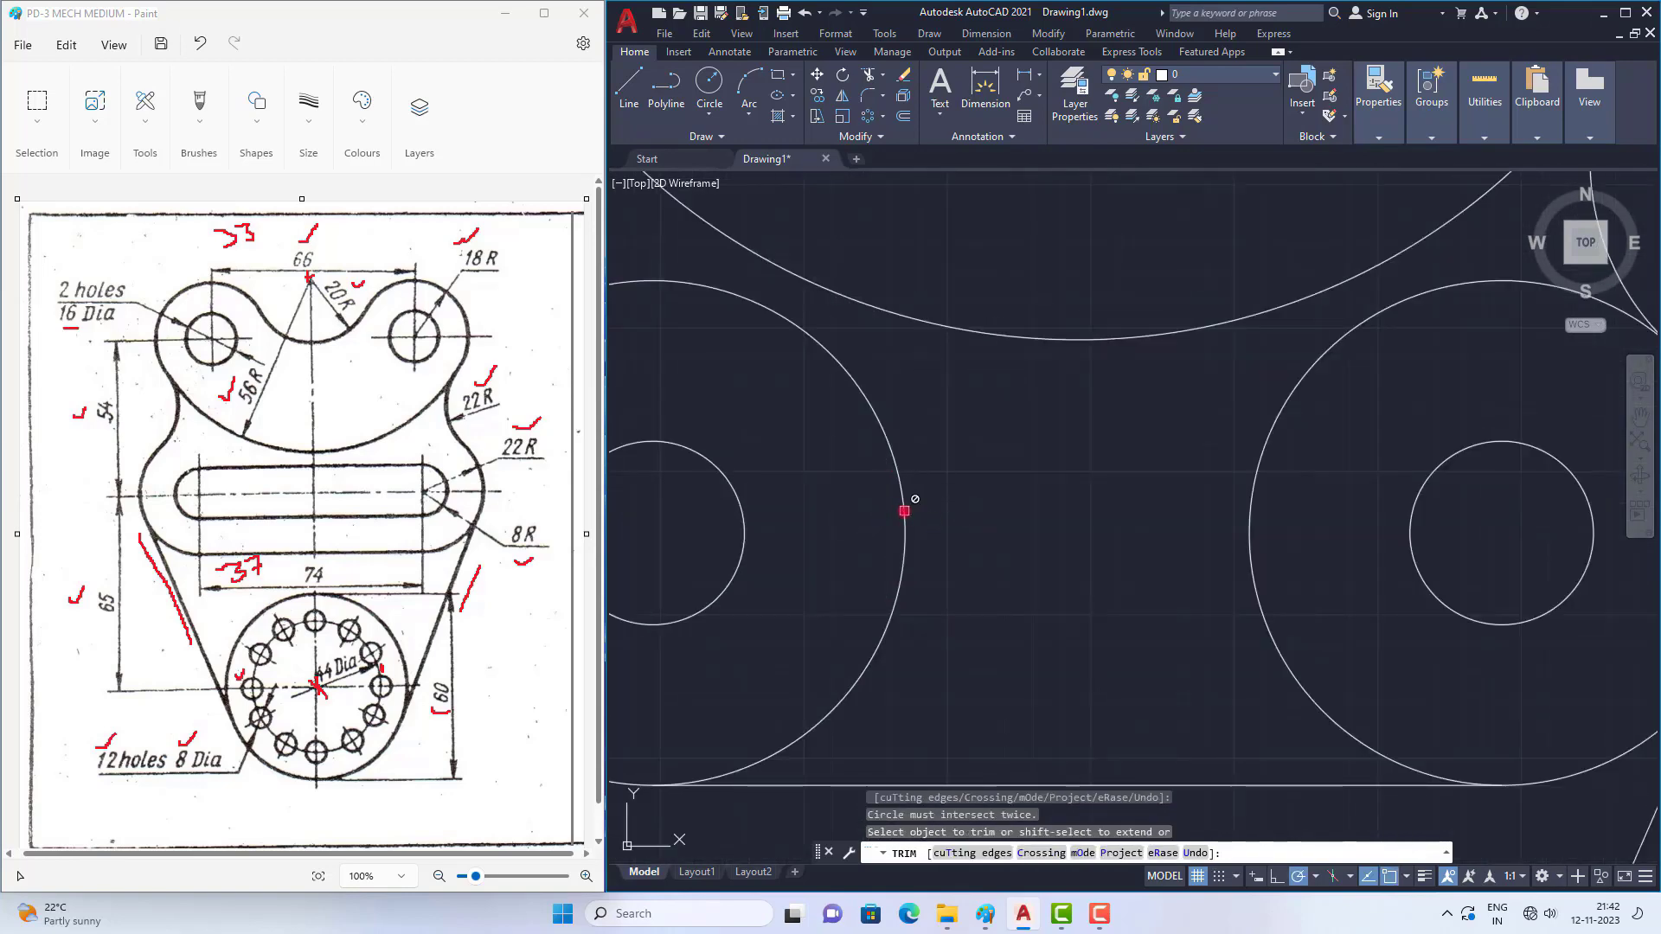
scroll(905, 499, down, 5)
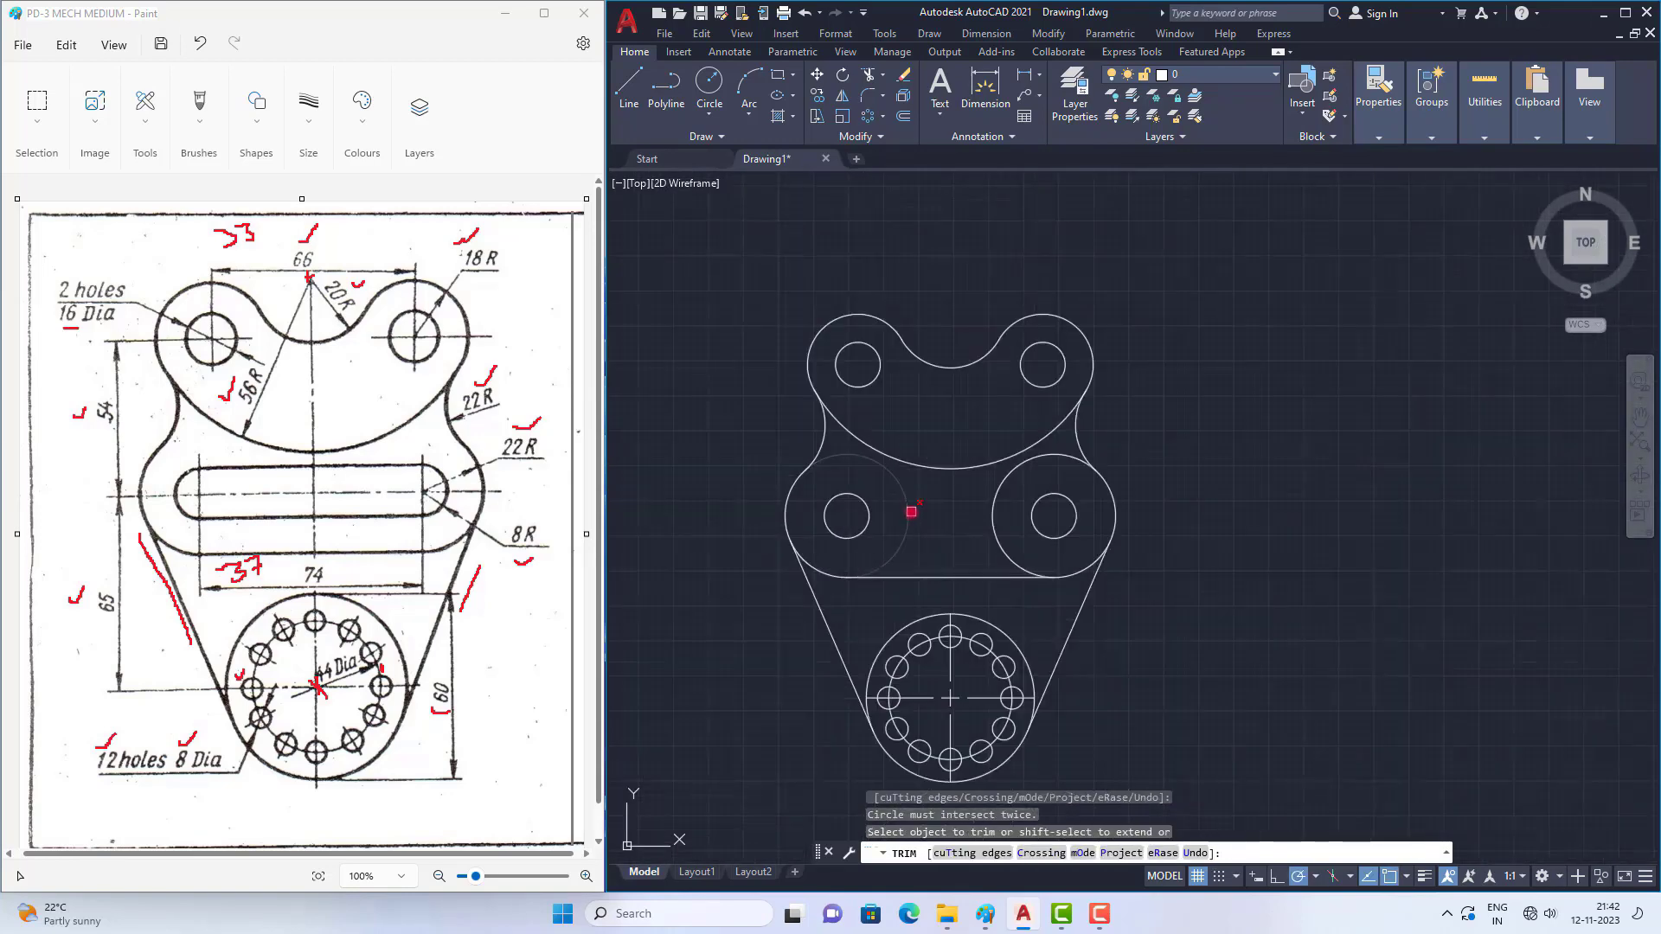
click(910, 510)
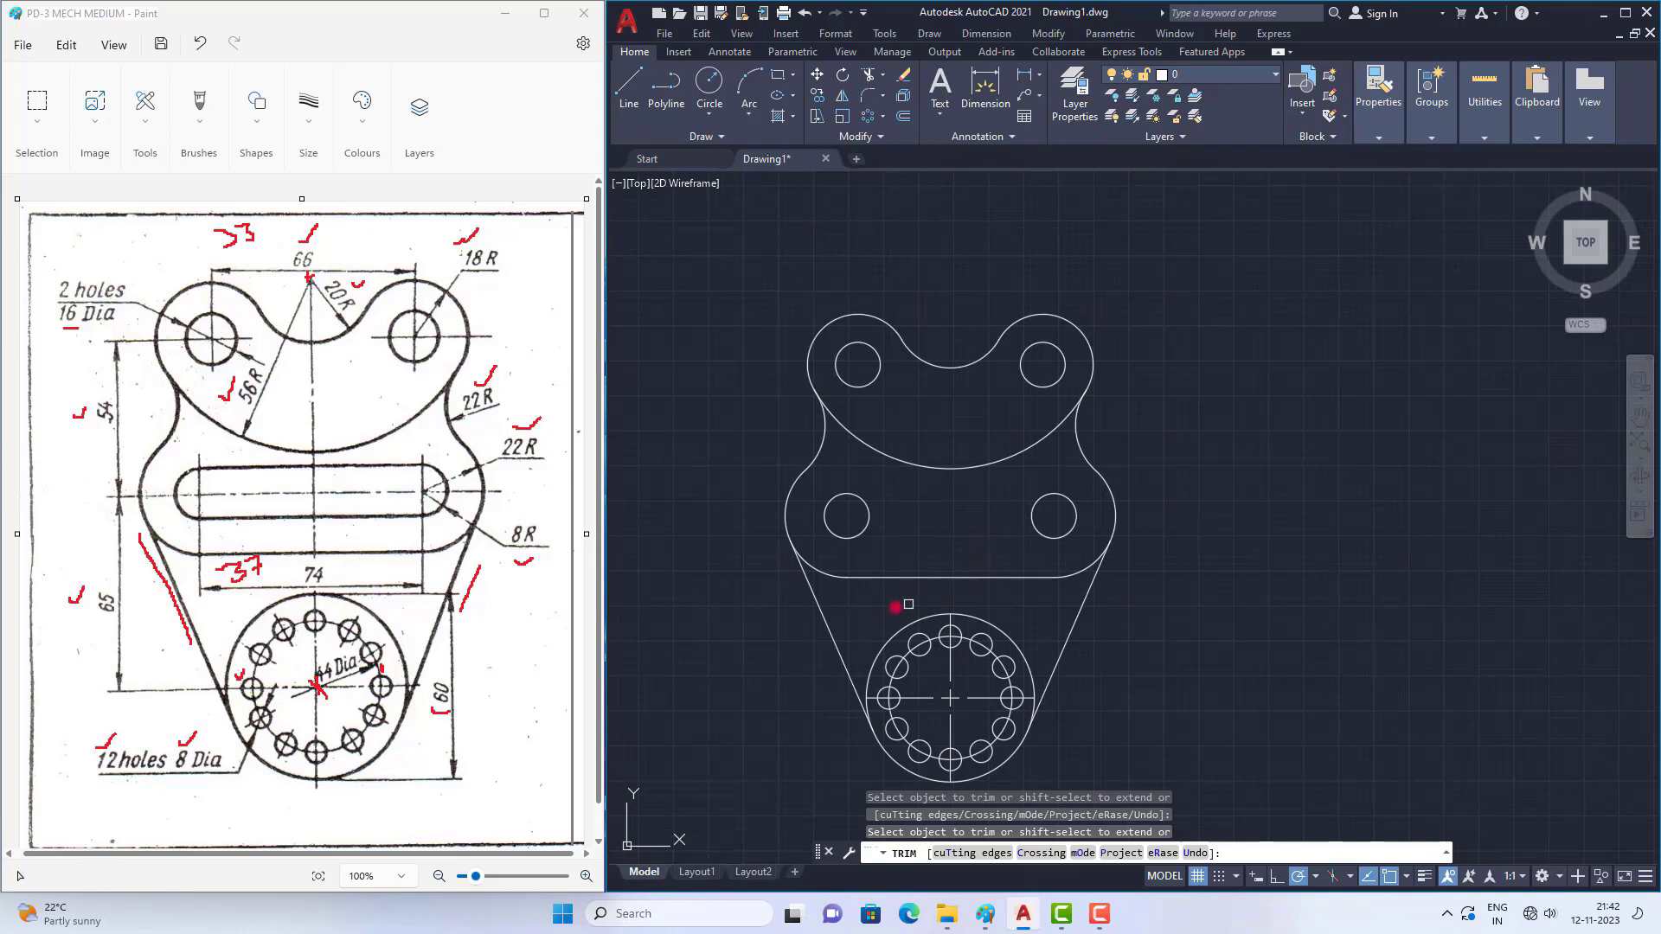
click(949, 622)
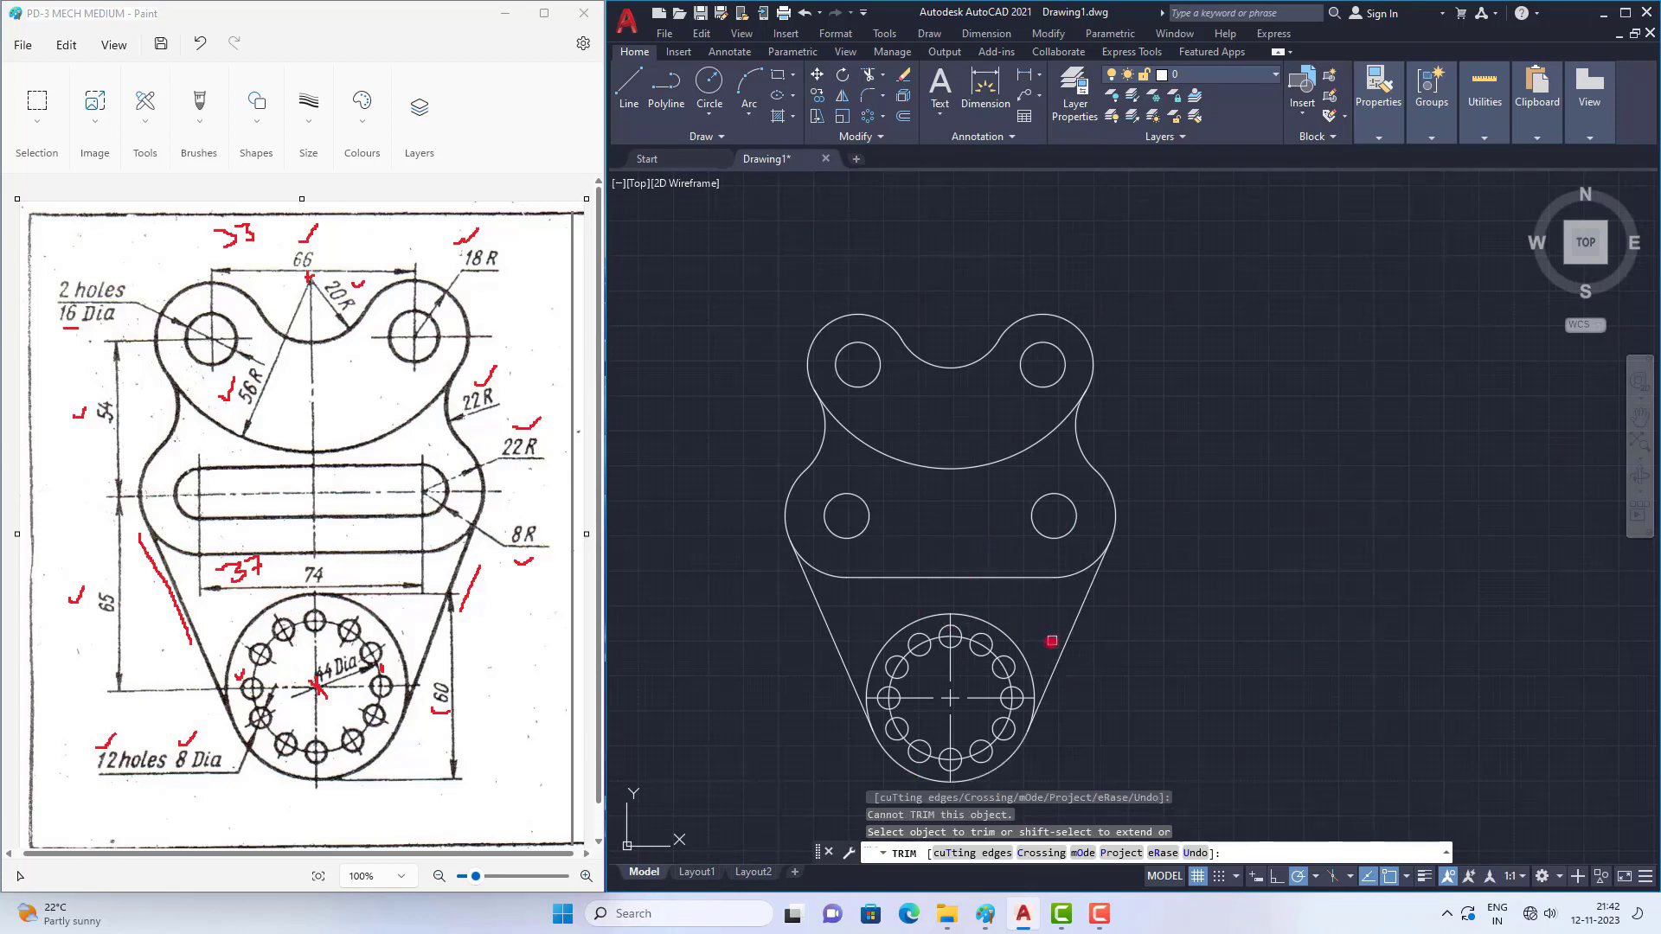
key(Escape)
Step: Draw a horizontal line joining the top quadrants of the two 8 mm radius slot-end circles
scroll(996, 528, up, 4)
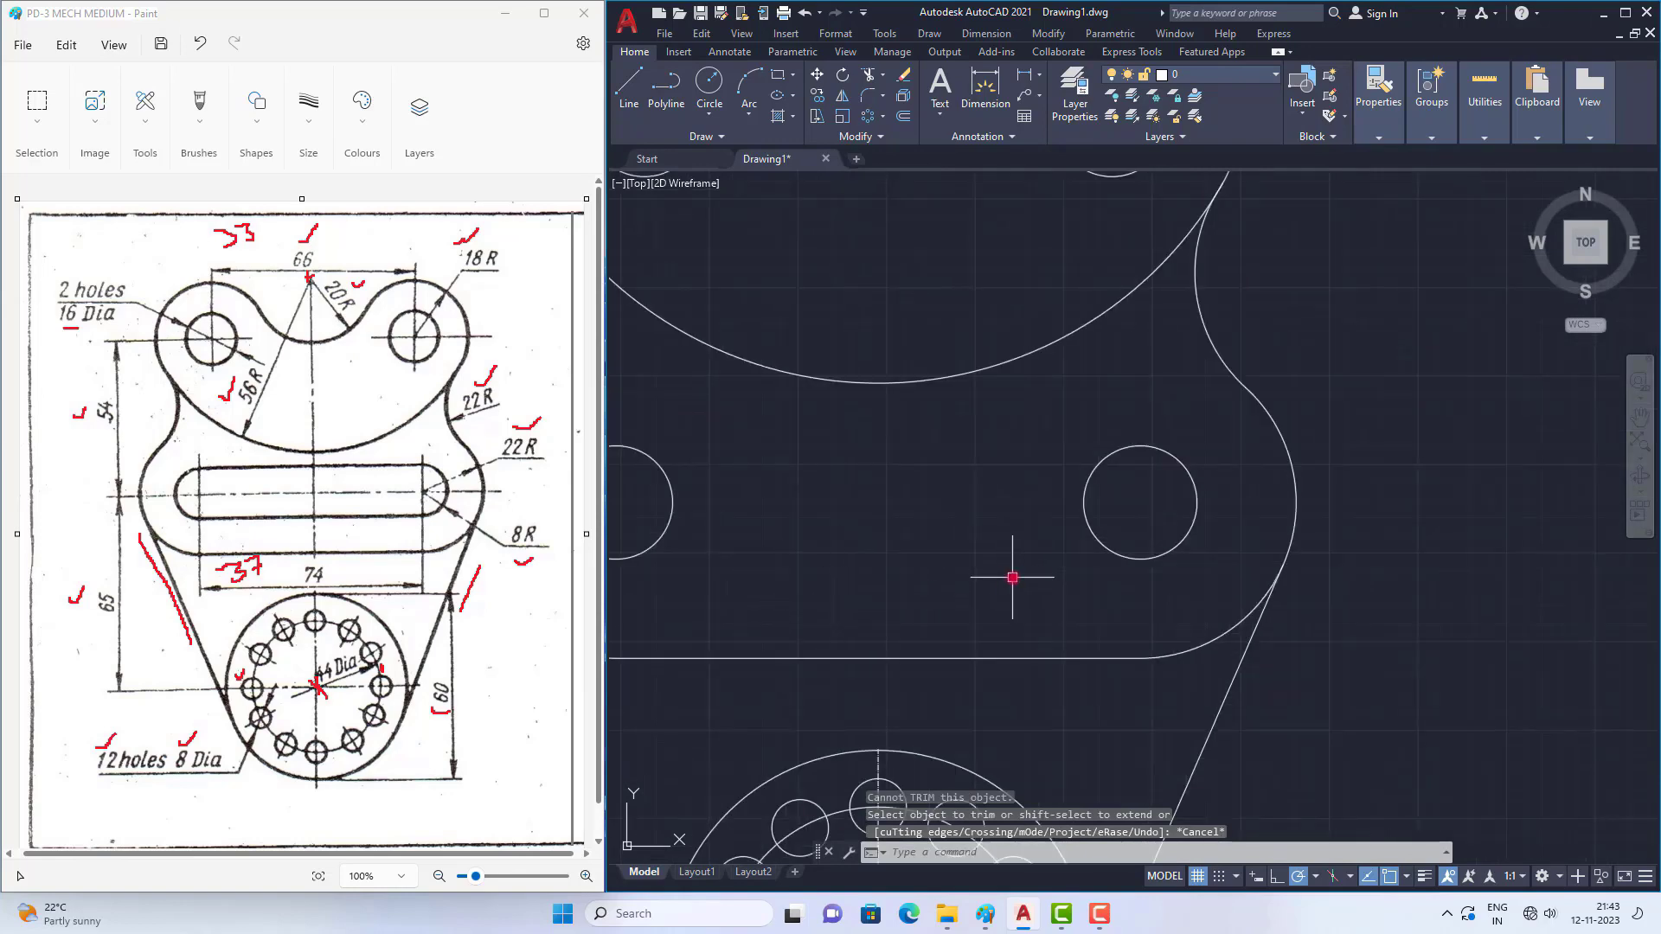
scroll(1012, 577, down, 2)
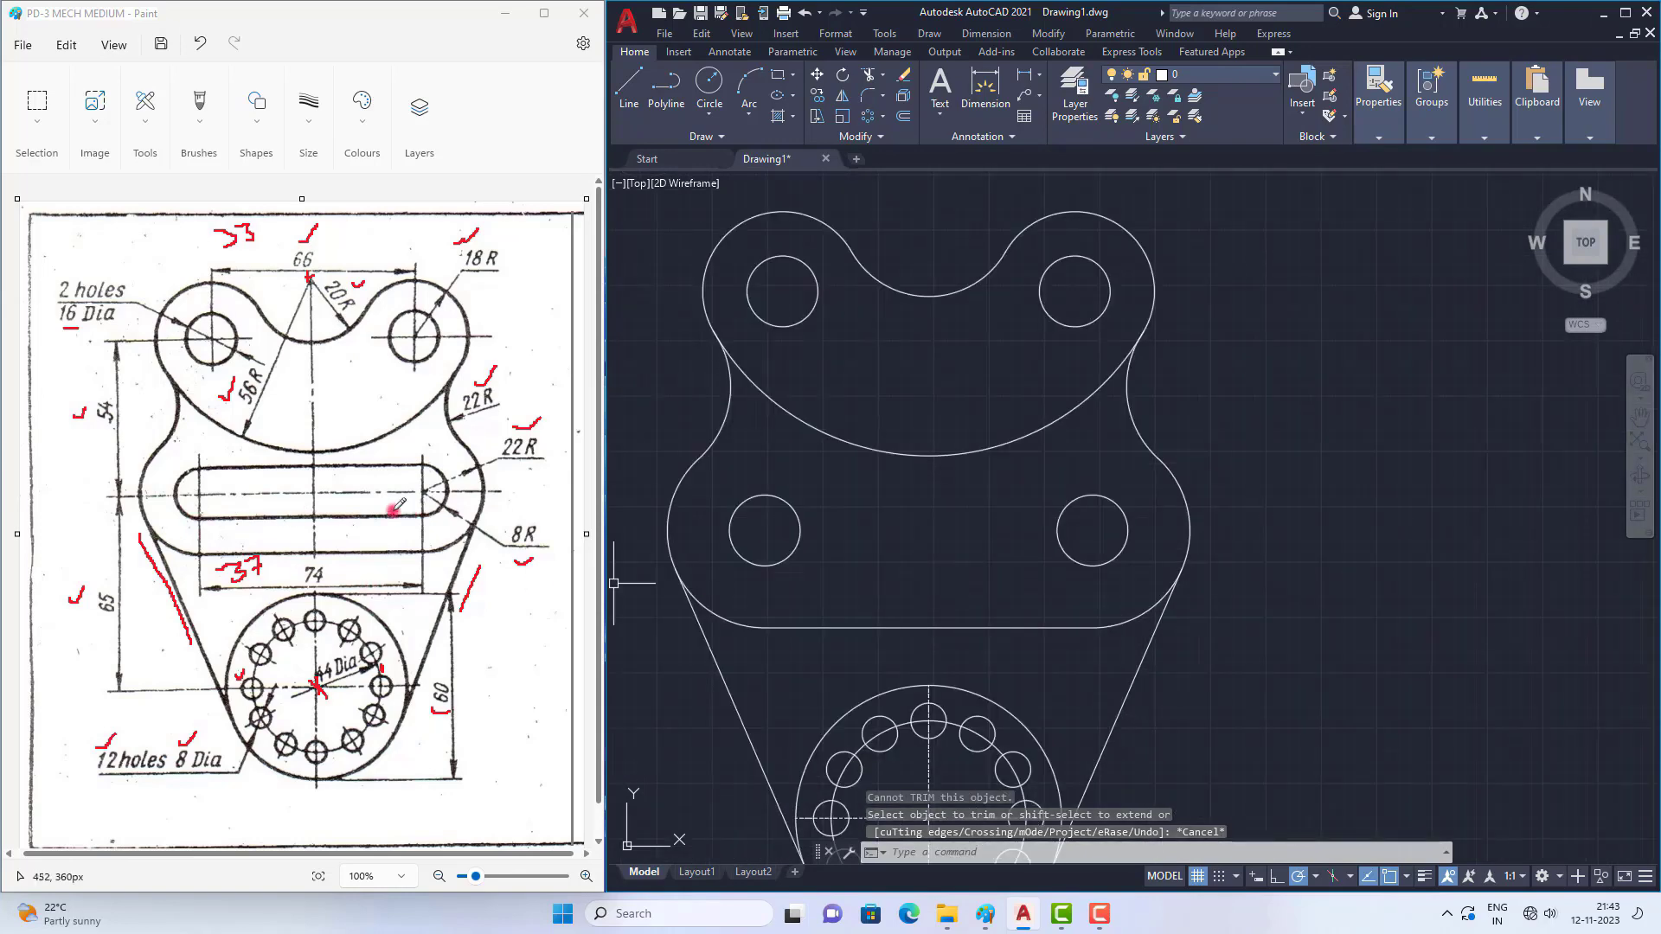
click(629, 86)
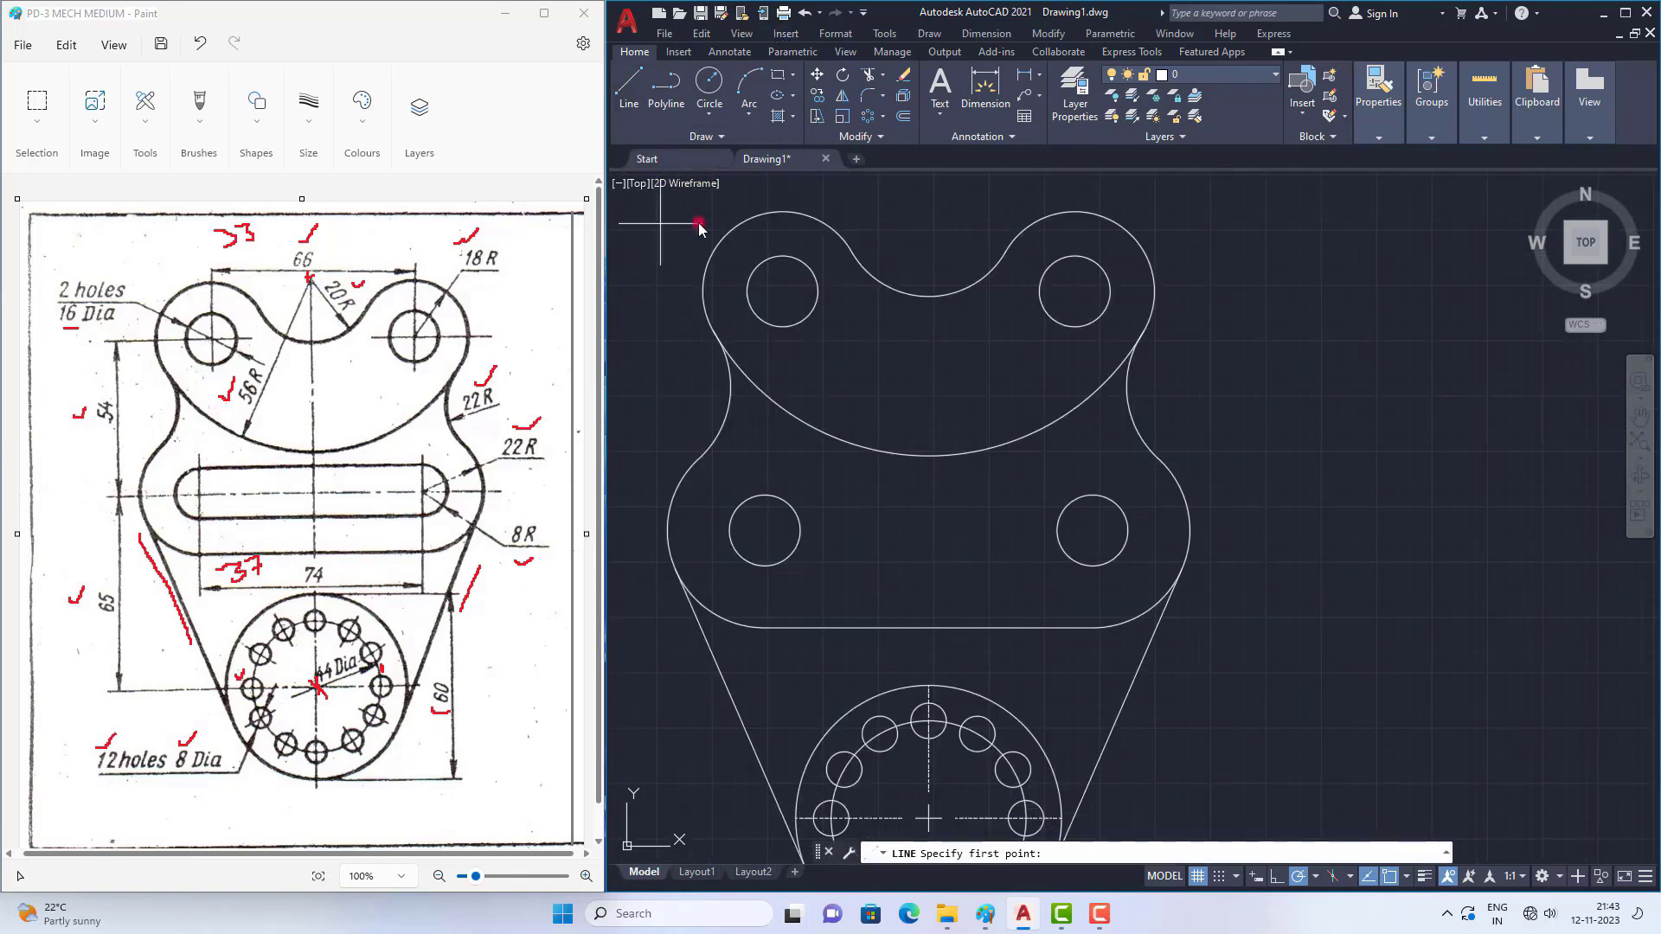
click(765, 494)
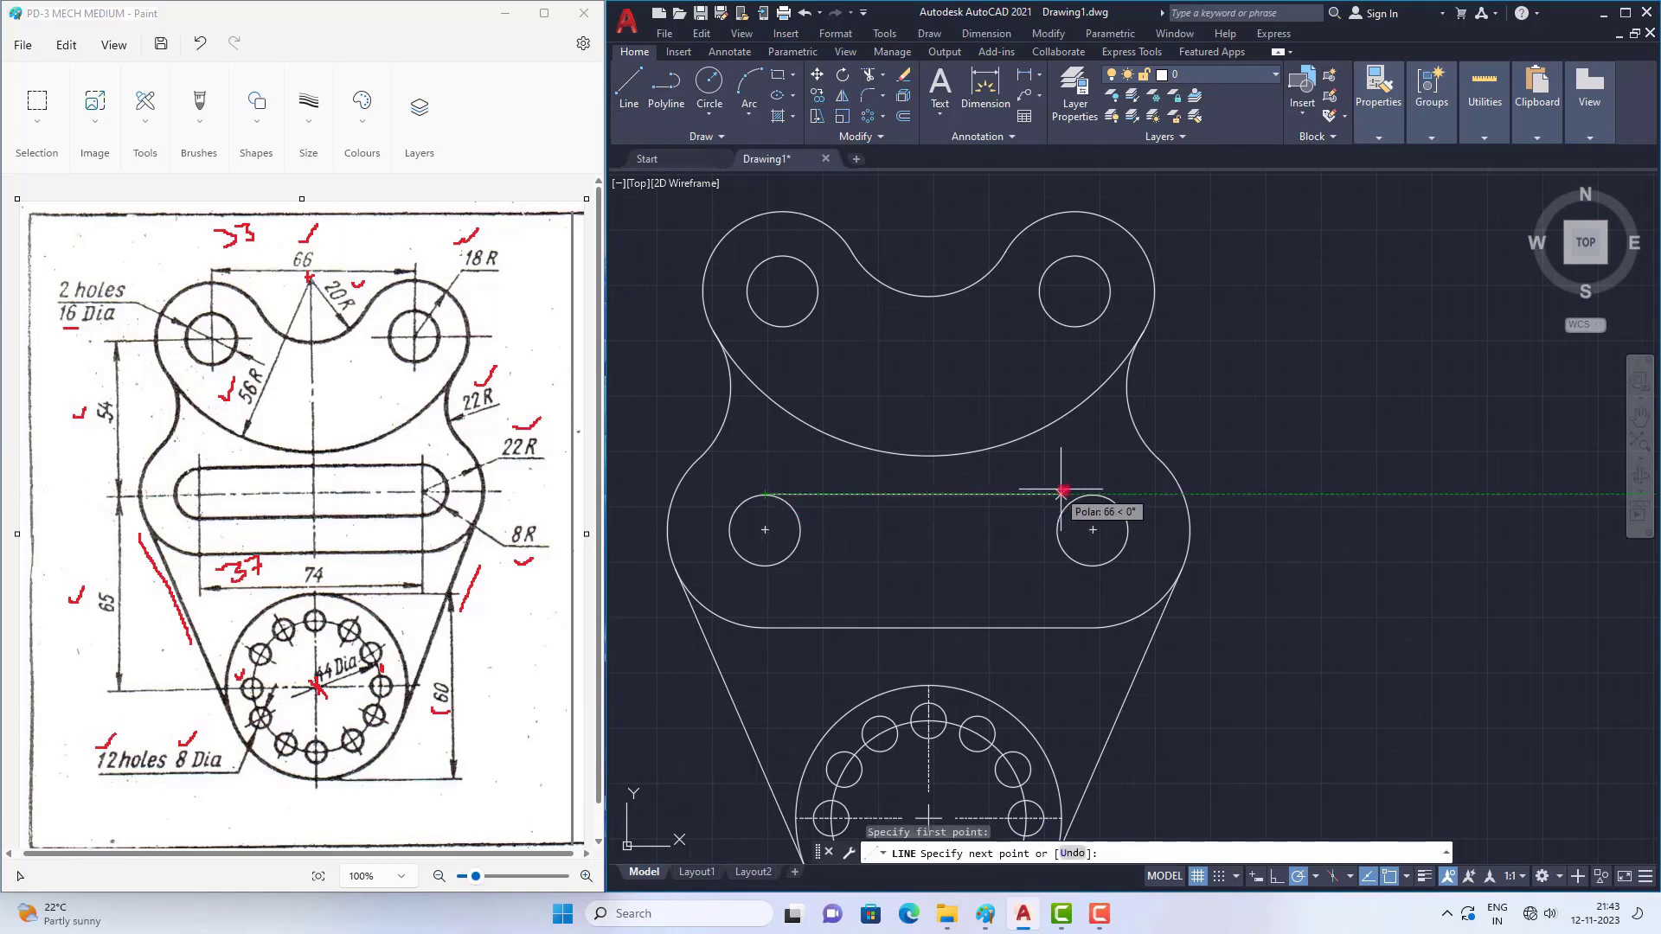
click(1093, 495)
right_click(1092, 486)
click(1115, 494)
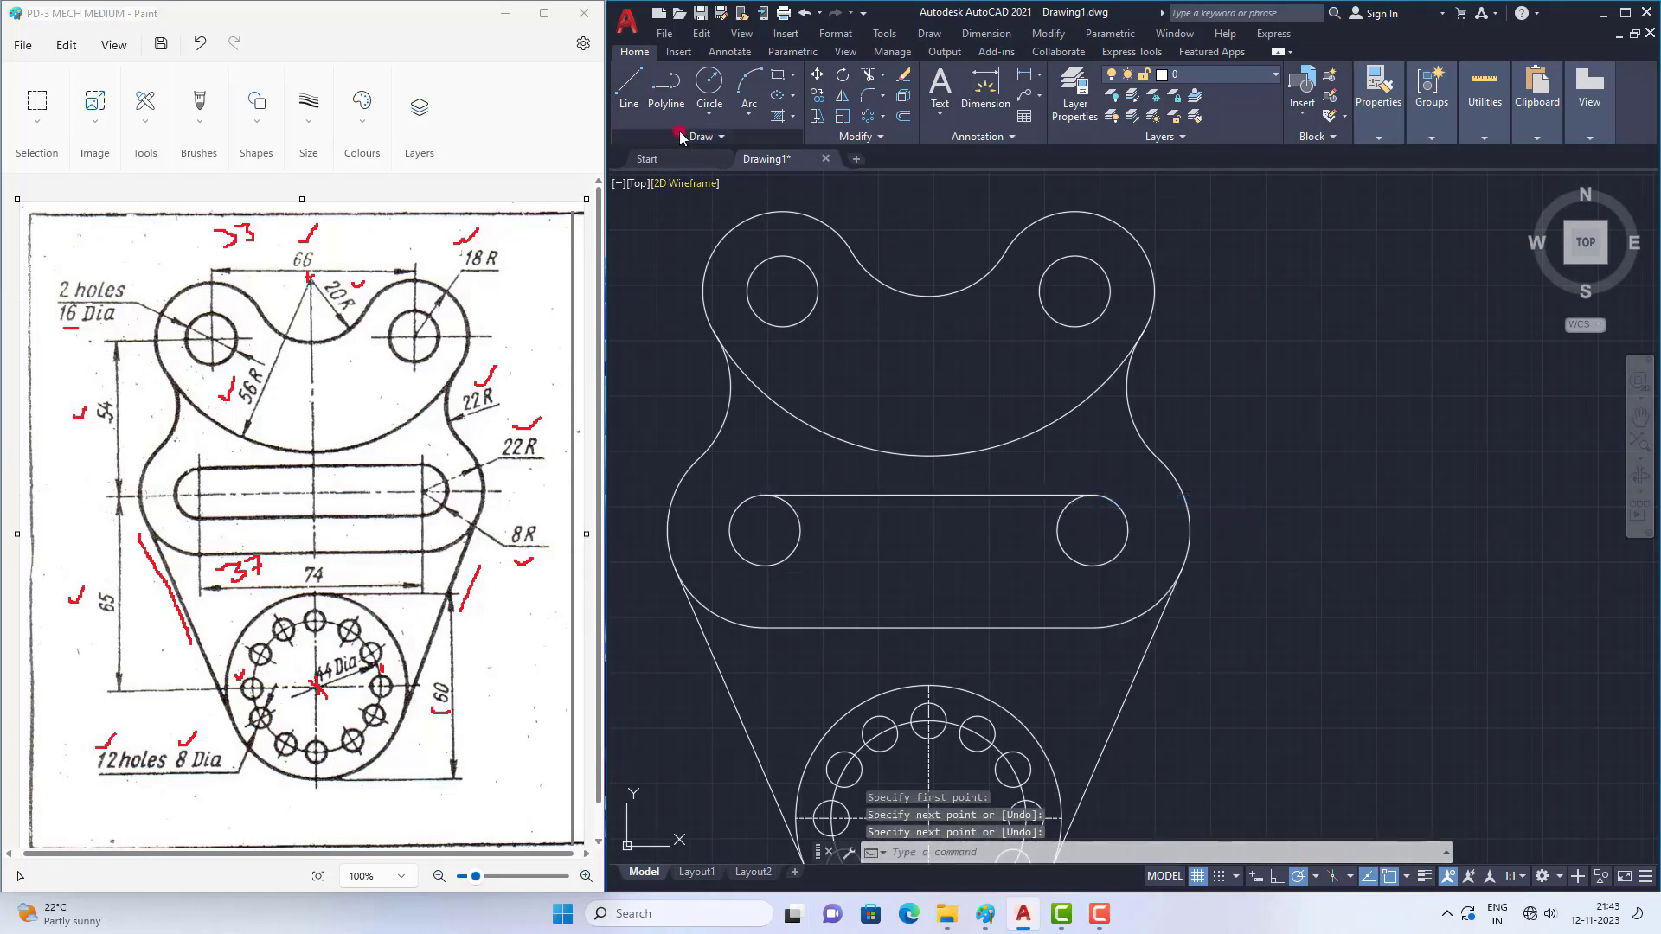
Step: Draw a horizontal line joining the bottom quadrants of the two 8 mm radius slot-end circles
click(629, 87)
click(764, 565)
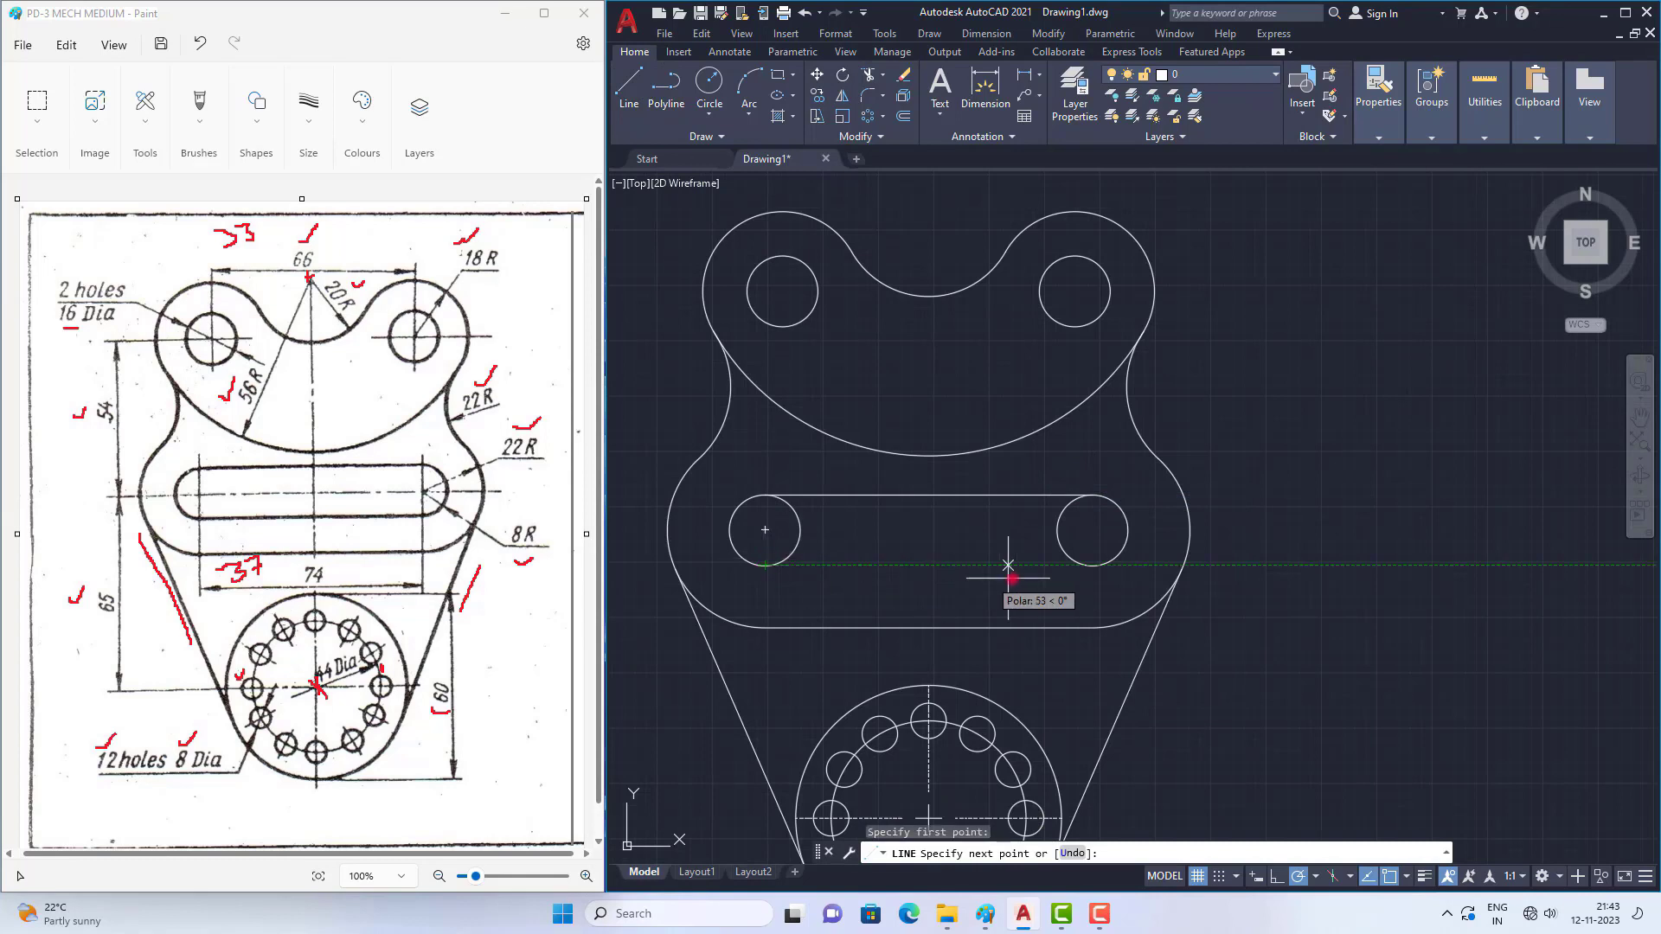
click(1089, 567)
right_click(1089, 566)
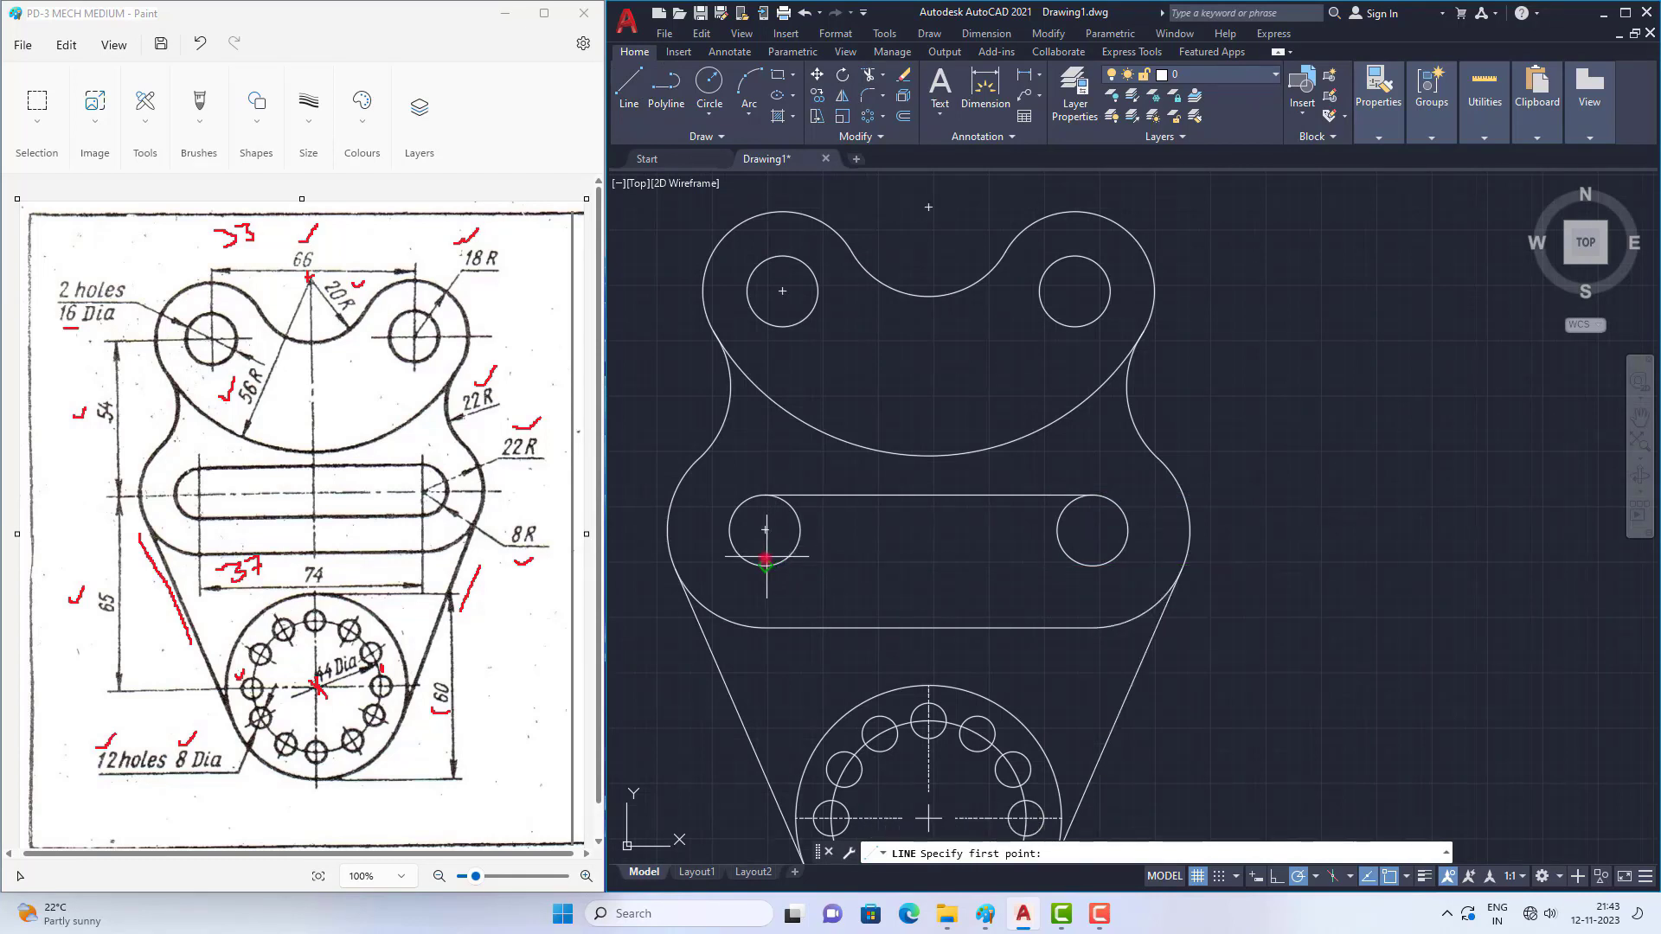
click(765, 565)
click(1093, 566)
right_click(1093, 567)
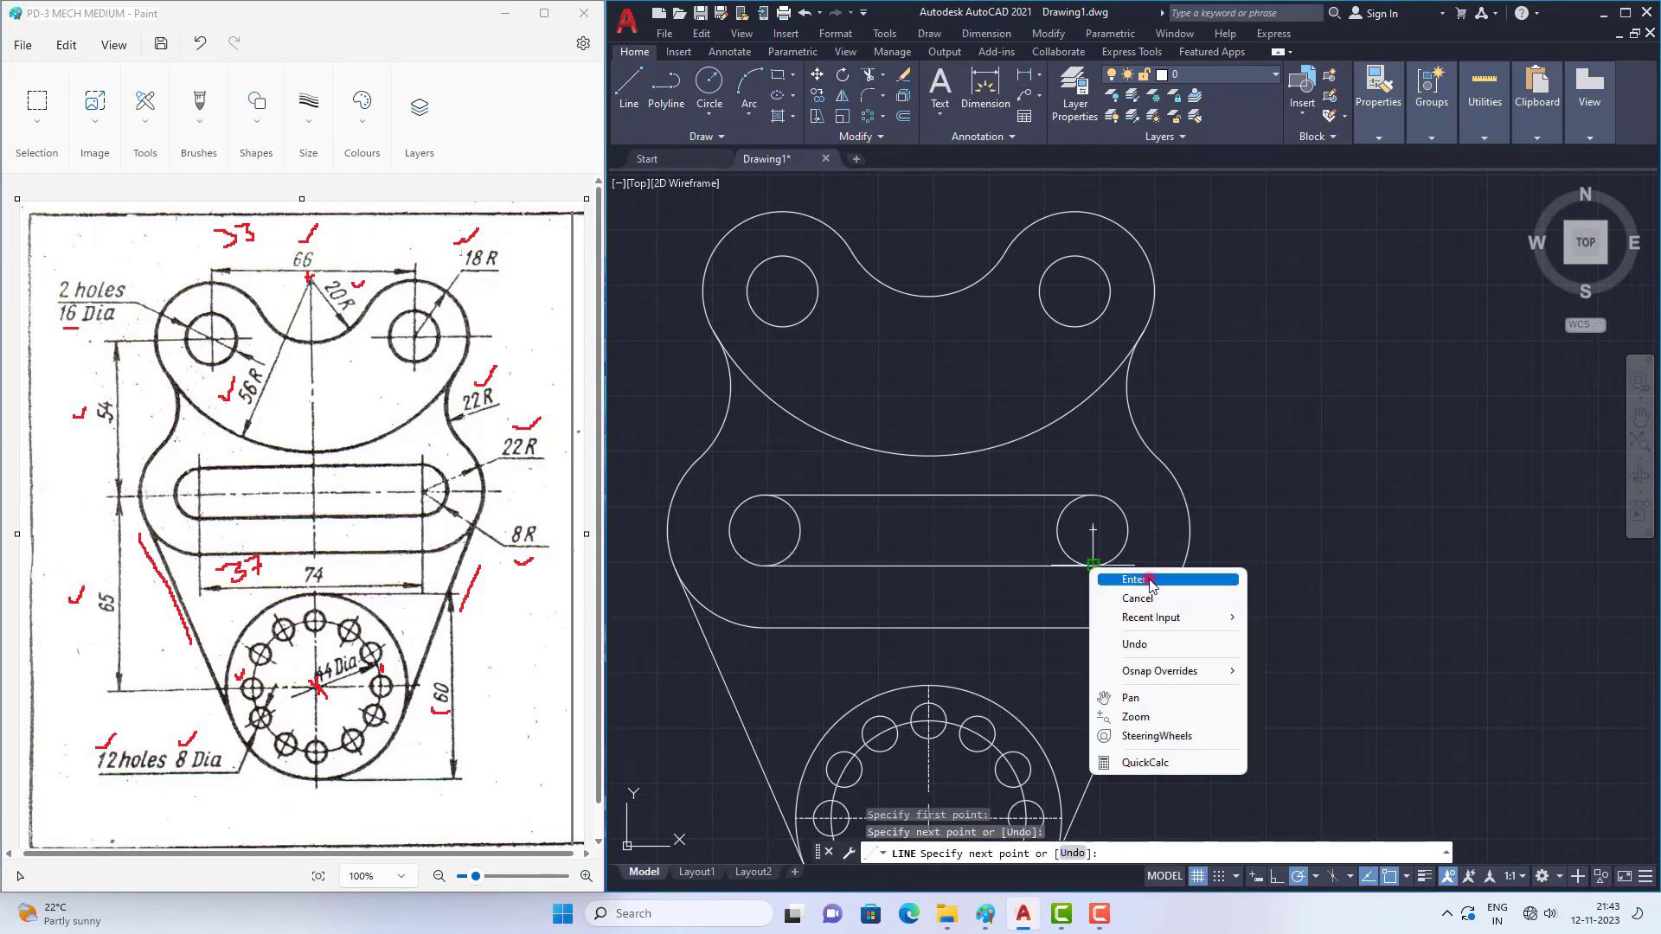
click(1150, 581)
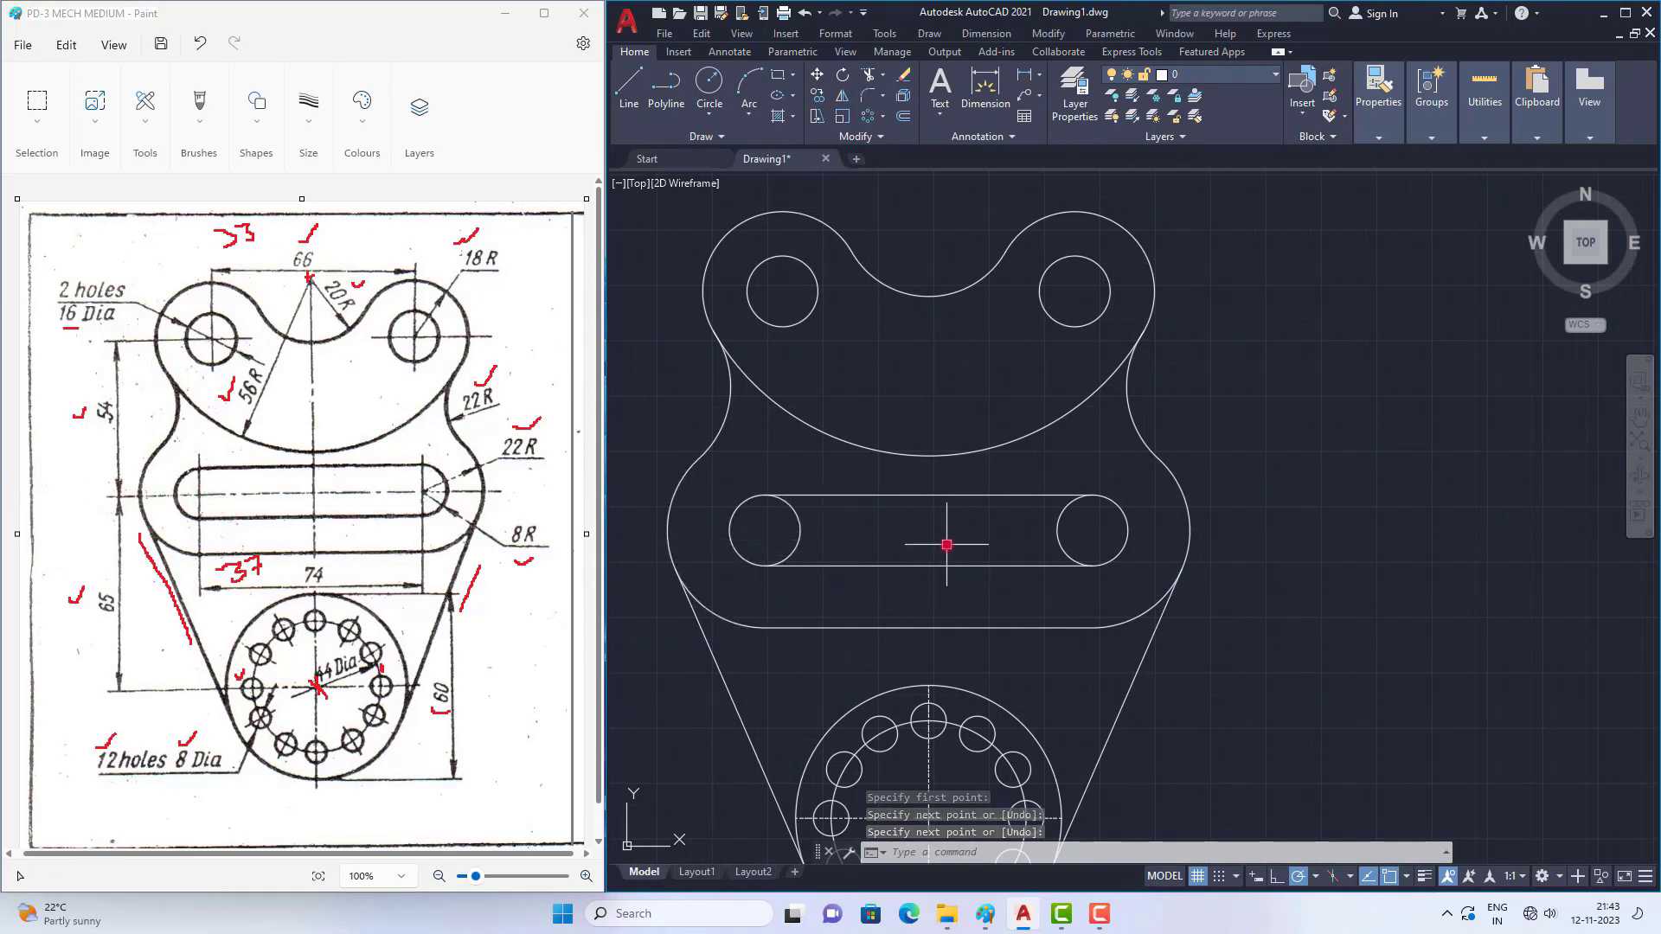
Step: Trim away the inner halves of the two 8 mm radius circles to complete the slot outline
text(tr)
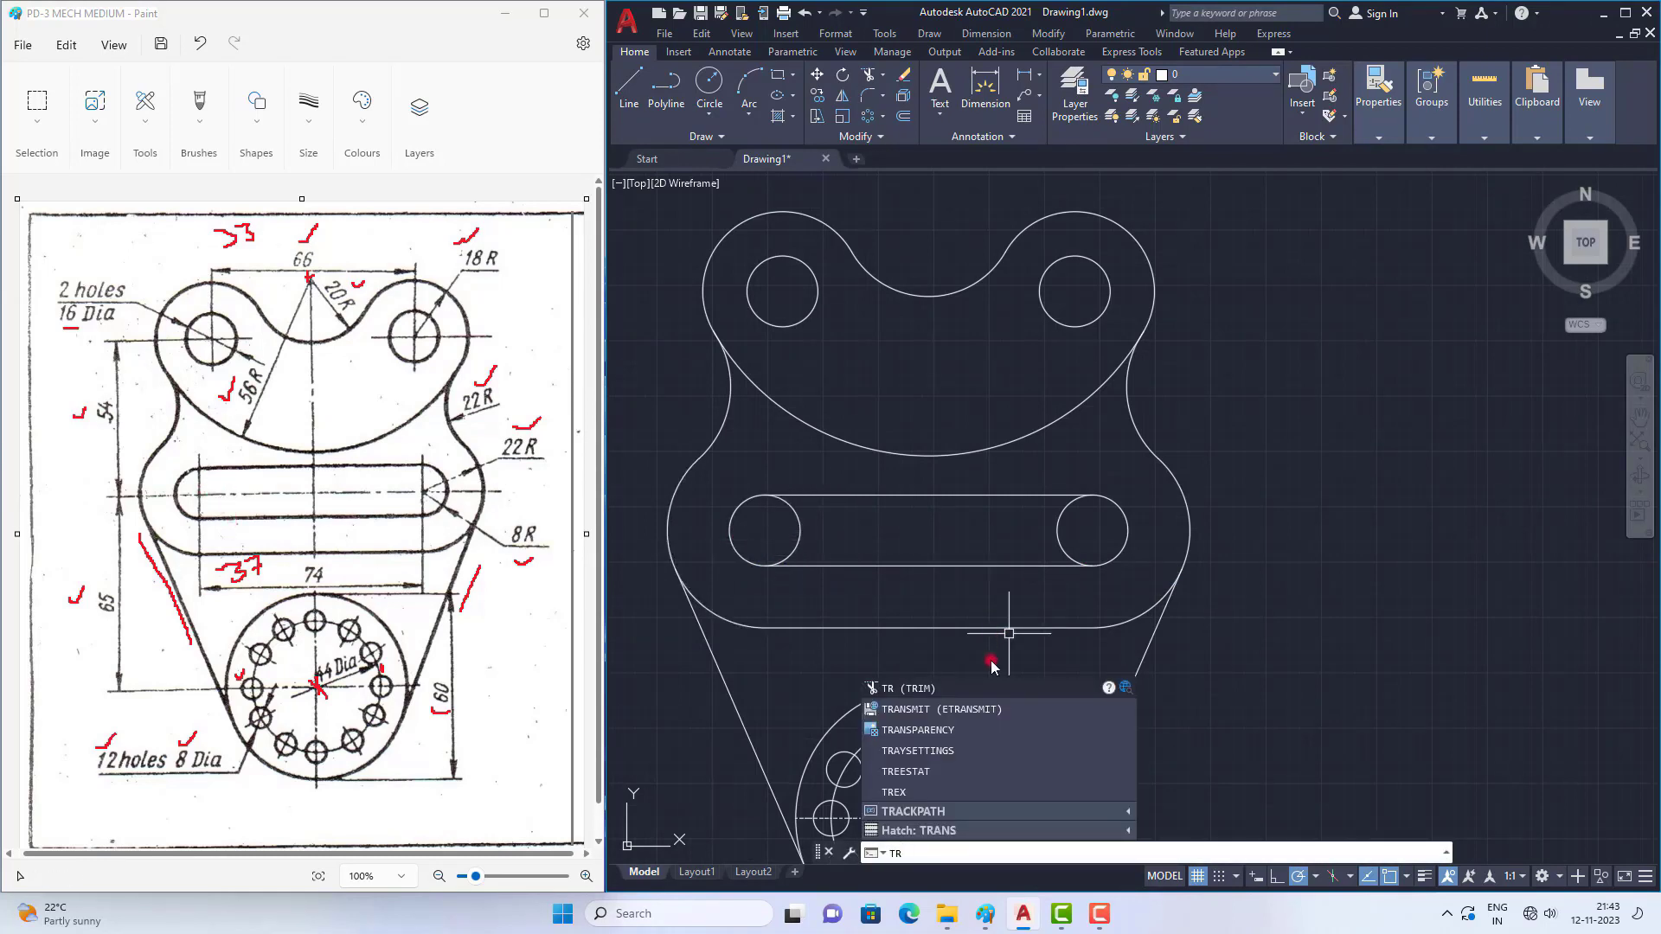
key(Return)
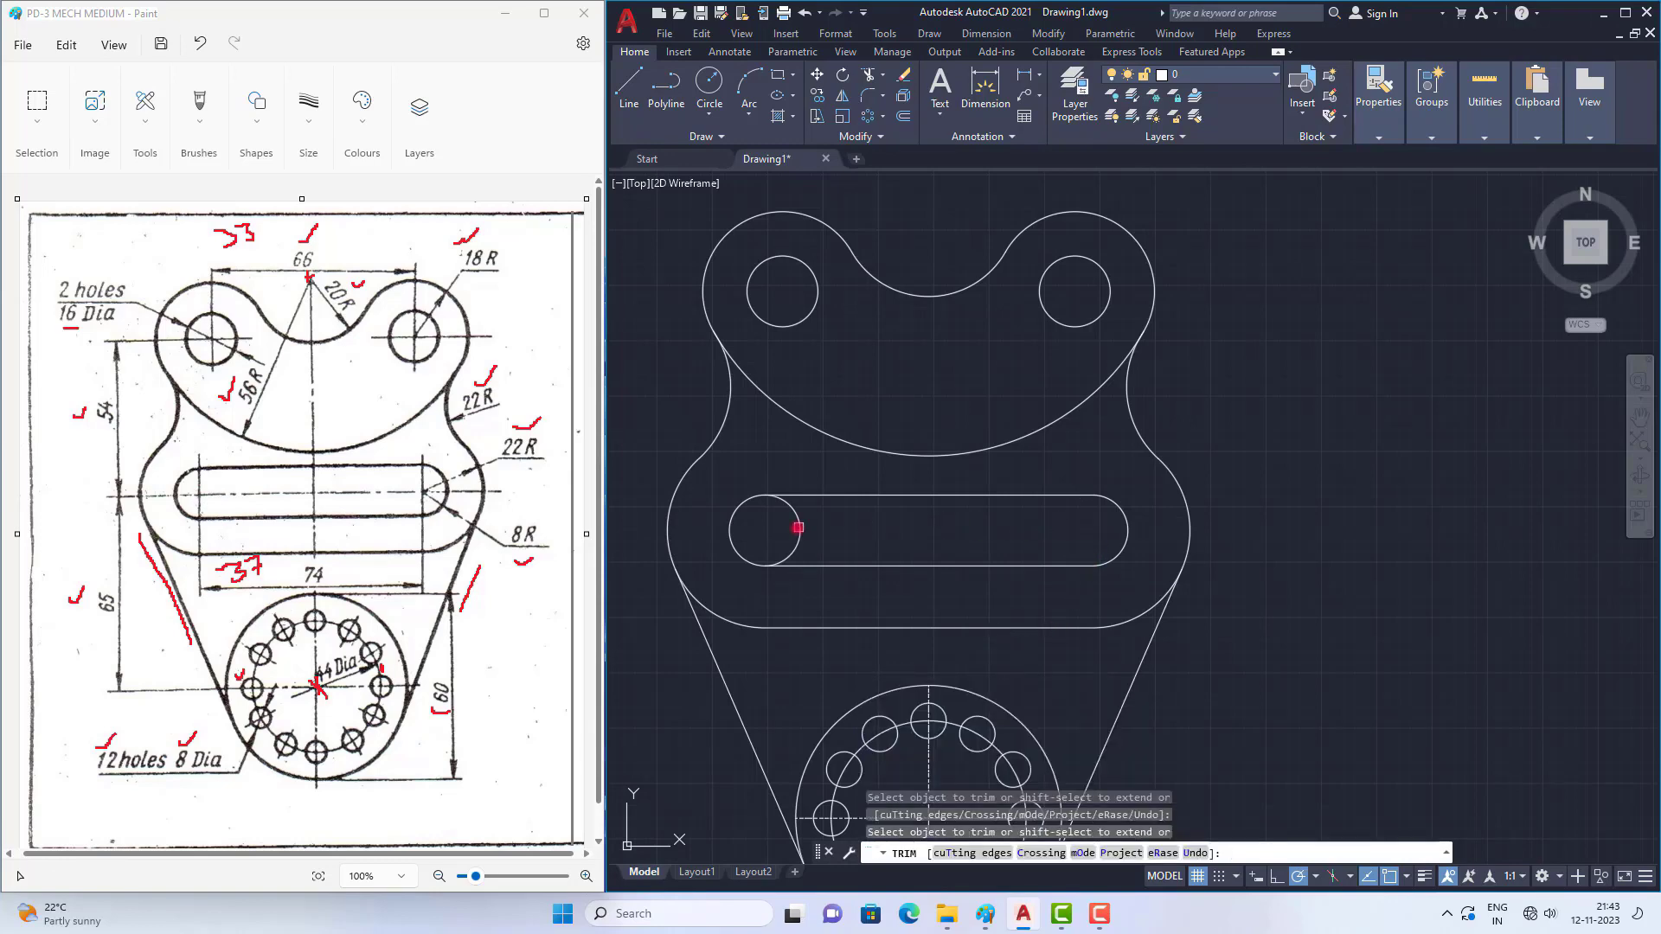
scroll(961, 456, down, 2)
key(Escape)
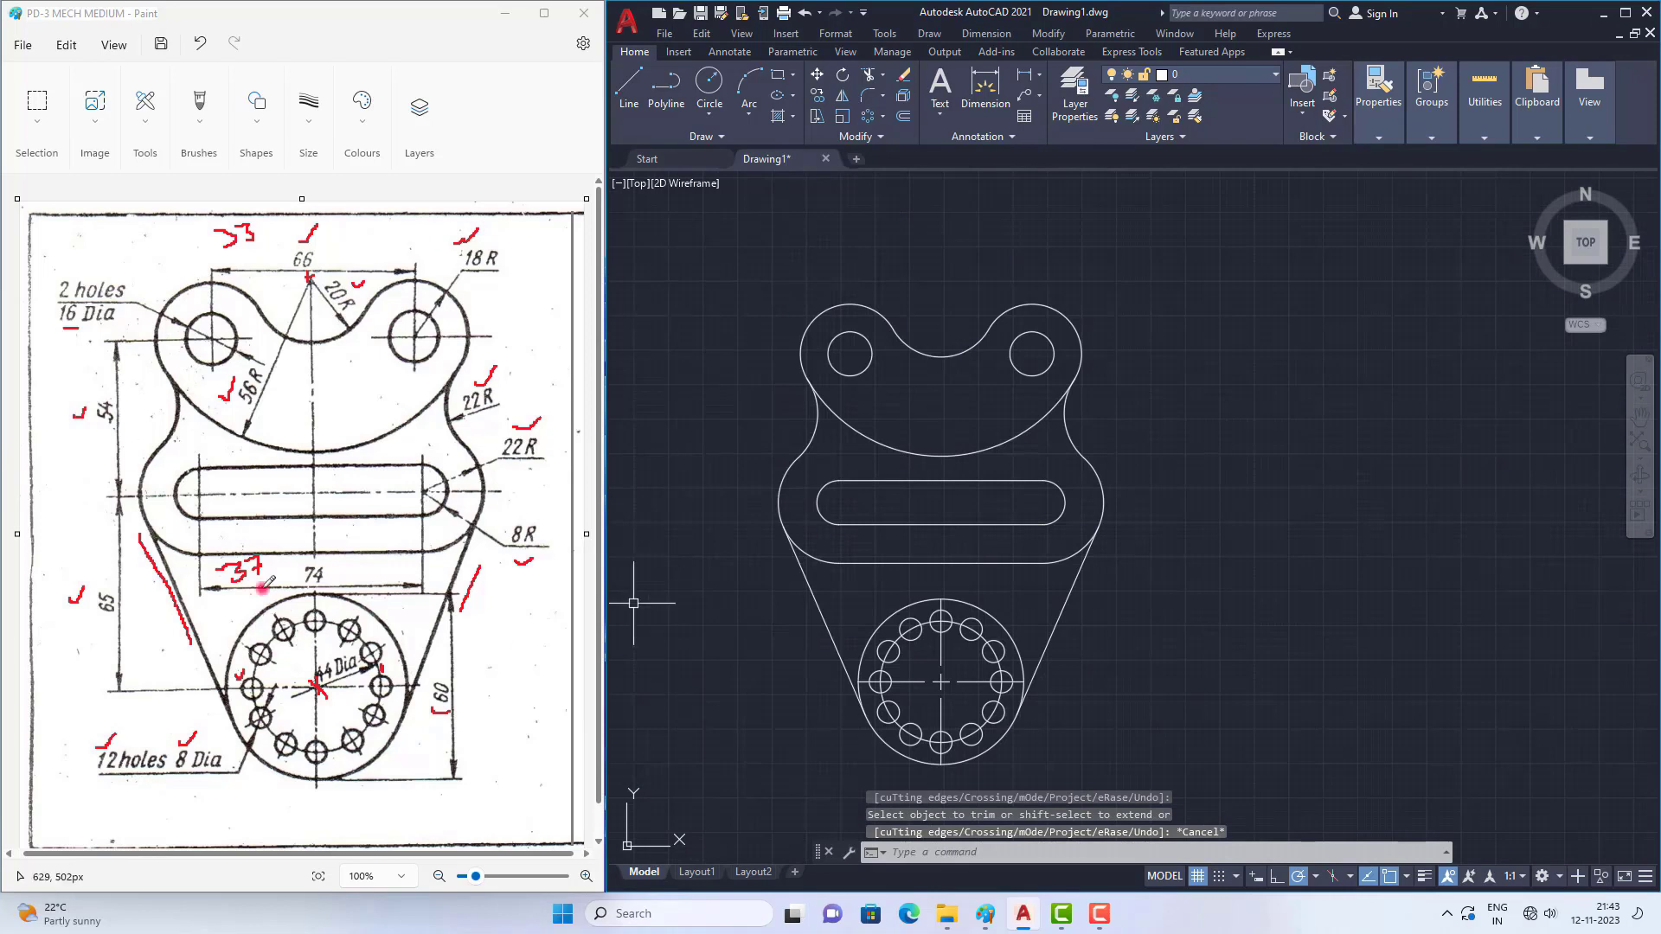
key(Escape)
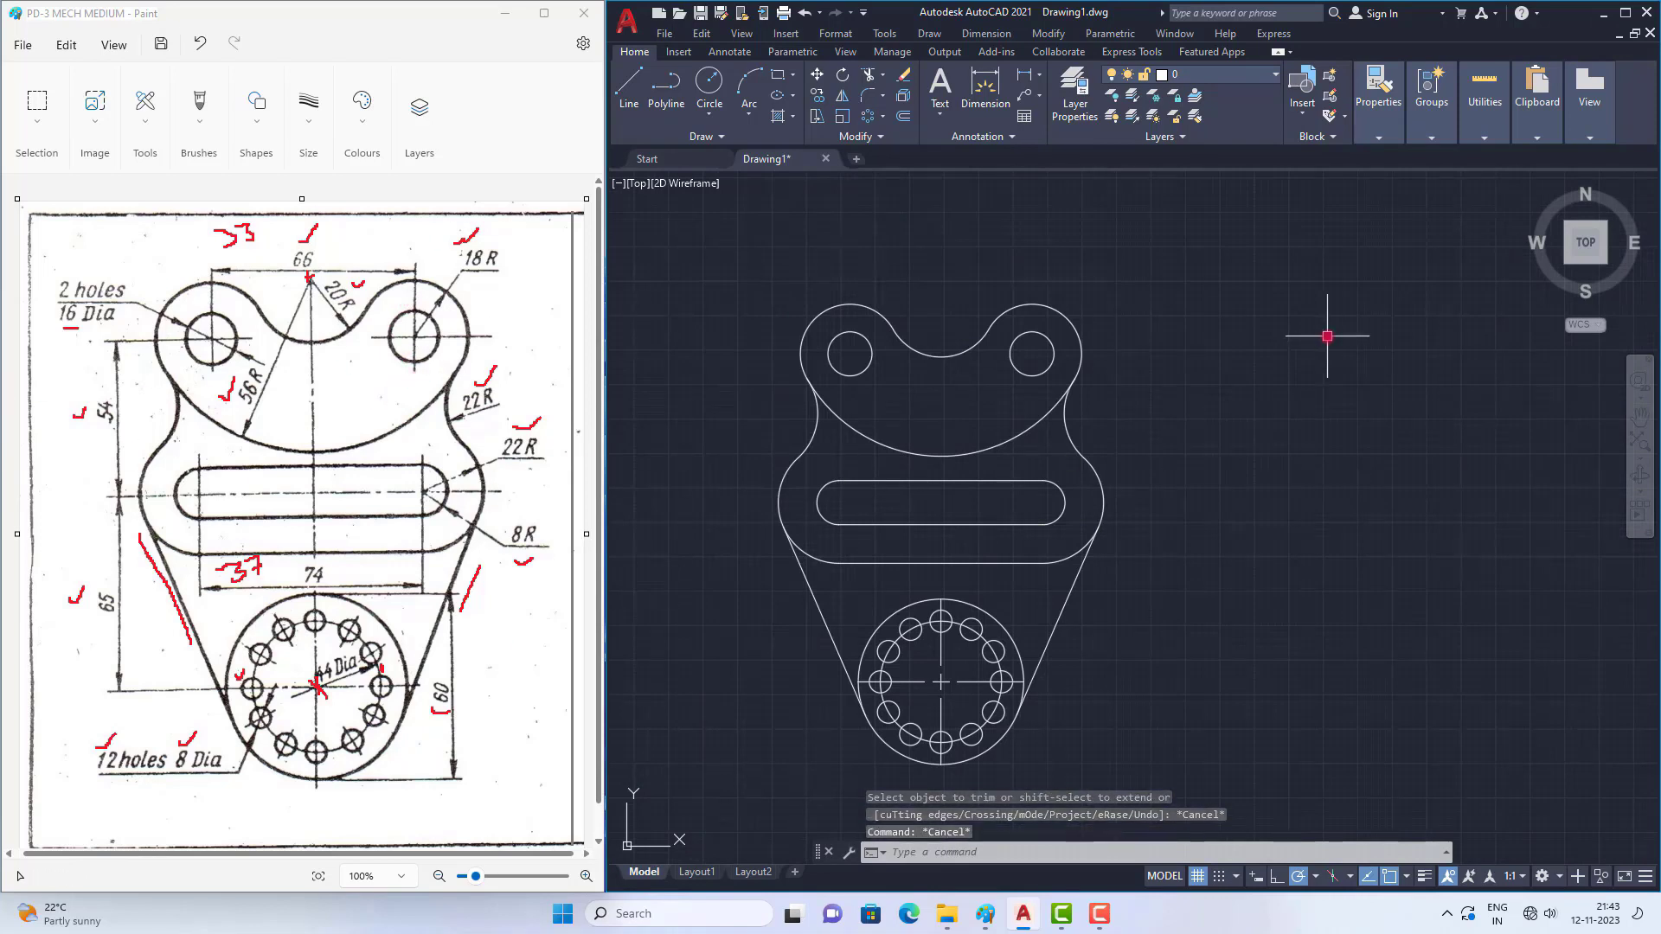
Step: Add center marks to the two upper lobe arcs around the 16 mm holes
click(734, 52)
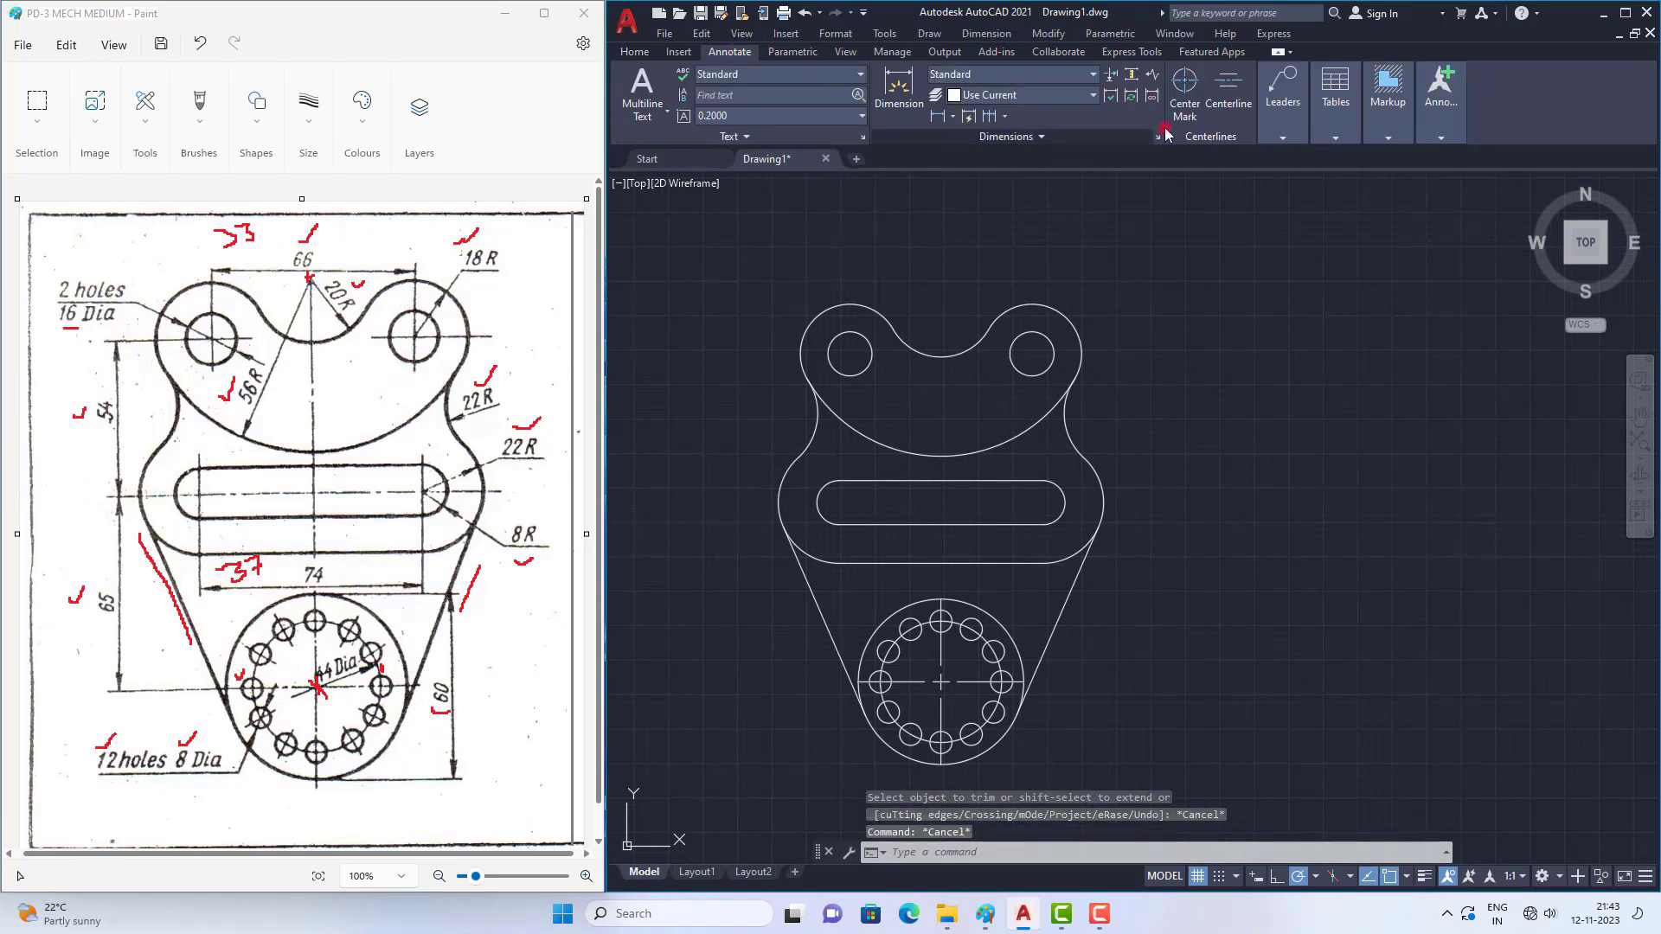
click(1183, 82)
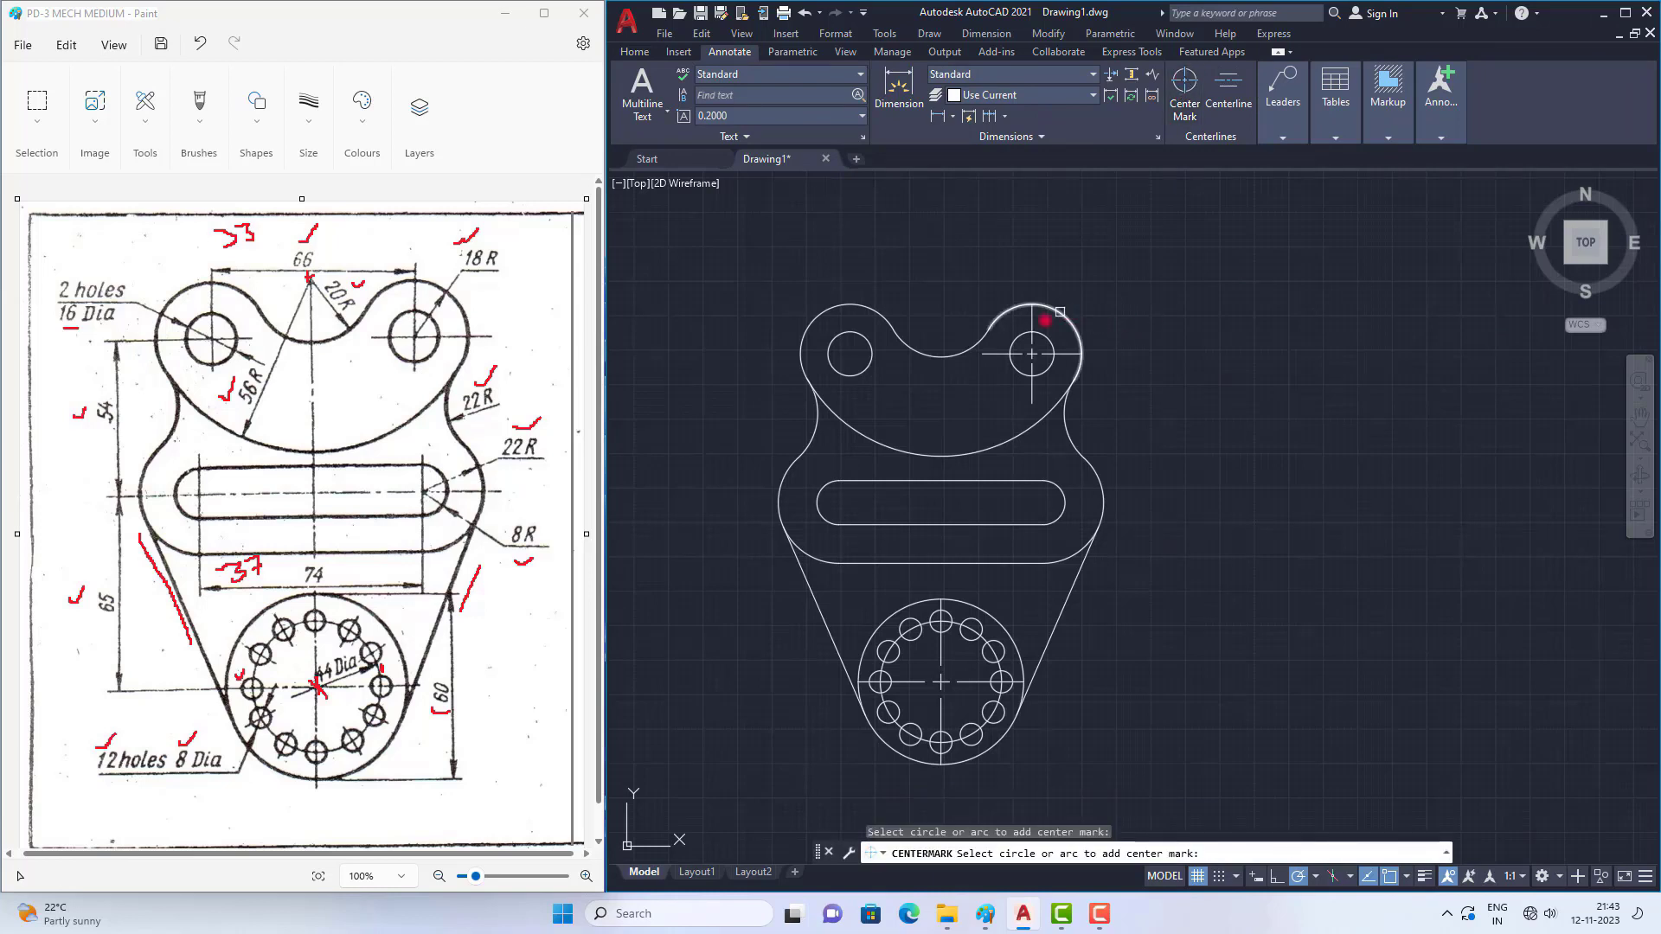
click(1046, 329)
click(858, 326)
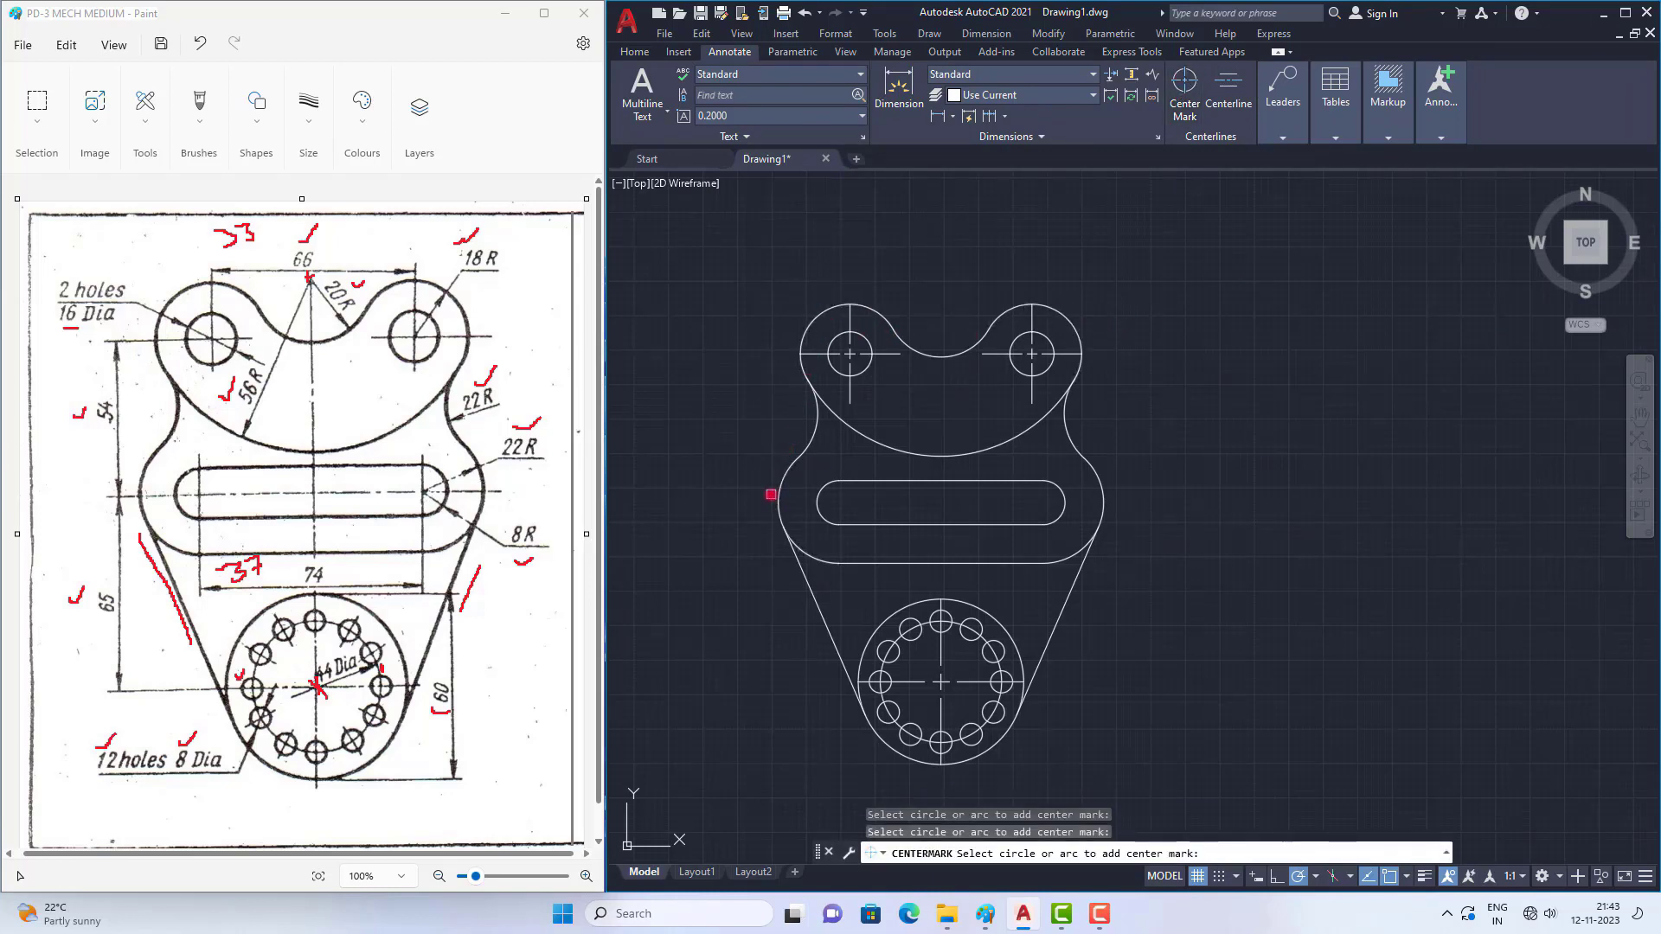
Step: Add center marks to the two 22 mm radius rounded ends of the bracket's middle section
click(781, 496)
click(780, 496)
click(1108, 504)
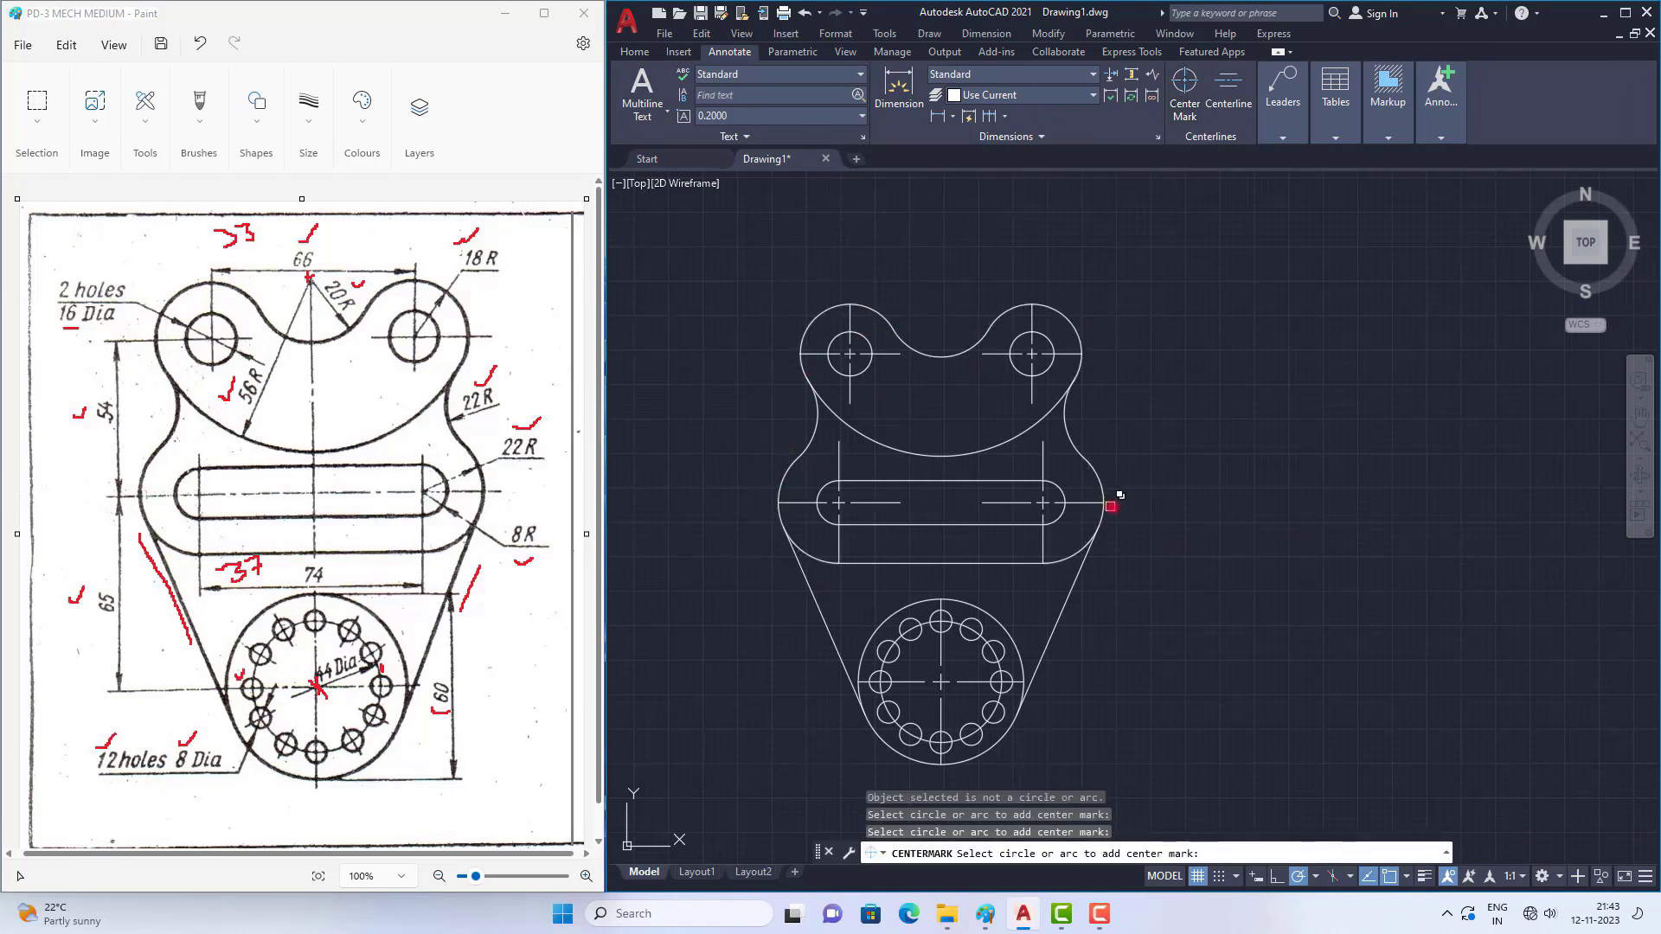
Step: Add a center mark to the concave 20 mm radius arc between the two upper lobes
scroll(1037, 445, down, 2)
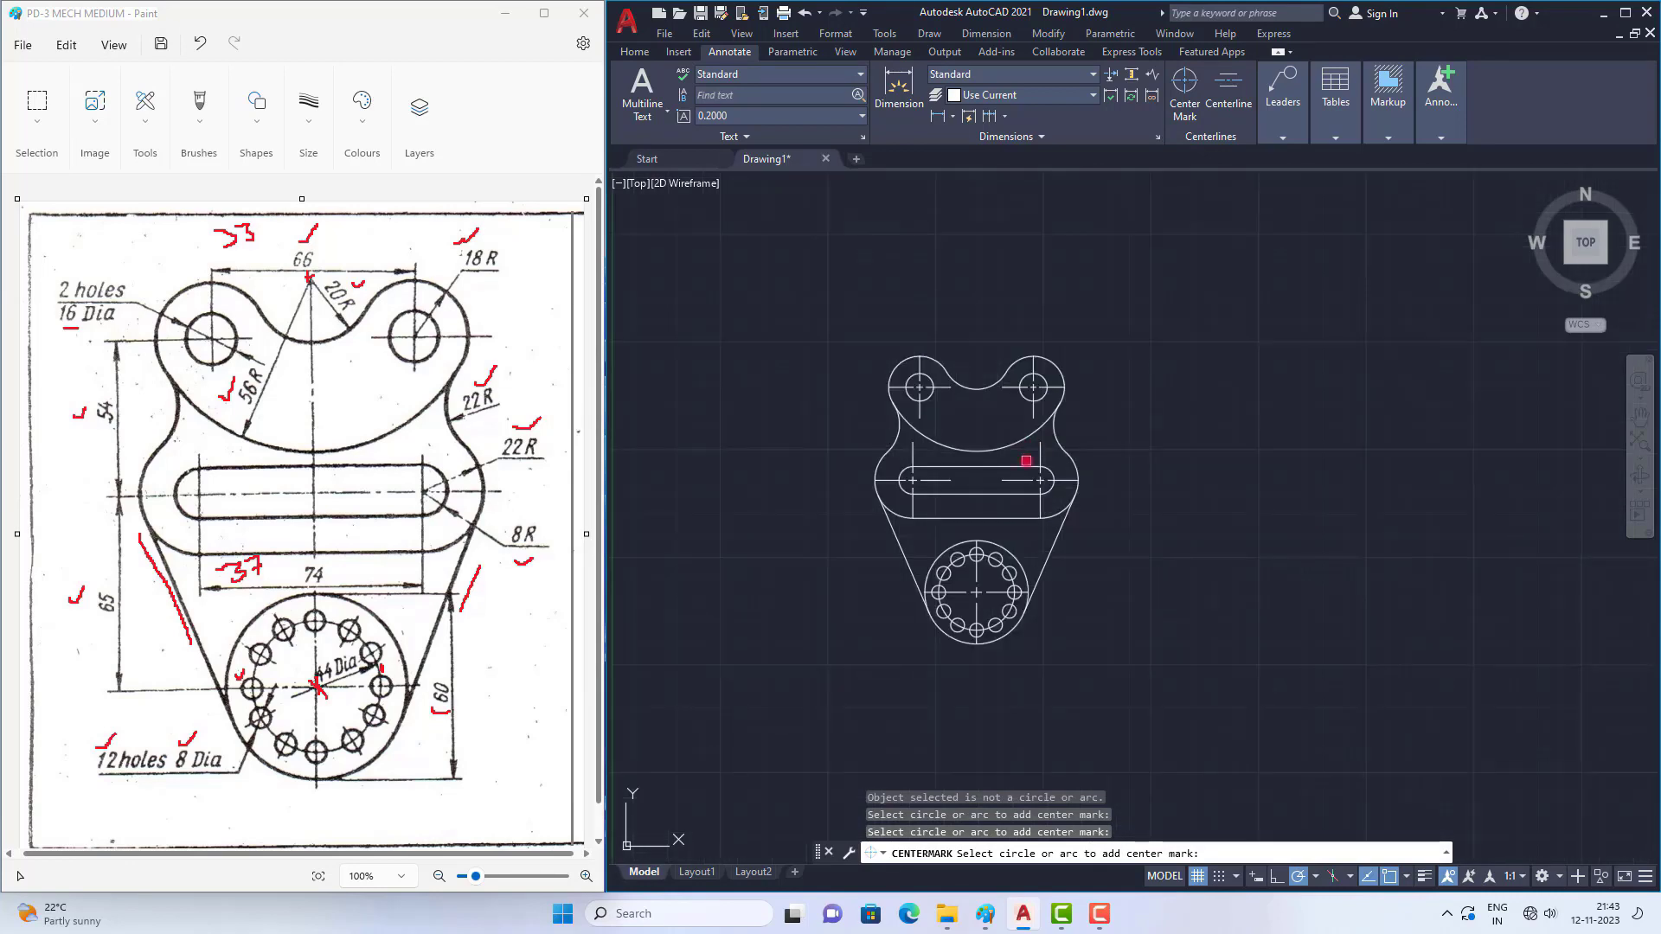
scroll(1026, 460, up, 2)
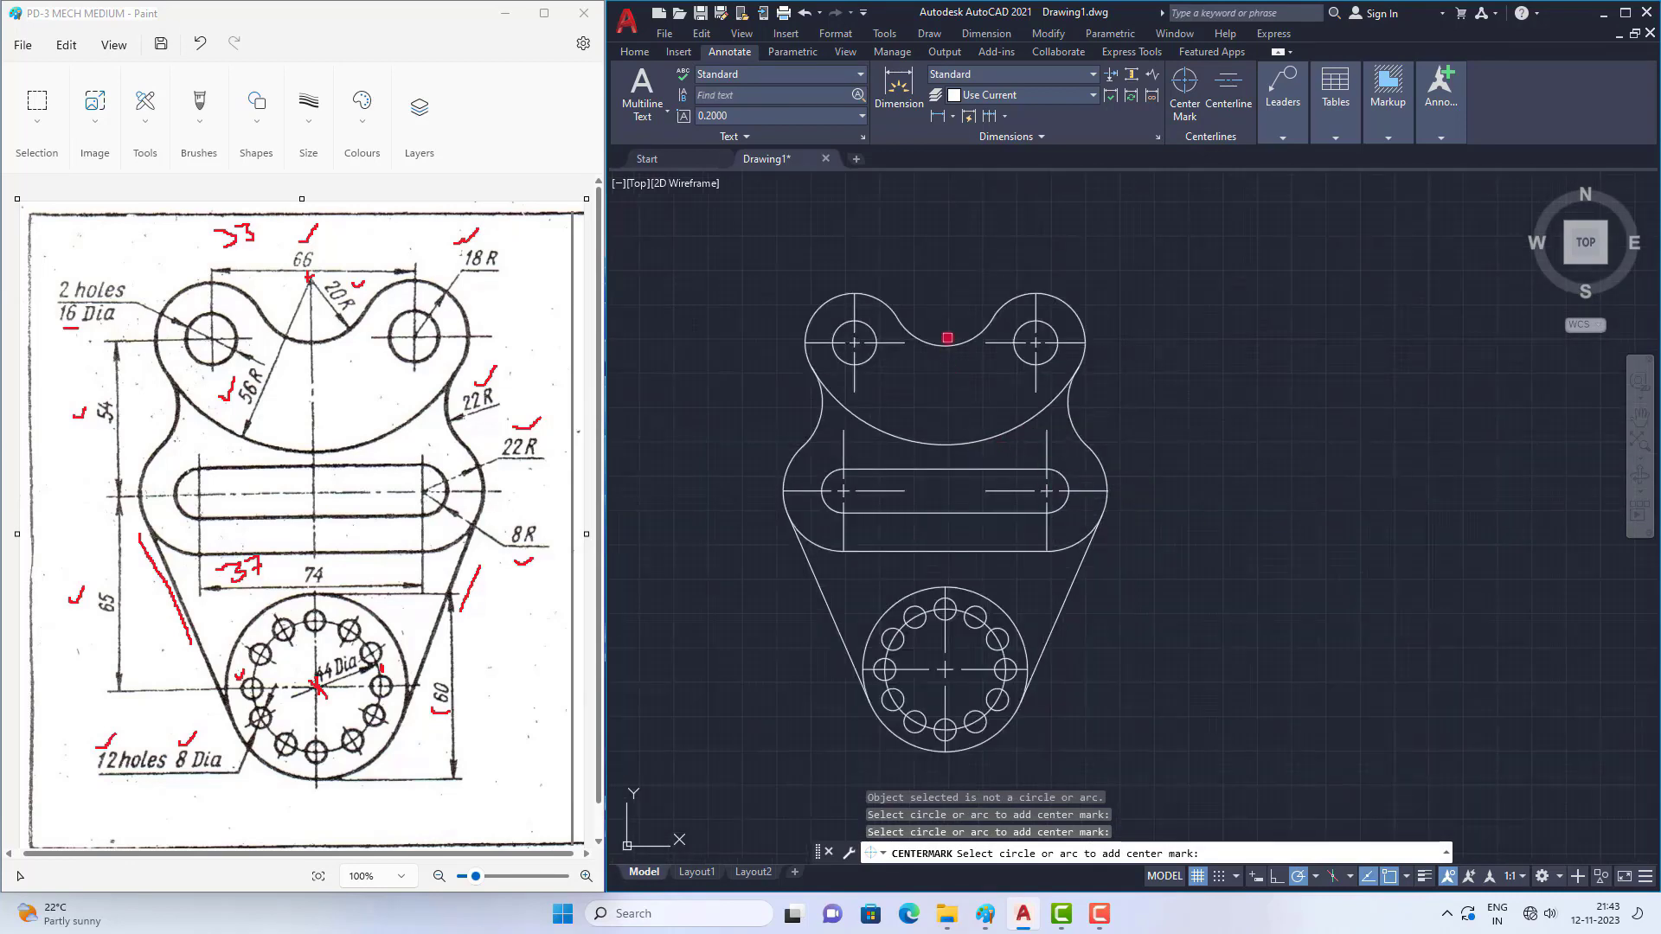
click(947, 345)
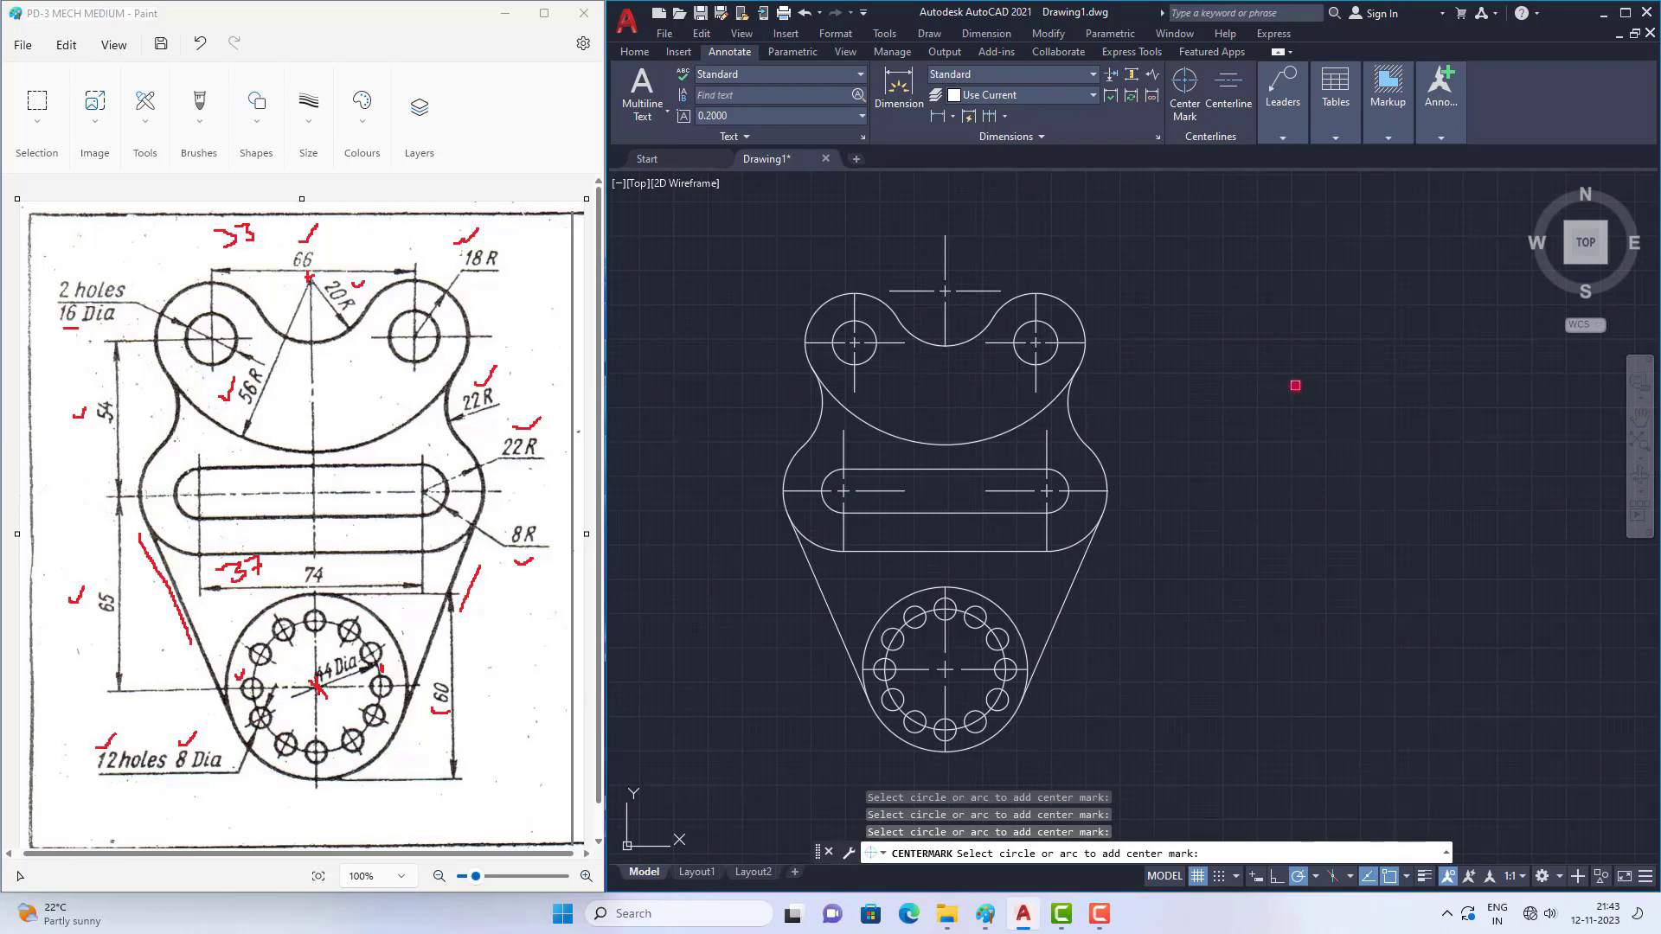
key(Escape)
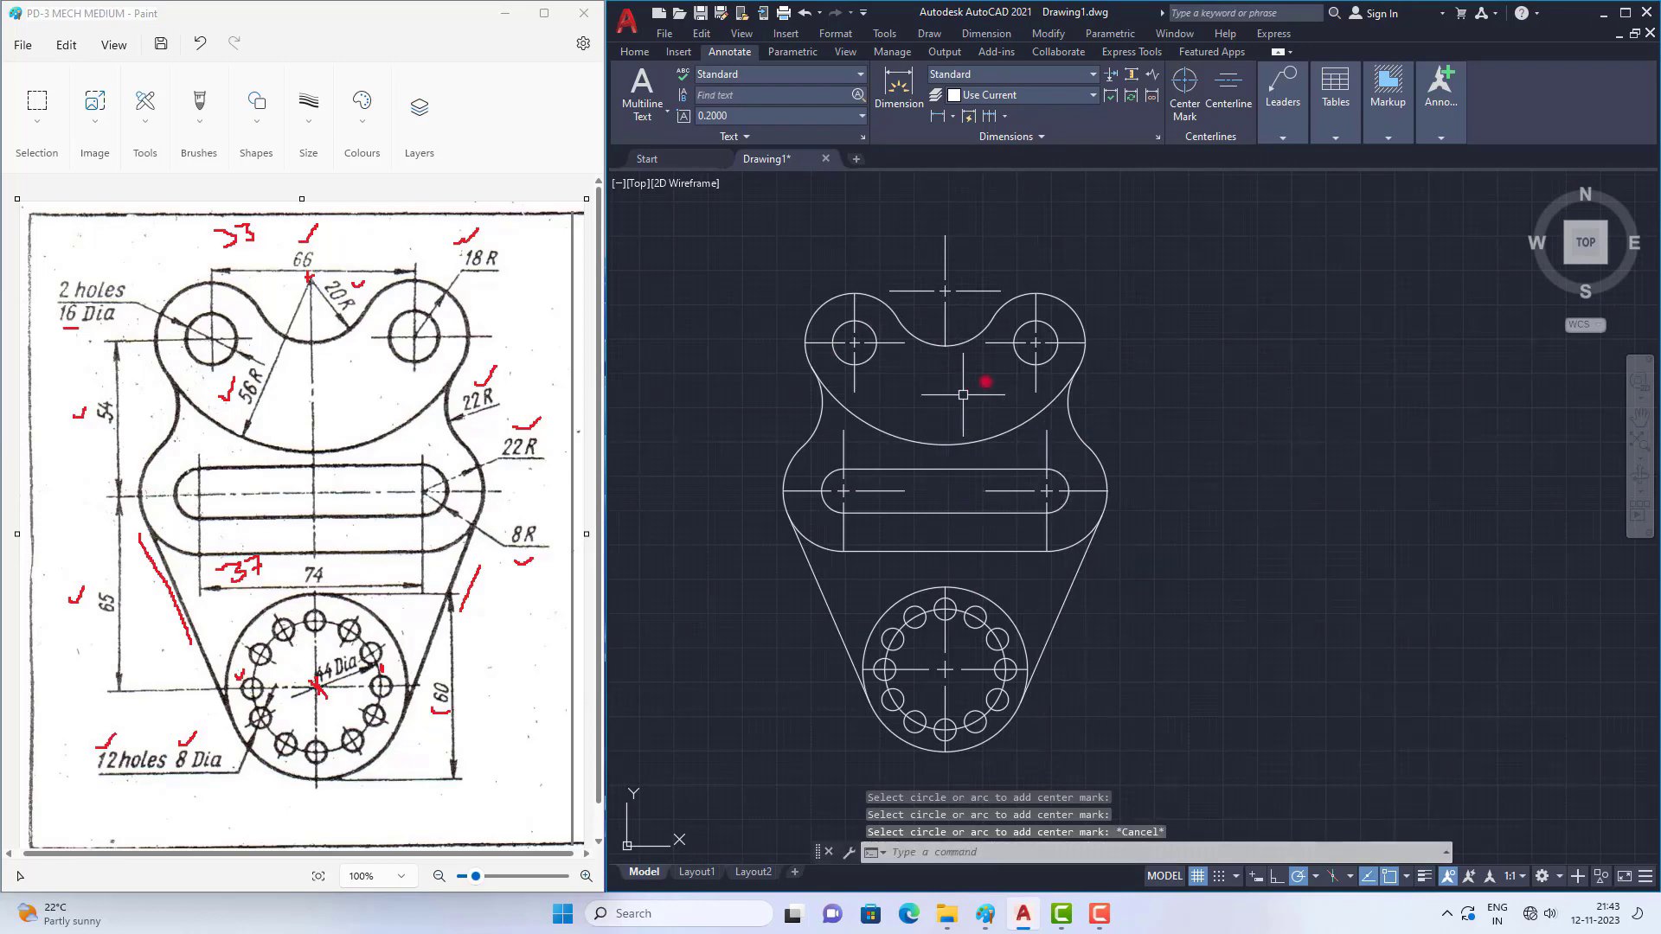
scroll(972, 340, down, 2)
scroll(983, 334, up, 2)
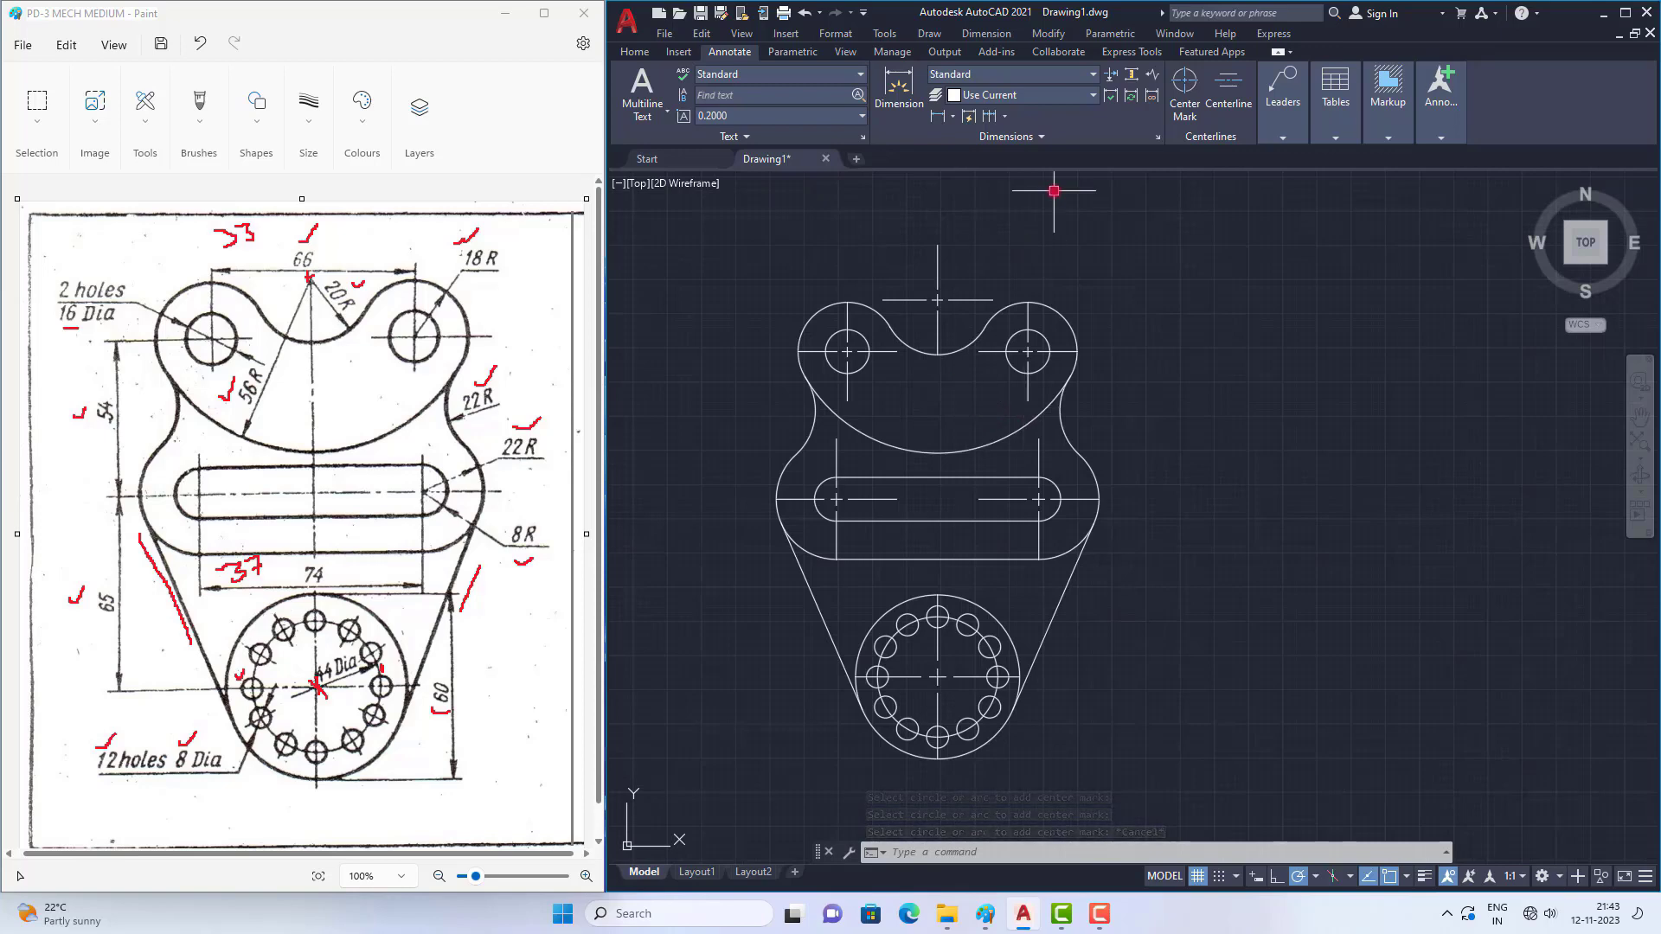
Step: Open the Standard dimension style for modification with DDIM and set its arrow size to 3
click(621, 54)
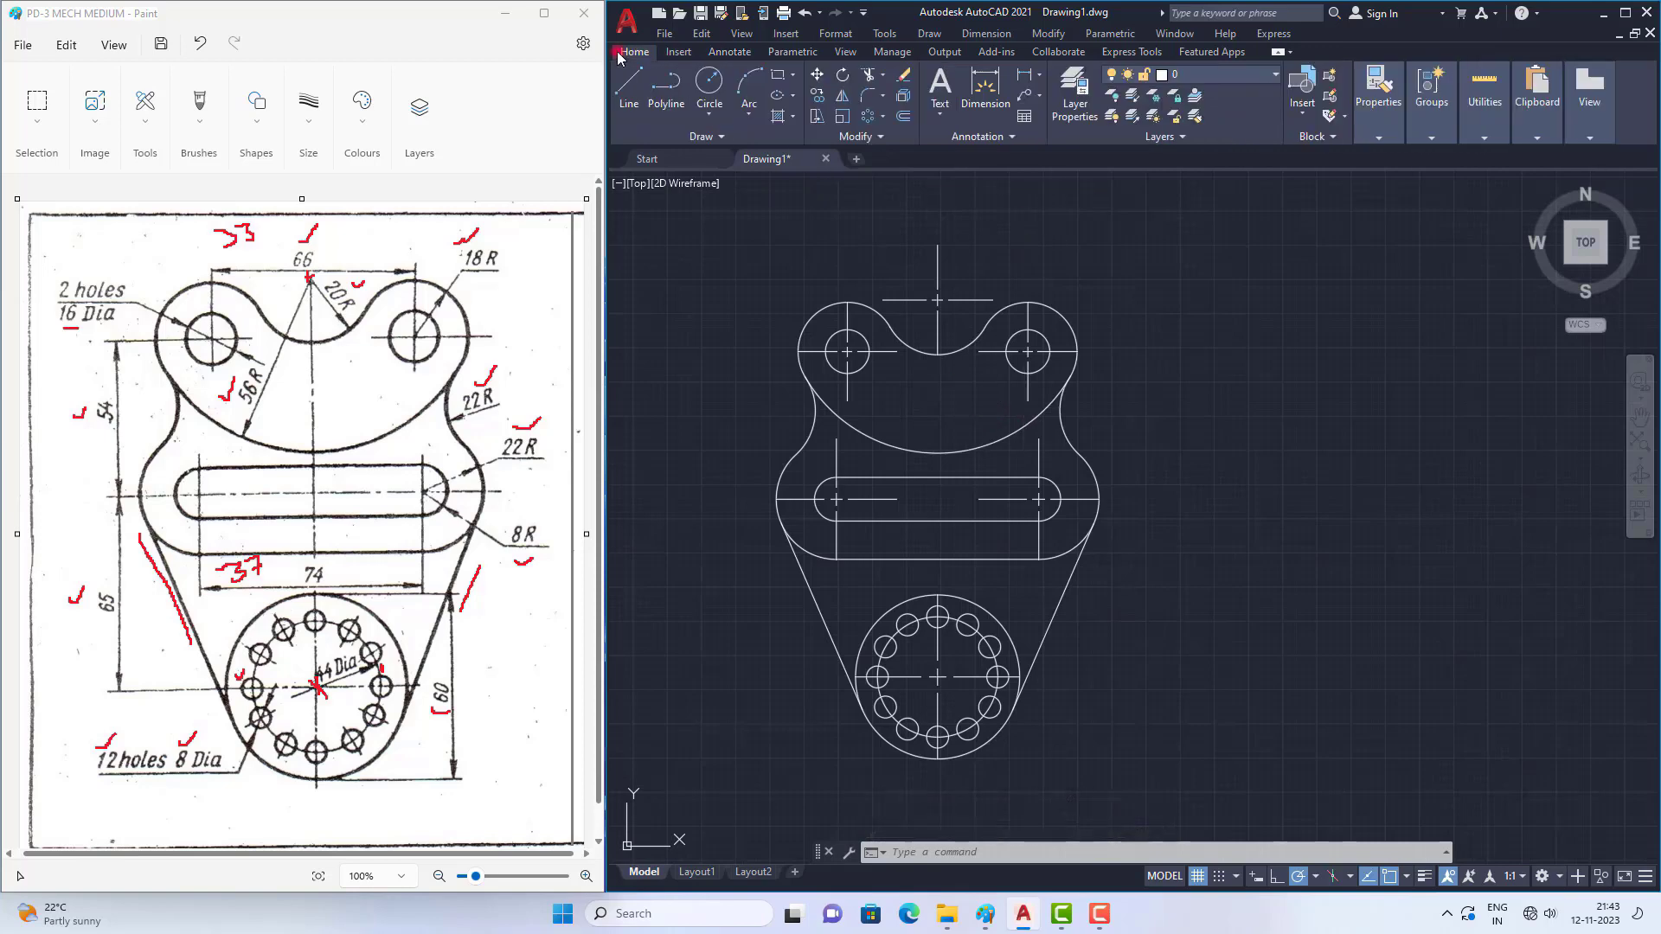
click(950, 853)
text(DDIM)
key(Return)
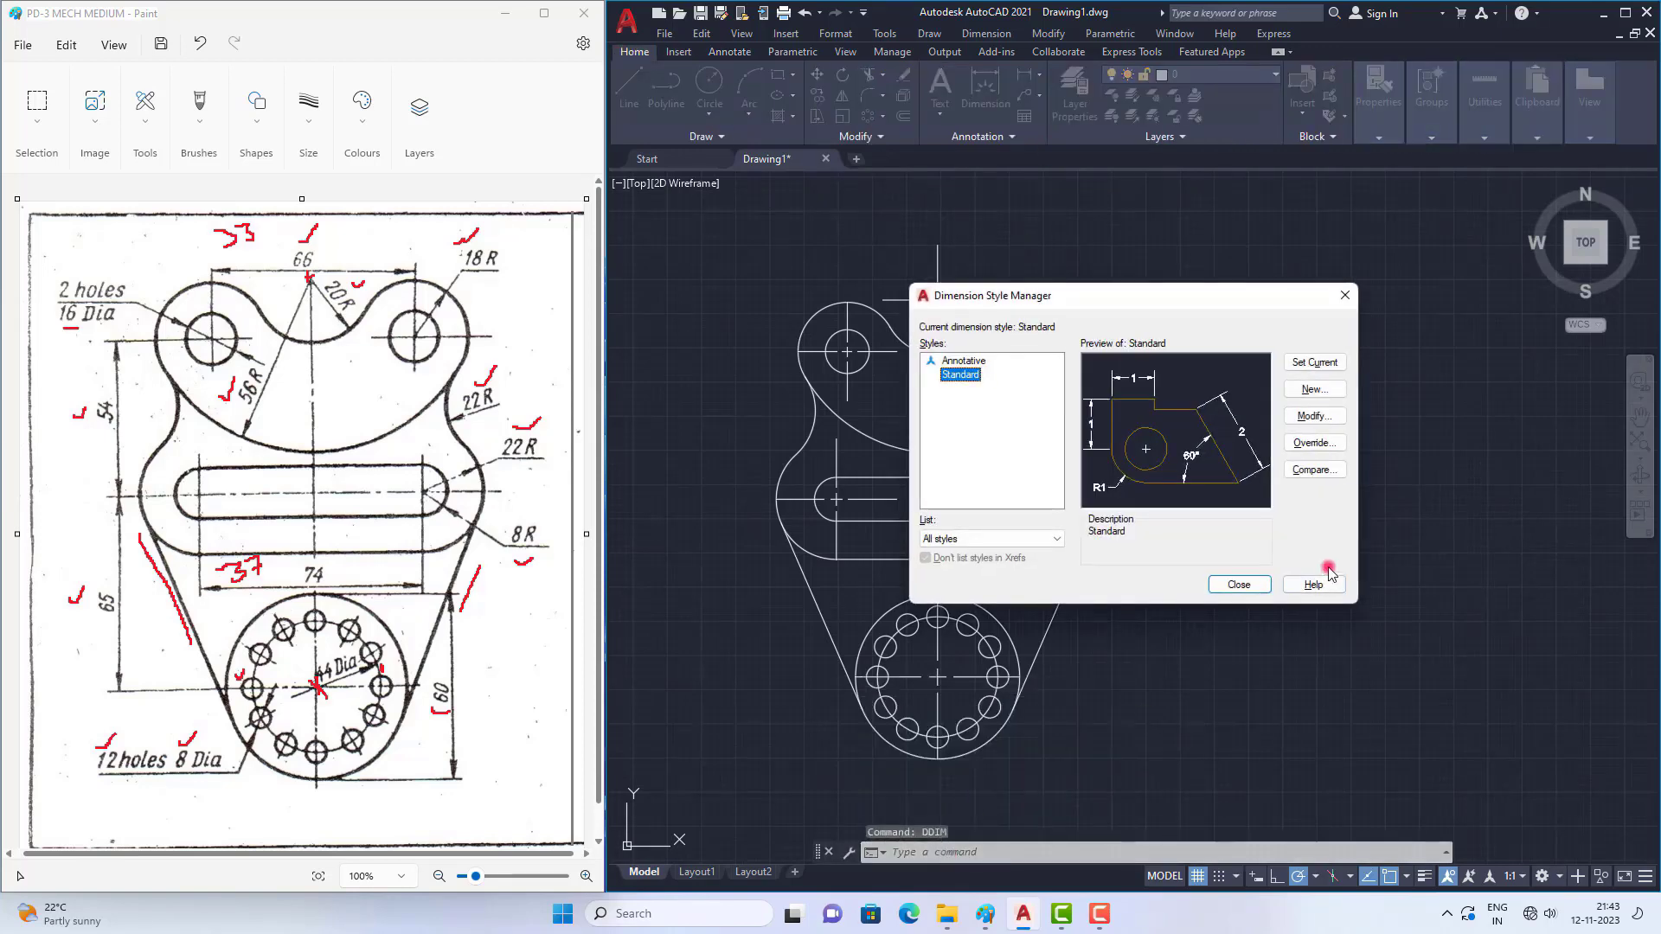
click(1314, 416)
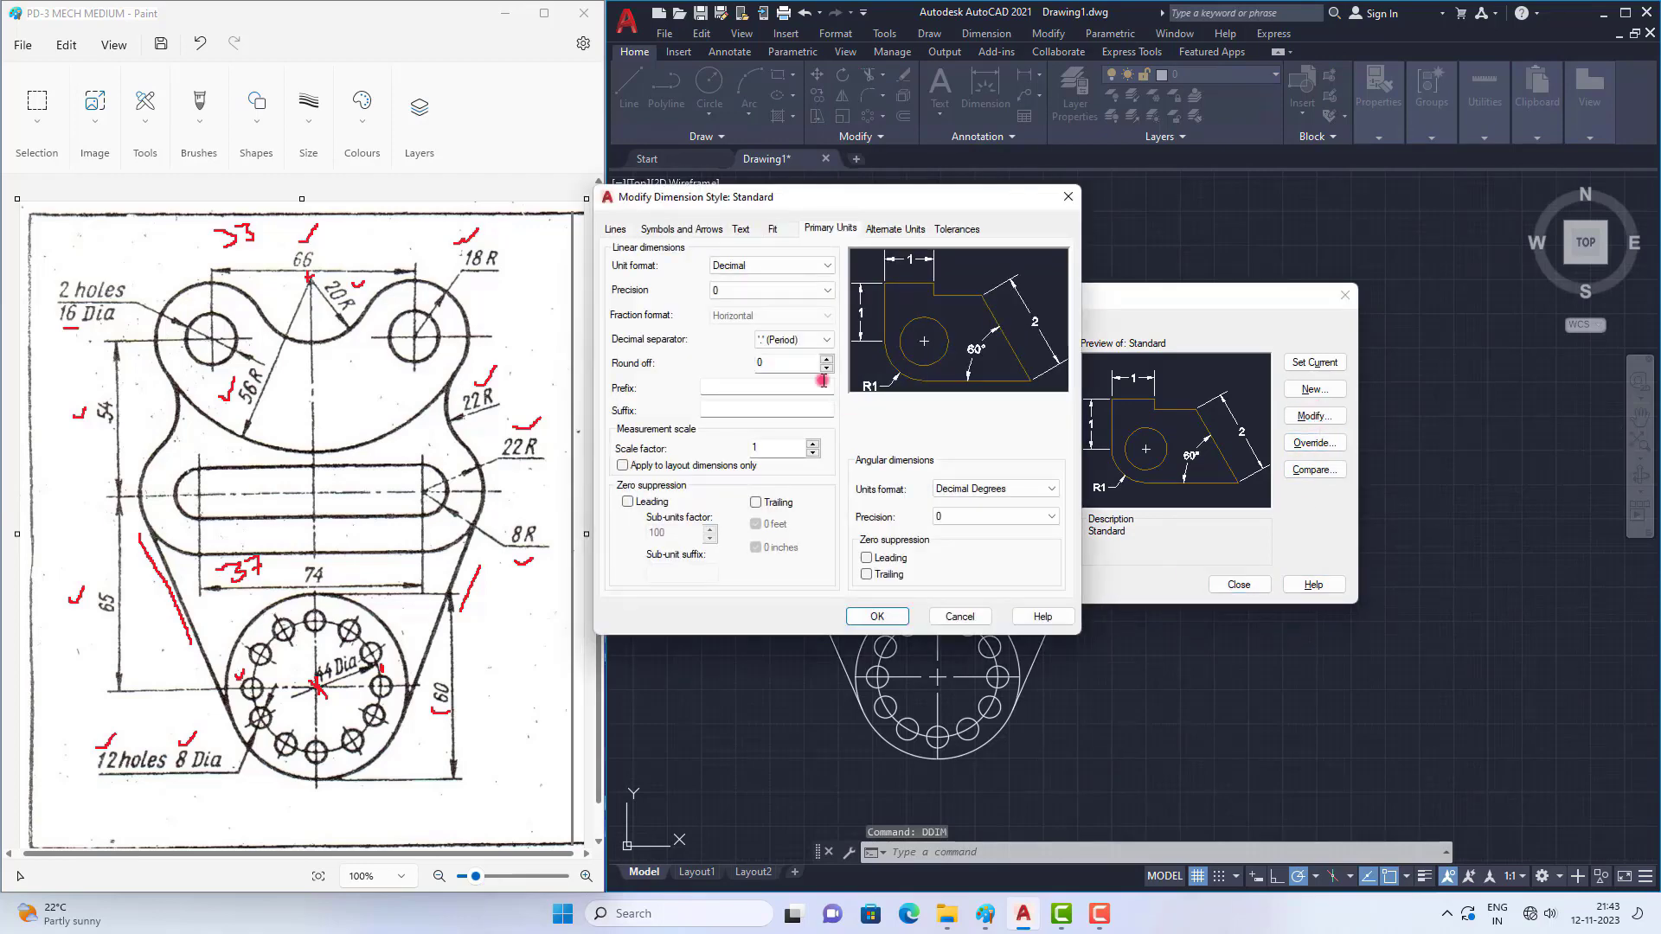
click(689, 230)
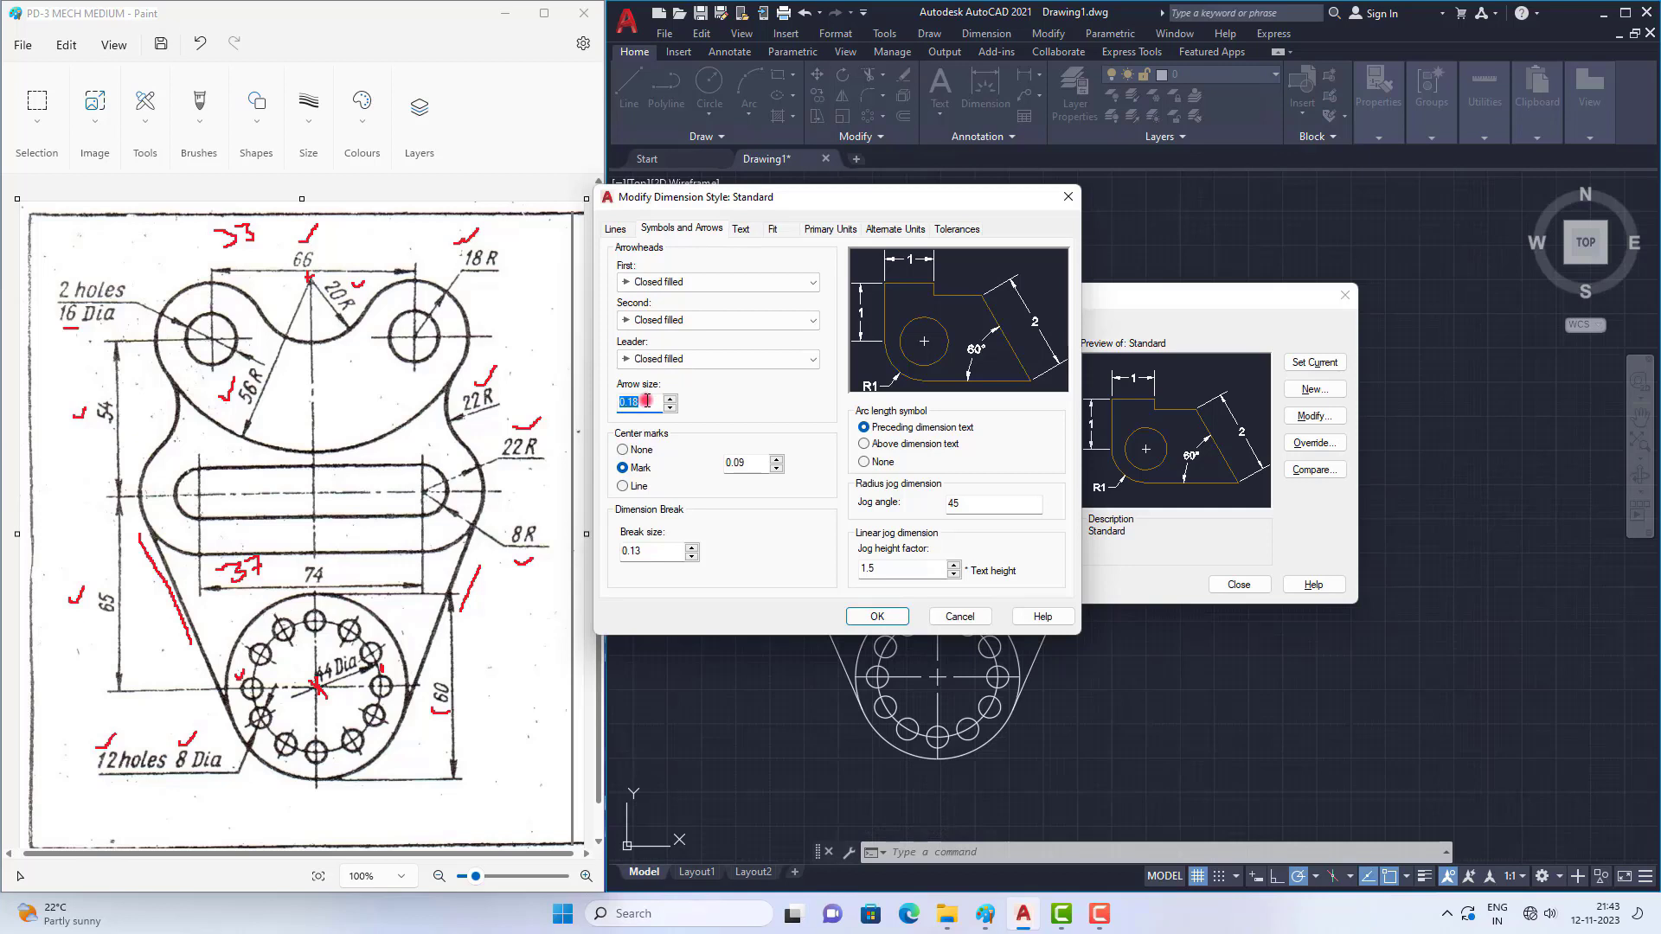
text(3)
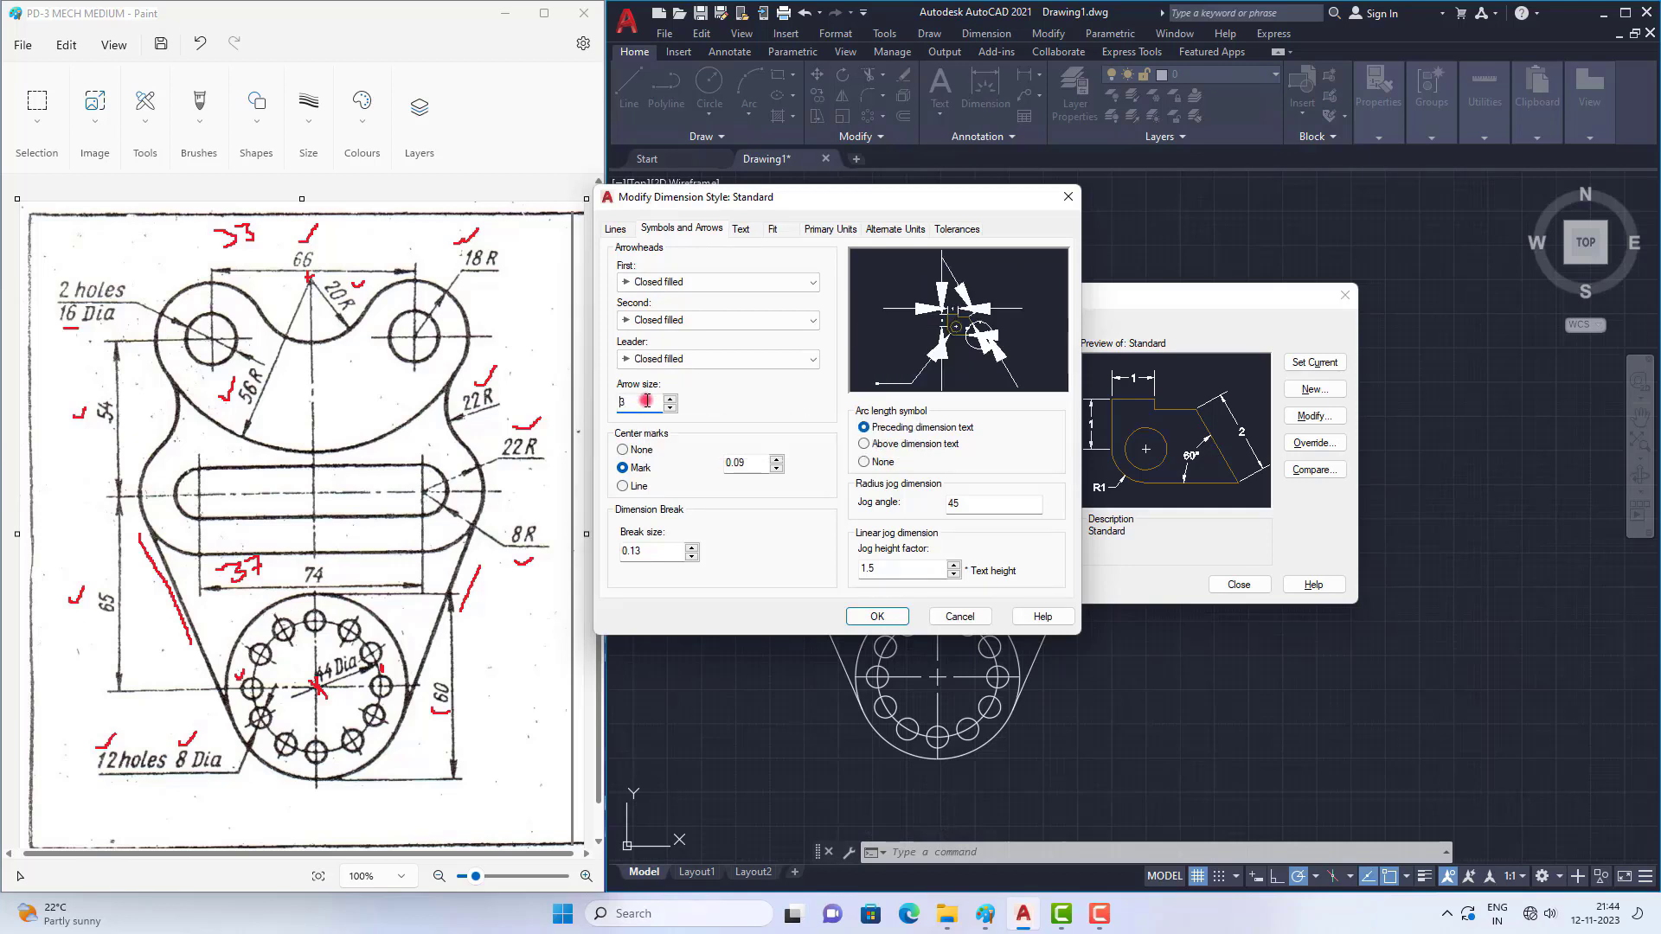
Step: Change the Standard dimension style's text height, apply the changes and make the style current
click(741, 230)
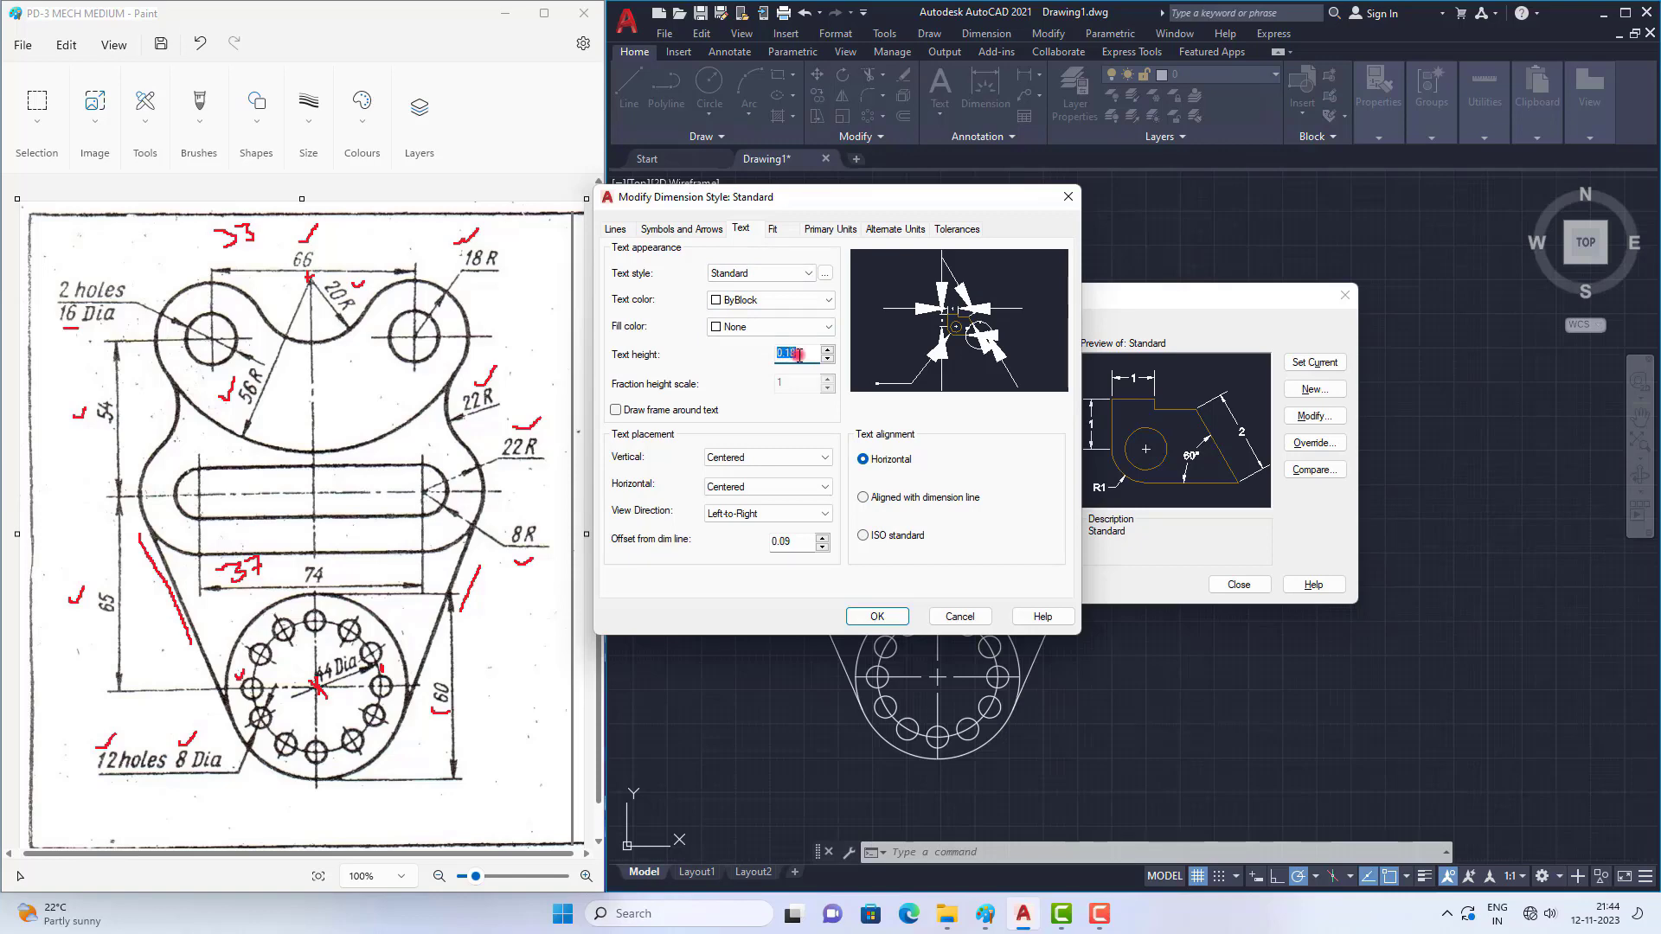
click(857, 619)
click(1315, 363)
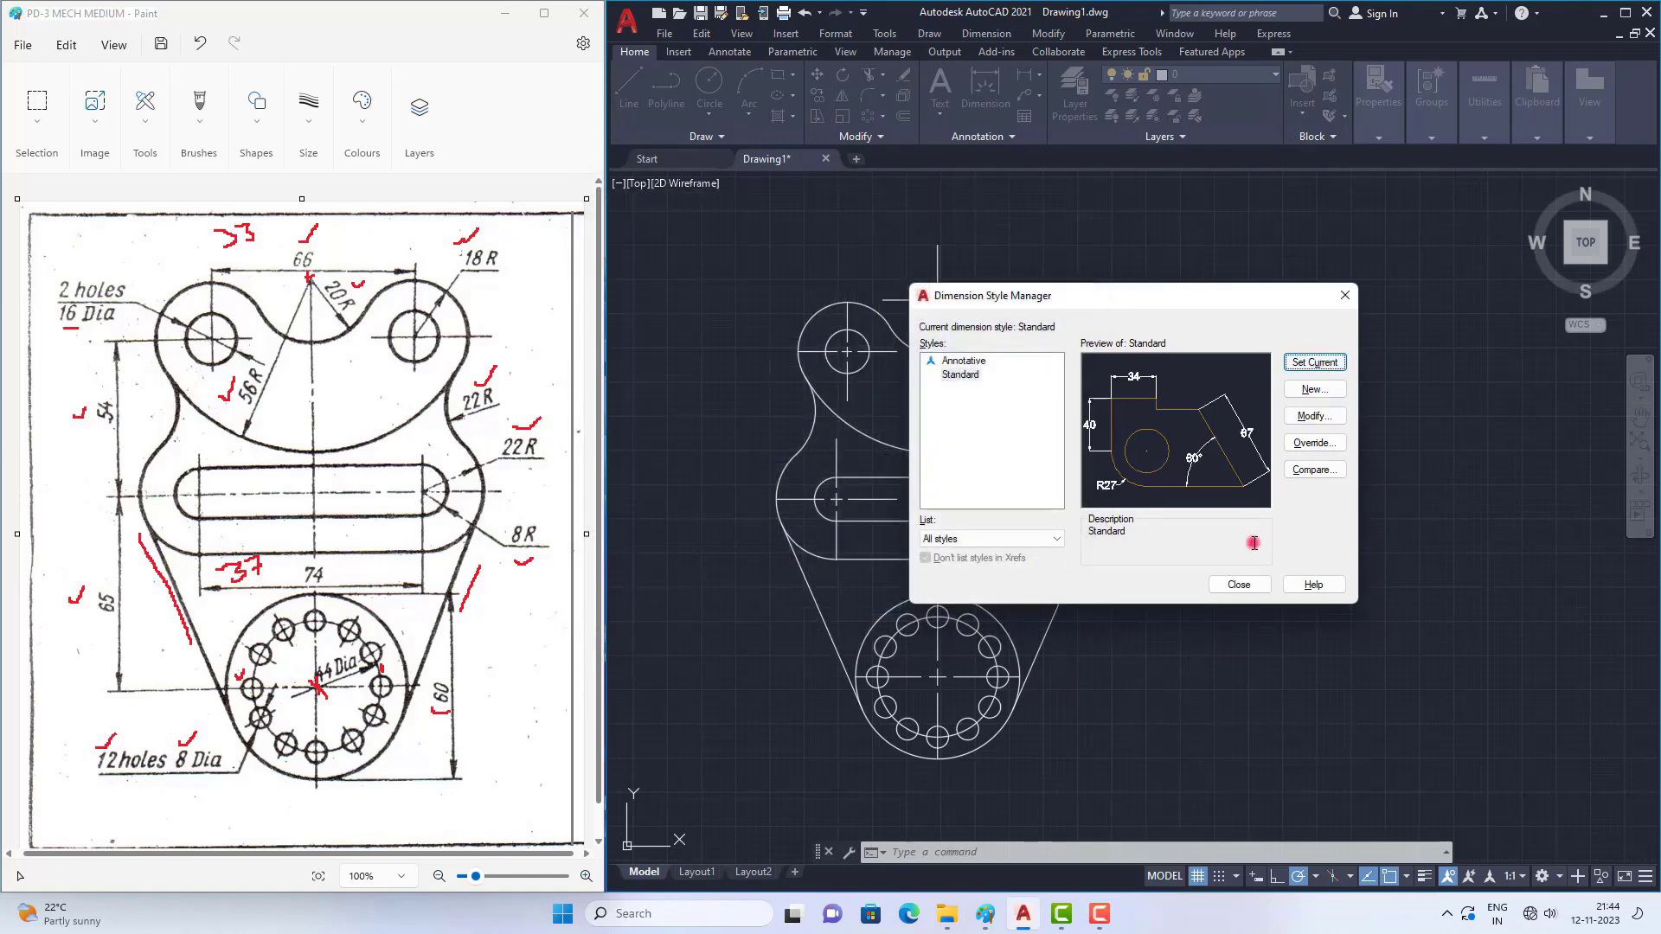
click(1239, 583)
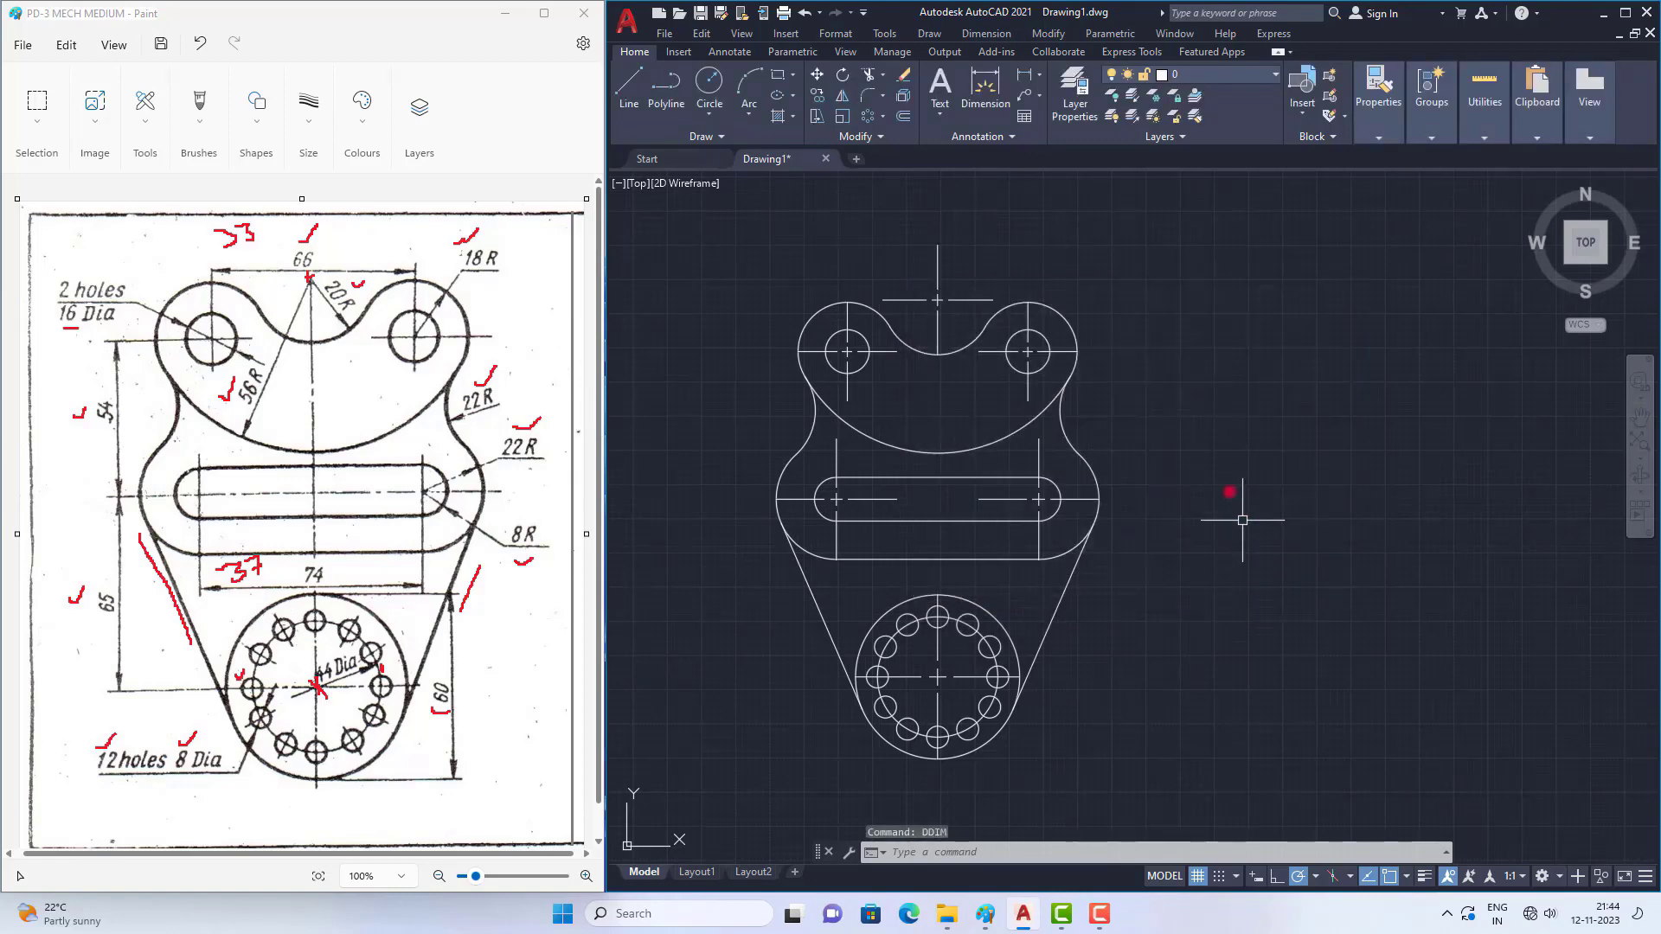
Step: Dimension the horizontal distance between the centers of the two upper holes, placing it above the bracket
click(1021, 80)
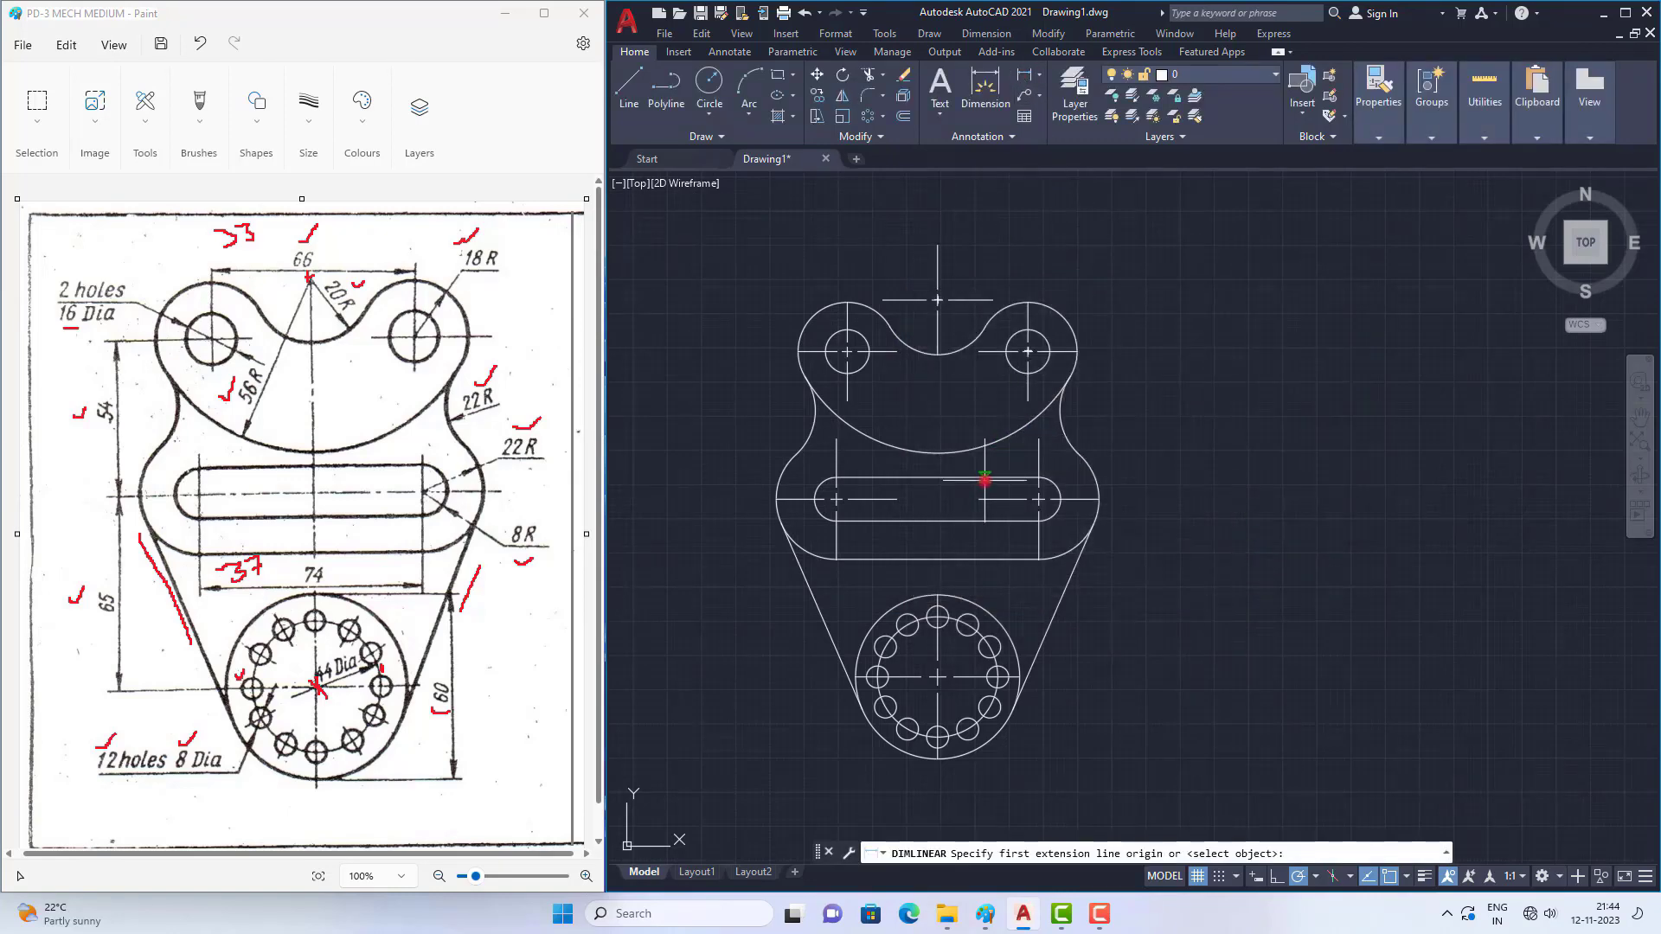
click(848, 351)
click(1028, 351)
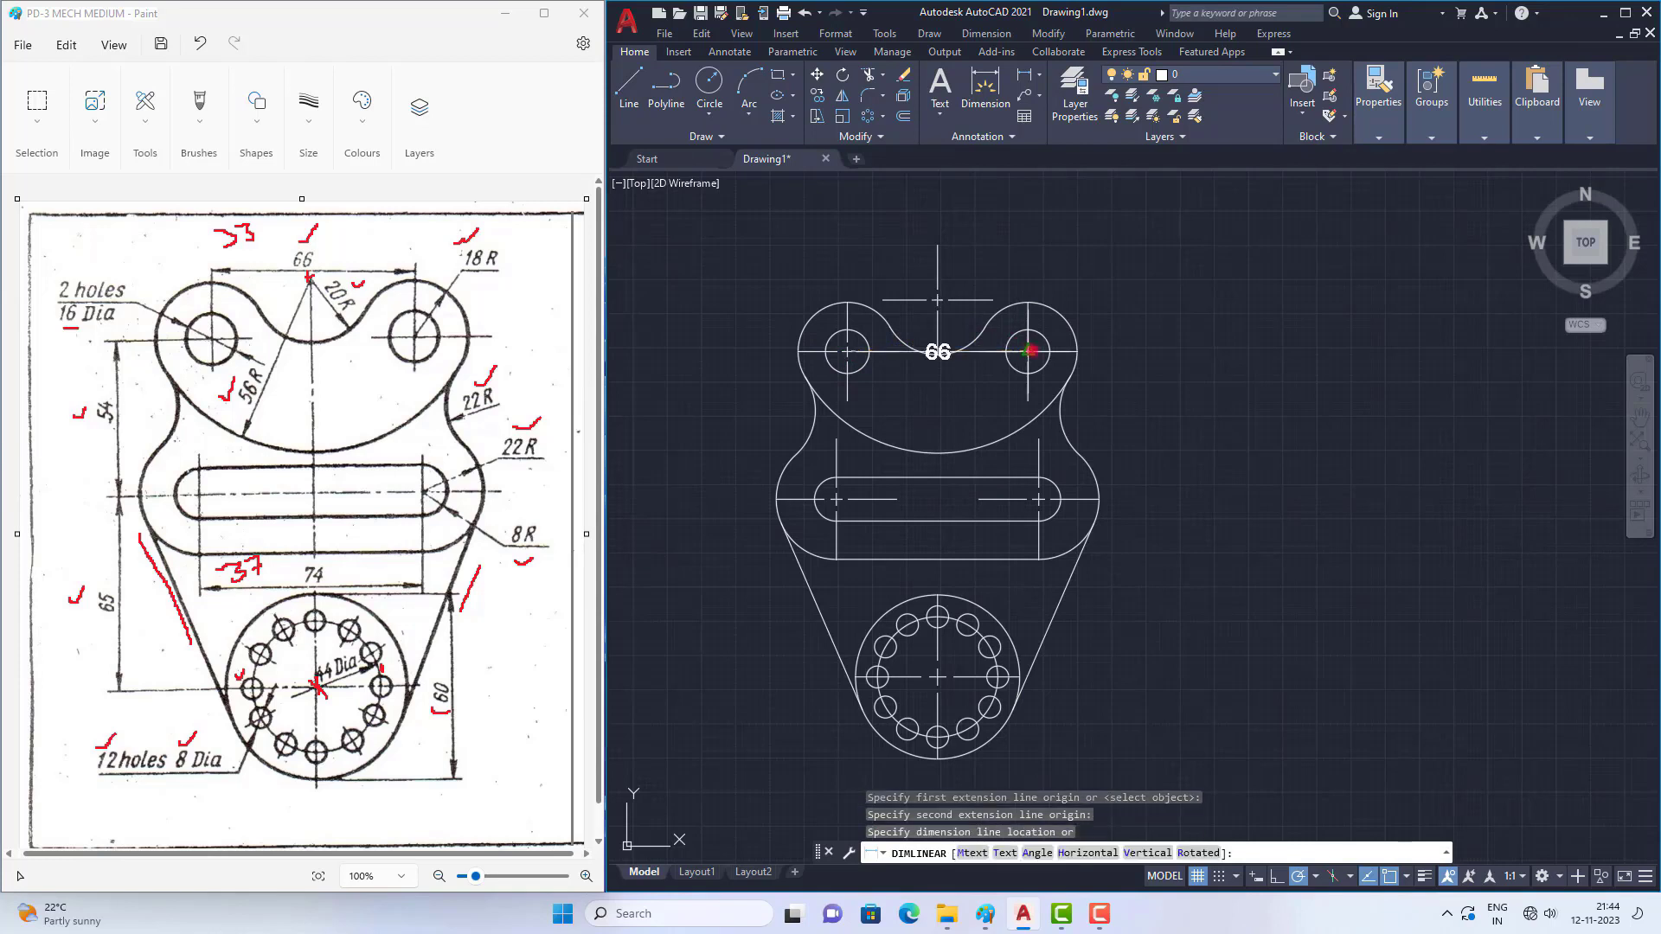
click(965, 223)
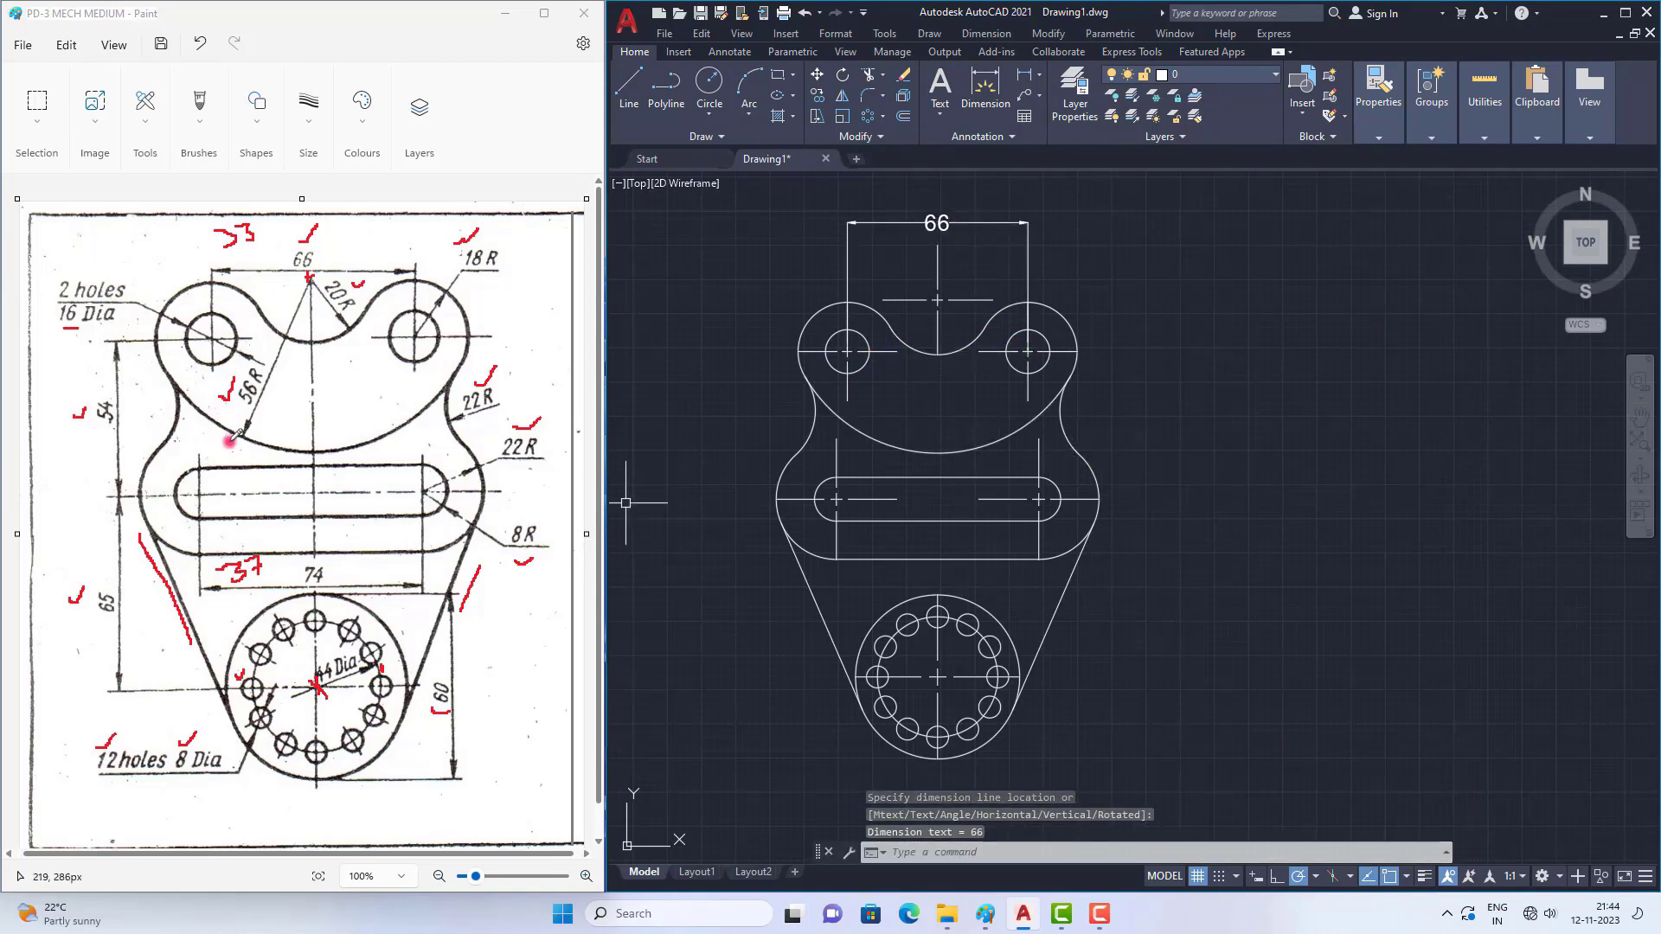
Step: Dimension the vertical distance from the upper left hole's center to the slot's left end center, placing it left of the bracket
click(1017, 78)
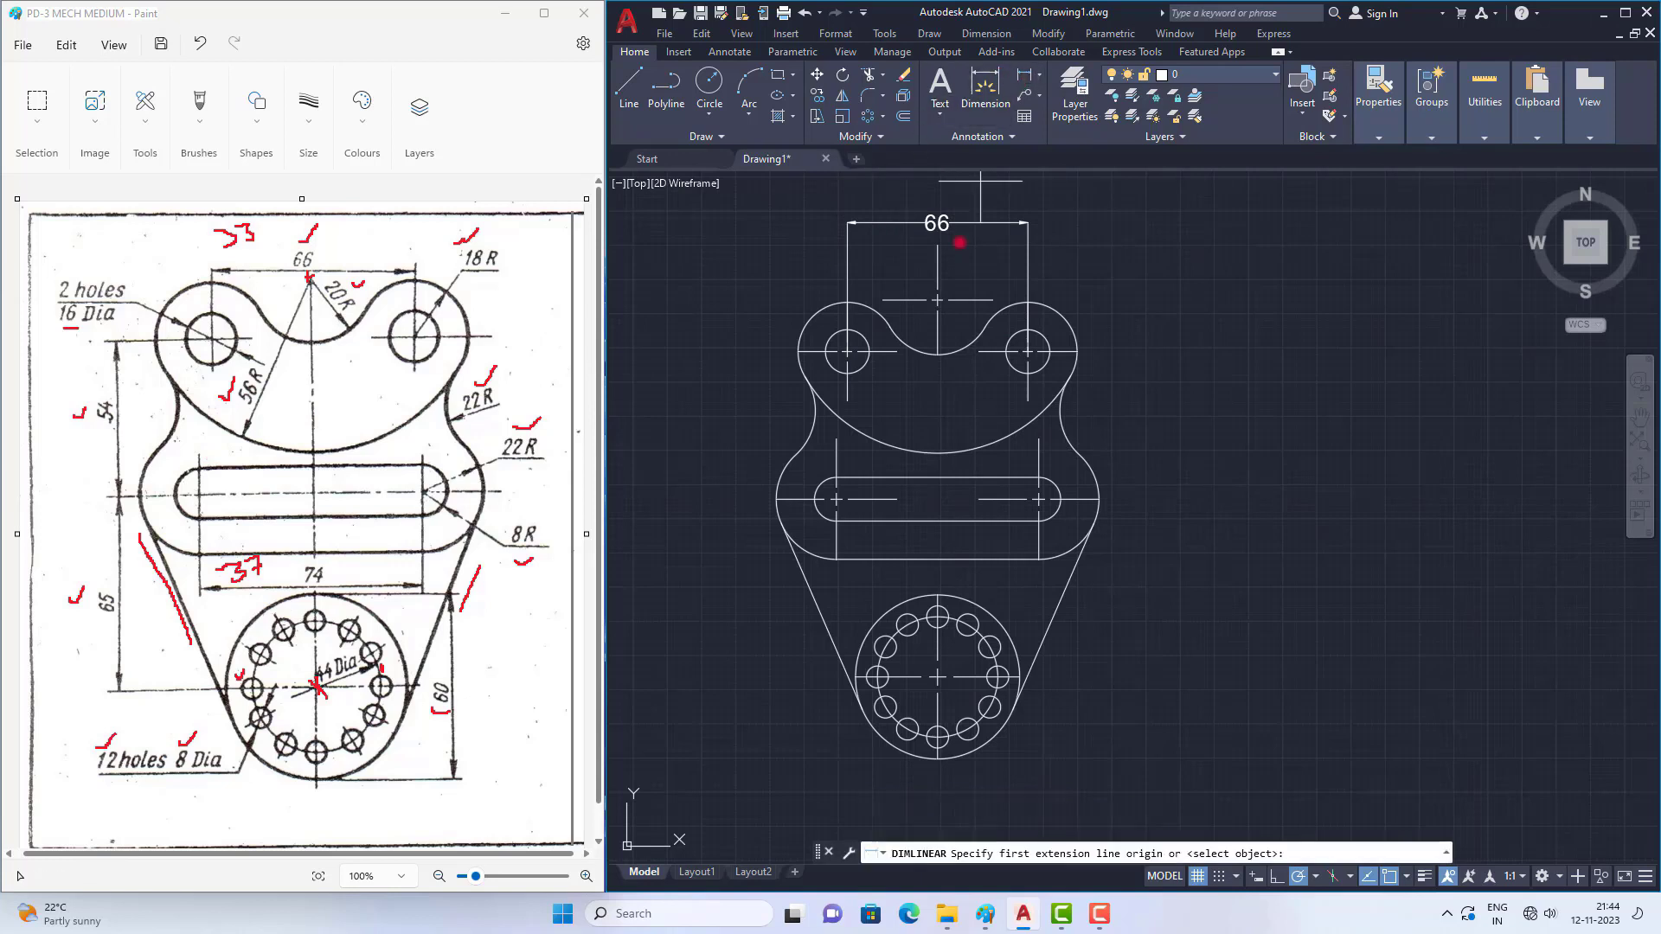
click(846, 351)
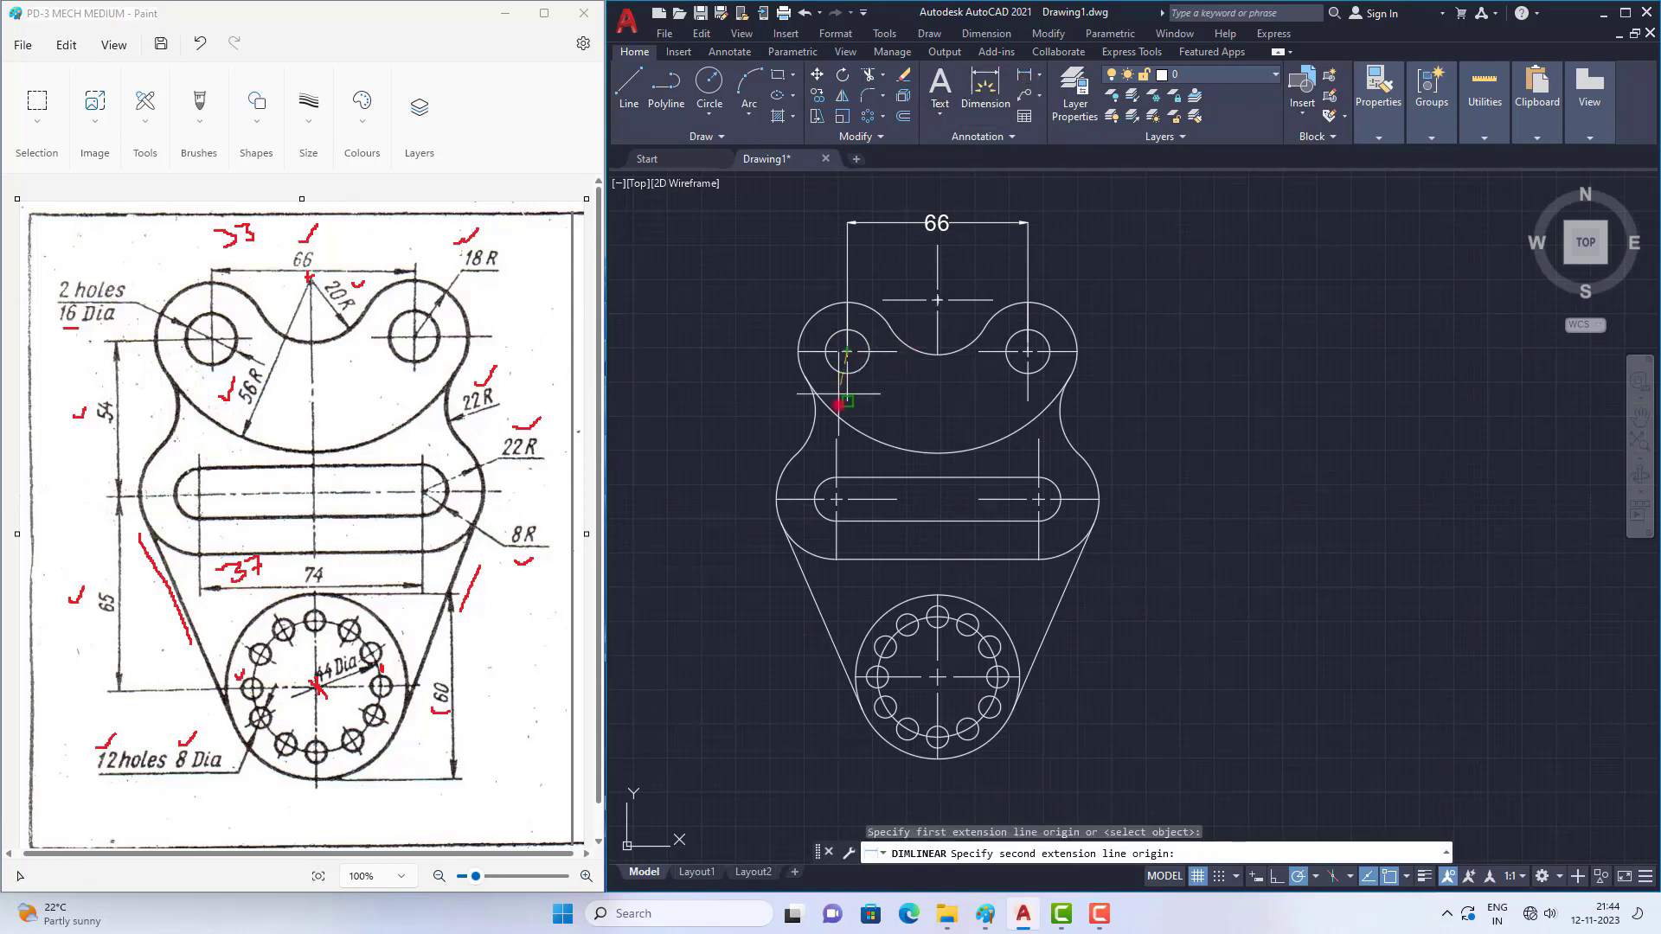
click(835, 499)
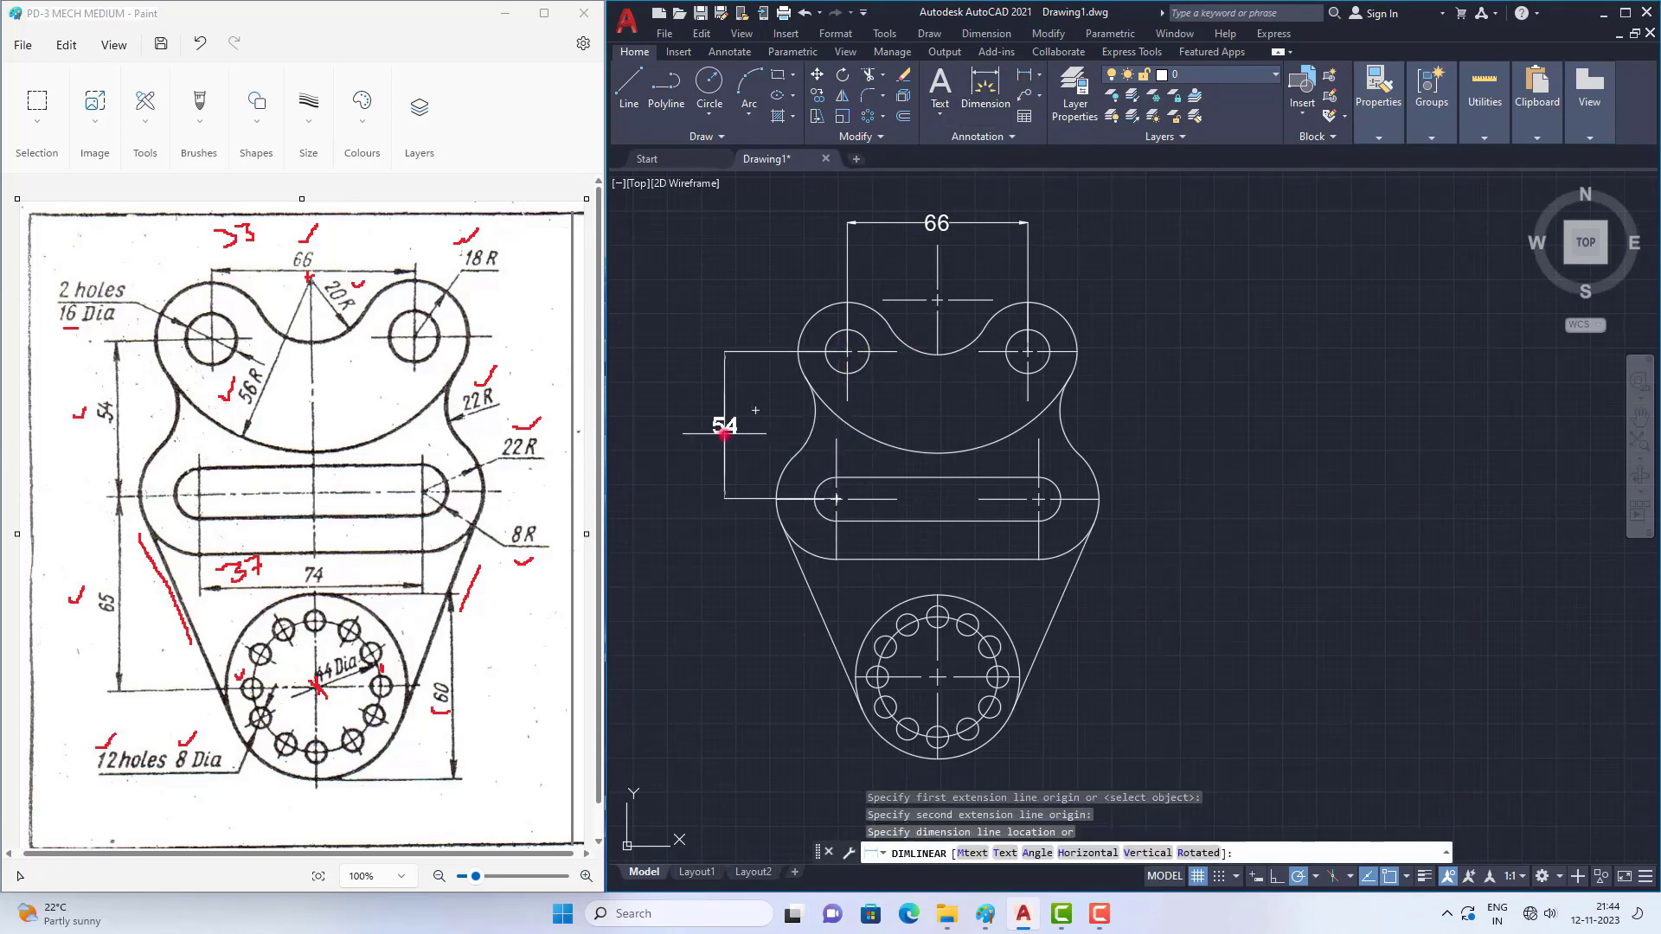
click(718, 425)
Step: Dimension the vertical distance from the lower circle's center to the slot's left end center, in line with the vertical dimension above
click(1035, 78)
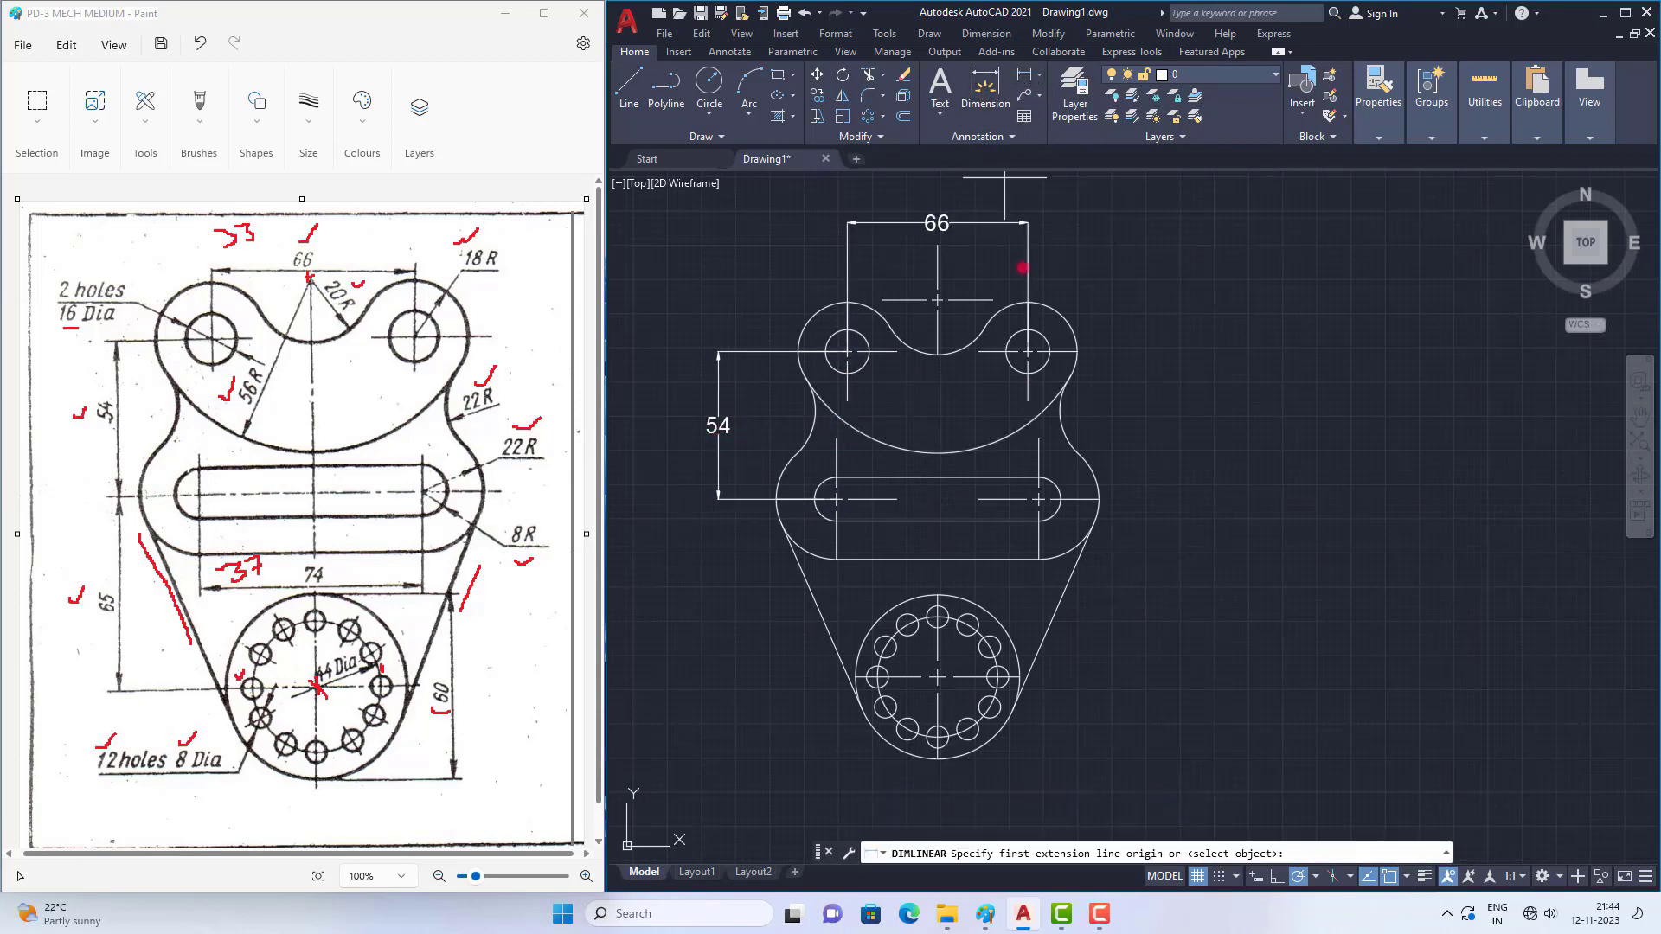
click(938, 677)
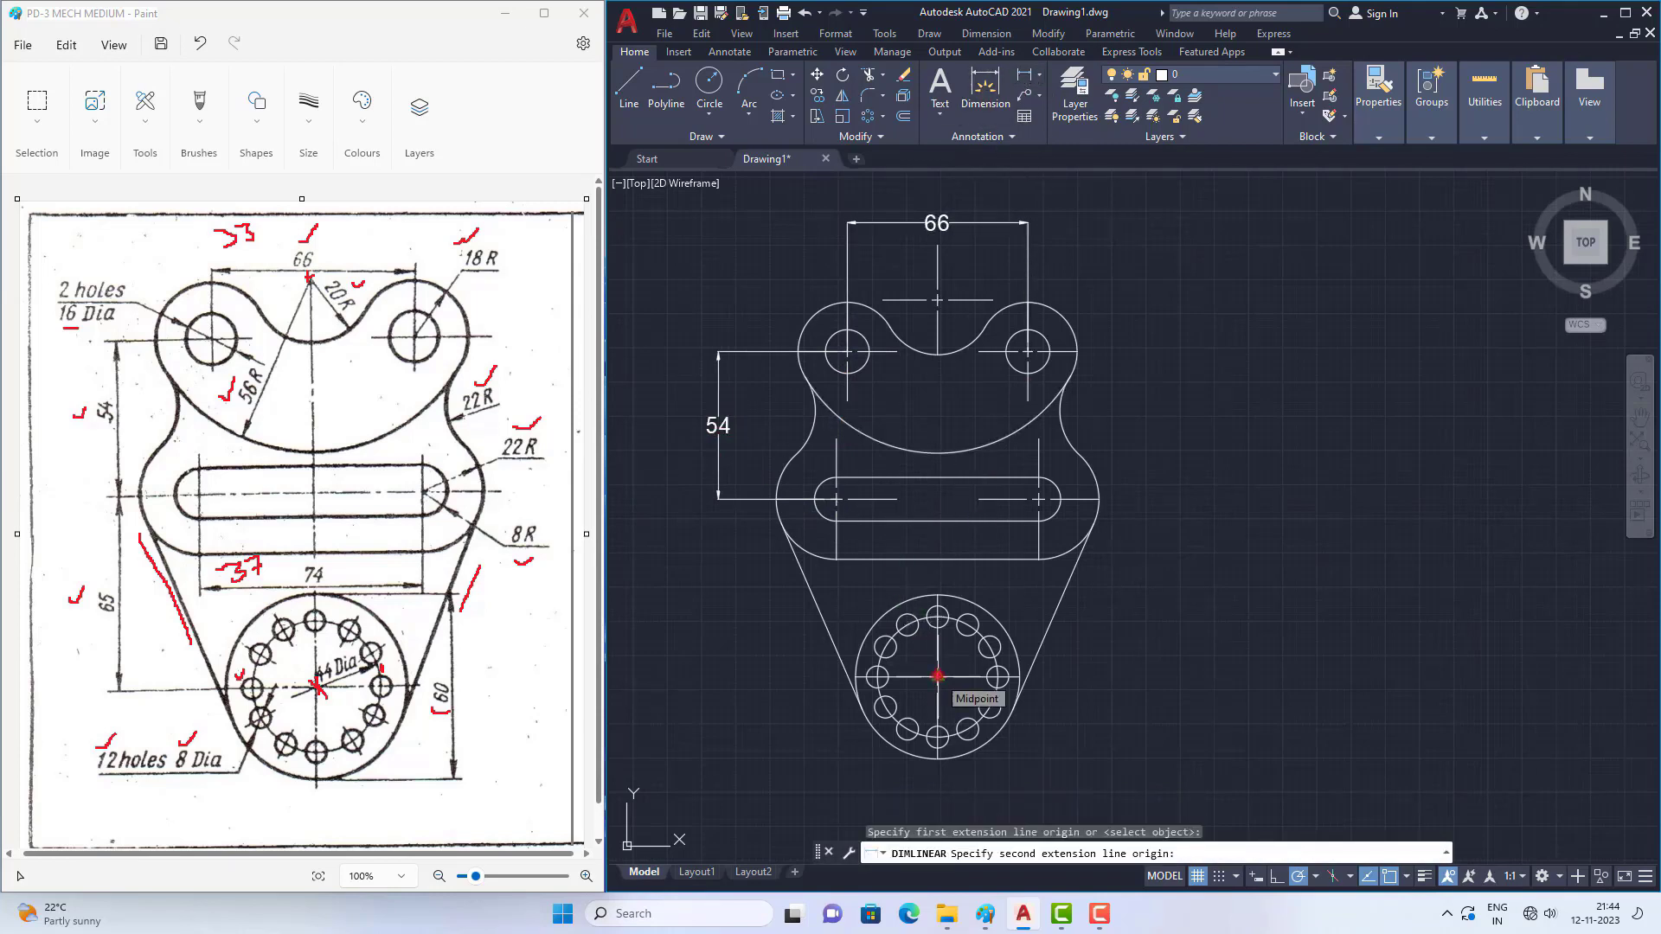
click(837, 499)
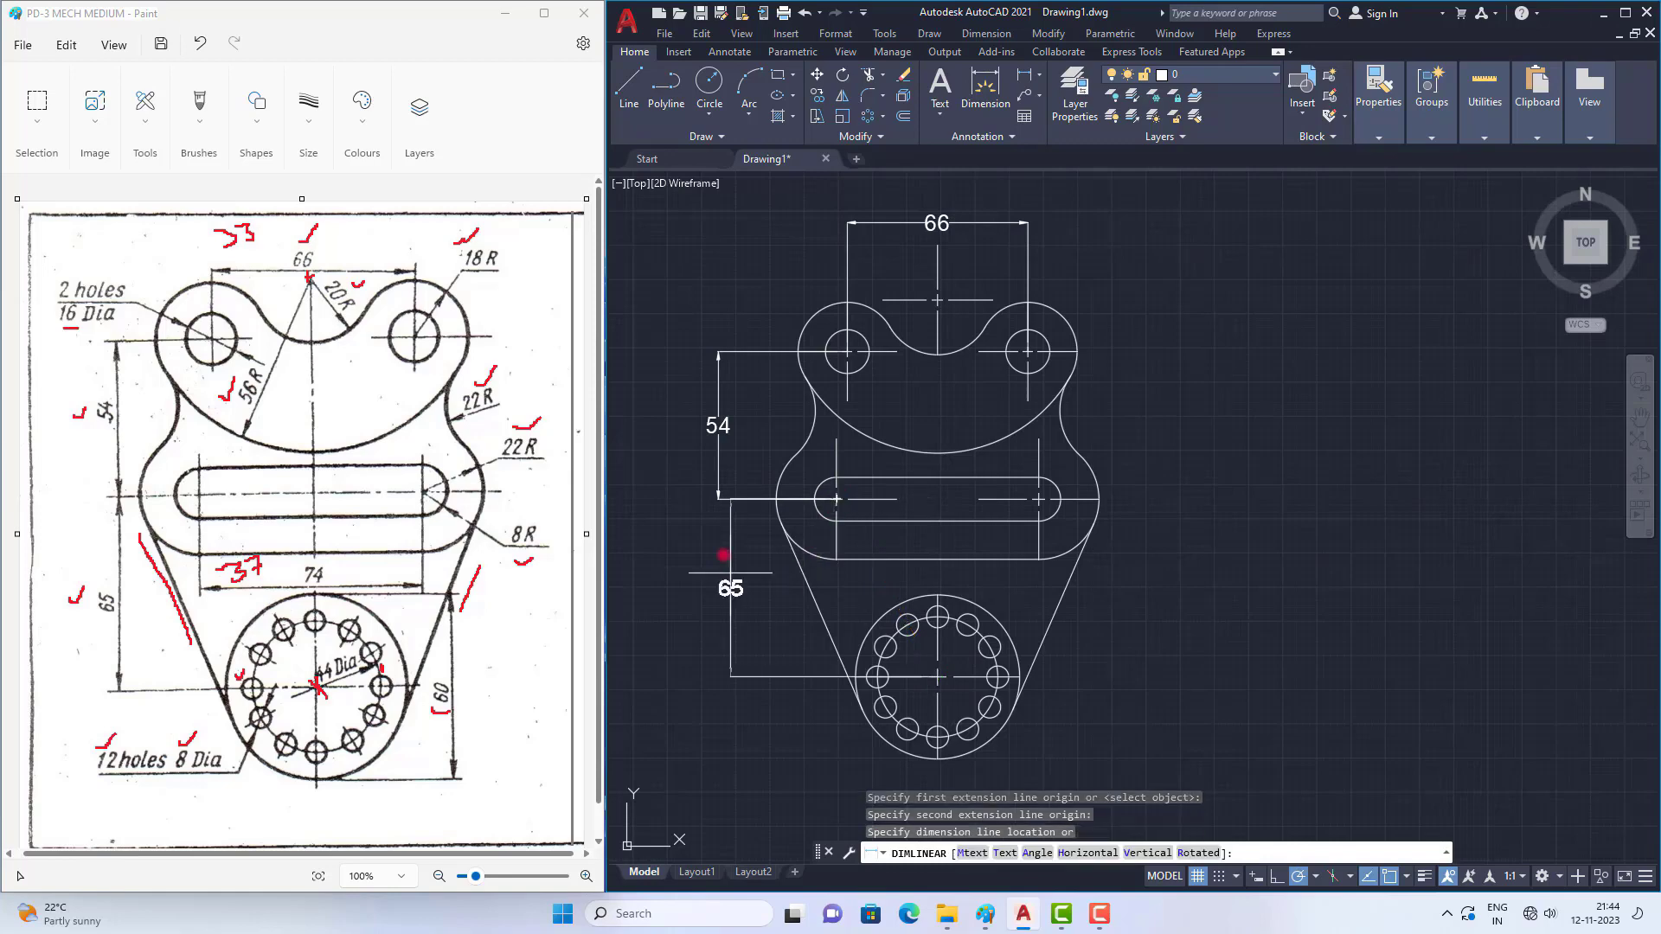
click(718, 499)
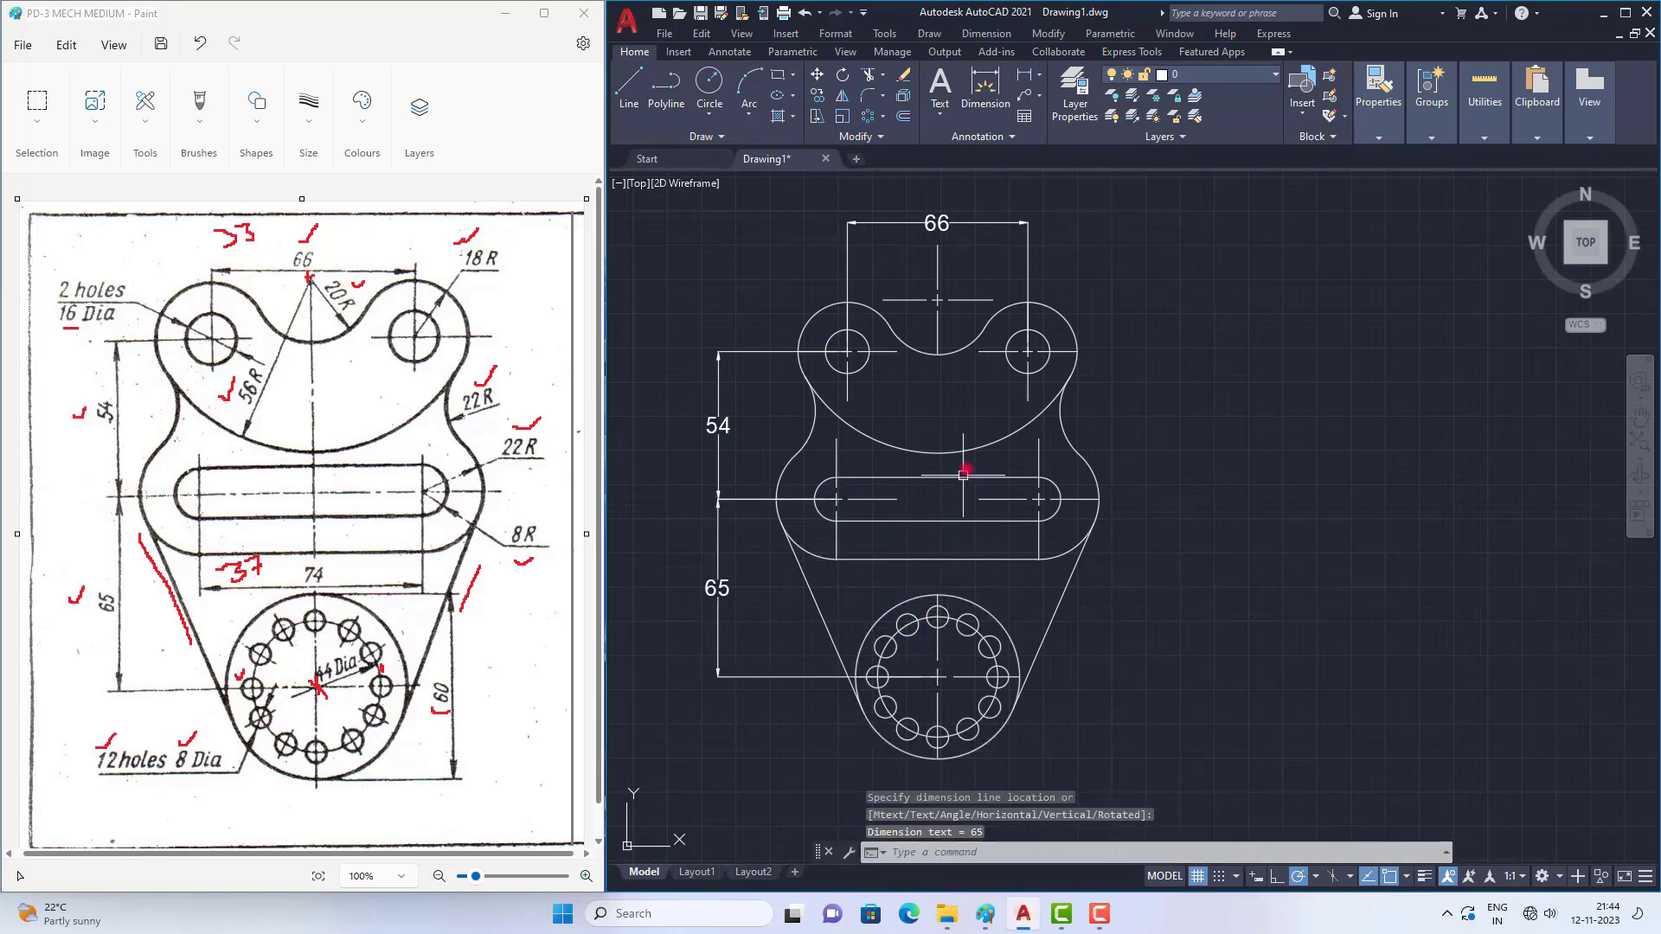
Step: Dimension the large lower circle's full height between its top and bottom quadrants, placing it to the circle's right
scroll(963, 474, down, 2)
click(1025, 80)
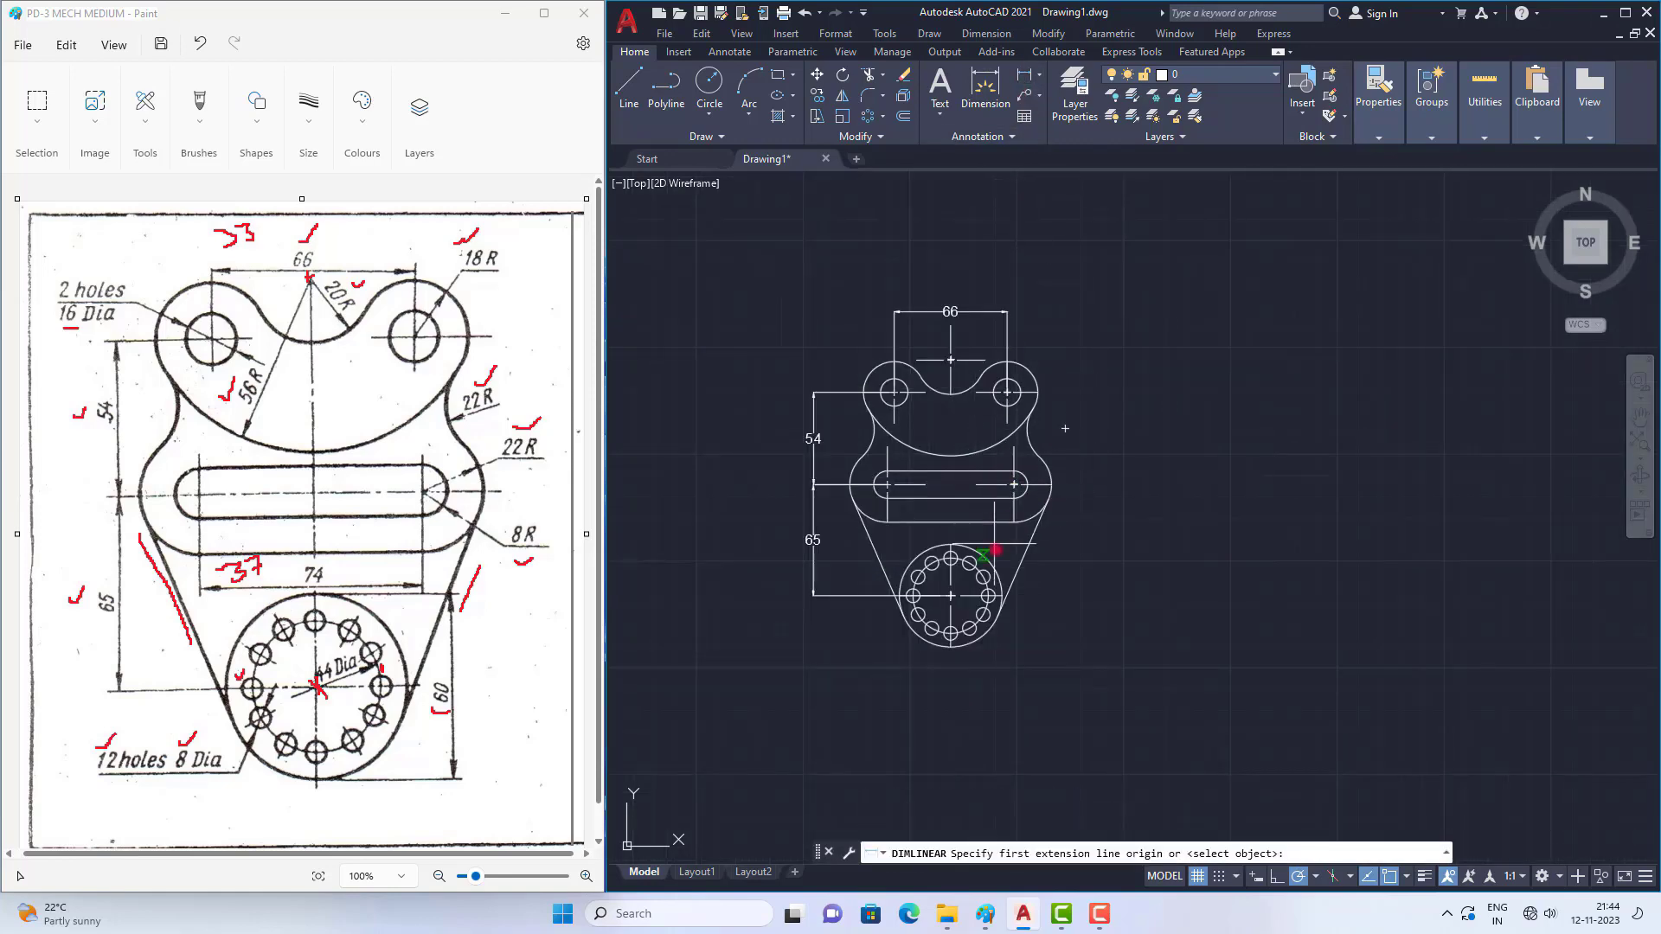
scroll(1000, 552, up, 2)
click(921, 544)
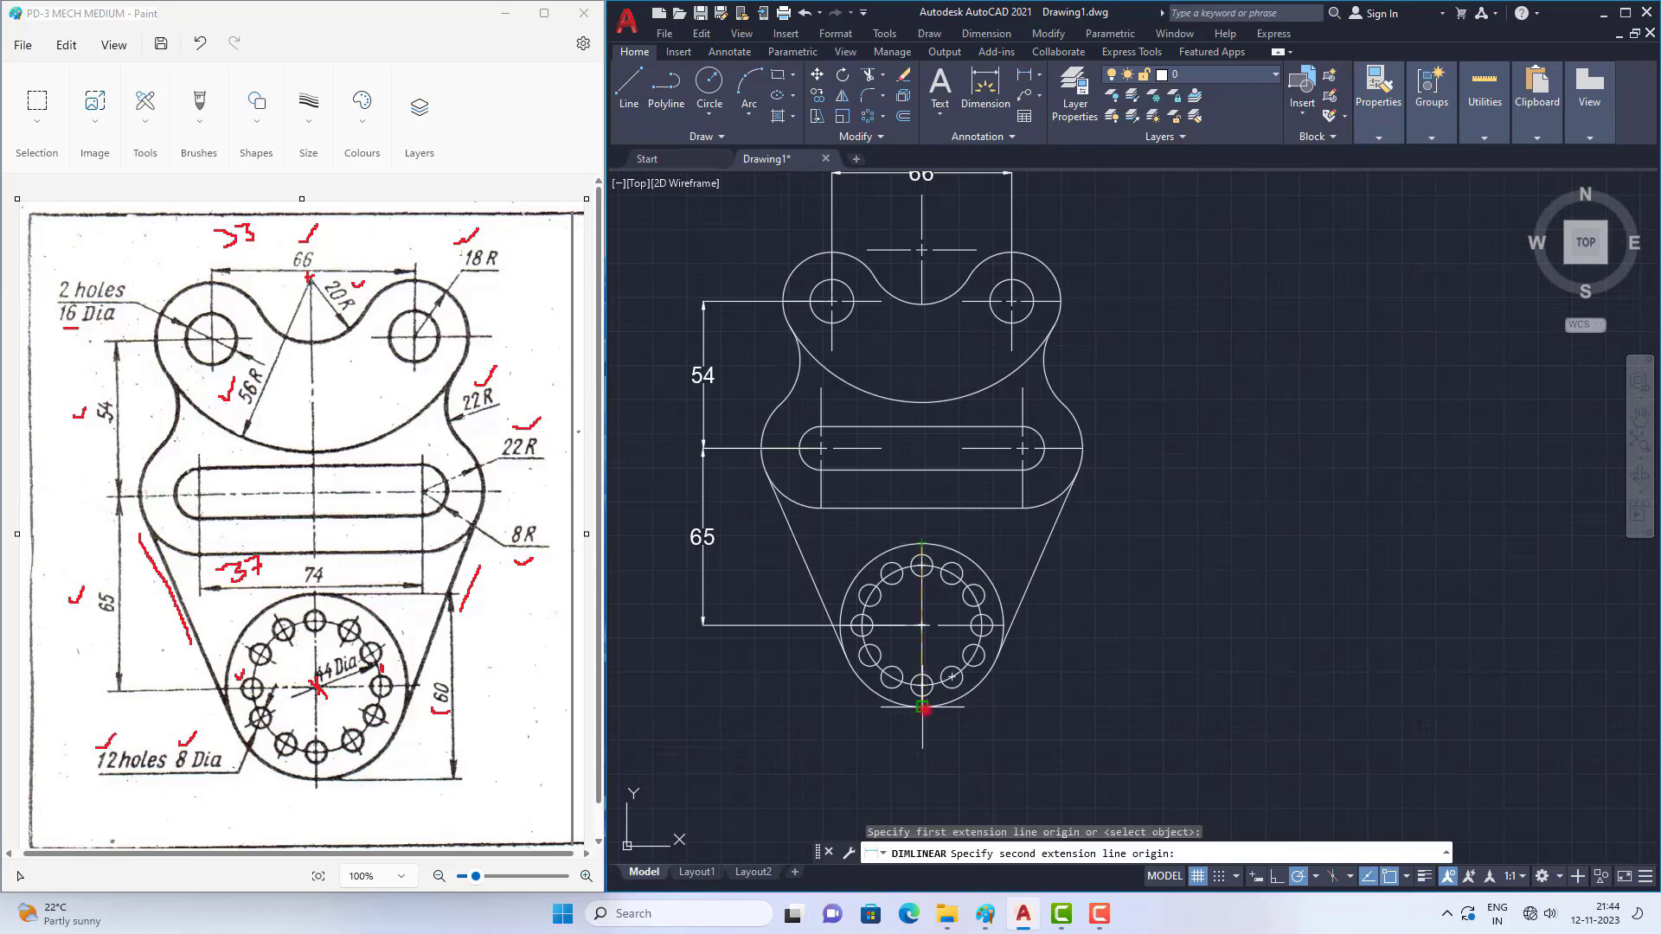
click(922, 707)
click(1069, 668)
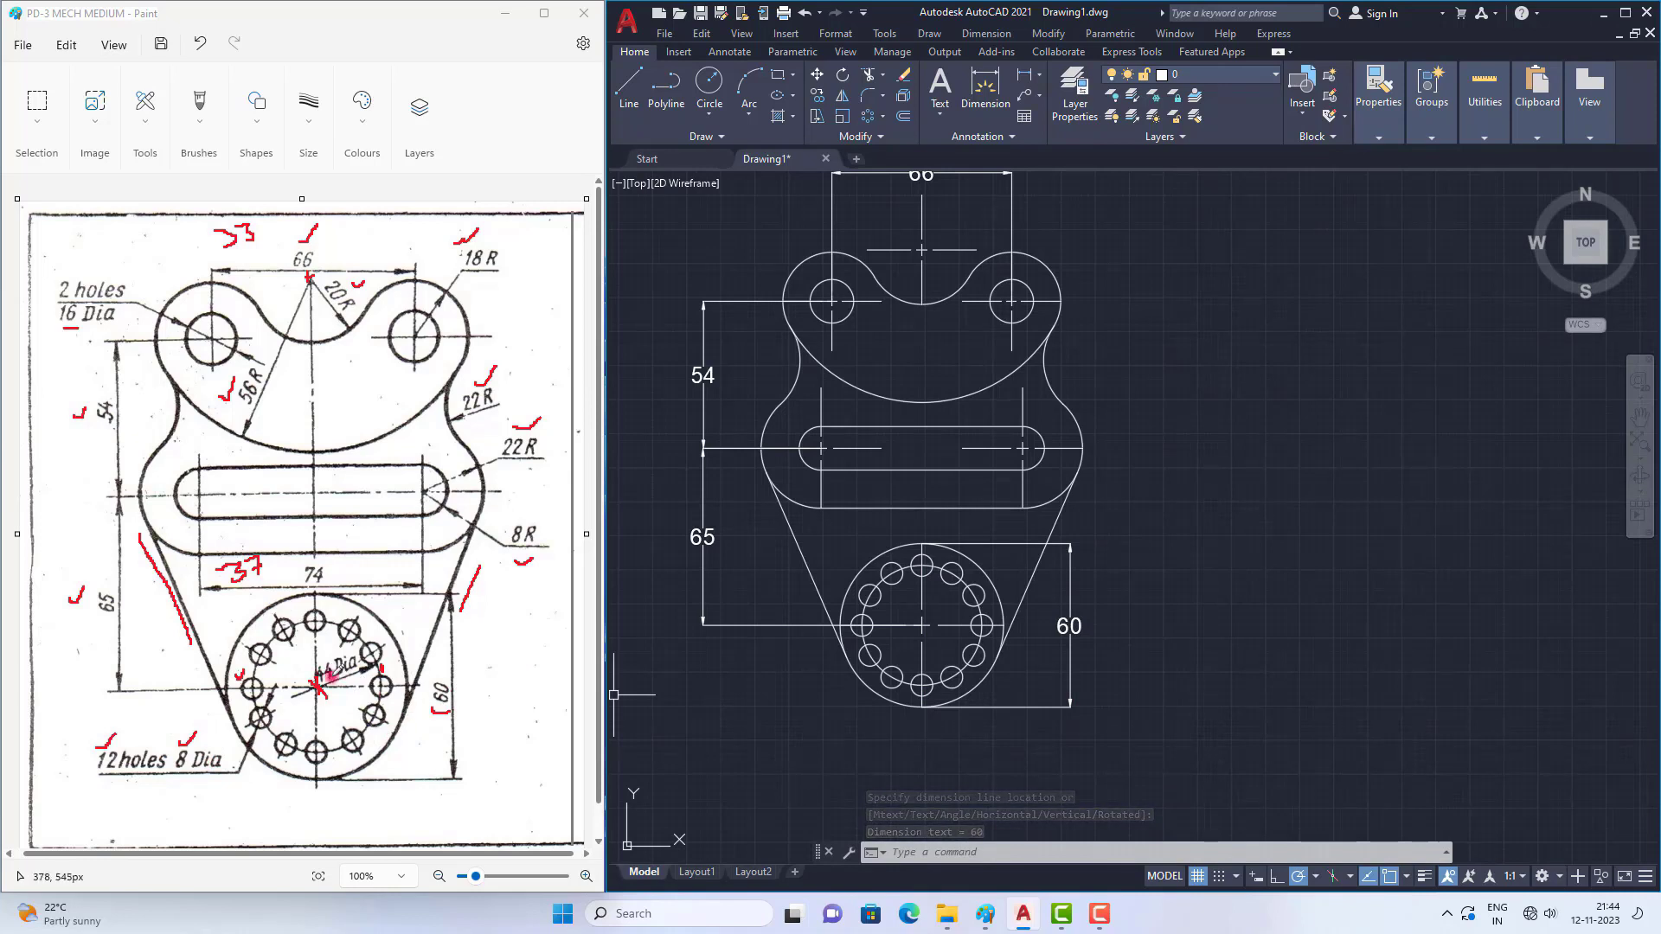
Step: Add a diameter dimension to the pitch circle of the twelve small holes, placing its text at the circle's upper right
click(1027, 80)
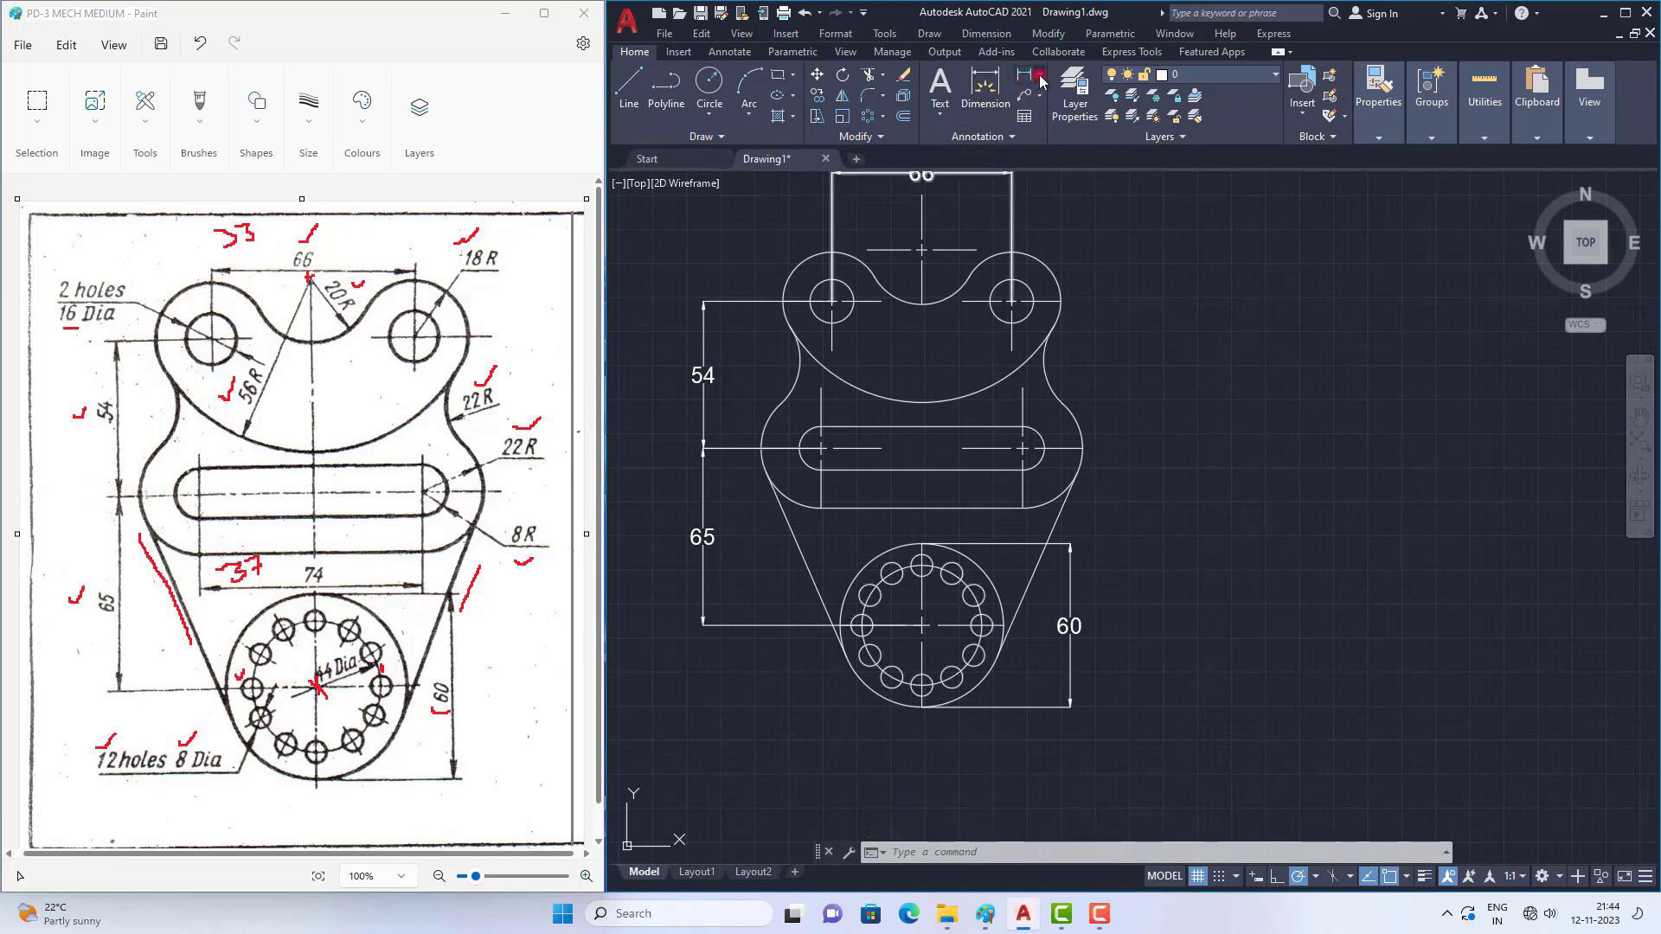
click(1065, 280)
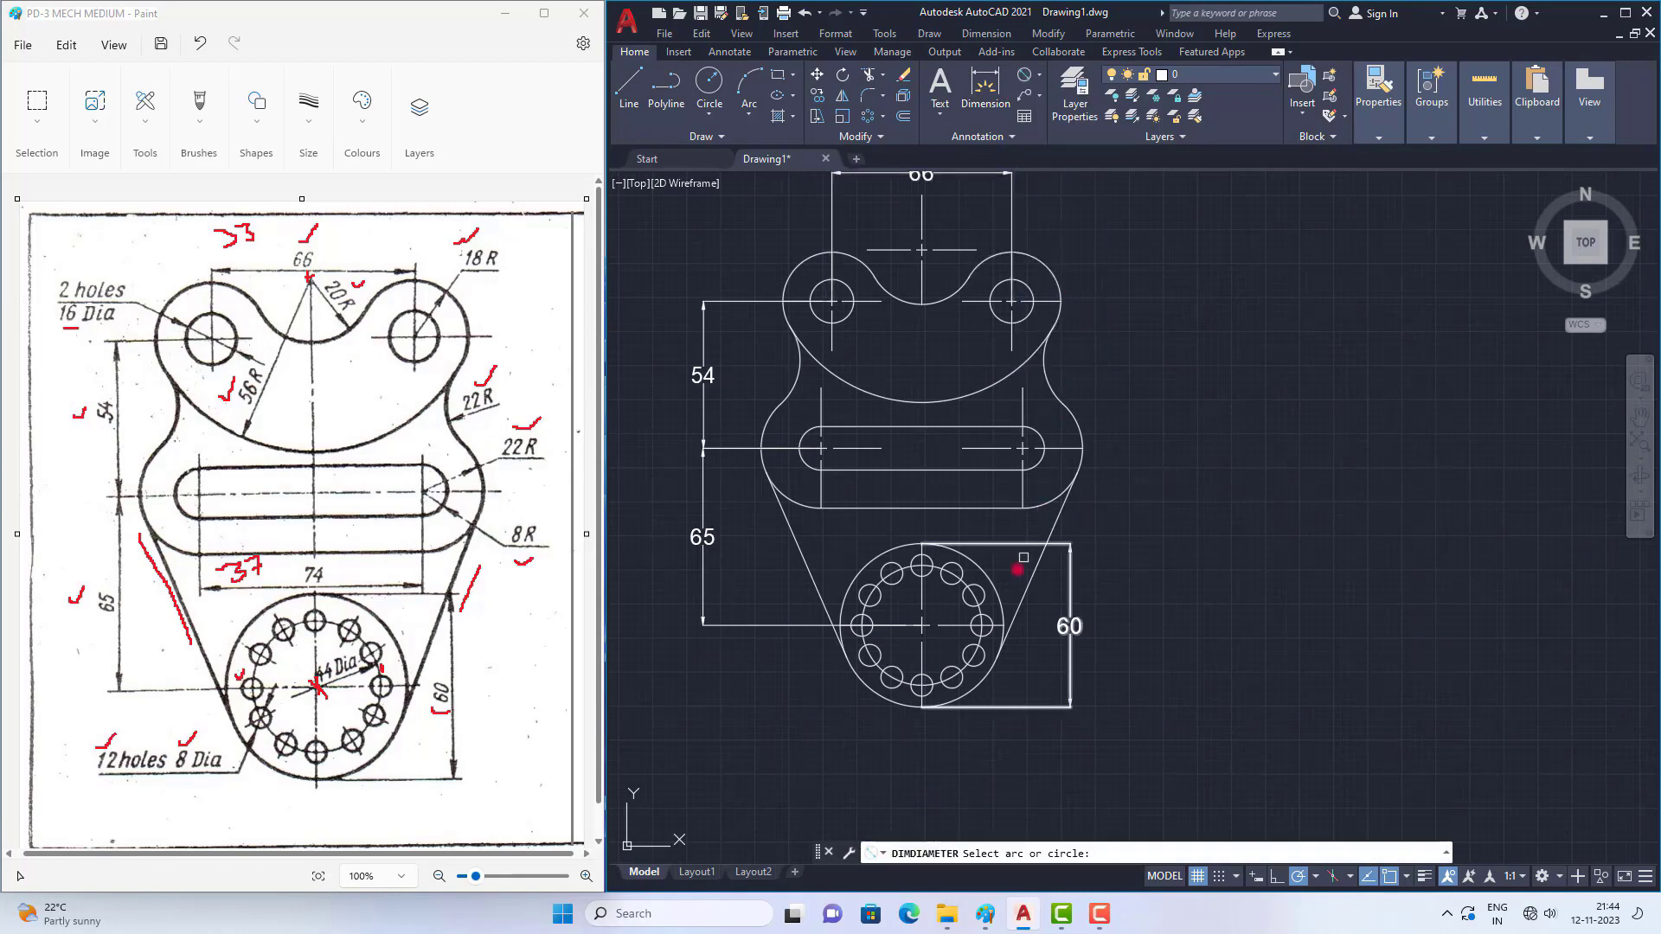
scroll(978, 605, up, 4)
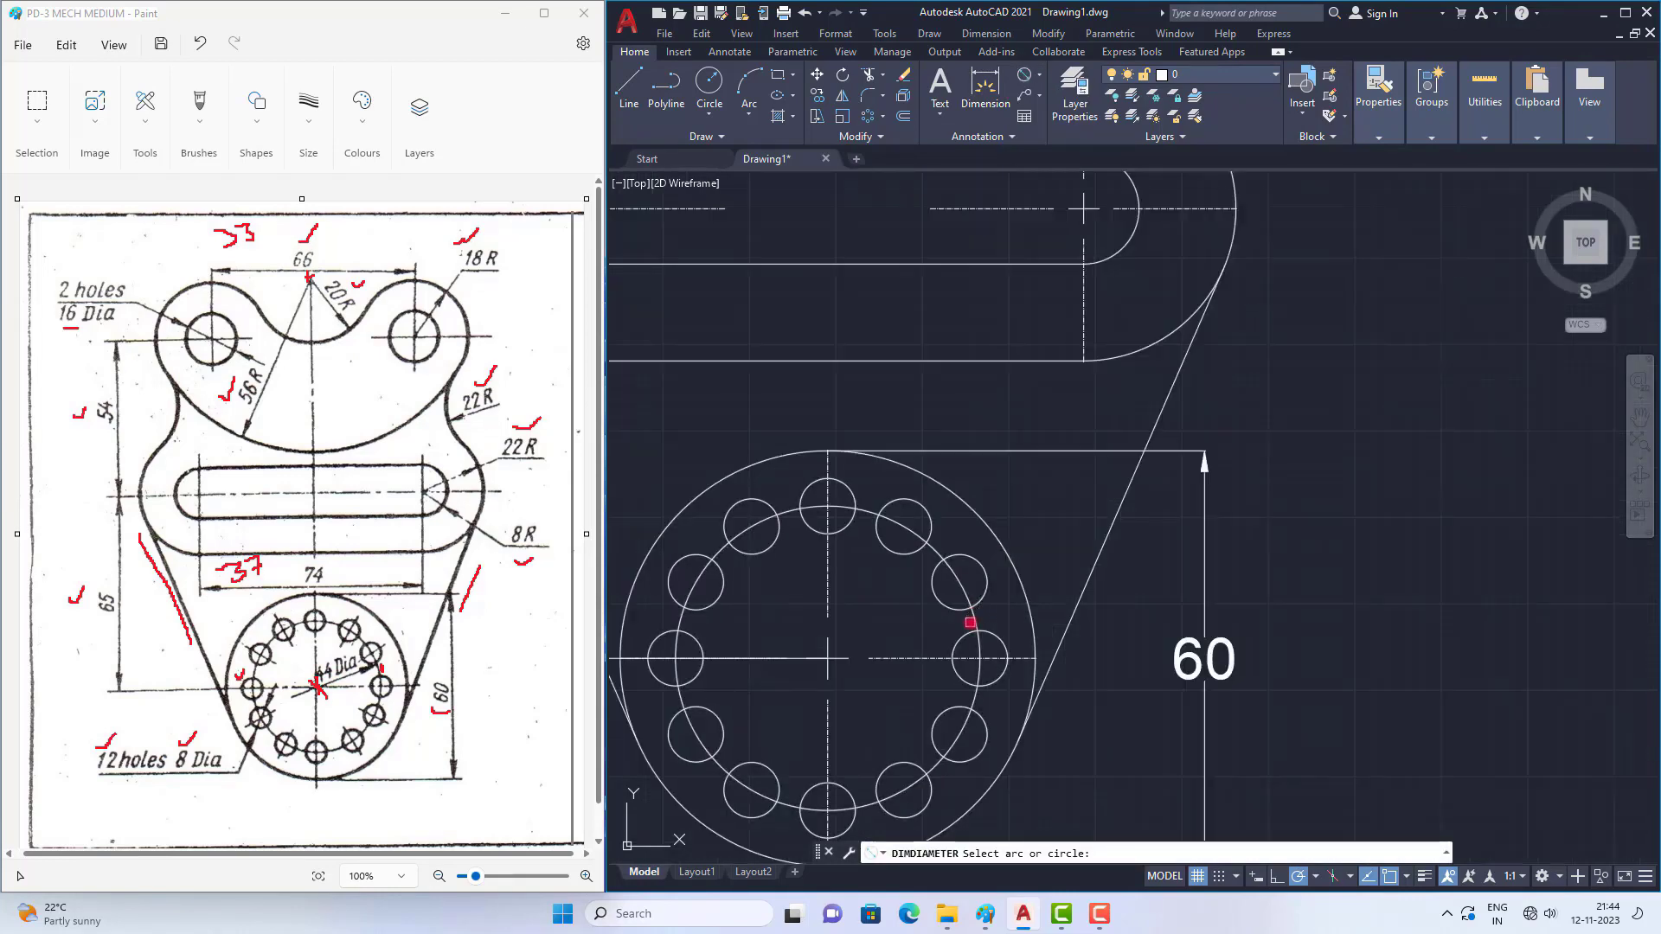
click(970, 622)
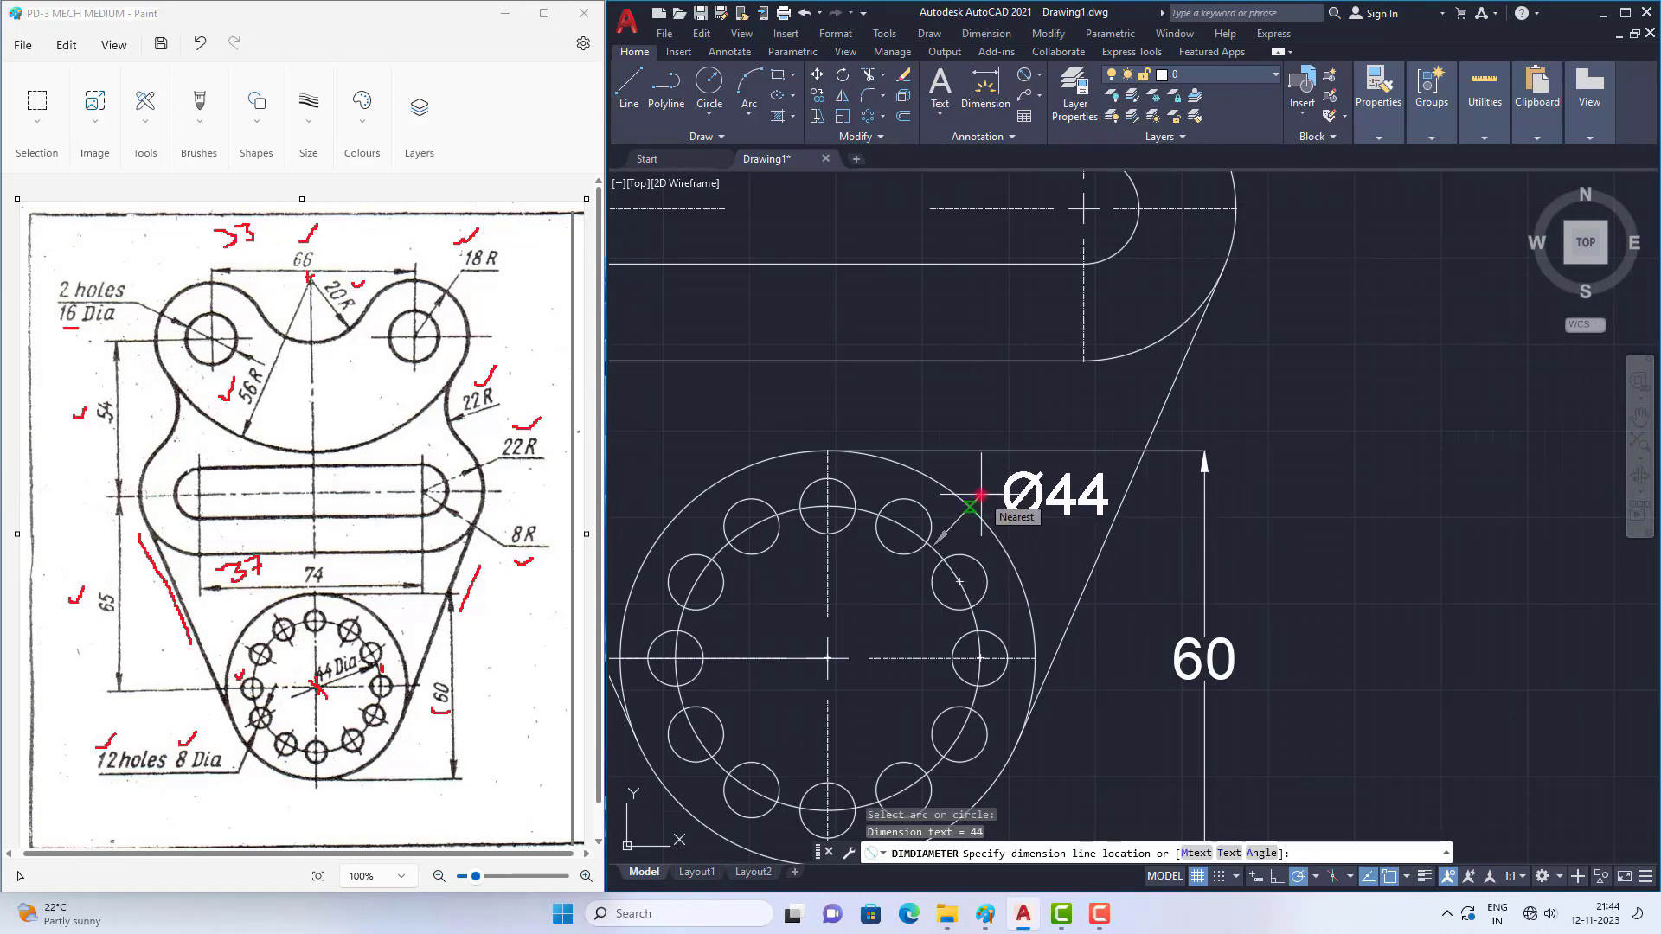
click(981, 495)
scroll(1171, 519, down, 4)
scroll(1112, 429, up, 3)
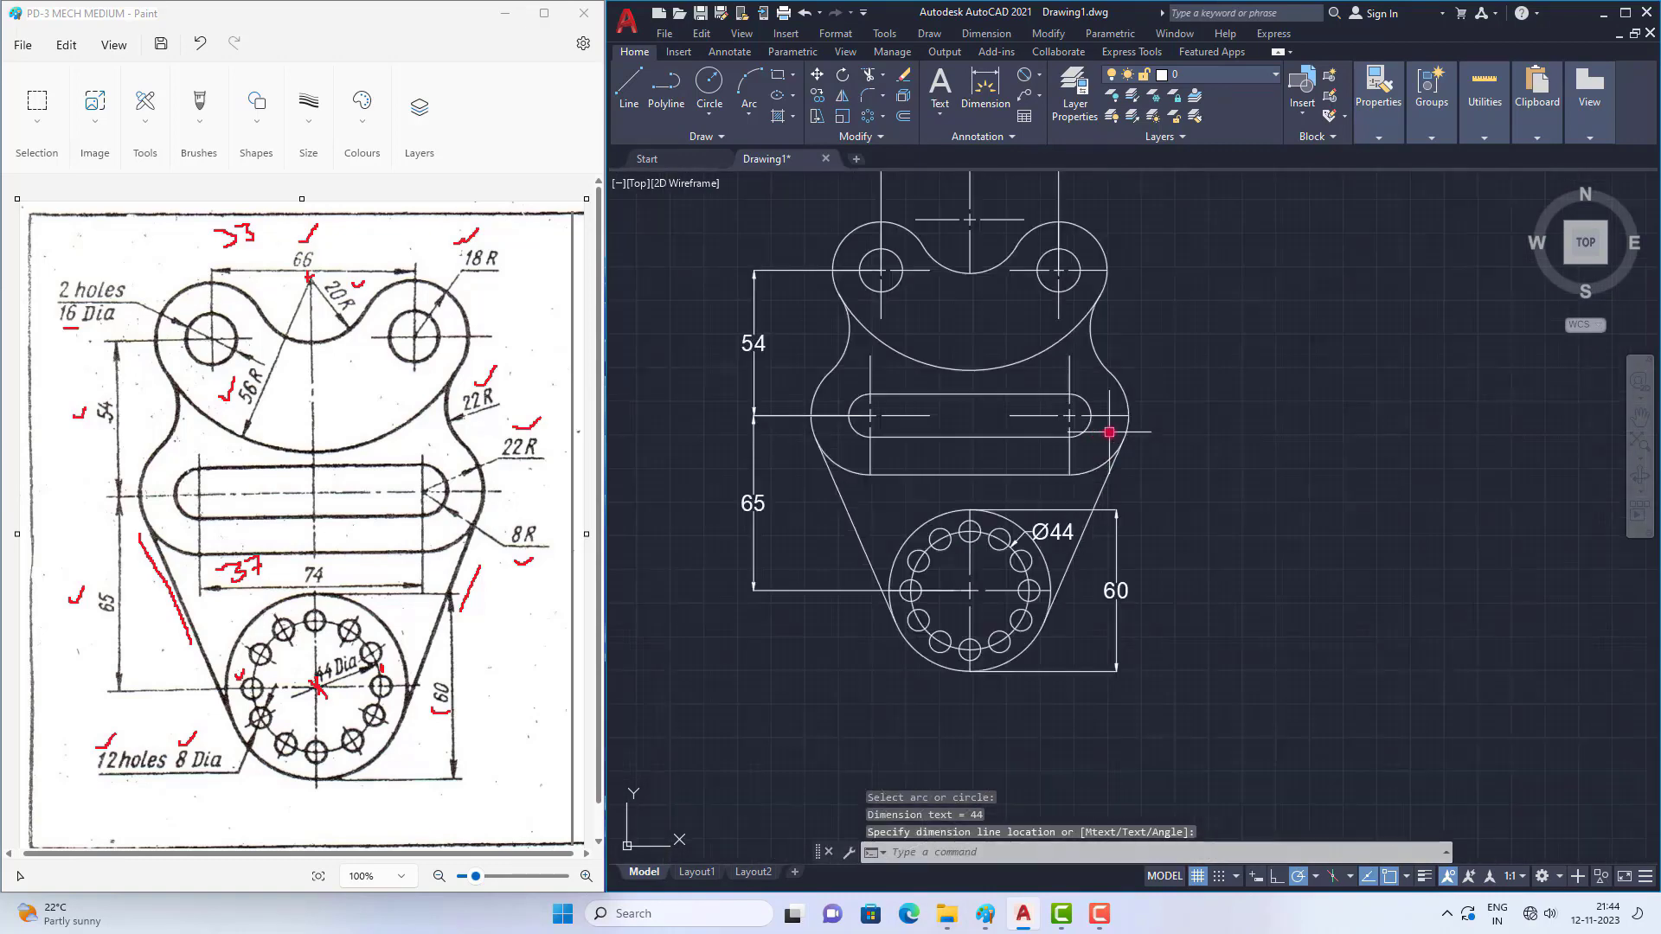
Step: Add a radius dimension to the concave arc on the bracket's right side, below the upper right lobe
scroll(1067, 531, down, 2)
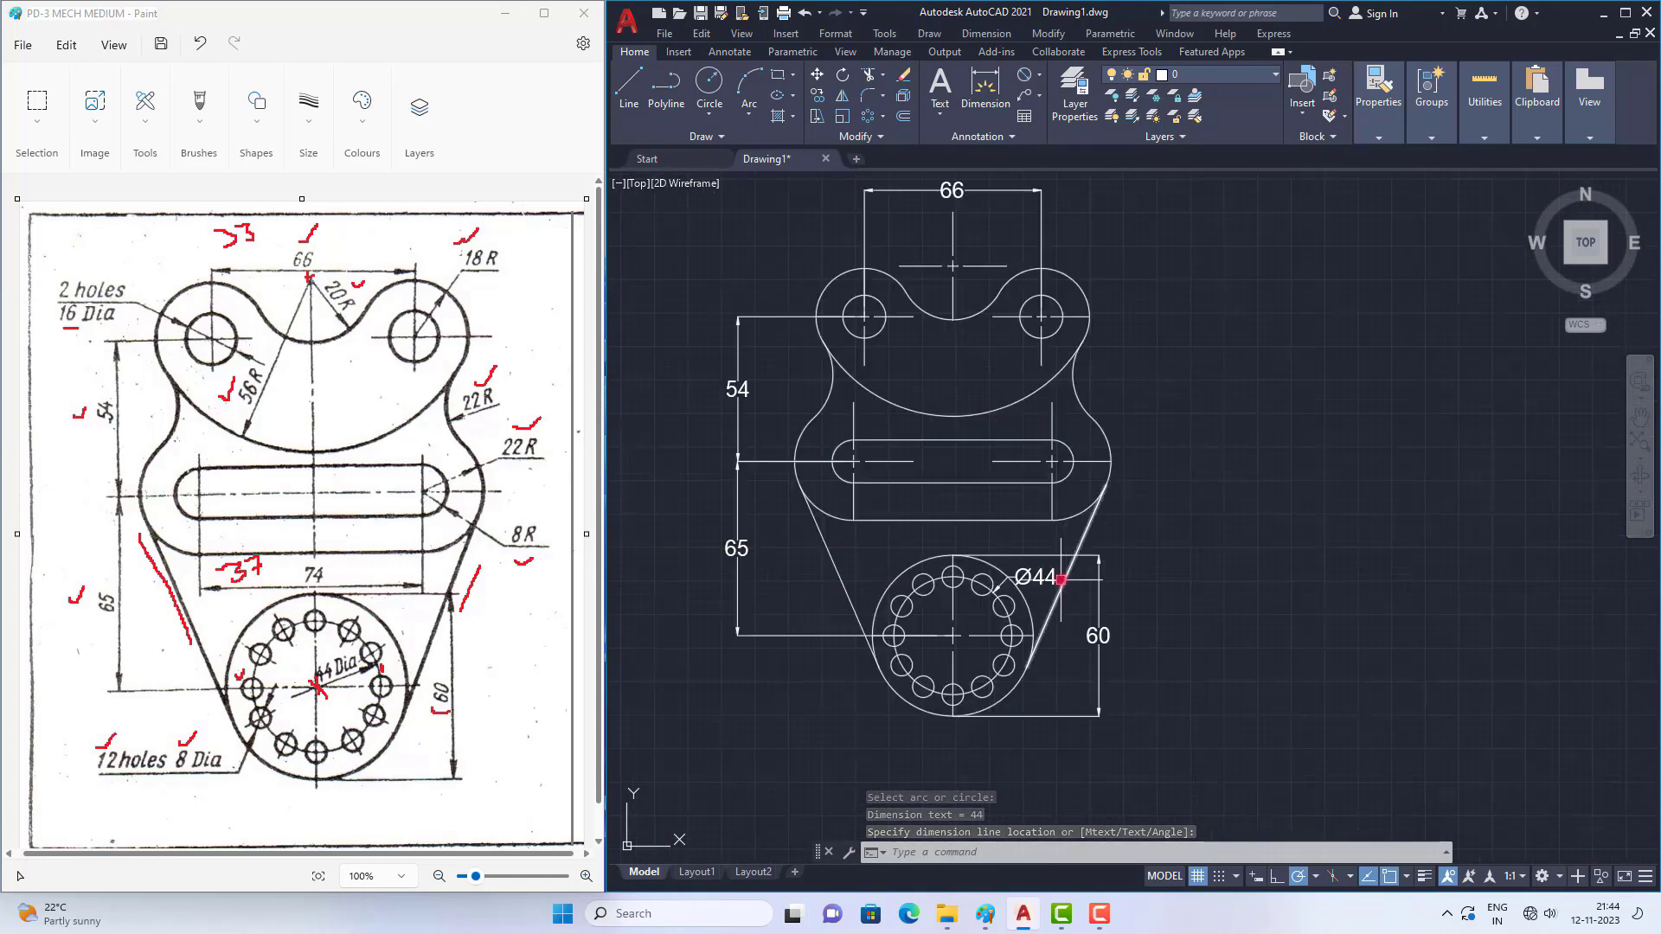
scroll(1053, 581, down, 1)
scroll(1002, 543, up, 2)
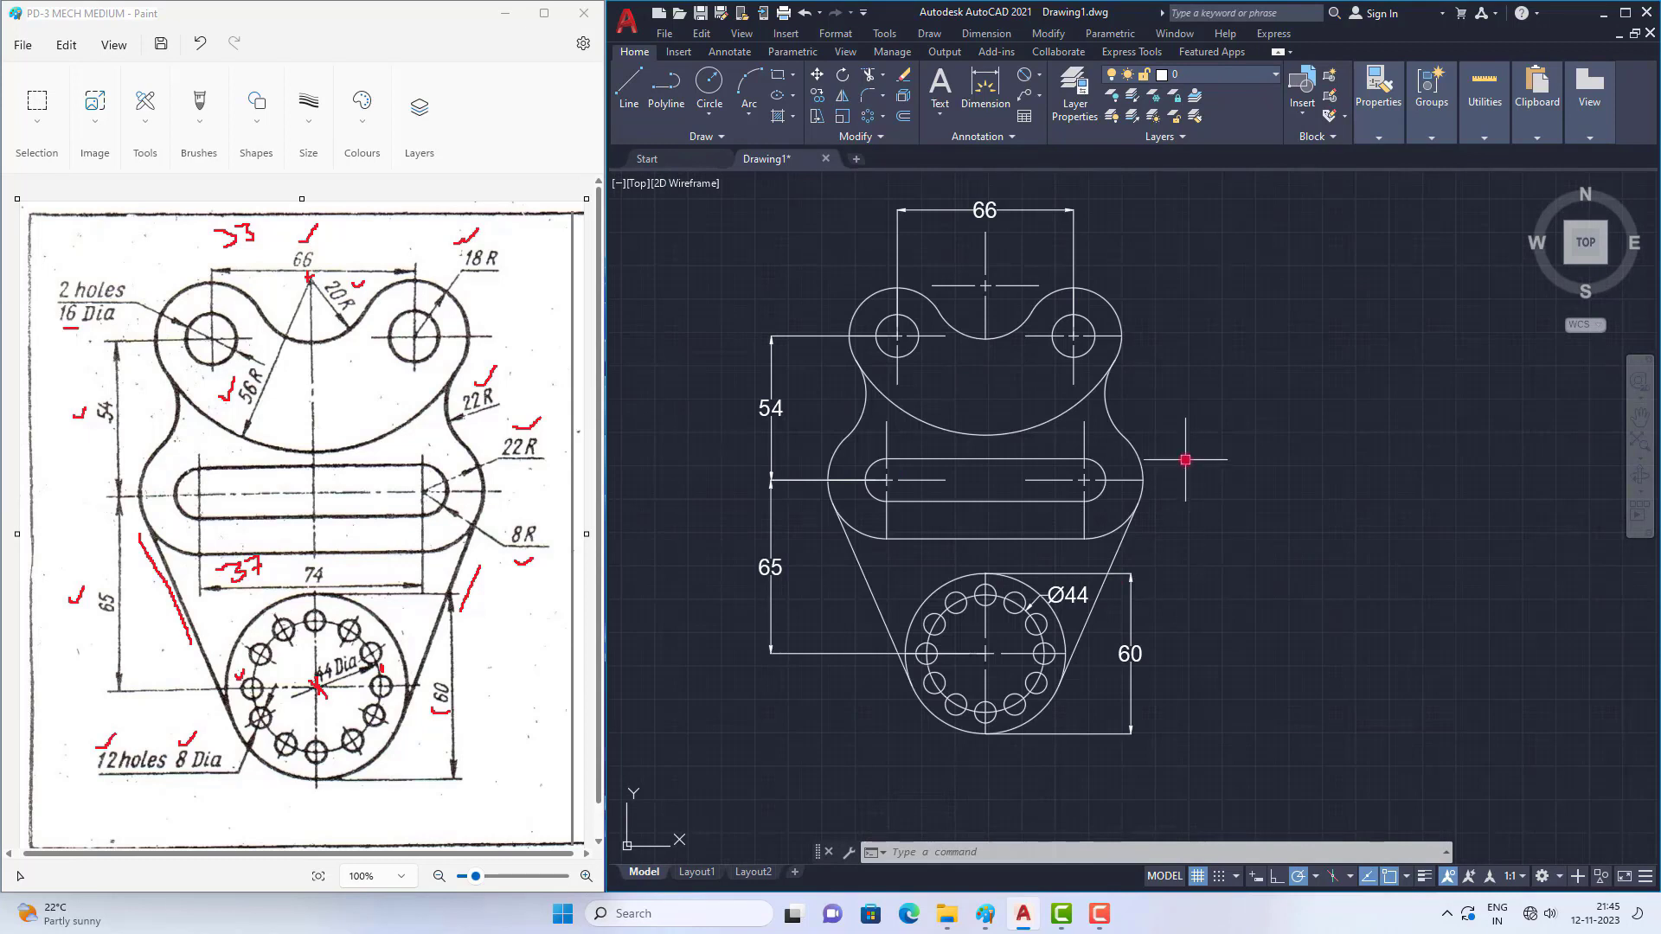
click(1038, 76)
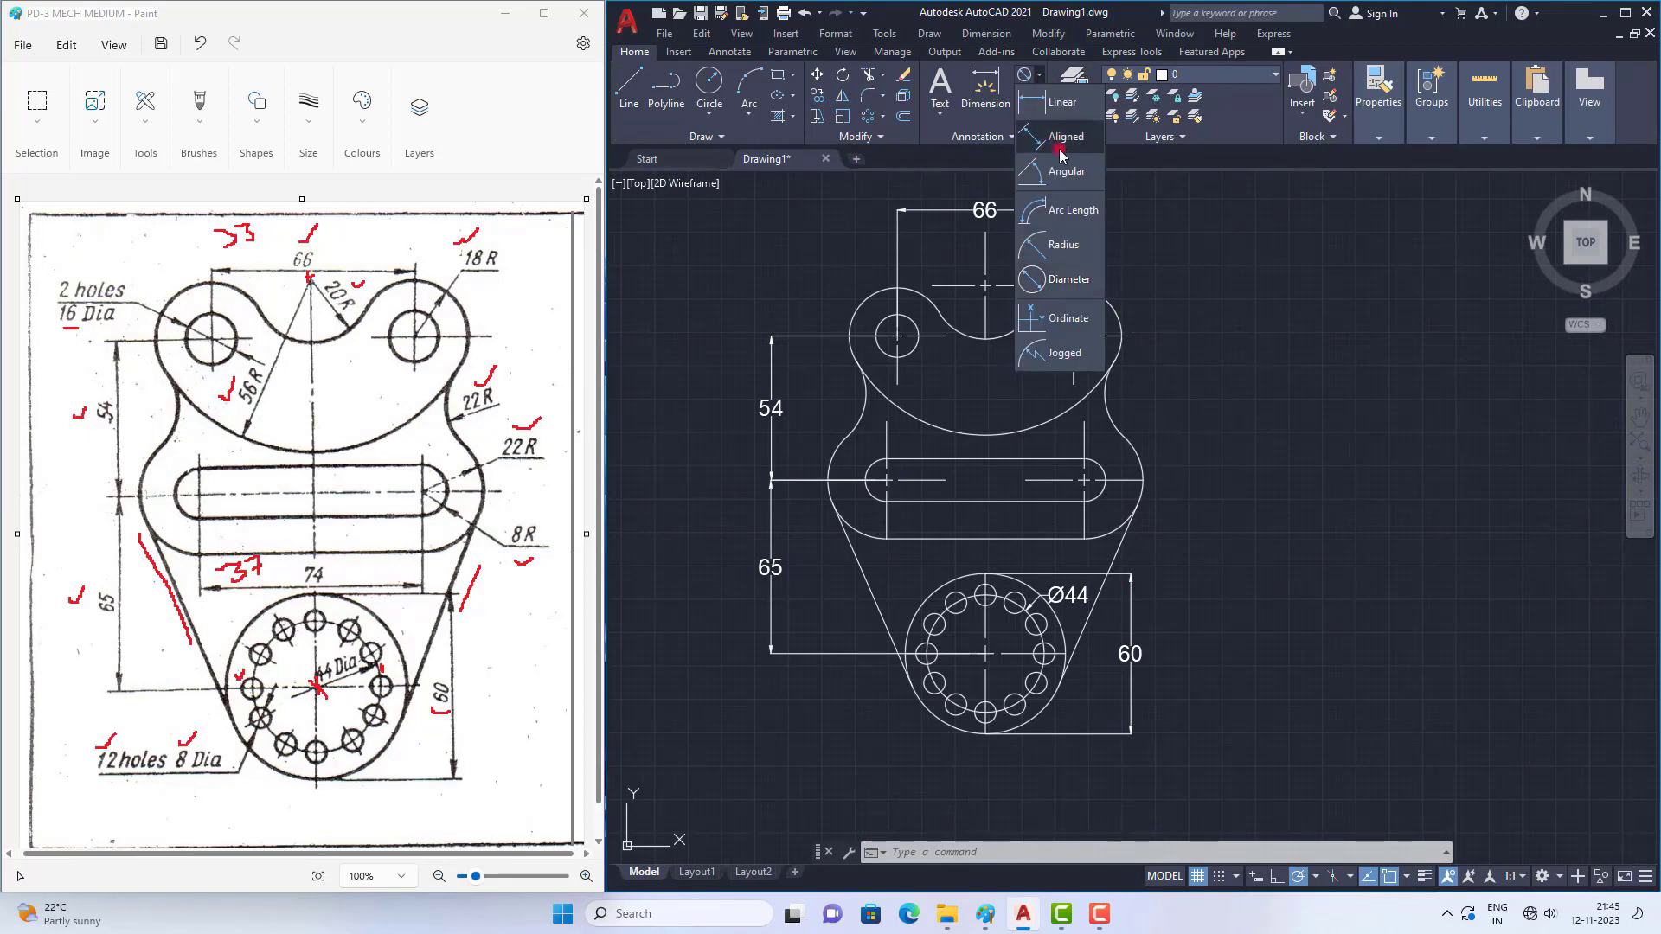
click(1064, 246)
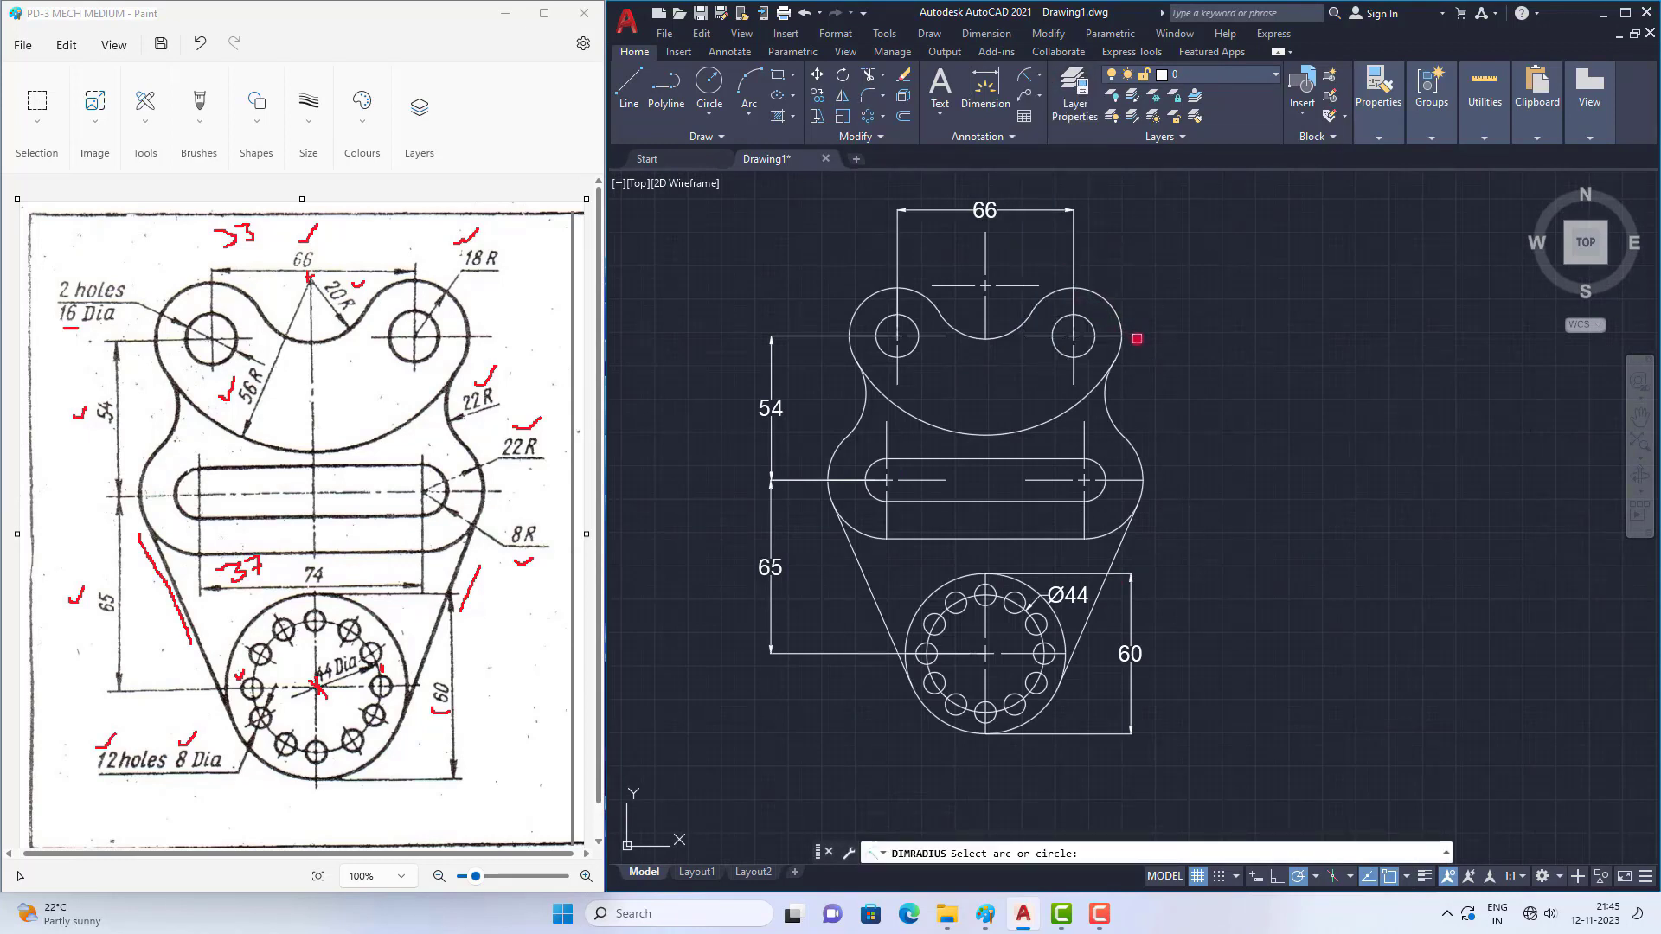
click(1117, 401)
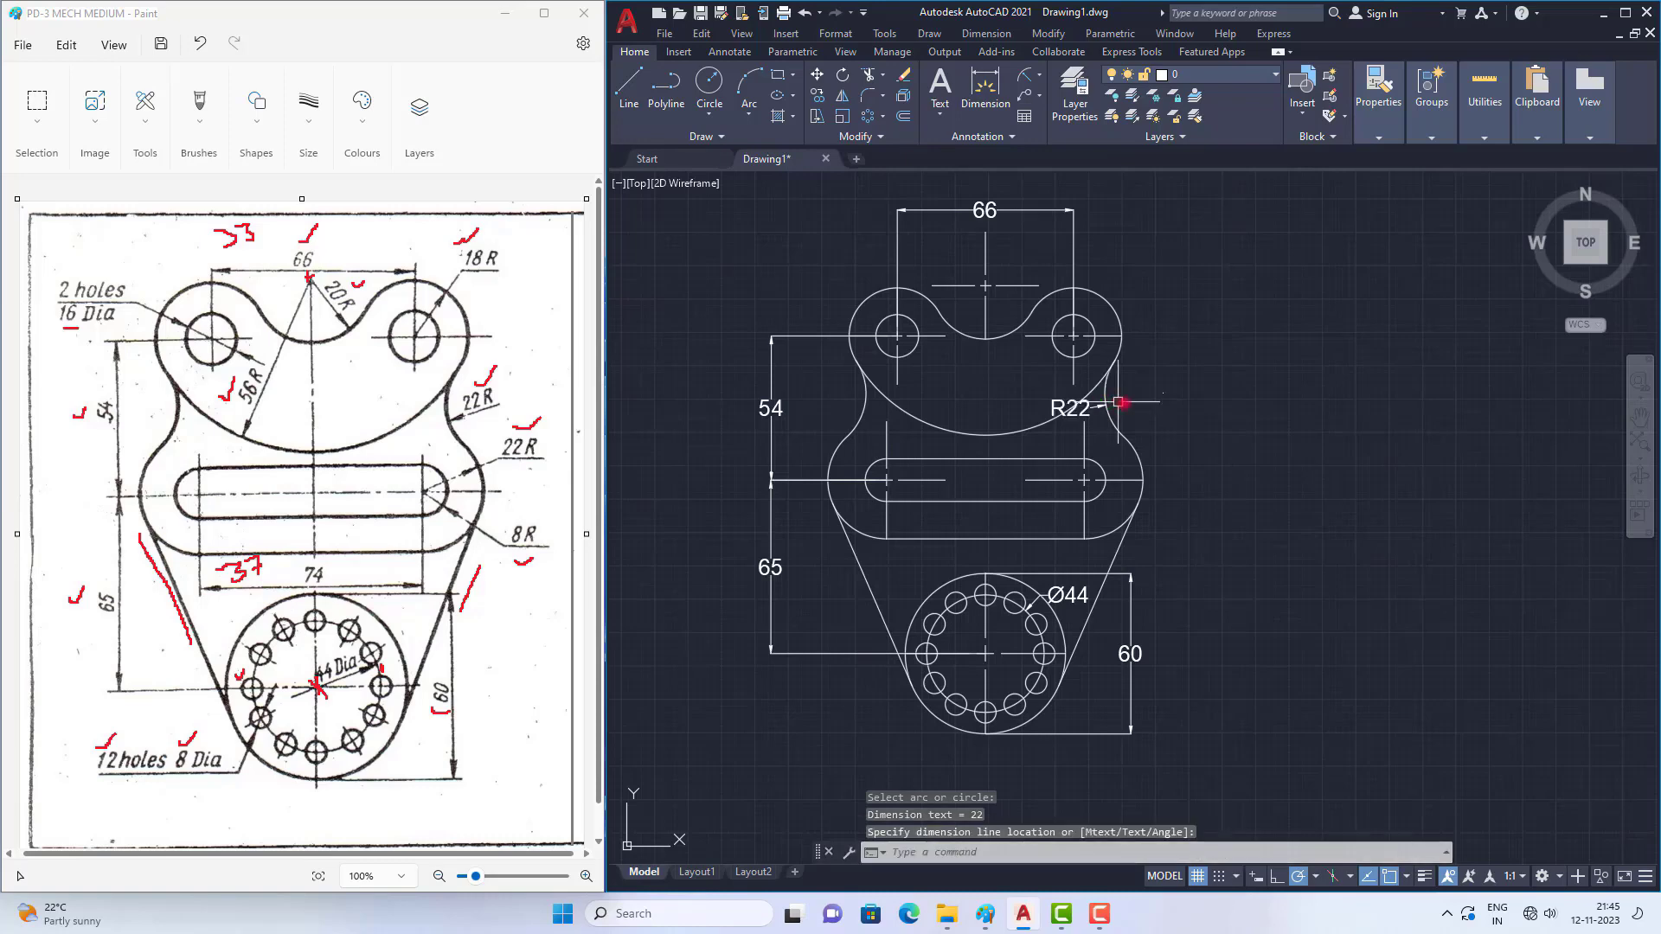
Step: Move the text of the right concave arc's radius dimension outside the bracket, to the right of the arc
scroll(1123, 410, up, 6)
click(992, 414)
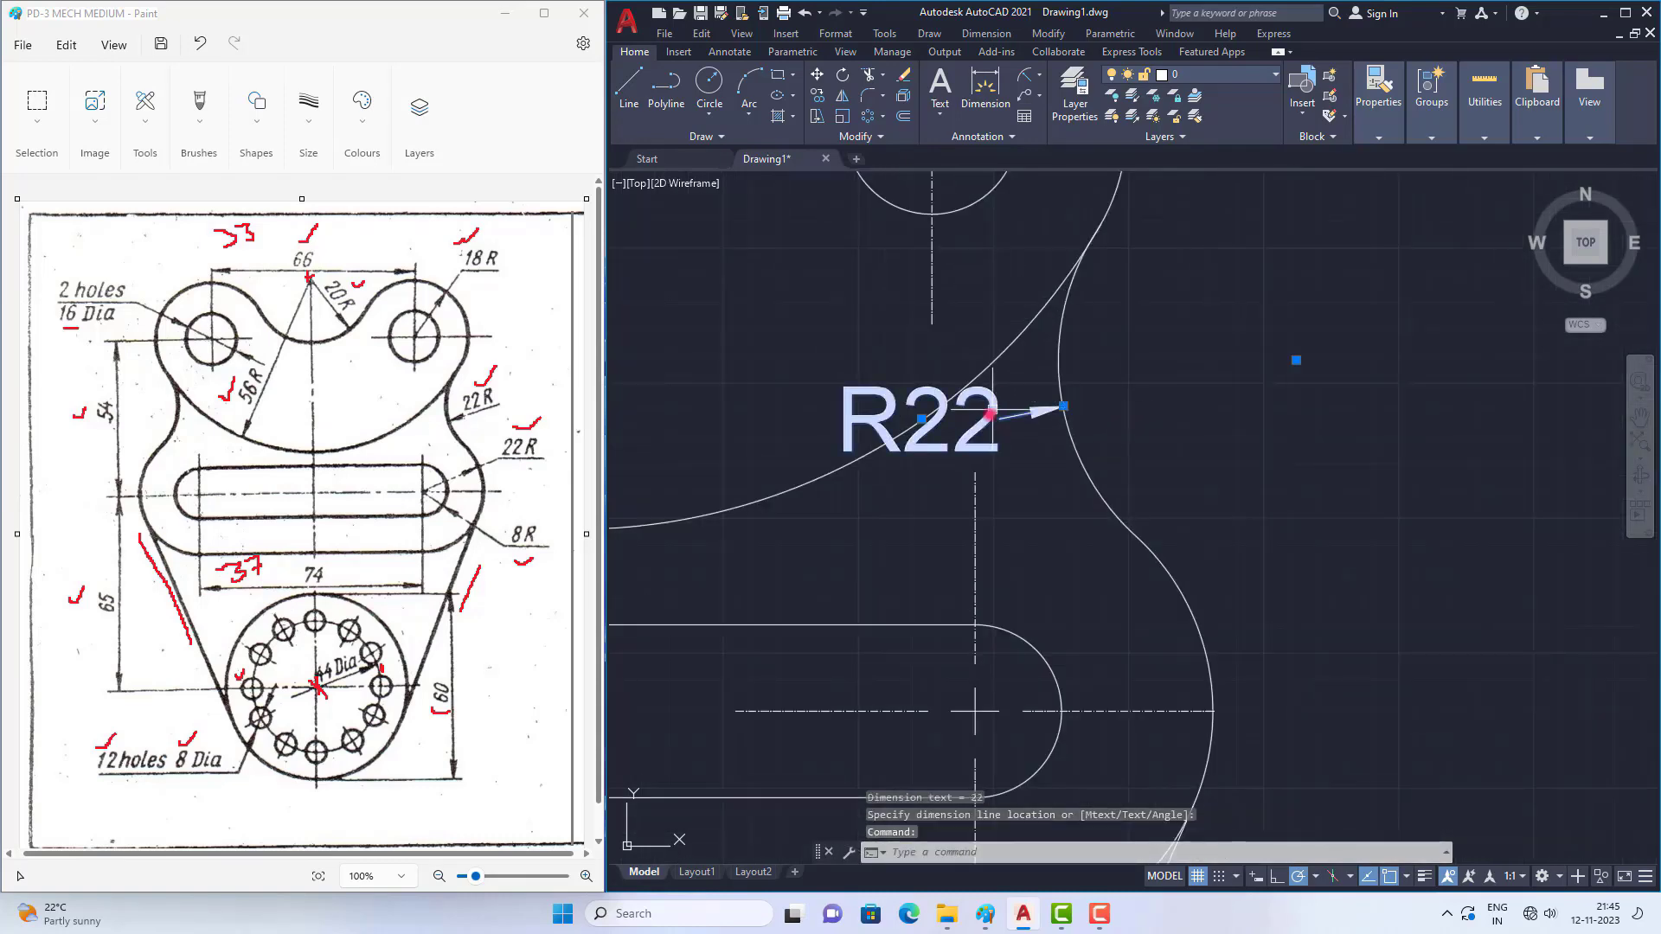
click(922, 419)
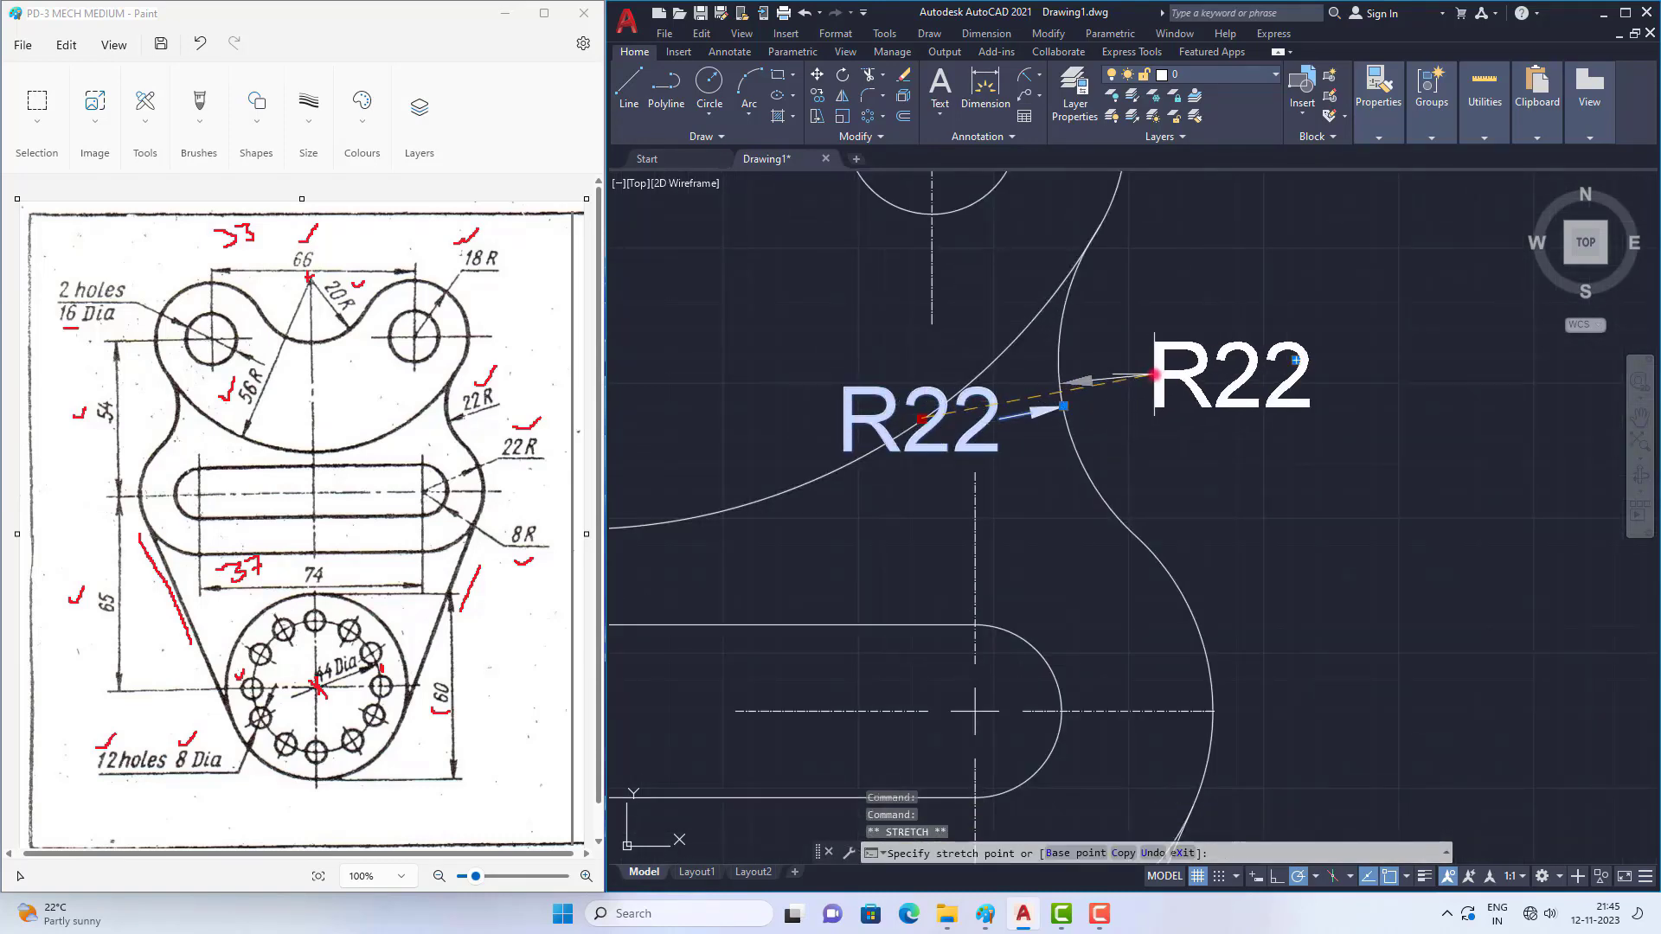
click(1155, 375)
scroll(1077, 458, down, 4)
key(Escape)
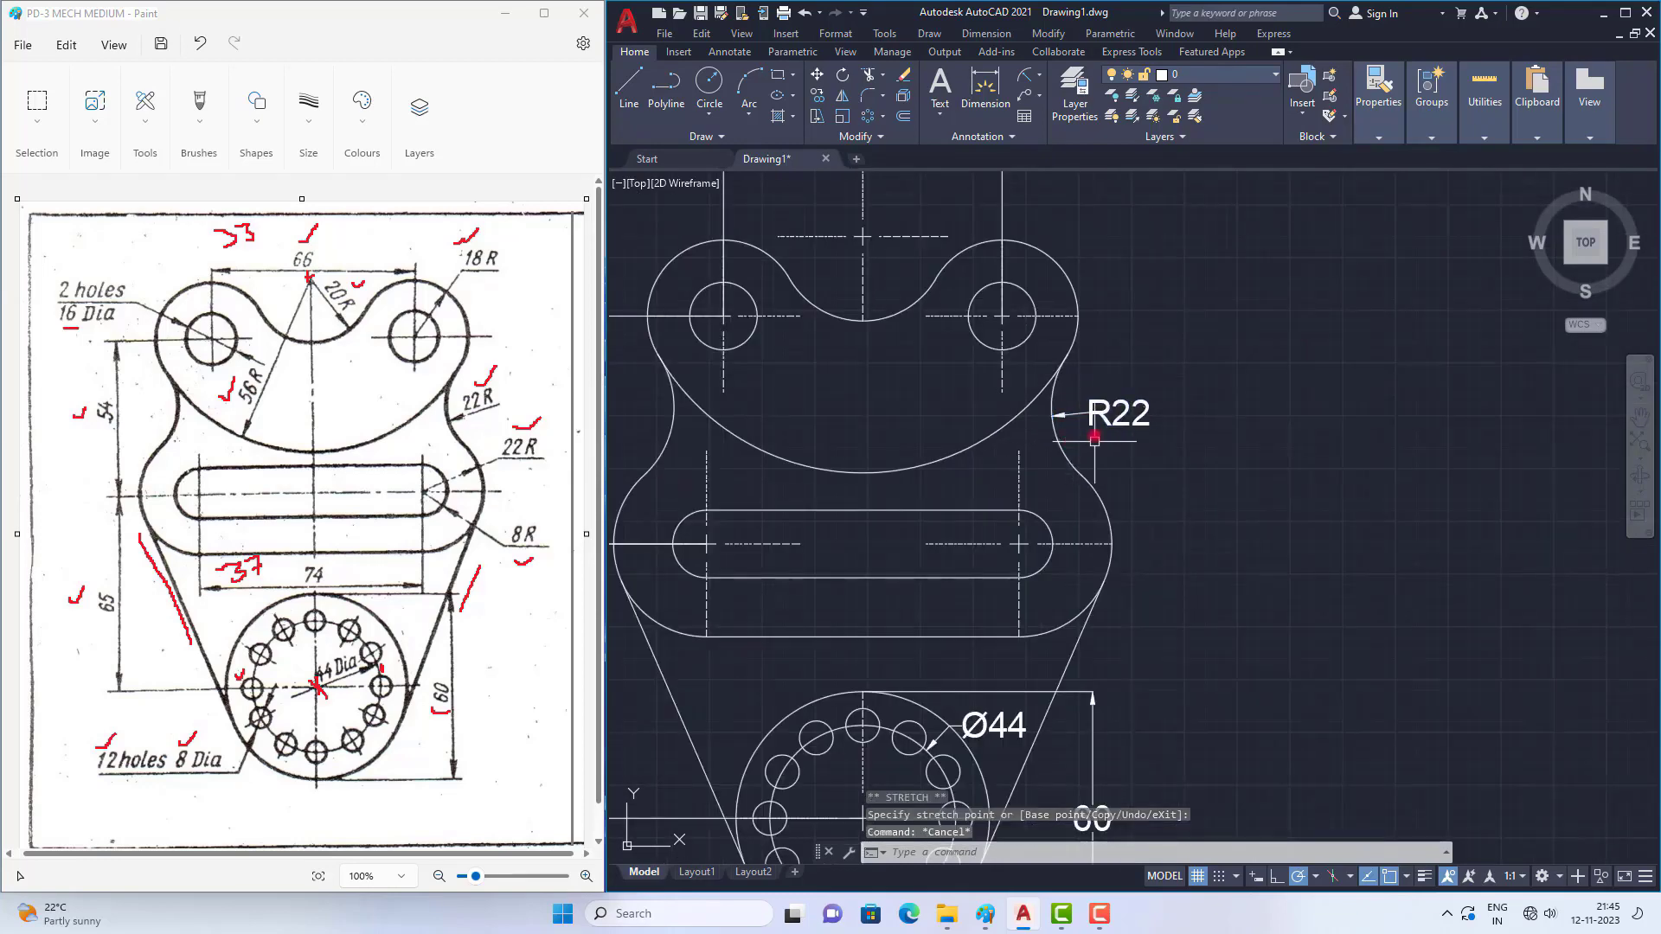
Step: Add a radius dimension to the bracket's outer arc around the slot's right end, placing its text outside to the upper right
key(Return)
click(1105, 509)
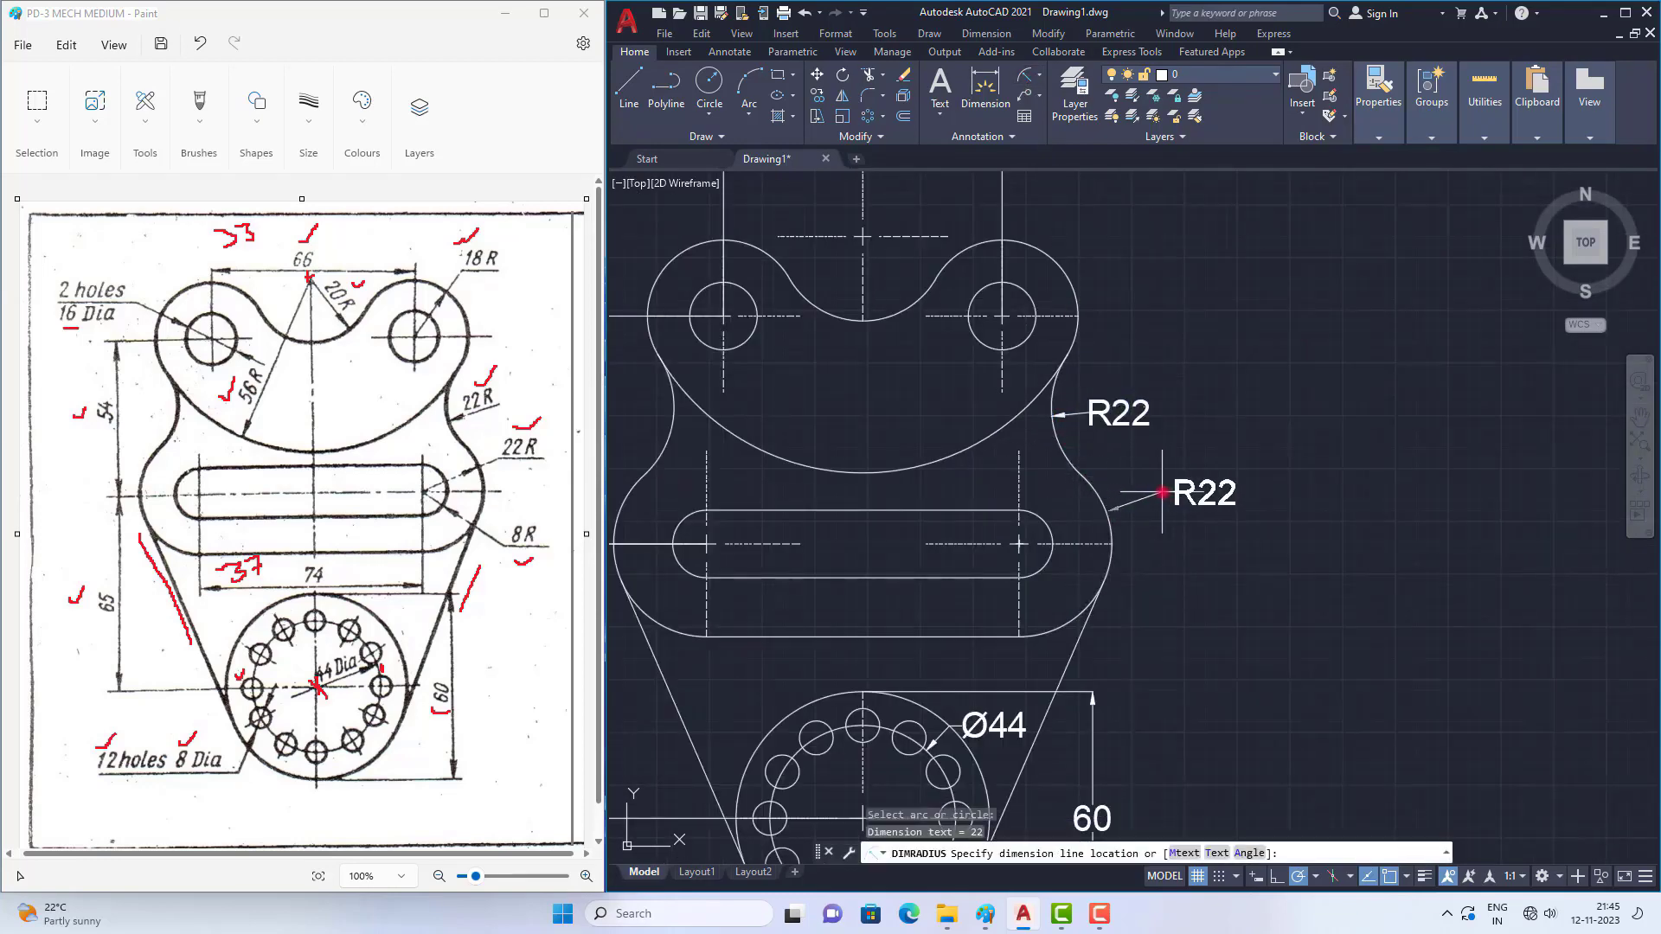
click(1162, 492)
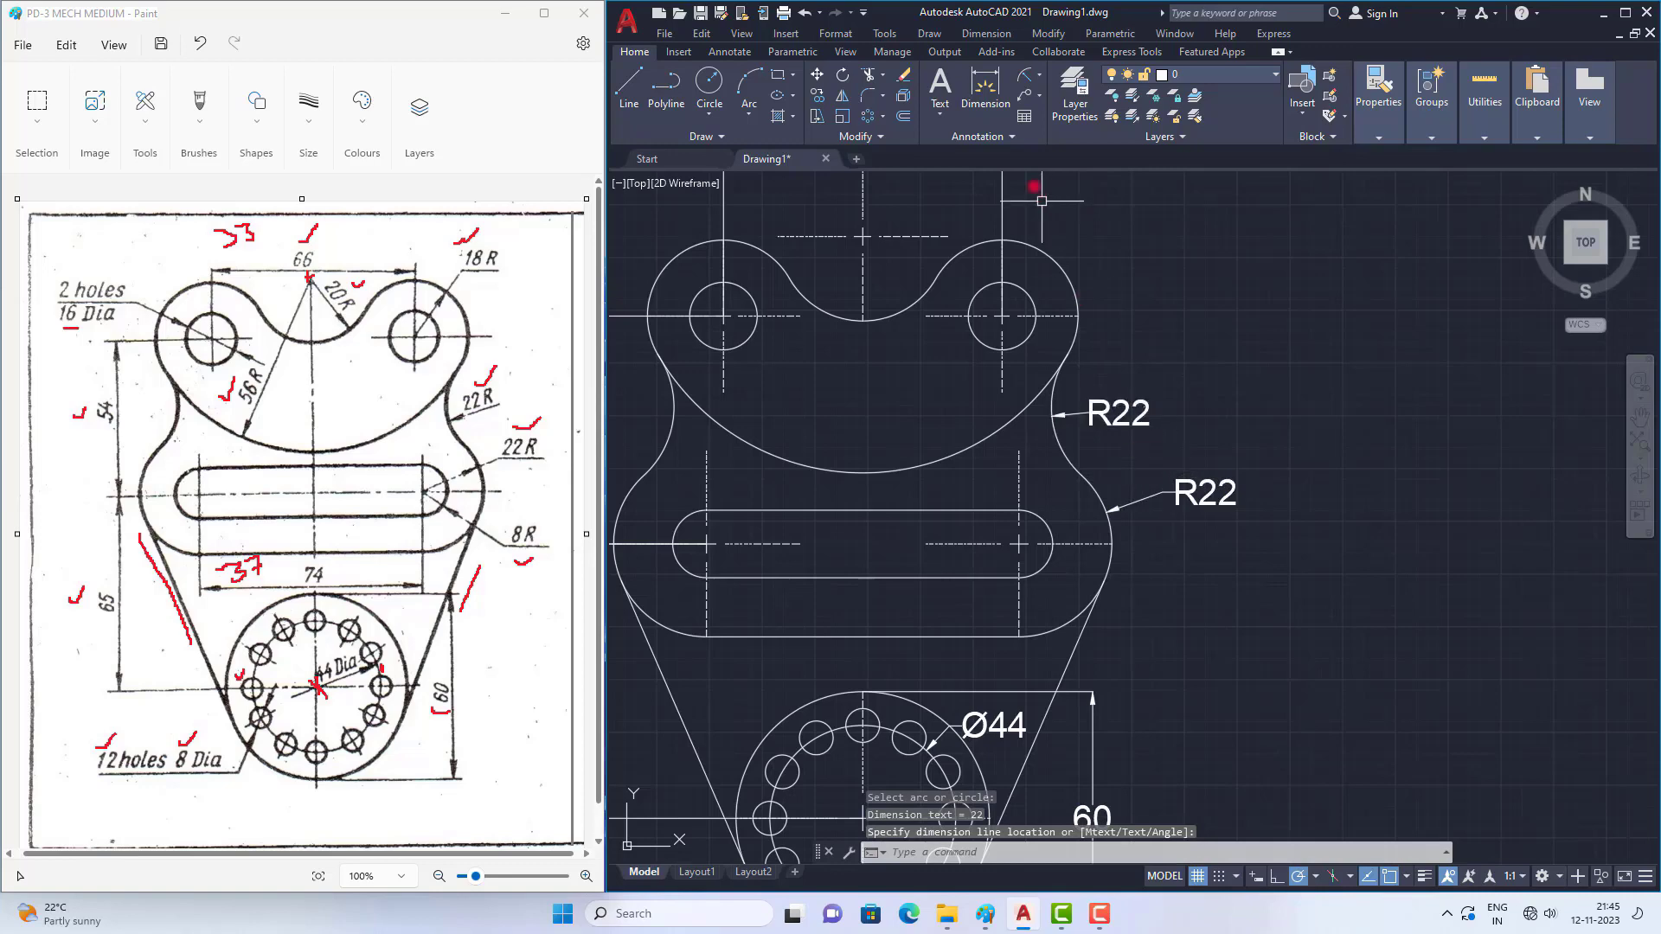
Step: Add a radius dimension to the slot's right end arc, placing its text outside the bracket to the lower right
key(Return)
click(1043, 567)
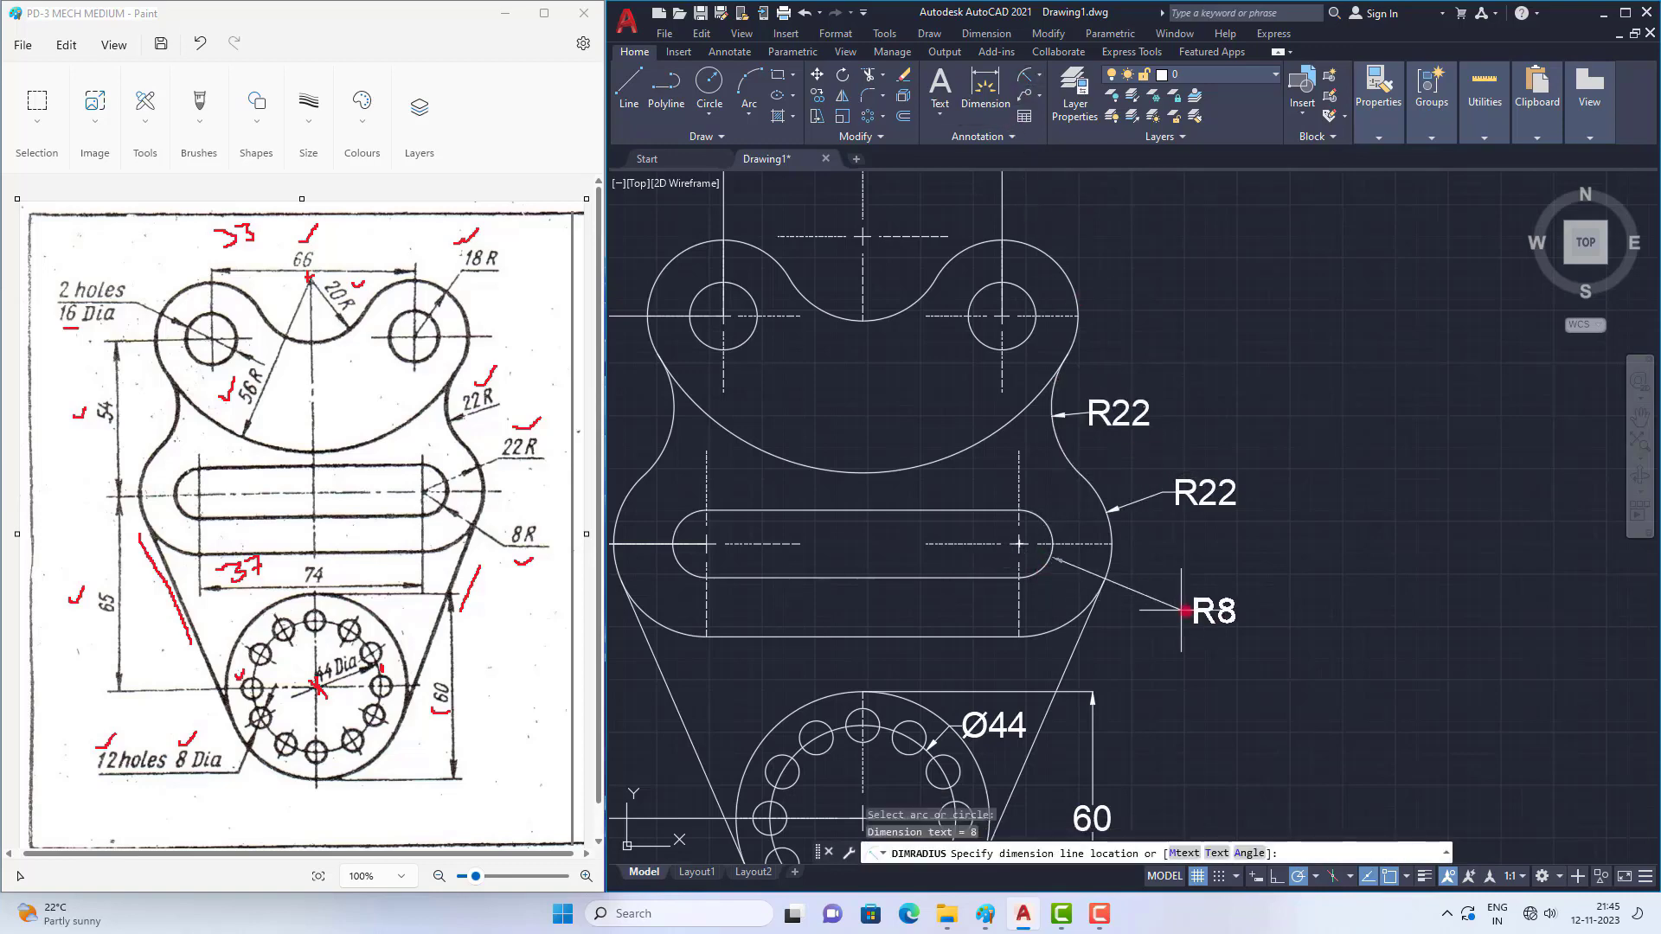
scroll(1210, 563, down, 4)
scroll(1215, 551, up, 2)
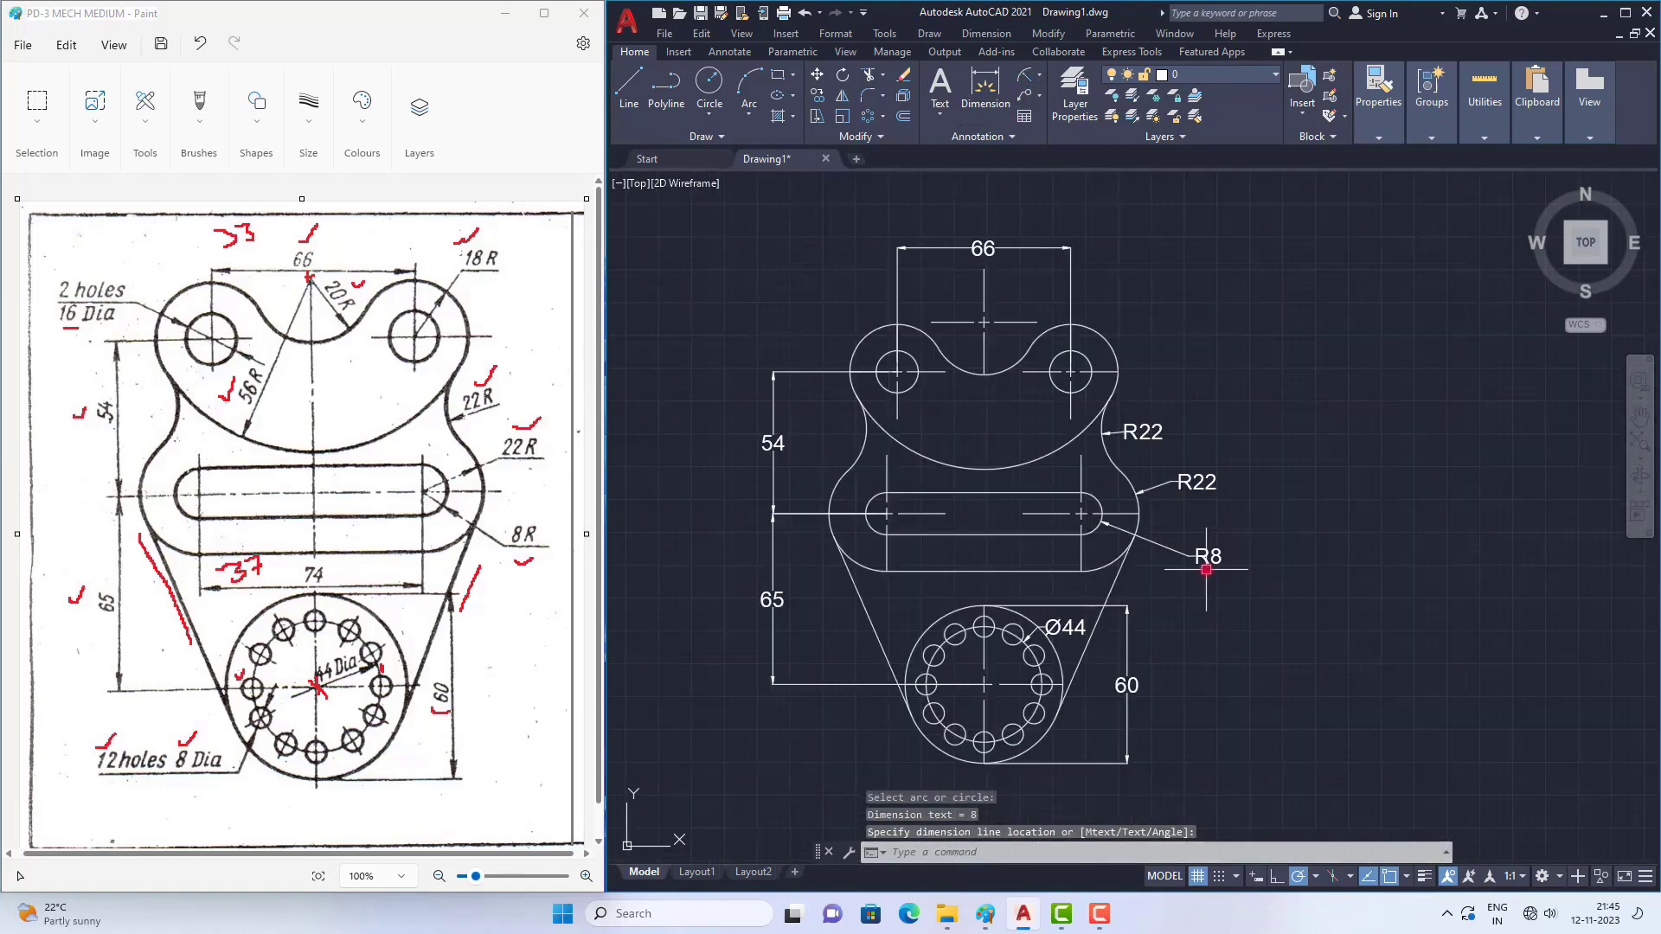
Step: Add a radius dimension to the large arc above the slot, placing its text inside the curve between the two holes
key(Return)
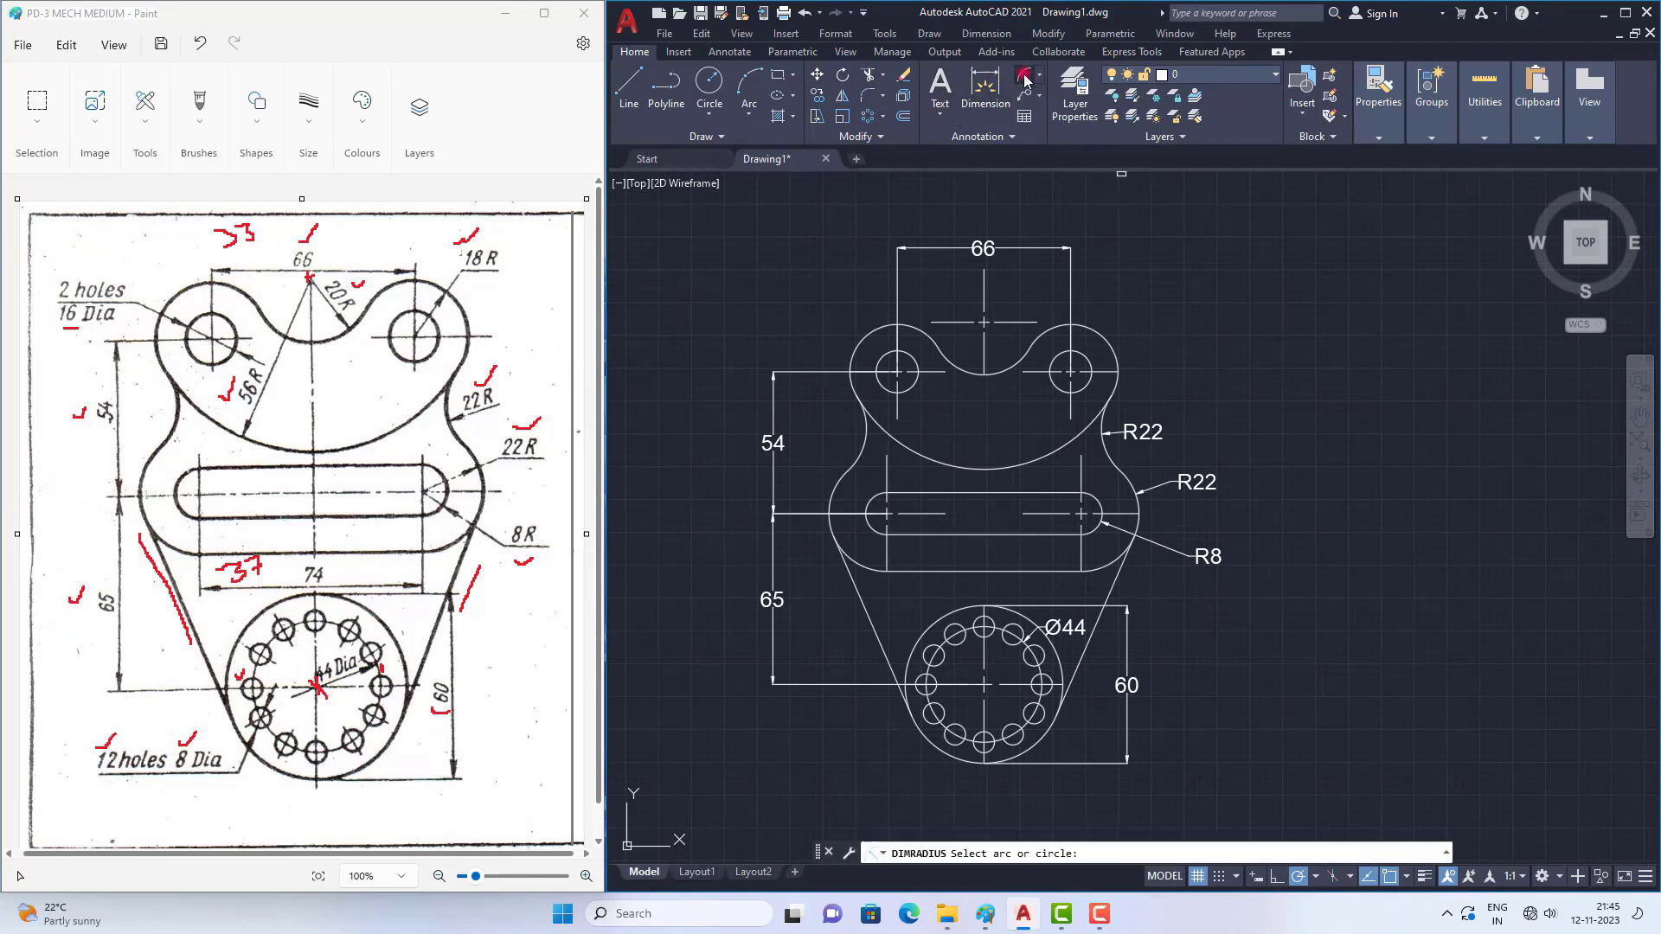
click(926, 454)
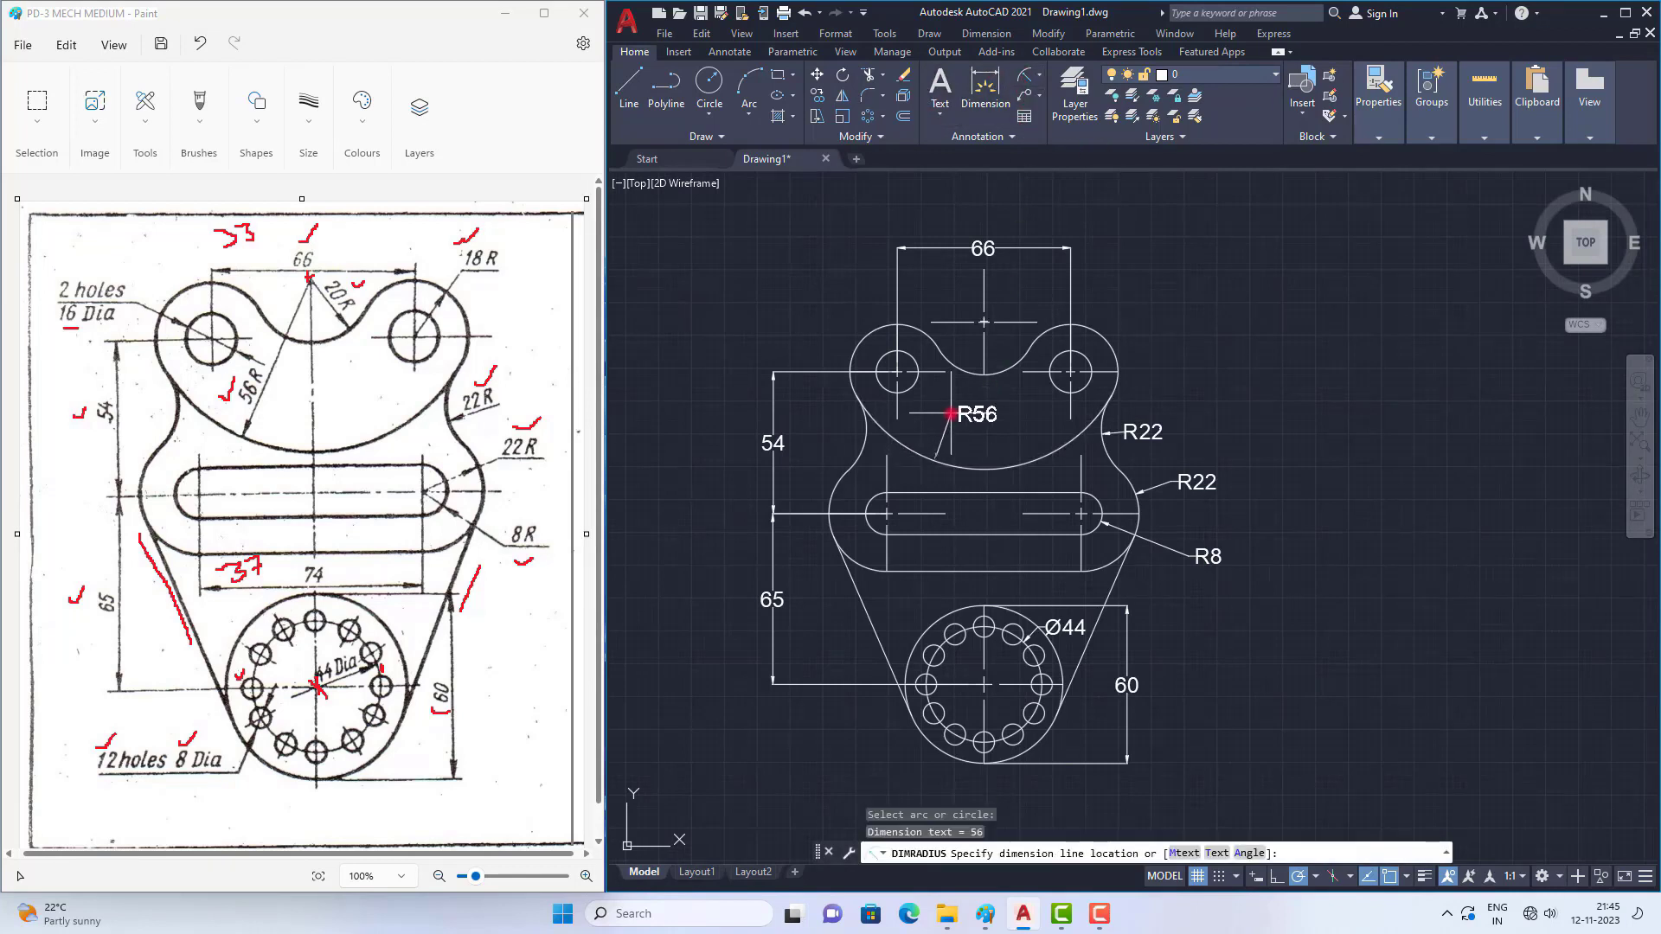
click(951, 414)
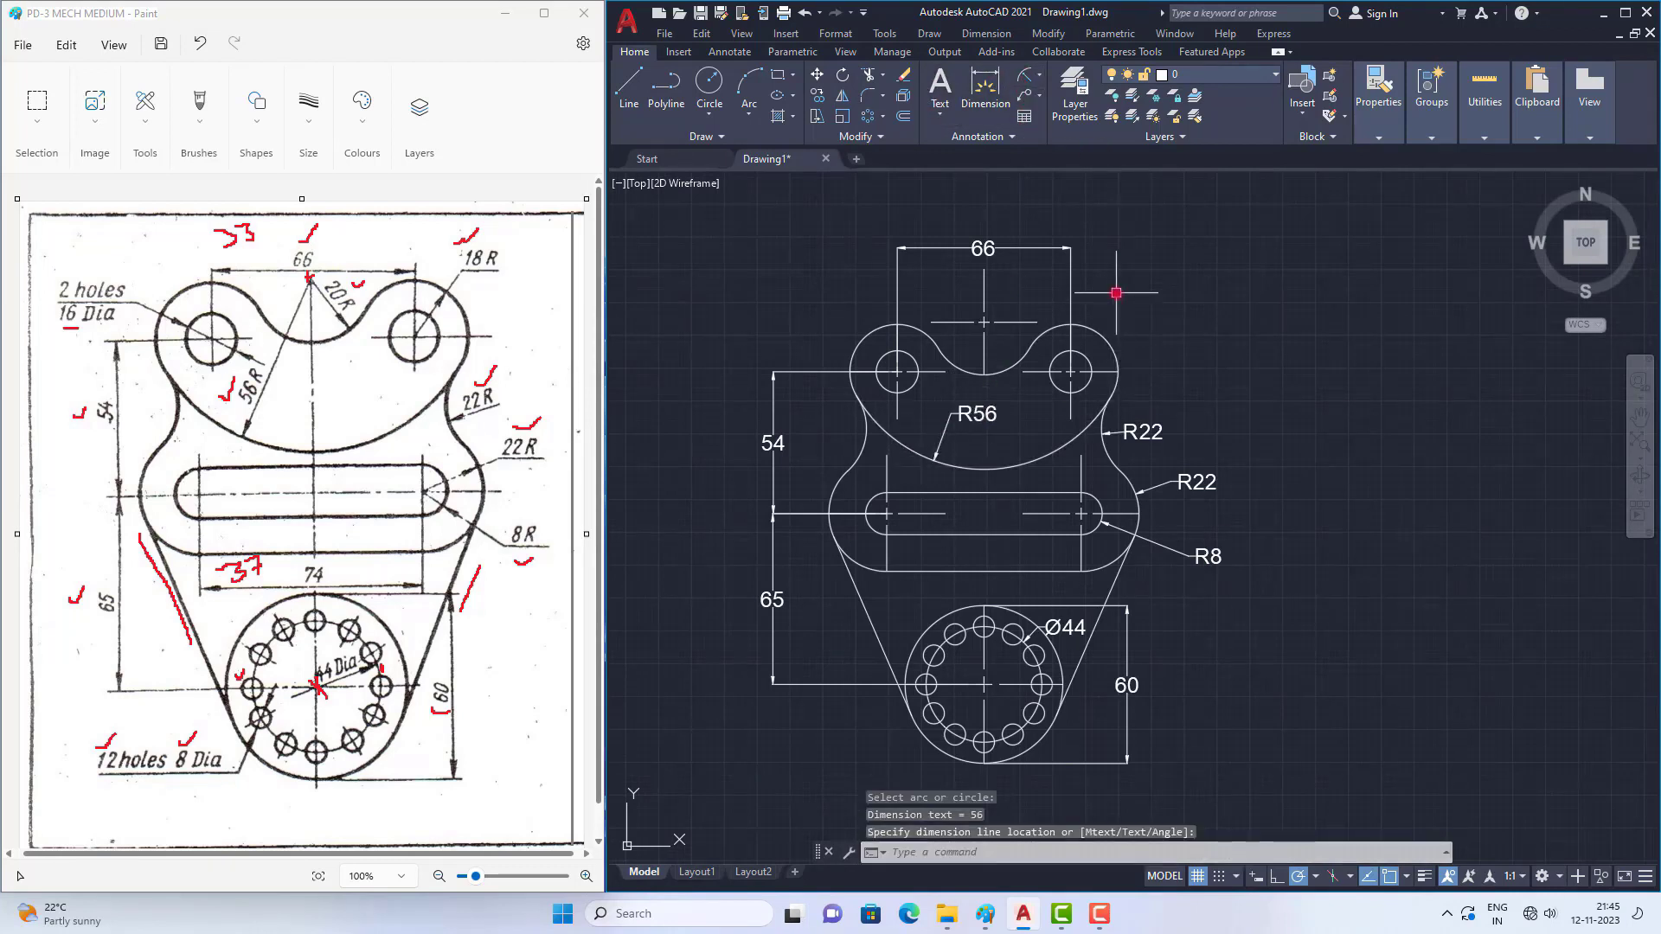
Step: Add a radius dimension to the concave arc between the upper lobes, with its text inside the notch, and delete the arc's center mark
key(Return)
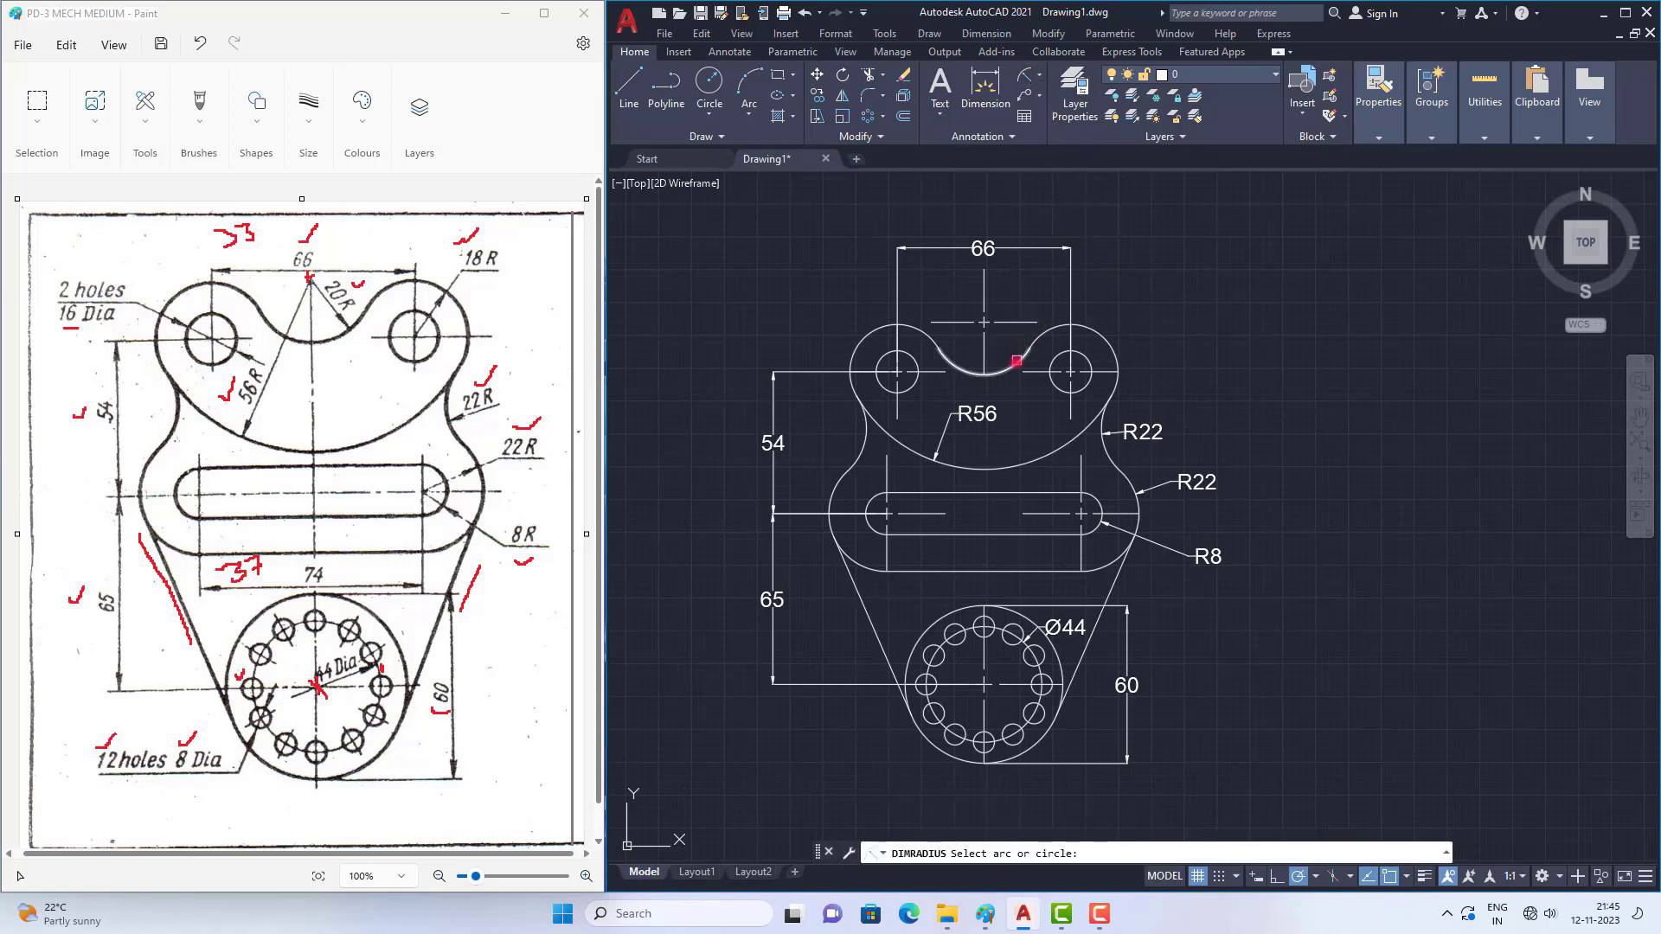
click(1016, 361)
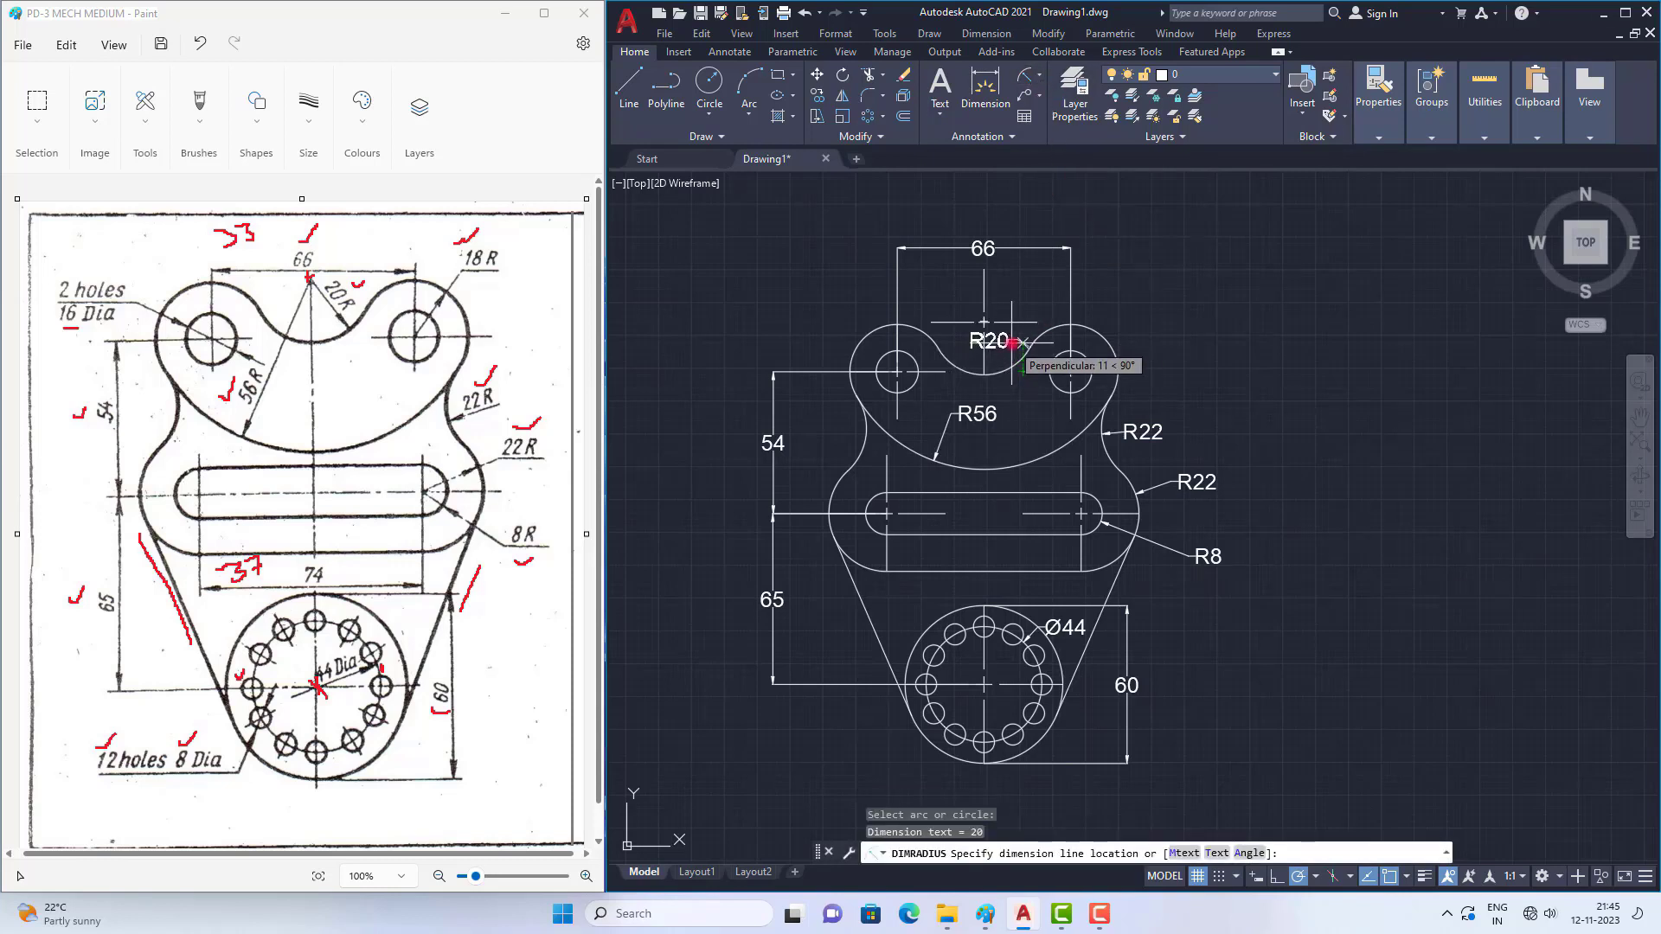
click(1012, 343)
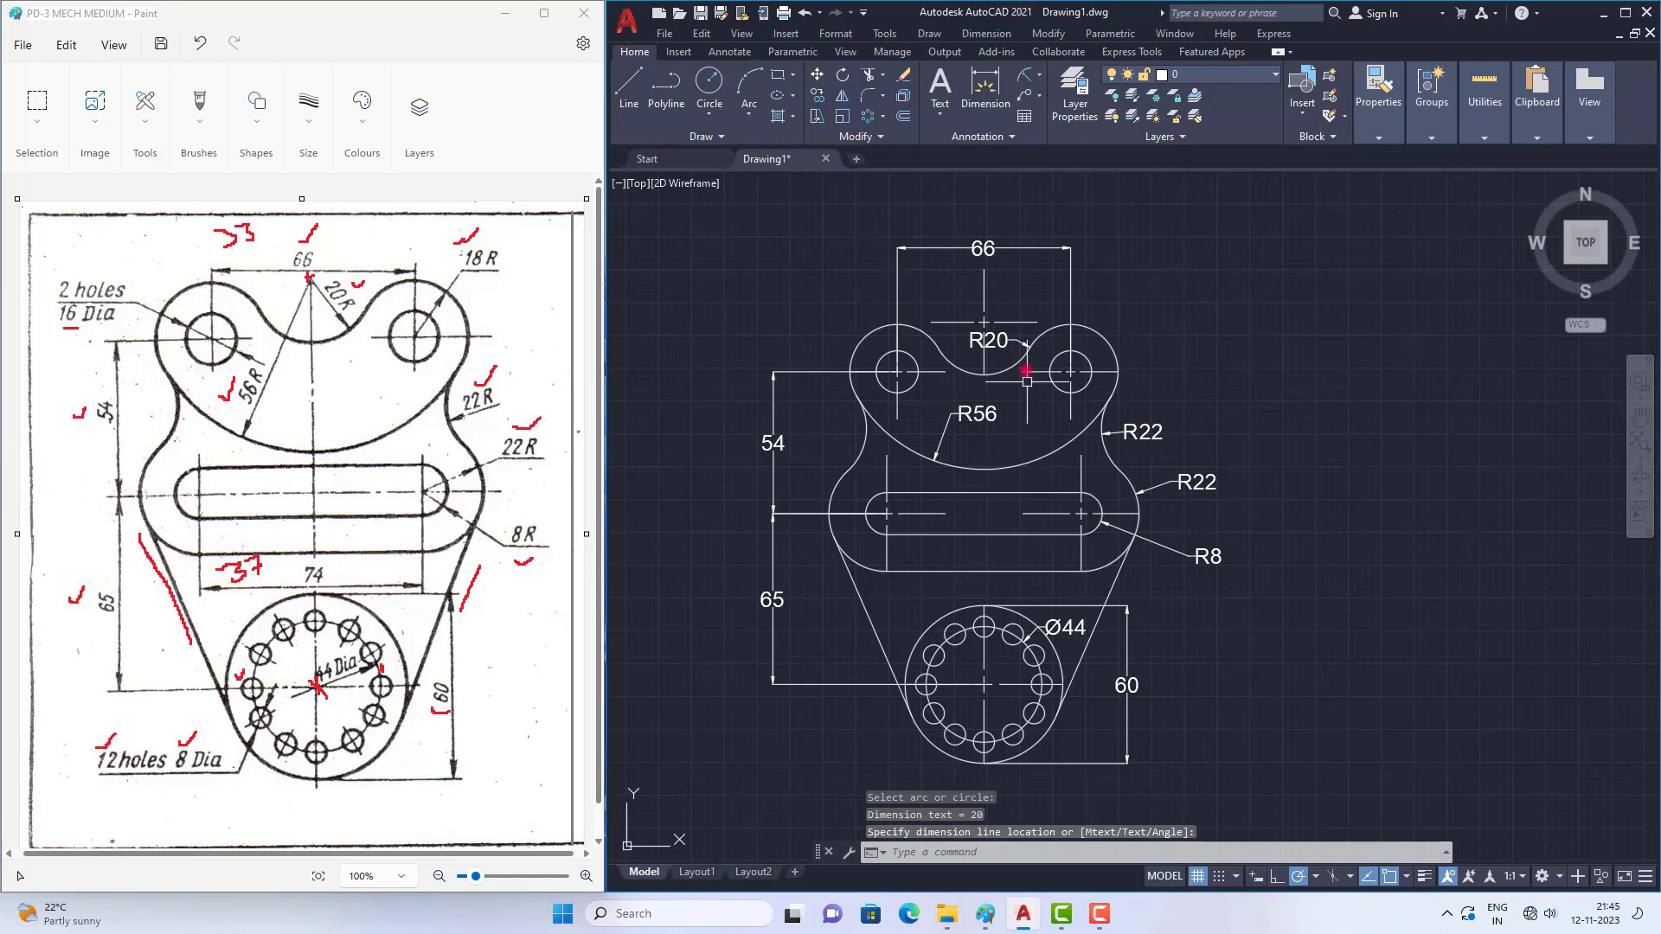
click(983, 283)
key(Delete)
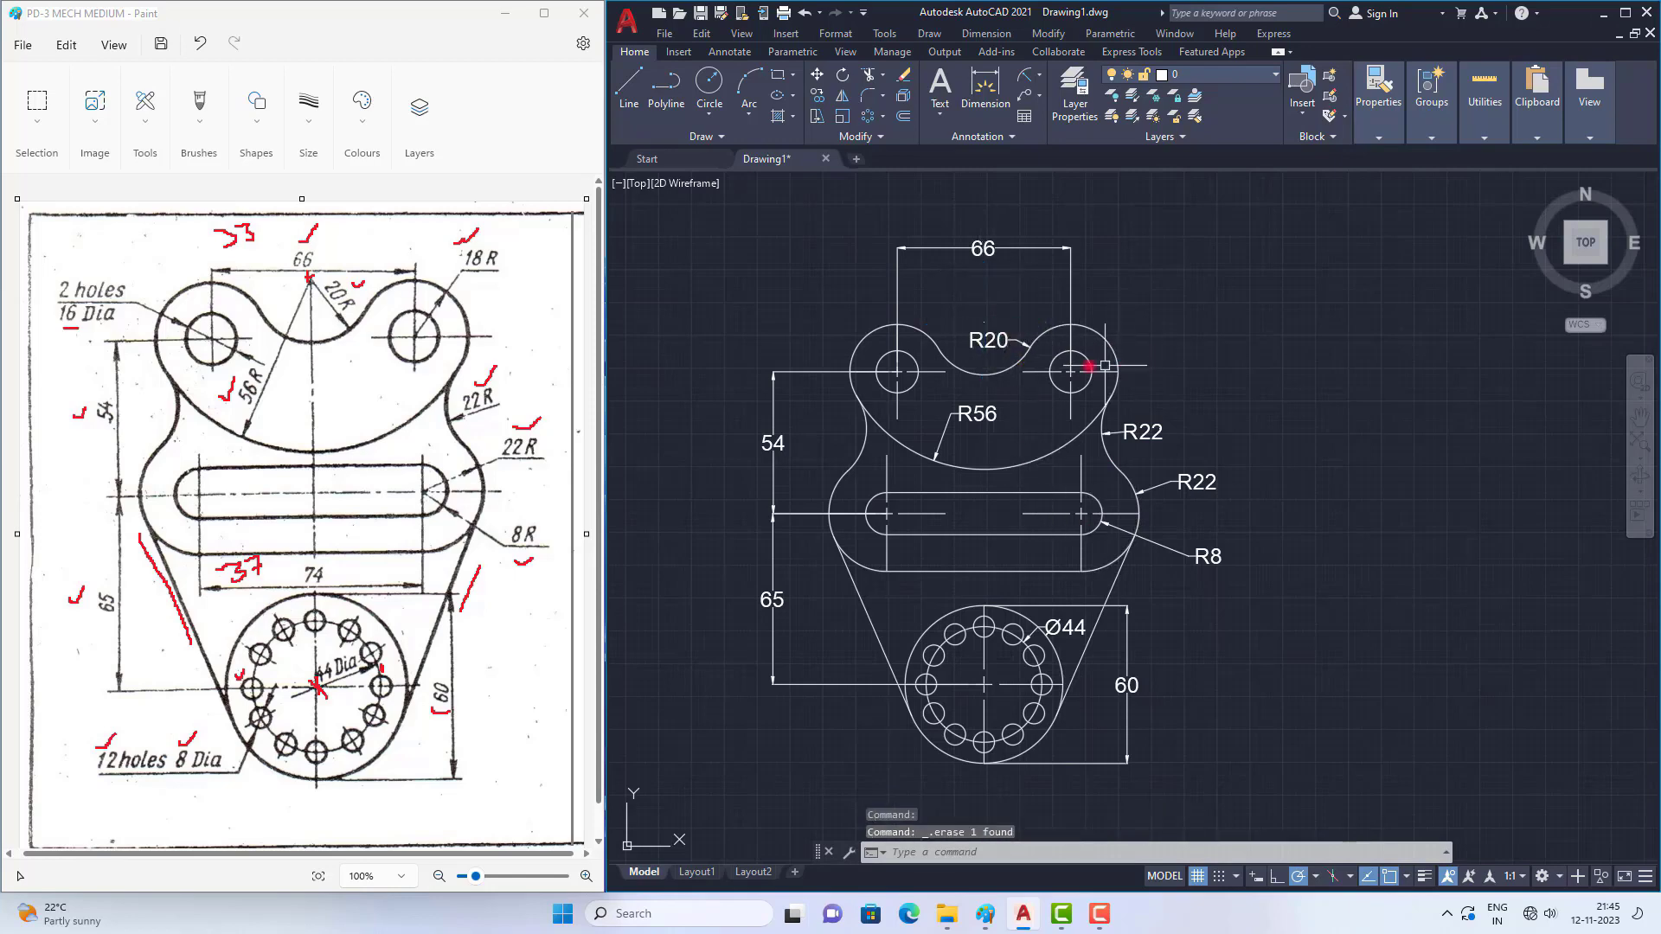
Step: Move the horizontal dimension between the upper holes down, closer to the tops of the two lobes
scroll(1007, 357, up, 6)
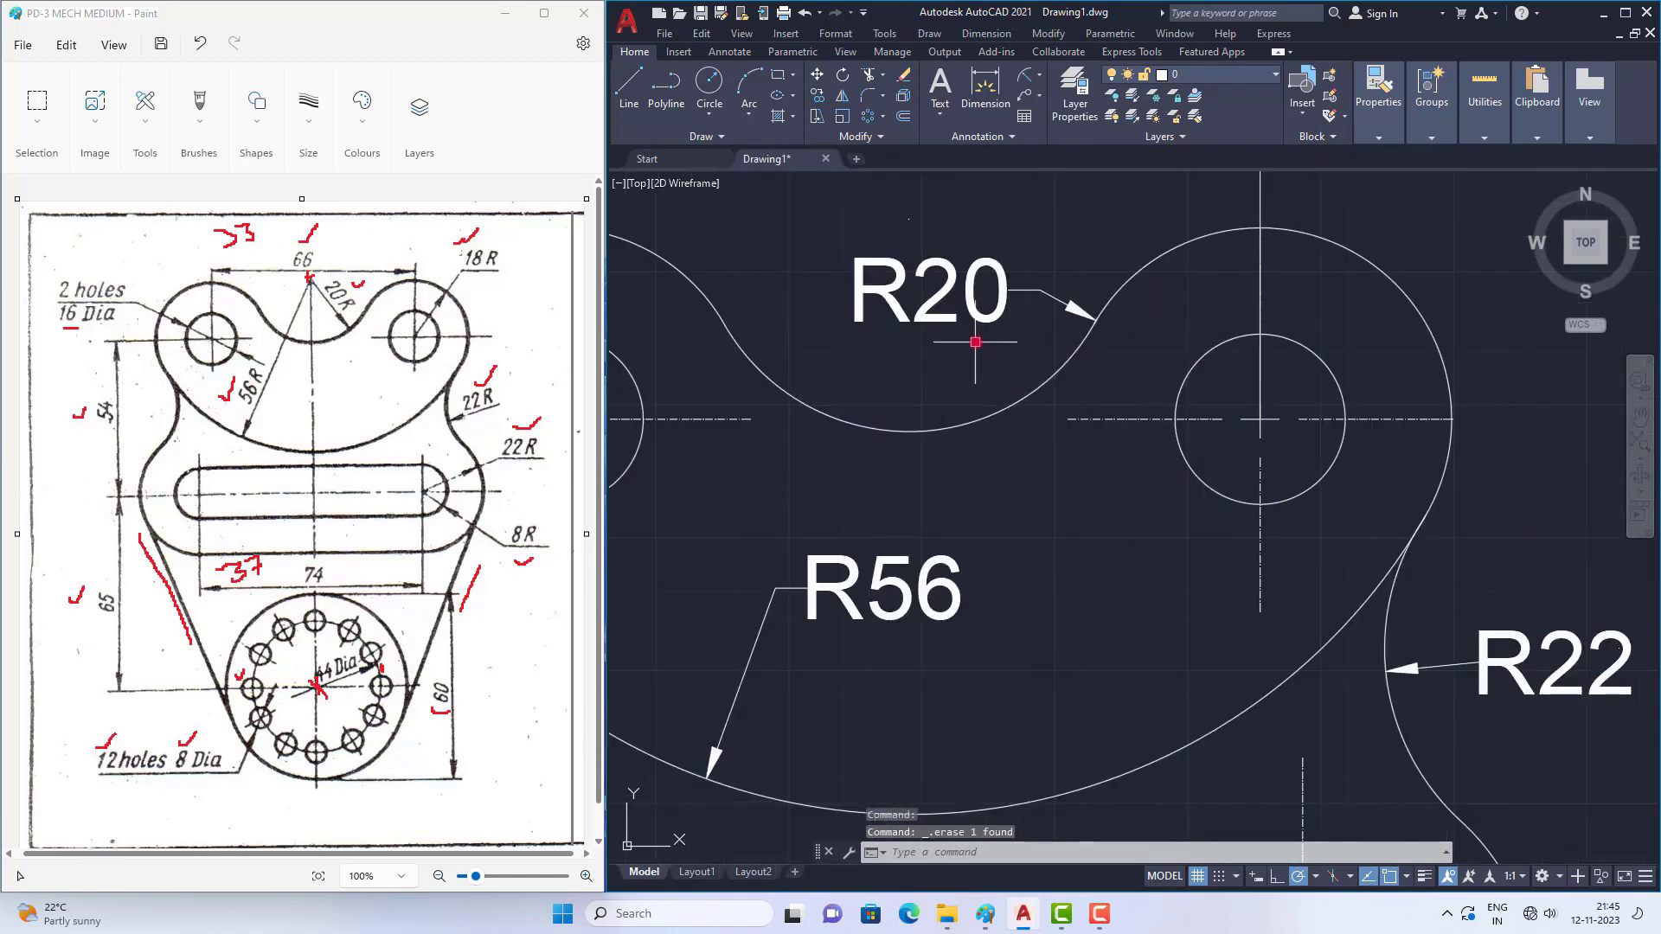
scroll(974, 340, down, 6)
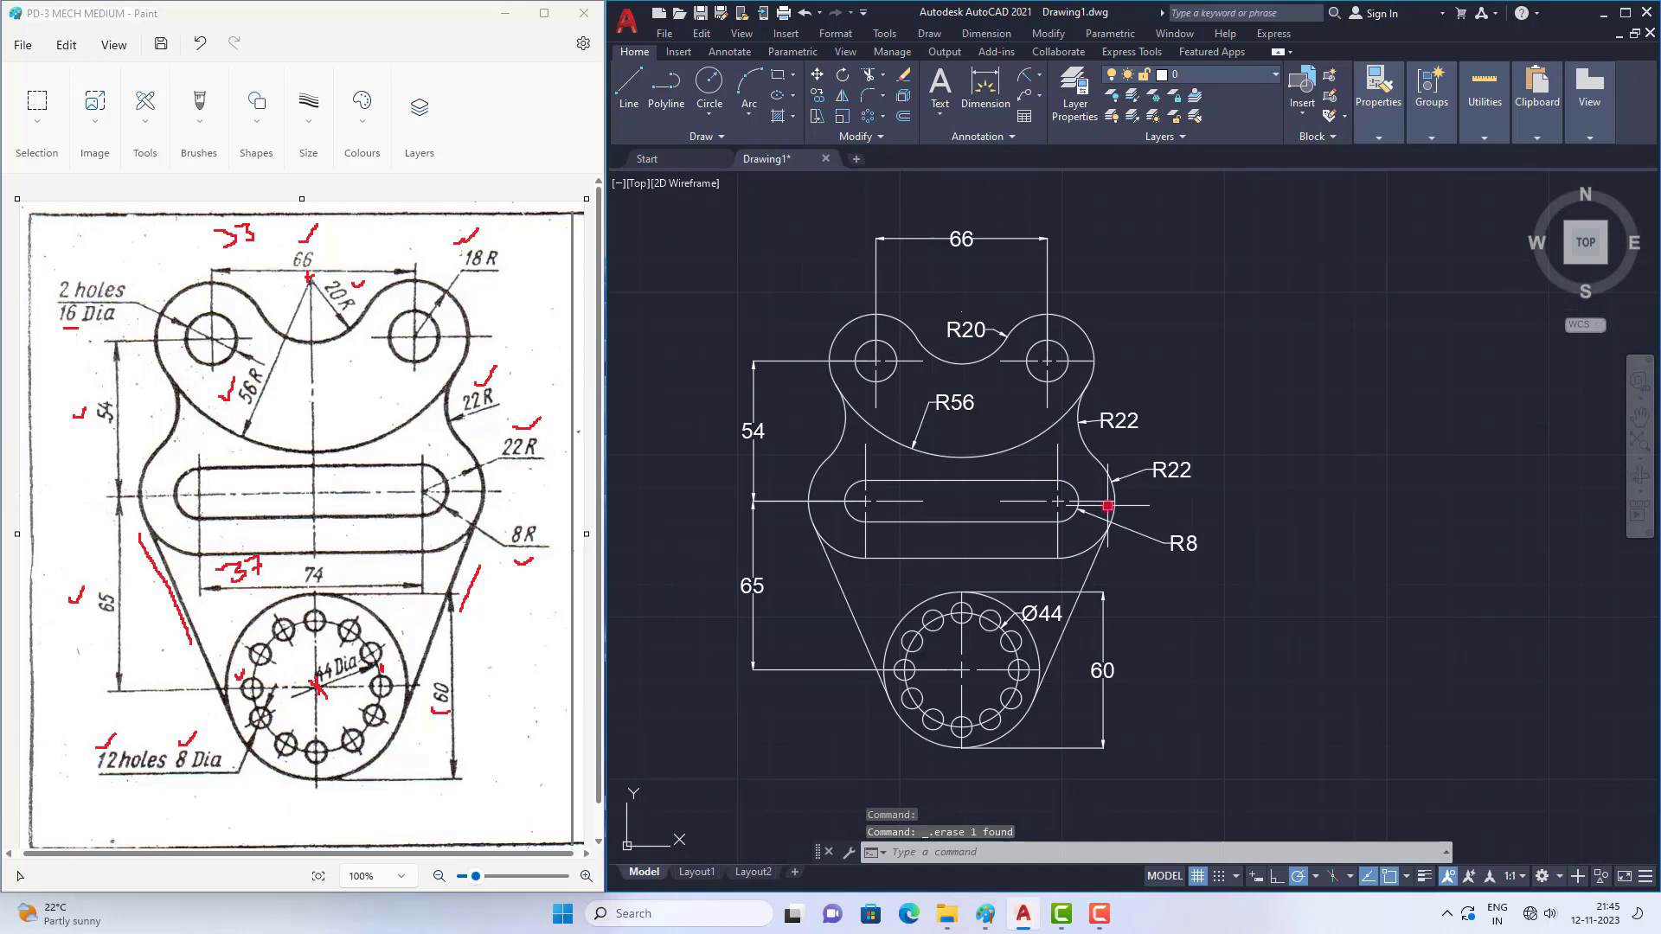
click(991, 238)
click(962, 240)
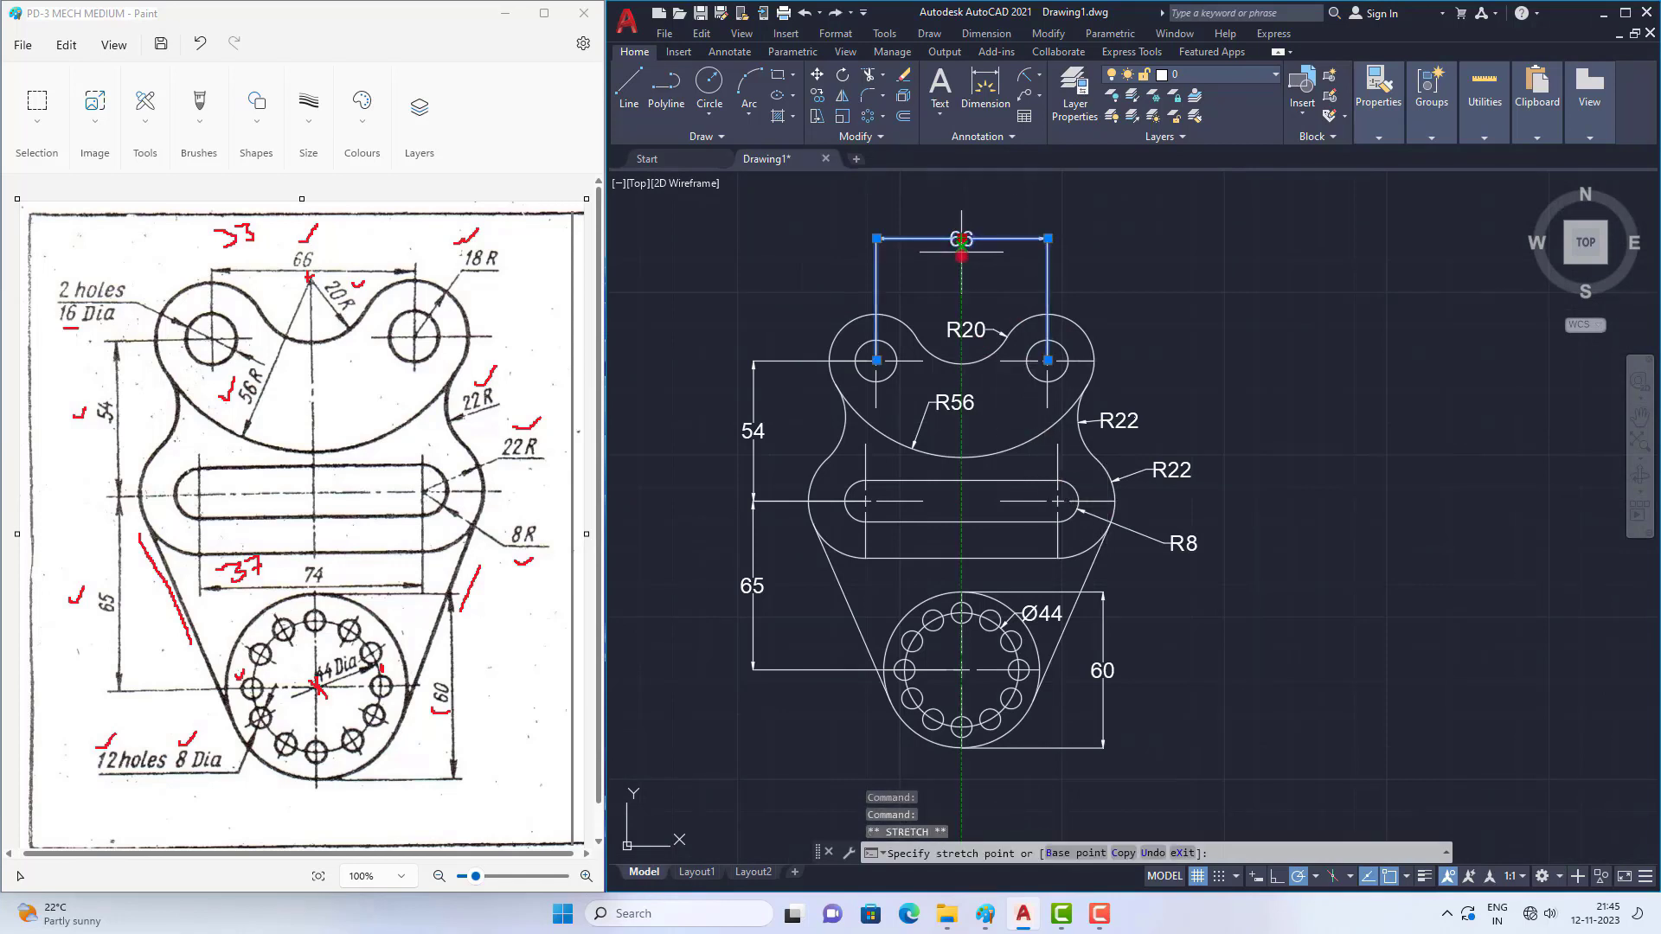
click(961, 273)
key(Escape)
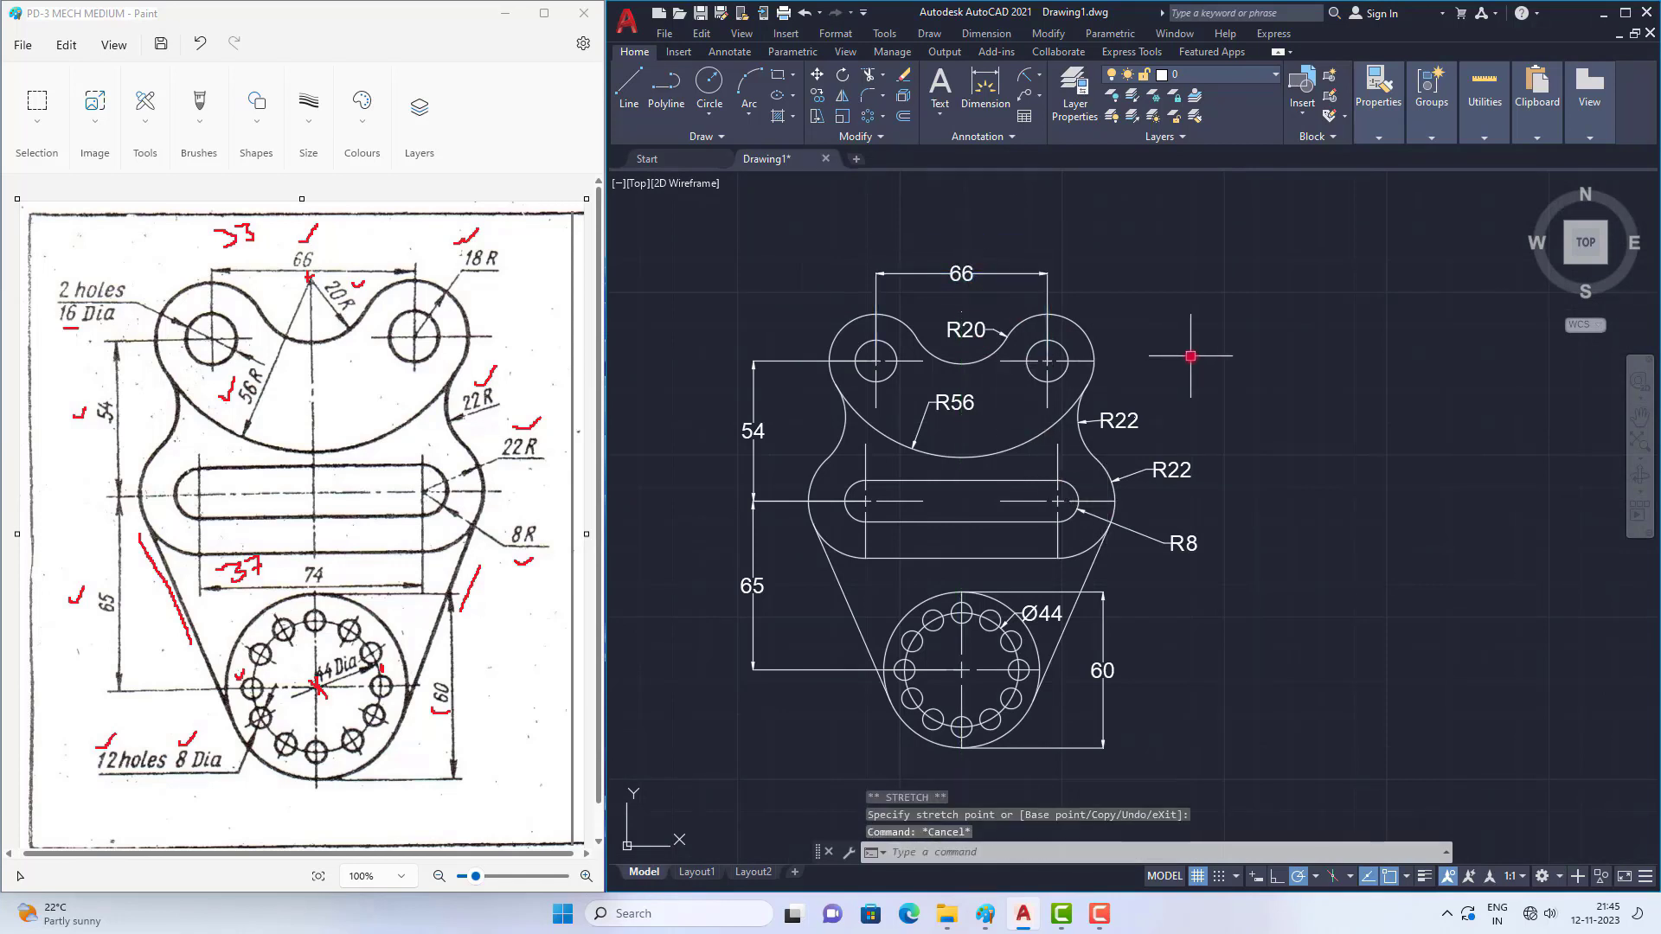
Step: Add a radius dimension to the upper right lobe's outer arc, placing its text outside to the upper right
click(1020, 78)
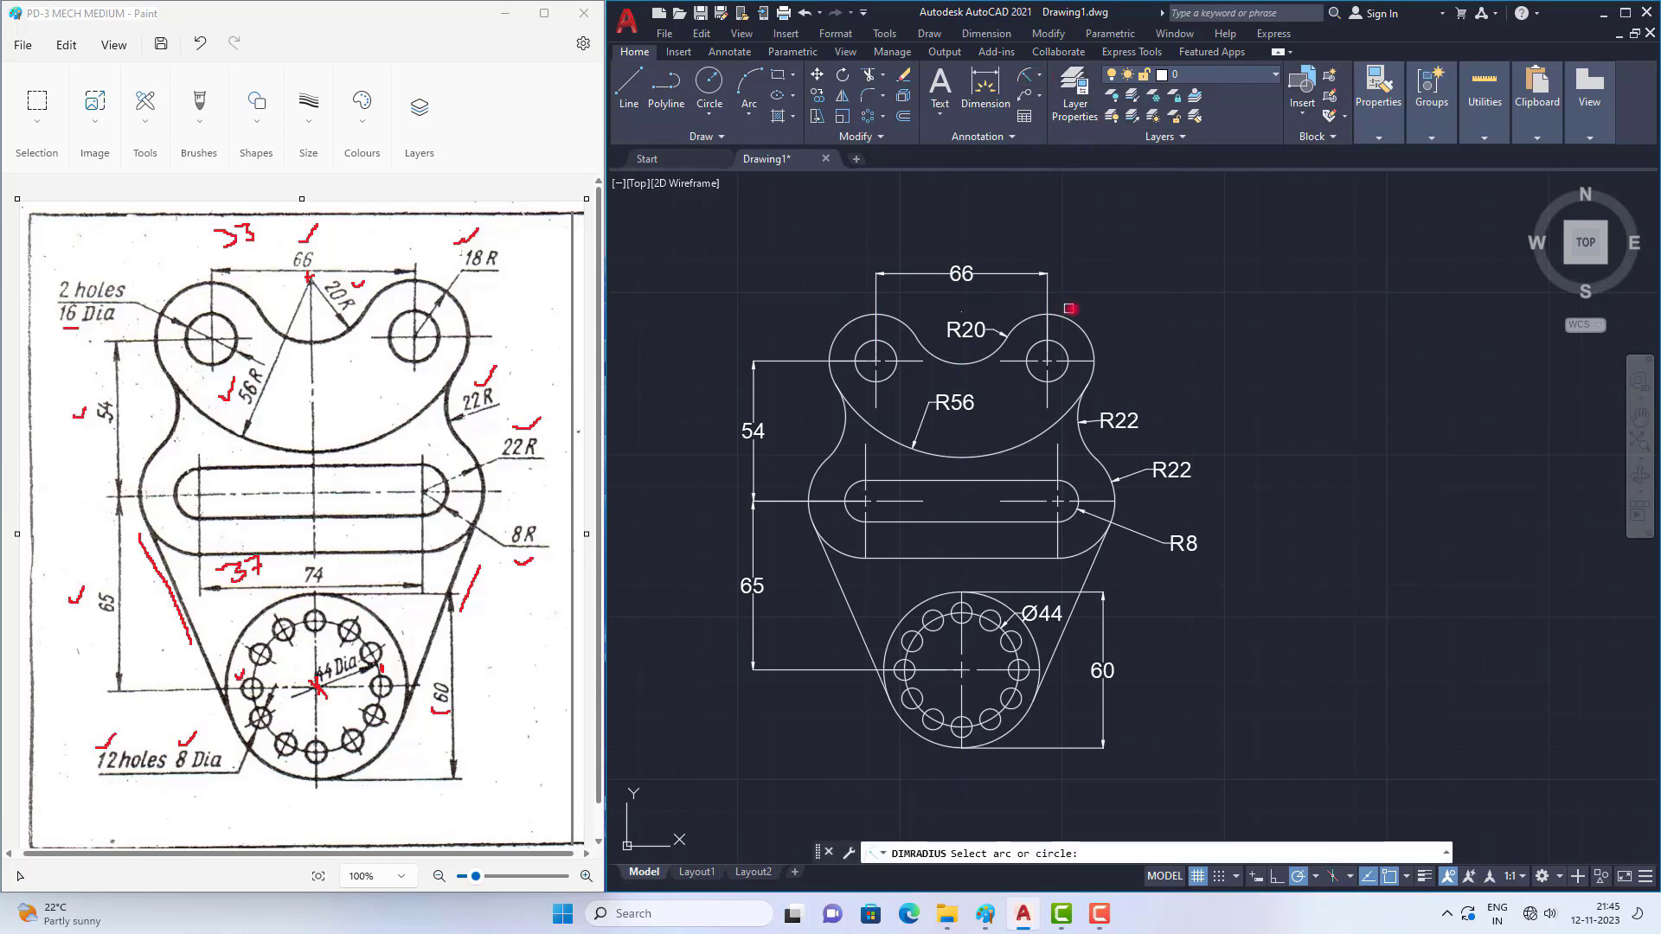
click(1084, 326)
click(1124, 290)
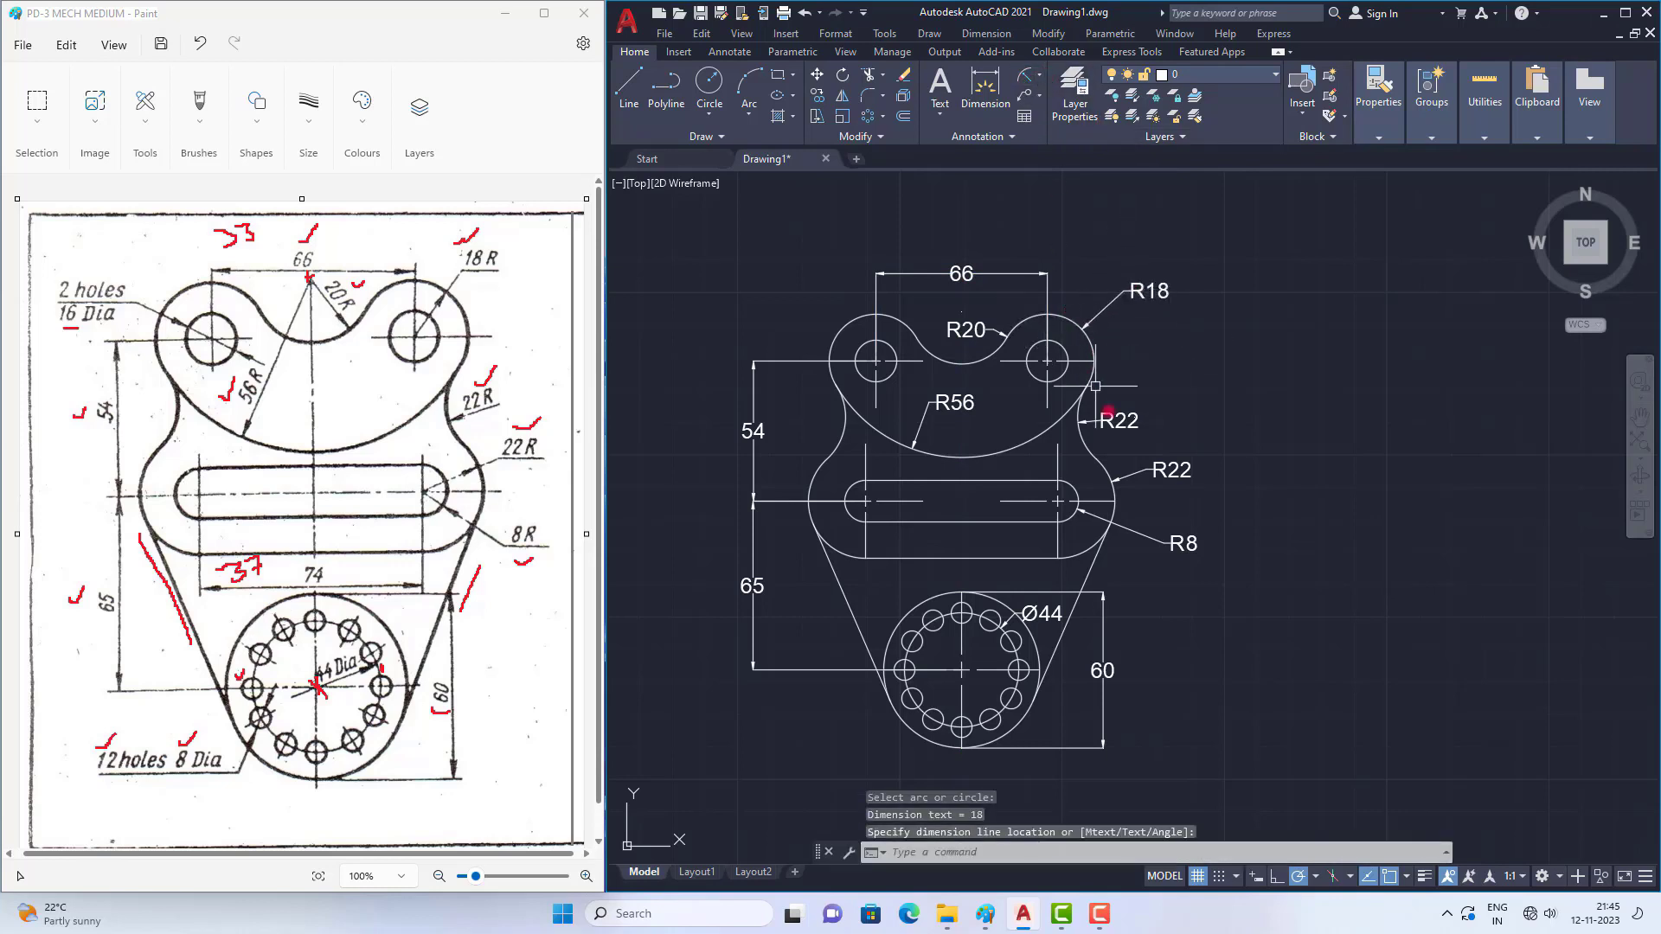
Step: Add an aligned dimension diagonally across the upper left hole, placing its dimension line through the hole's center
click(1041, 78)
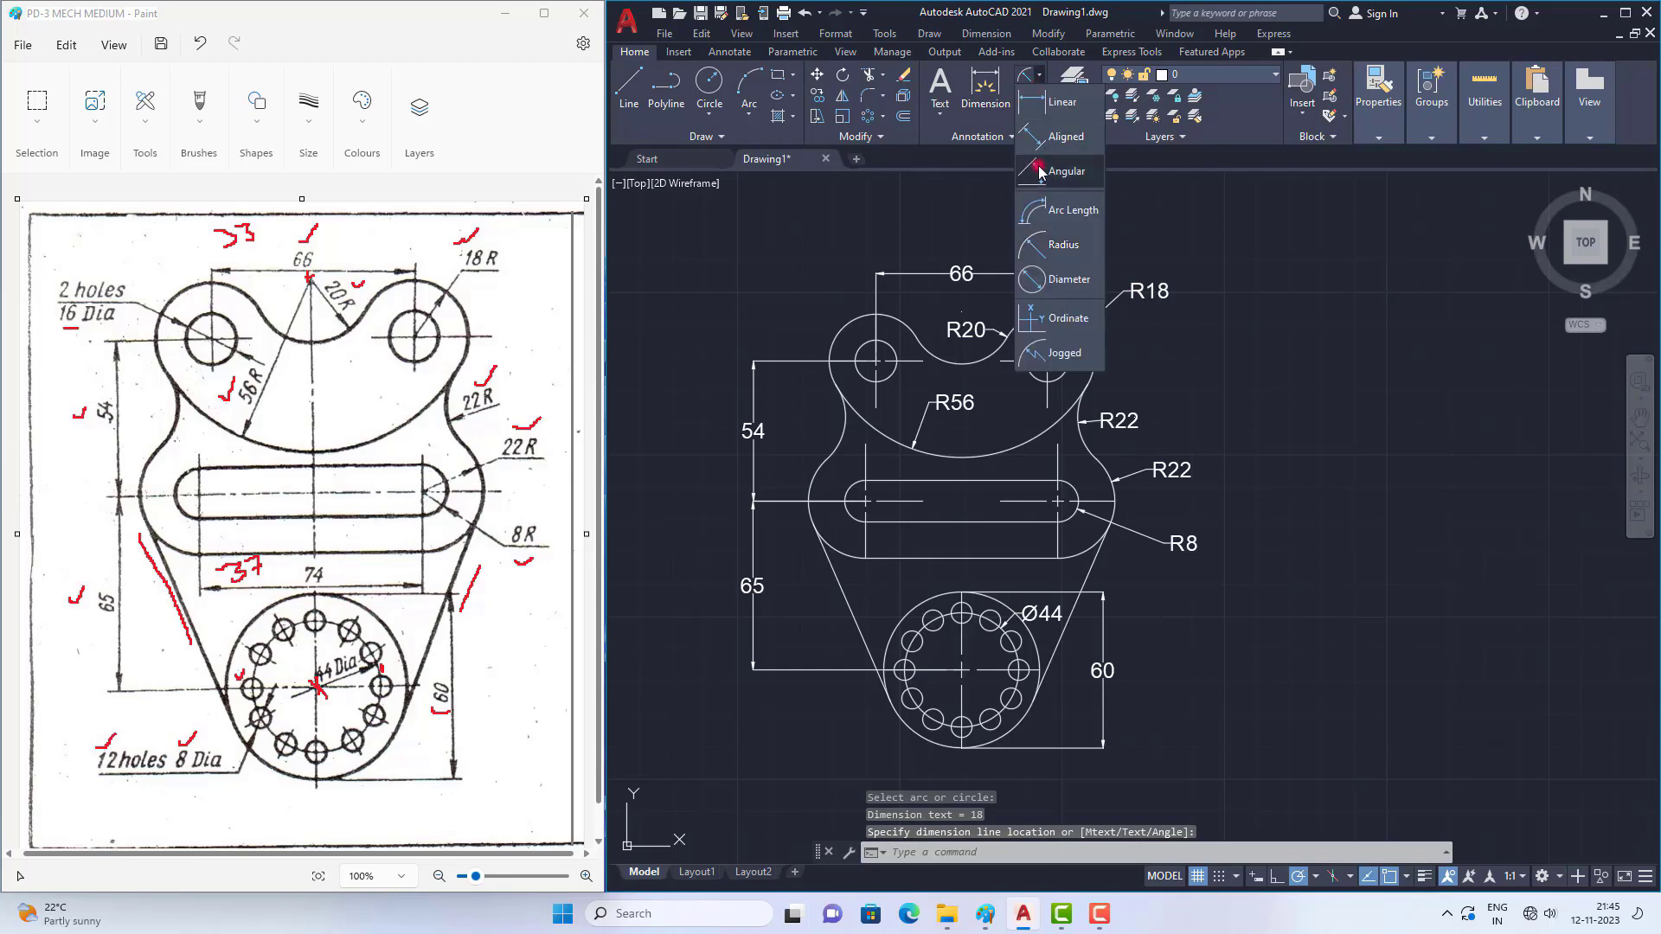
click(1064, 136)
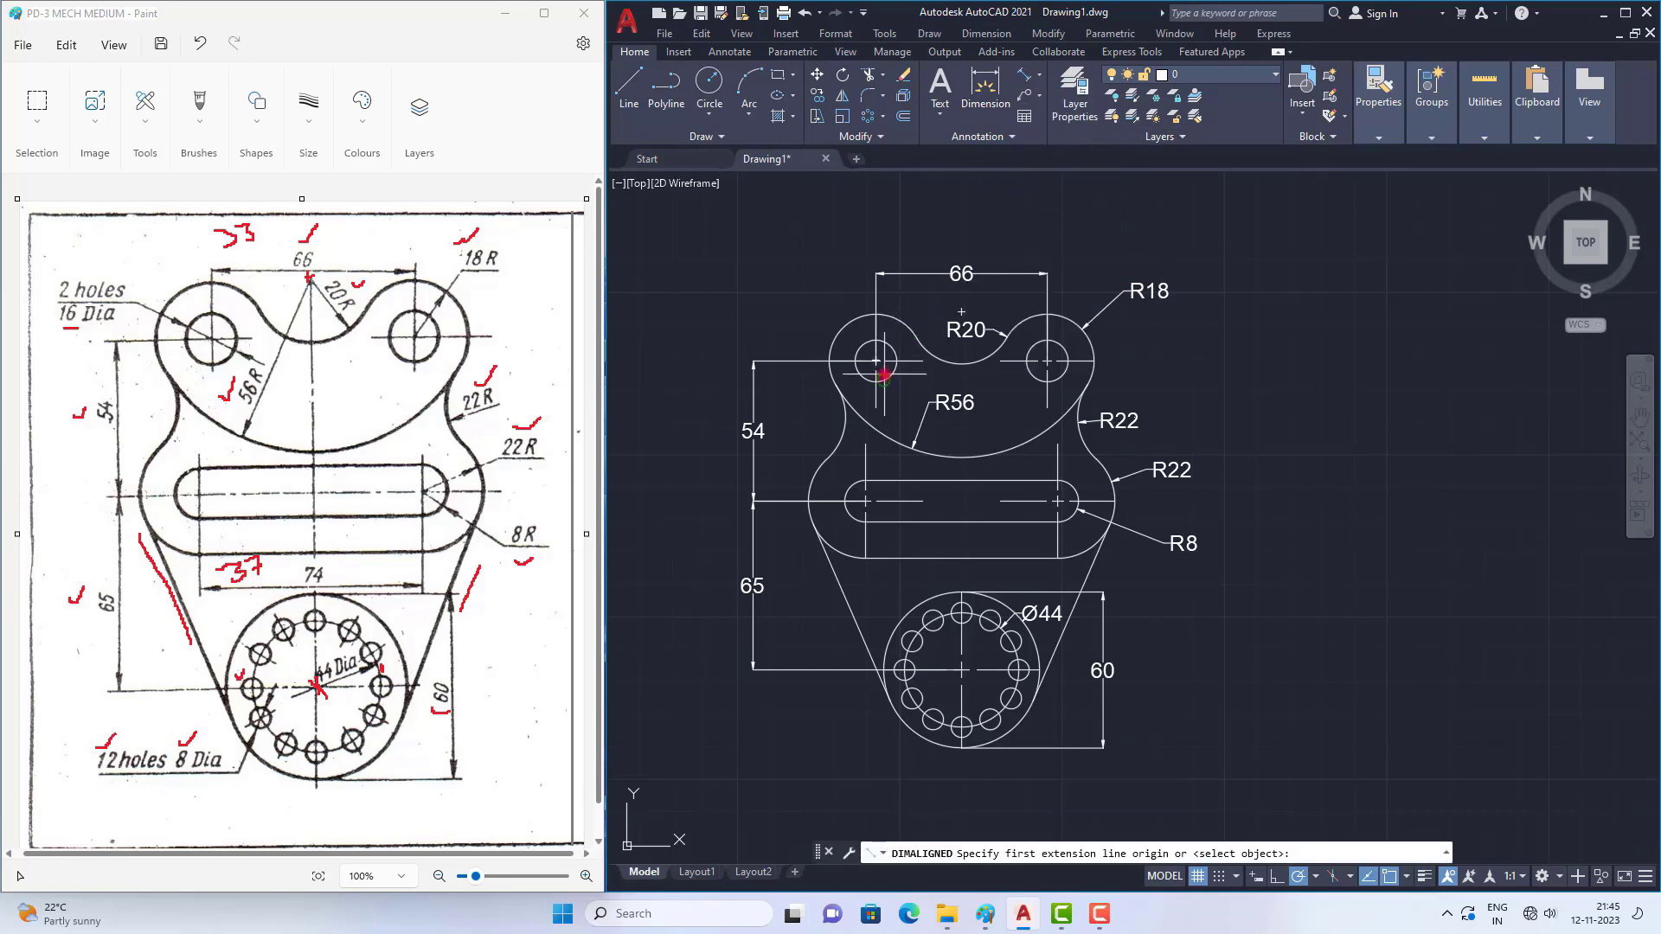
scroll(884, 377, up, 5)
click(890, 371)
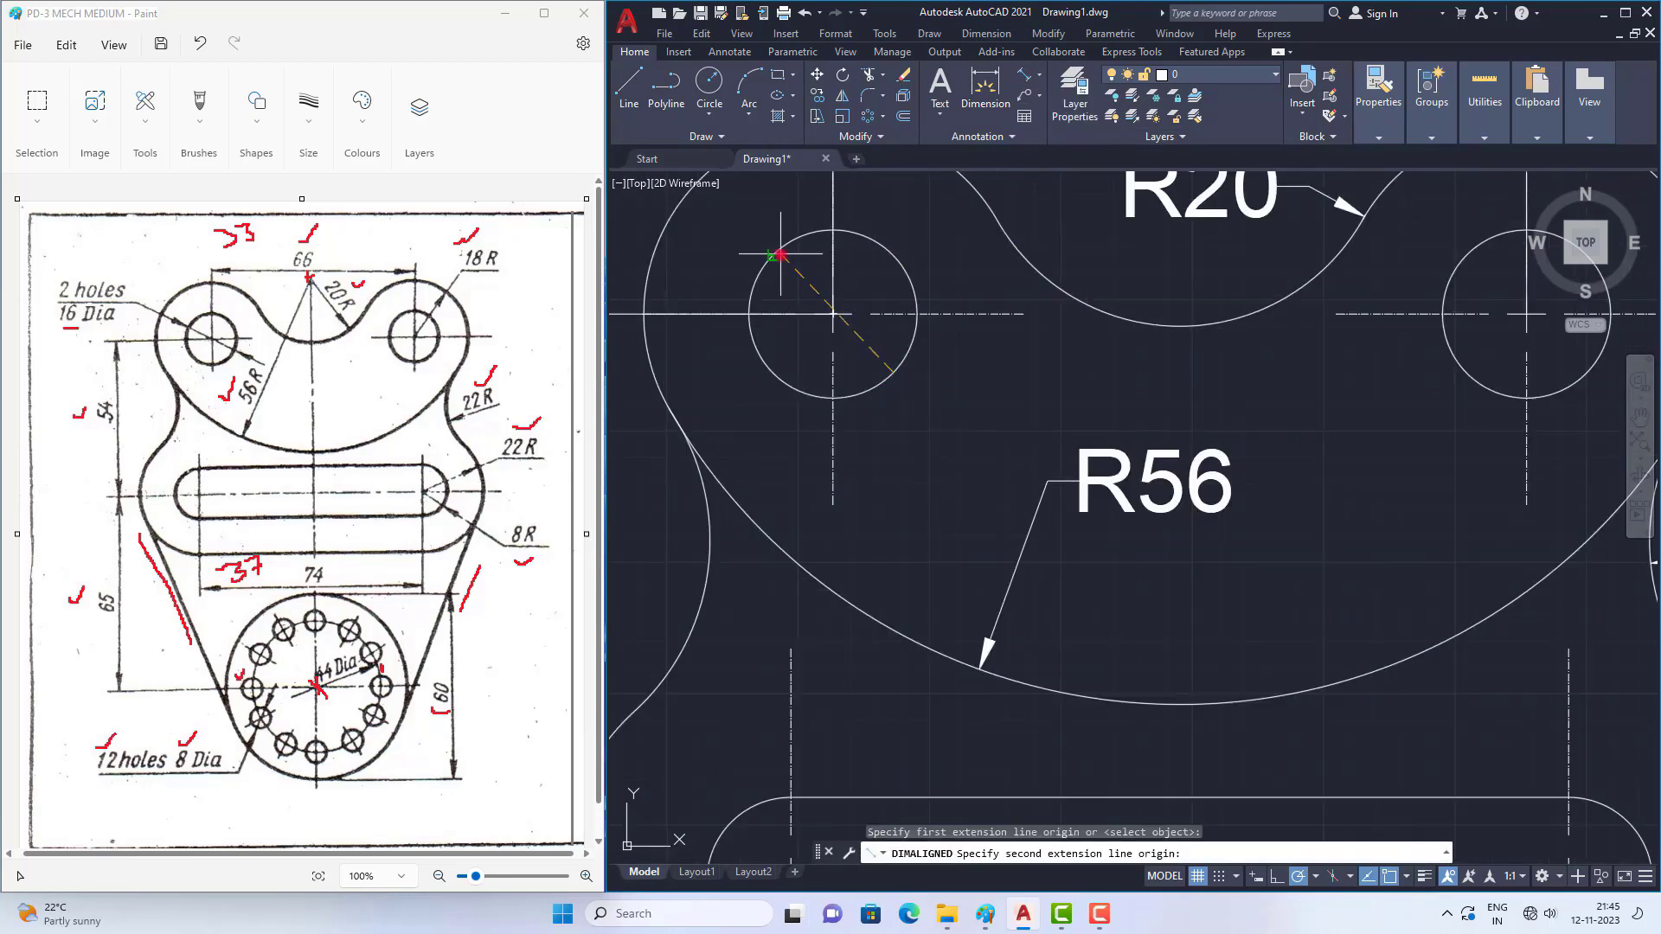
click(785, 267)
scroll(804, 286, down, 3)
click(883, 342)
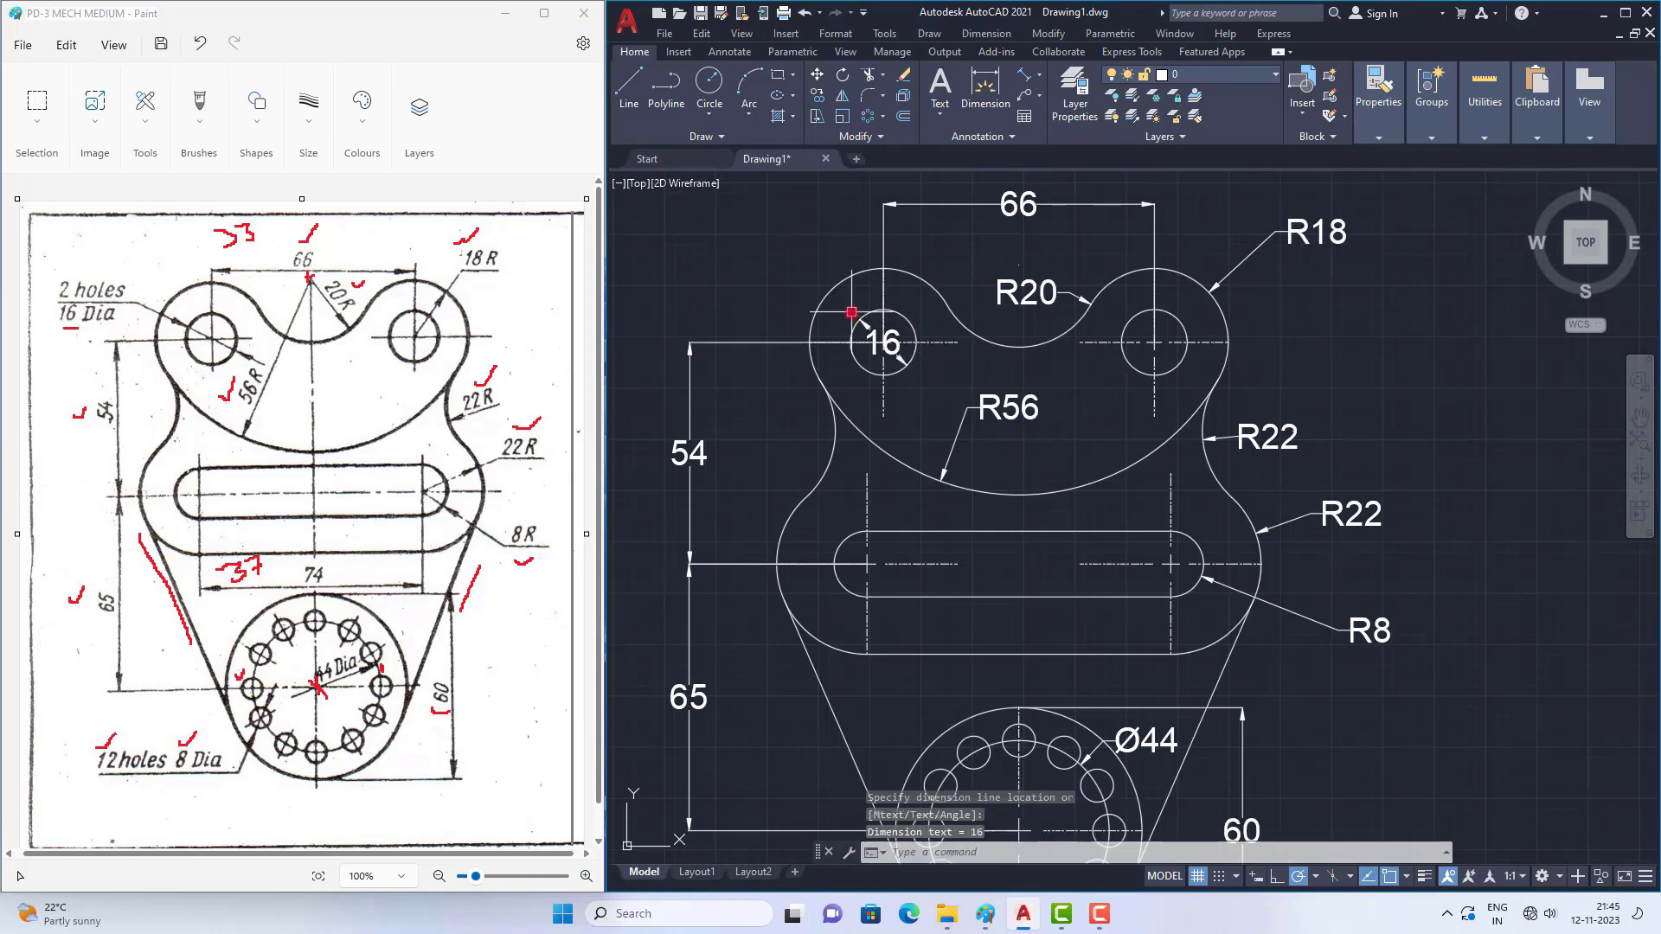
Step: Move the upper left hole's aligned dimension text with a leader to a spot outside the bracket at the upper left
scroll(882, 343, up, 5)
click(866, 319)
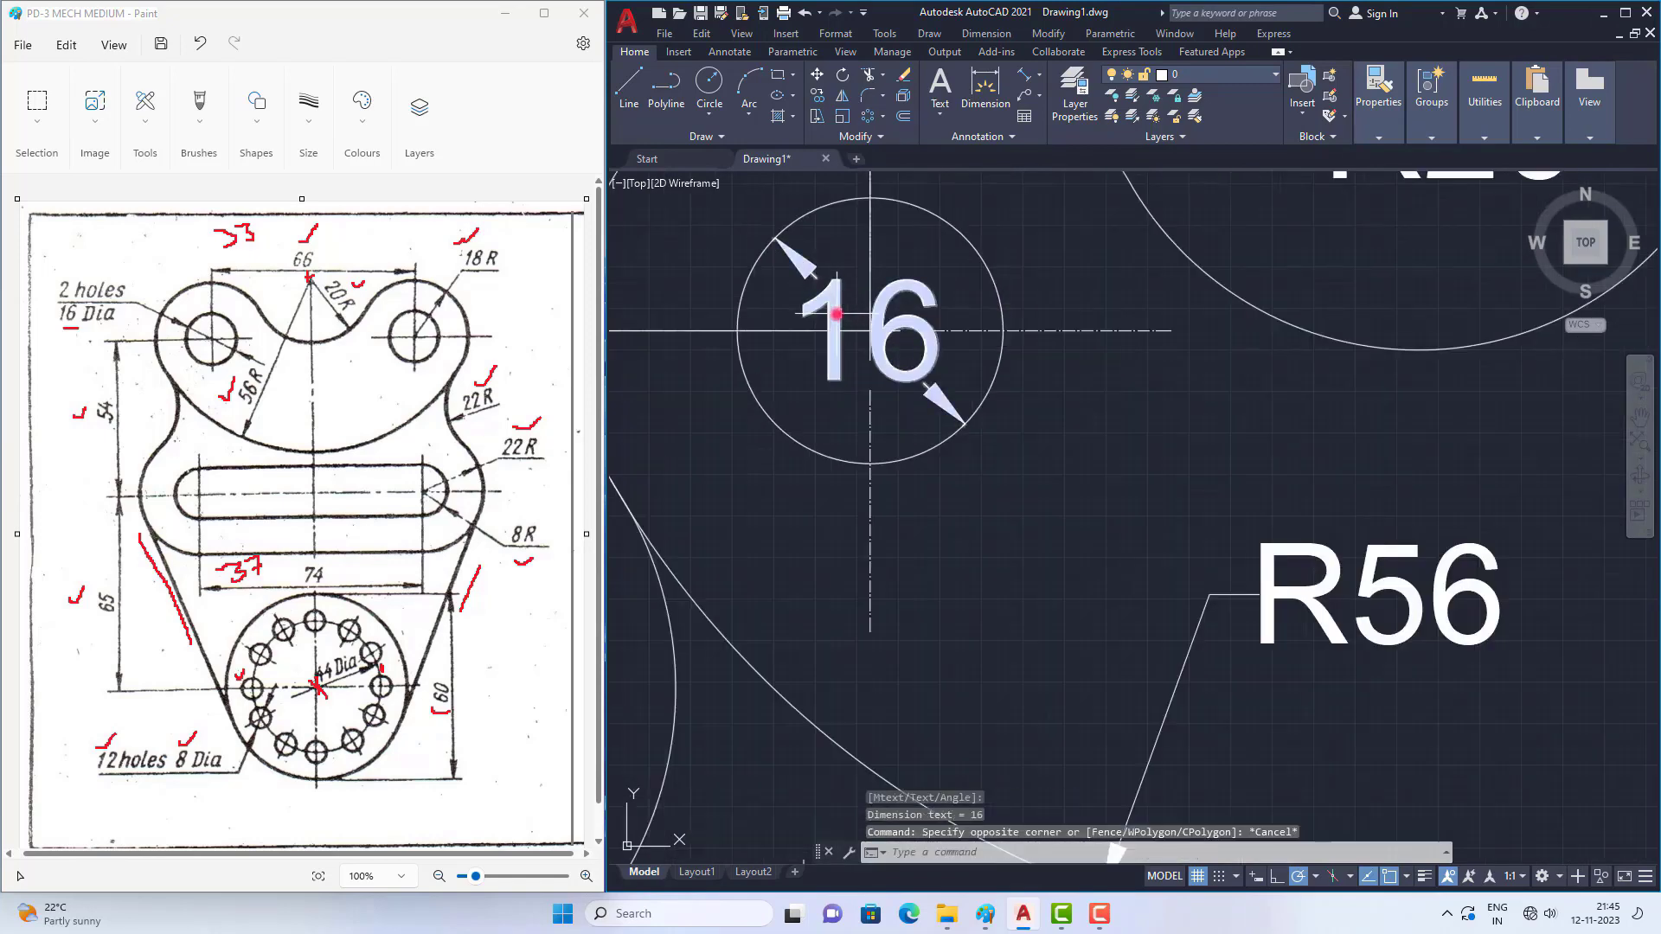
mouse_move(871, 329)
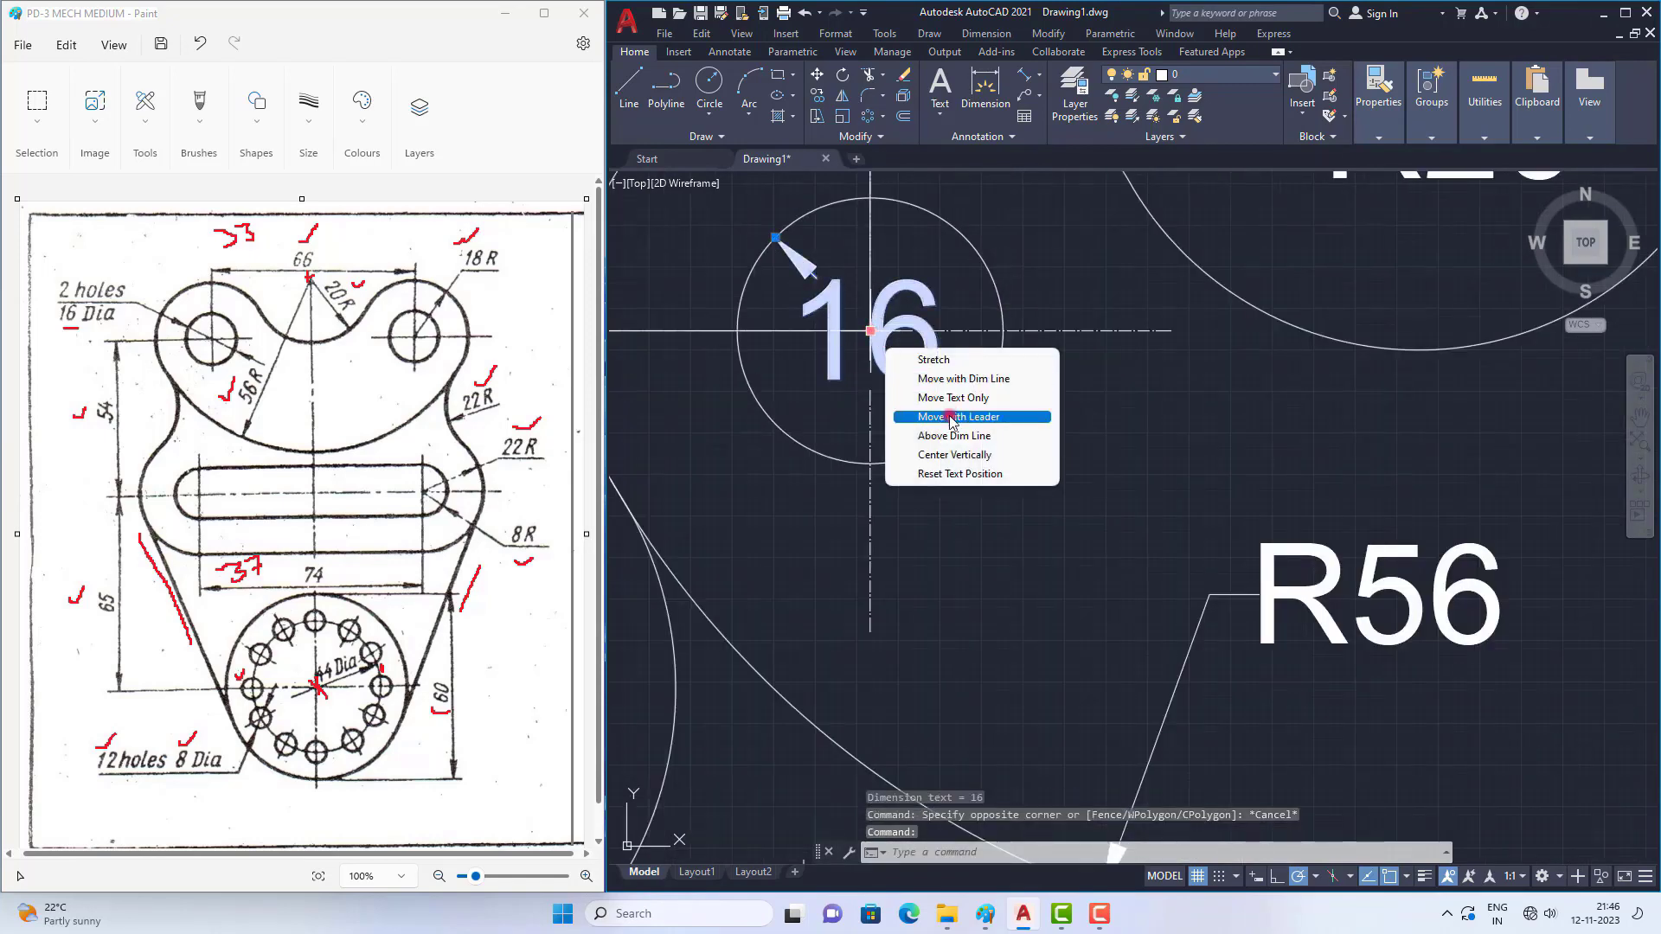
click(958, 416)
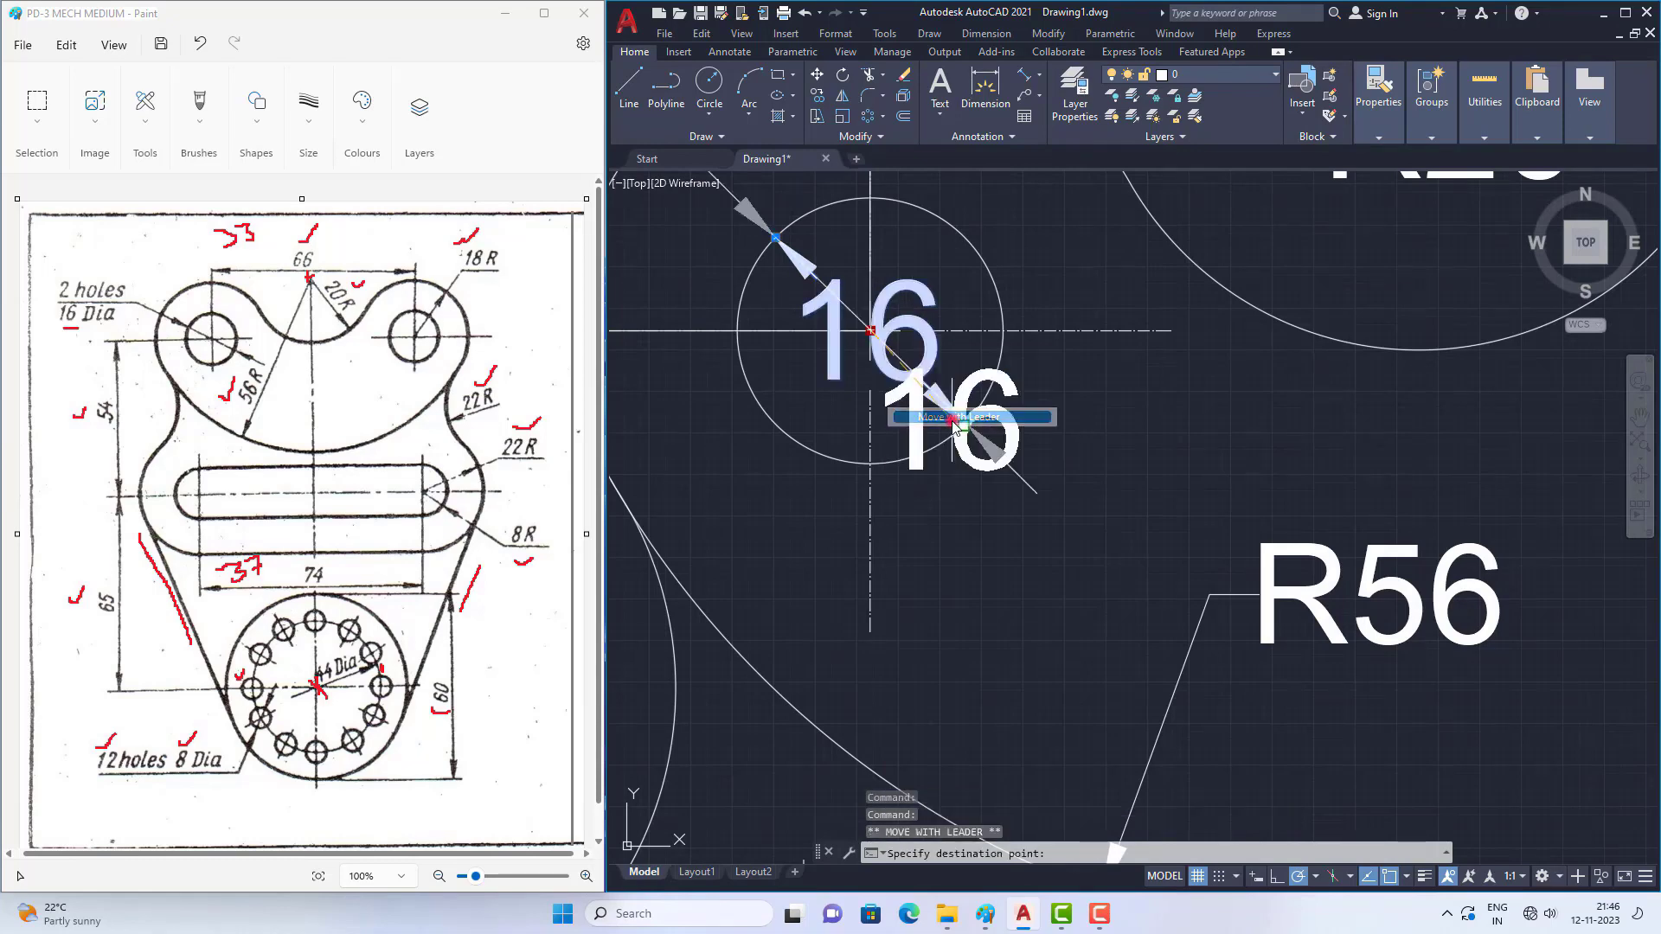
scroll(960, 423, down, 3)
click(761, 270)
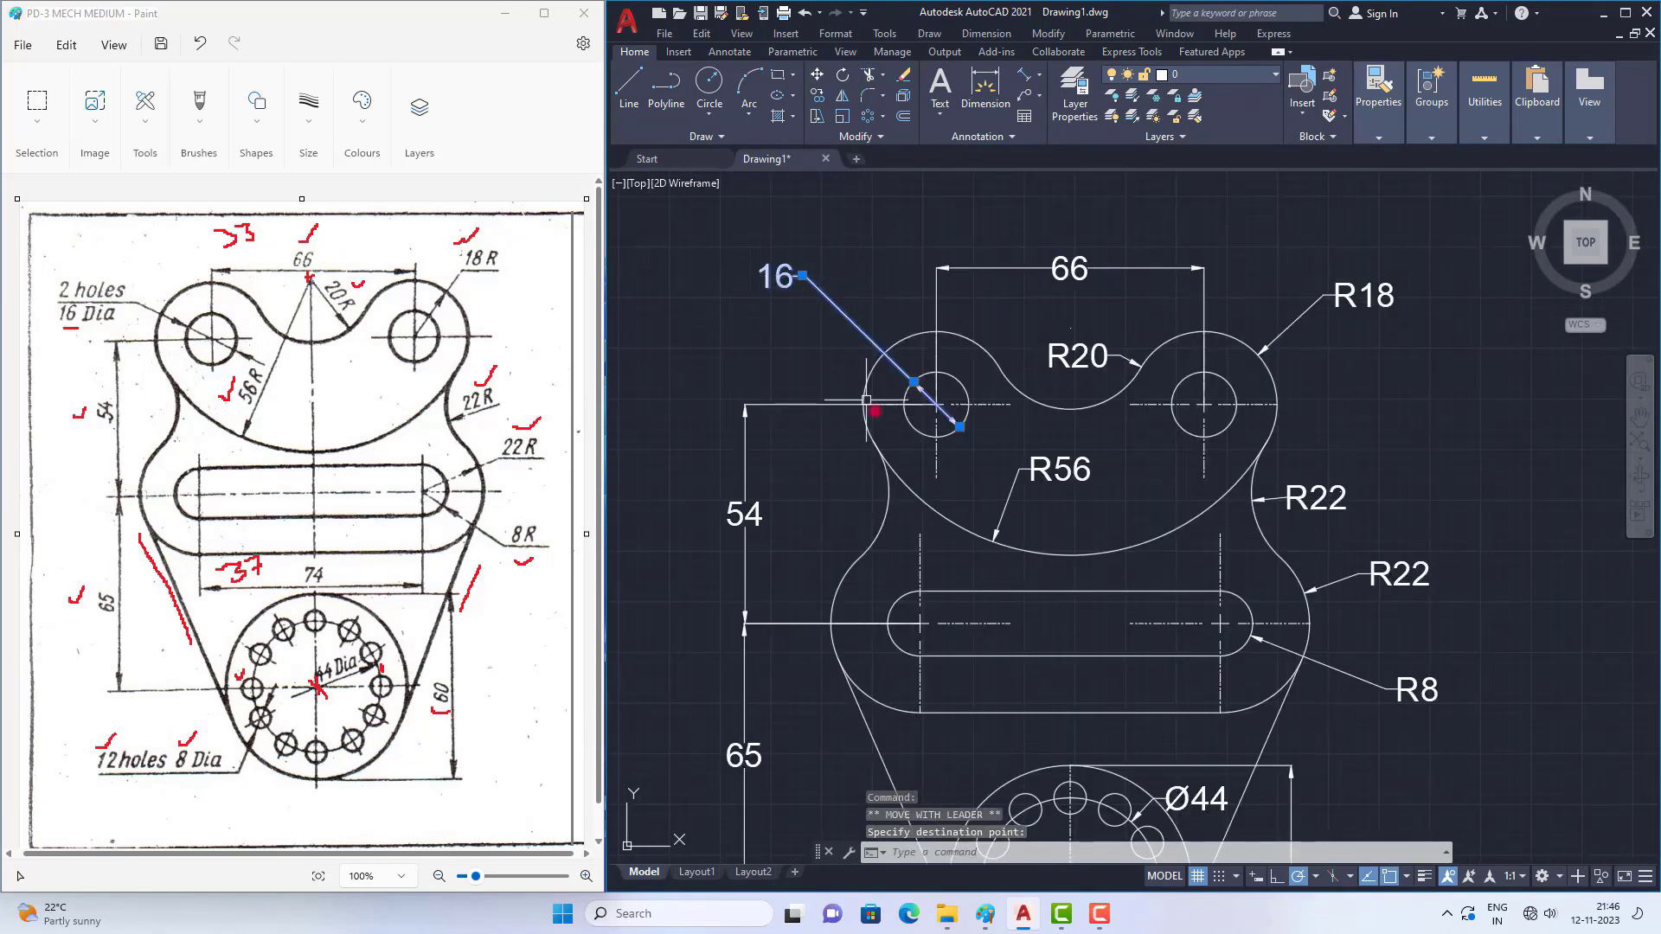
scroll(927, 431, up, 3)
scroll(929, 432, down, 4)
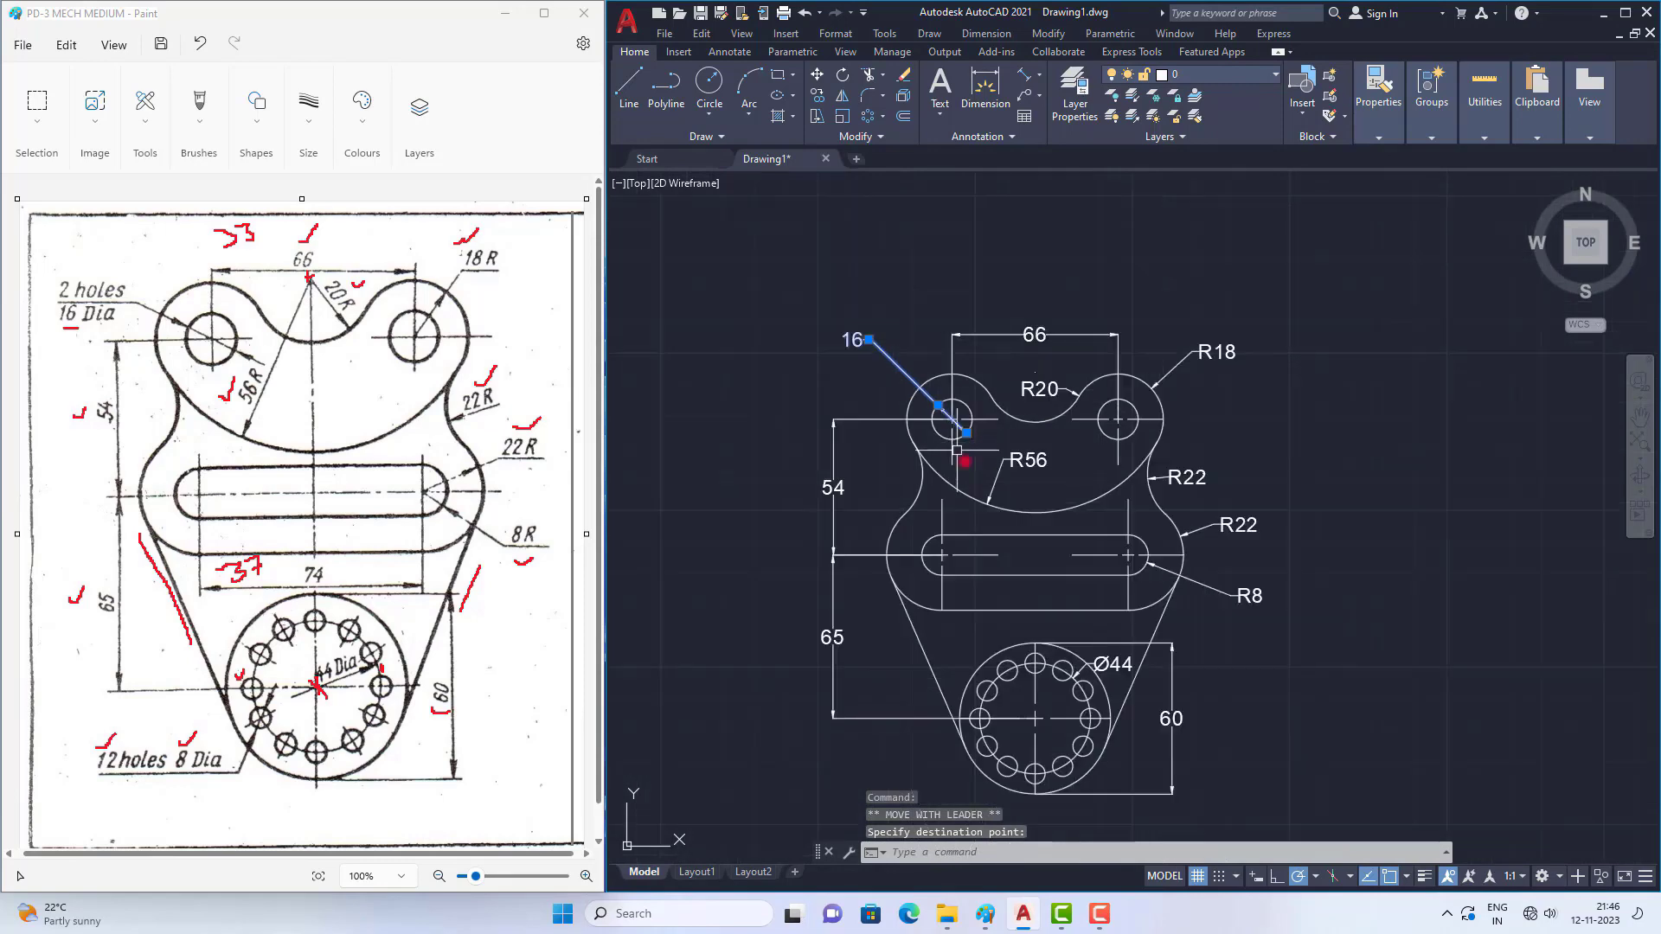
key(Escape)
Step: Place the upper left hole's dimension text above its dimension line
scroll(877, 337, up, 5)
click(822, 348)
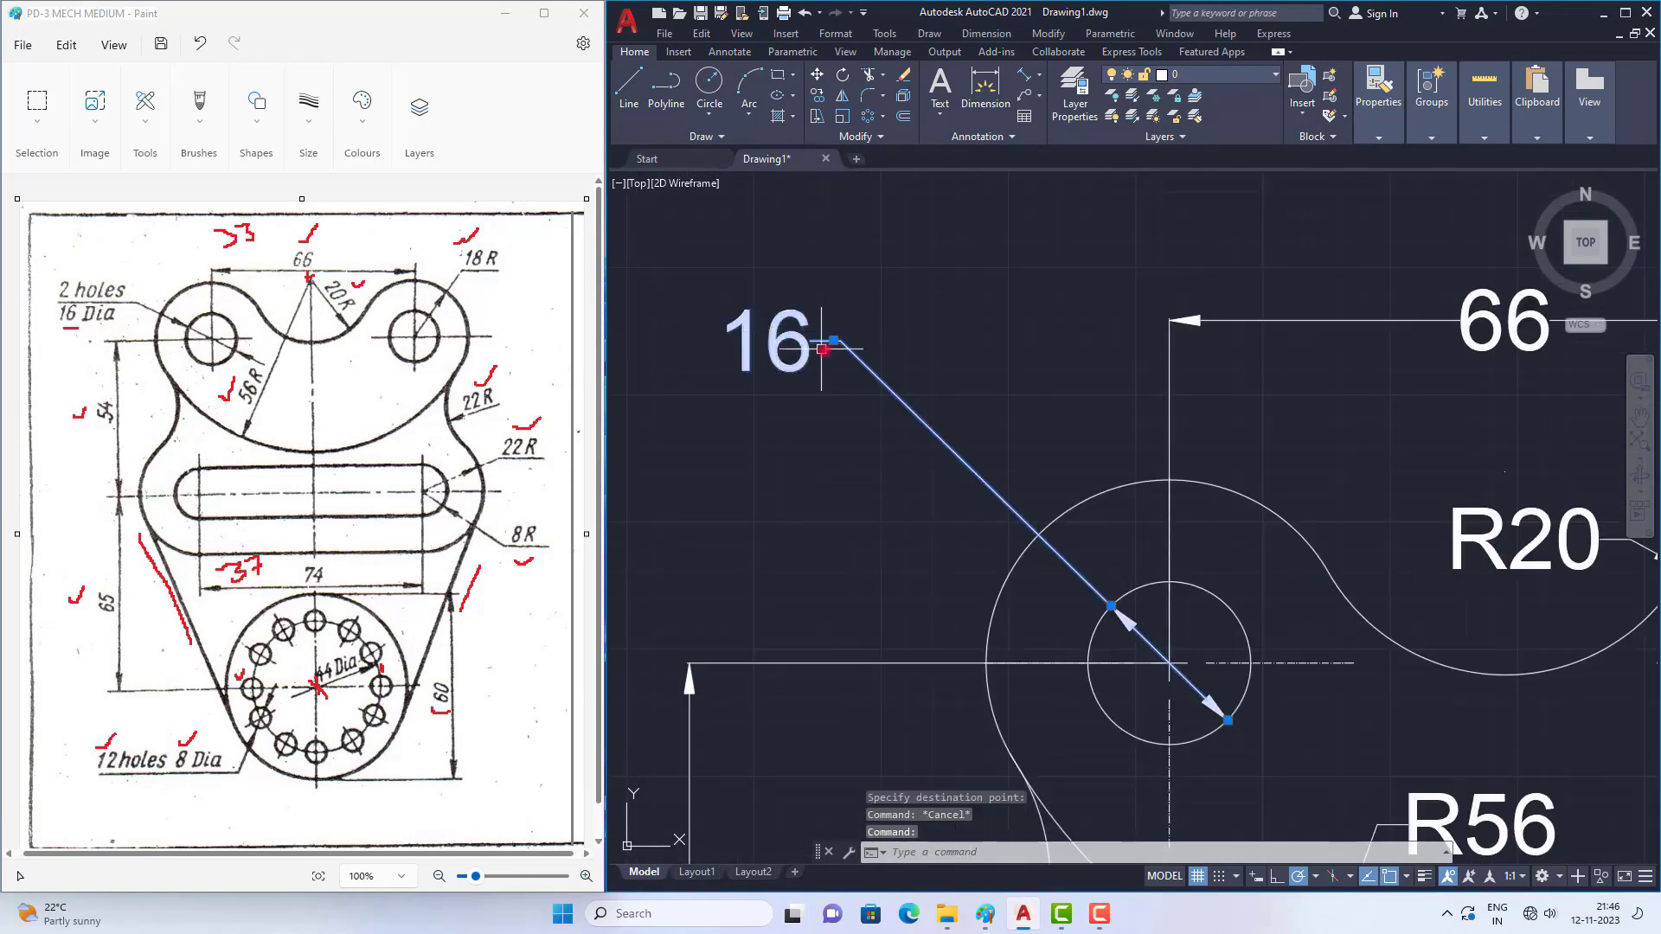
mouse_move(829, 334)
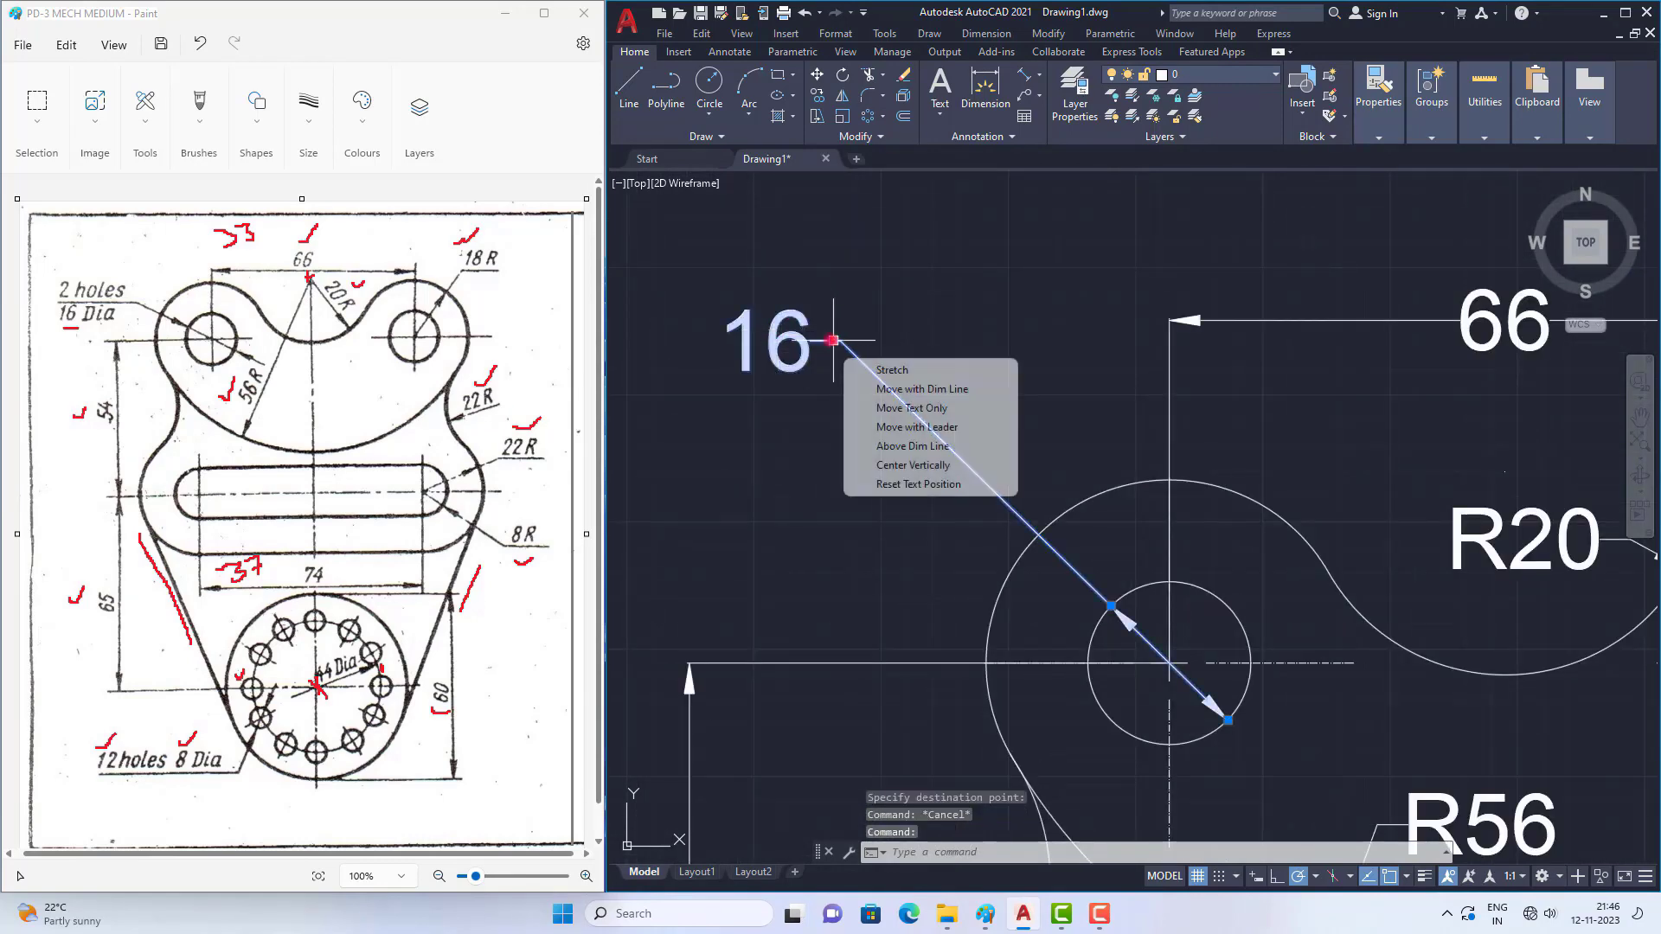
click(900, 446)
key(Escape)
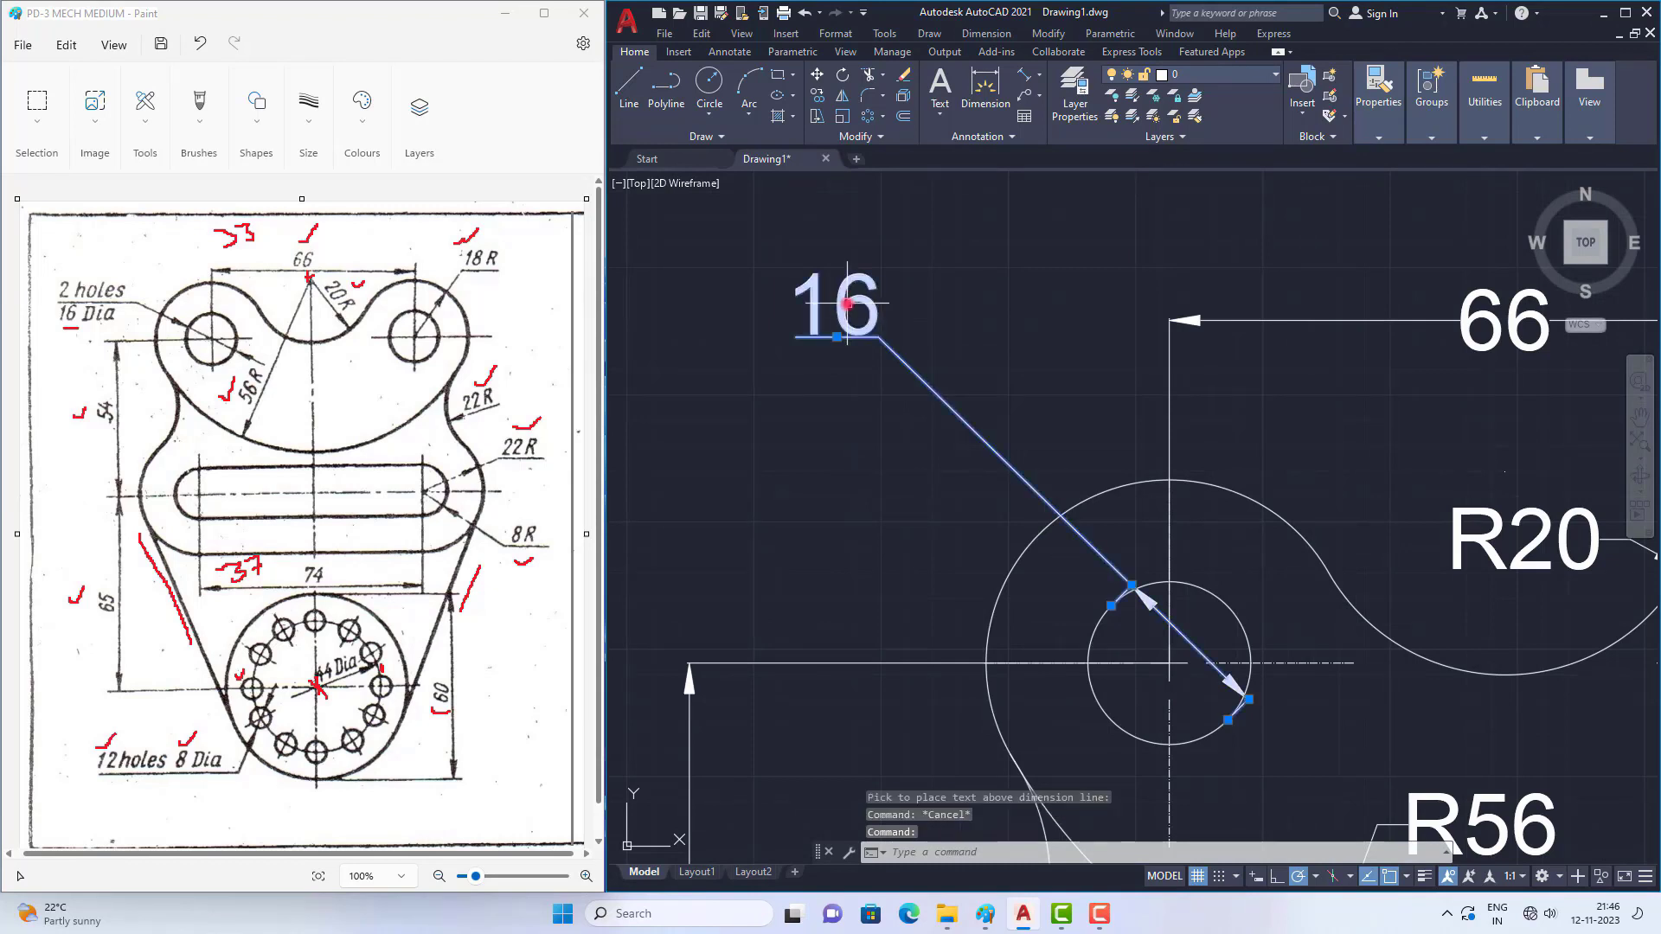
Step: Mark the two-hole note on the reference image and prefix the upper left hole's dimension value with "2 holes"
double_click(848, 301)
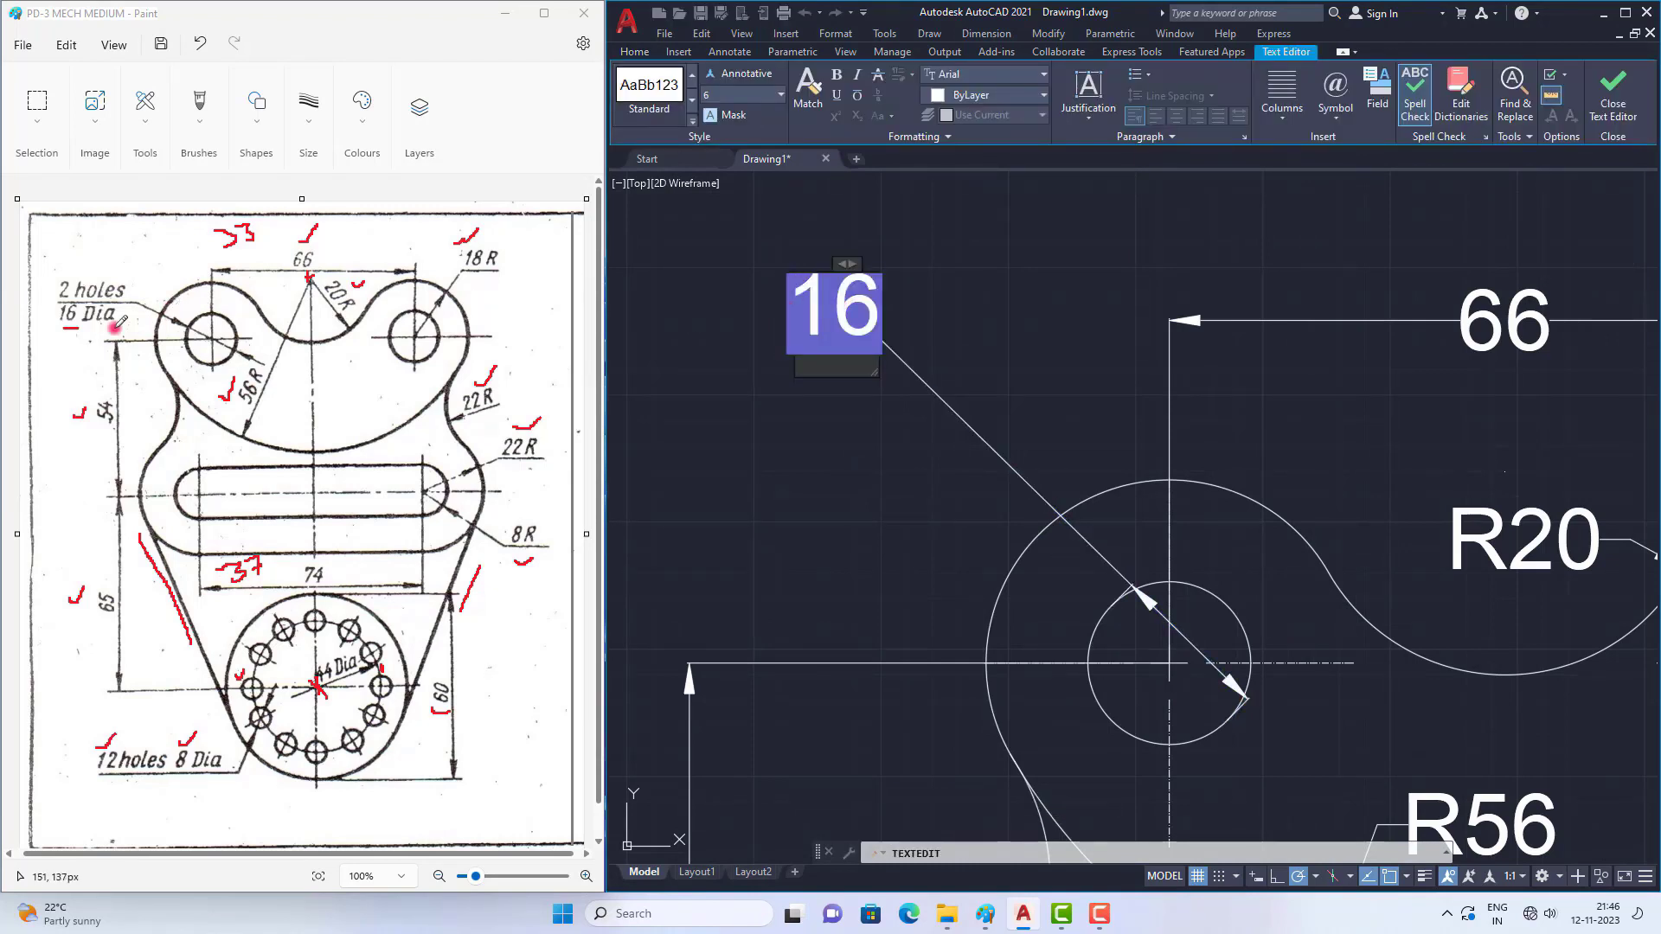
drag(56, 279, 83, 277)
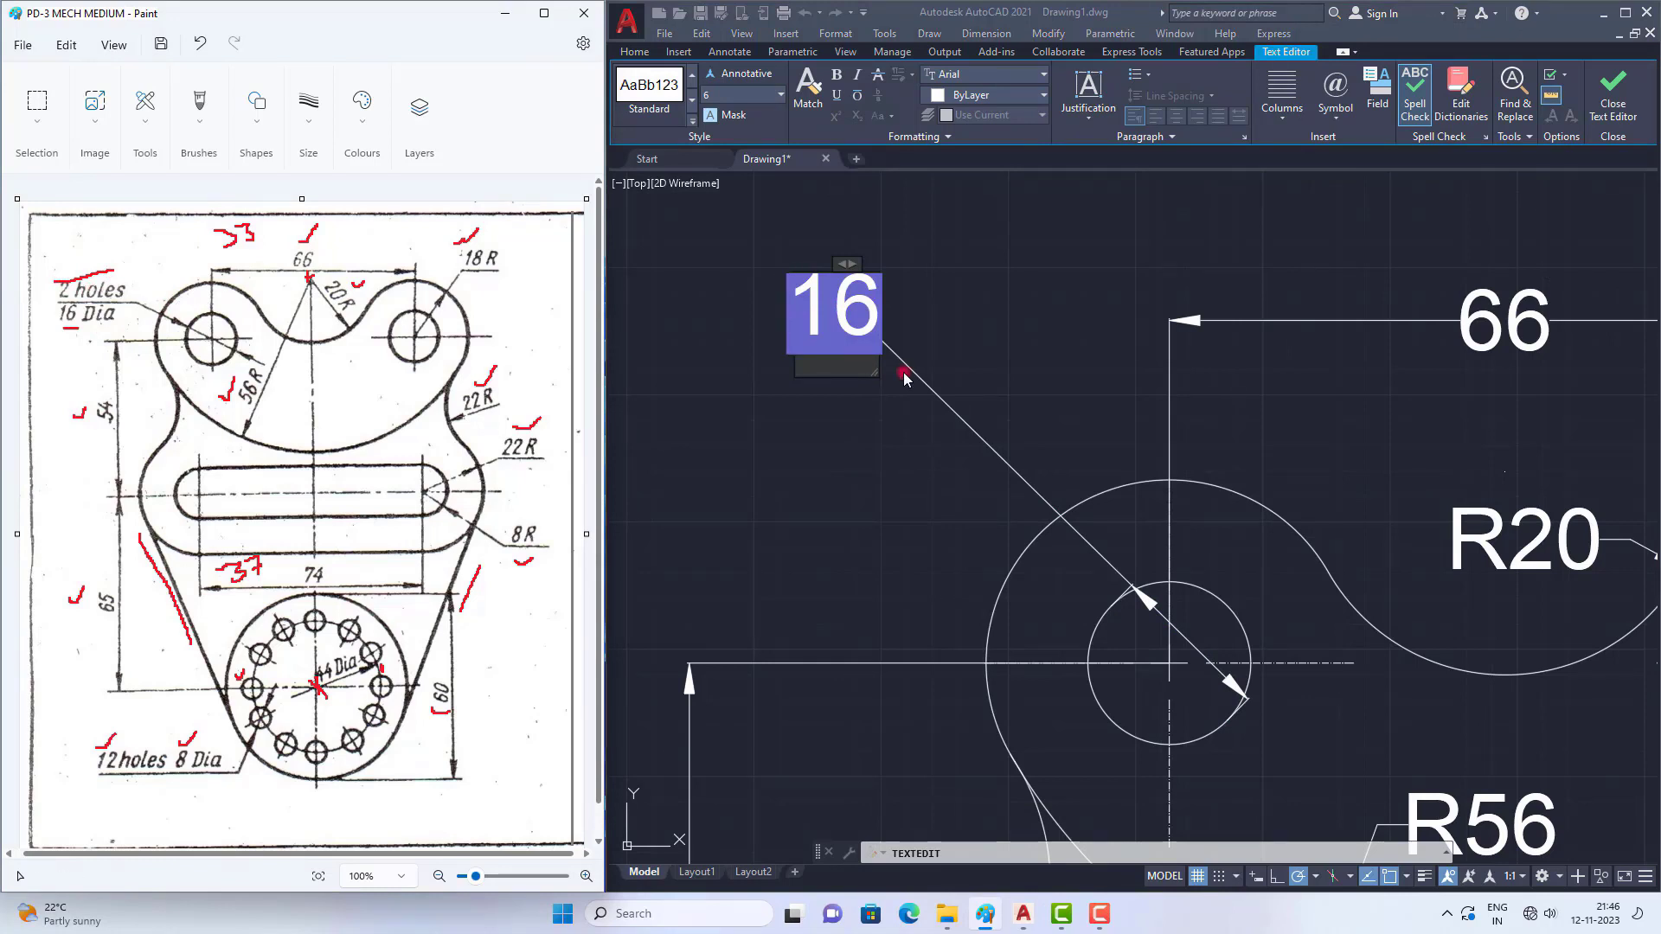
click(903, 378)
text(holes)
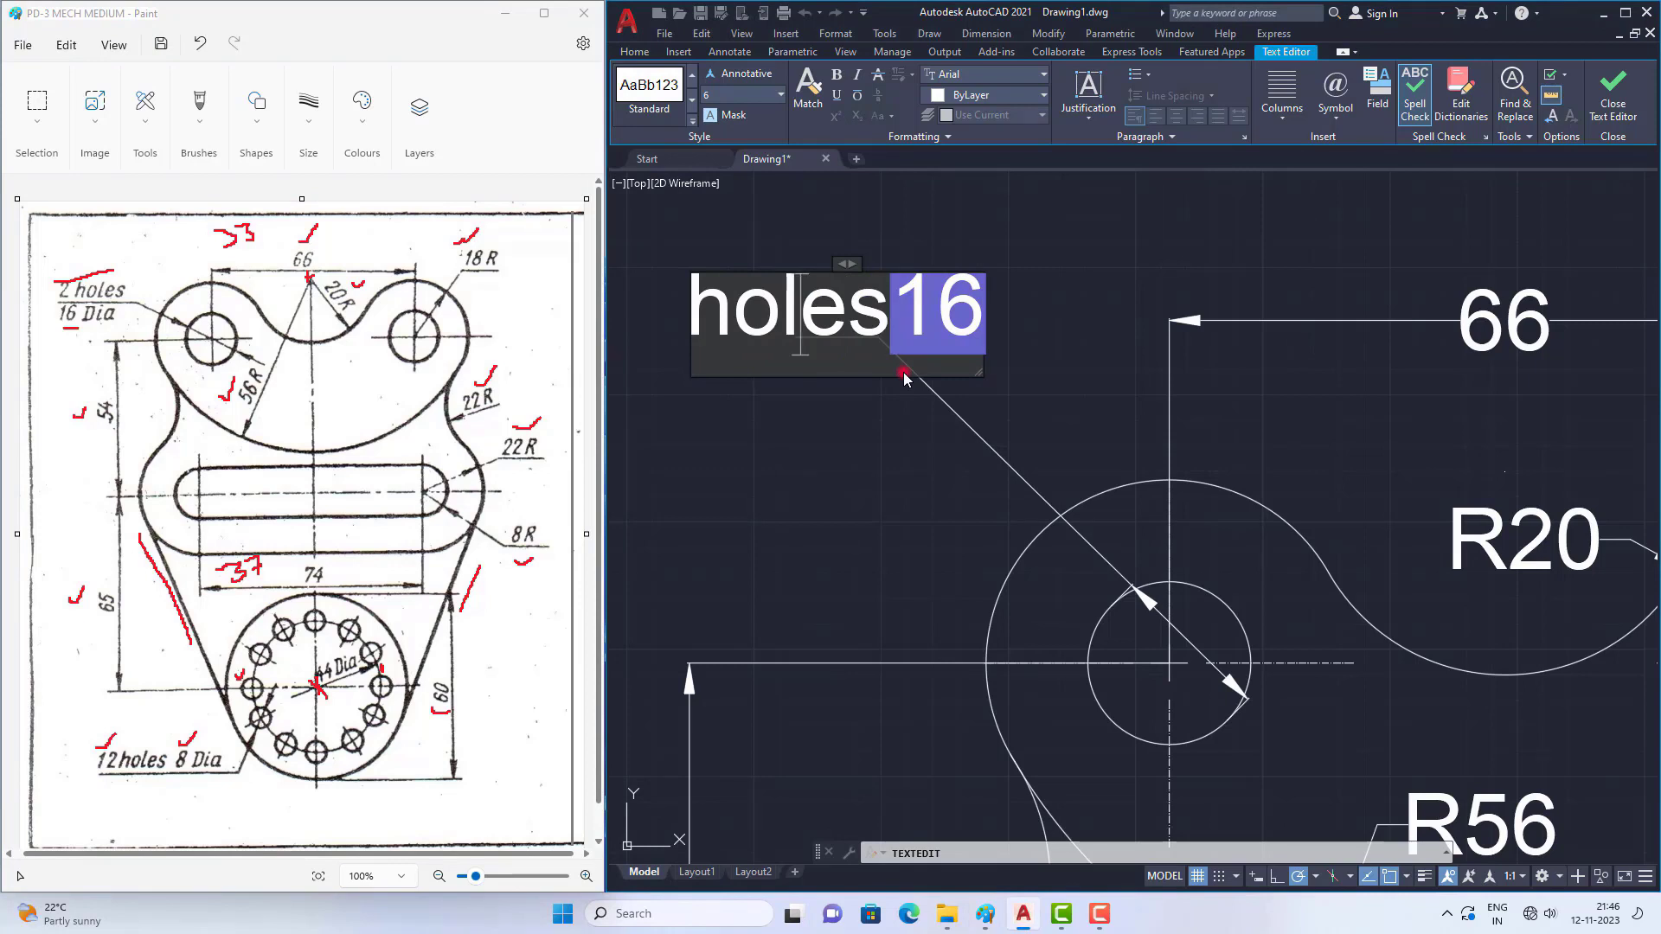
key(Home)
text(2)
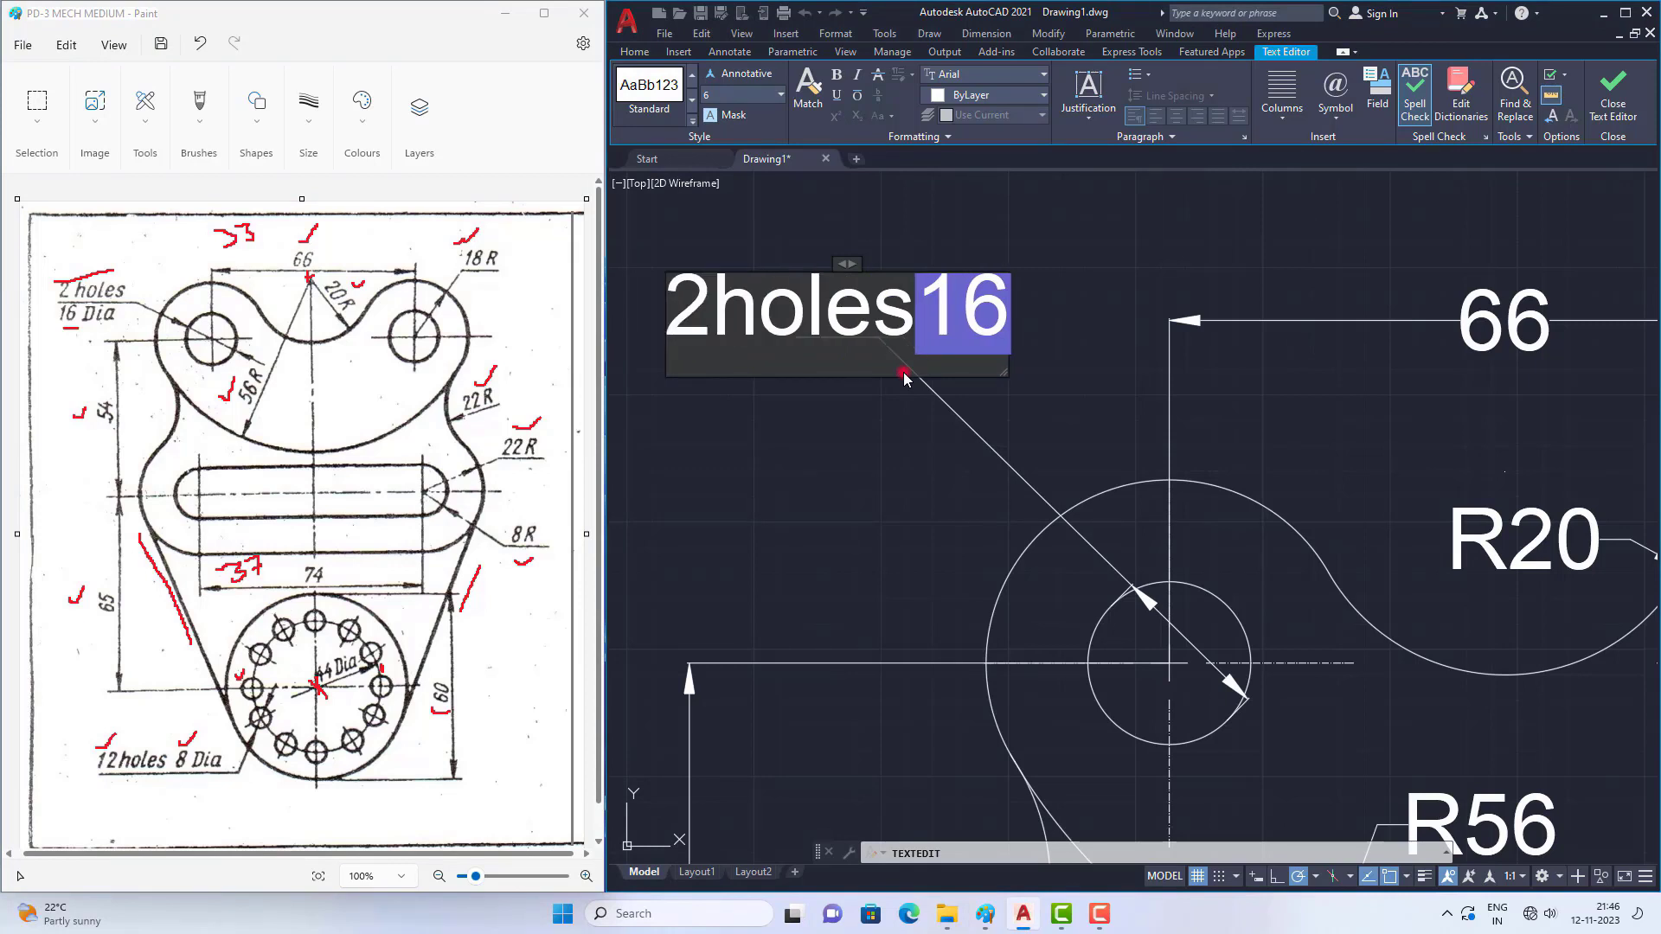
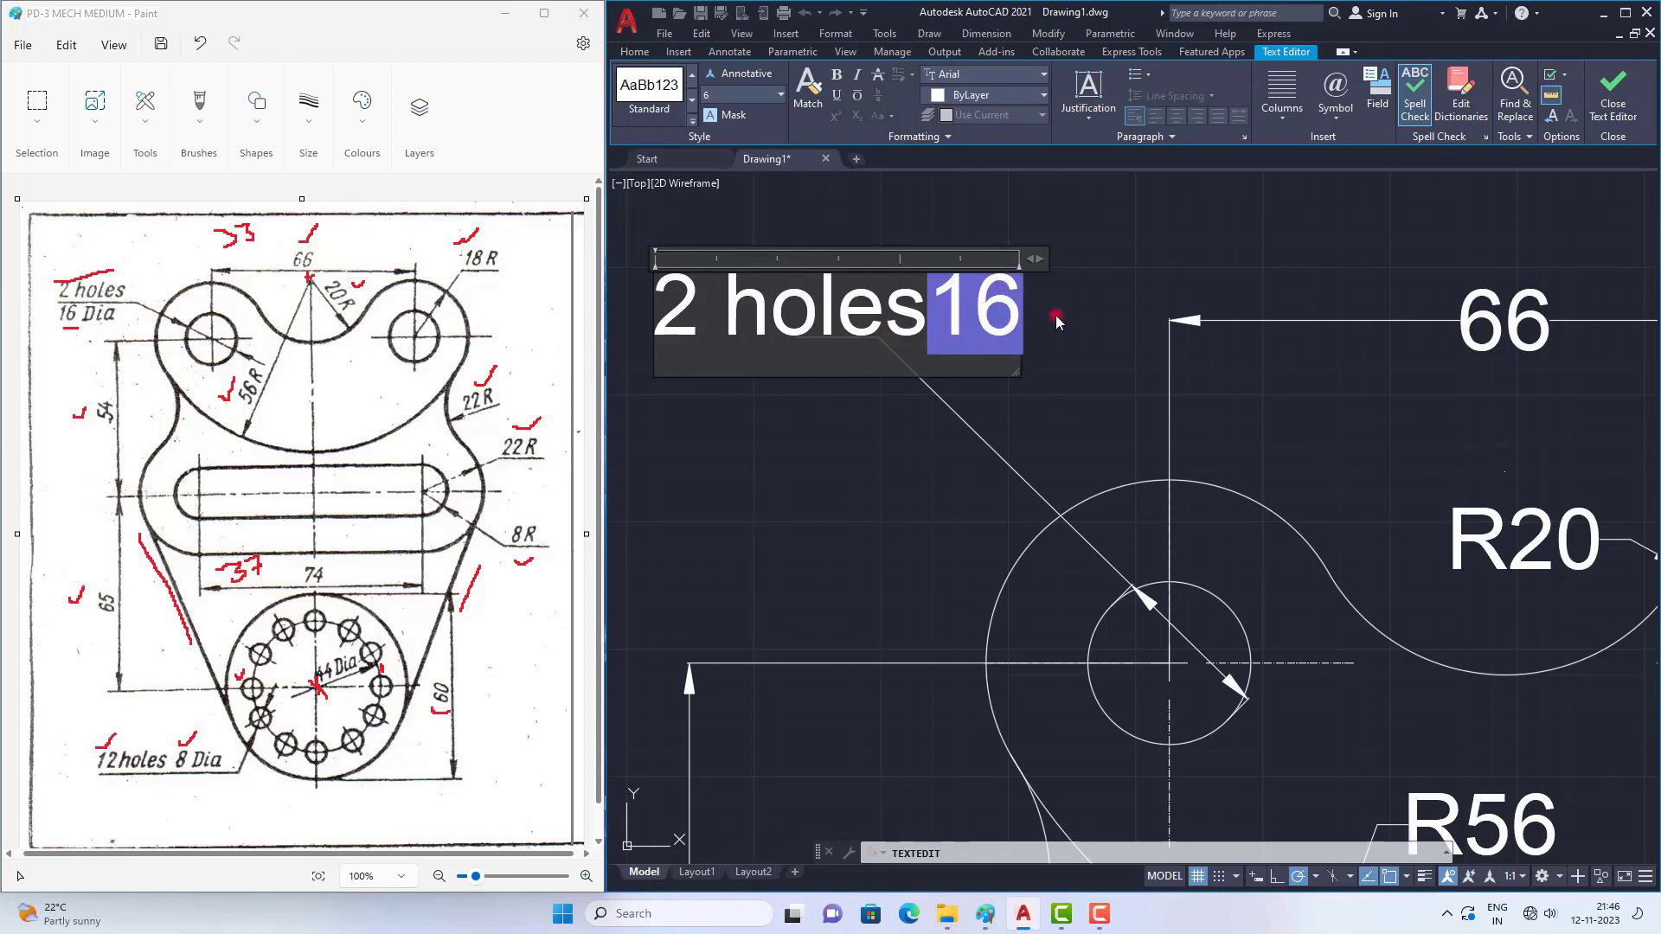
Step: Add a diameter symbol after the 16 value, put "16Ø" on a second line below "2 holes", and finish the text edit
click(1332, 129)
click(1360, 179)
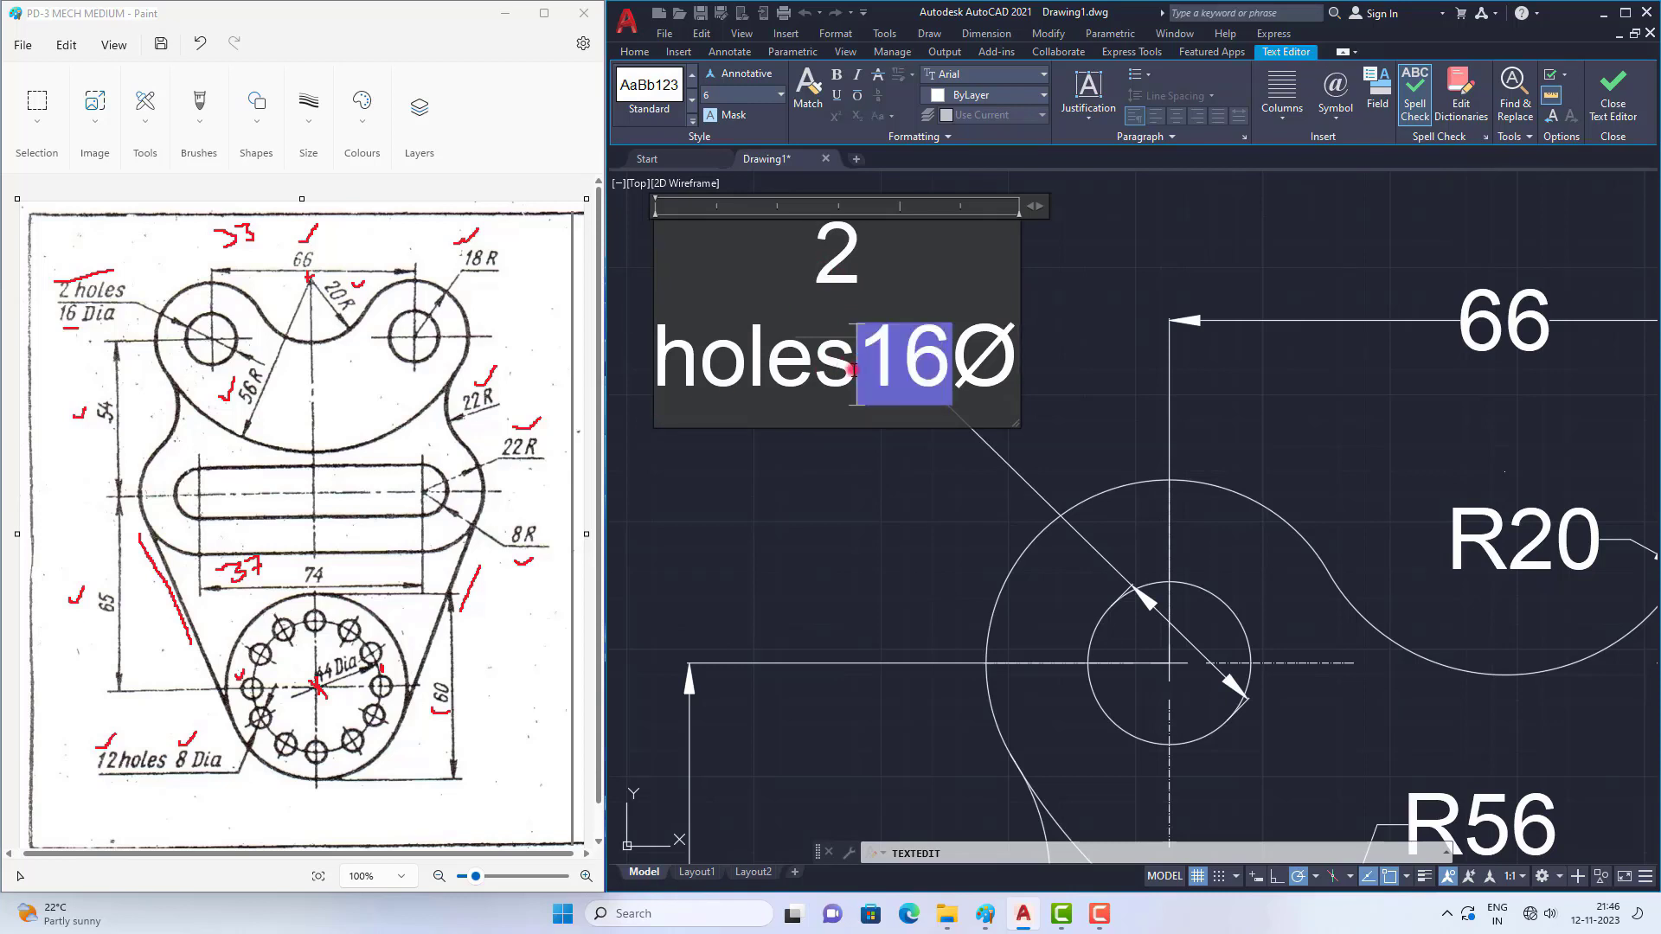
key(Return)
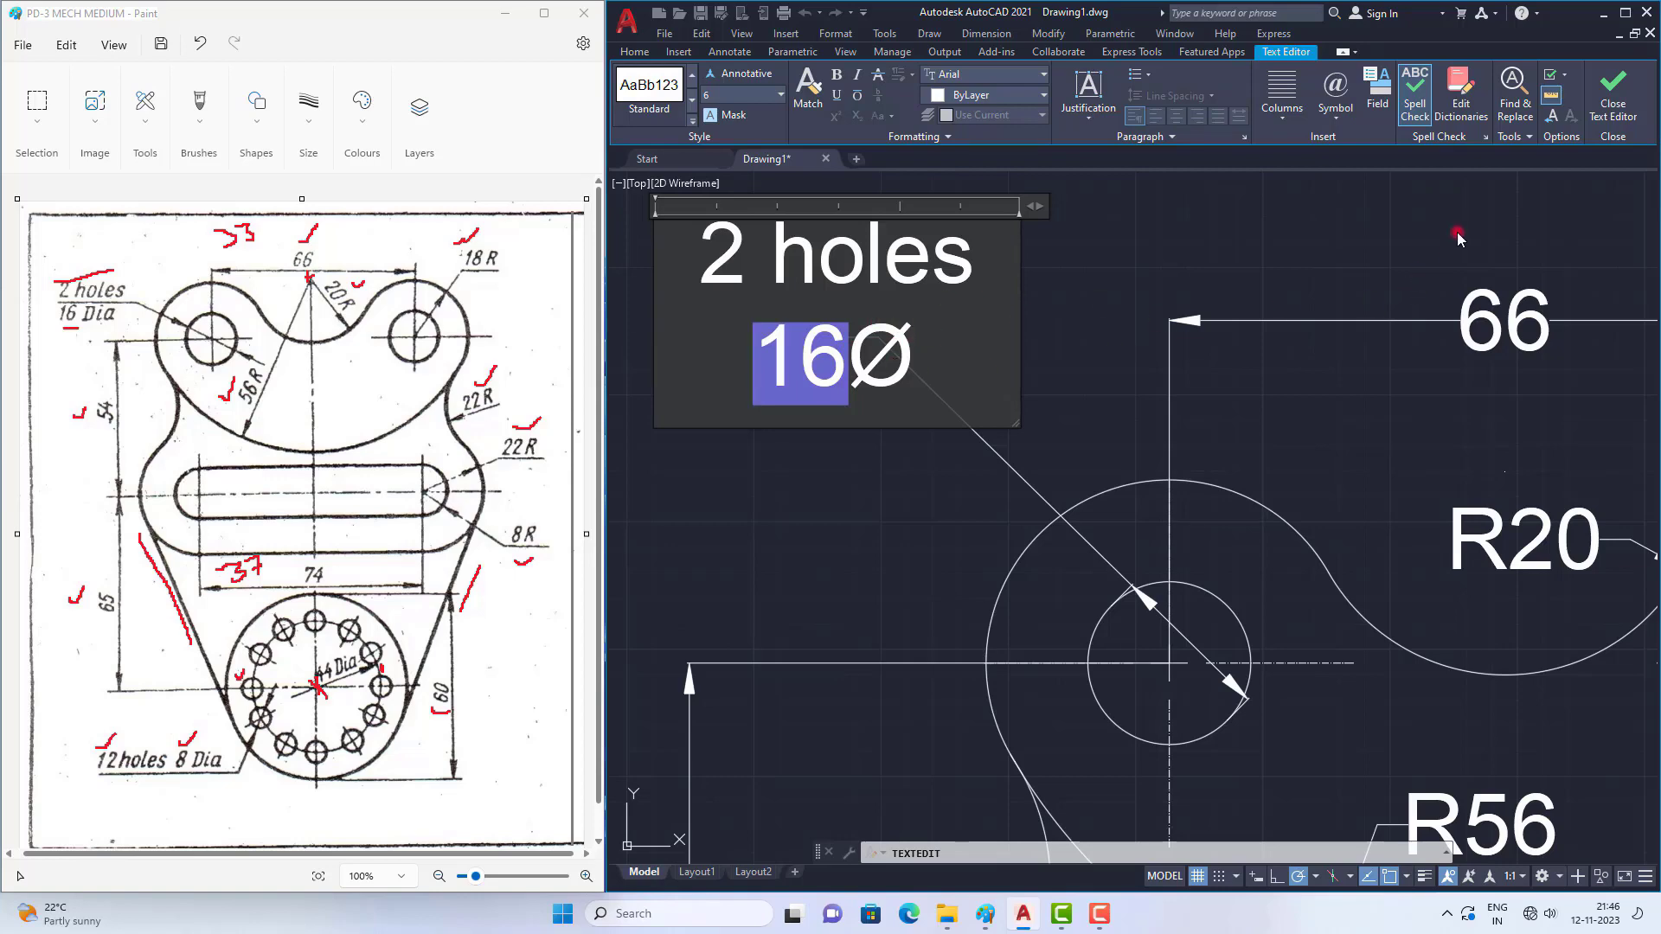
click(1613, 90)
scroll(889, 443, down, 2)
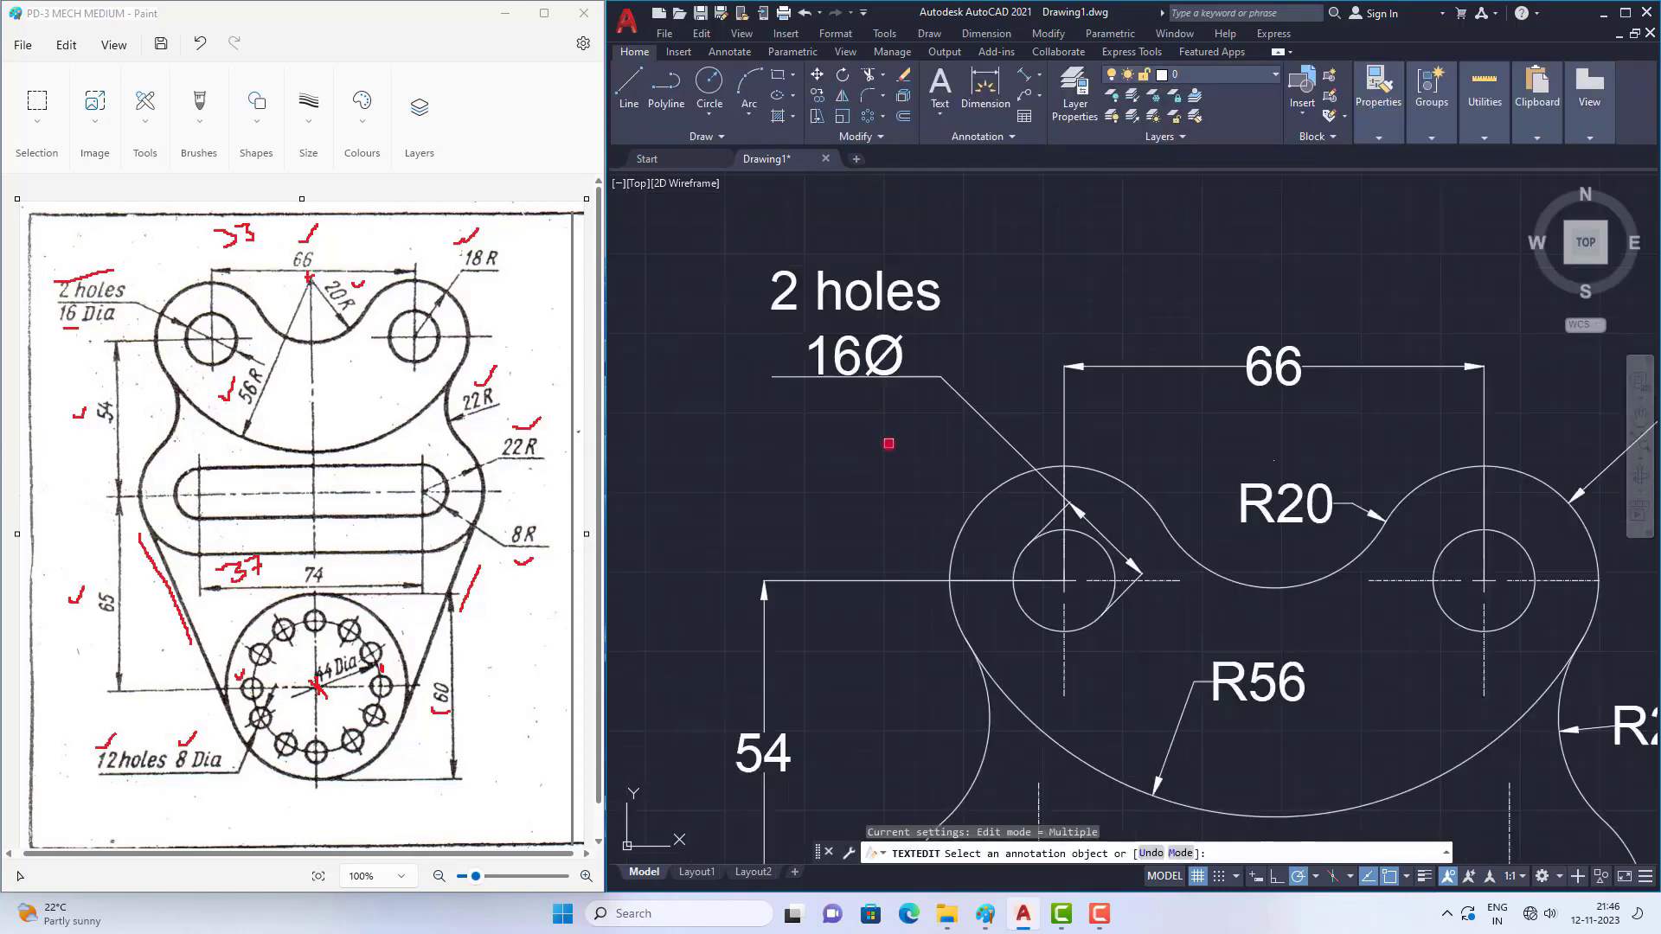
scroll(888, 443, down, 2)
scroll(859, 451, down, 1)
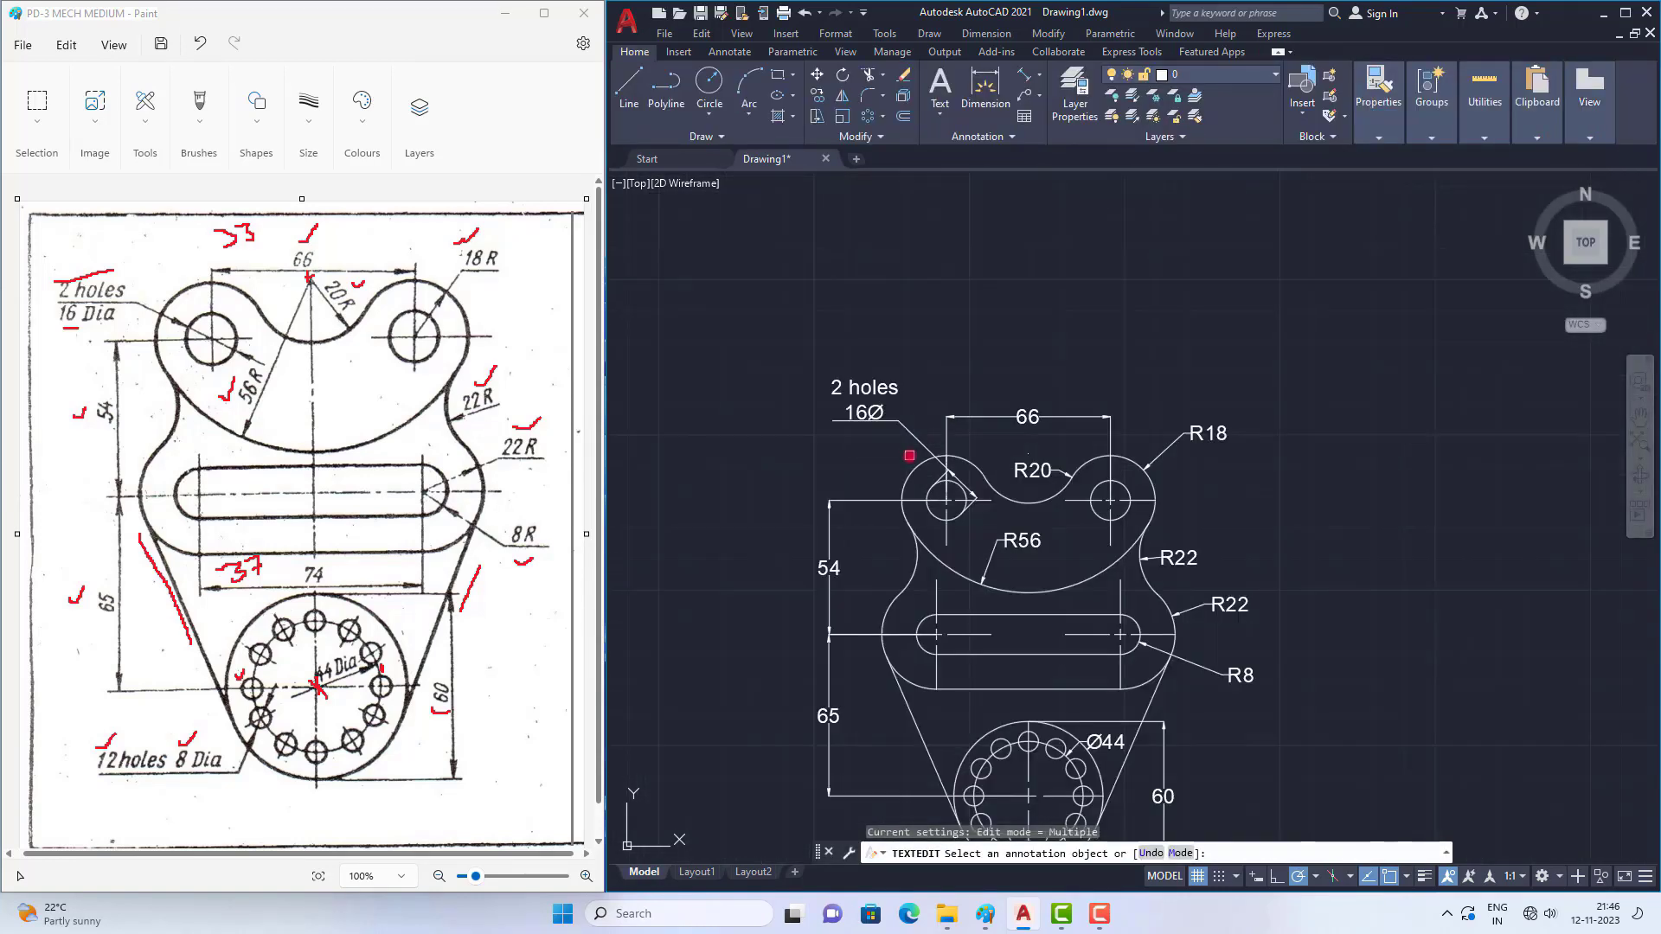
scroll(919, 423, up, 3)
scroll(905, 367, down, 4)
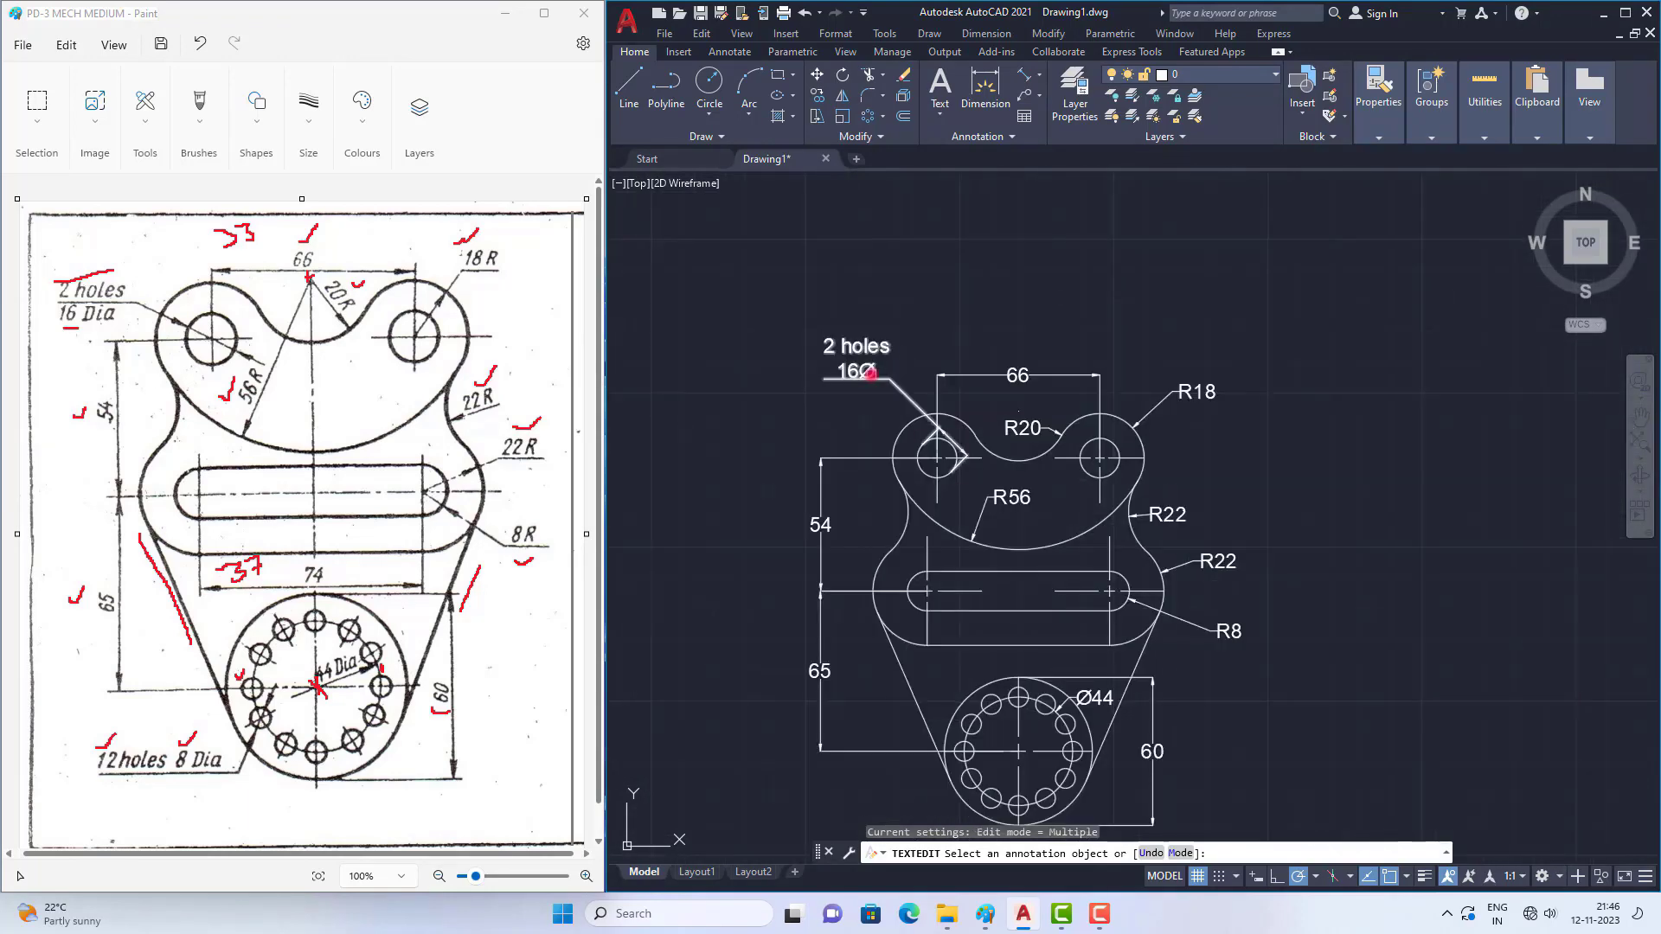
key(Escape)
Step: Stretch the upper left hole's dimension line back so it runs diagonally through the hole
scroll(951, 430, up, 5)
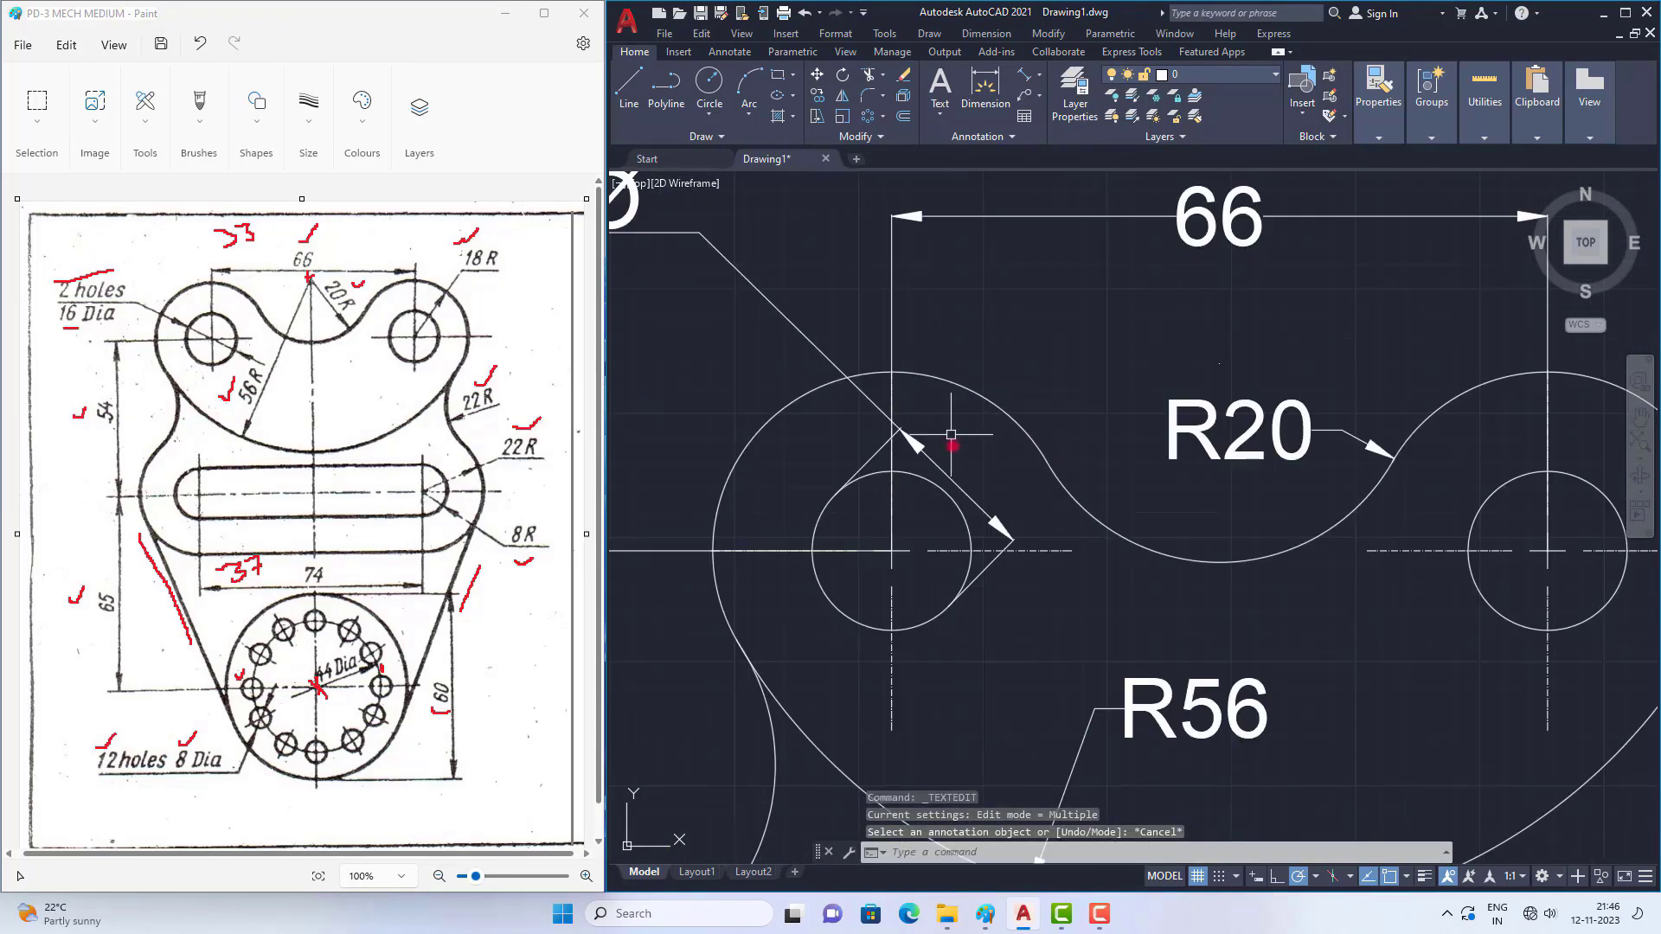
click(955, 493)
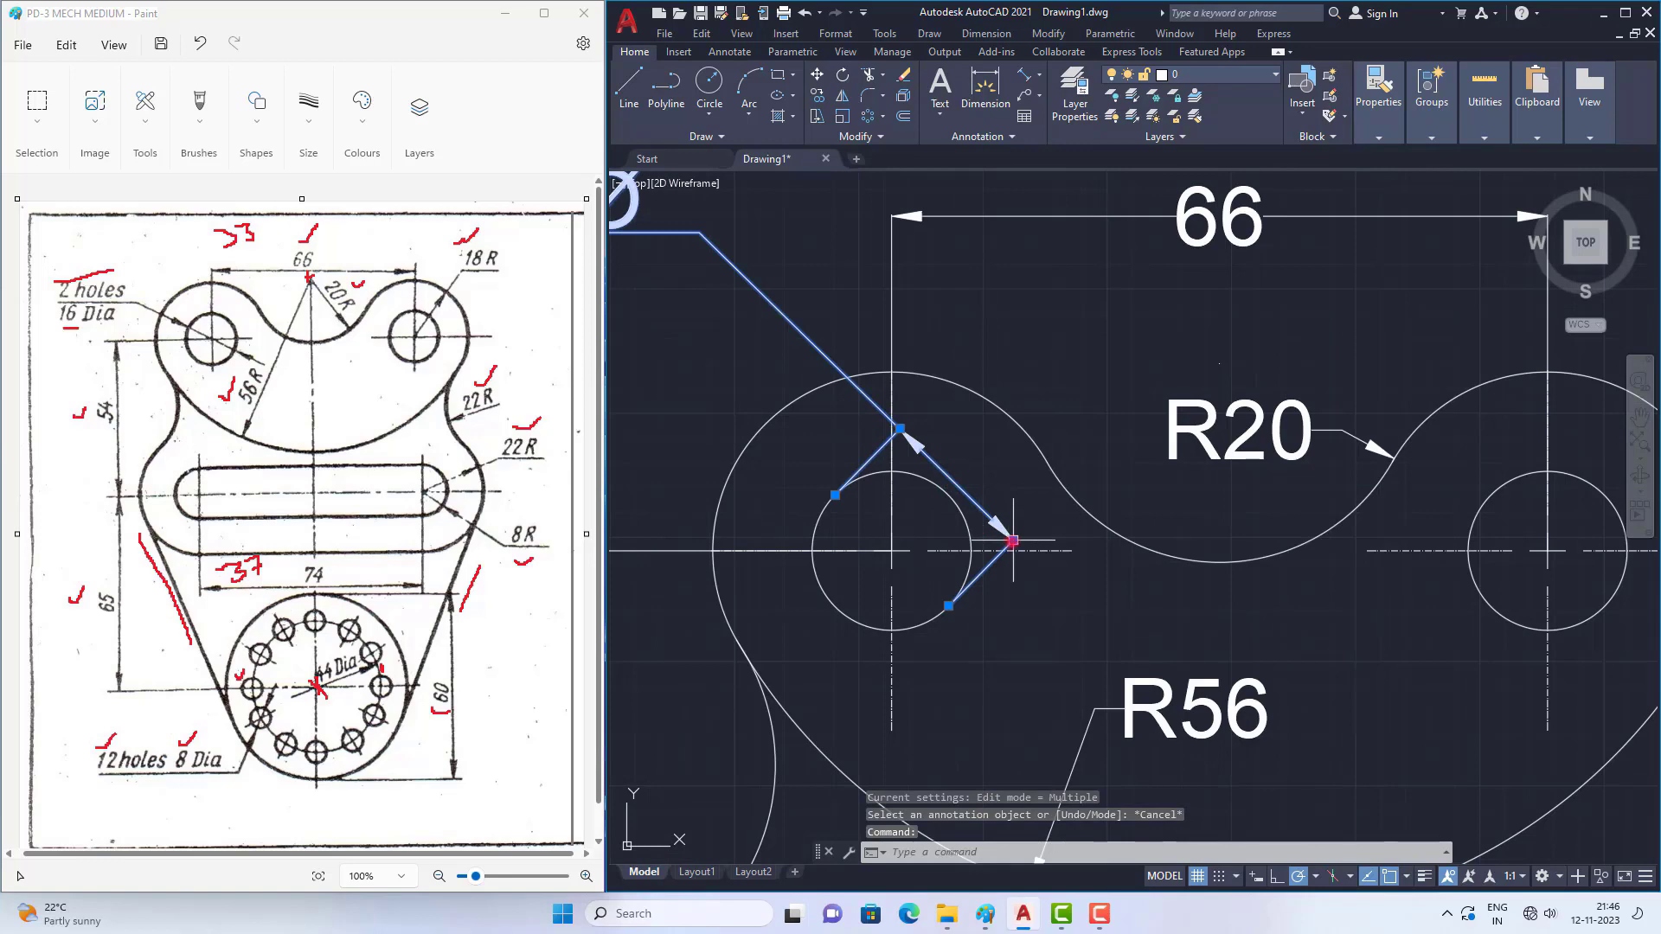
click(1013, 542)
scroll(972, 467, down, 5)
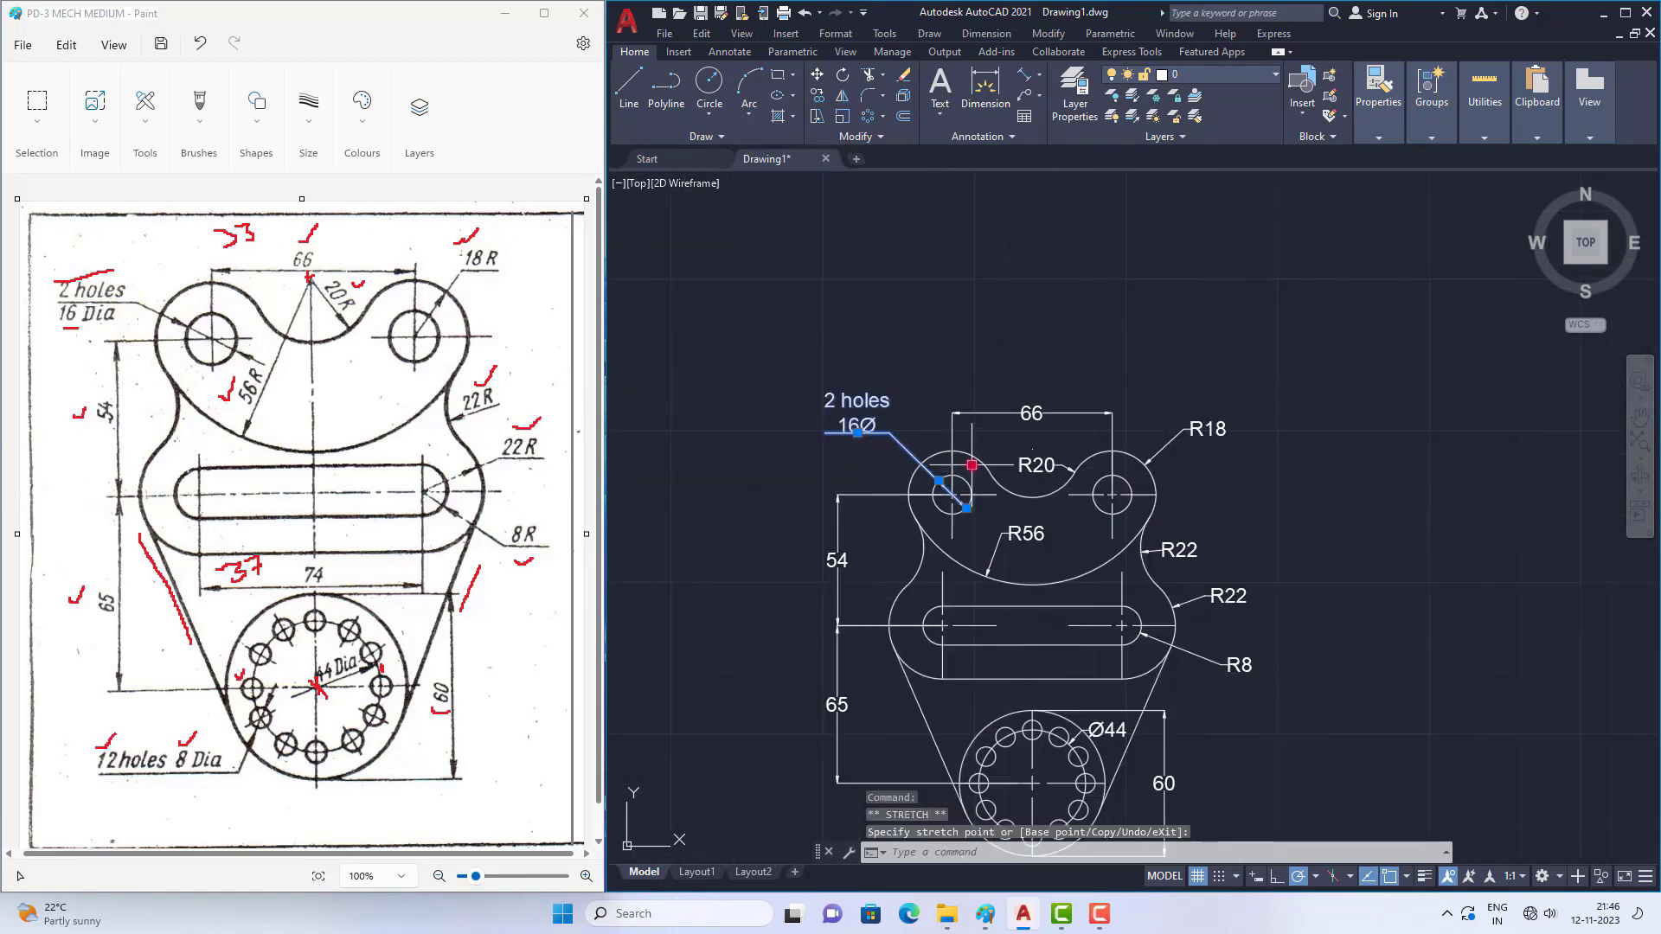
key(Escape)
scroll(991, 467, down, 3)
scroll(1037, 570, up, 3)
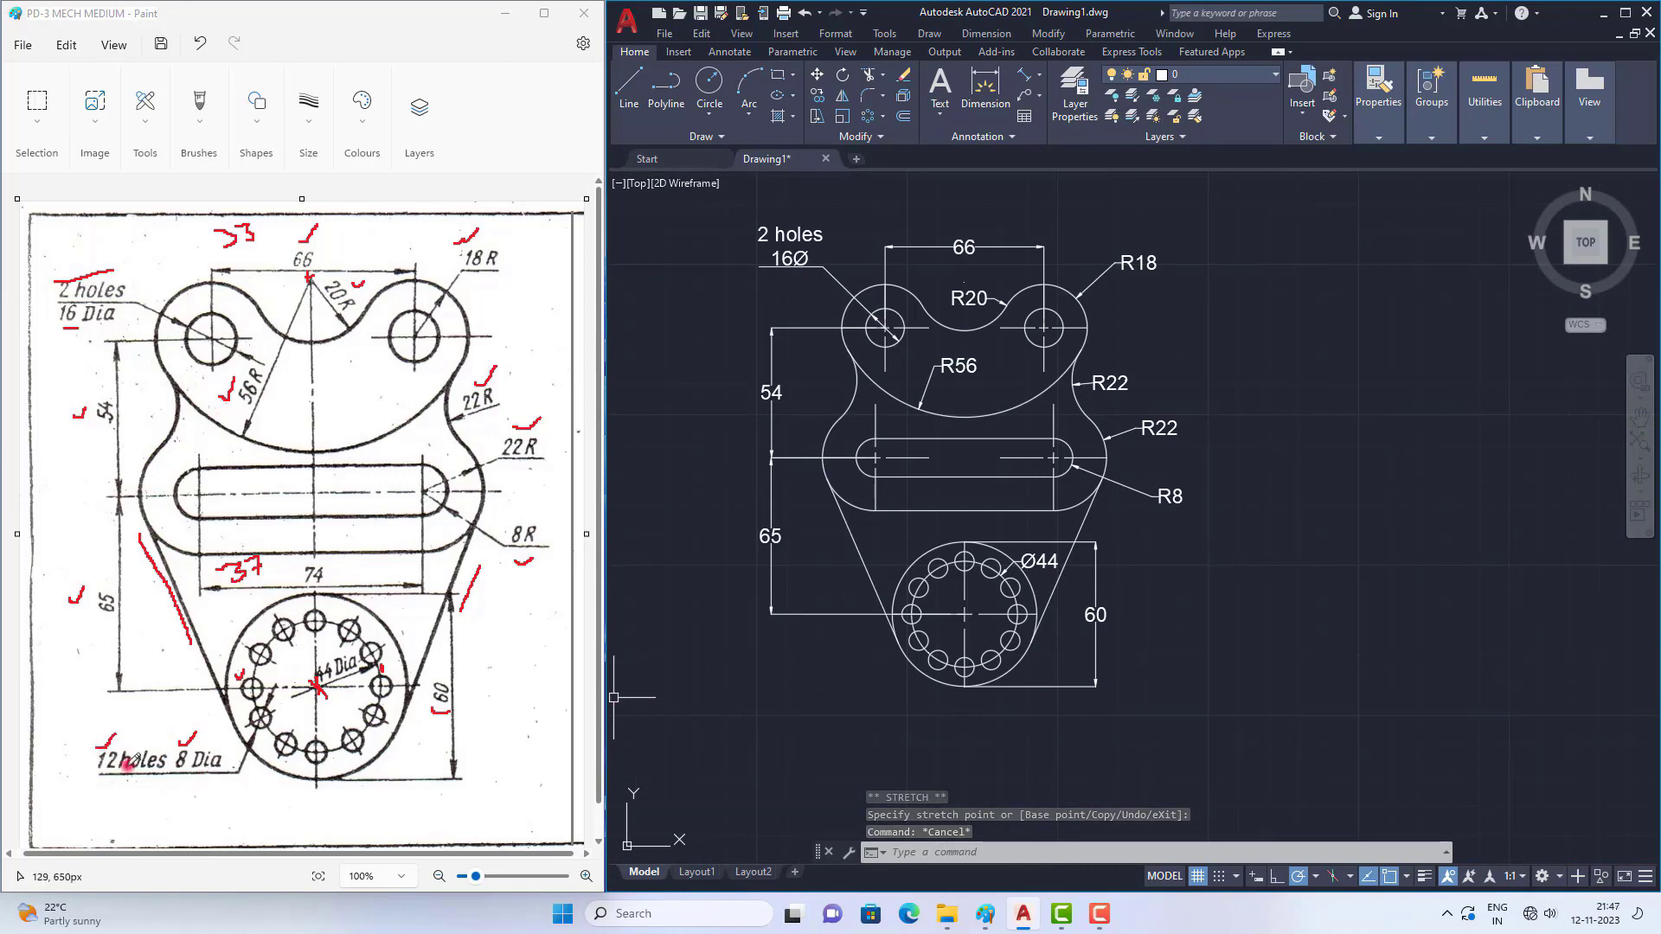
Step: Add an aligned dimension diagonally across the small bolt-circle hole just left of the bottom one
click(1023, 80)
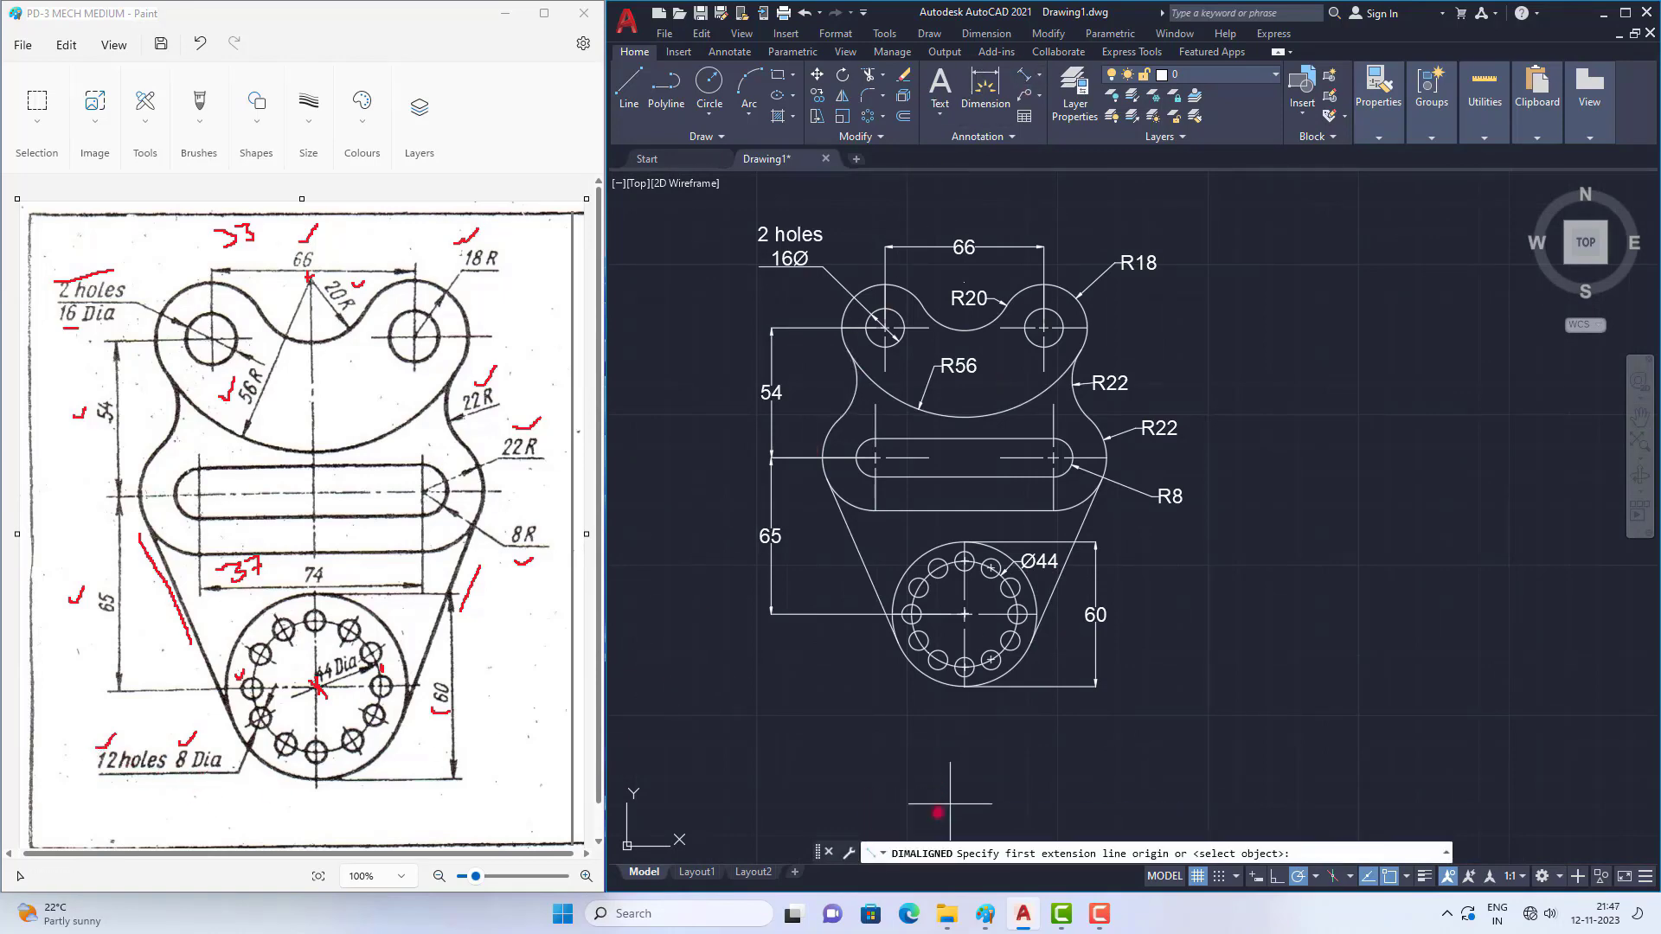
scroll(934, 687, up, 6)
click(978, 500)
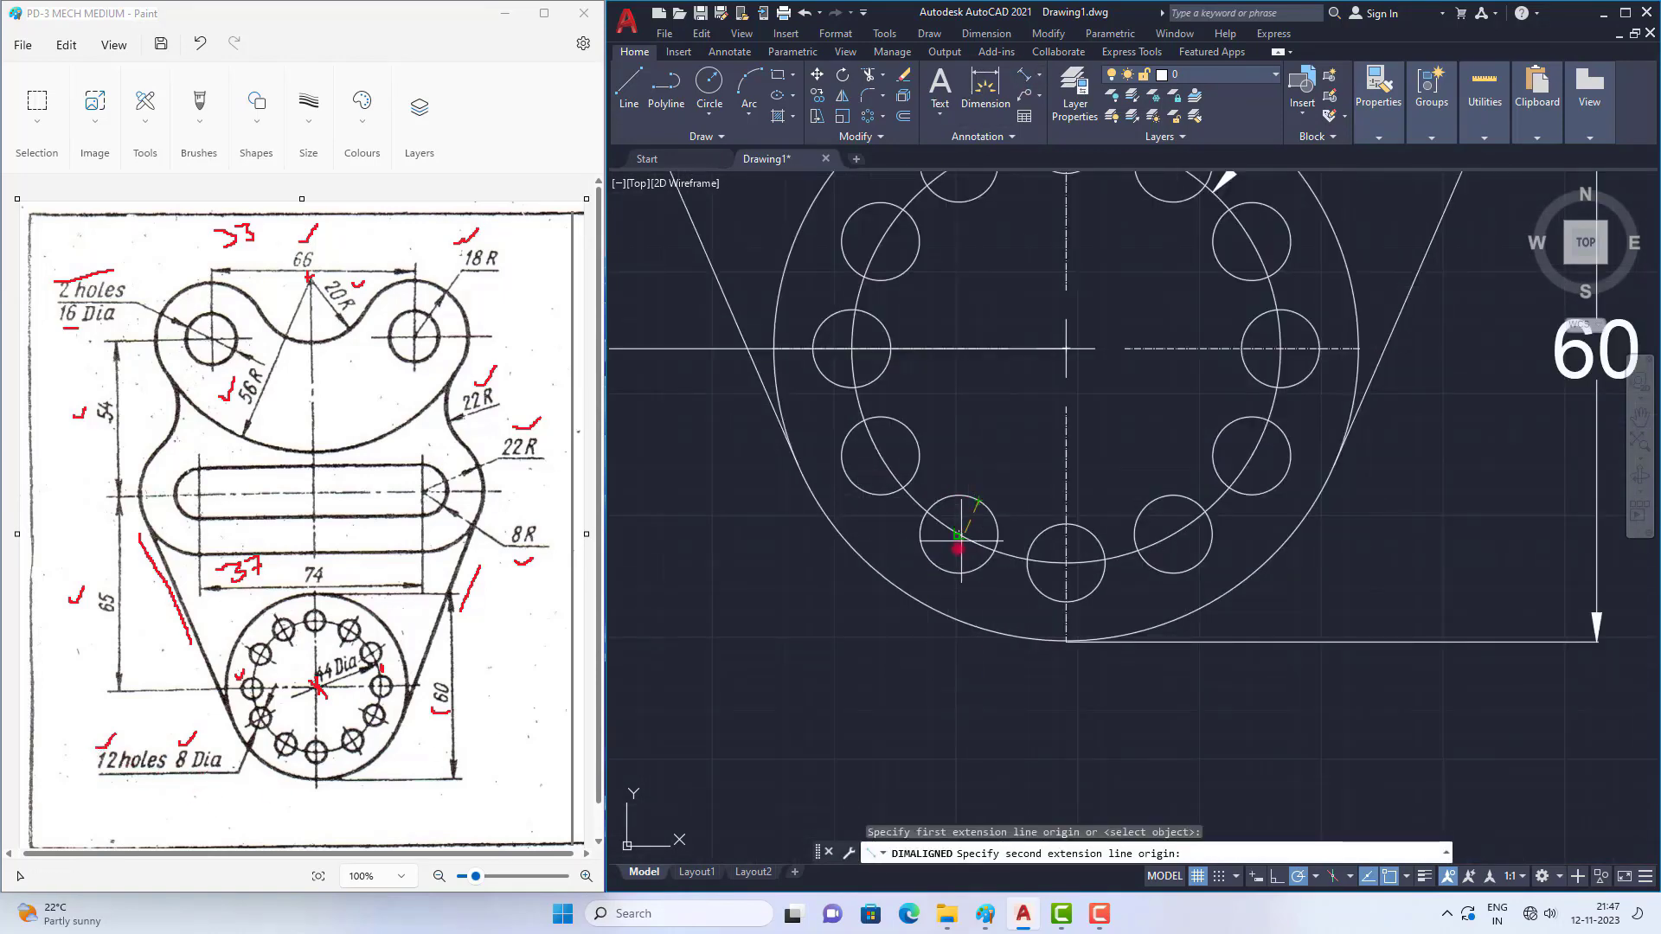
click(938, 568)
click(856, 670)
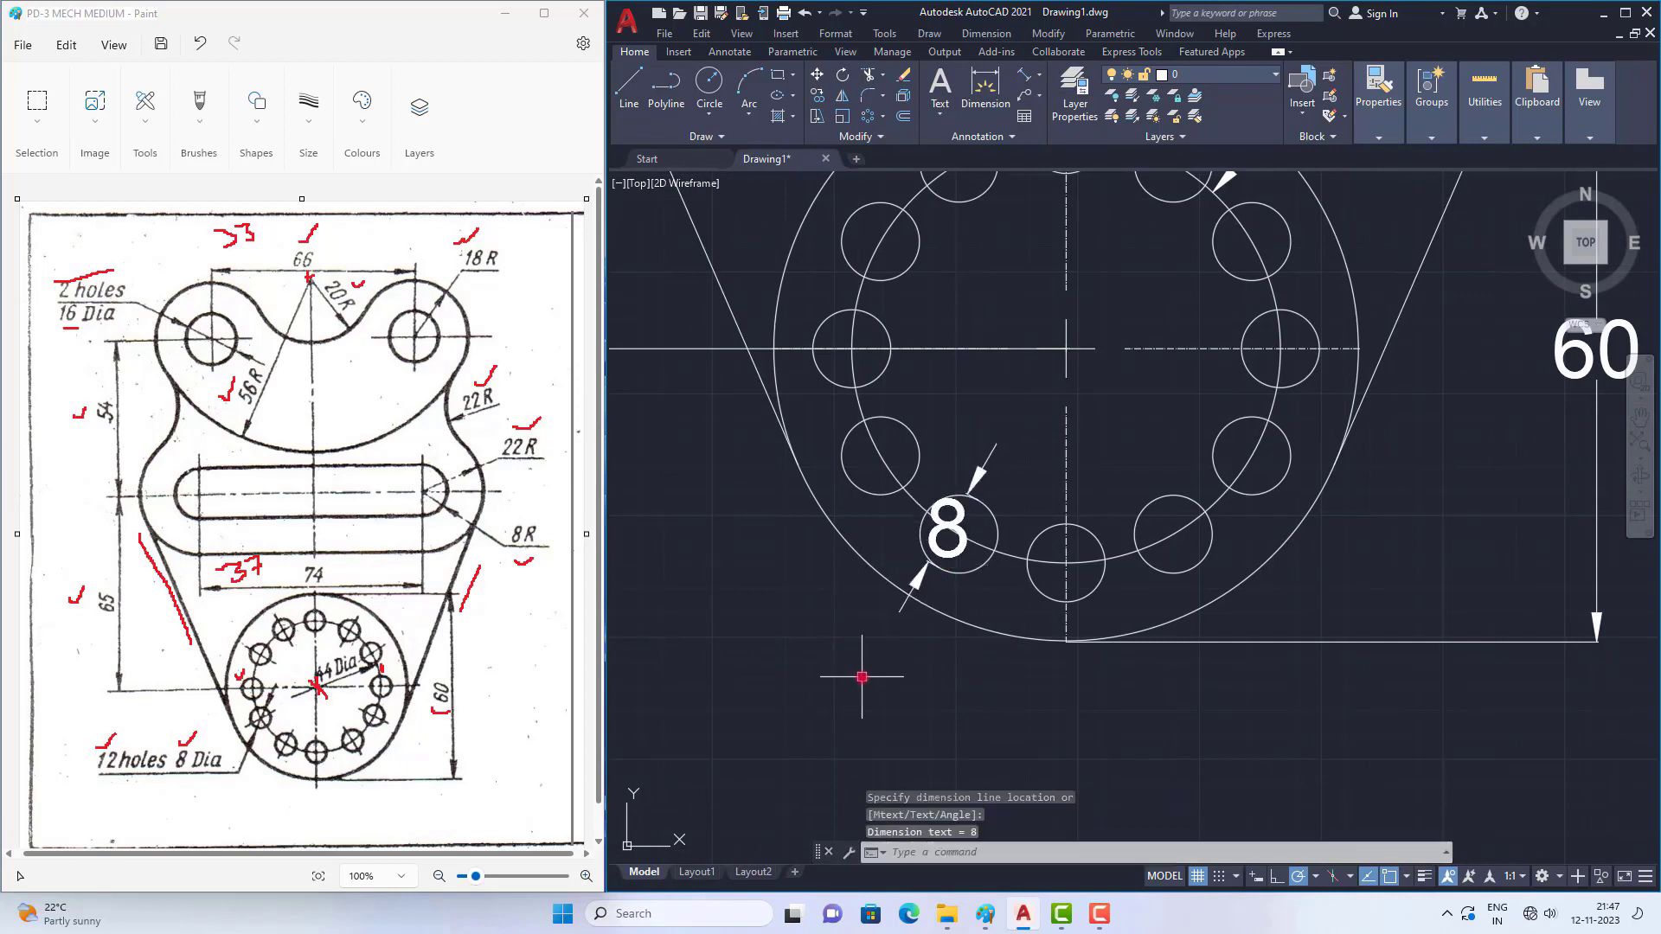
Step: Move the small hole's dimension text with a leader to a spot outside the lower circle, below and to its left
click(960, 524)
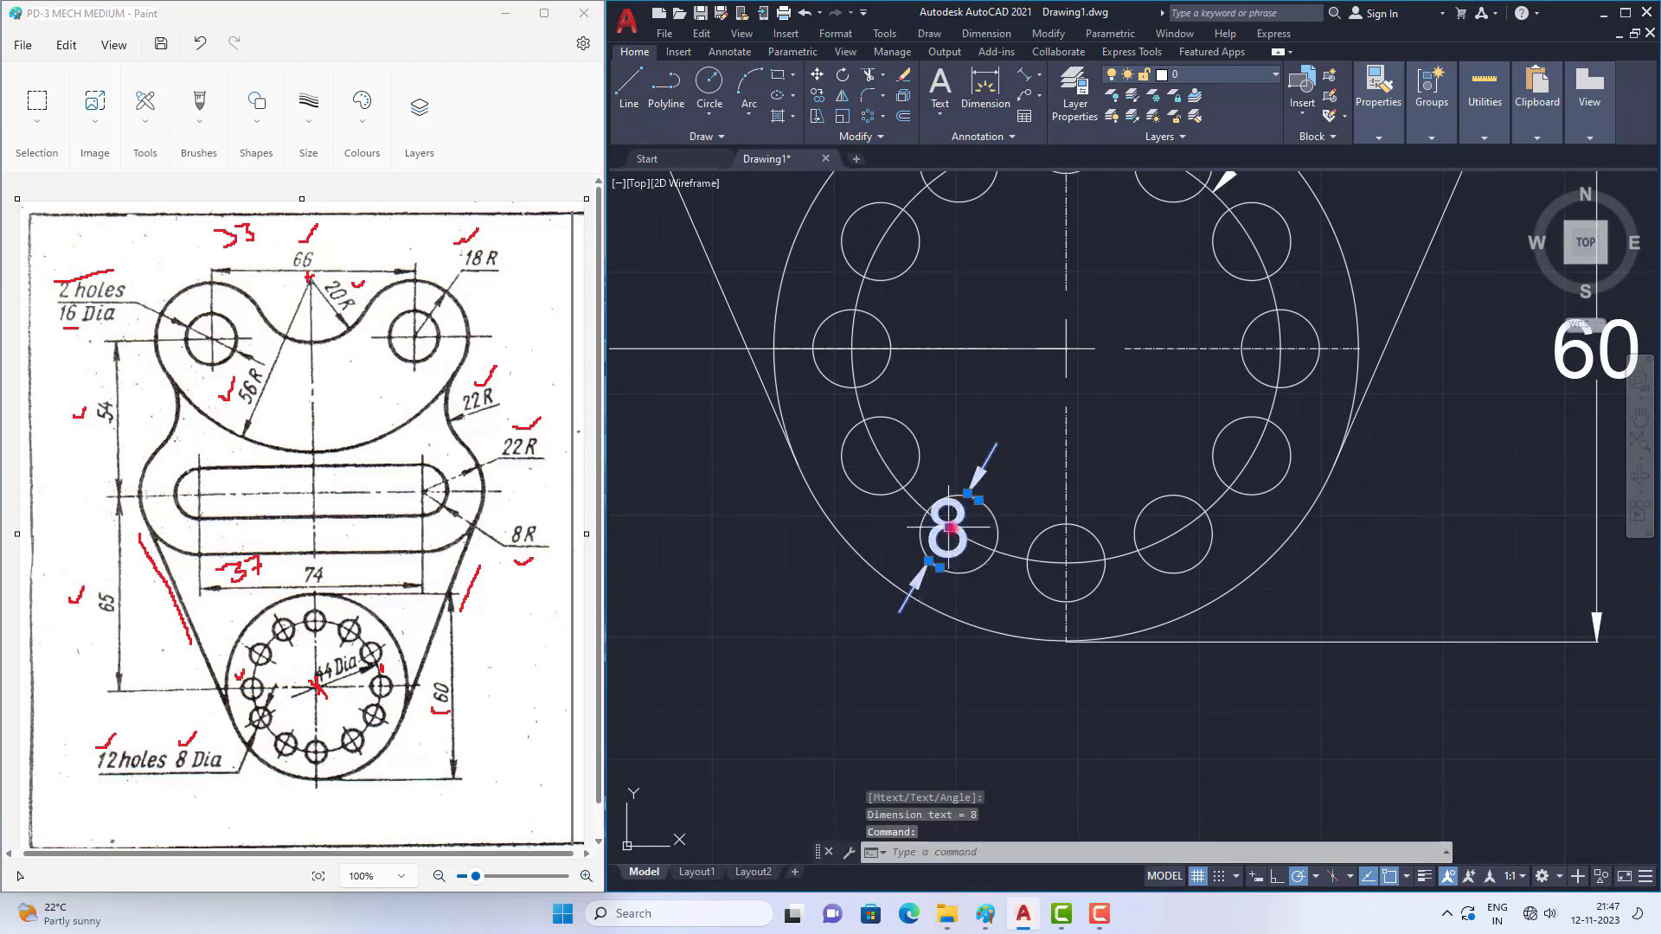
click(949, 526)
key(Escape)
mouse_move(949, 526)
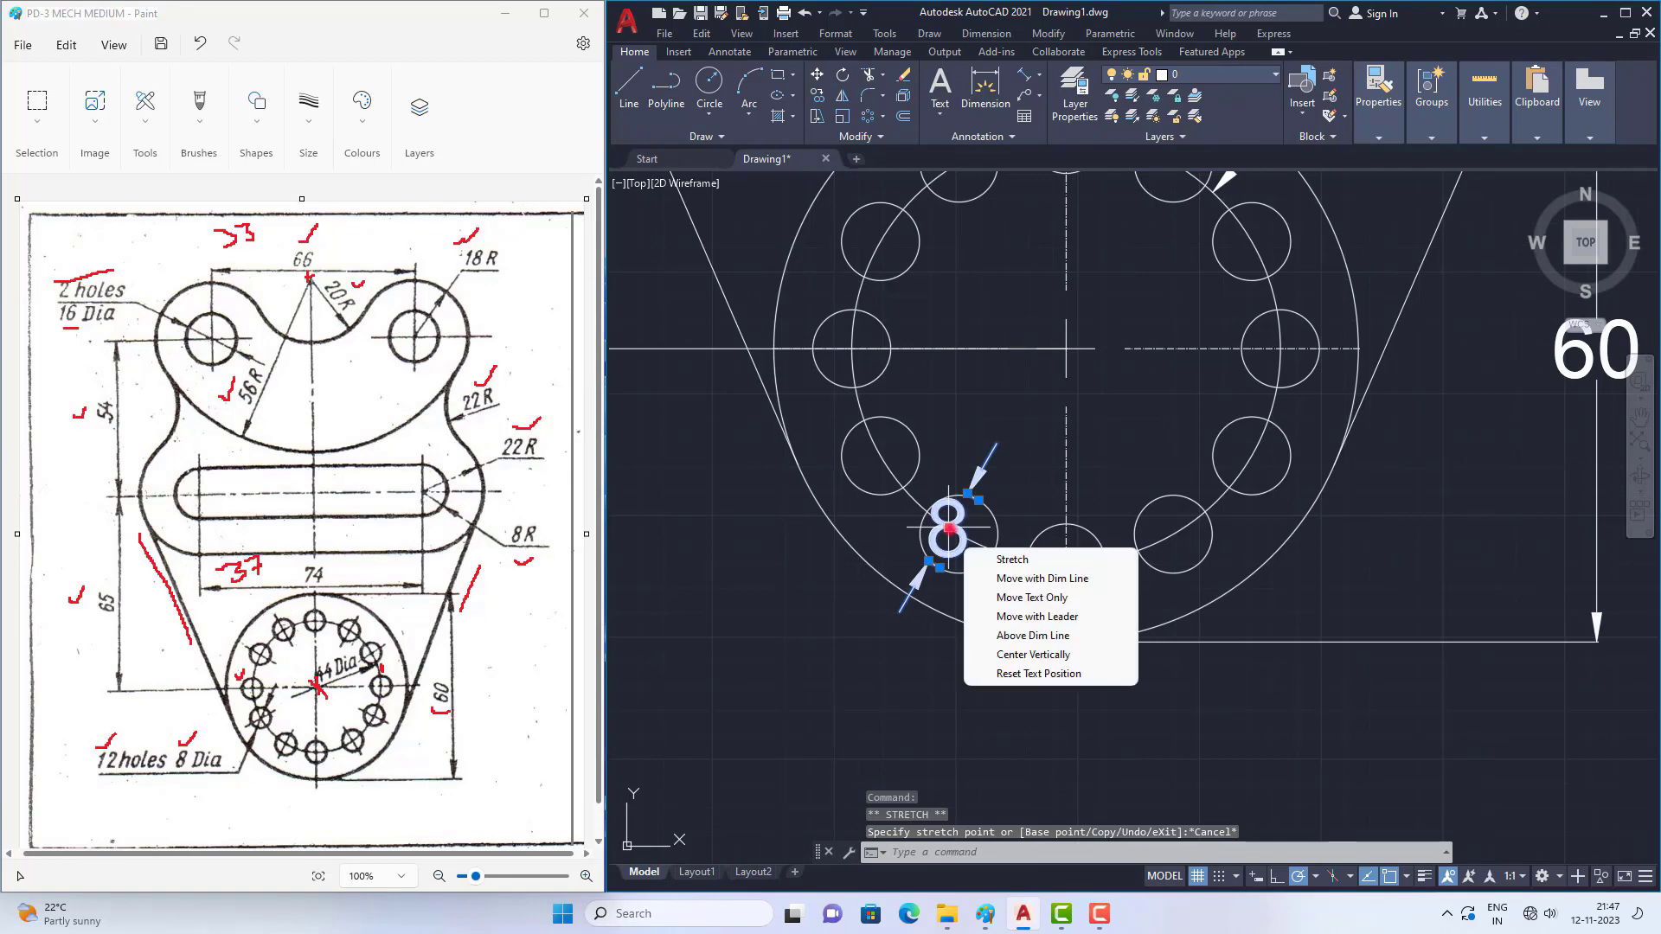
click(1028, 617)
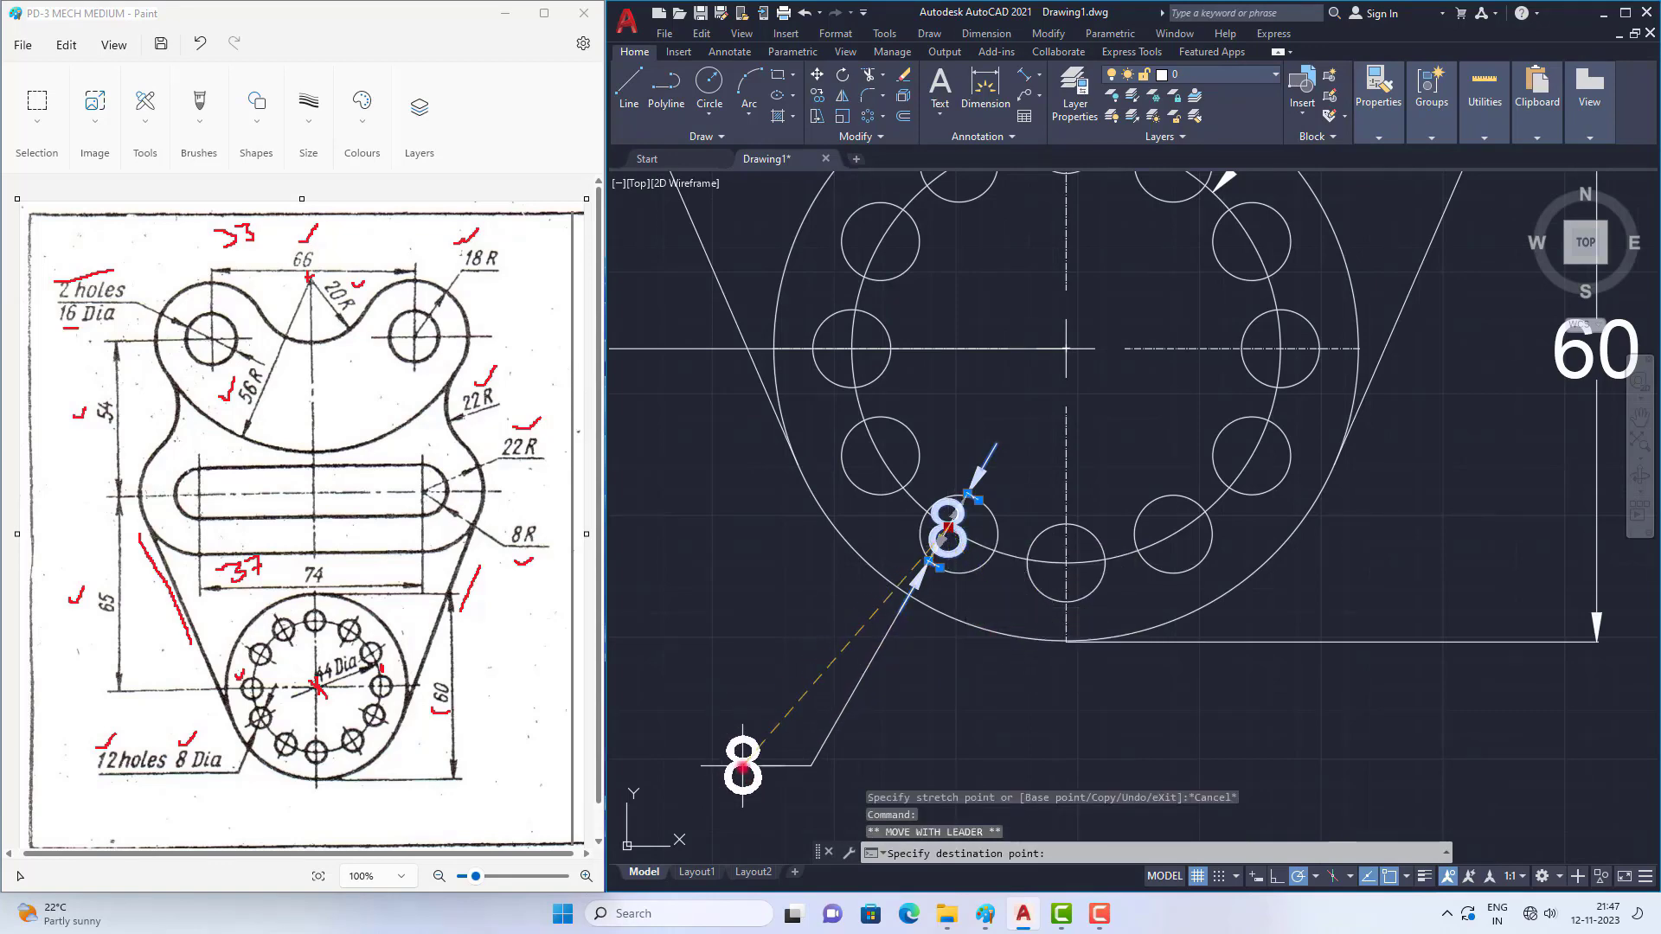
click(733, 729)
key(Escape)
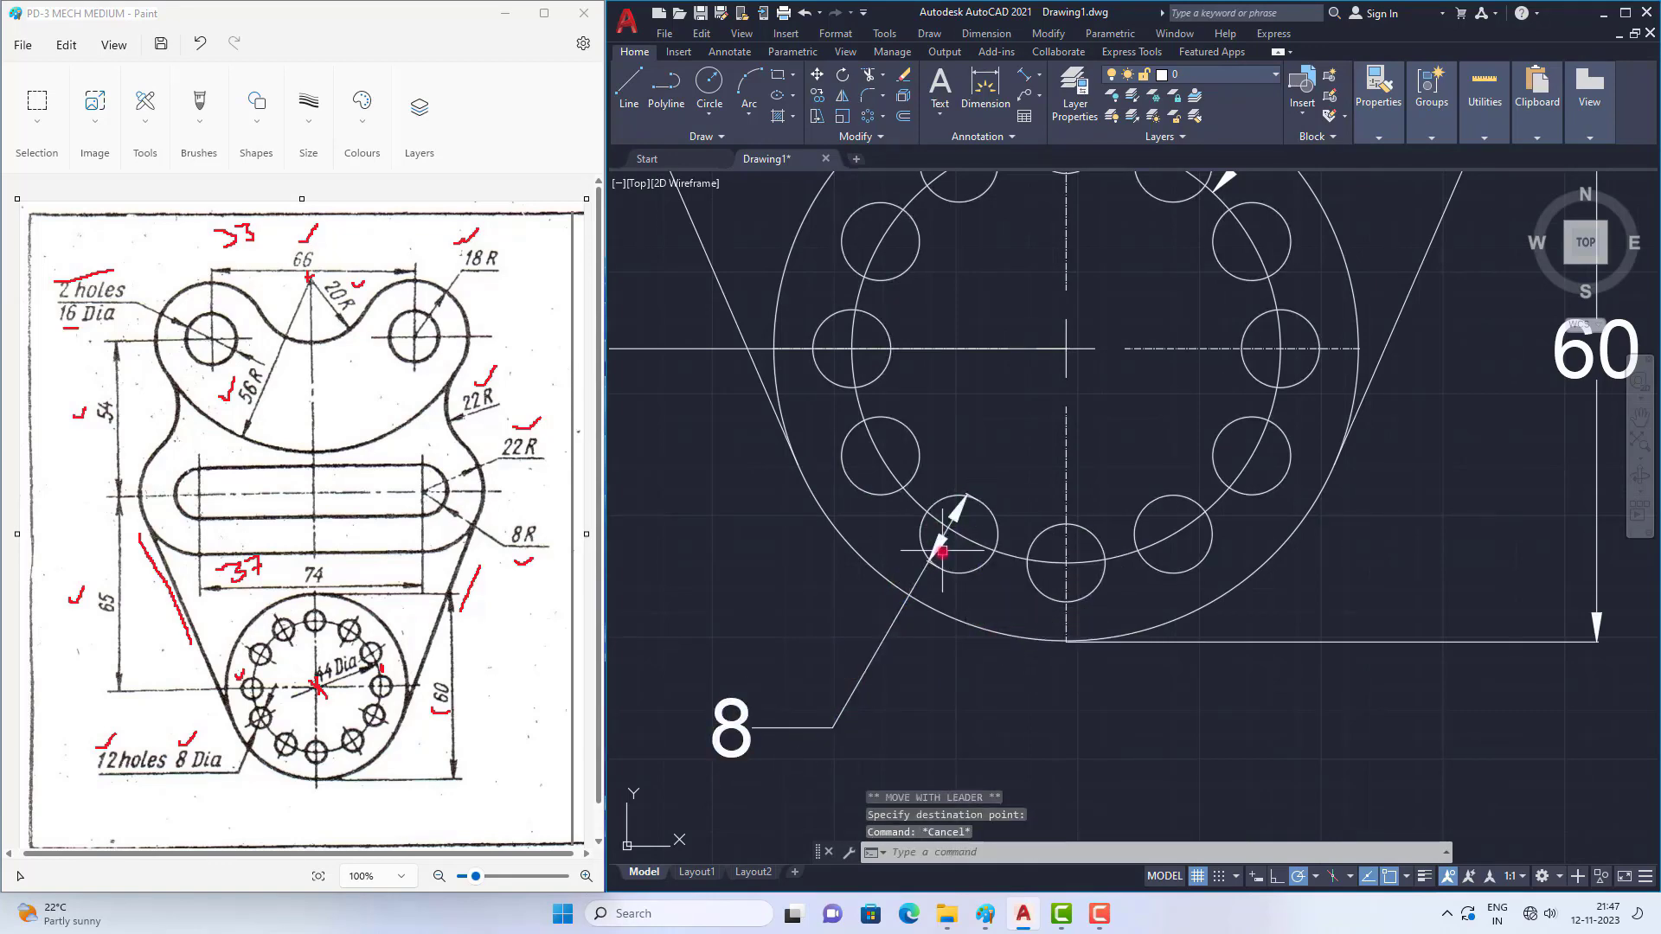
Step: Stretch the small hole's dimension line so its arrows run diagonally through the hole's center
click(942, 551)
scroll(939, 548, up, 4)
click(908, 582)
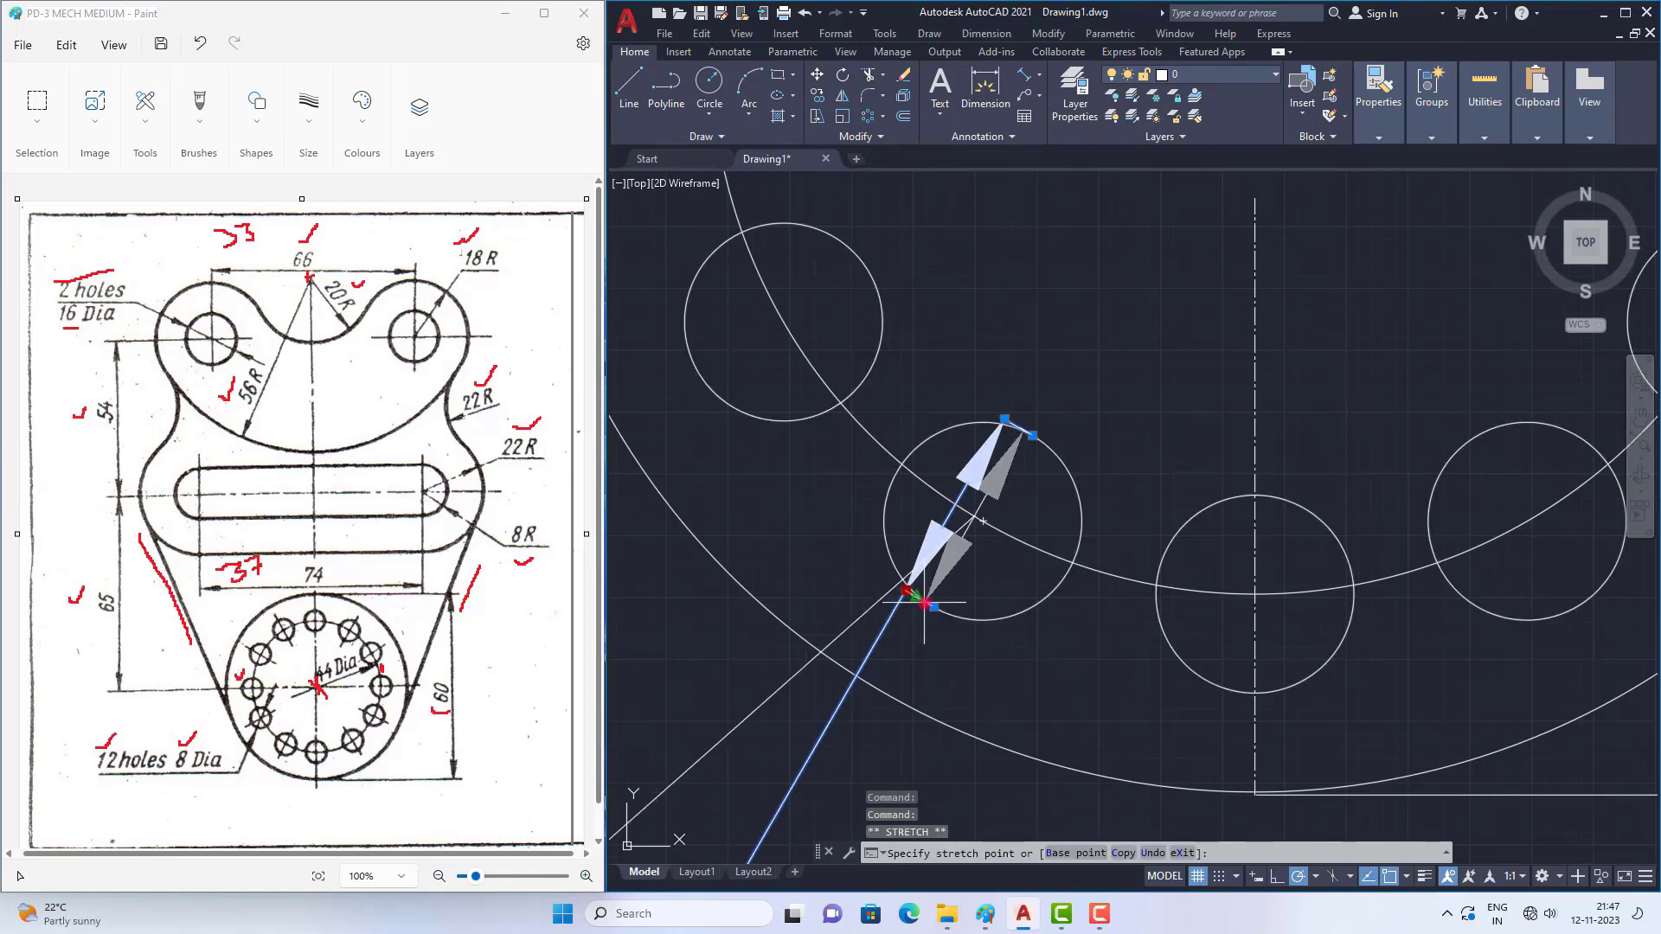
click(954, 590)
scroll(953, 603, down, 8)
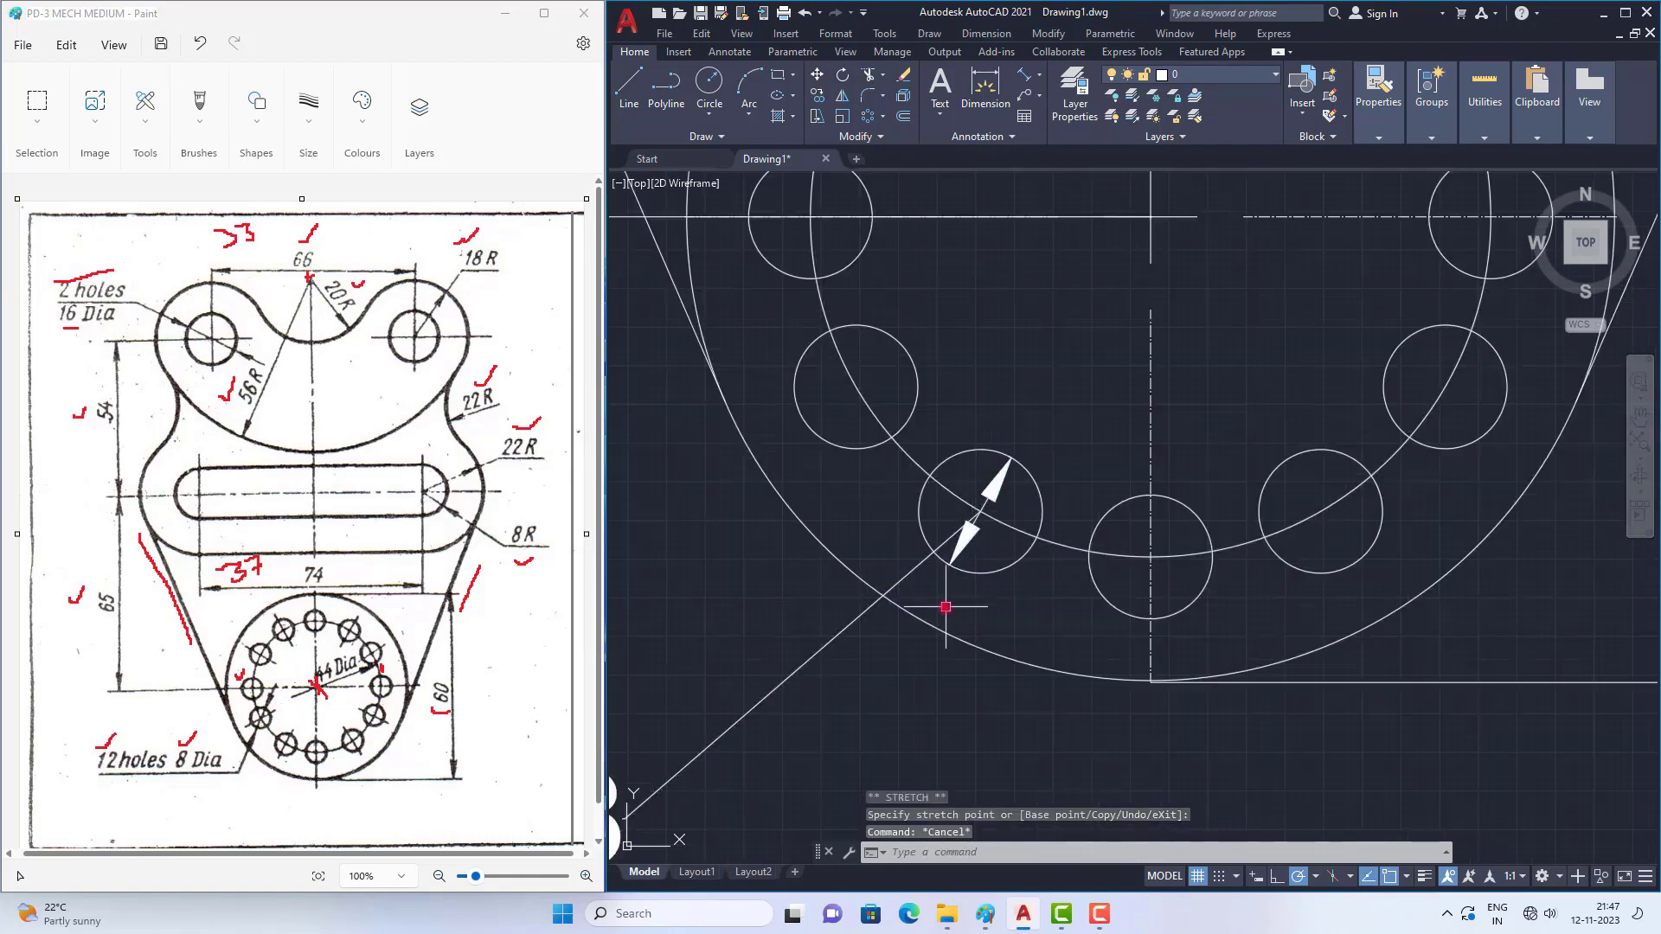
Step: Move the small hole's dimension text closer to the large lower circle, just outside its lower left edge
scroll(952, 593, up, 4)
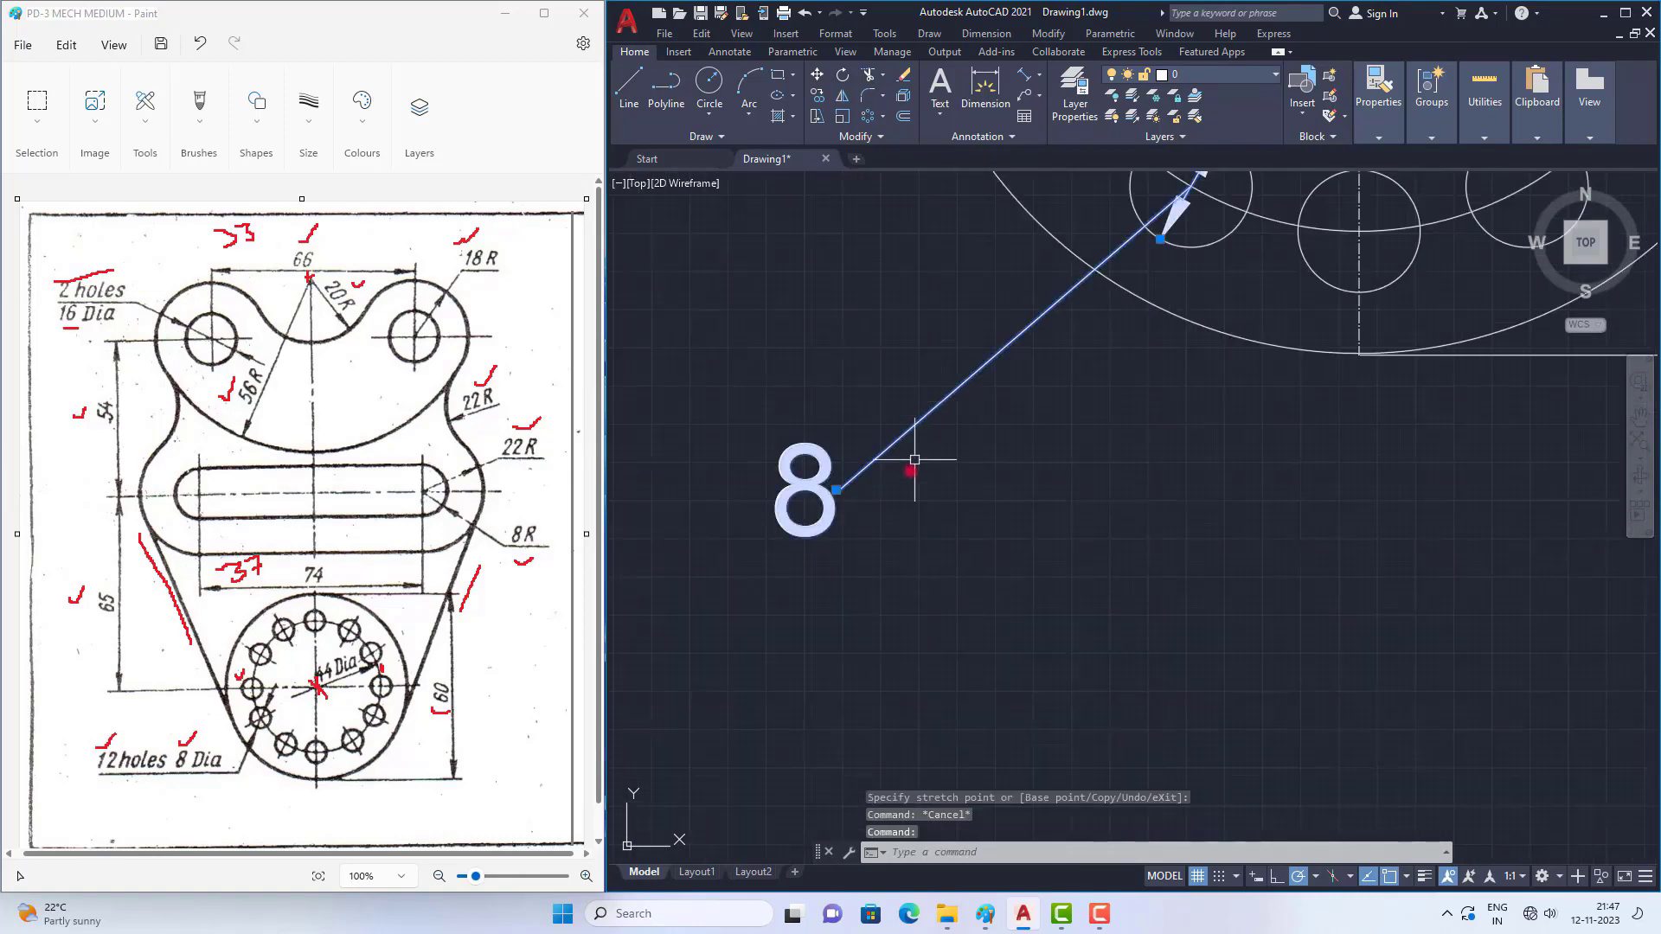
scroll(995, 432, down, 3)
scroll(1014, 369, up, 5)
scroll(995, 394, down, 4)
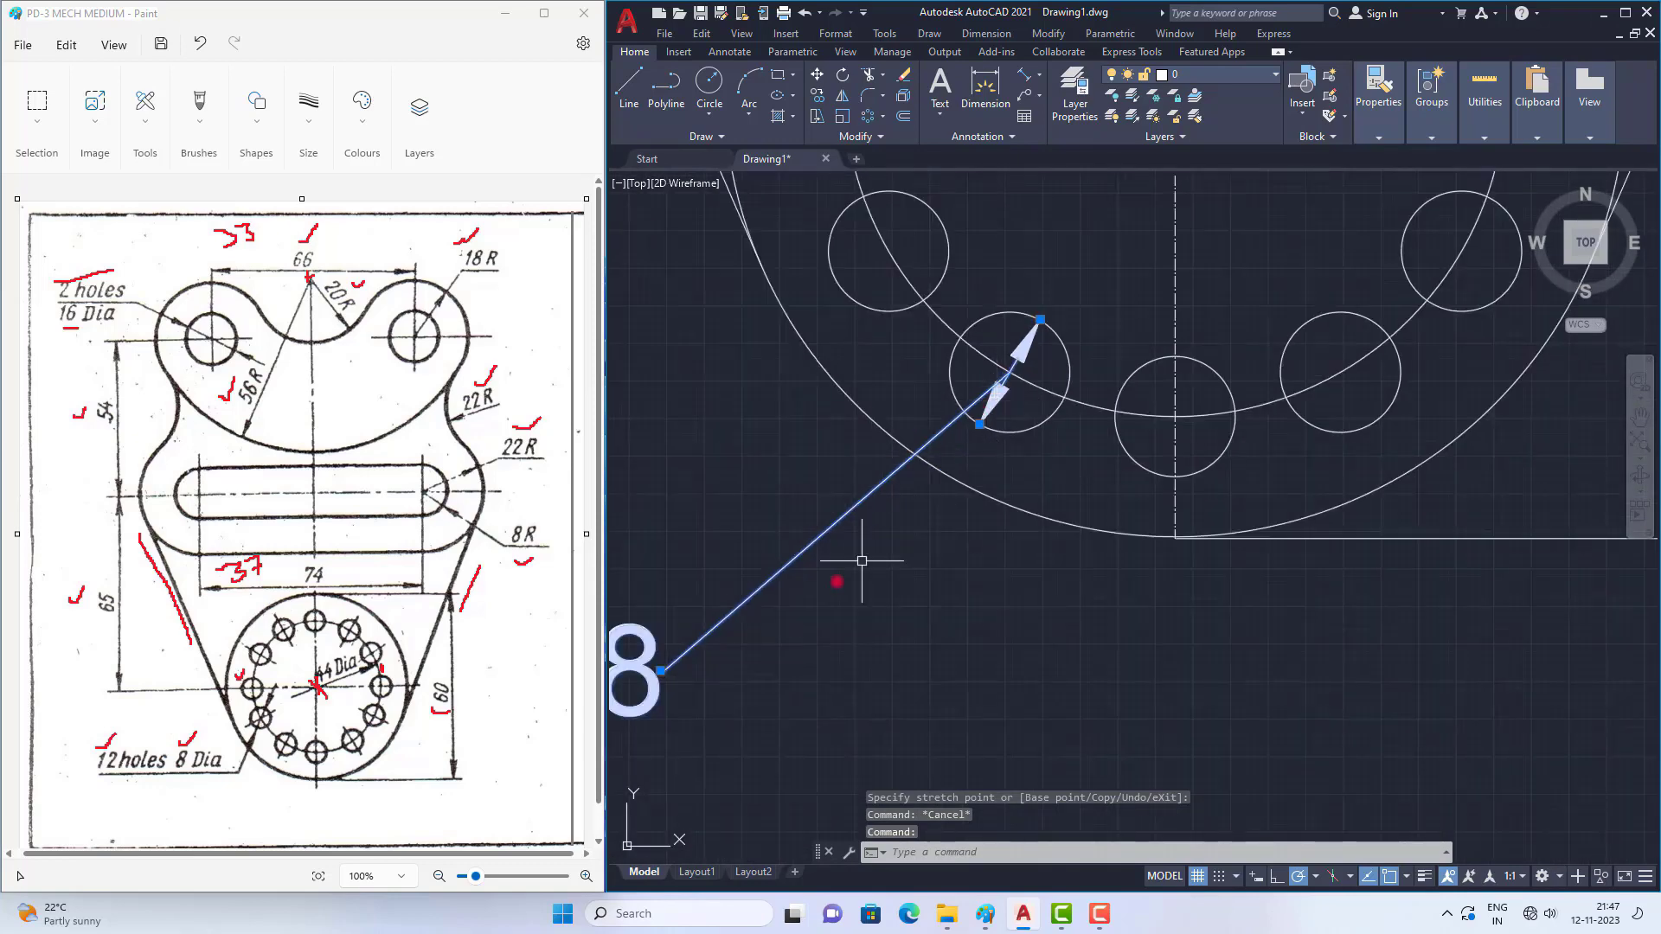
scroll(856, 567, up, 2)
click(720, 641)
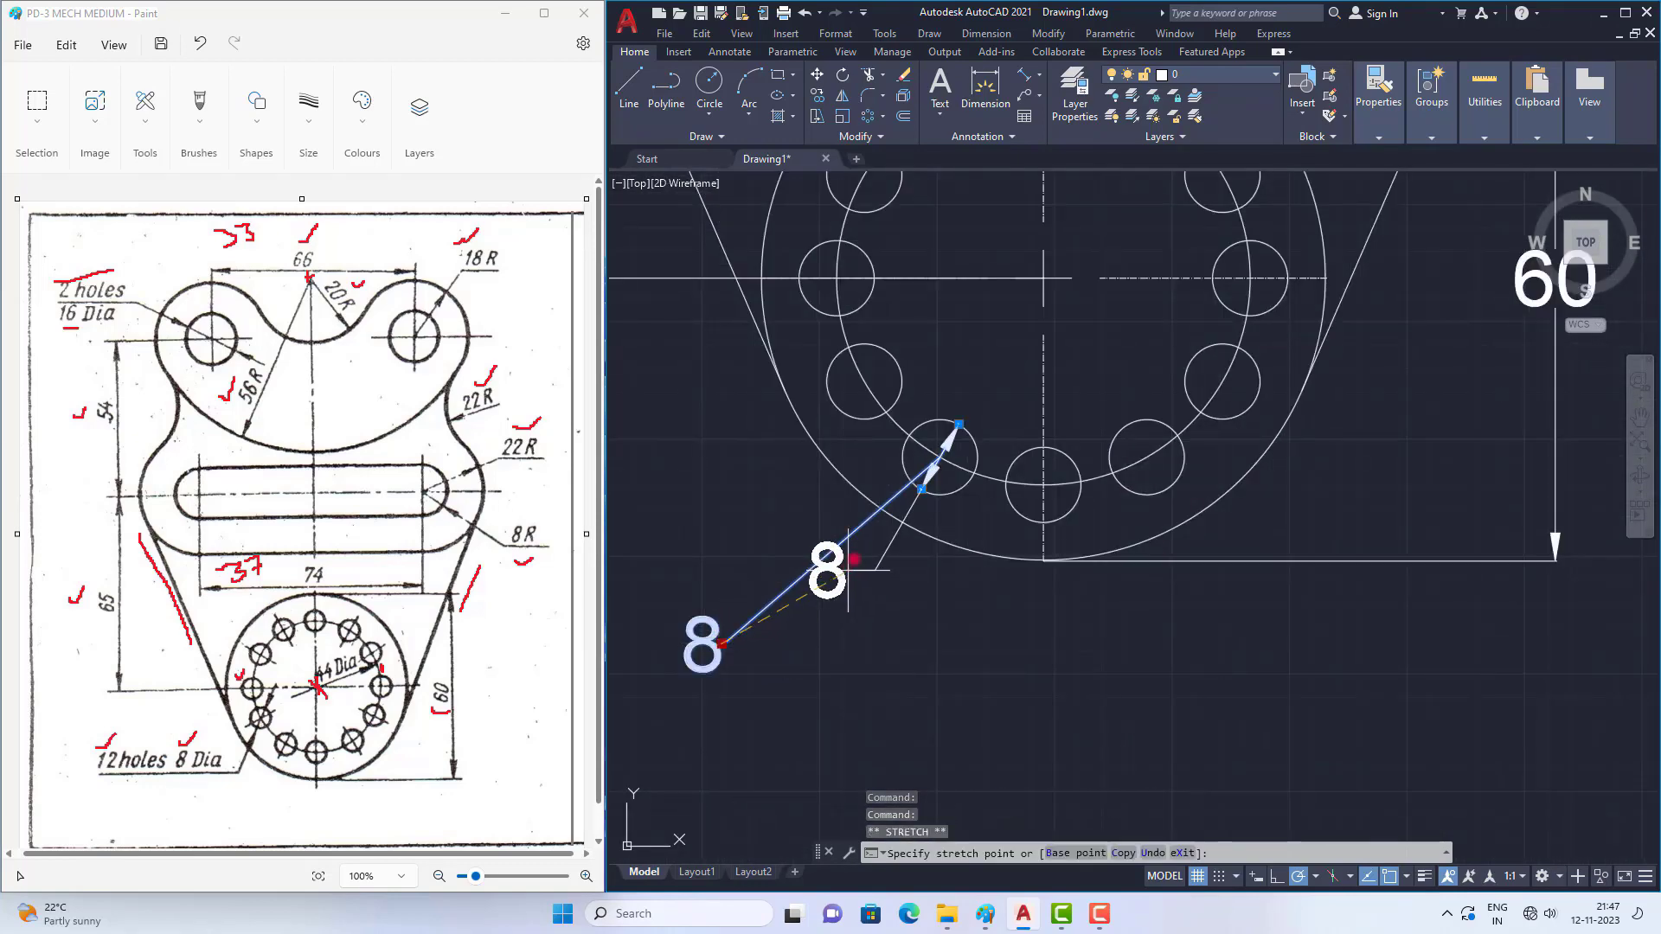
click(856, 582)
key(Escape)
key(Escape)
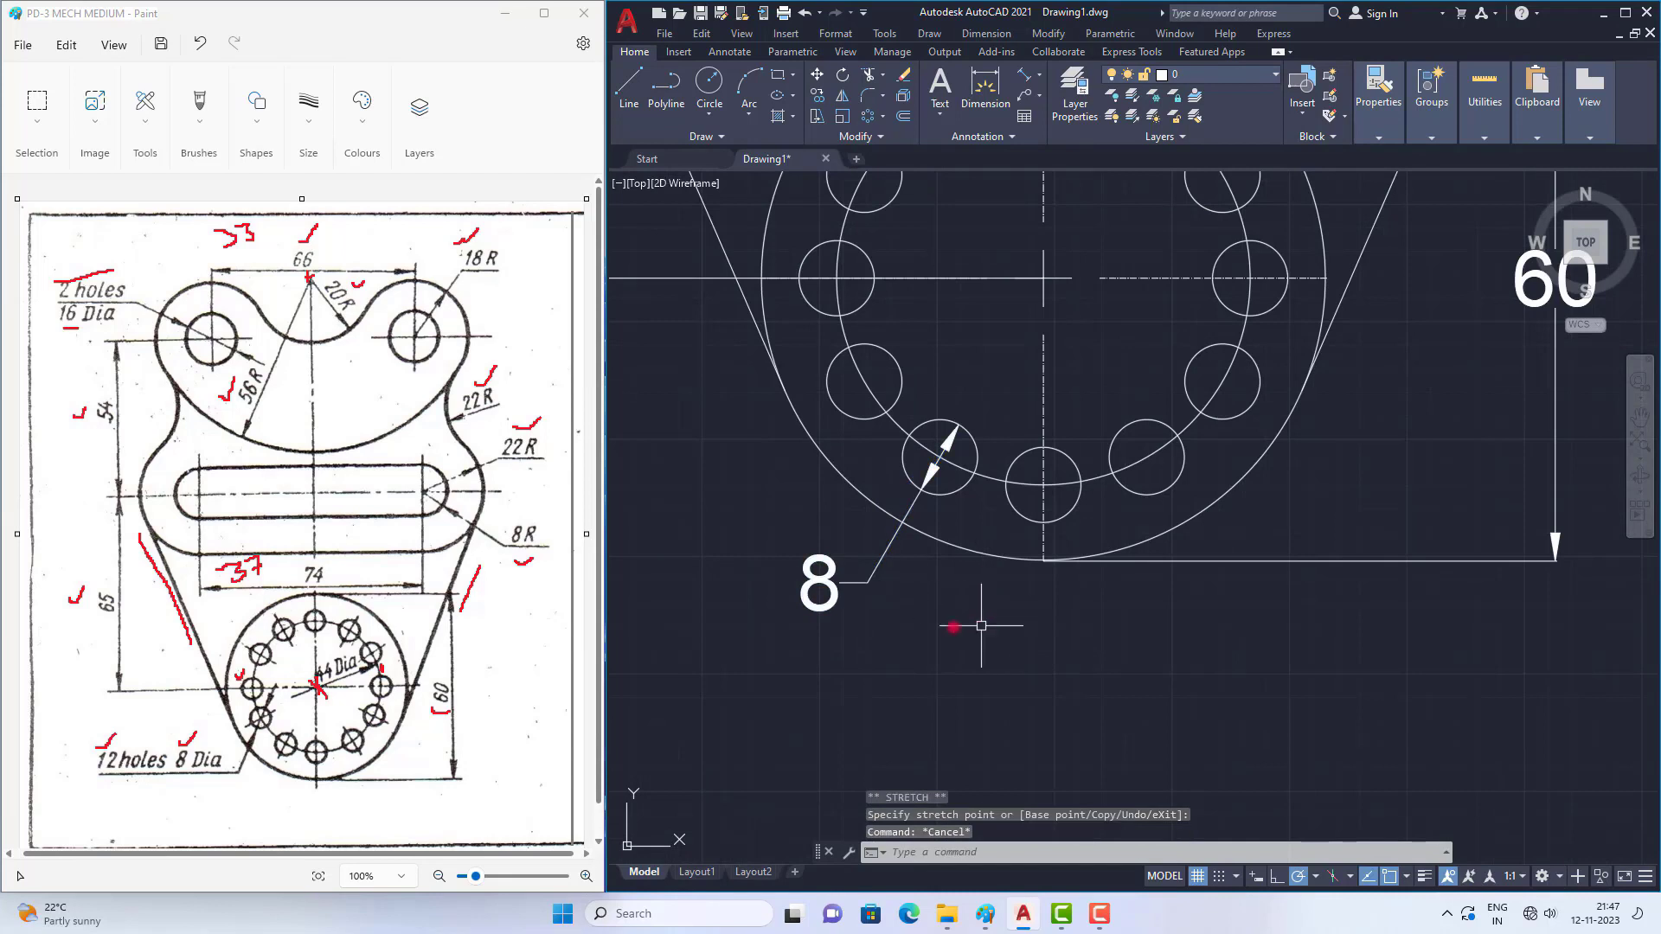
Step: Edit the small hole's dimension text to read "12 holes" above the measured value and "Dia" after the value
double_click(823, 560)
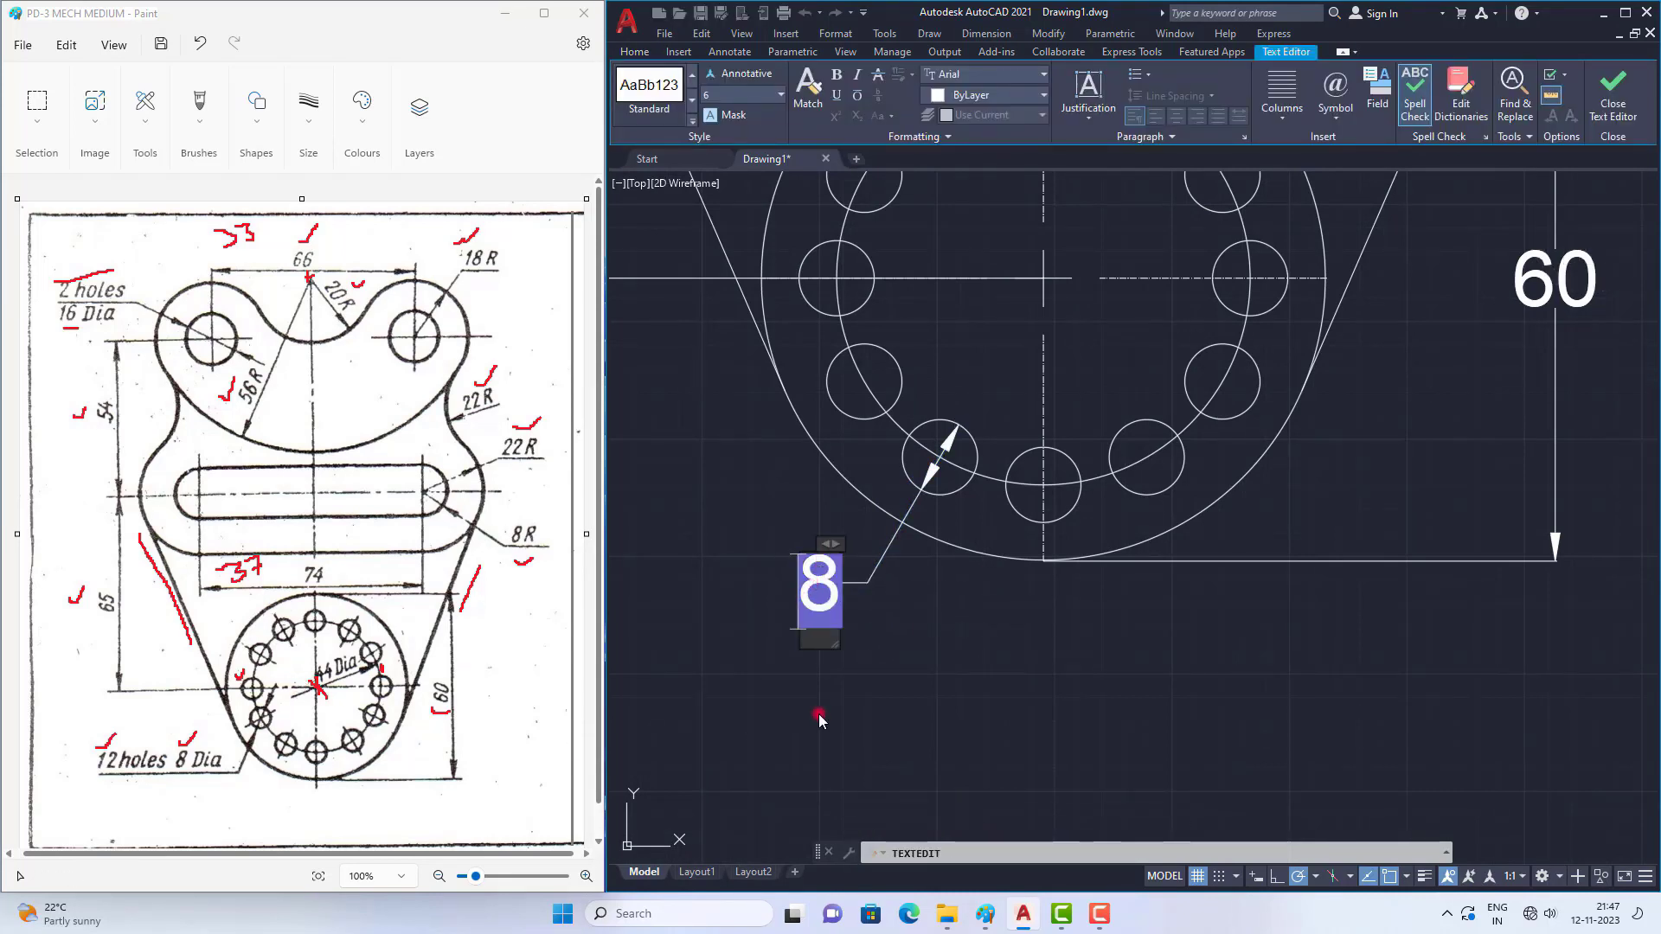
text(12 h)
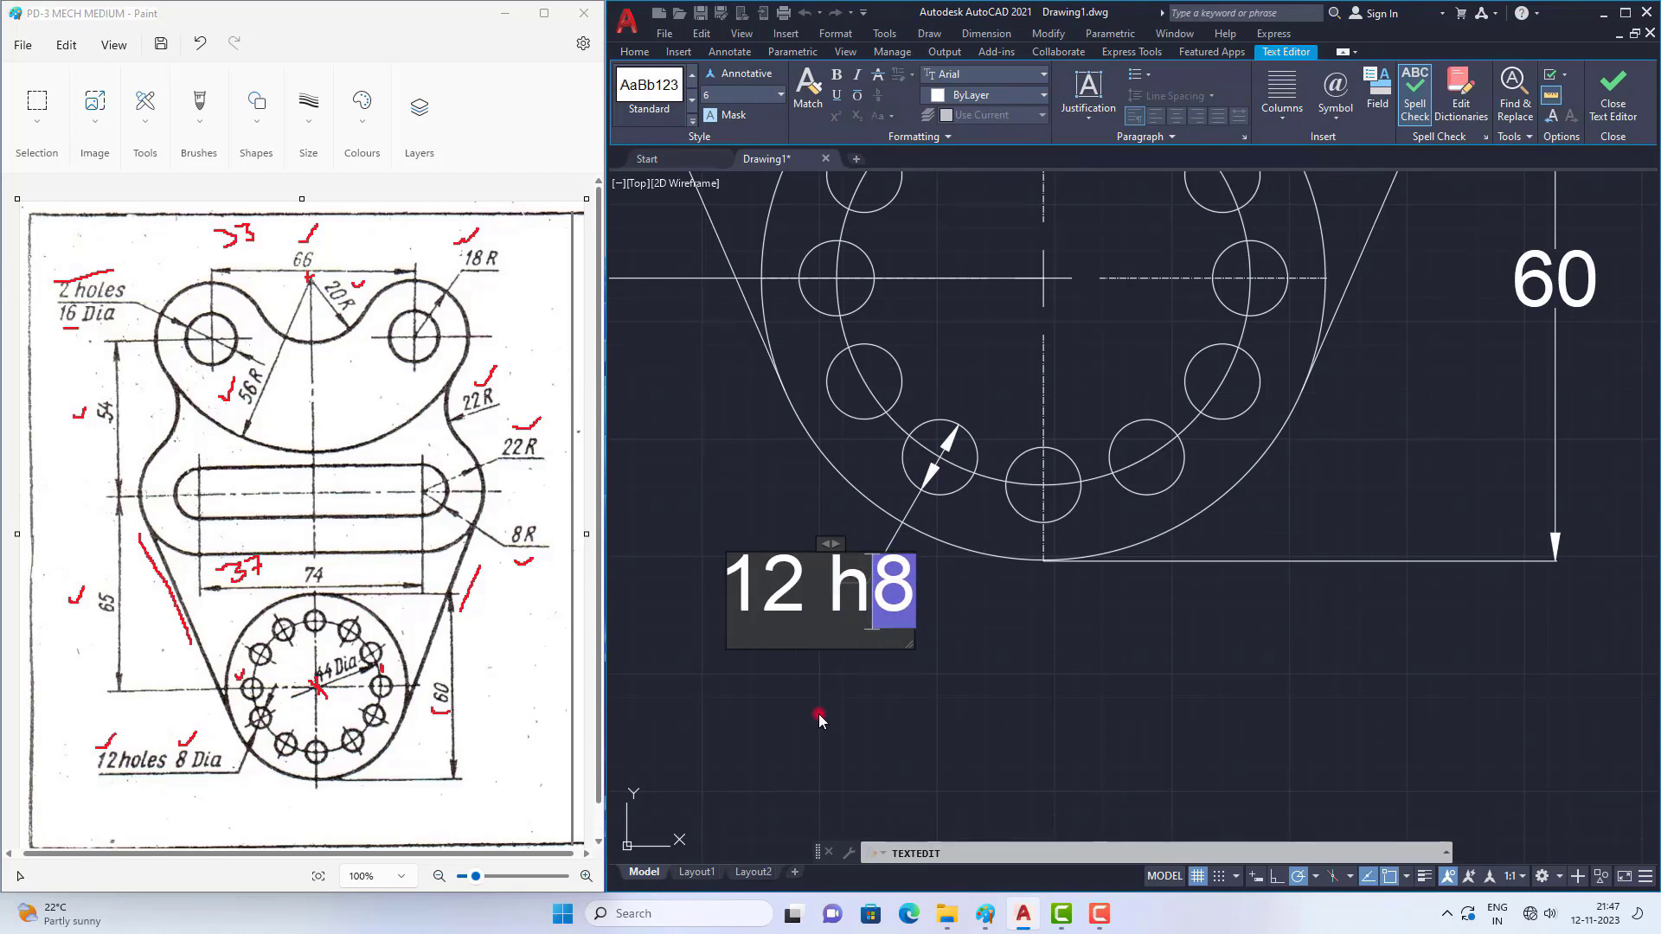
text(oles)
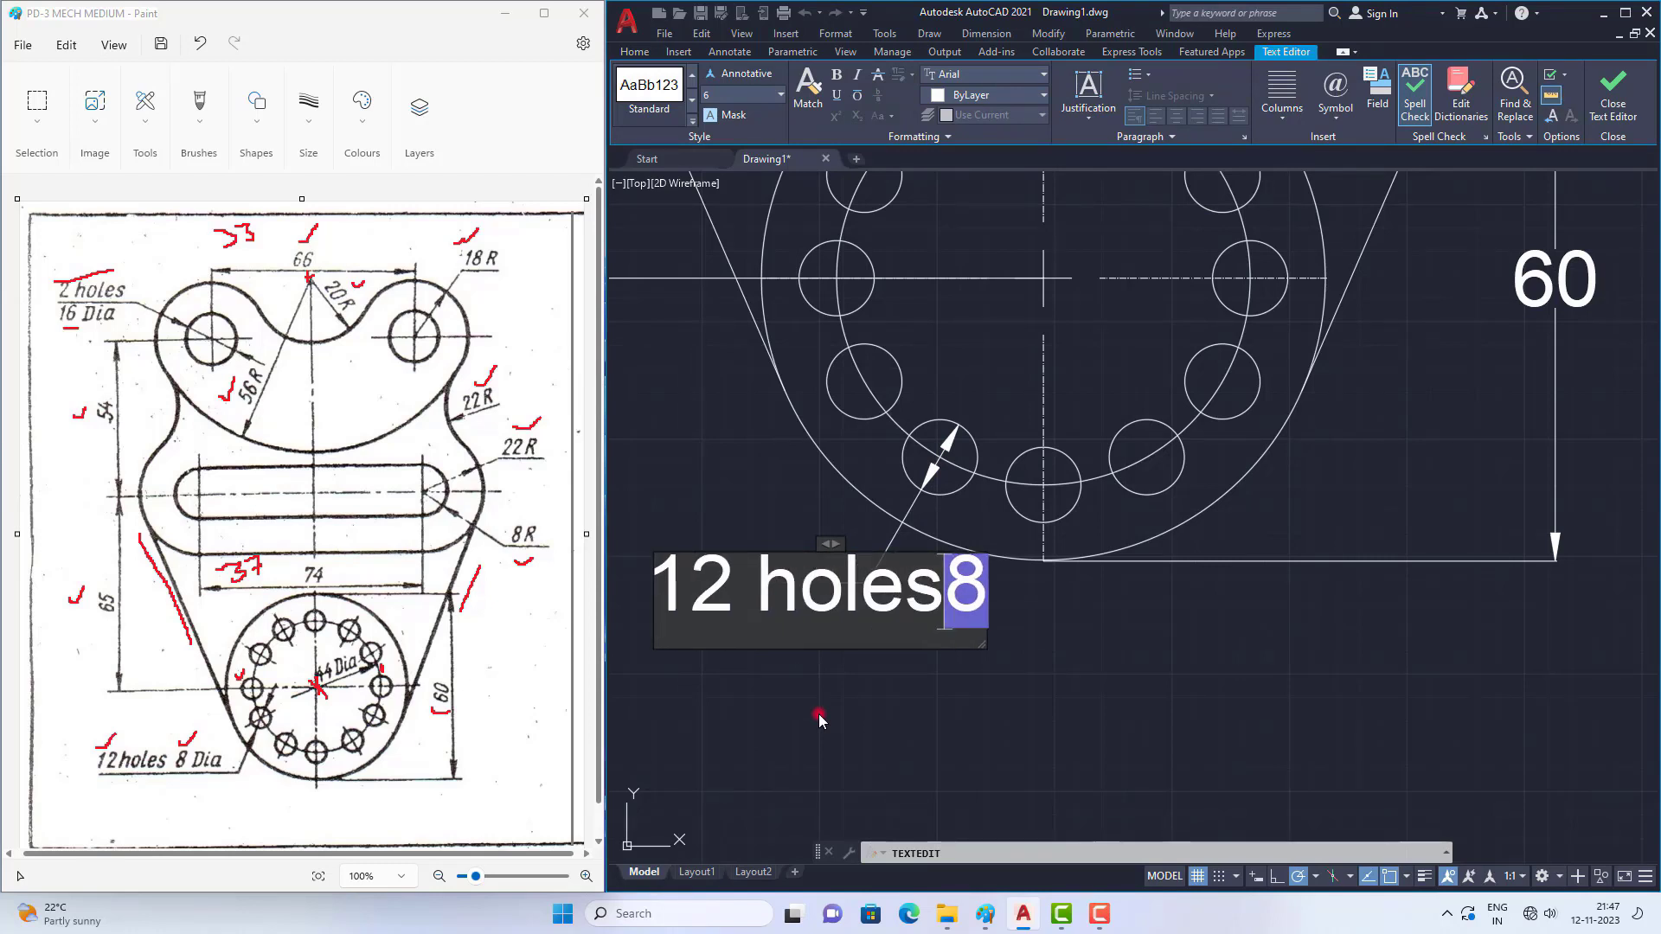
key(Return)
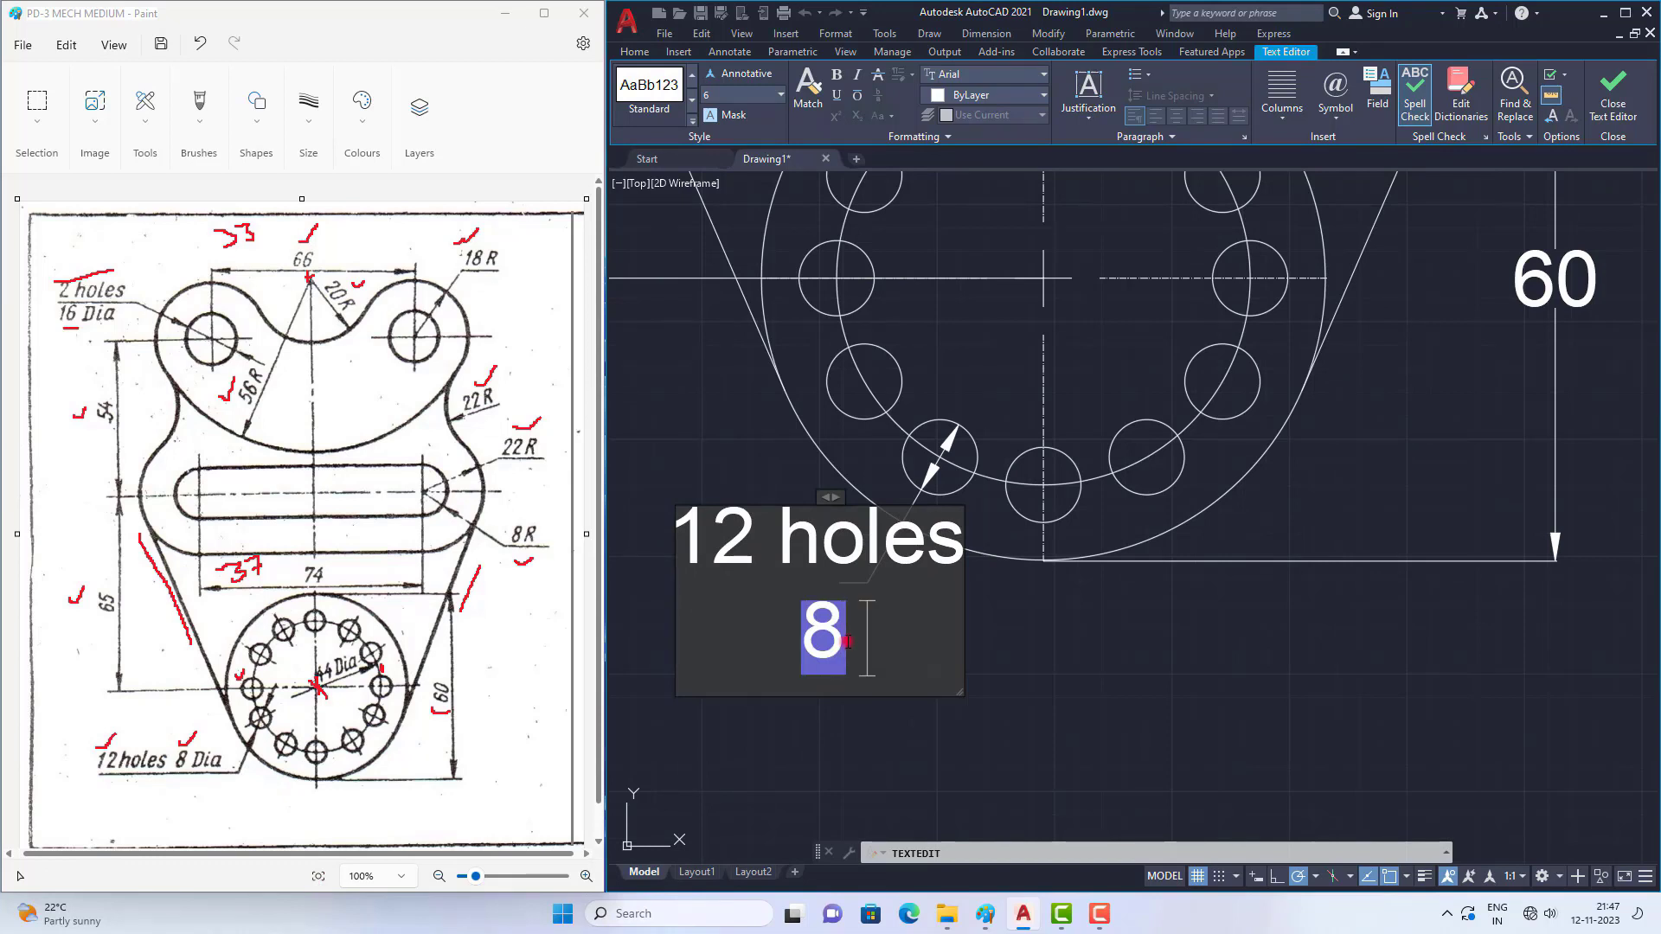
text(Di)
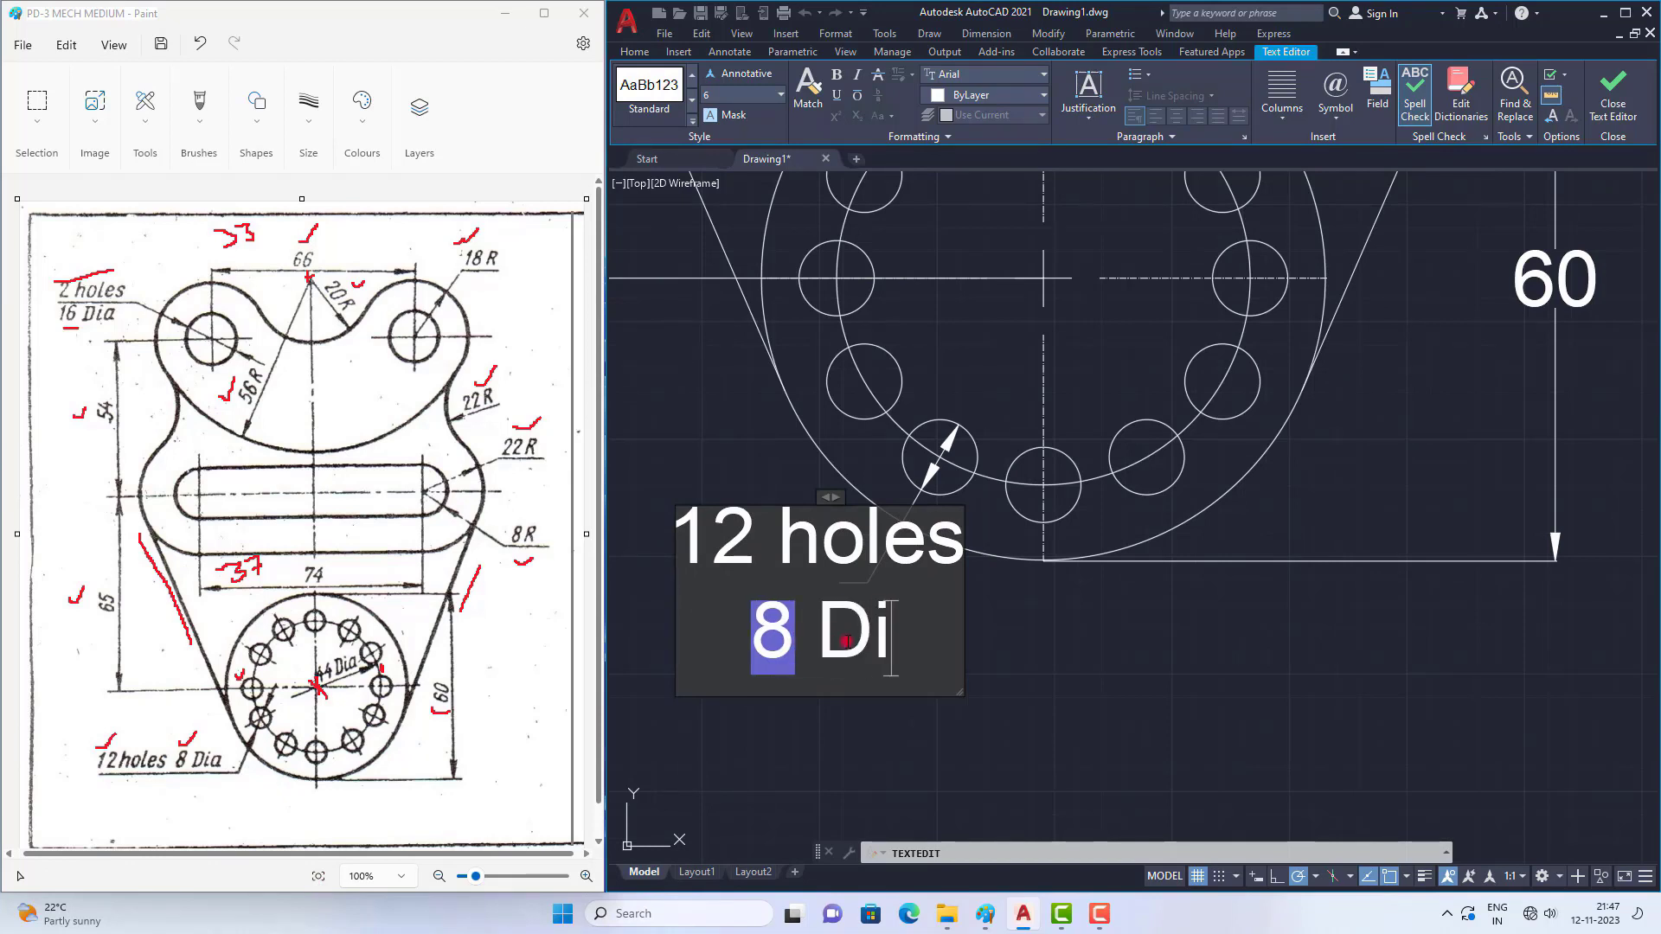
text(a)
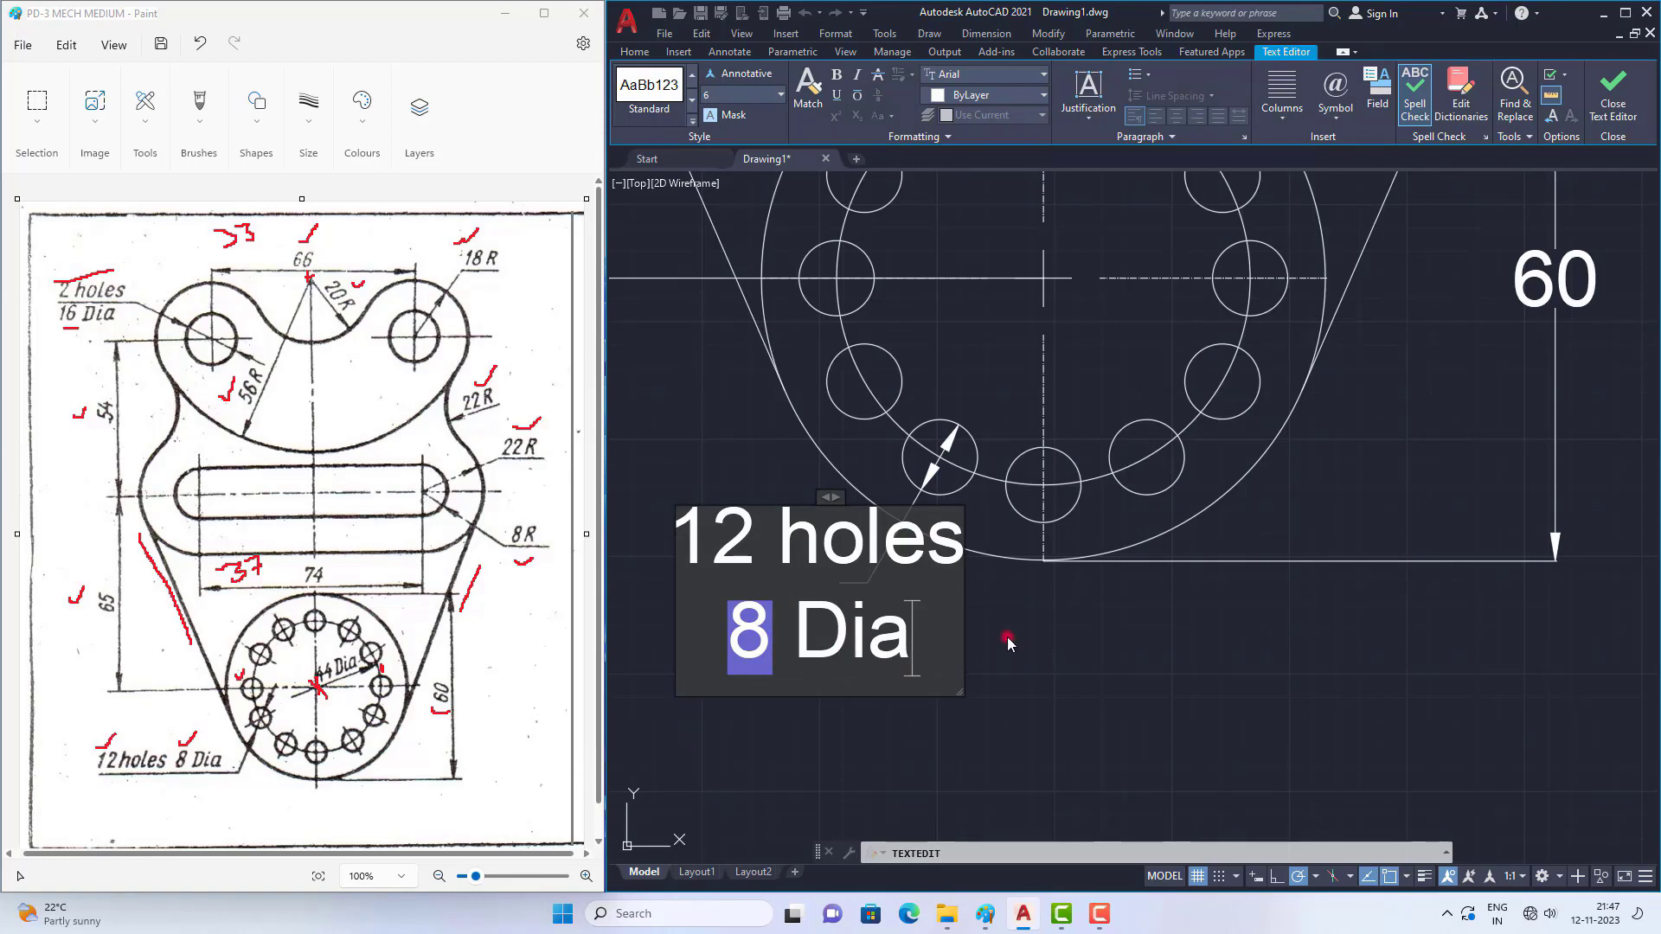
click(1220, 636)
key(Escape)
Step: Add a horizontal linear dimension between the slot's two end-arc centers, placing its line level with the top of the large lower circle
scroll(926, 524, down, 4)
scroll(926, 524, up, 2)
scroll(988, 551, down, 2)
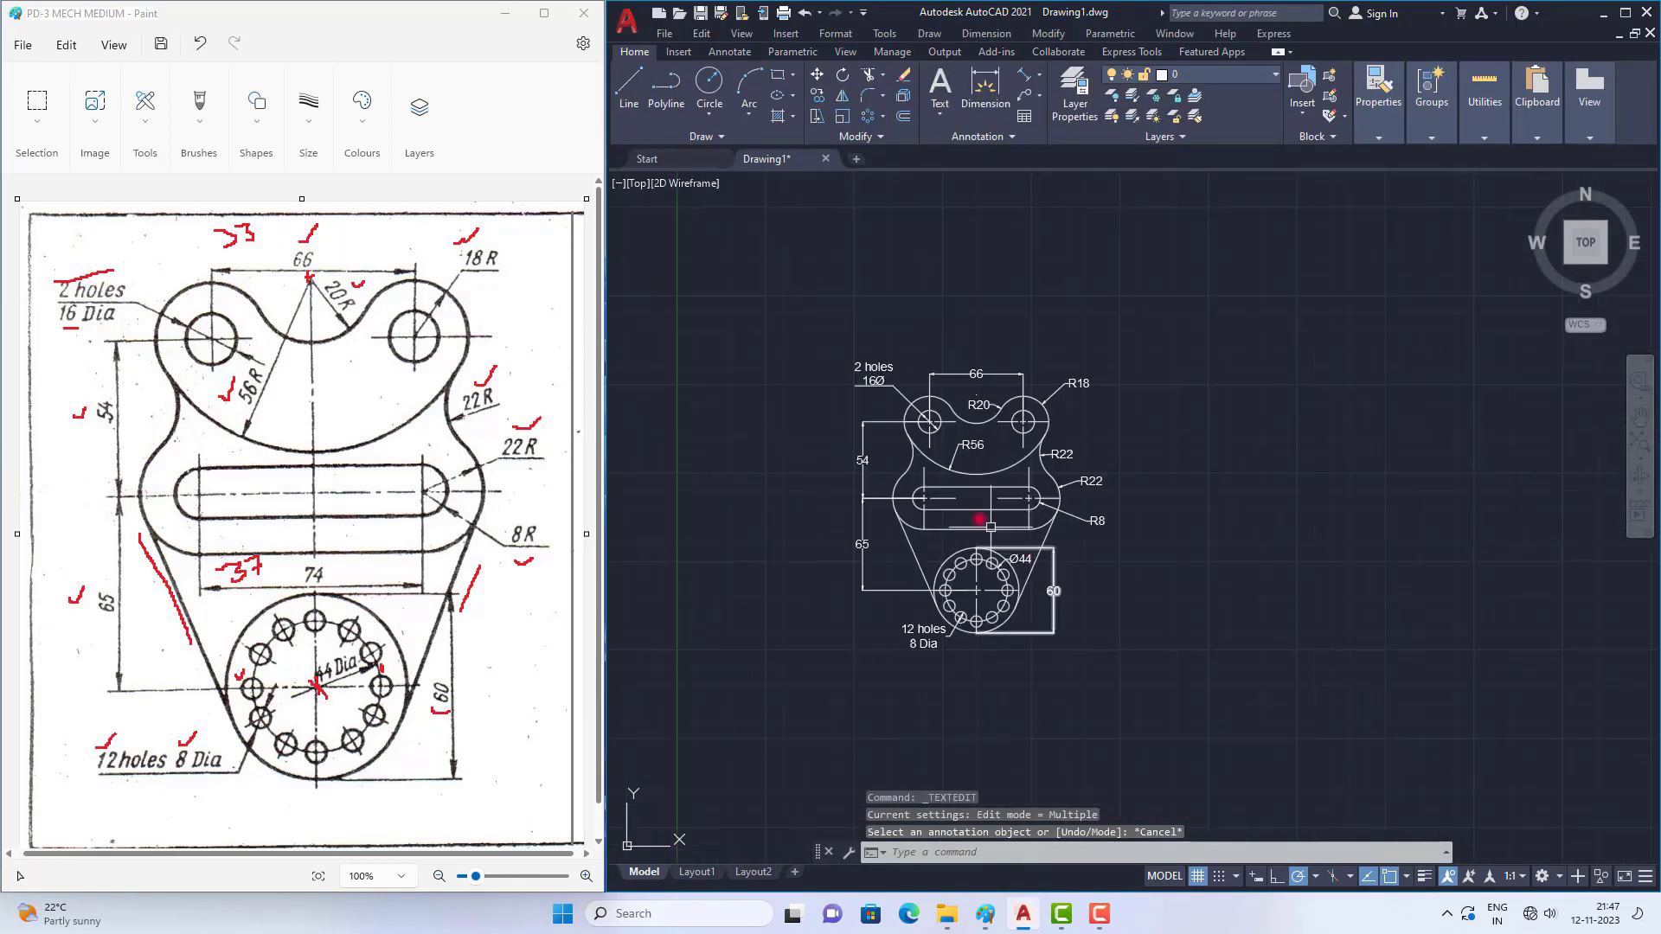
scroll(981, 521, up, 2)
scroll(931, 516, down, 2)
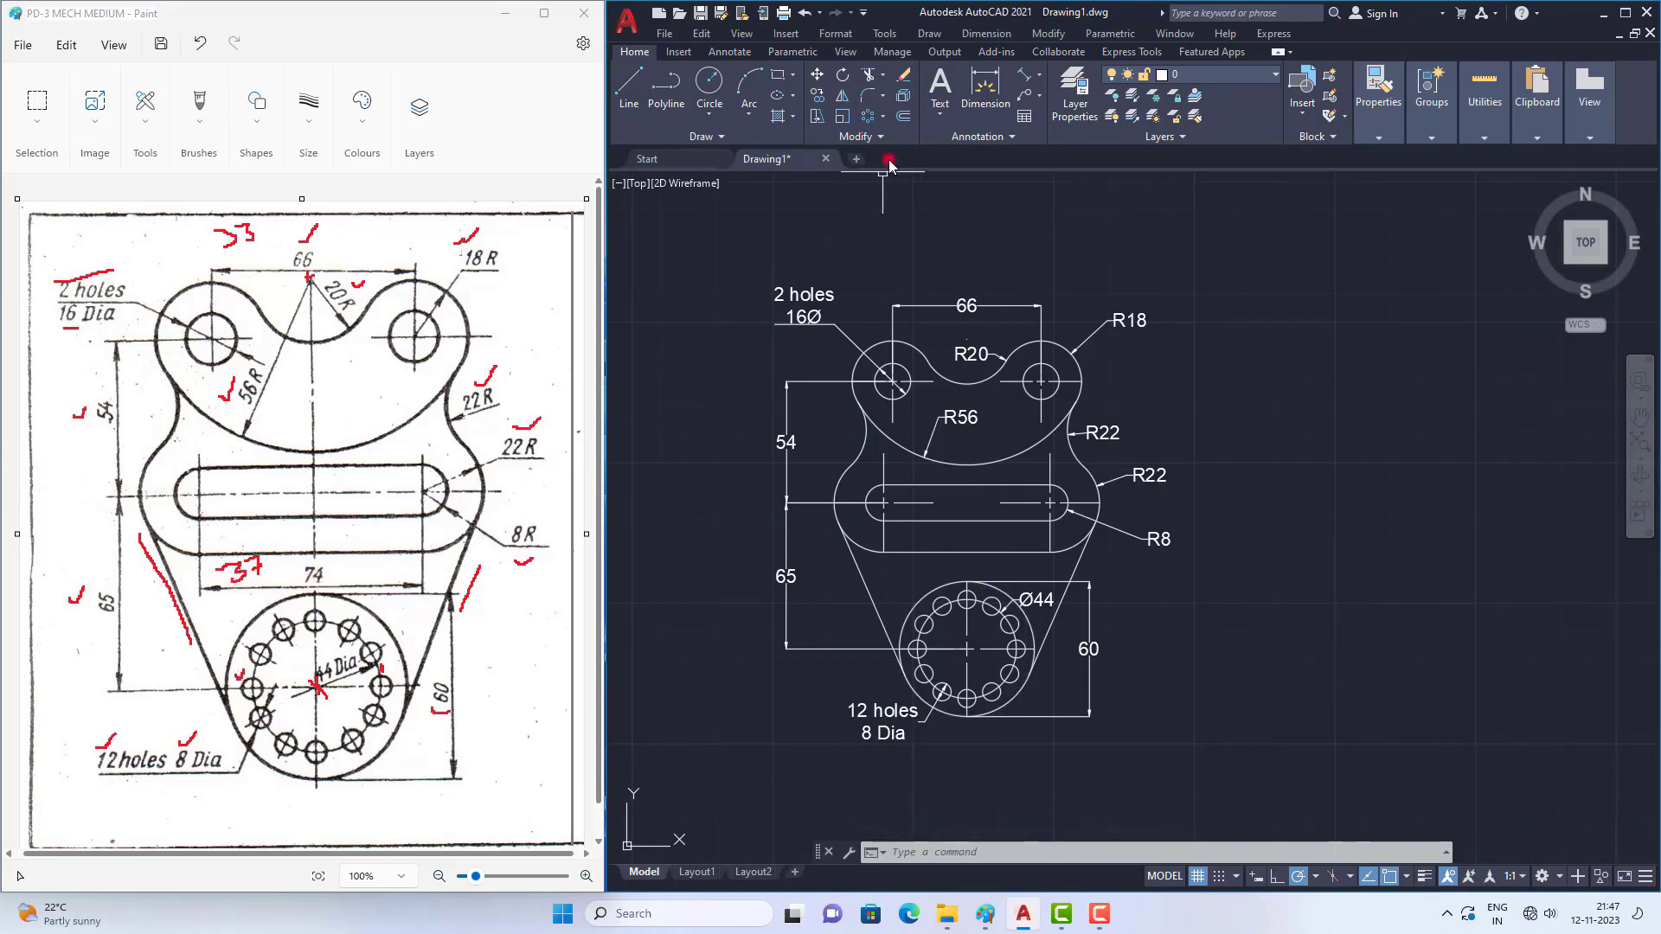
click(1042, 80)
click(1057, 101)
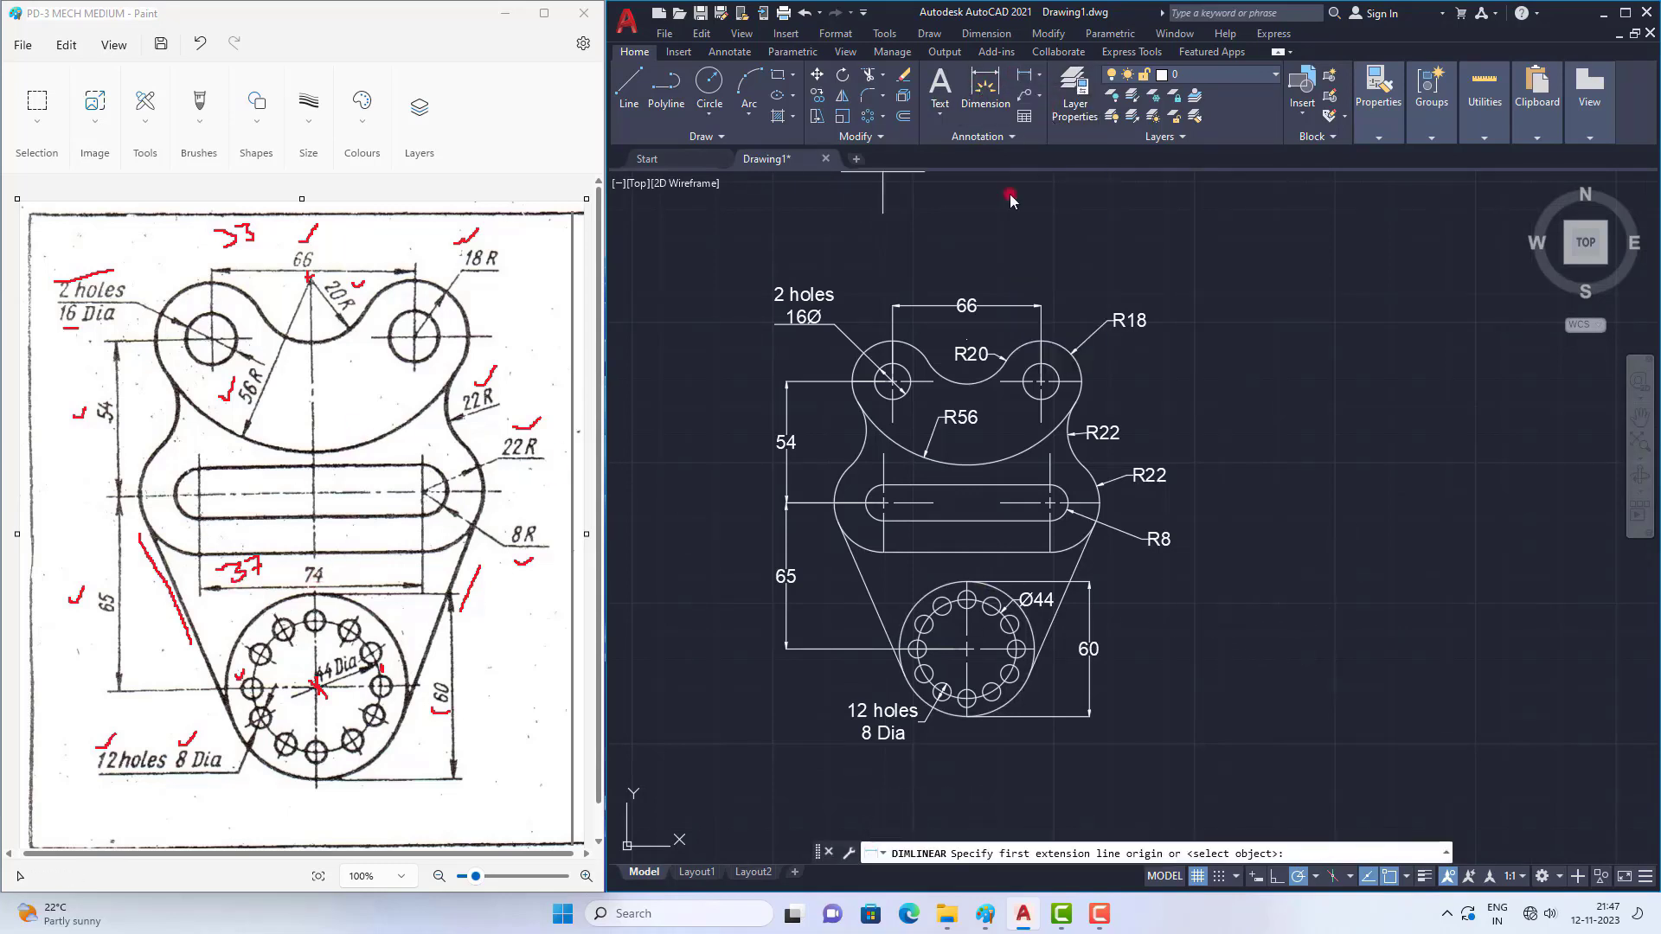
click(880, 500)
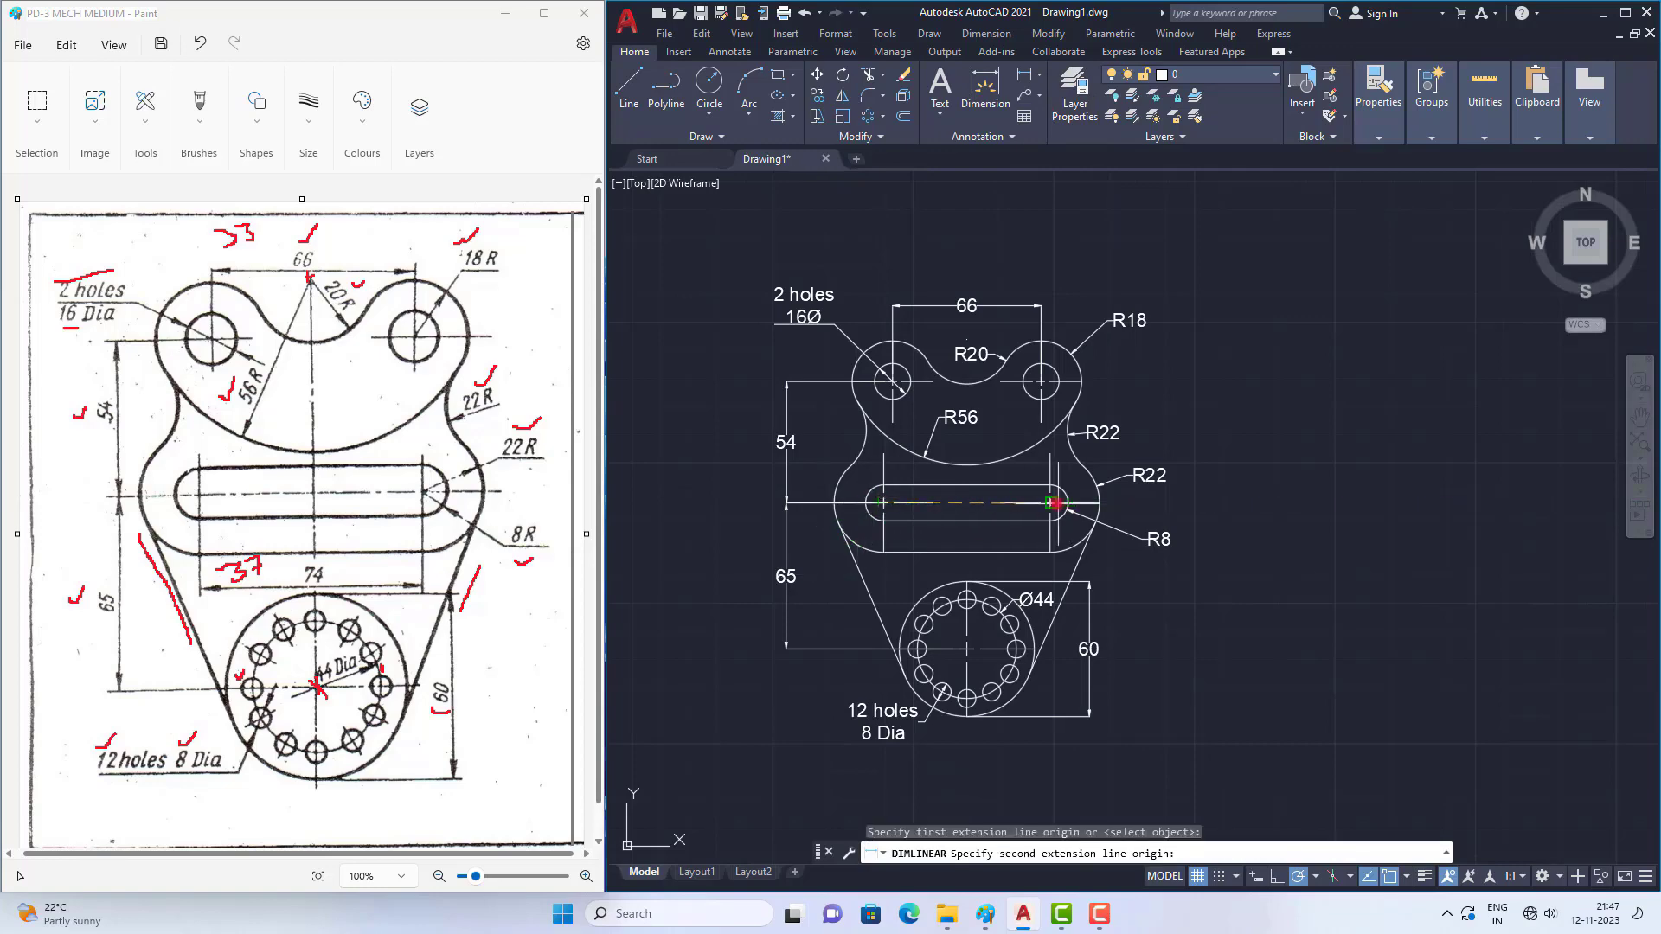
click(1049, 502)
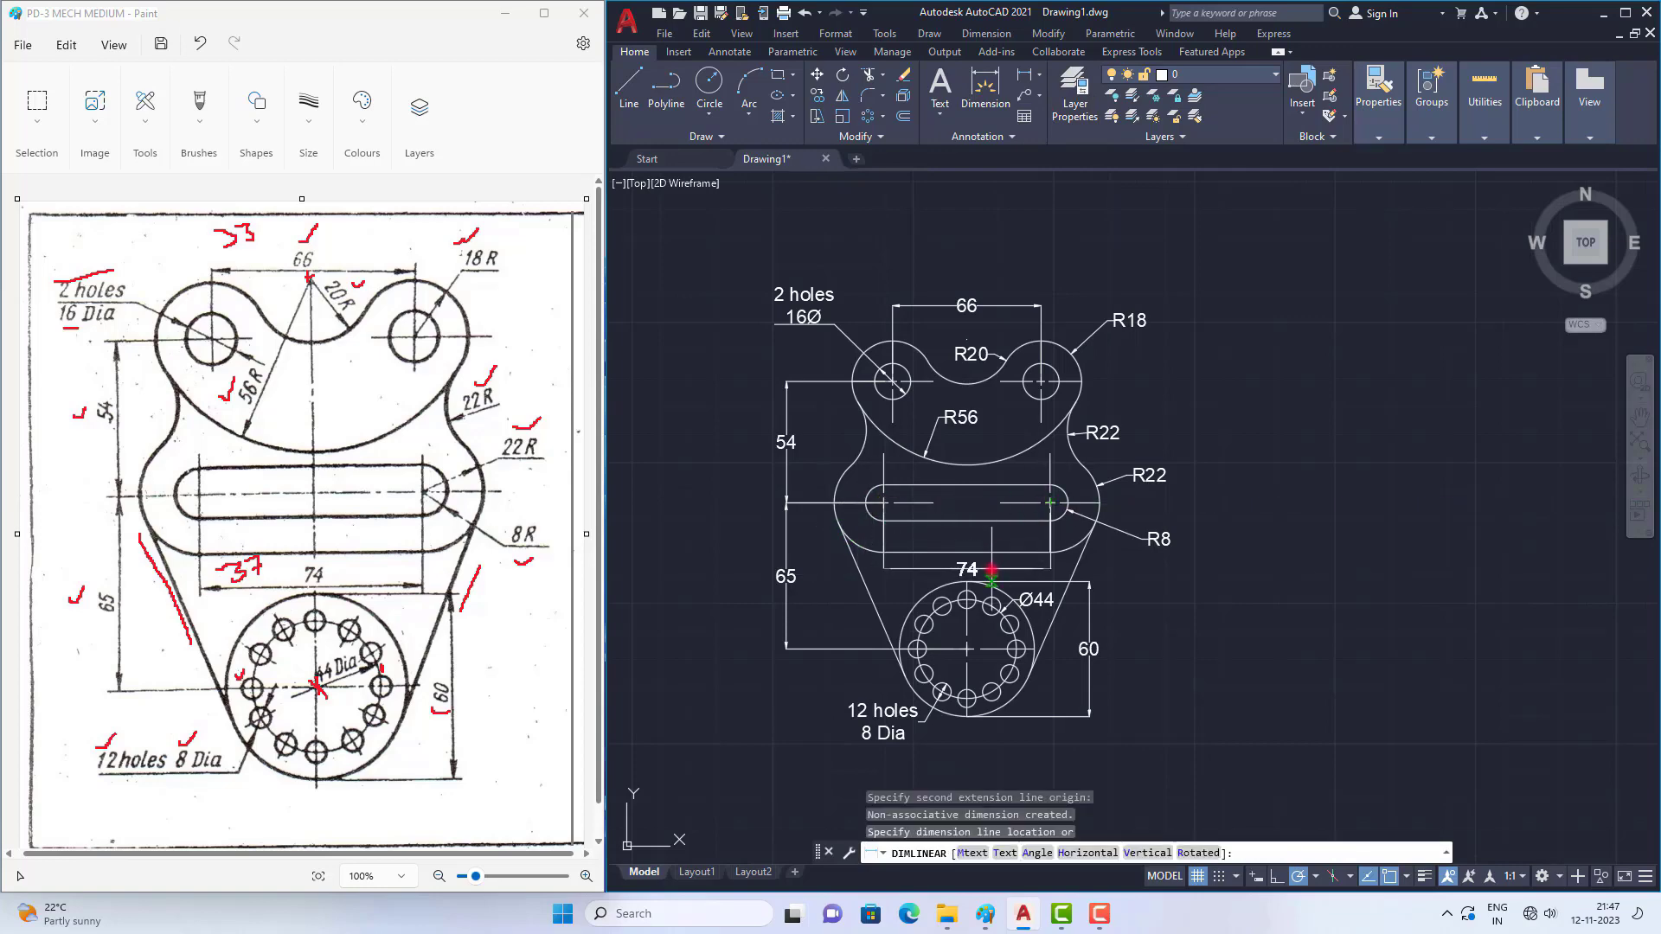
click(991, 575)
Step: Move the slot's center-distance dimension line up 6 units, into the gap between the plate's lower edge and the large circle
scroll(979, 643, up, 8)
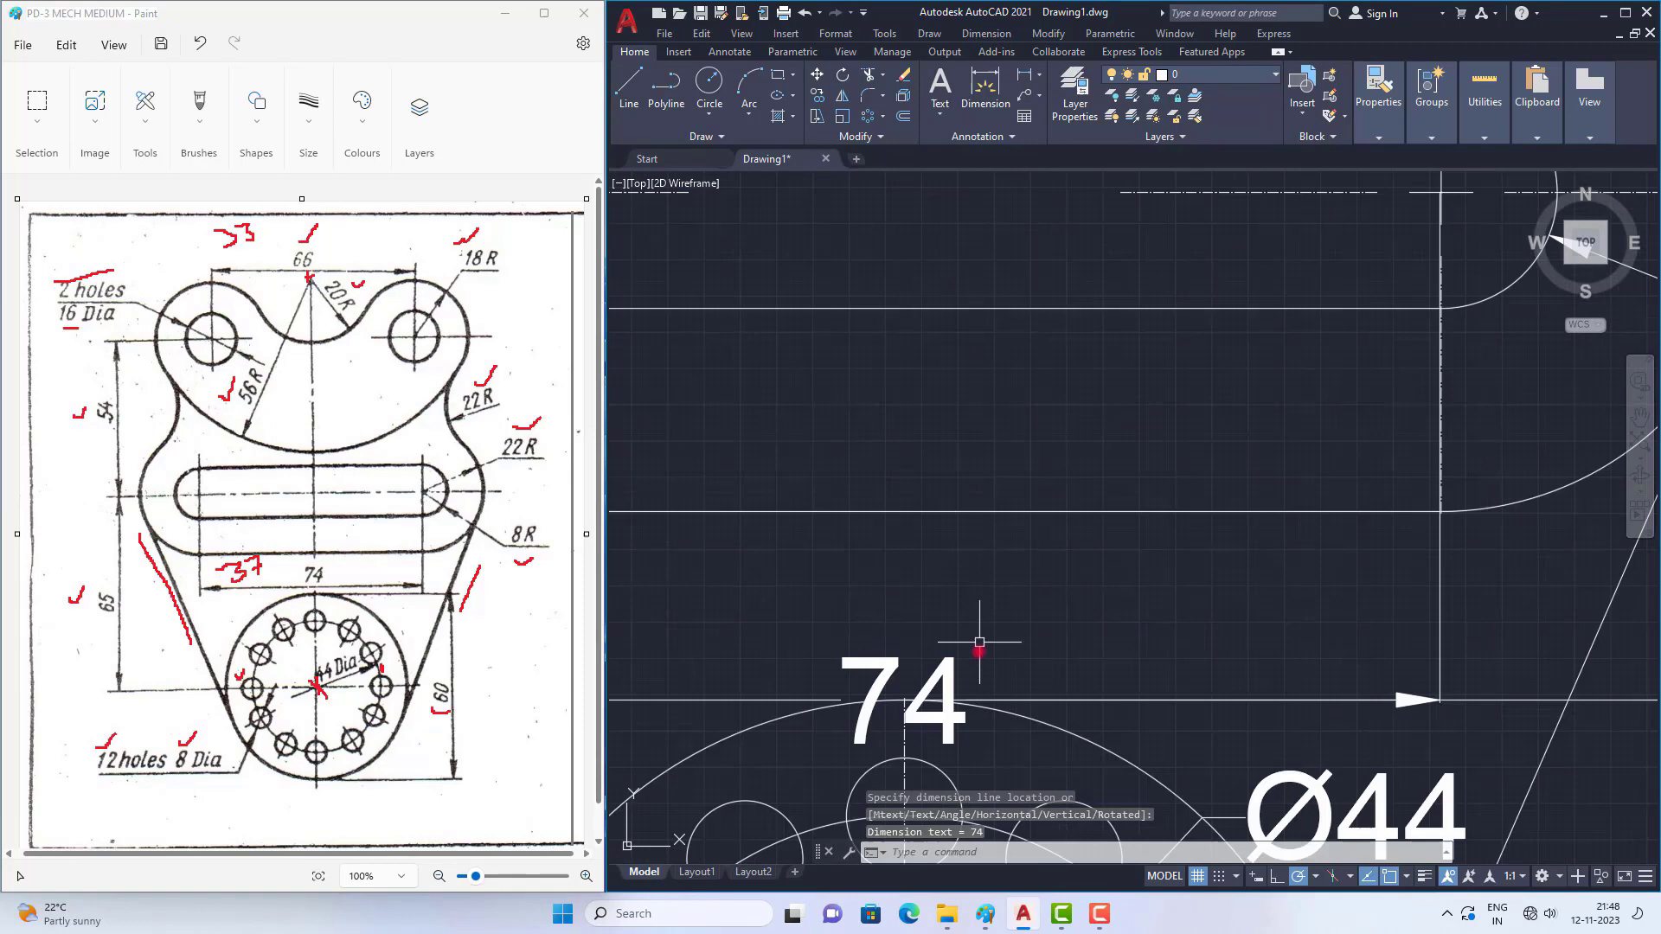
click(948, 681)
click(904, 699)
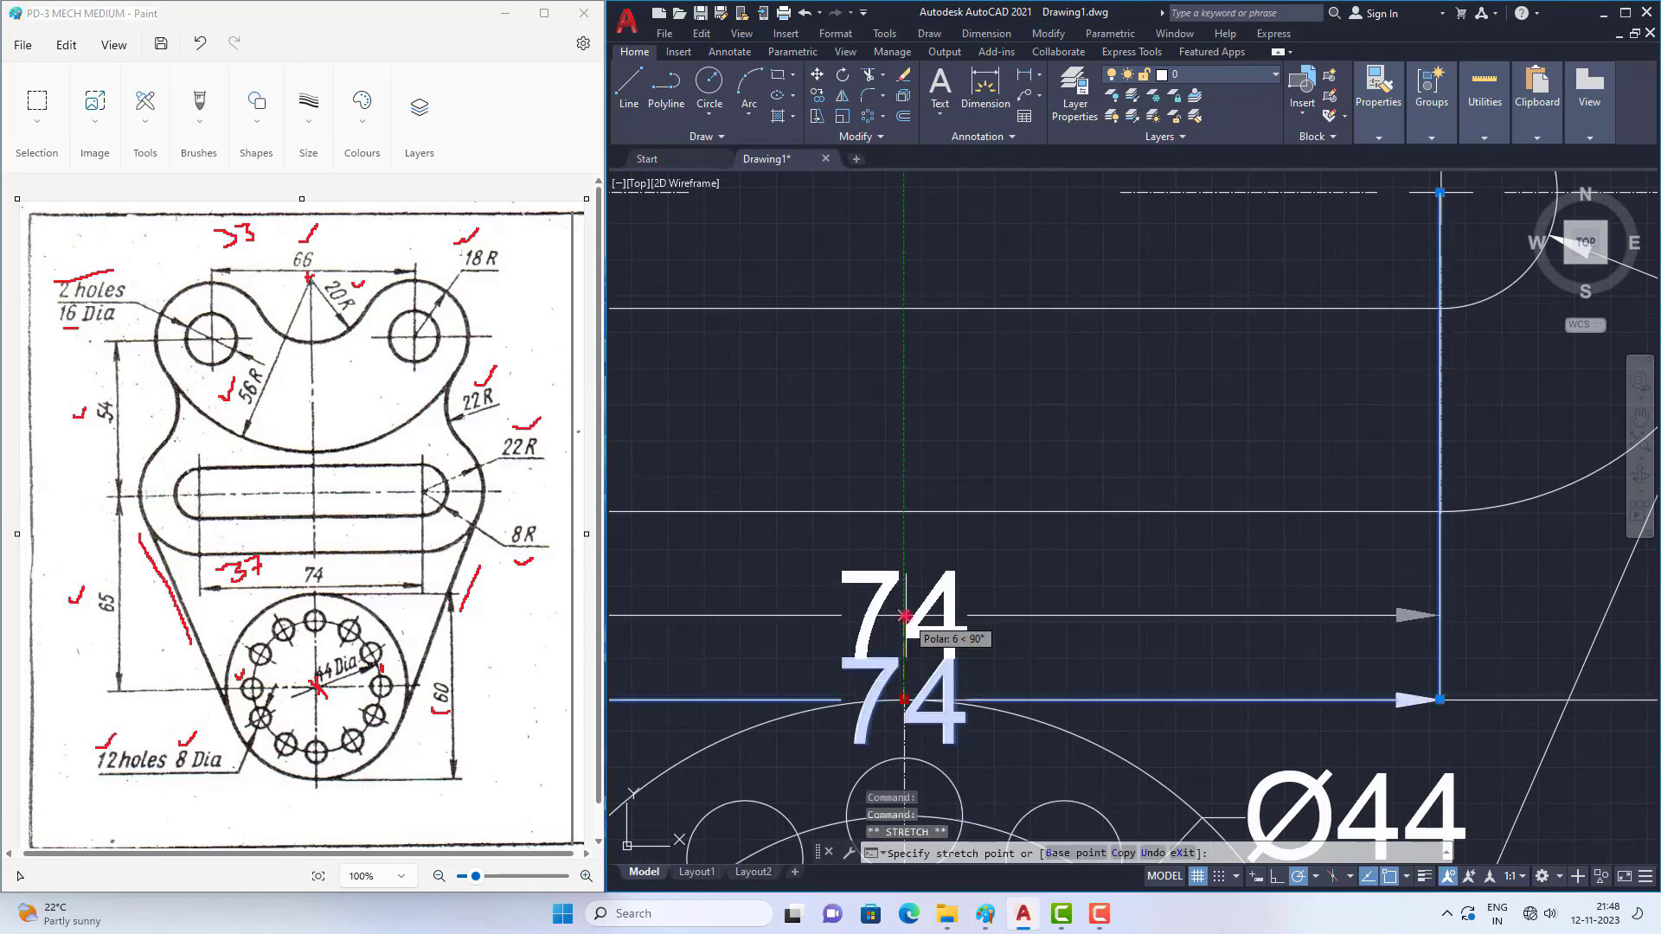
right_click(904, 616)
key(Escape)
key(Escape)
scroll(994, 561, down, 4)
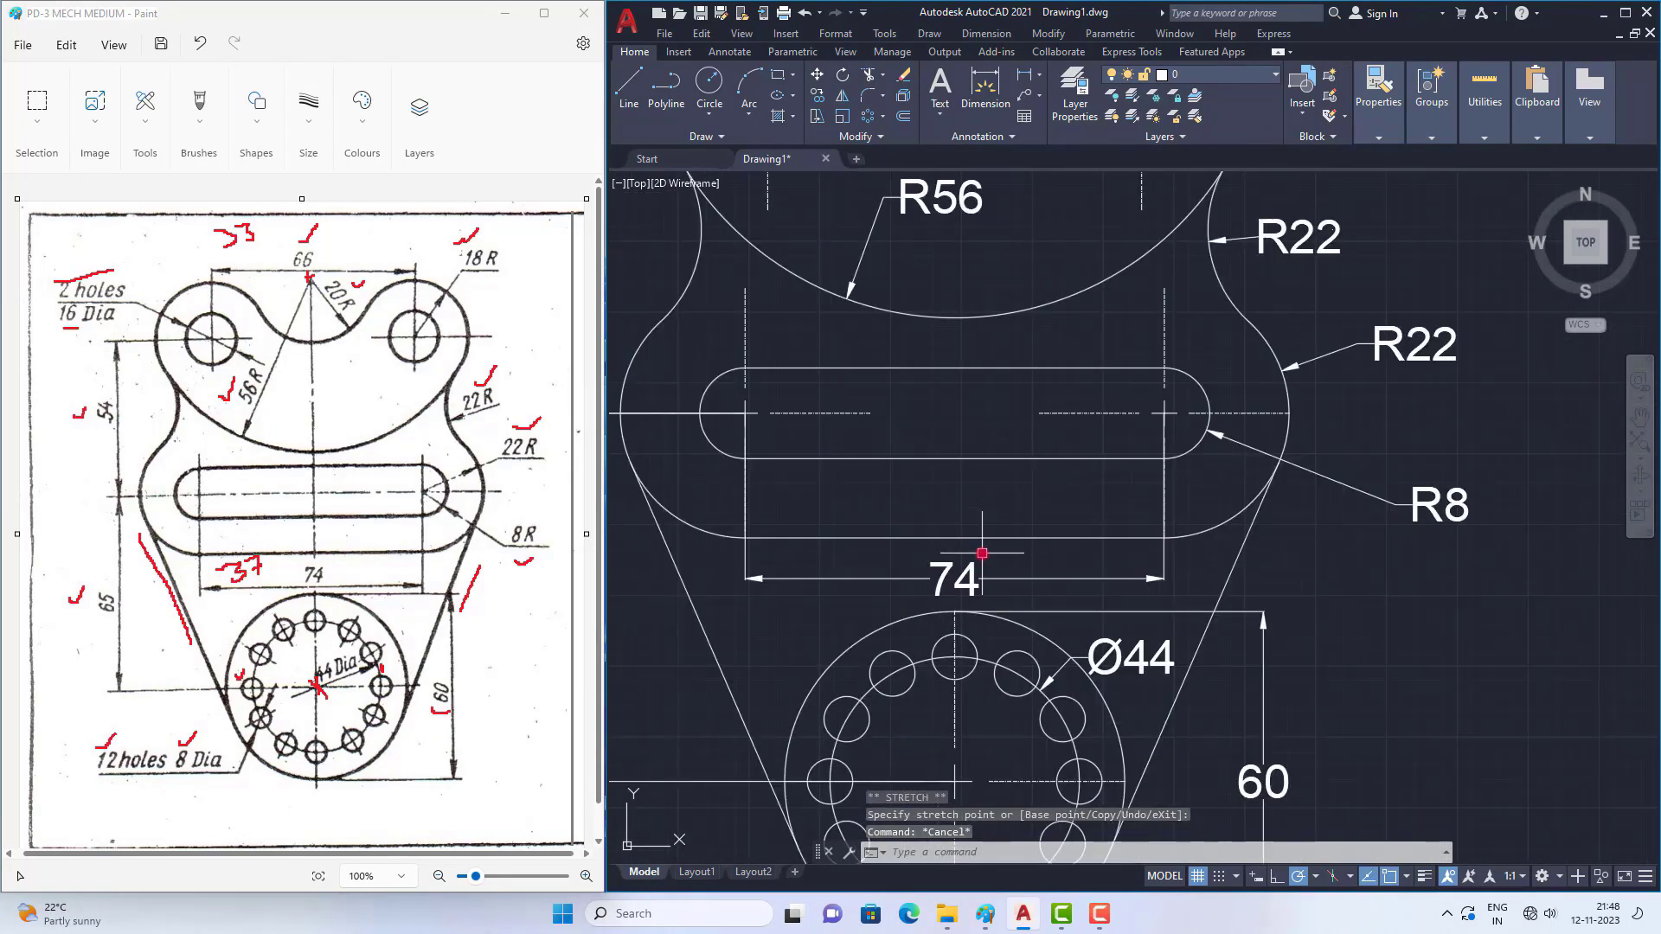
scroll(982, 552, down, 4)
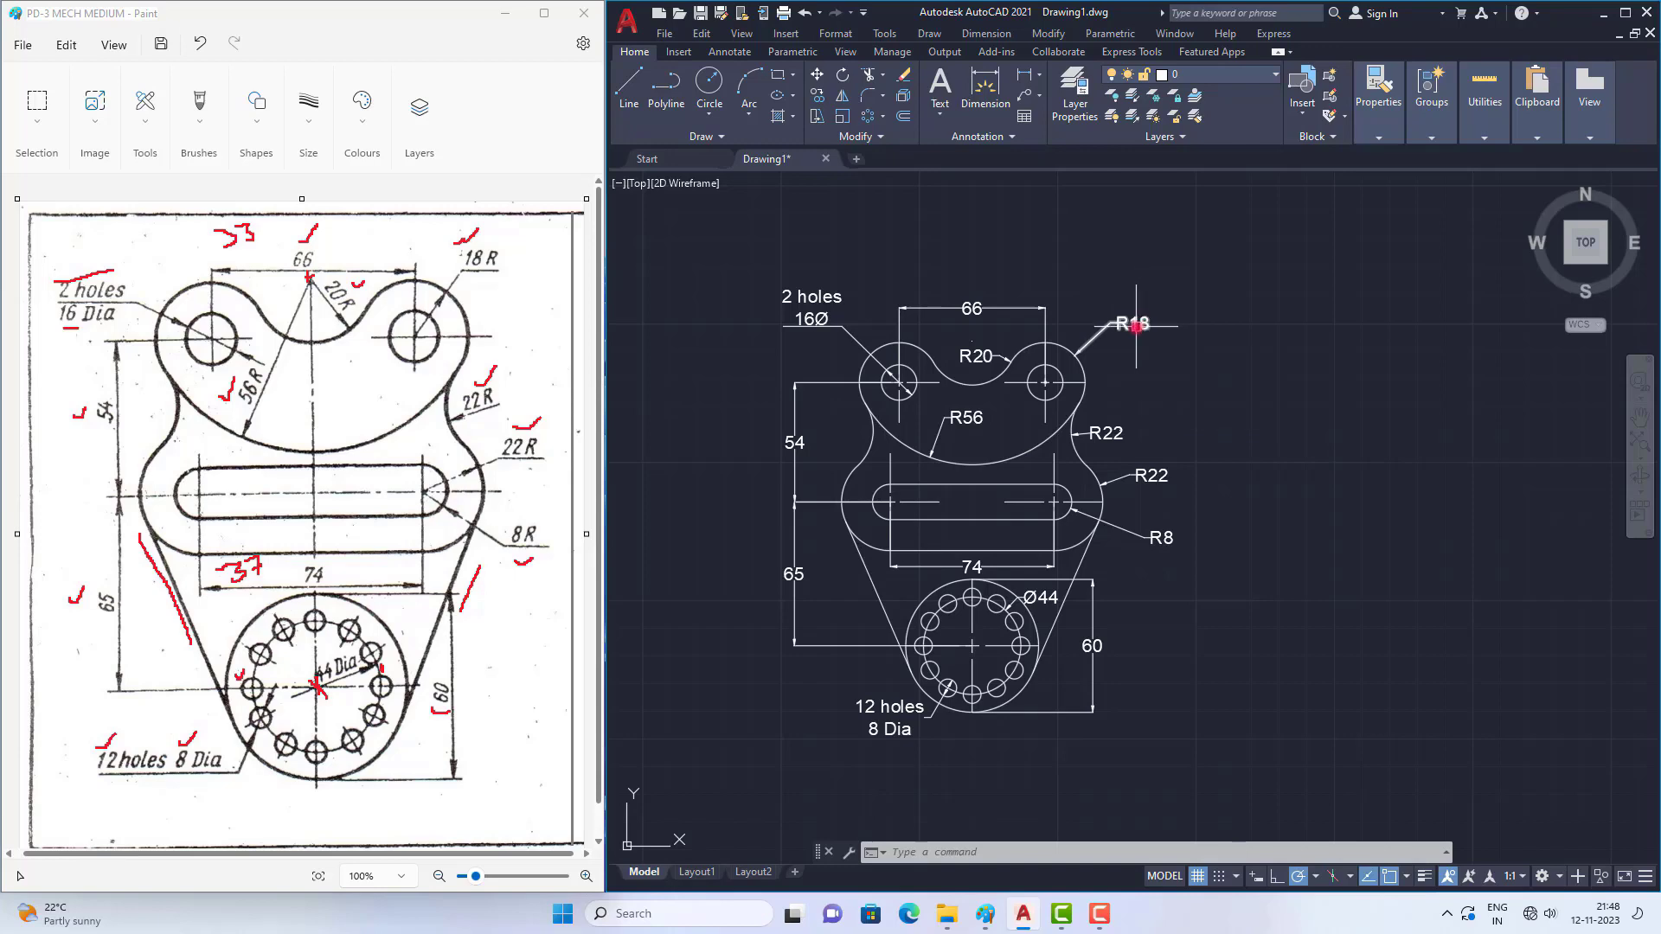
scroll(1141, 325, up, 2)
scroll(986, 398, down, 4)
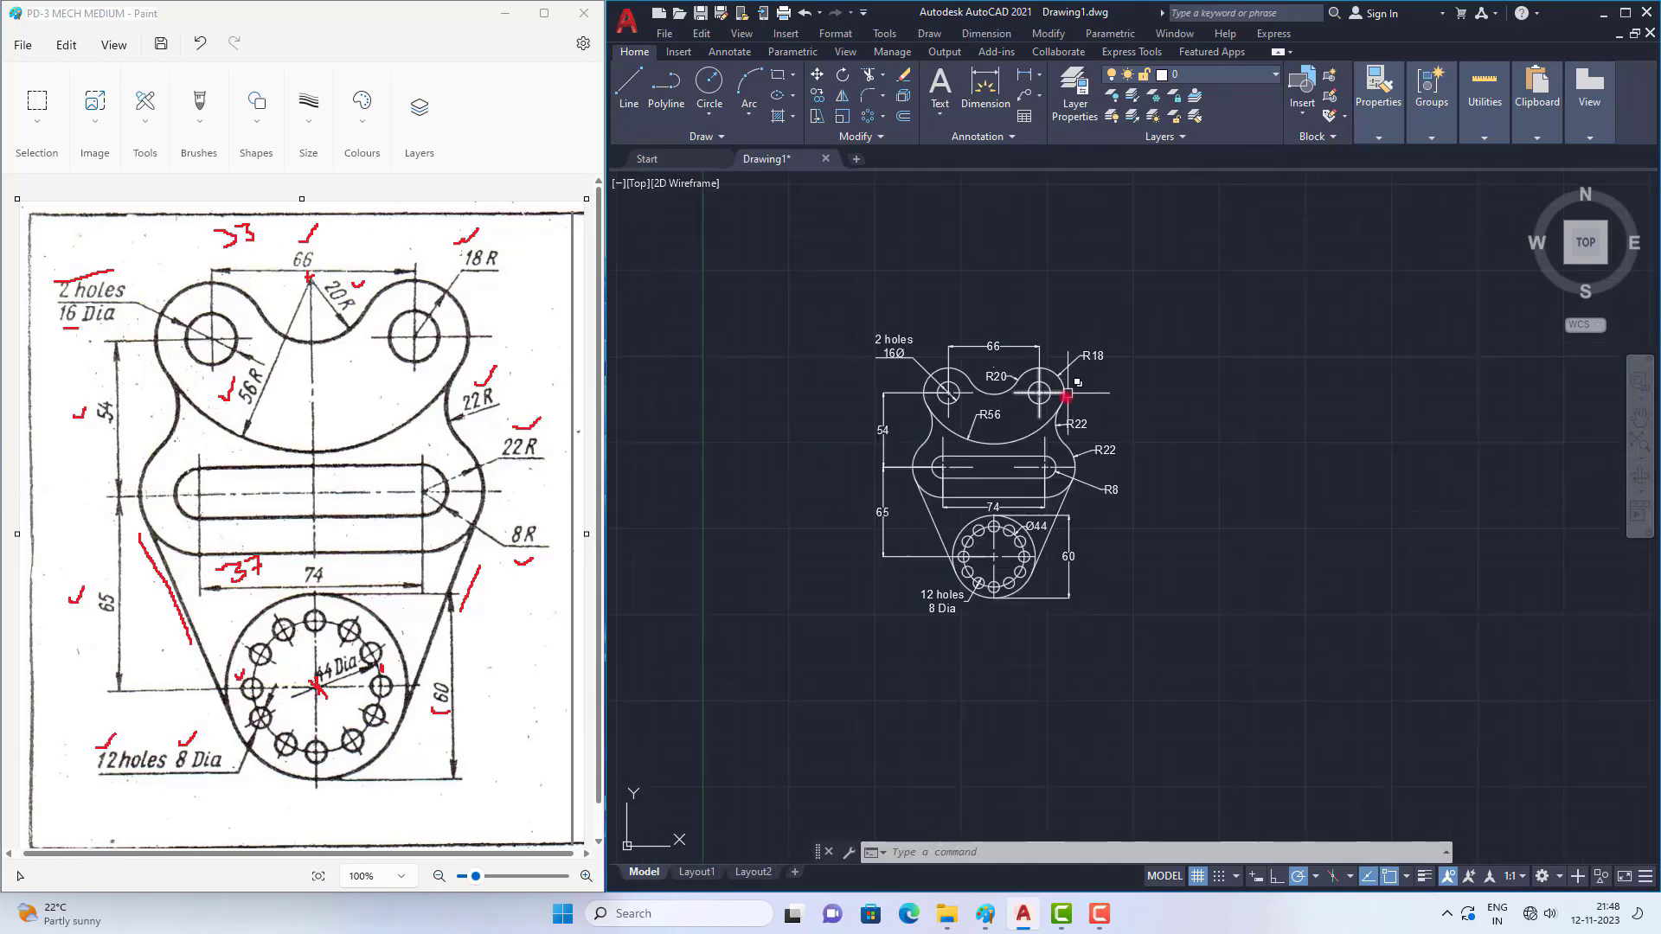
scroll(1067, 371, up, 2)
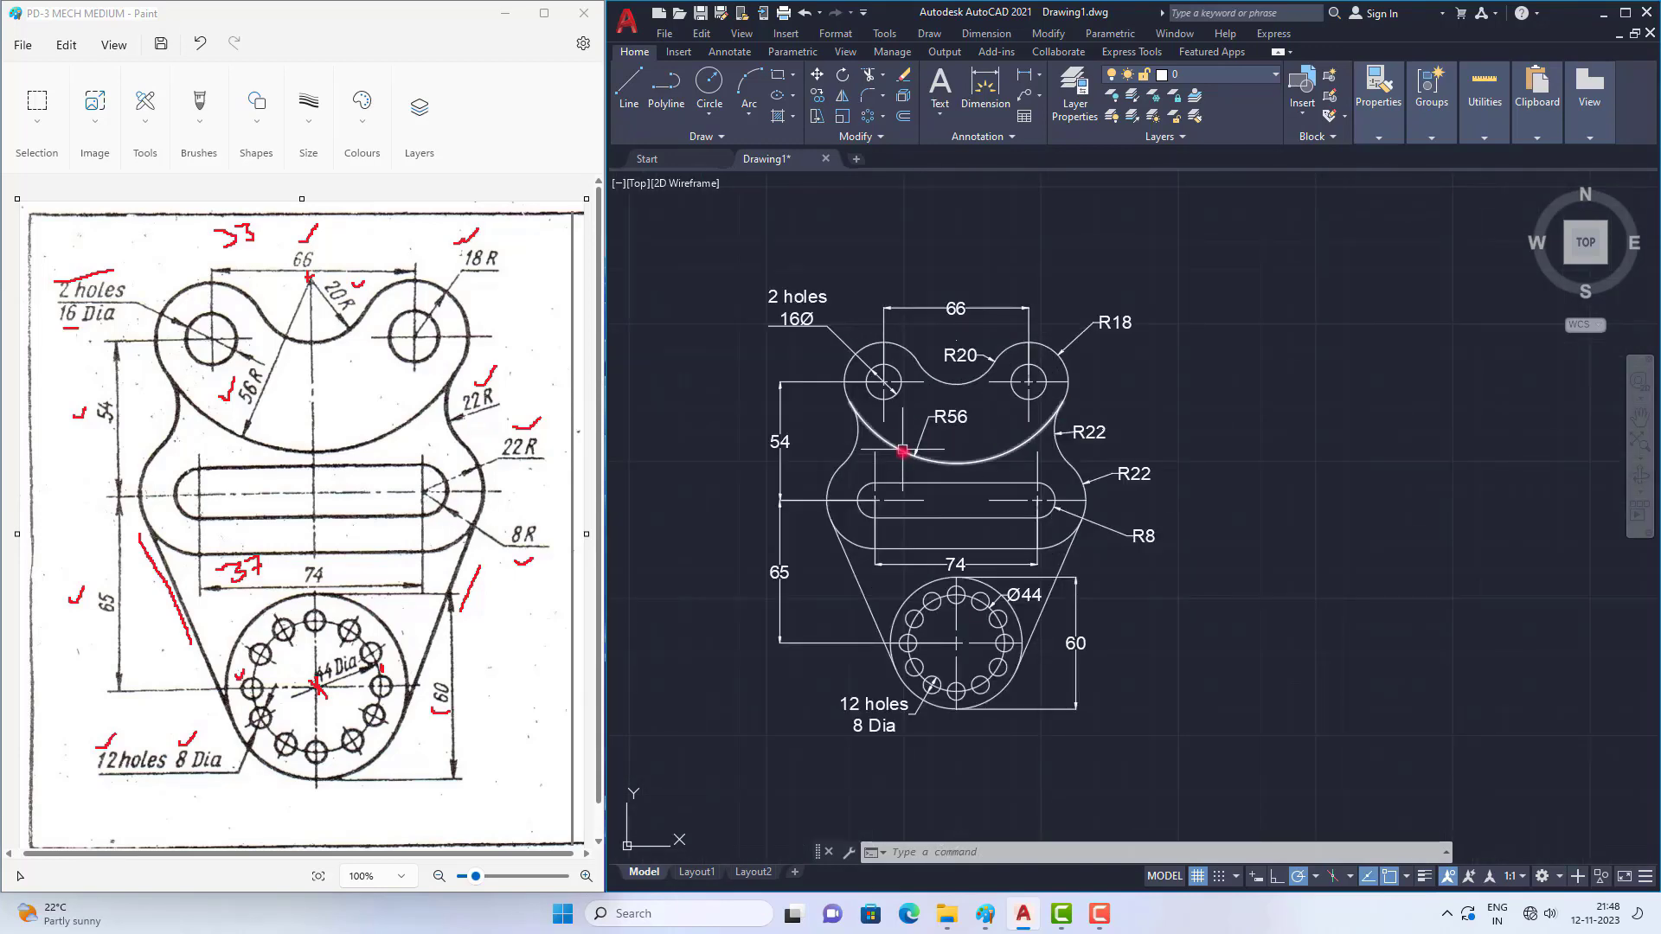